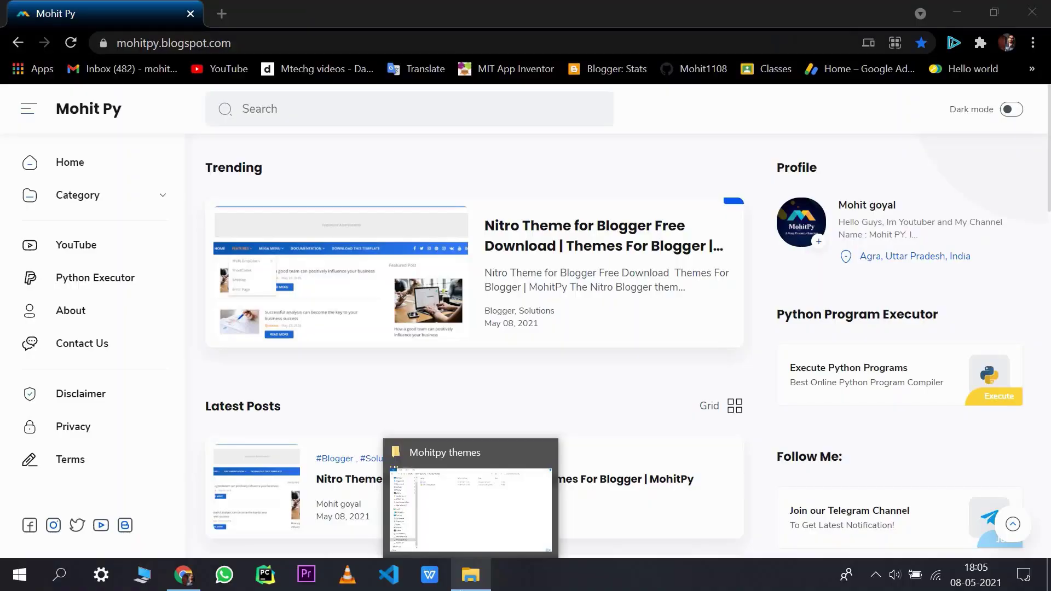
Search Google for "mohit py" in a new tab and open the Mohit Py blog from the results
{"action": "left_click", "coordinate": [221, 15]}
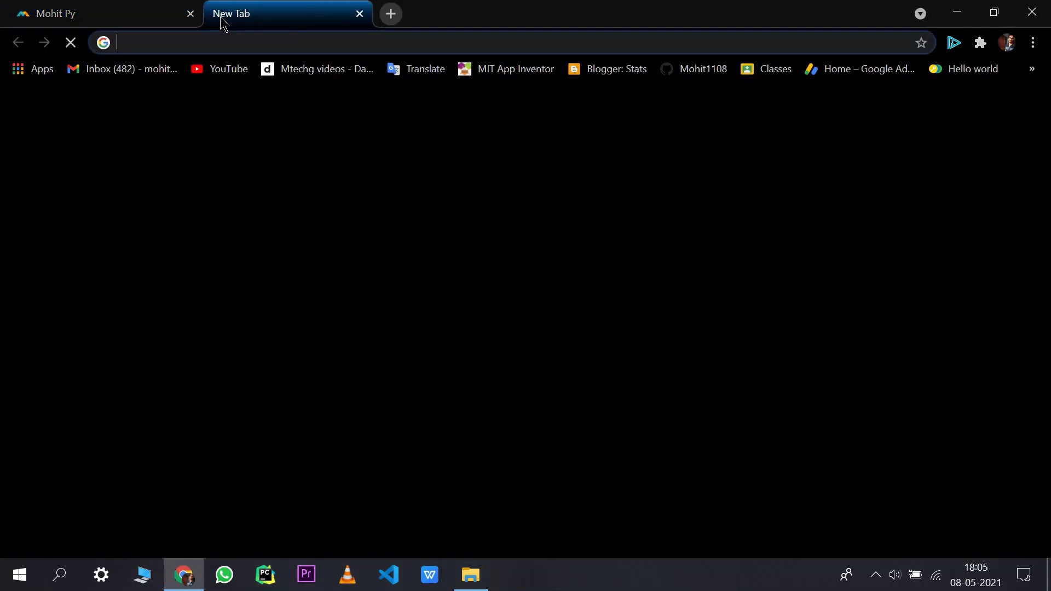
{"action": "type", "text": "m"}
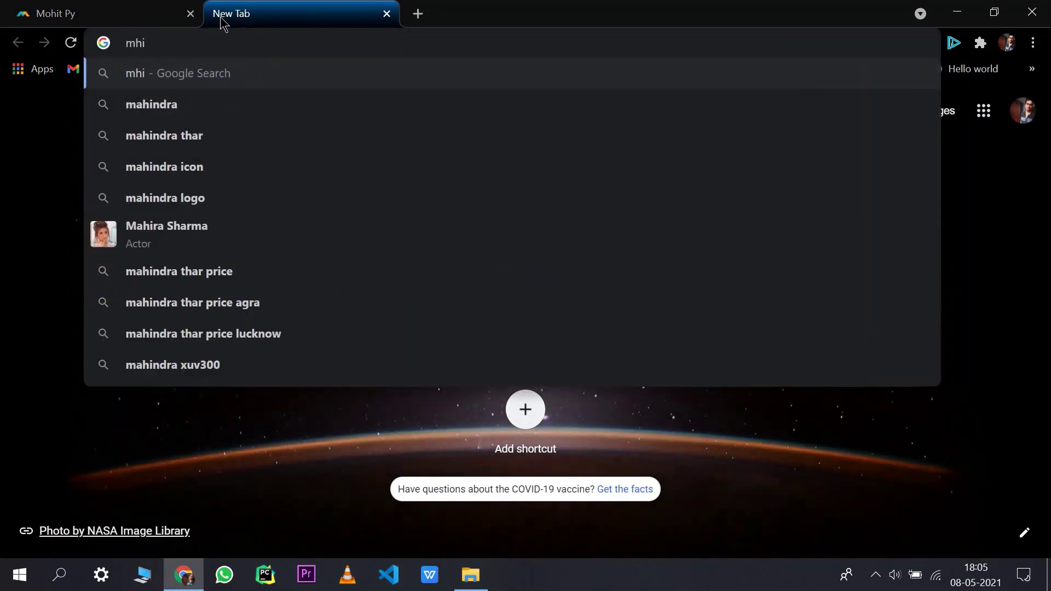
{"action": "type", "text": "ohit"}
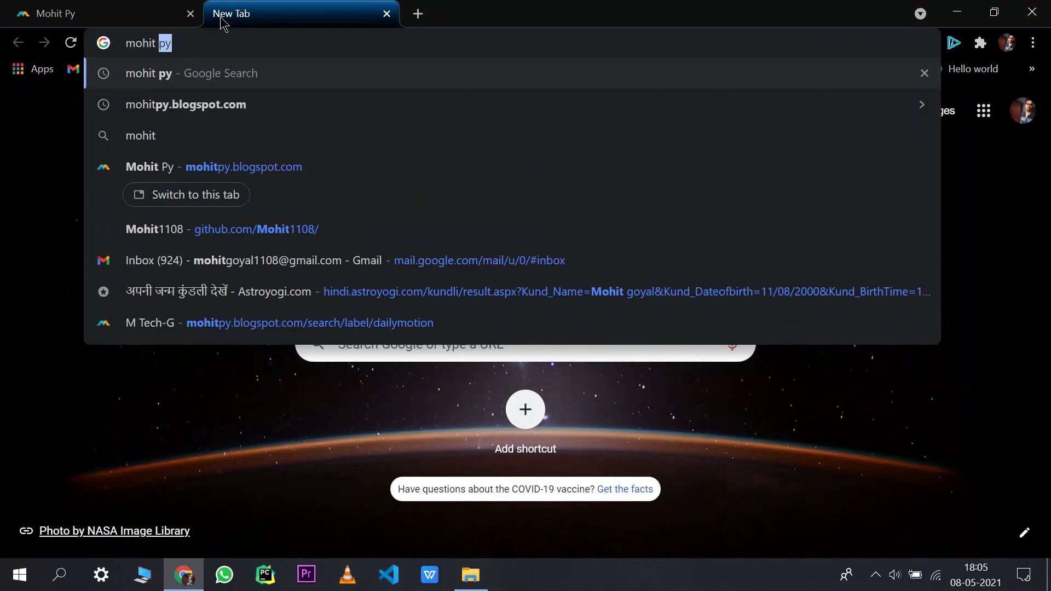
{"action": "key", "text": "Return"}
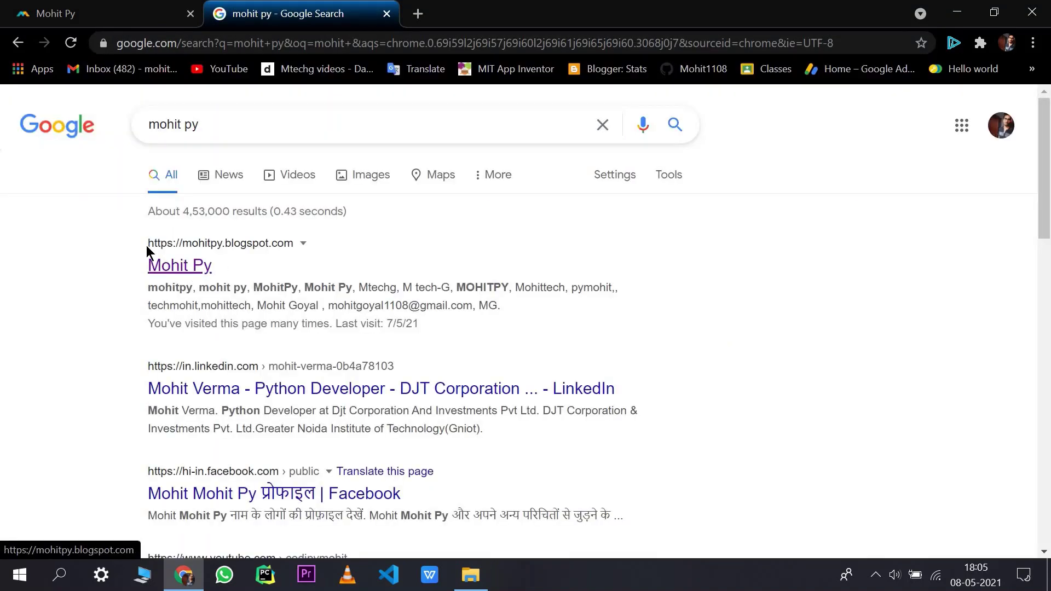
{"action": "left_click_drag", "start_coordinate": [242, 249], "coordinate": [234, 282]}
{"action": "left_click", "coordinate": [181, 272]}
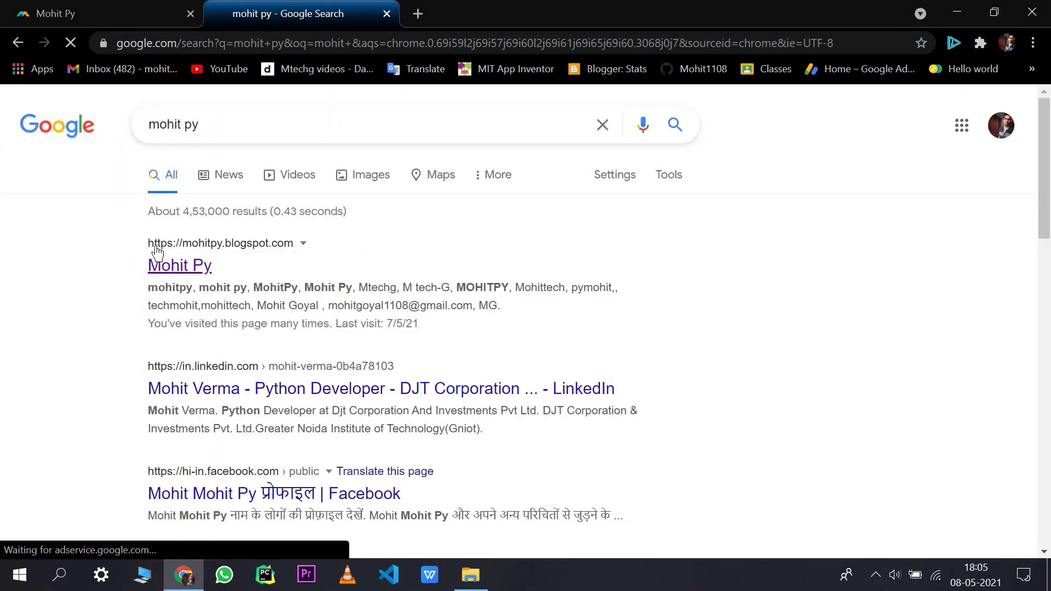
Search the blog for "nitro theme" and open the "Nitro Theme for Blogger Free Download" post
{"action": "scroll", "coordinate": [352, 270], "scroll_direction": "down", "scroll_amount": 4}
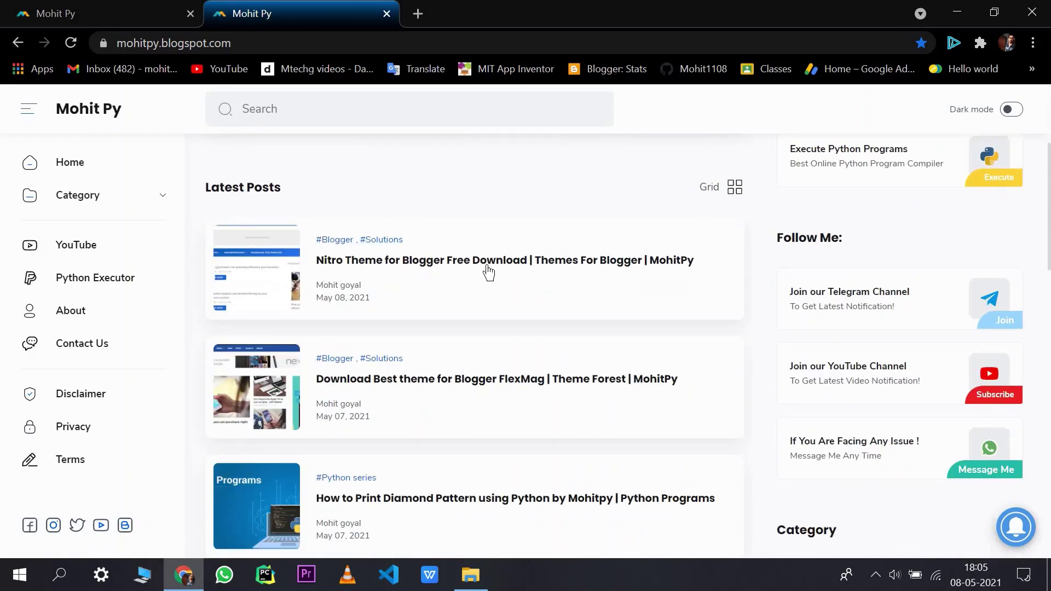
{"action": "scroll", "coordinate": [319, 385], "scroll_direction": "up", "scroll_amount": 4}
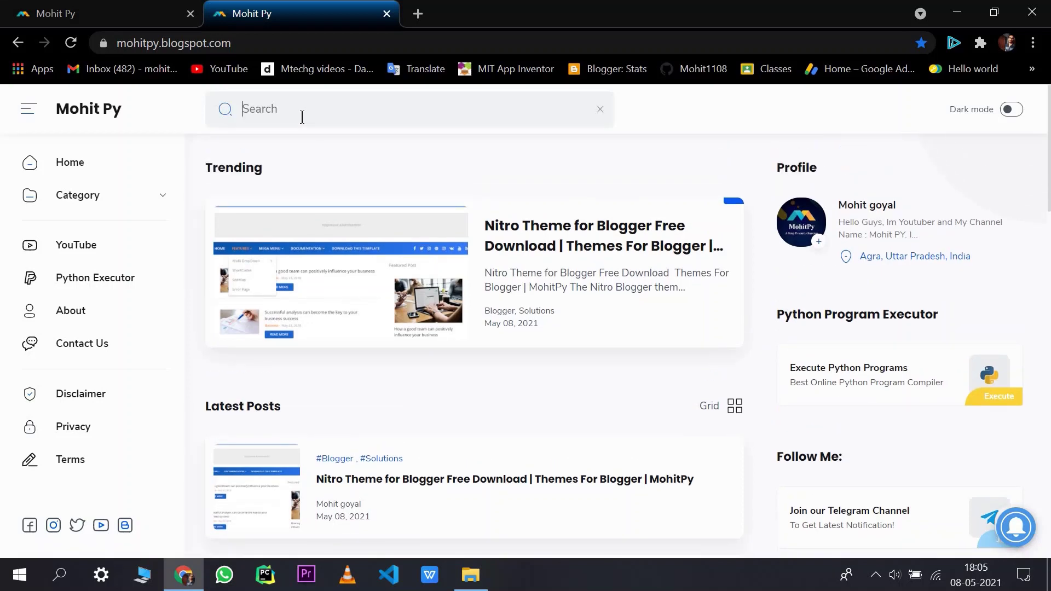
{"action": "type", "text": "nitro theme"}
{"action": "key", "text": "Return"}
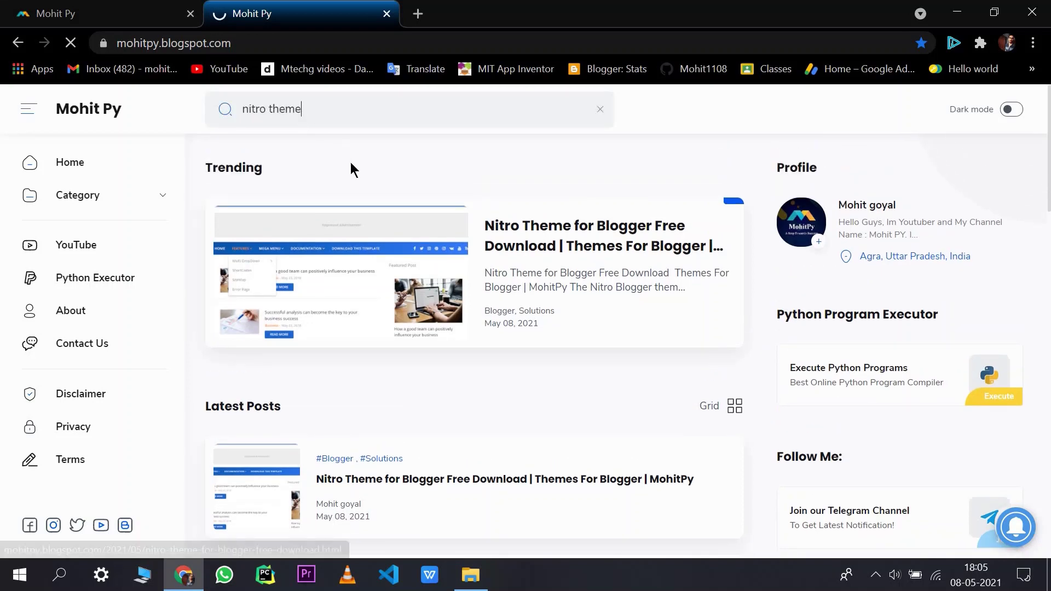
{"action": "scroll", "coordinate": [283, 265], "scroll_direction": "down", "scroll_amount": 2}
{"action": "scroll", "coordinate": [322, 233], "scroll_direction": "up", "scroll_amount": 2}
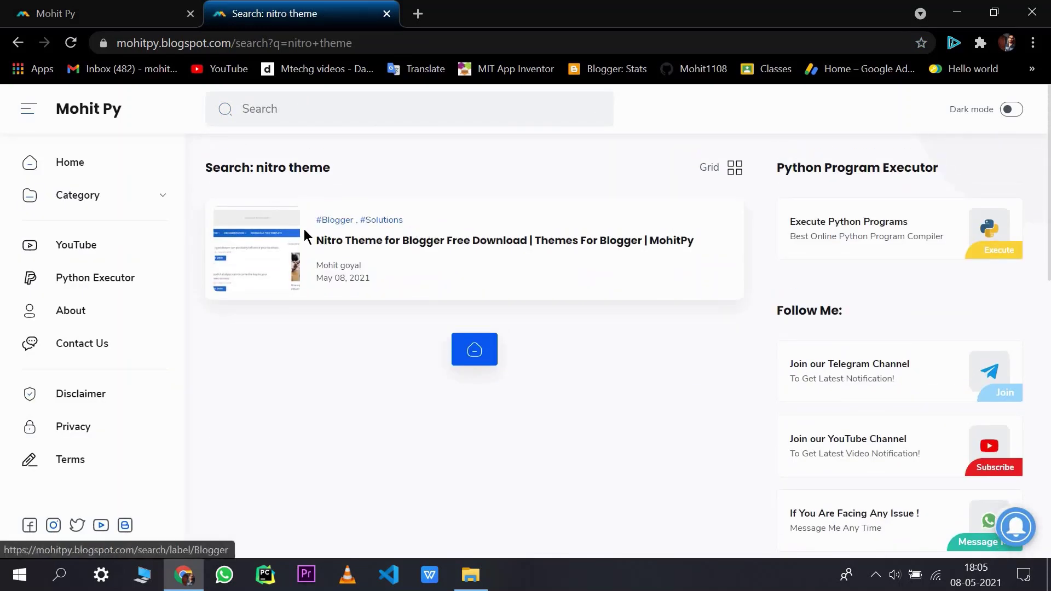
{"action": "left_click", "coordinate": [324, 236]}
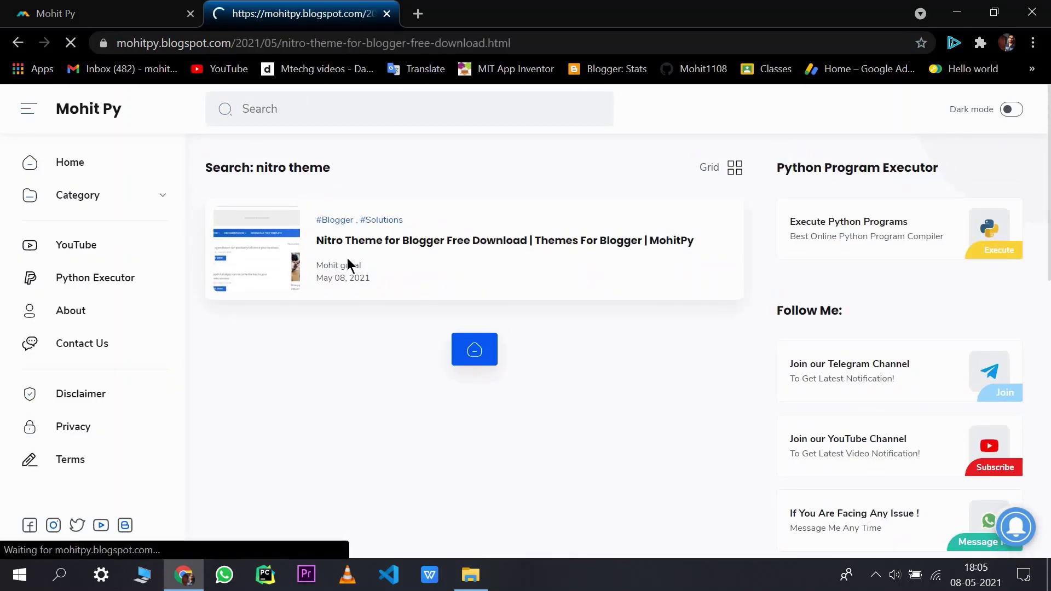
Read the post's introduction and examine the theme preview image, the download links and the live demo link
{"action": "scroll", "coordinate": [348, 279], "scroll_direction": "down", "scroll_amount": 1}
{"action": "scroll", "coordinate": [346, 274], "scroll_direction": "down", "scroll_amount": 2}
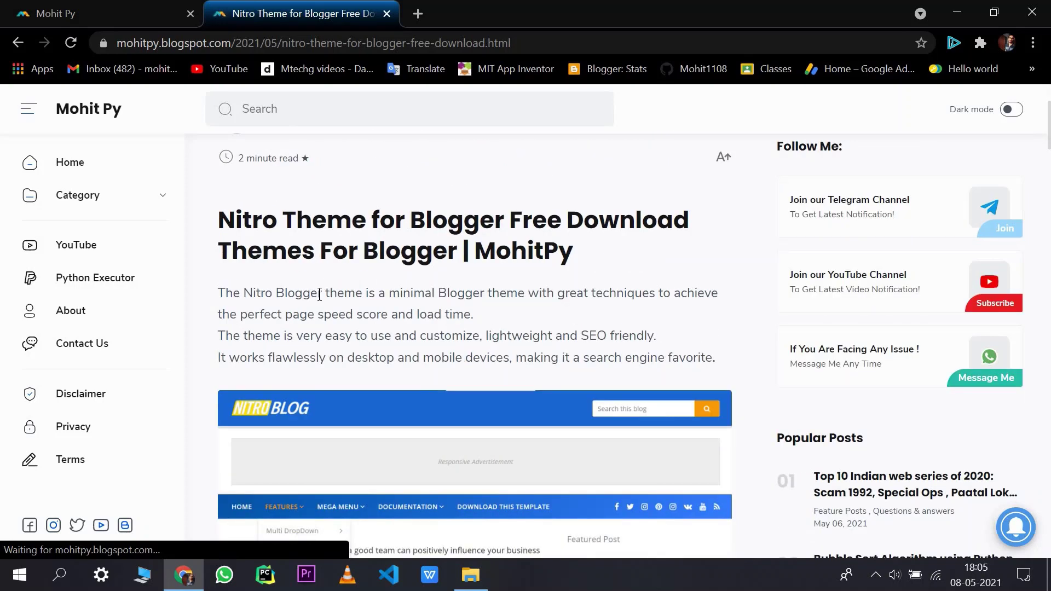
{"action": "left_click", "coordinate": [402, 314]}
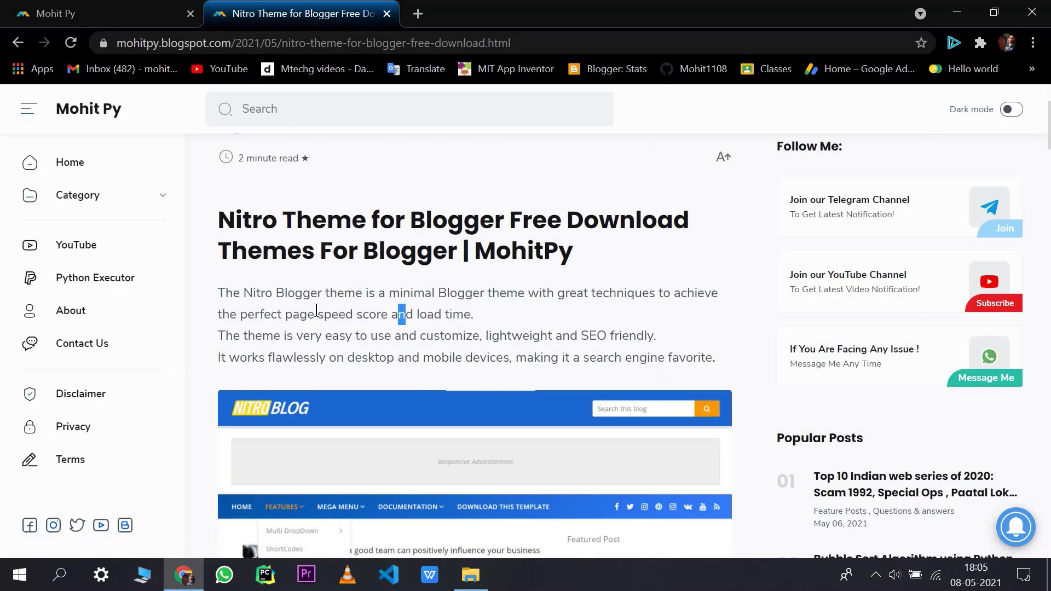
{"action": "scroll", "coordinate": [402, 312], "scroll_direction": "down", "scroll_amount": 3}
{"action": "scroll", "coordinate": [402, 307], "scroll_direction": "up", "scroll_amount": 3}
{"action": "triple_click", "coordinate": [340, 312]}
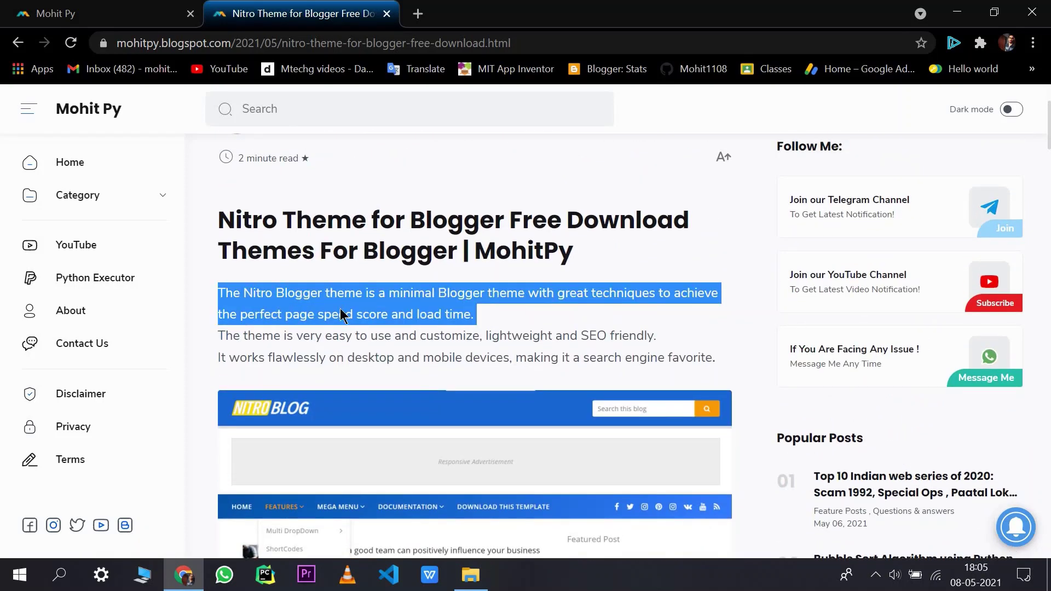
{"action": "left_click", "coordinate": [342, 312]}
{"action": "scroll", "coordinate": [334, 296], "scroll_direction": "down", "scroll_amount": 3}
{"action": "scroll", "coordinate": [302, 240], "scroll_direction": "down", "scroll_amount": 1}
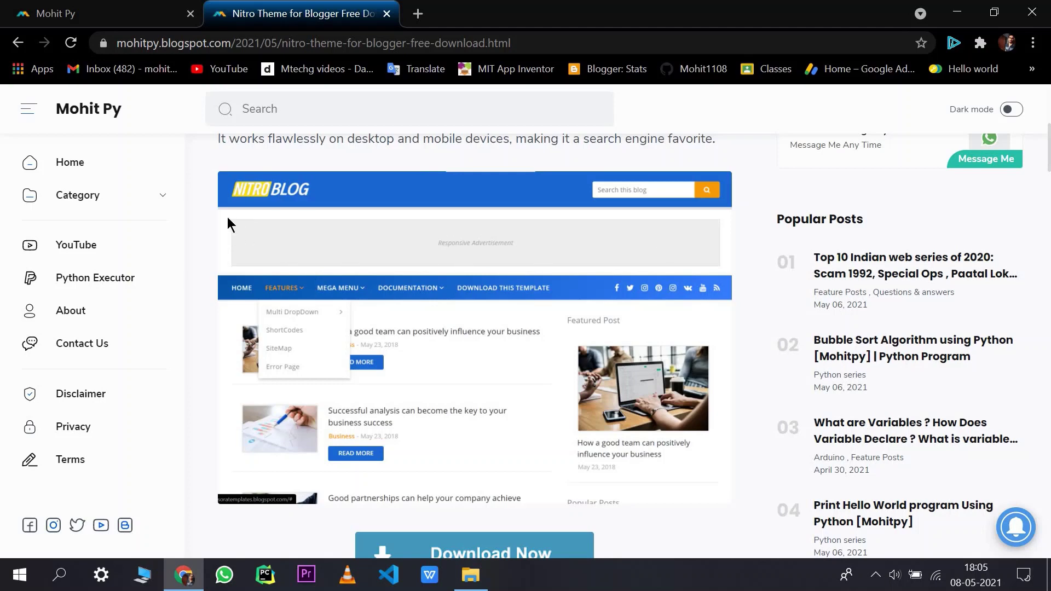
{"action": "scroll", "coordinate": [230, 208], "scroll_direction": "down", "scroll_amount": 2}
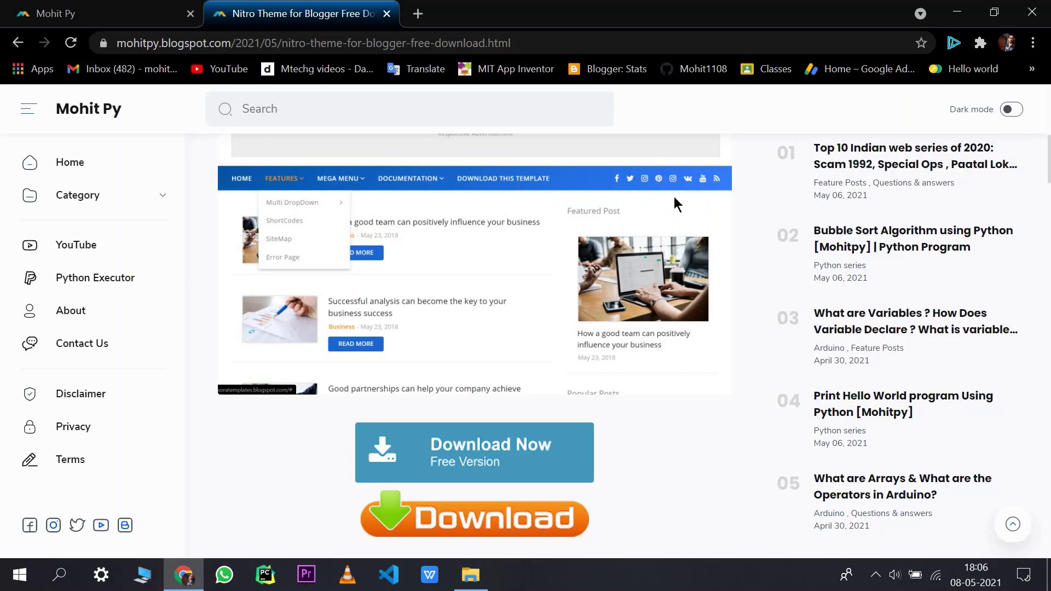
{"action": "scroll", "coordinate": [675, 196], "scroll_direction": "down", "scroll_amount": 2}
{"action": "scroll", "coordinate": [654, 212], "scroll_direction": "down", "scroll_amount": 2}
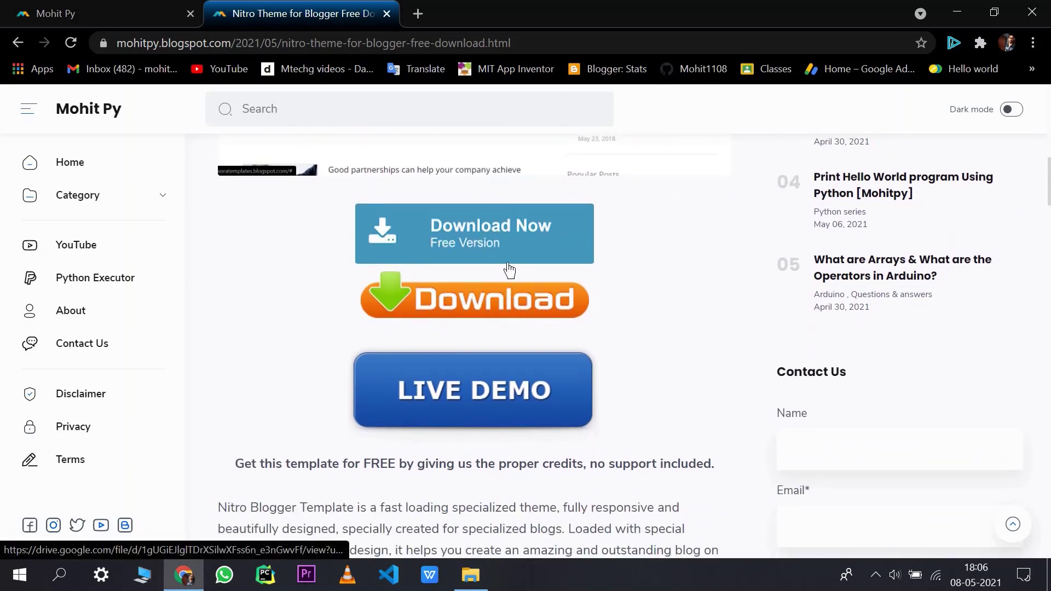
{"action": "scroll", "coordinate": [291, 334], "scroll_direction": "down", "scroll_amount": 2}
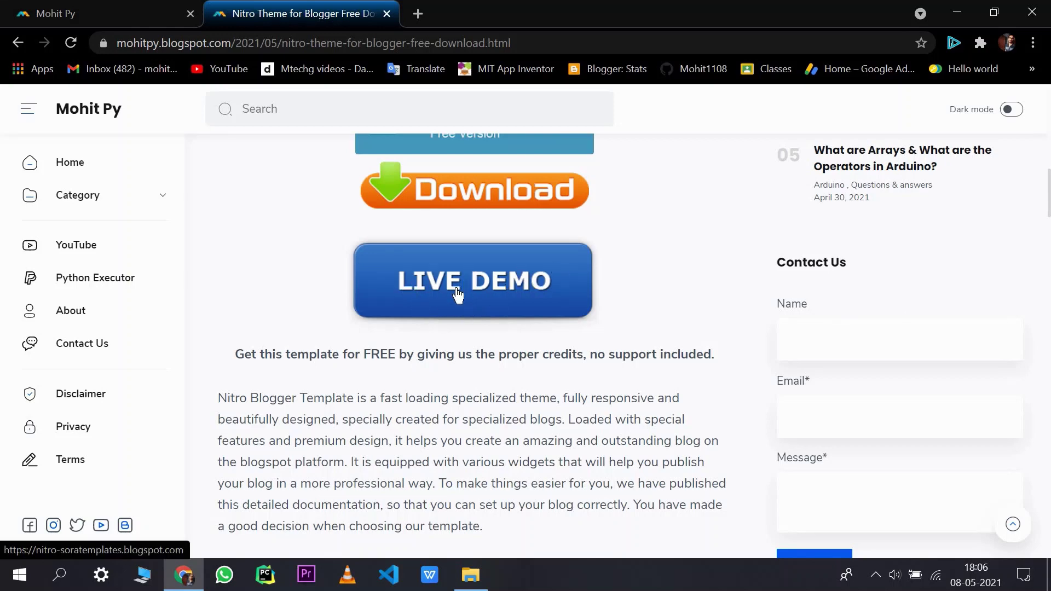
Read through the Nitro theme's features list, from Responsive to Browser Compatibility
{"action": "scroll", "coordinate": [445, 300], "scroll_direction": "down", "scroll_amount": 7}
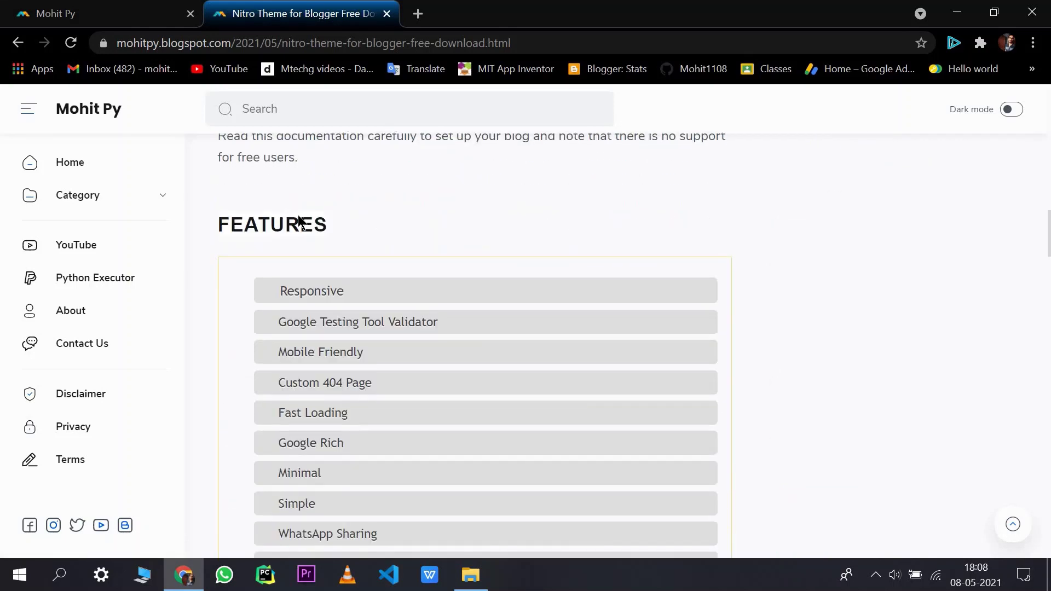
{"action": "scroll", "coordinate": [300, 222], "scroll_direction": "down", "scroll_amount": 1}
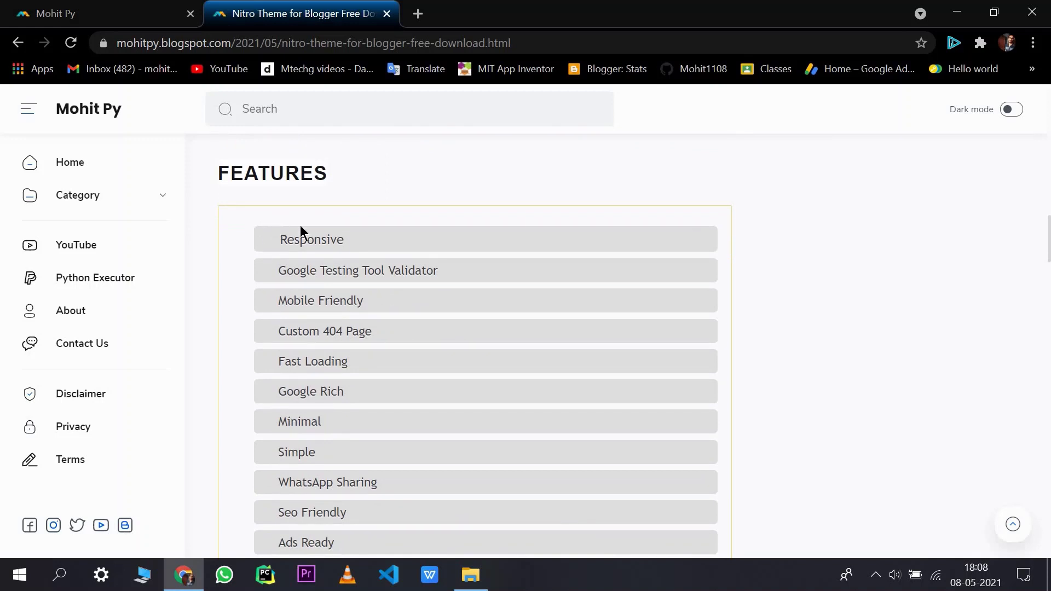
{"action": "scroll", "coordinate": [302, 230], "scroll_direction": "down", "scroll_amount": 2}
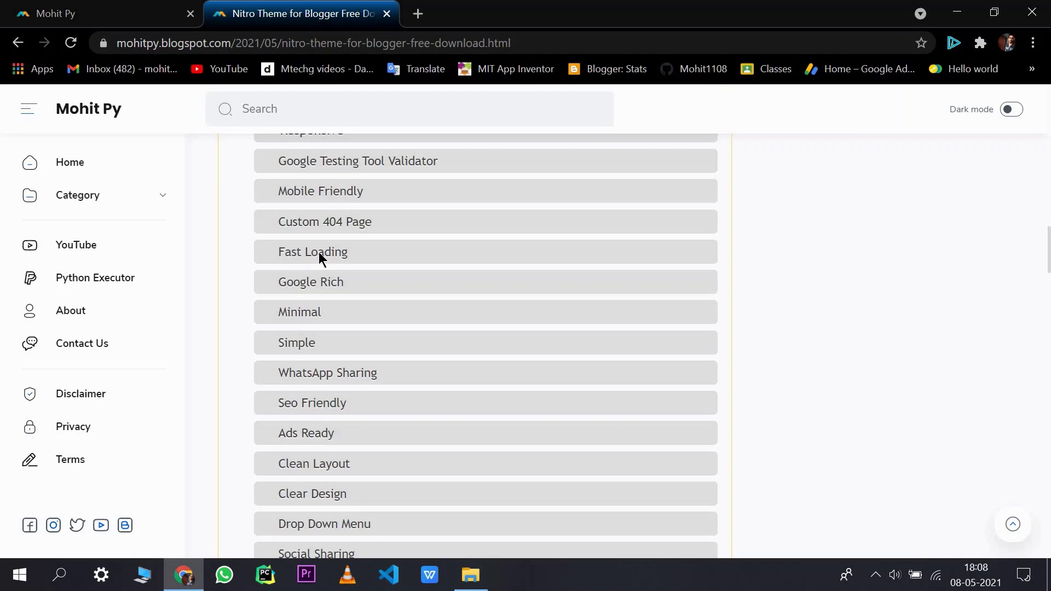
{"action": "scroll", "coordinate": [293, 319], "scroll_direction": "down", "scroll_amount": 2}
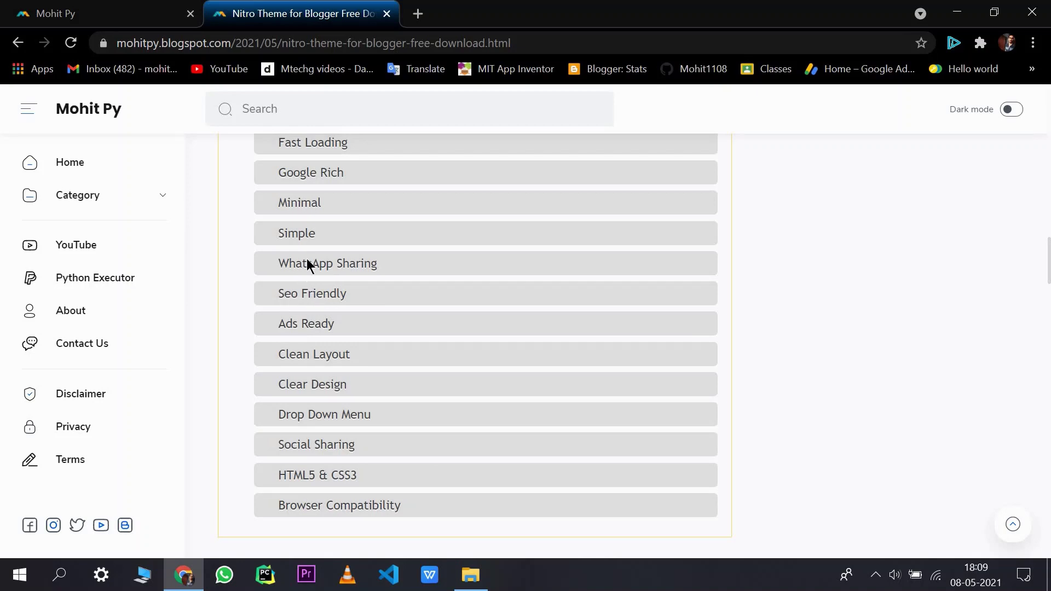
{"action": "scroll", "coordinate": [280, 192], "scroll_direction": "down", "scroll_amount": 2}
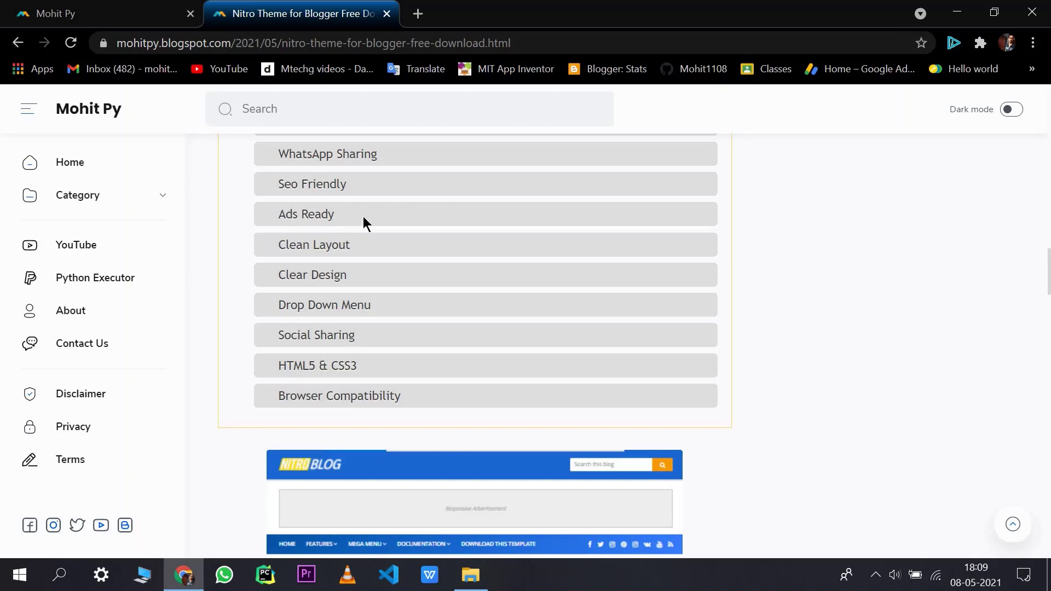
{"action": "scroll", "coordinate": [290, 230], "scroll_direction": "down", "scroll_amount": 1}
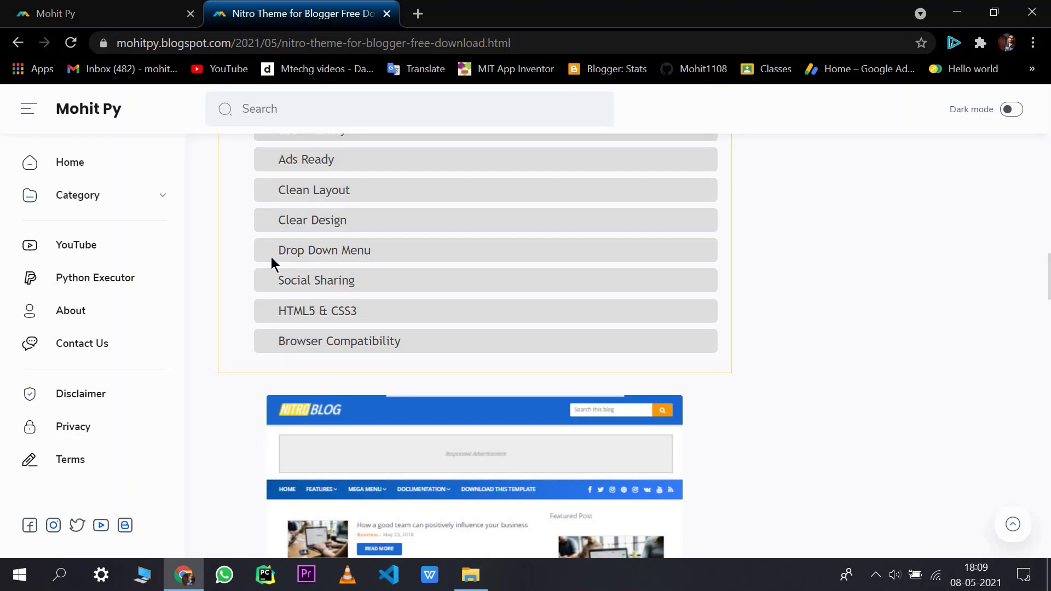
{"action": "scroll", "coordinate": [301, 227], "scroll_direction": "down", "scroll_amount": 1}
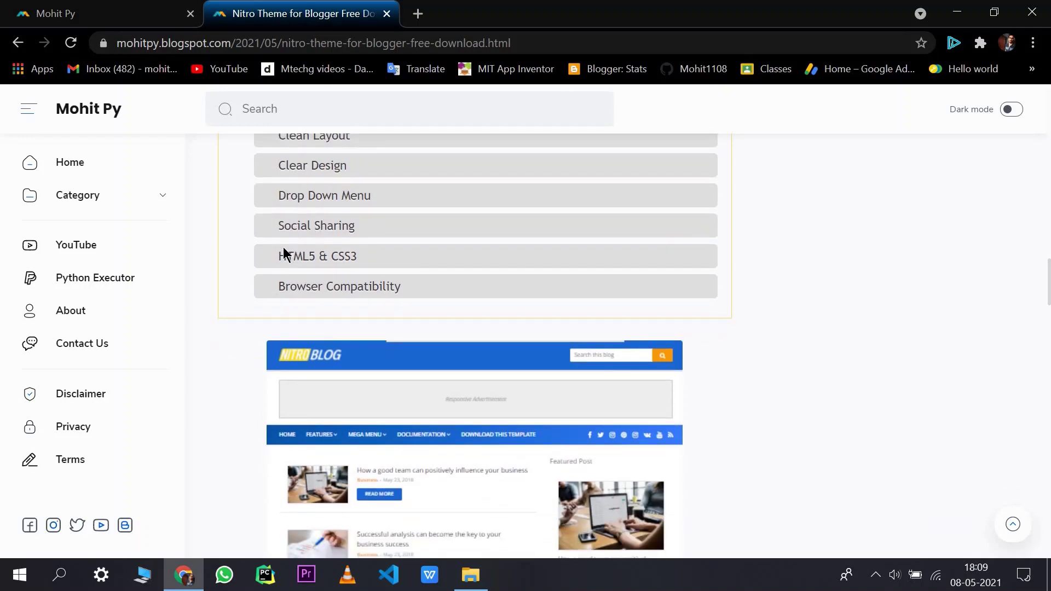
{"action": "scroll", "coordinate": [286, 241], "scroll_direction": "down", "scroll_amount": 1}
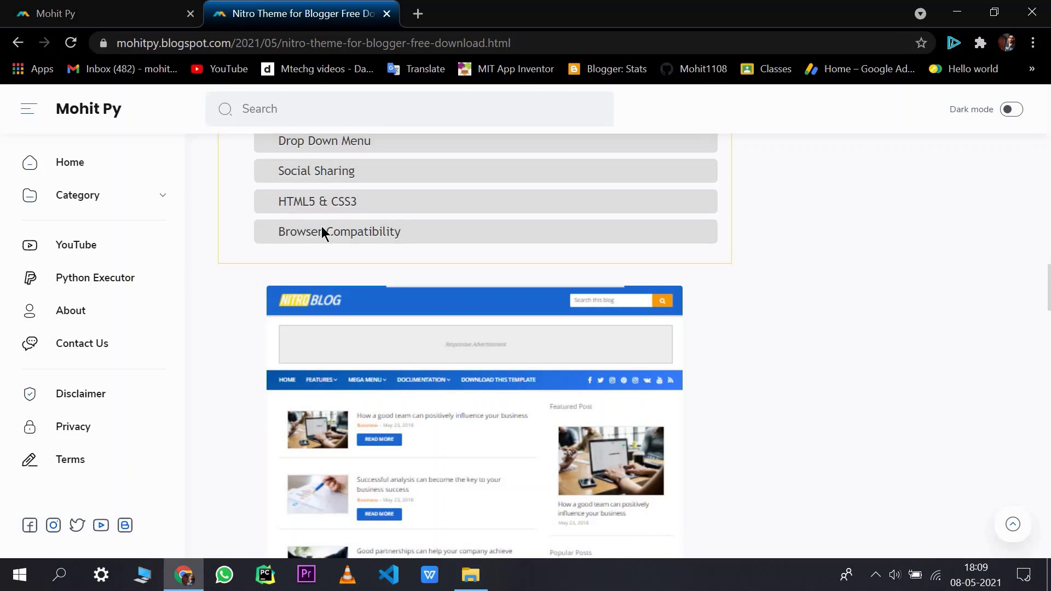
Examine the full-page screenshot of the Nitro theme below the features list, from header to footer
{"action": "scroll", "coordinate": [413, 269], "scroll_direction": "down", "scroll_amount": 3}
{"action": "scroll", "coordinate": [411, 272], "scroll_direction": "up", "scroll_amount": 2}
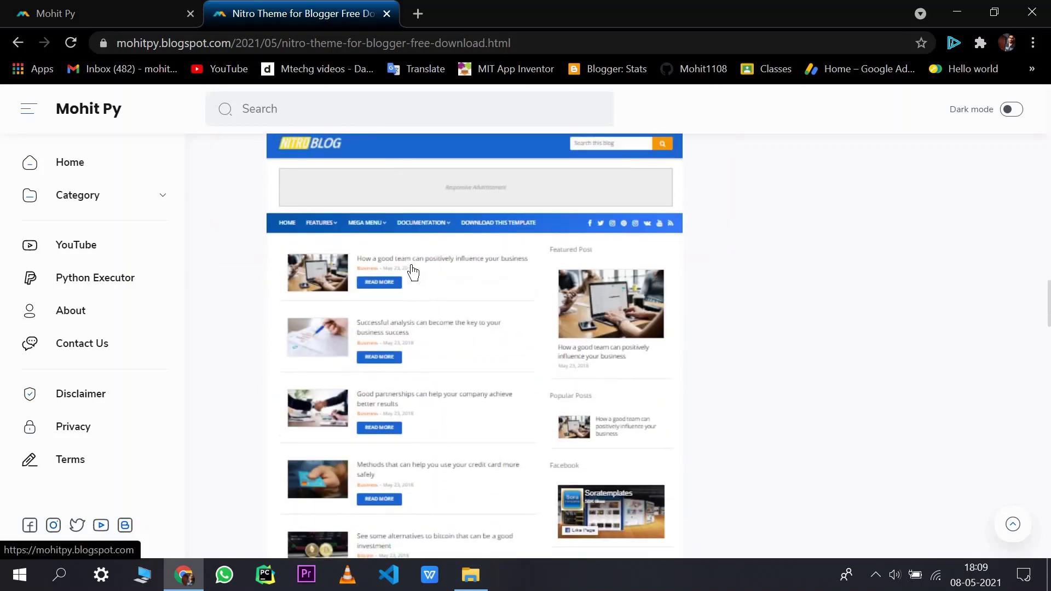
{"action": "scroll", "coordinate": [419, 280], "scroll_direction": "down", "scroll_amount": 2}
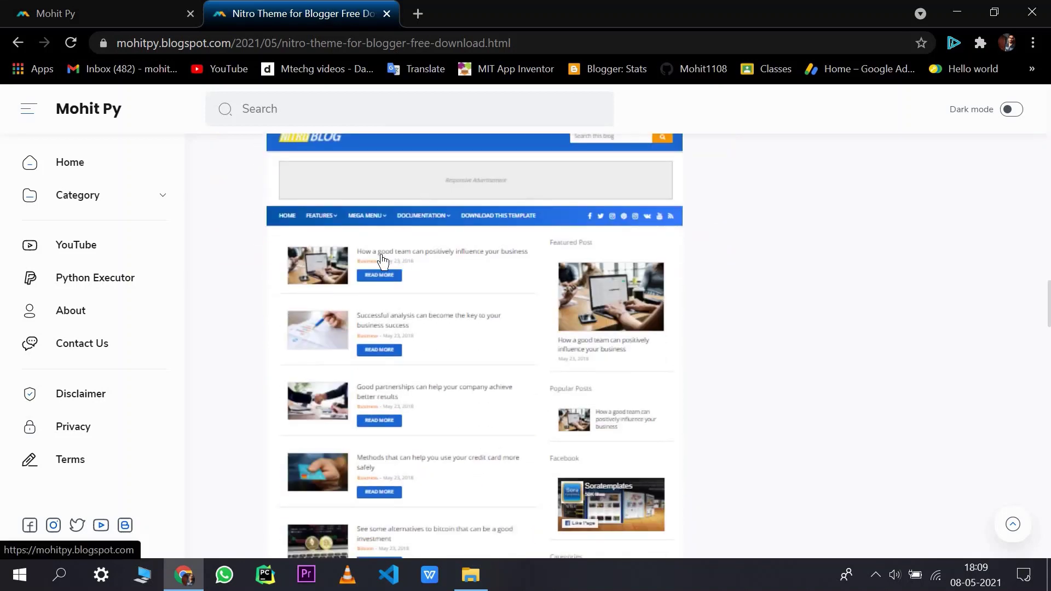
{"action": "scroll", "coordinate": [383, 262], "scroll_direction": "up", "scroll_amount": 3}
{"action": "scroll", "coordinate": [482, 247], "scroll_direction": "down", "scroll_amount": 2}
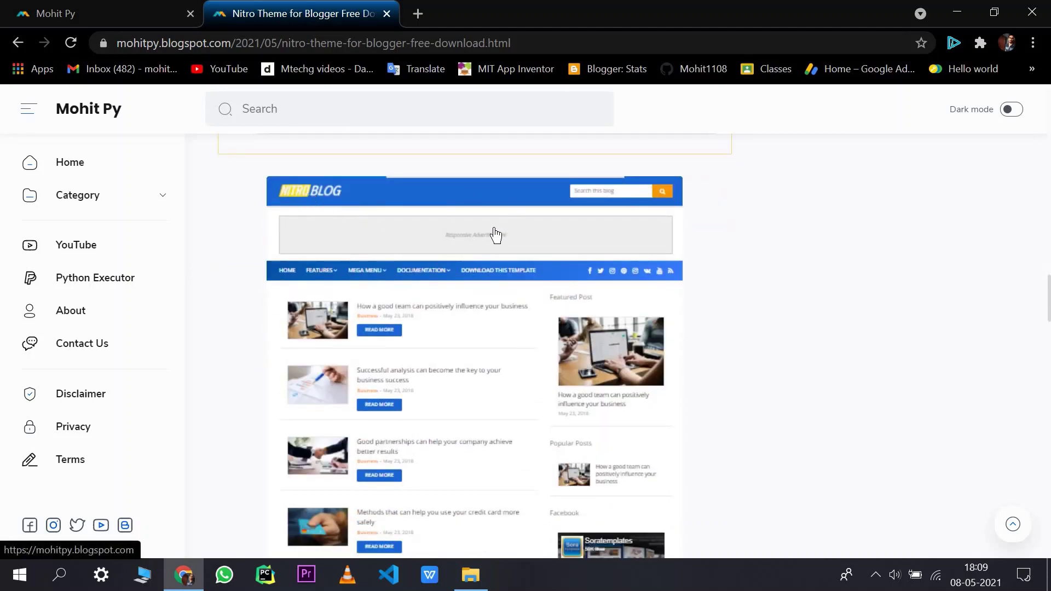
{"action": "scroll", "coordinate": [495, 235], "scroll_direction": "down", "scroll_amount": 10}
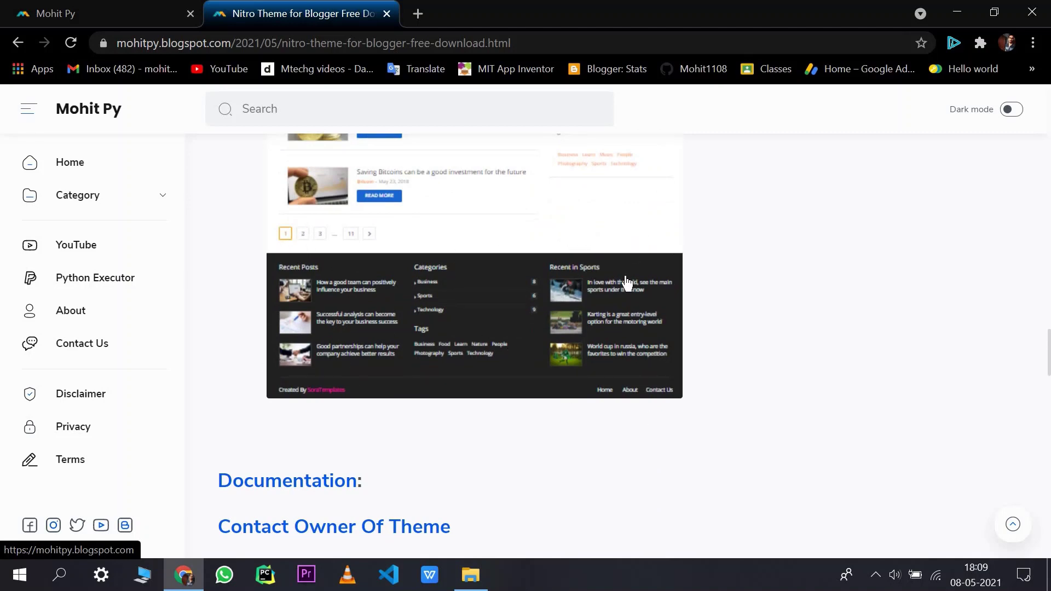
Review the documentation, theme owner contact and purchase links, the credit link notes, and the closing blog links
{"action": "scroll", "coordinate": [465, 307], "scroll_direction": "down", "scroll_amount": 3}
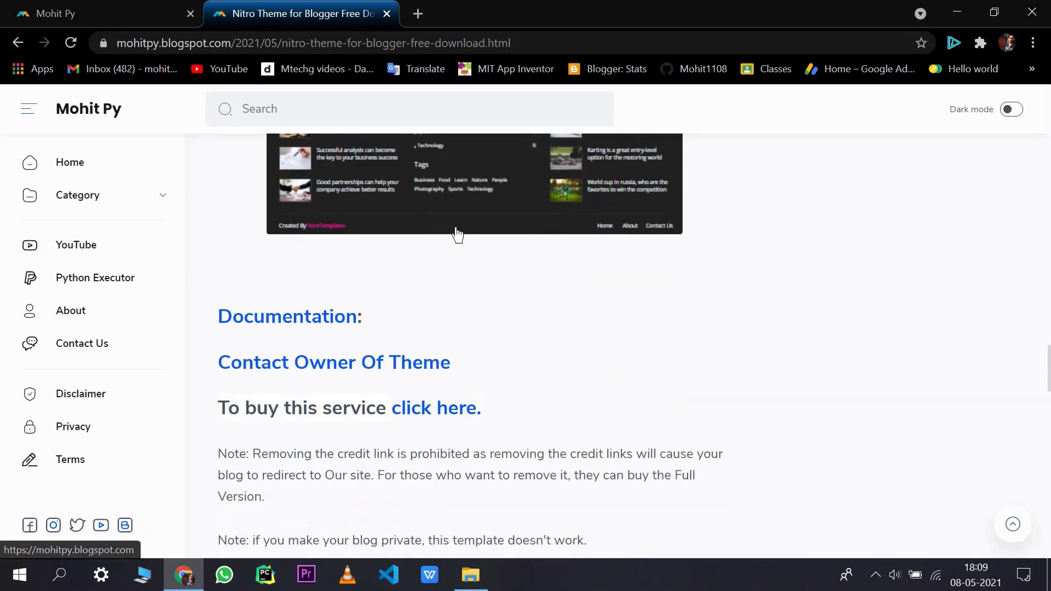
{"action": "scroll", "coordinate": [438, 263], "scroll_direction": "up", "scroll_amount": 3}
{"action": "scroll", "coordinate": [629, 291], "scroll_direction": "down", "scroll_amount": 3}
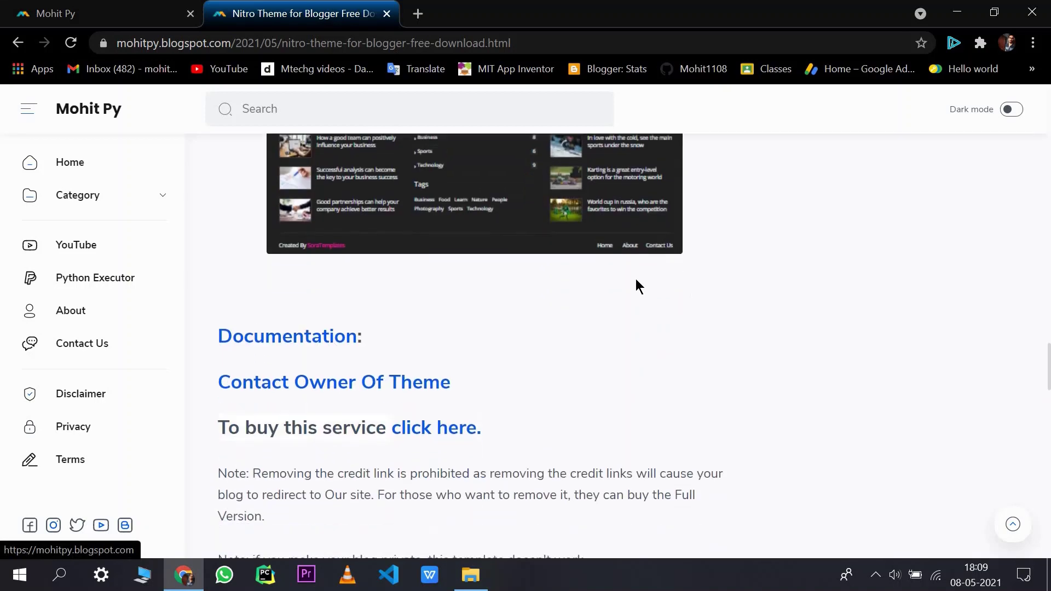
{"action": "scroll", "coordinate": [281, 293], "scroll_direction": "down", "scroll_amount": 2}
{"action": "scroll", "coordinate": [277, 322], "scroll_direction": "up", "scroll_amount": 2}
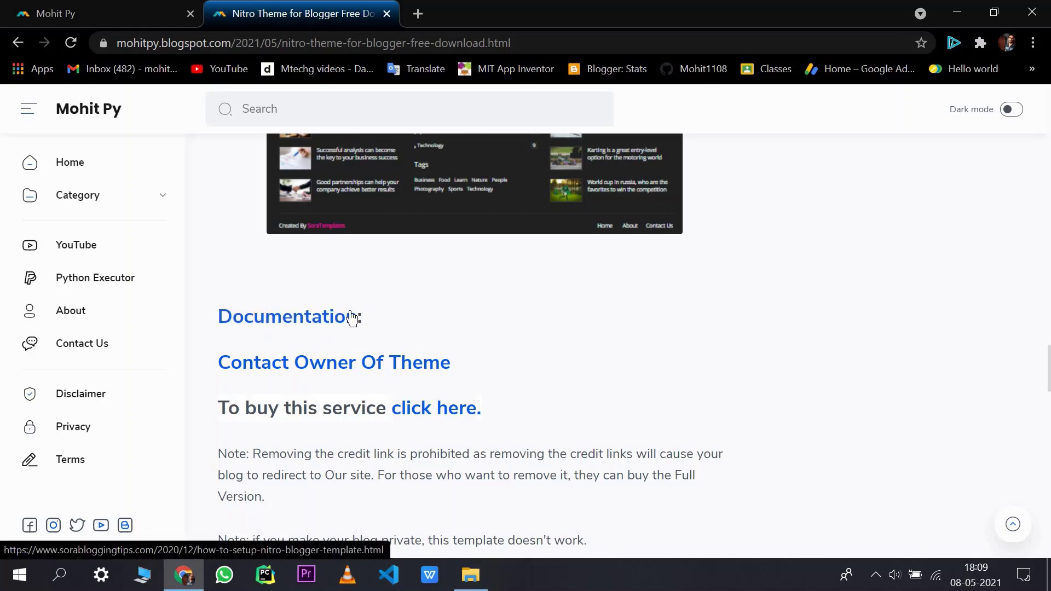
{"action": "scroll", "coordinate": [274, 285], "scroll_direction": "down", "scroll_amount": 2}
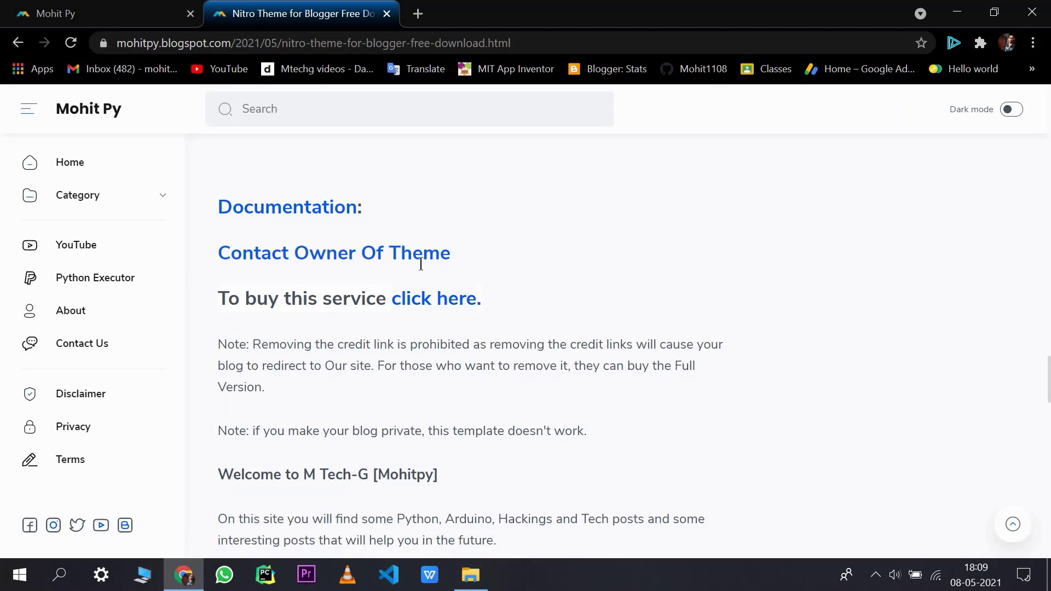
{"action": "left_click_drag", "start_coordinate": [422, 264], "coordinate": [475, 263]}
{"action": "left_click", "coordinate": [373, 270]}
{"action": "scroll", "coordinate": [518, 294], "scroll_direction": "down", "scroll_amount": 4}
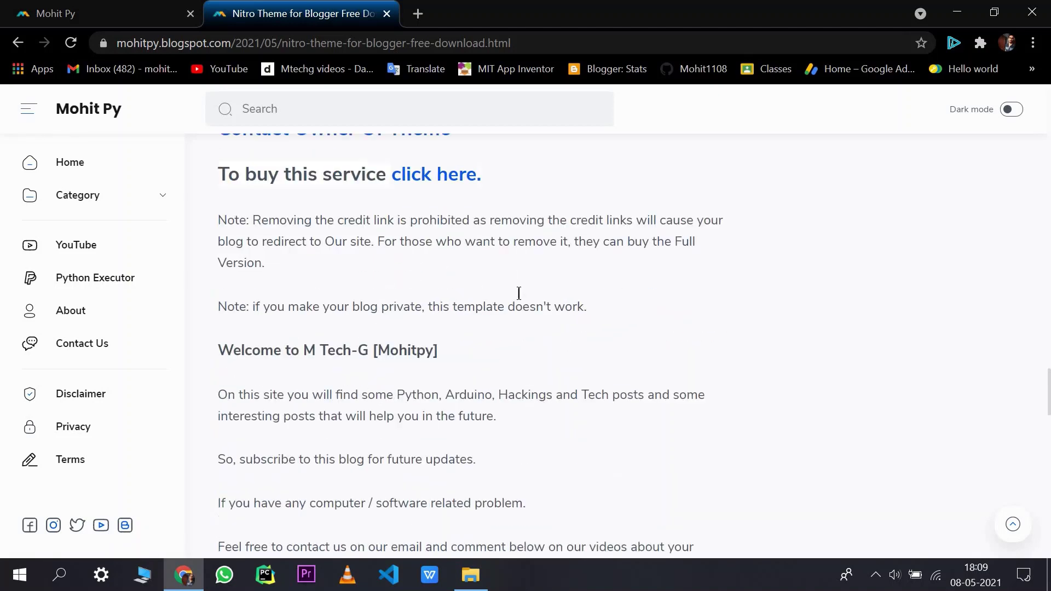
{"action": "scroll", "coordinate": [507, 294], "scroll_direction": "up", "scroll_amount": 1}
{"action": "scroll", "coordinate": [352, 270], "scroll_direction": "down", "scroll_amount": 11}
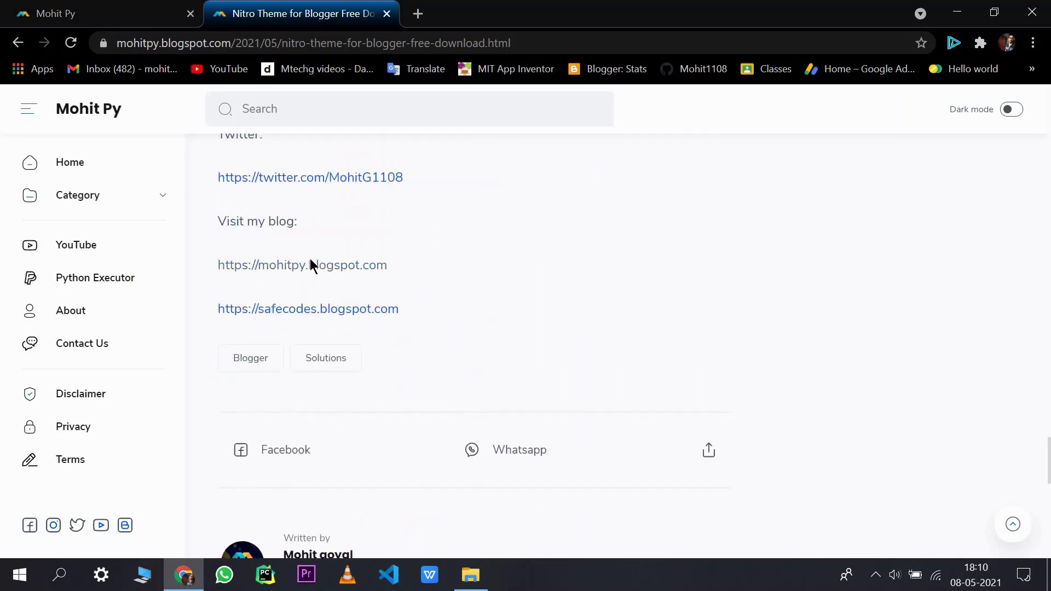
Review the social media and blog links at the end of the post
{"action": "scroll", "coordinate": [312, 265], "scroll_direction": "up", "scroll_amount": 4}
{"action": "left_click_drag", "start_coordinate": [229, 178], "coordinate": [255, 178]}
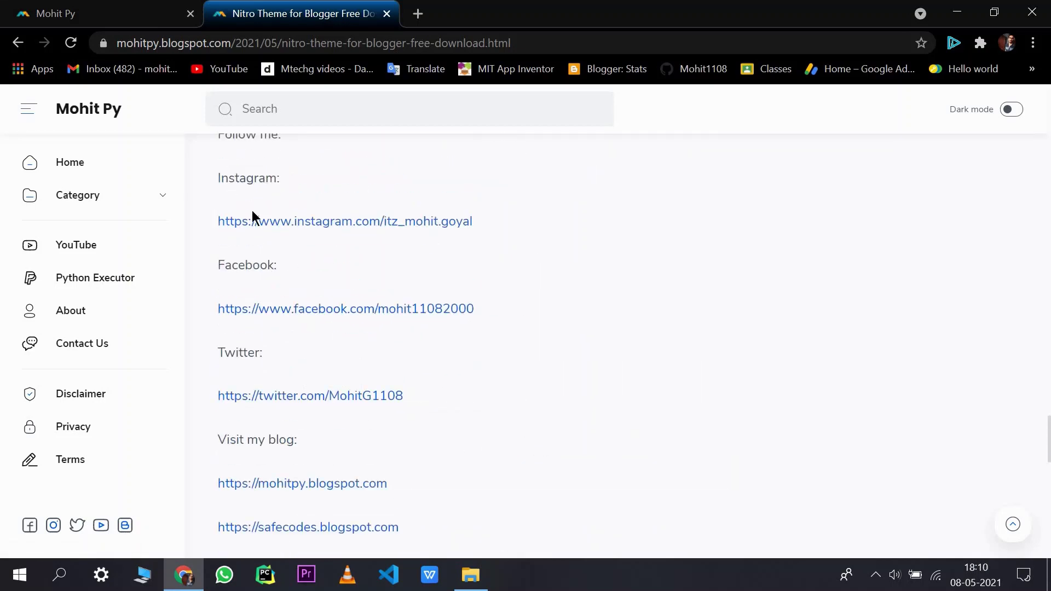
{"action": "scroll", "coordinate": [257, 250], "scroll_direction": "down", "scroll_amount": 1}
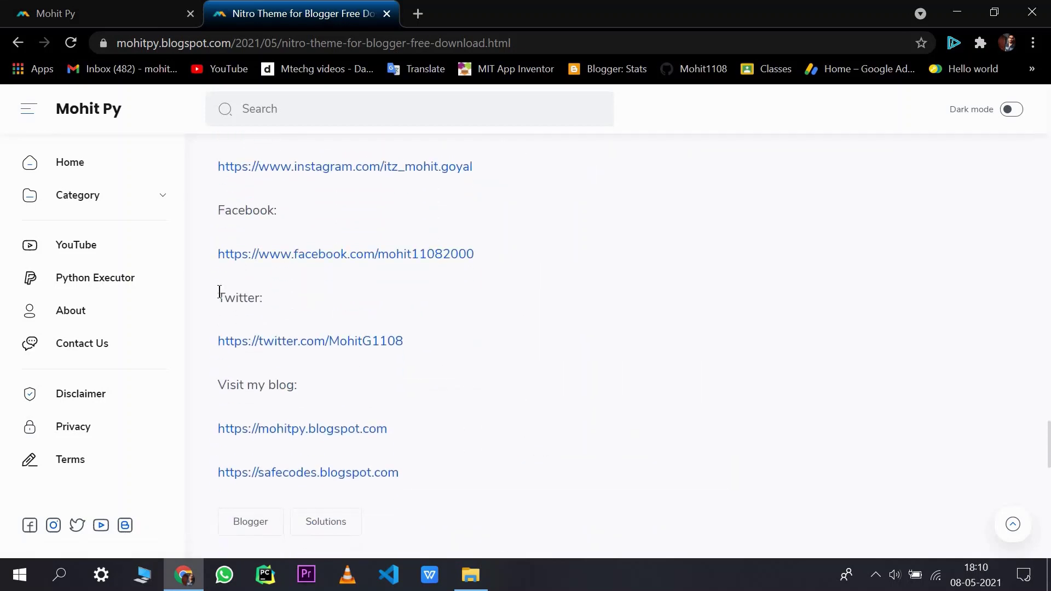
{"action": "scroll", "coordinate": [339, 296], "scroll_direction": "down", "scroll_amount": 4}
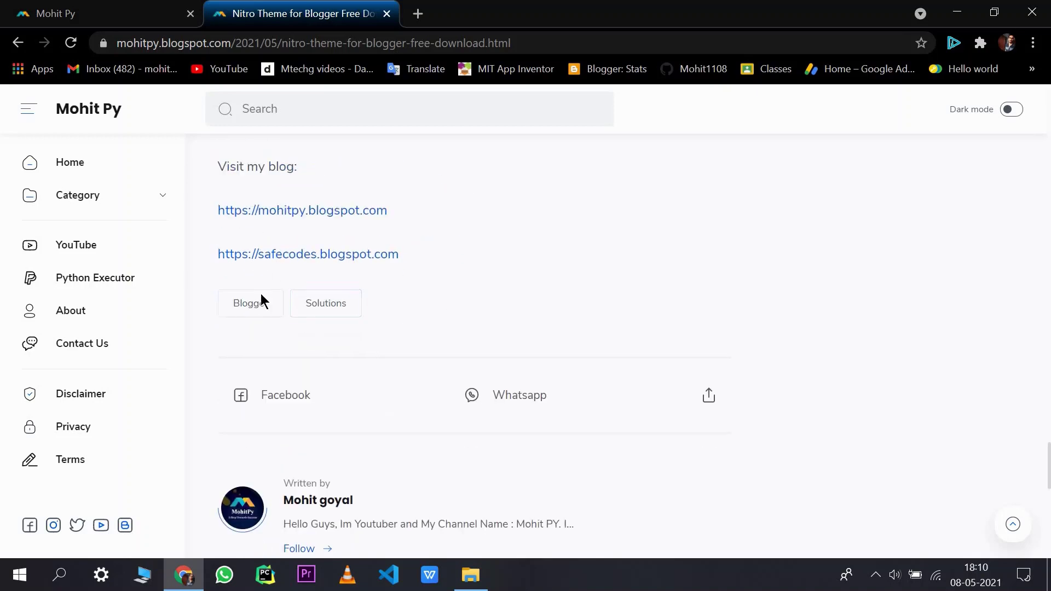
{"action": "scroll", "coordinate": [279, 312], "scroll_direction": "up", "scroll_amount": 2}
{"action": "scroll", "coordinate": [376, 227], "scroll_direction": "up", "scroll_amount": 15}
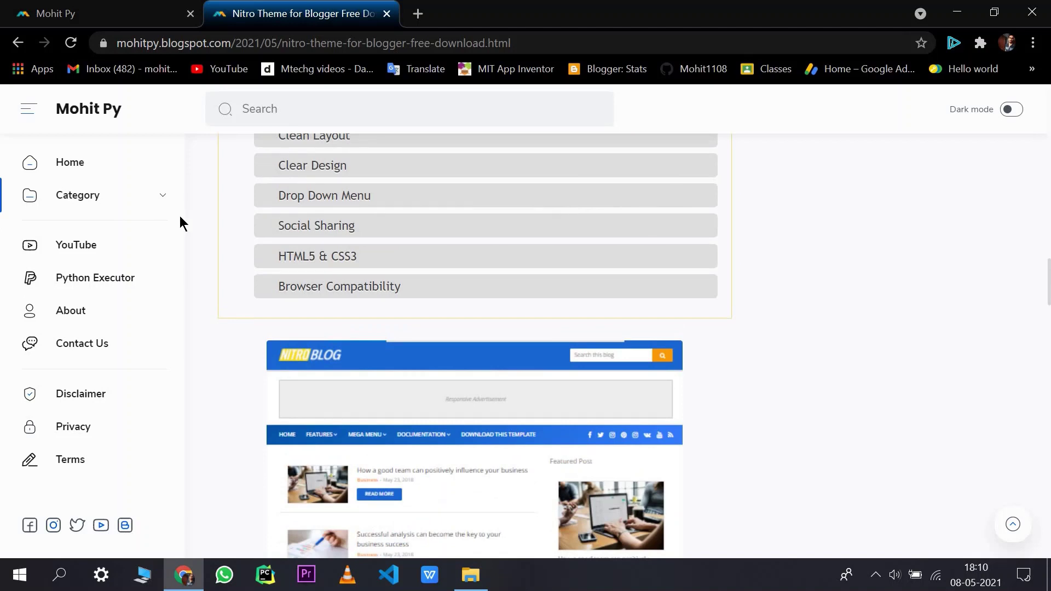
Expand the blog's Category list and look through its entries, from Arduino to Tinkercad
{"action": "left_click", "coordinate": [180, 217]}
{"action": "scroll", "coordinate": [108, 241], "scroll_direction": "down", "scroll_amount": 2}
{"action": "scroll", "coordinate": [50, 182], "scroll_direction": "up", "scroll_amount": 1}
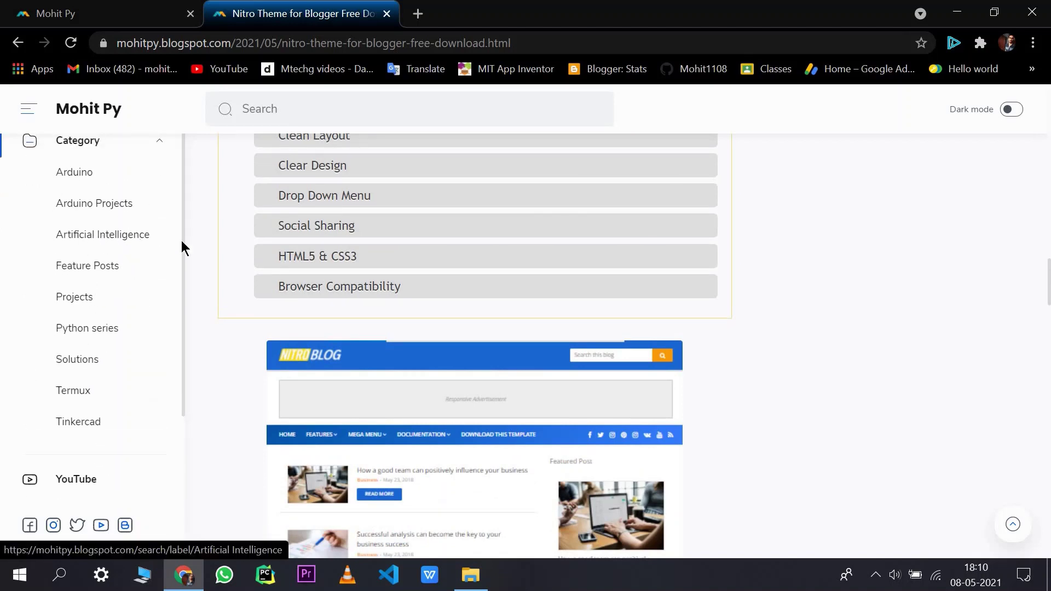
{"action": "scroll", "coordinate": [117, 300], "scroll_direction": "down", "scroll_amount": 2}
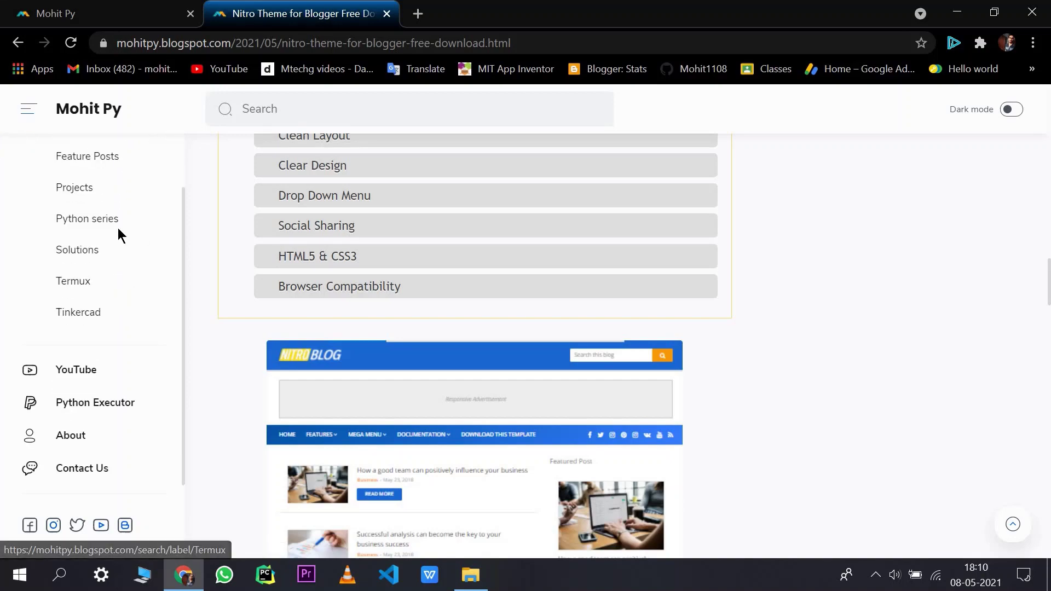
{"action": "scroll", "coordinate": [118, 228], "scroll_direction": "up", "scroll_amount": 2}
{"action": "scroll", "coordinate": [745, 234], "scroll_direction": "up", "scroll_amount": 1}
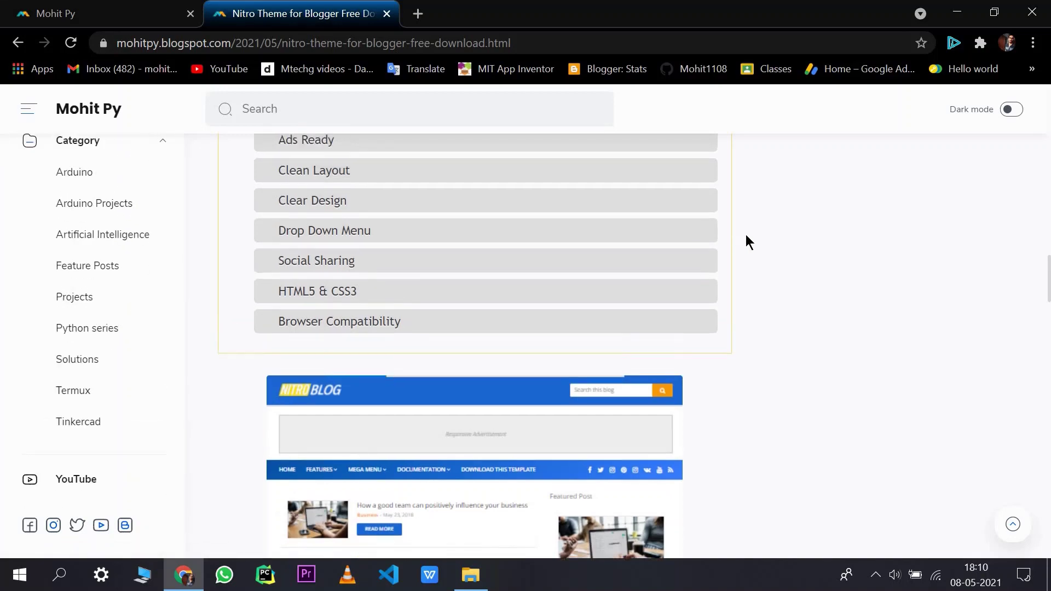
Go back to the post's introduction and open the Nitro theme's live demo
{"action": "scroll", "coordinate": [746, 234], "scroll_direction": "up", "scroll_amount": 20}
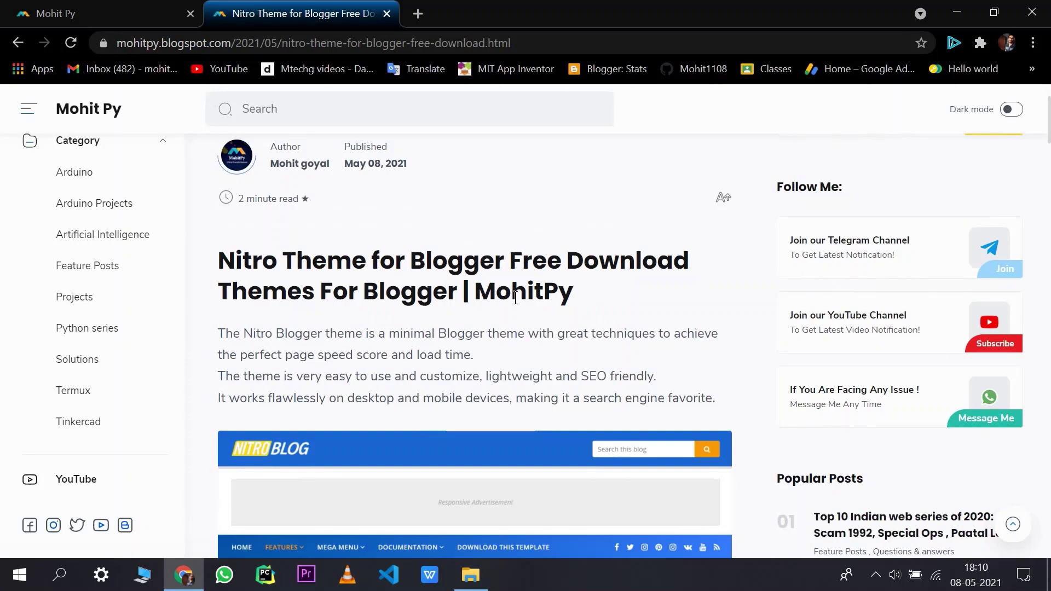
{"action": "scroll", "coordinate": [515, 297], "scroll_direction": "down", "scroll_amount": 15}
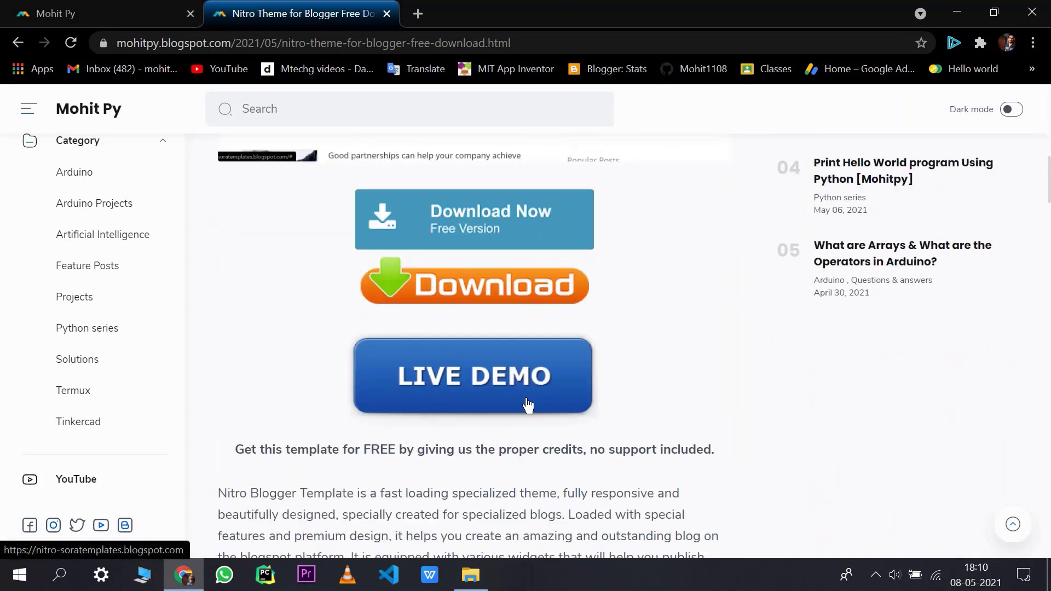
{"action": "left_click", "coordinate": [451, 366]}
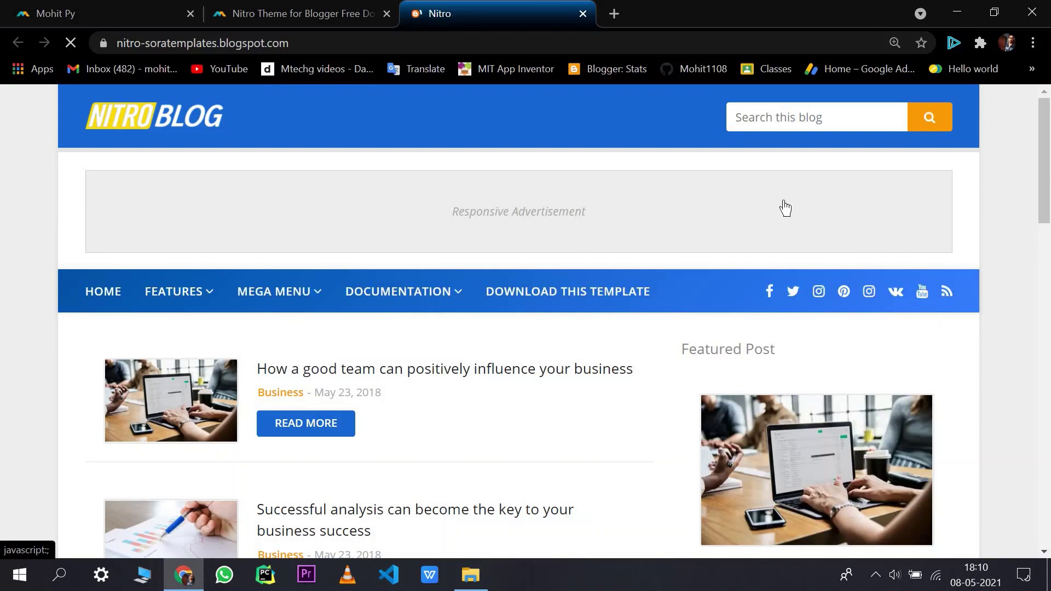
Examine the demo site's navigation bar, including the Features submenus, the Mega Menu and the Documentation entry
{"action": "scroll", "coordinate": [131, 216], "scroll_direction": "down", "scroll_amount": 2}
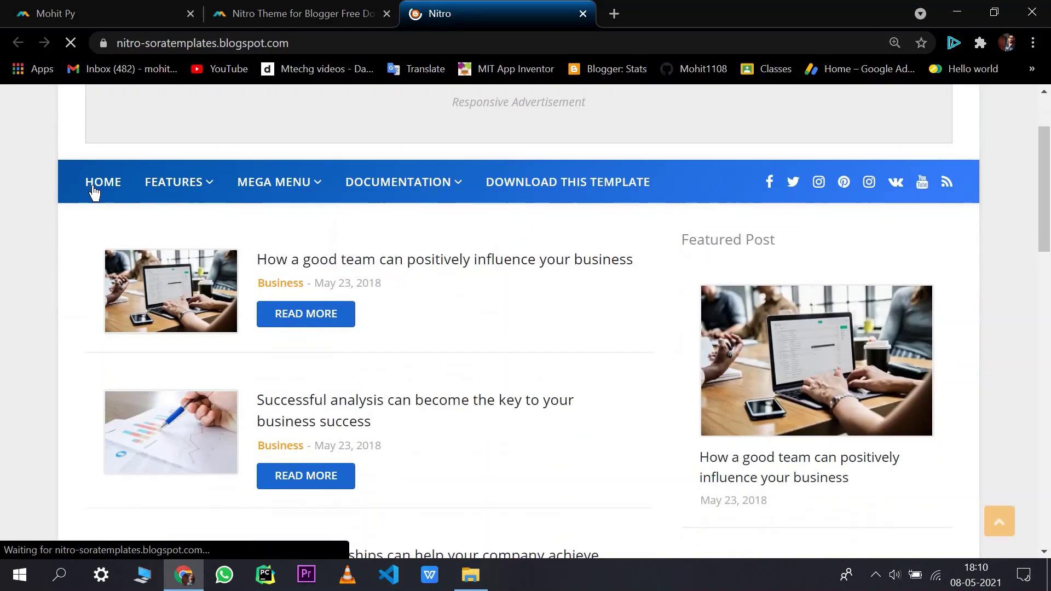
{"action": "mouse_move", "coordinate": [188, 186]}
{"action": "mouse_move", "coordinate": [166, 224]}
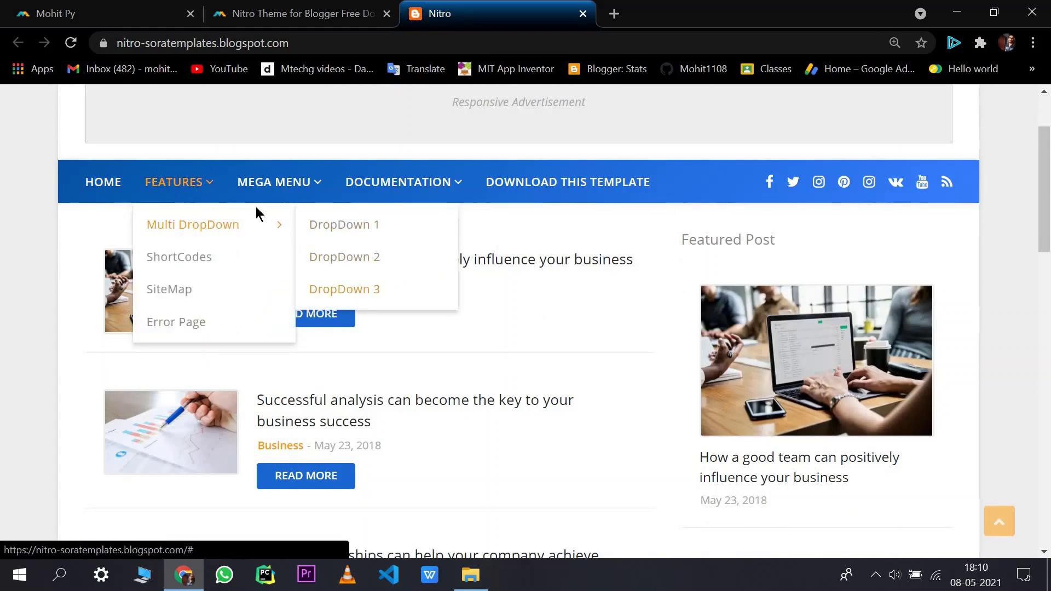
{"action": "mouse_move", "coordinate": [294, 182]}
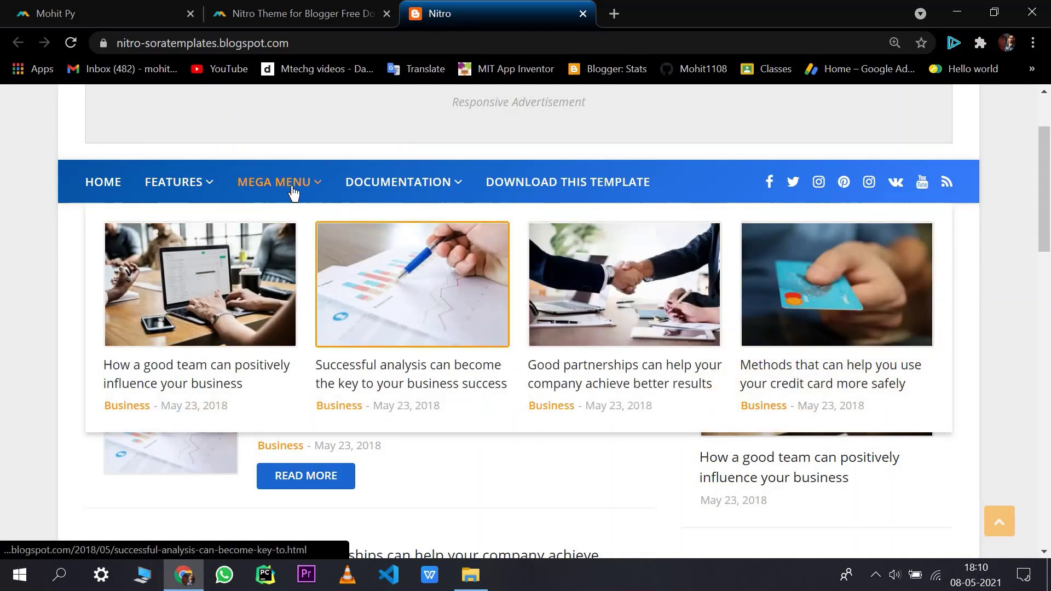
{"action": "mouse_move", "coordinate": [390, 196]}
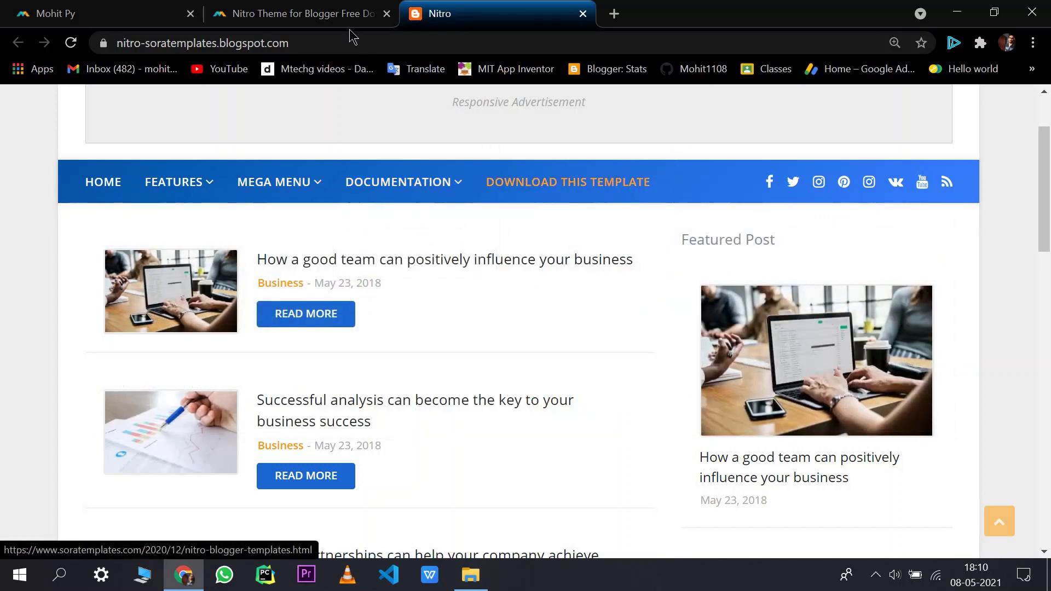
Return to the theme post, open its Google Drive download link and download Nitro-Free-Version.zip
{"action": "key", "text": "ctrl+shift+Tab"}
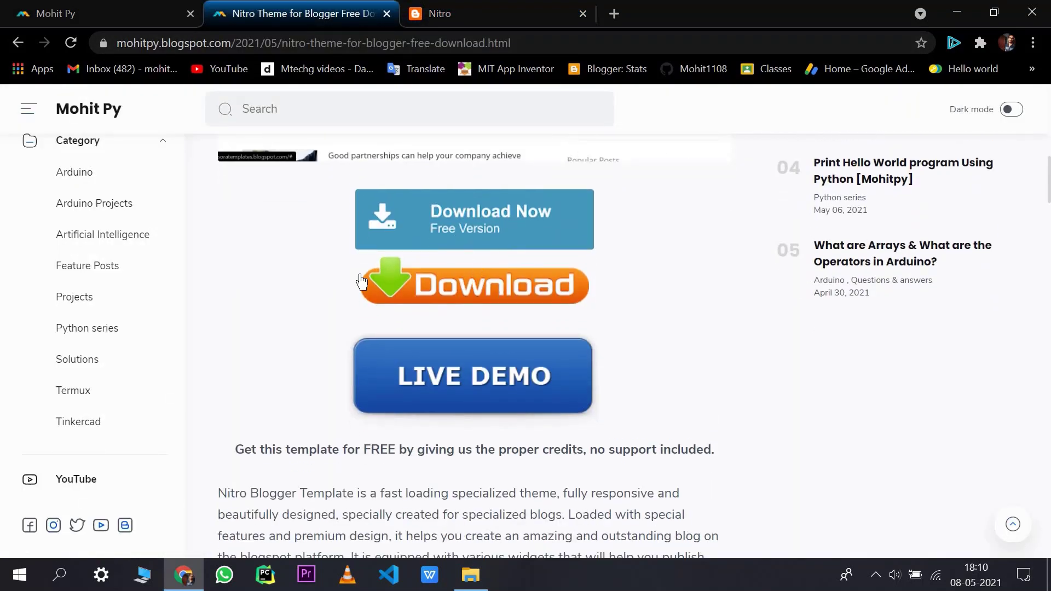
{"action": "scroll", "coordinate": [378, 296], "scroll_direction": "down", "scroll_amount": 2}
{"action": "scroll", "coordinate": [416, 307], "scroll_direction": "up", "scroll_amount": 2}
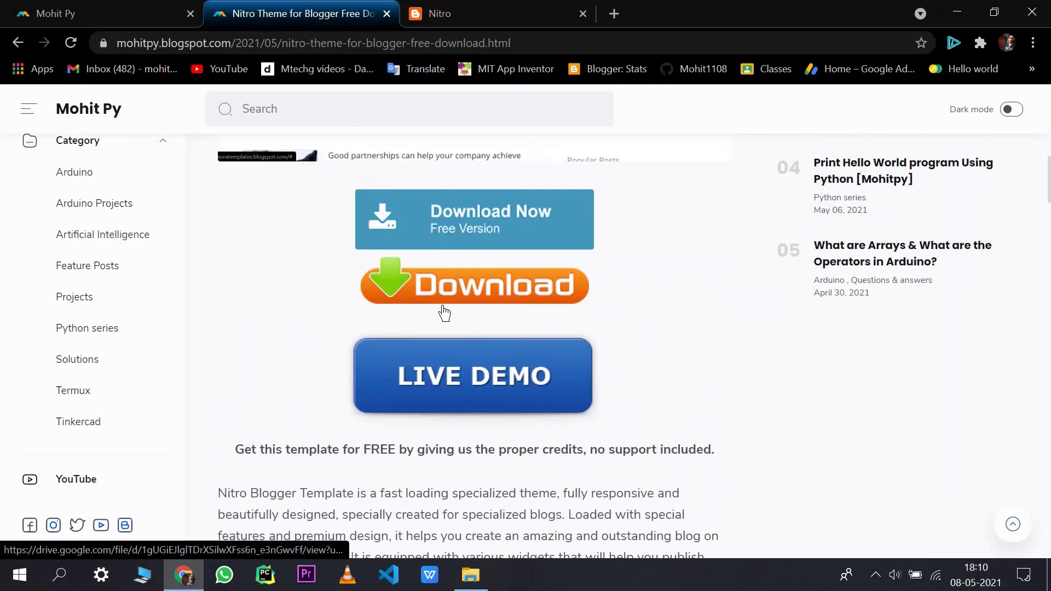
{"action": "left_click", "coordinate": [412, 292]}
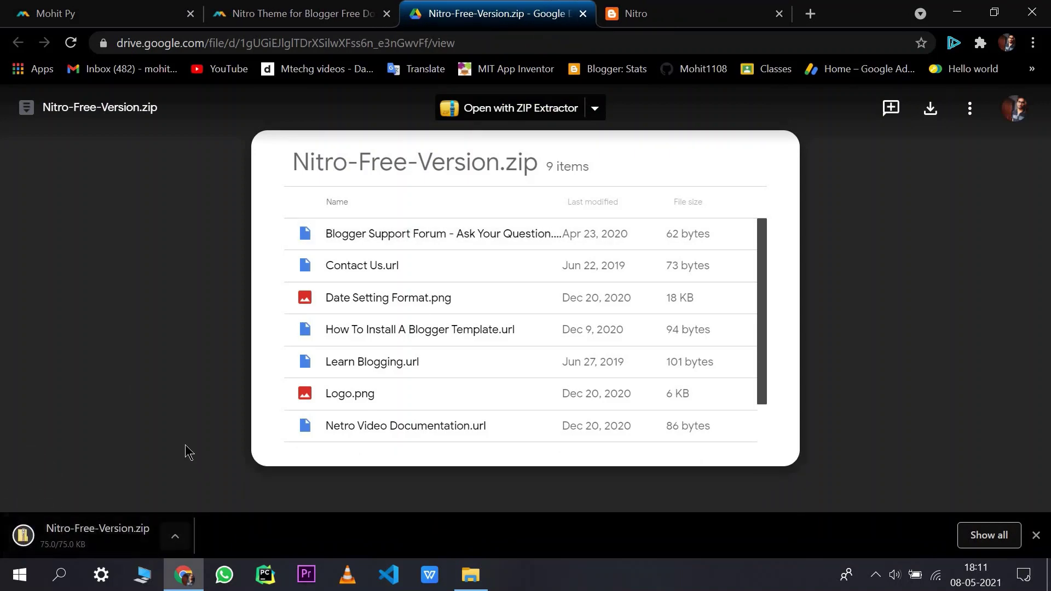
Switch to File Explorer, extract the Nitro-Free-Version archive directly into the Mohitpy themes folder and refresh the file list
{"action": "left_click", "coordinate": [471, 575]}
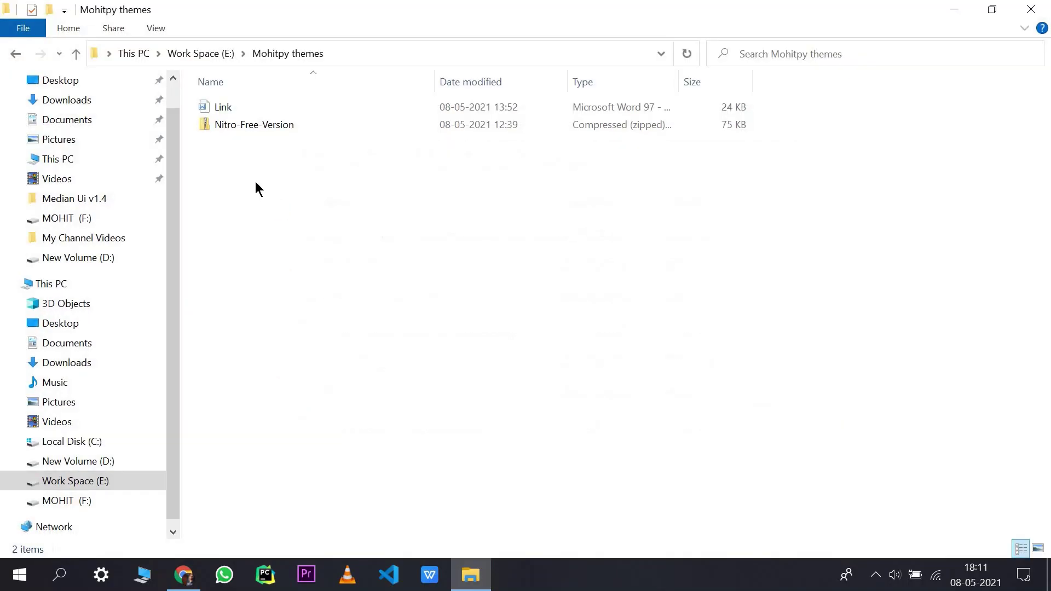
{"action": "left_click", "coordinate": [246, 127]}
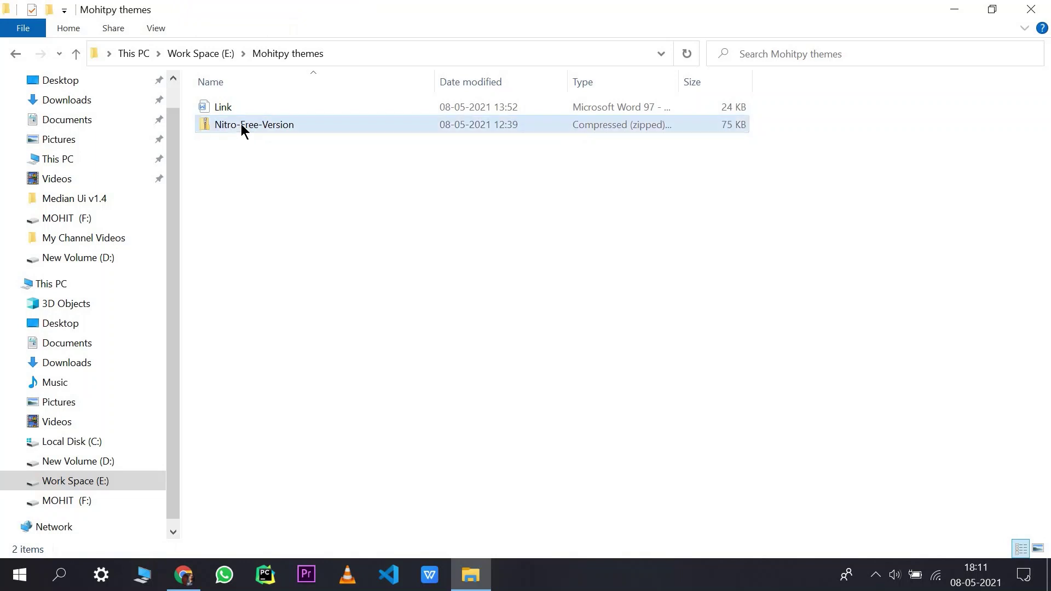
{"action": "right_click", "coordinate": [265, 123]}
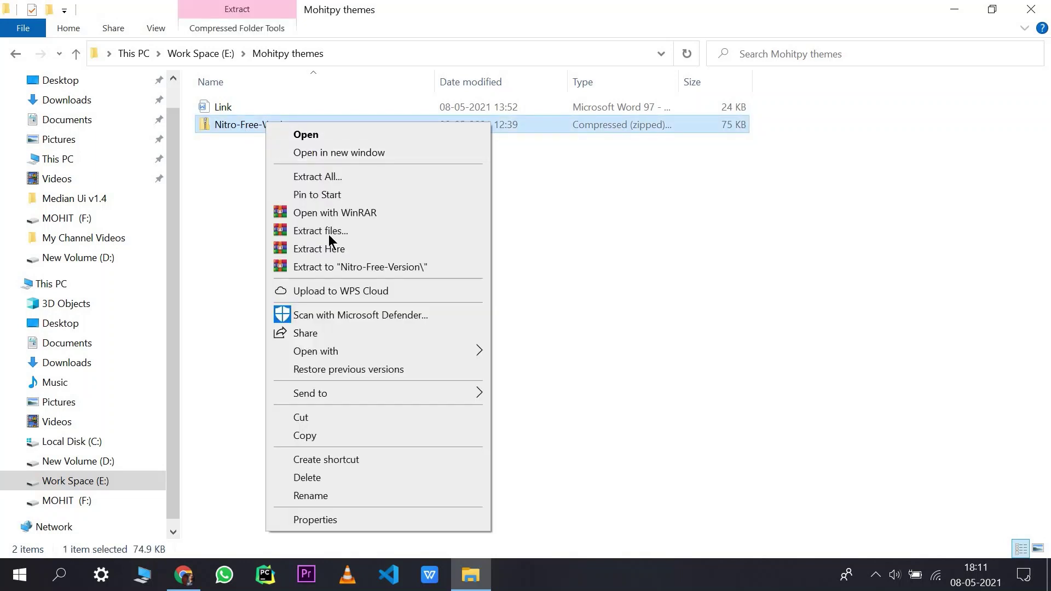
{"action": "left_click", "coordinate": [337, 248]}
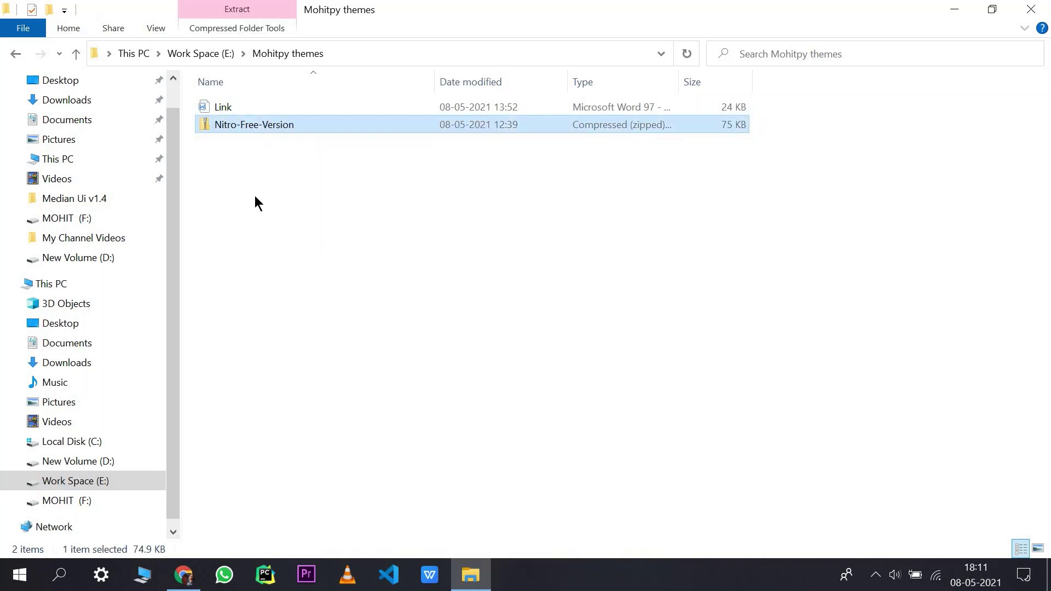
{"action": "right_click", "coordinate": [229, 180]}
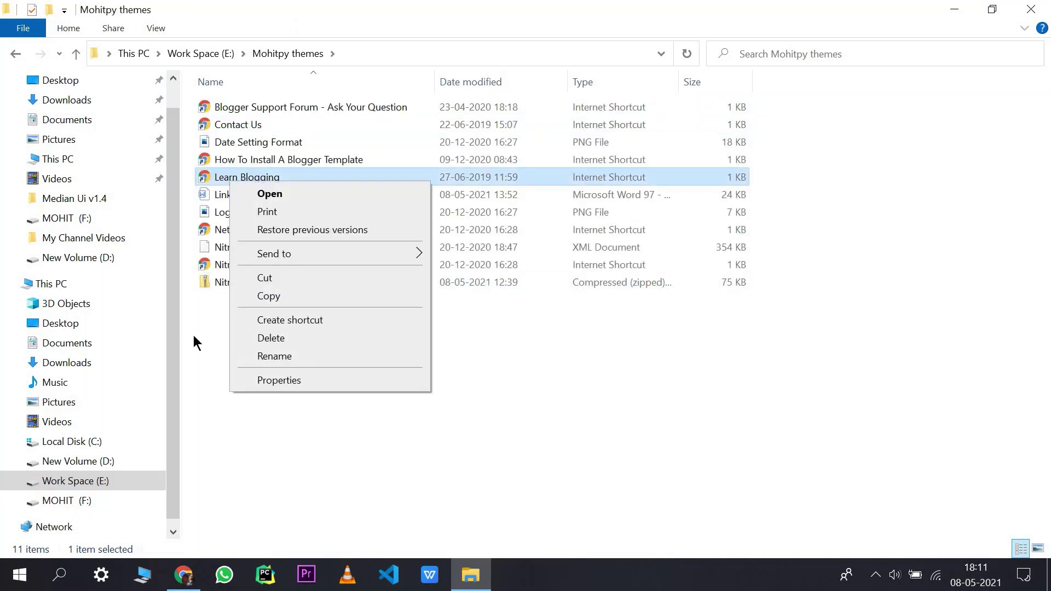
{"action": "left_click", "coordinate": [288, 338]}
{"action": "right_click", "coordinate": [287, 336]}
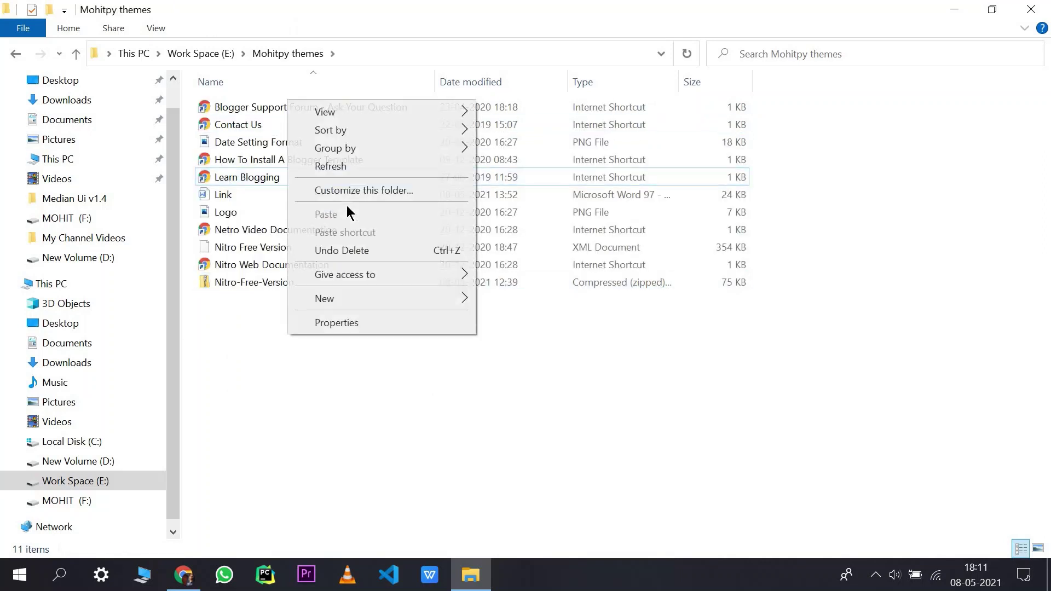
{"action": "left_click", "coordinate": [331, 157]}
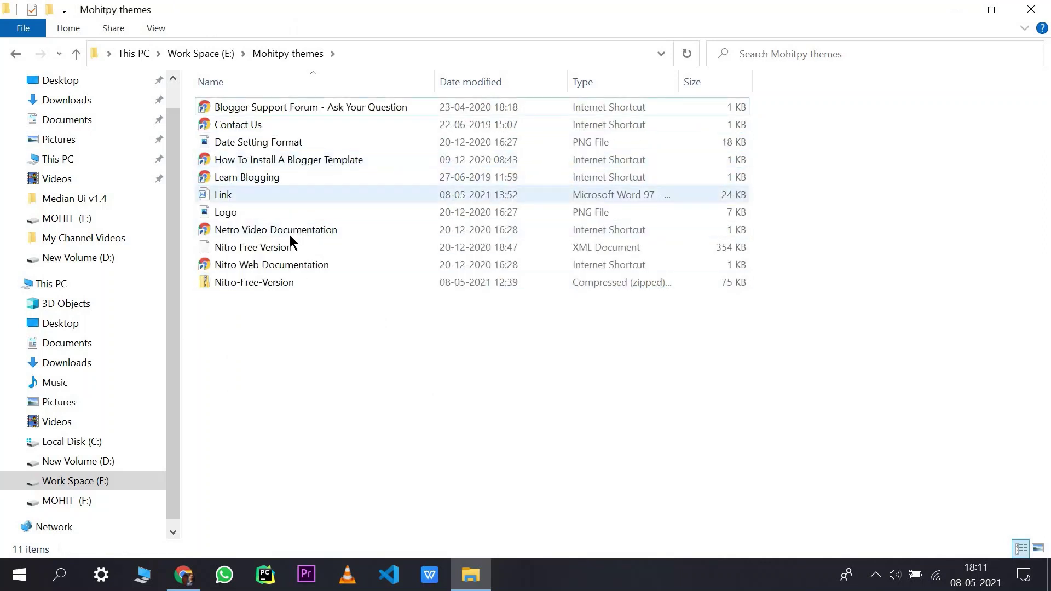
Narrow the navigation pane and select the extracted Nitro Free Version XML document
{"action": "left_click", "coordinate": [271, 248]}
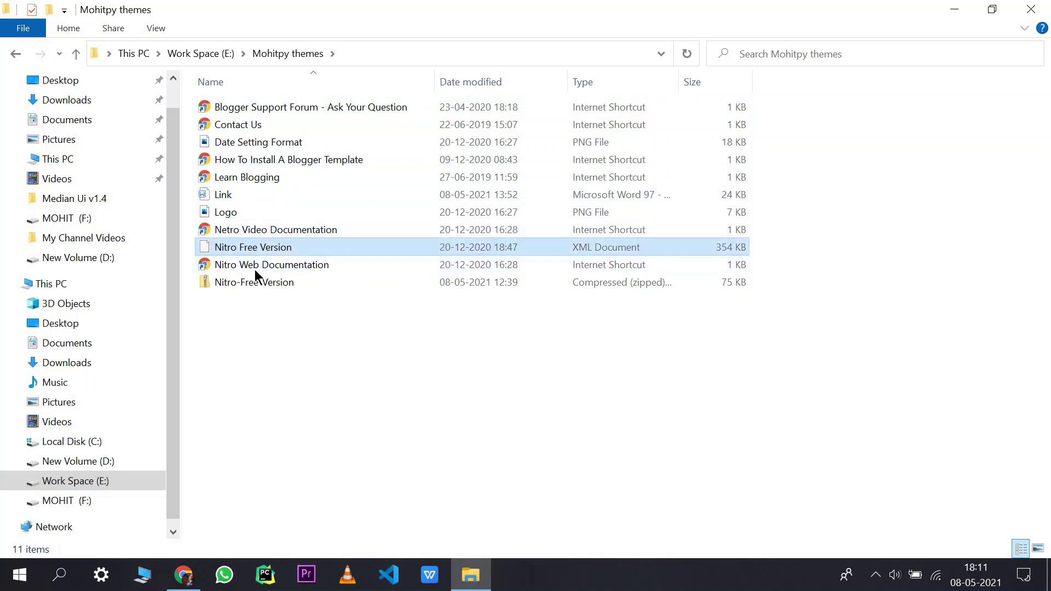
{"action": "left_click", "coordinate": [231, 249]}
{"action": "left_click_drag", "start_coordinate": [181, 306], "coordinate": [47, 312]}
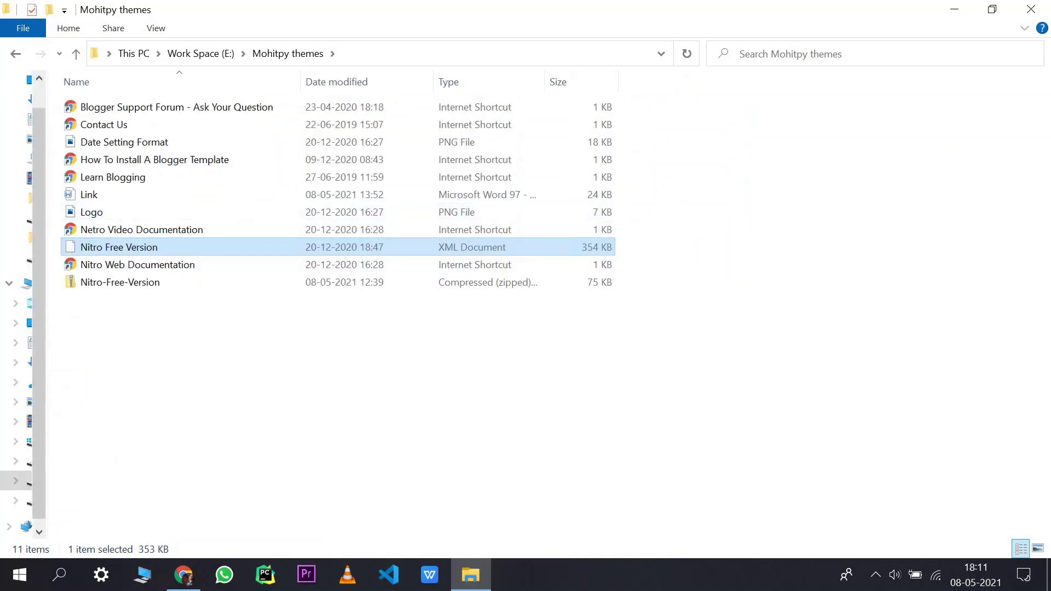
{"action": "left_click", "coordinate": [110, 329]}
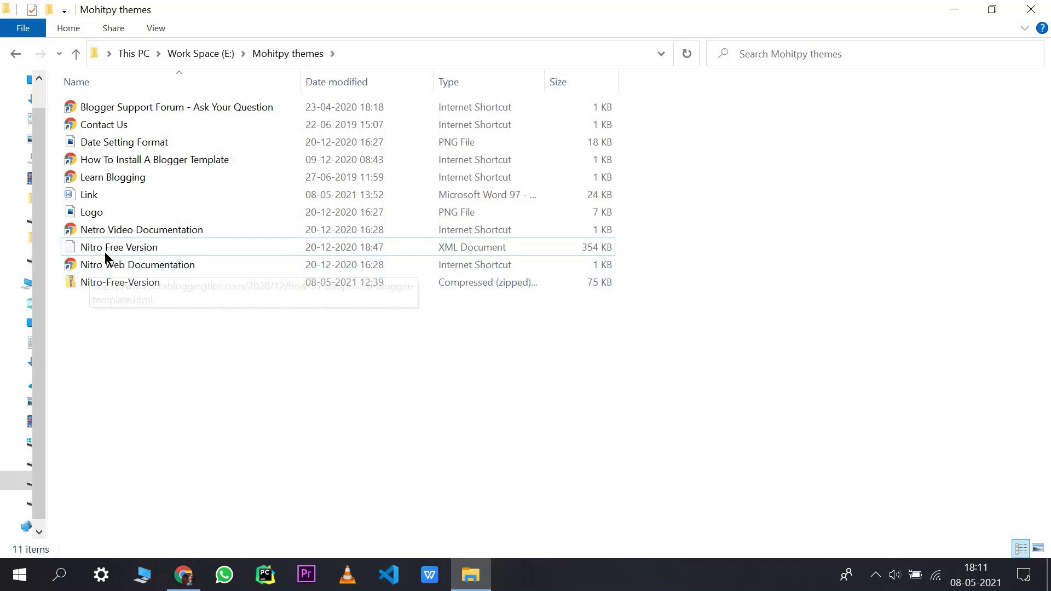
{"action": "left_click", "coordinate": [151, 251]}
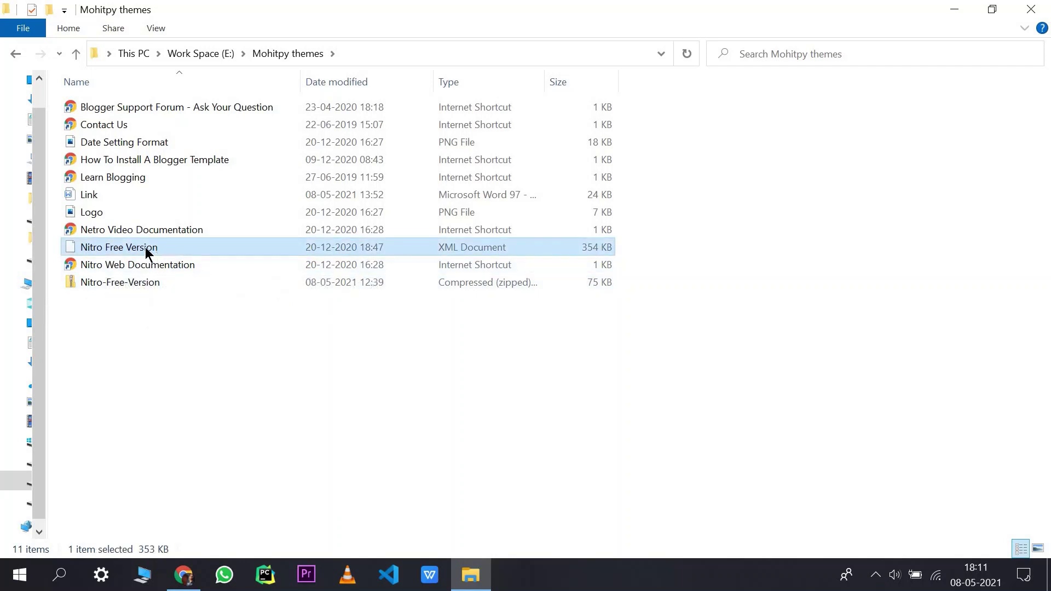
Change the Mohitpy themes folder's layout to tiles
{"action": "right_click", "coordinate": [146, 249]}
{"action": "left_click", "coordinate": [80, 326]}
{"action": "key", "text": "ctrl+shift+5"}
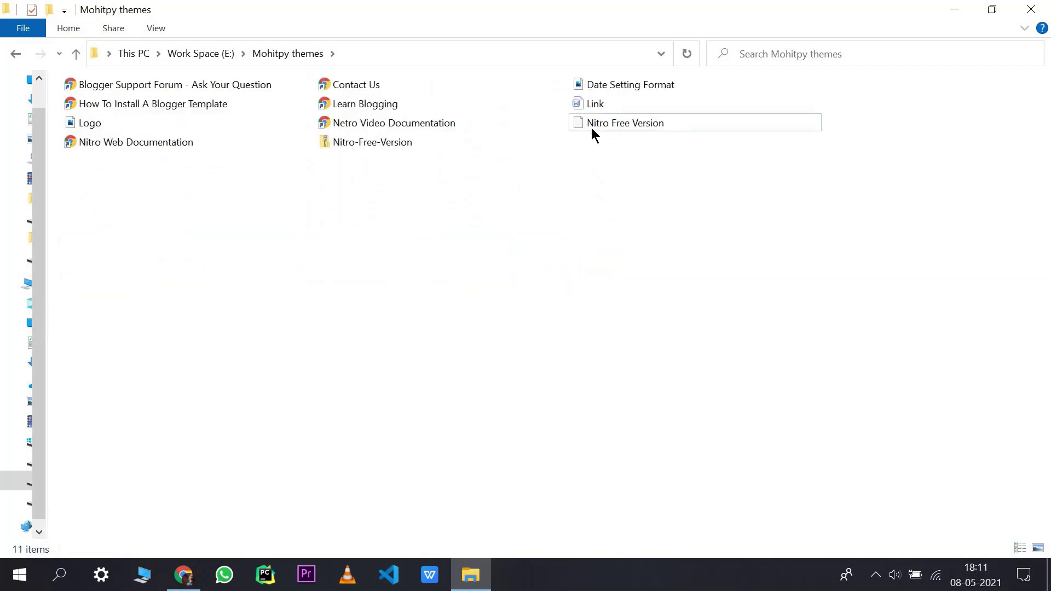
{"action": "key", "text": "ctrl+shift+7"}
Open the Nitro Free Version XML document in WordPad
{"action": "left_click", "coordinate": [154, 204]}
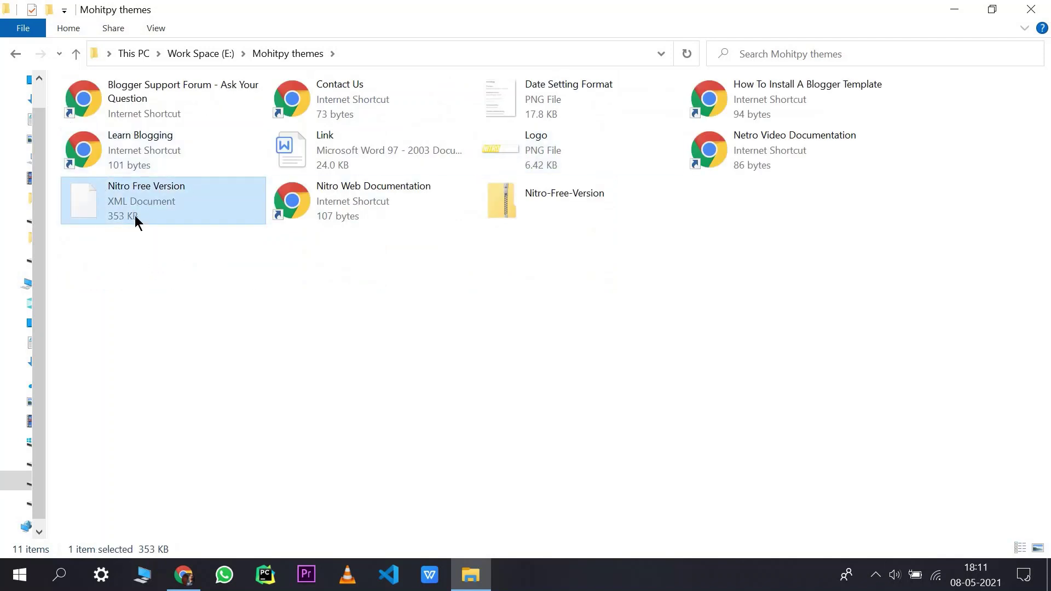
{"action": "left_click", "coordinate": [451, 307]}
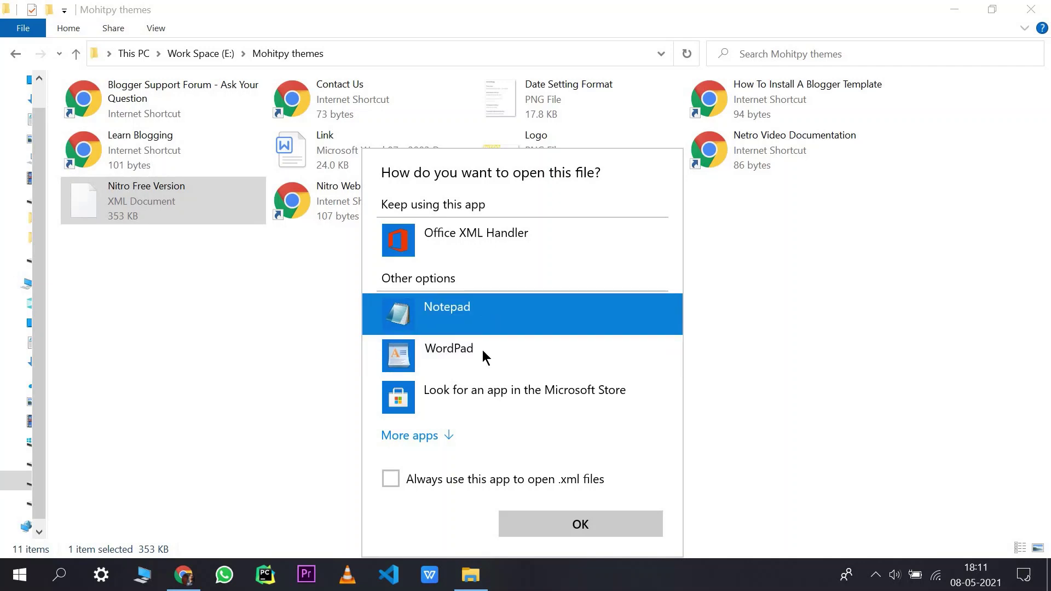
{"action": "double_click", "coordinate": [521, 323]}
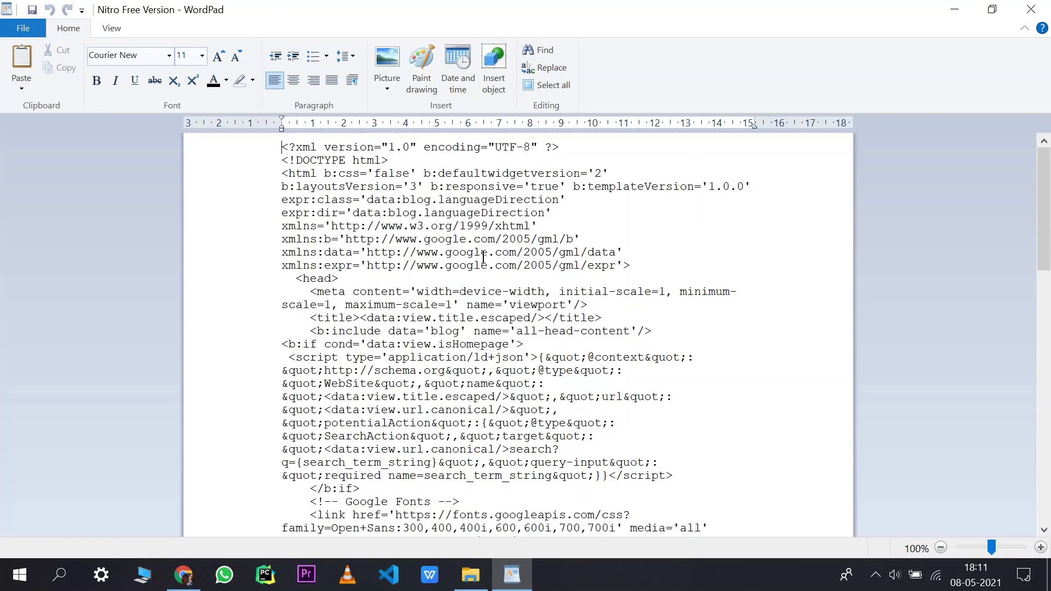
Look through the theme's XML code and select the entire document
{"action": "scroll", "coordinate": [352, 311], "scroll_direction": "down", "scroll_amount": 18}
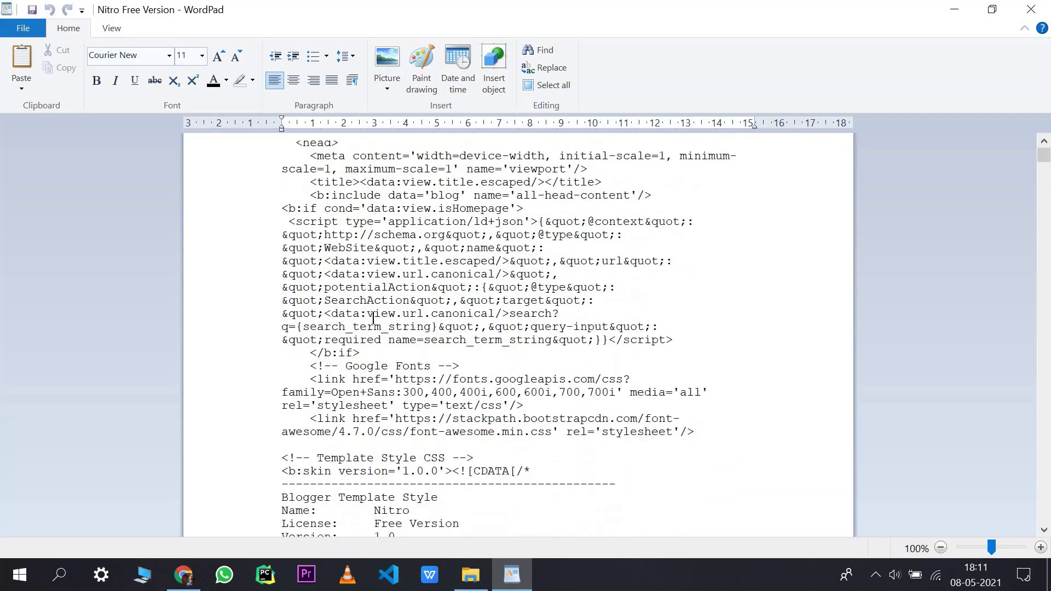
{"action": "scroll", "coordinate": [472, 291], "scroll_direction": "up", "scroll_amount": 6}
{"action": "scroll", "coordinate": [472, 290], "scroll_direction": "up", "scroll_amount": 15}
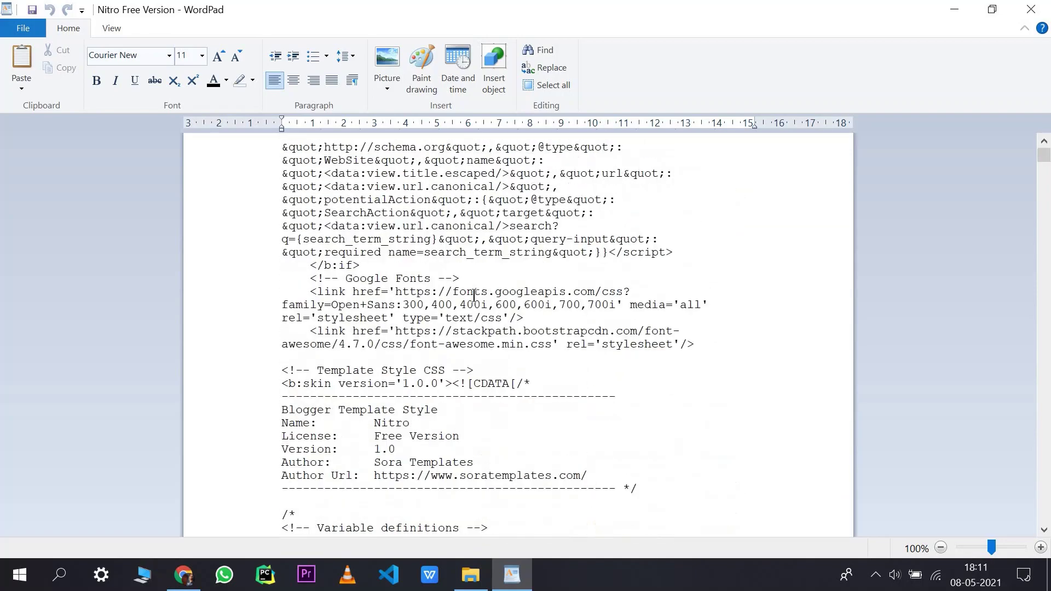
{"action": "key", "text": "ctrl+a"}
{"action": "scroll", "coordinate": [471, 291], "scroll_direction": "up", "scroll_amount": 13}
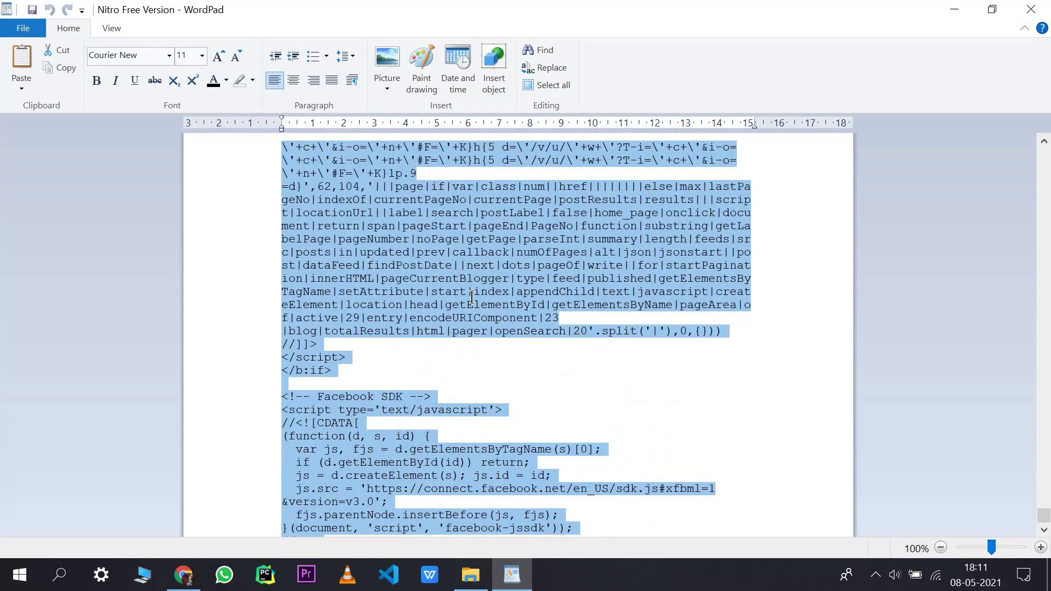
Copy the entire Nitro Free Version XML code from the WordPad document
{"action": "left_click", "coordinate": [462, 269]}
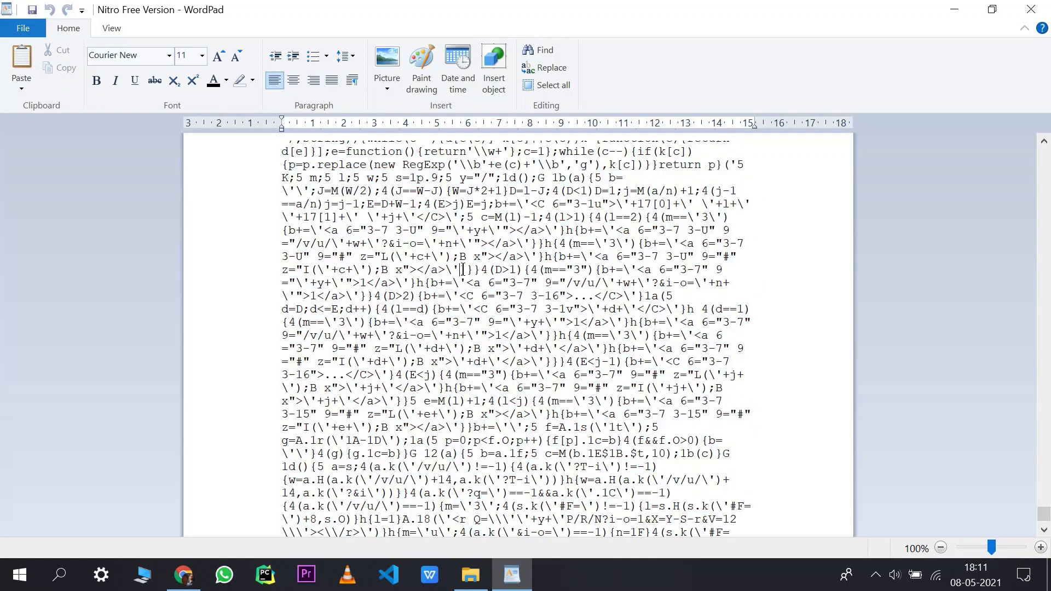
{"action": "key", "text": "ctrl+a"}
{"action": "right_click", "coordinate": [464, 268]}
{"action": "left_click", "coordinate": [517, 298]}
{"action": "left_click", "coordinate": [596, 297]}
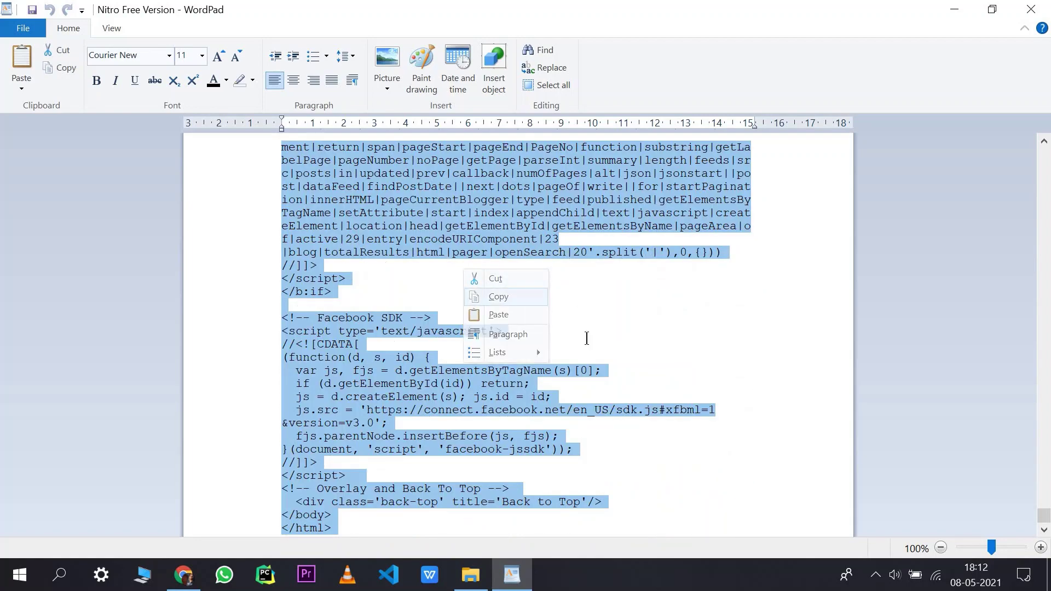
Switch to Chrome and search Google for "bloger" in a new tab
{"action": "left_click", "coordinate": [471, 575]}
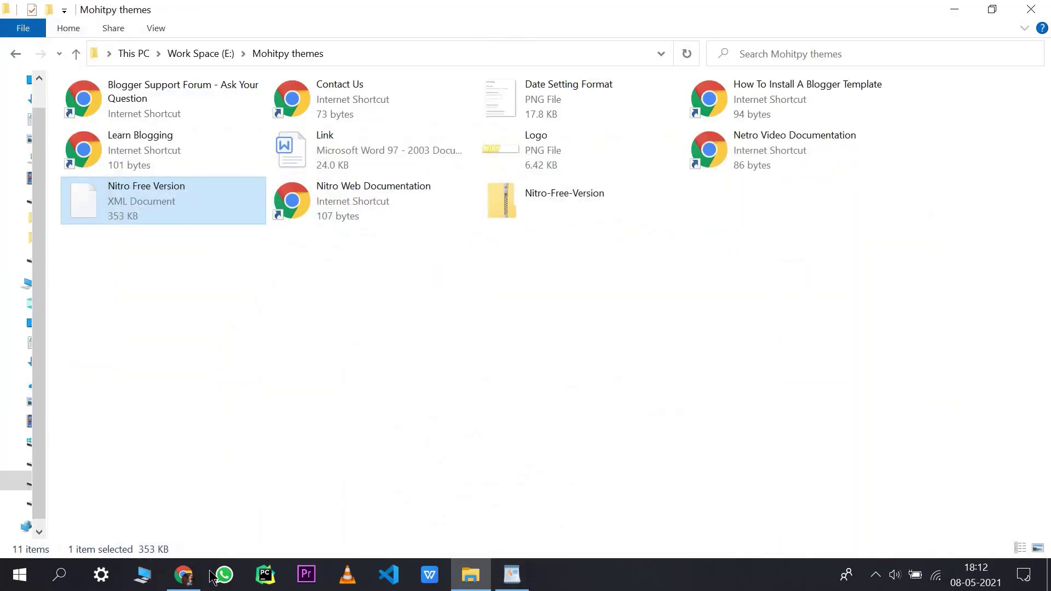
{"action": "left_click", "coordinate": [183, 575]}
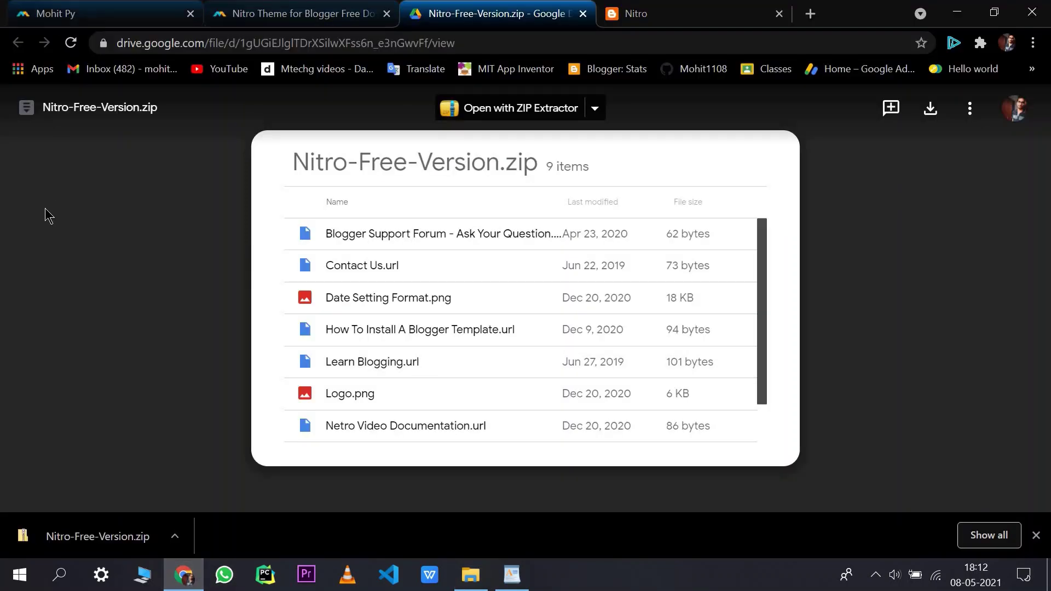
{"action": "left_click", "coordinate": [109, 14]}
{"action": "left_click", "coordinate": [690, 14]}
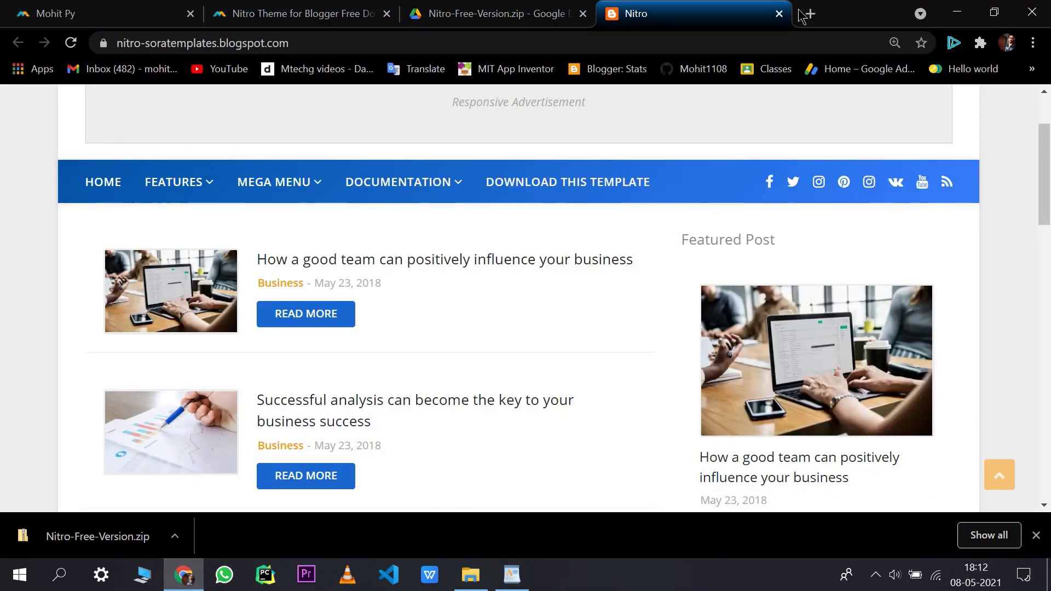
{"action": "left_click", "coordinate": [811, 13]}
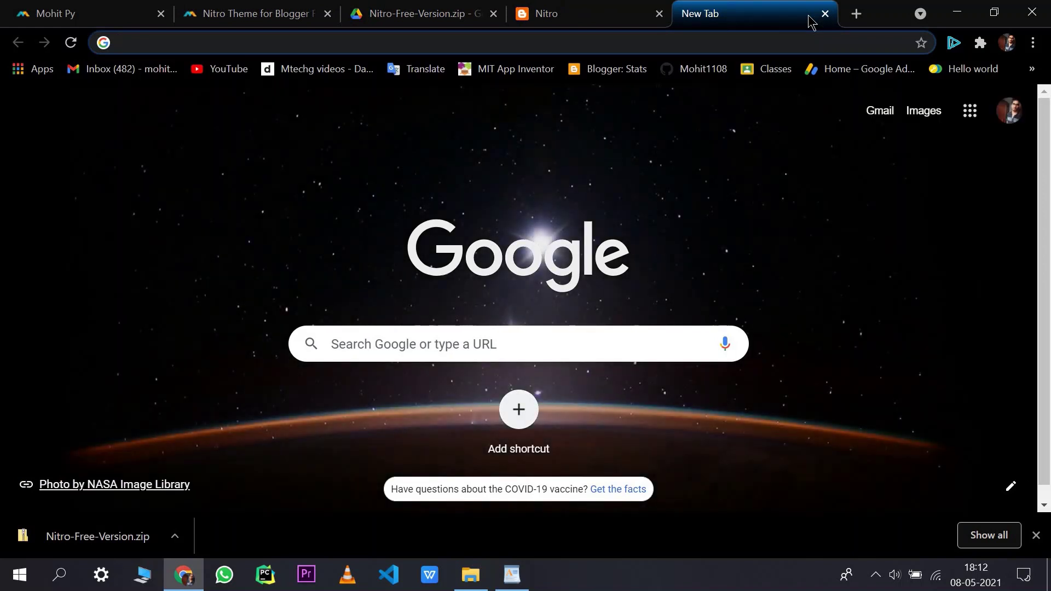
{"action": "type", "text": "bloog"}
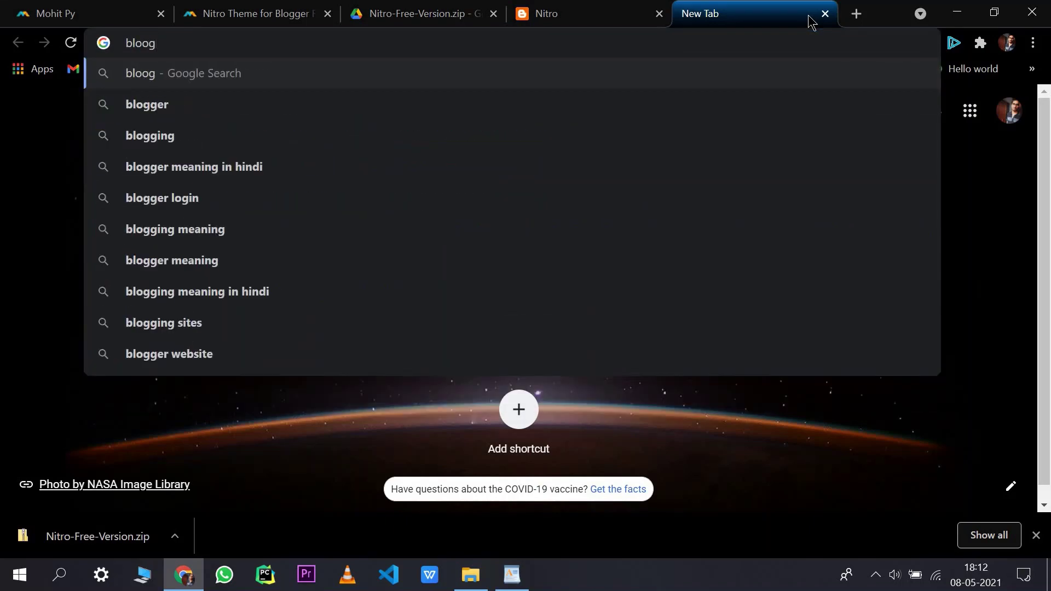
{"action": "key", "text": "BackSpace"}
{"action": "key", "text": "BackSpace"}
{"action": "type", "text": "ger"}
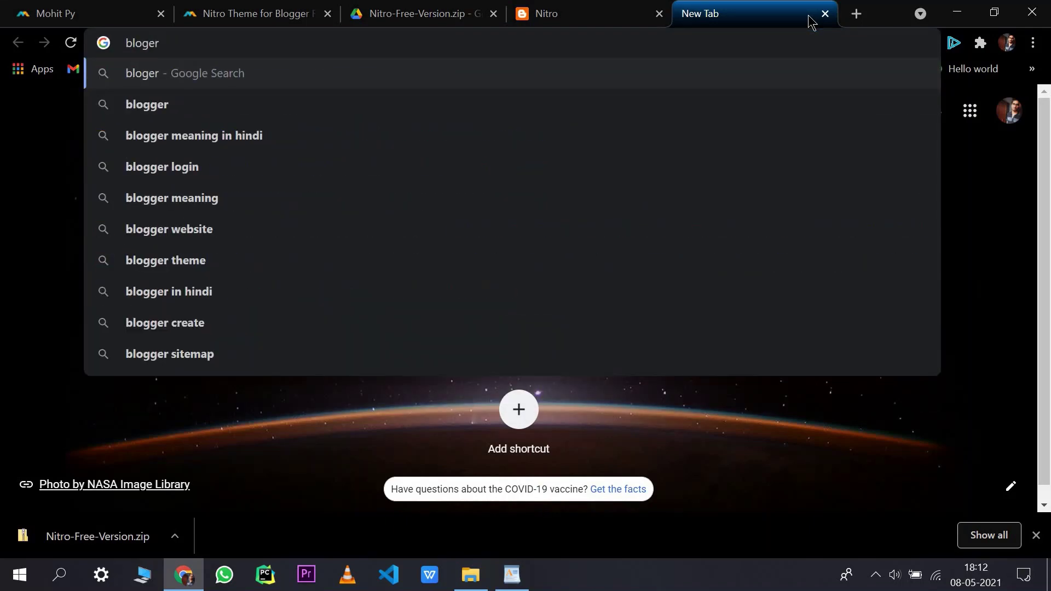
{"action": "key", "text": "Return"}
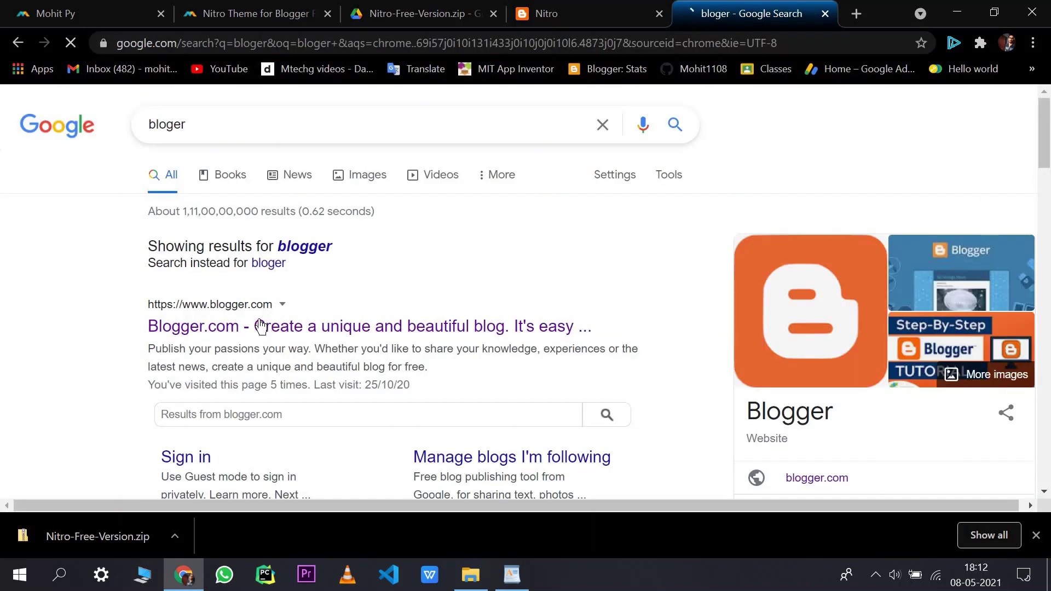
Dismiss the downloads bar, open Blogger from the search results and switch to the blog named Testing Blog
{"action": "left_click", "coordinate": [1036, 535]}
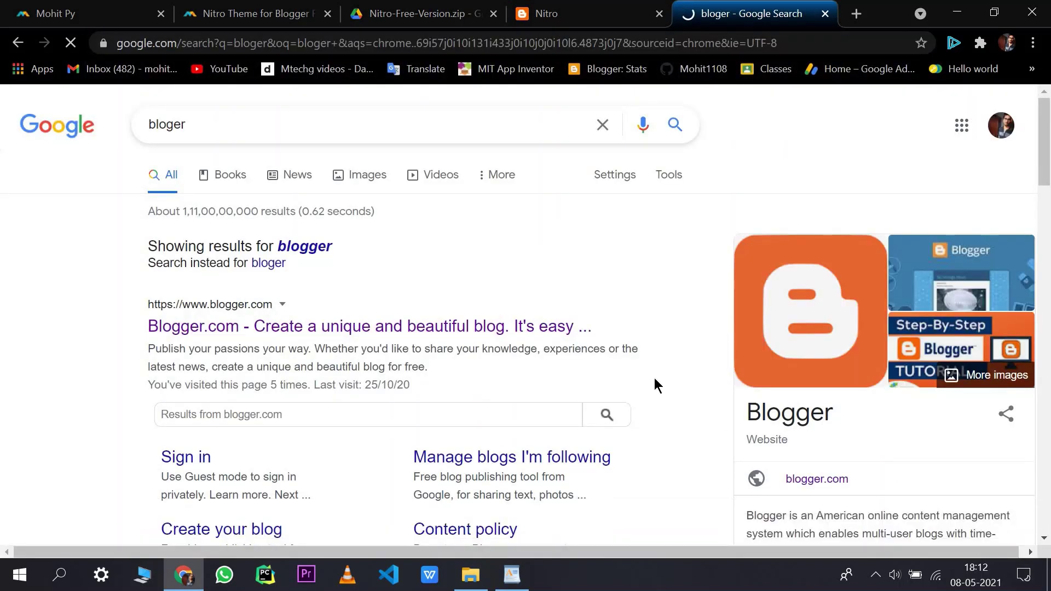
{"action": "left_click", "coordinate": [288, 338]}
{"action": "left_click", "coordinate": [71, 178]}
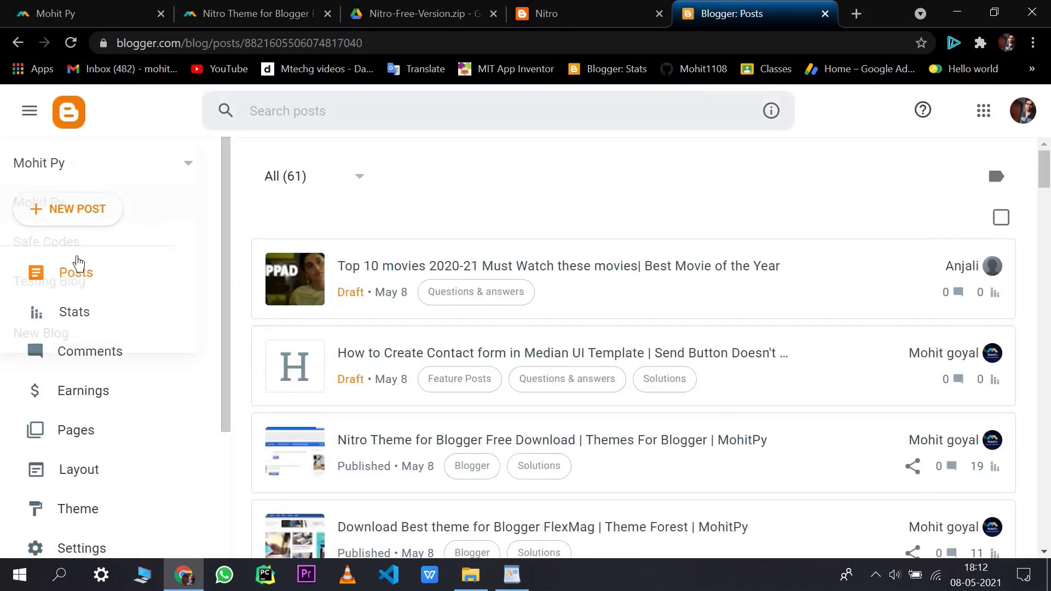
{"action": "left_click", "coordinate": [70, 281]}
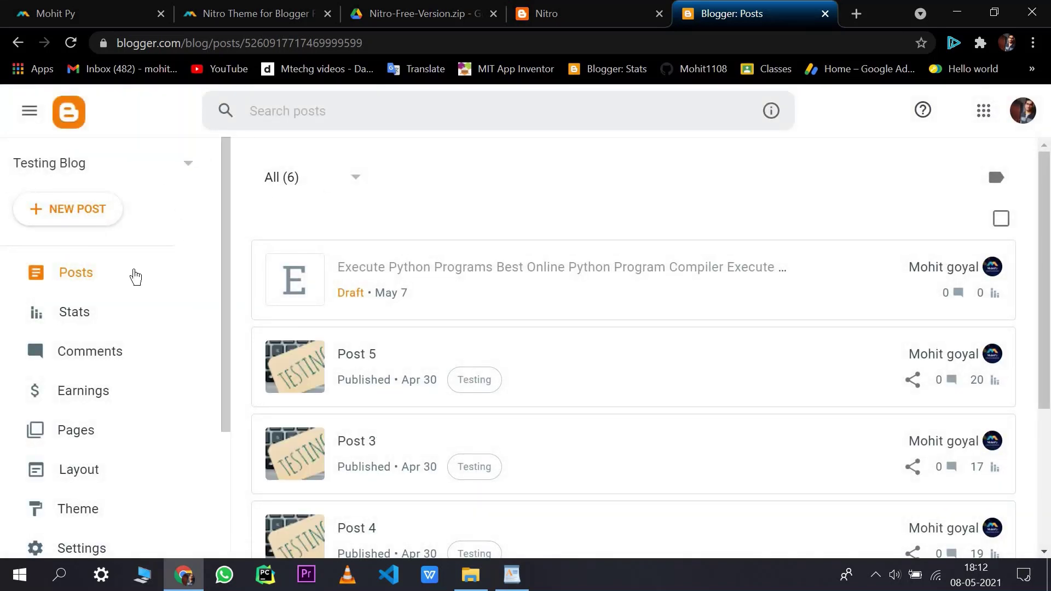
Open the Theme settings of Testing Blog
{"action": "scroll", "coordinate": [134, 277], "scroll_direction": "down", "scroll_amount": 5}
{"action": "scroll", "coordinate": [131, 302], "scroll_direction": "down", "scroll_amount": 2}
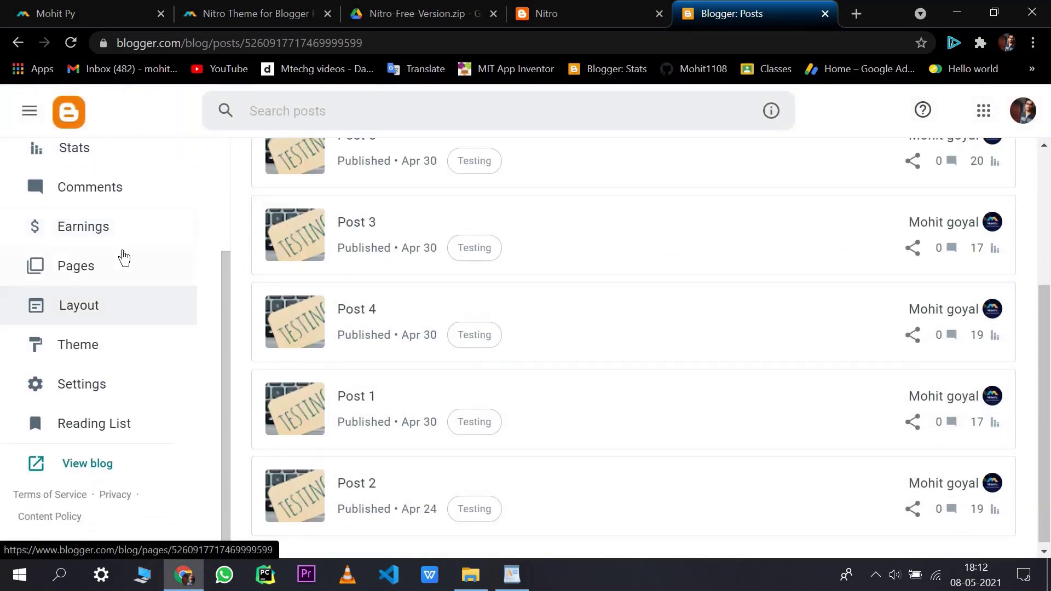
{"action": "scroll", "coordinate": [87, 263], "scroll_direction": "up", "scroll_amount": 3}
{"action": "scroll", "coordinate": [69, 323], "scroll_direction": "down", "scroll_amount": 3}
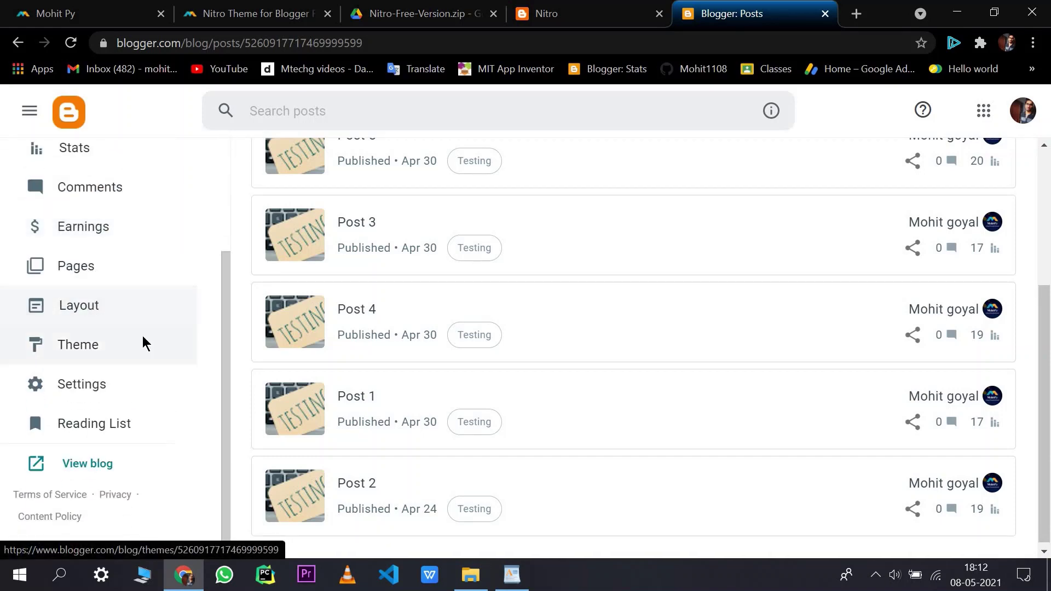
{"action": "left_click", "coordinate": [136, 345]}
Open the current custom theme's HTML for editing
{"action": "scroll", "coordinate": [99, 418], "scroll_direction": "down", "scroll_amount": 2}
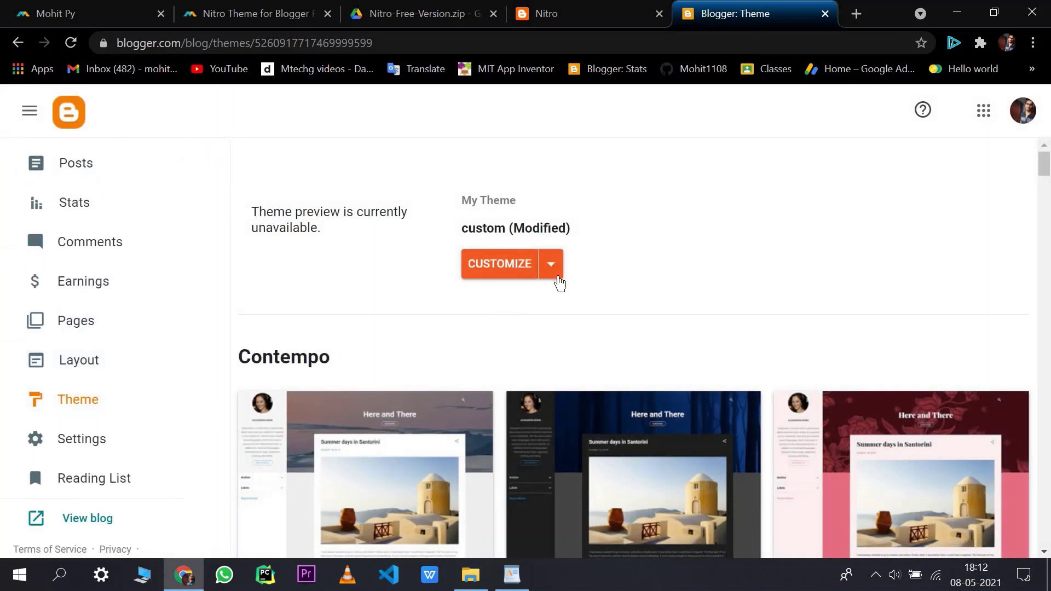
{"action": "scroll", "coordinate": [558, 282], "scroll_direction": "up", "scroll_amount": 2}
{"action": "scroll", "coordinate": [685, 316], "scroll_direction": "down", "scroll_amount": 2}
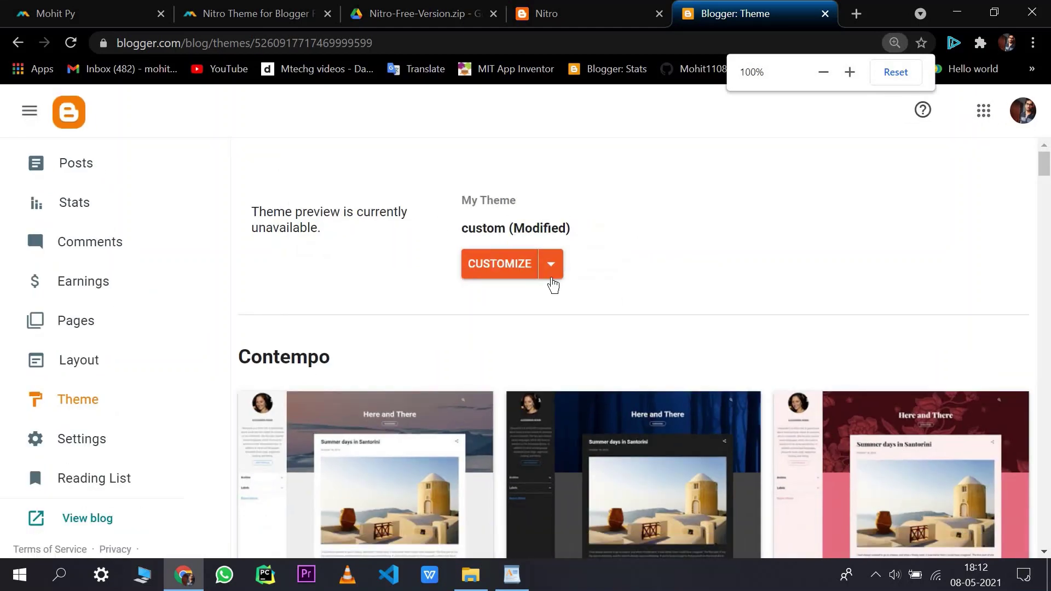
{"action": "left_click", "coordinate": [551, 264]}
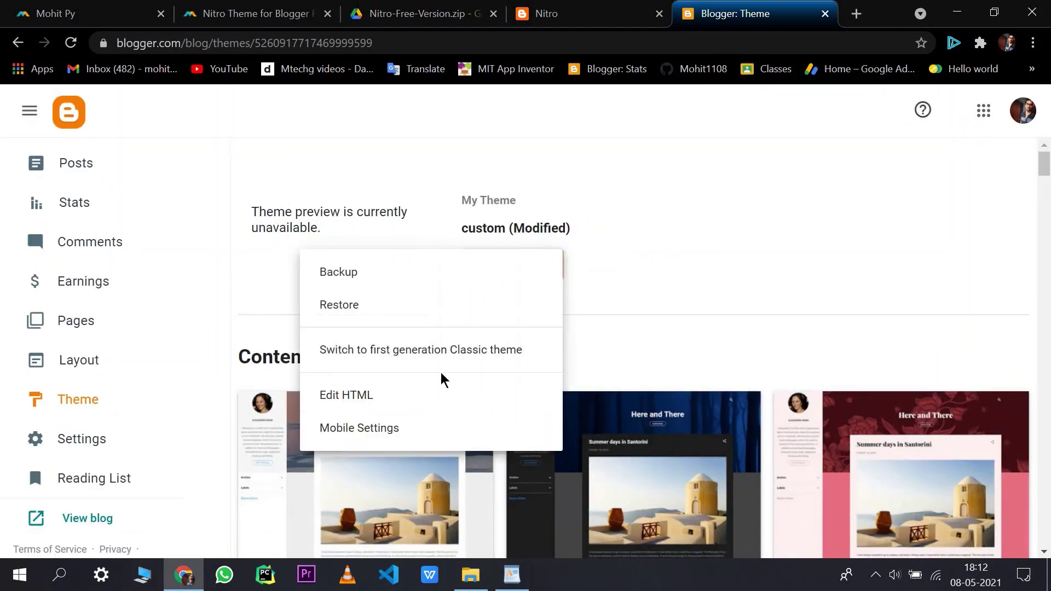
{"action": "left_click", "coordinate": [415, 404]}
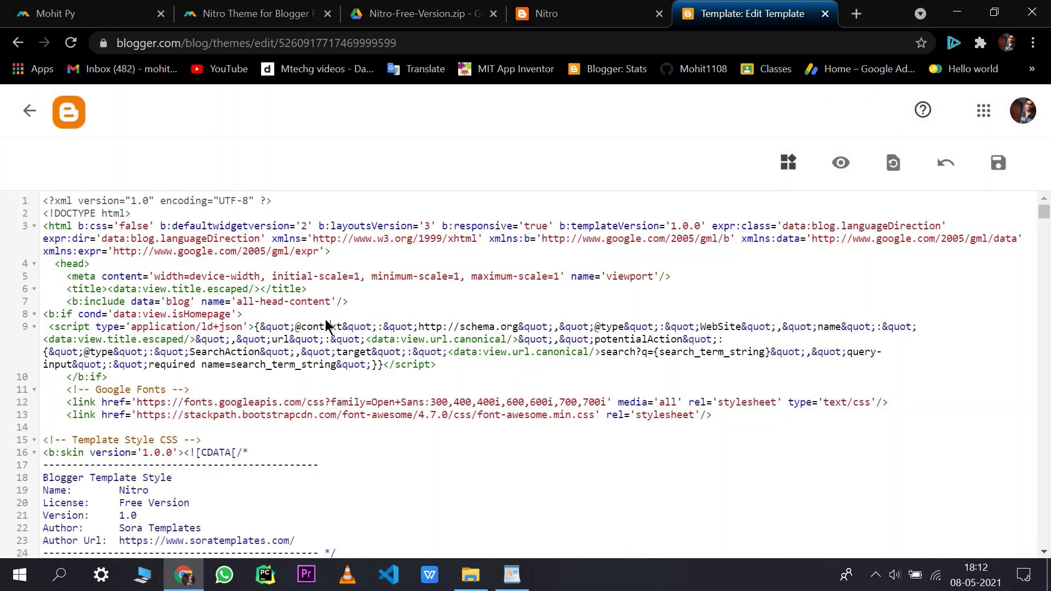
Replace all of the template's existing HTML with the copied Nitro theme code
{"action": "right_click", "coordinate": [326, 326]}
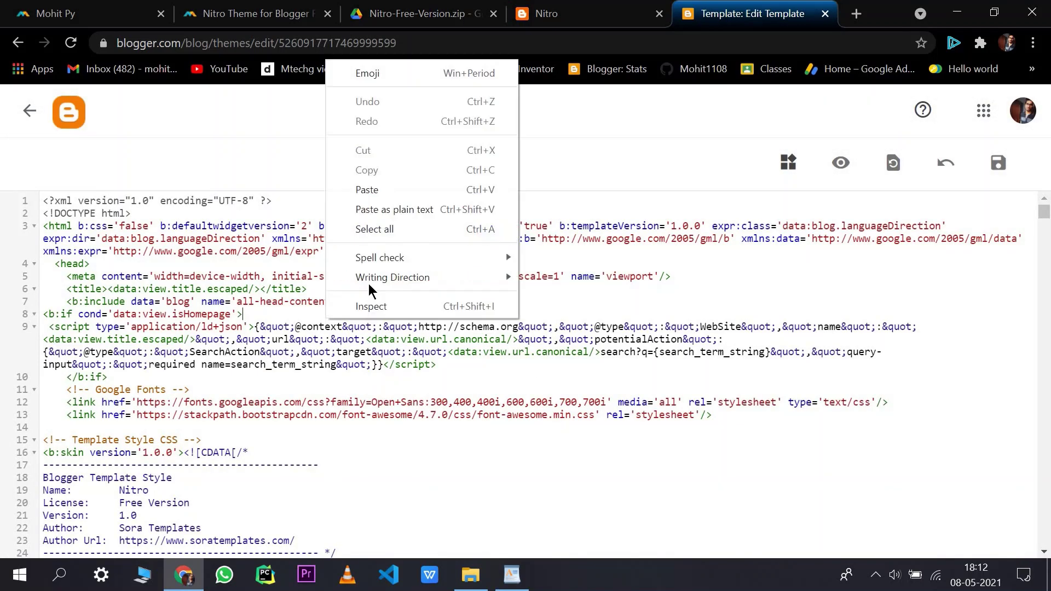
{"action": "left_click", "coordinate": [252, 308]}
{"action": "key", "text": "ctrl+a"}
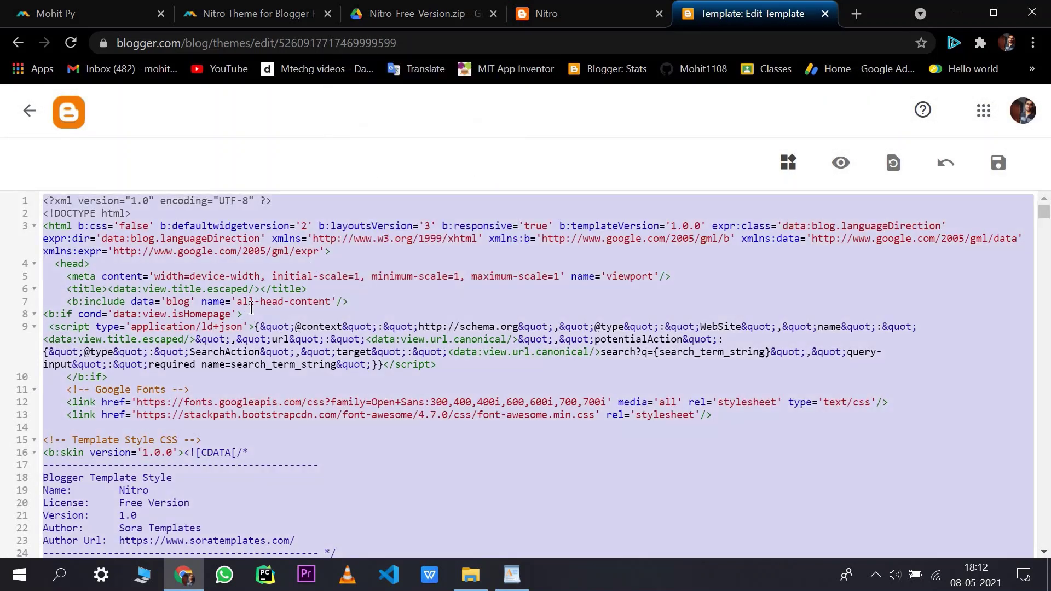
{"action": "key", "text": "Delete"}
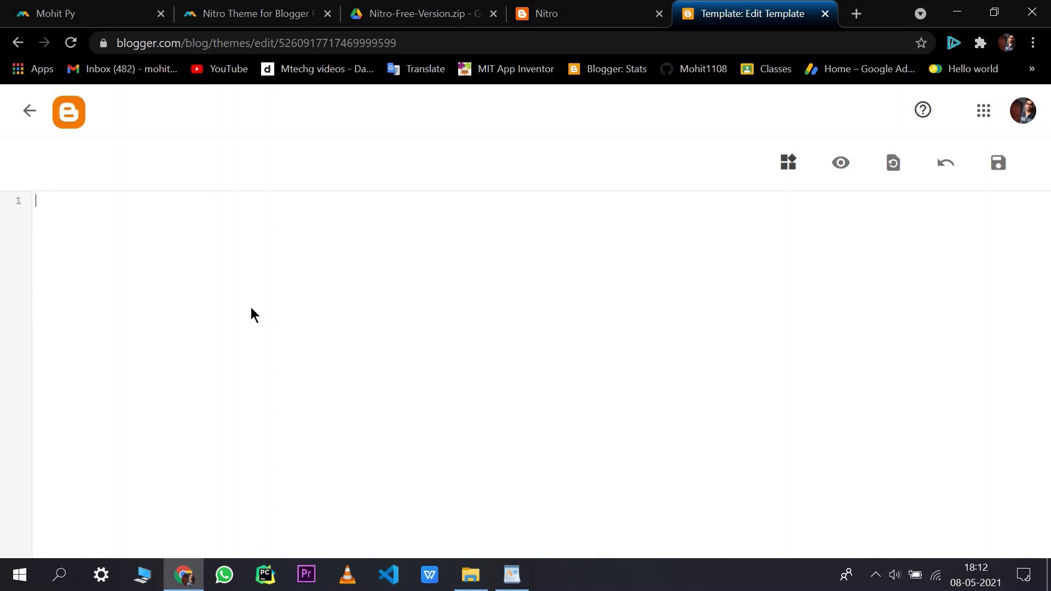
{"action": "key", "text": "ctrl+v"}
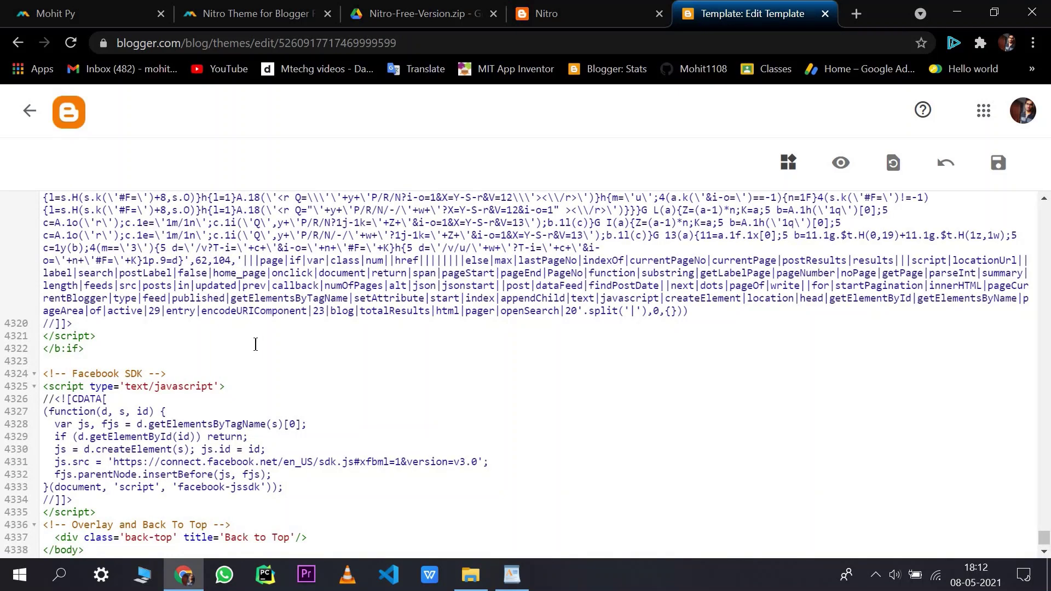
Check the pasted code through to its closing html tag and save the template
{"action": "scroll", "coordinate": [255, 344], "scroll_direction": "up", "scroll_amount": 5}
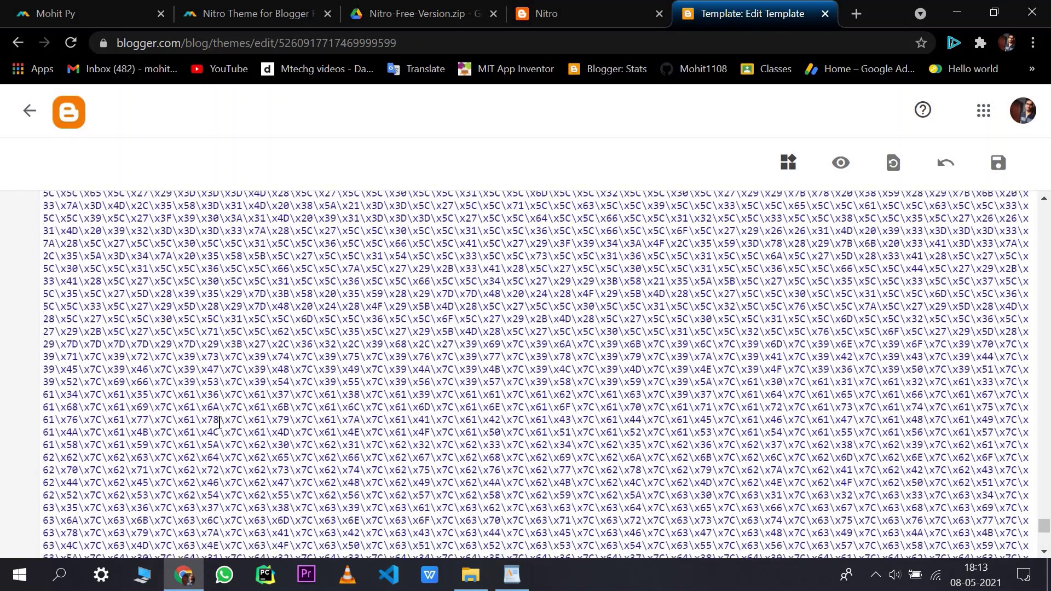
{"action": "scroll", "coordinate": [219, 422], "scroll_direction": "down", "scroll_amount": 7}
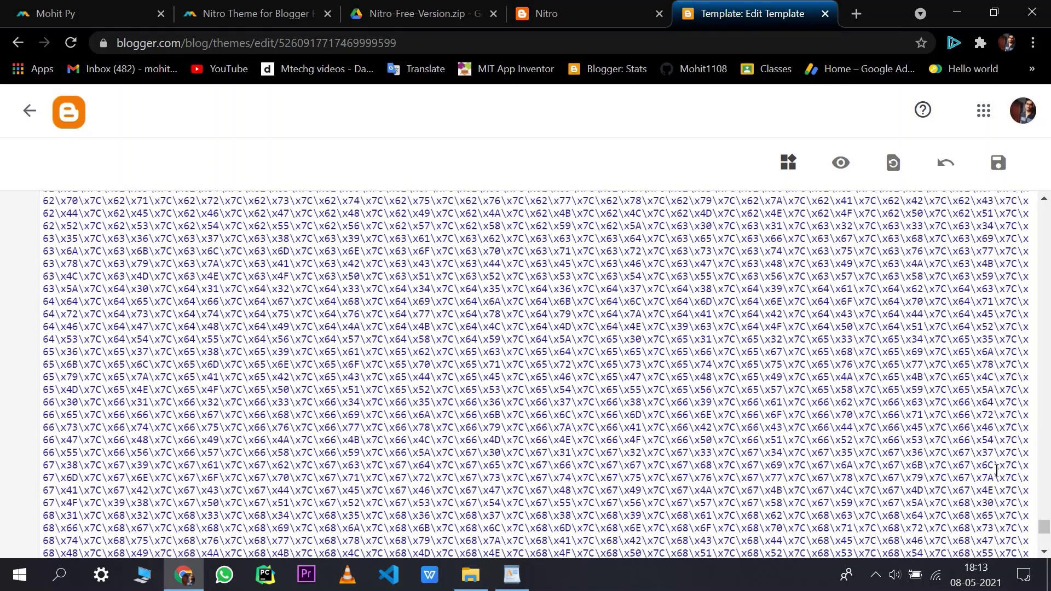
{"action": "scroll", "coordinate": [997, 471], "scroll_direction": "down", "scroll_amount": 10}
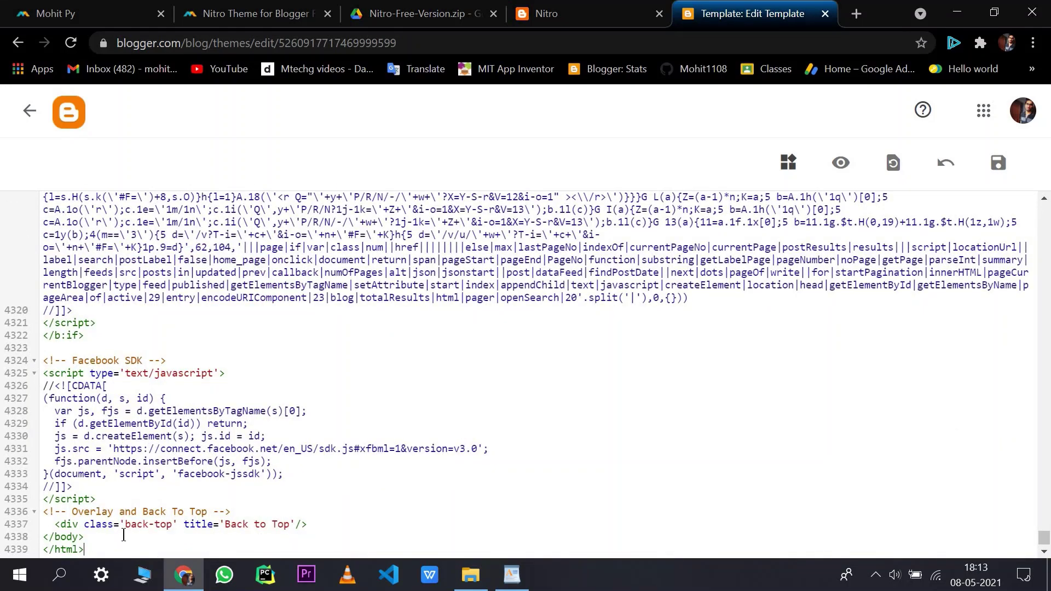
{"action": "left_click", "coordinate": [1005, 164]}
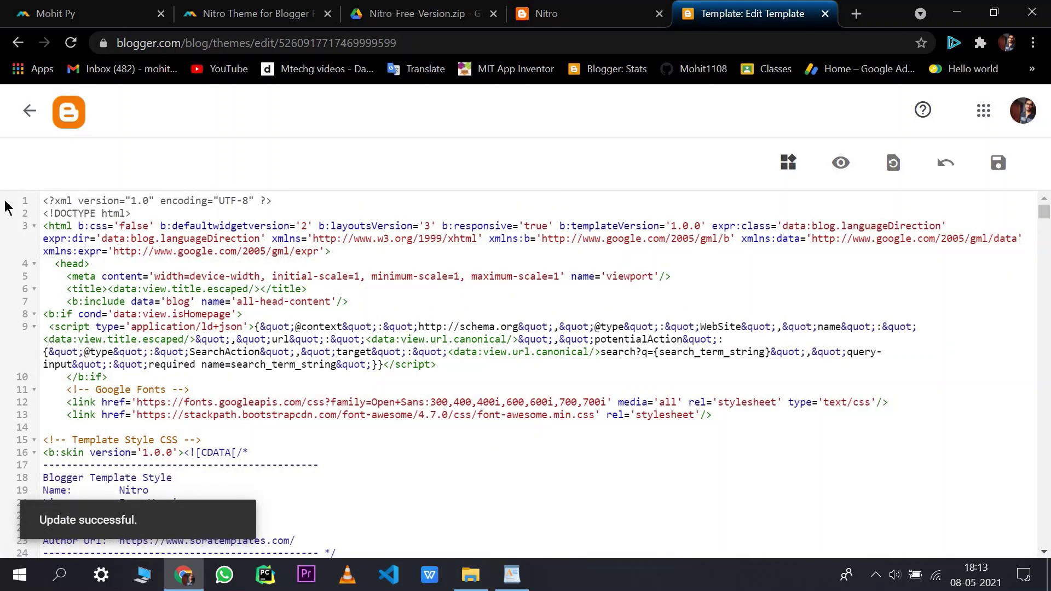
Leave the HTML editor and open the live Testing Blog site
{"action": "left_click", "coordinate": [30, 111]}
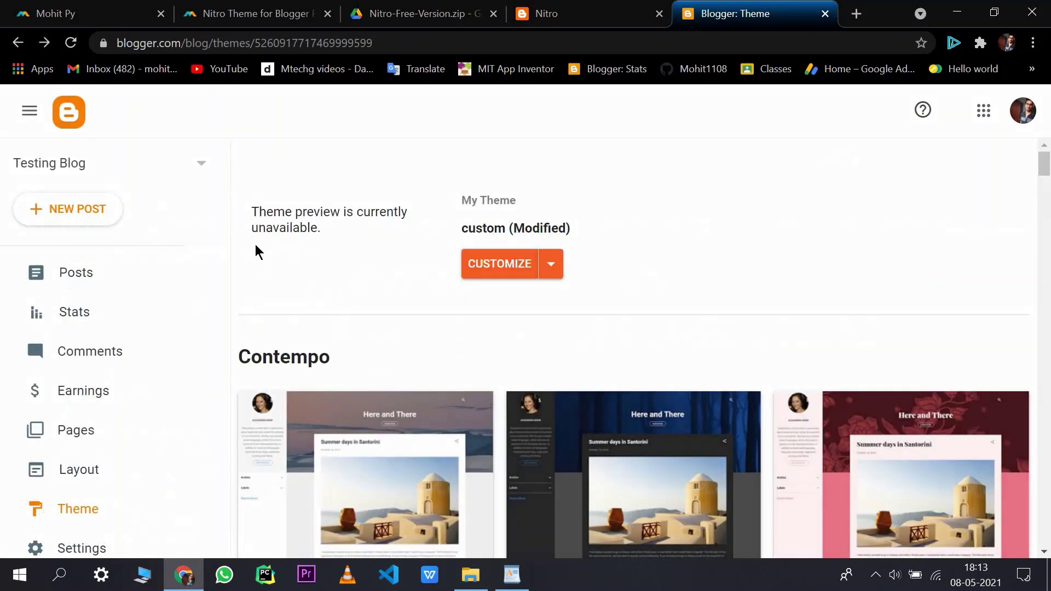
{"action": "scroll", "coordinate": [145, 331], "scroll_direction": "down", "scroll_amount": 2}
{"action": "scroll", "coordinate": [335, 322], "scroll_direction": "down", "scroll_amount": 2}
{"action": "scroll", "coordinate": [49, 482], "scroll_direction": "down", "scroll_amount": 1}
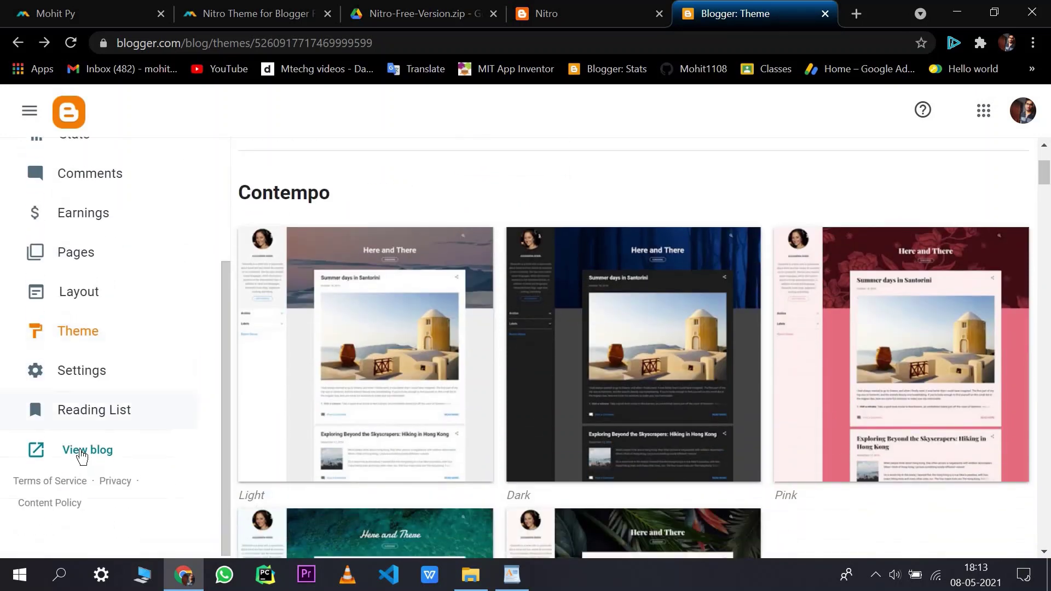
{"action": "left_click", "coordinate": [66, 455]}
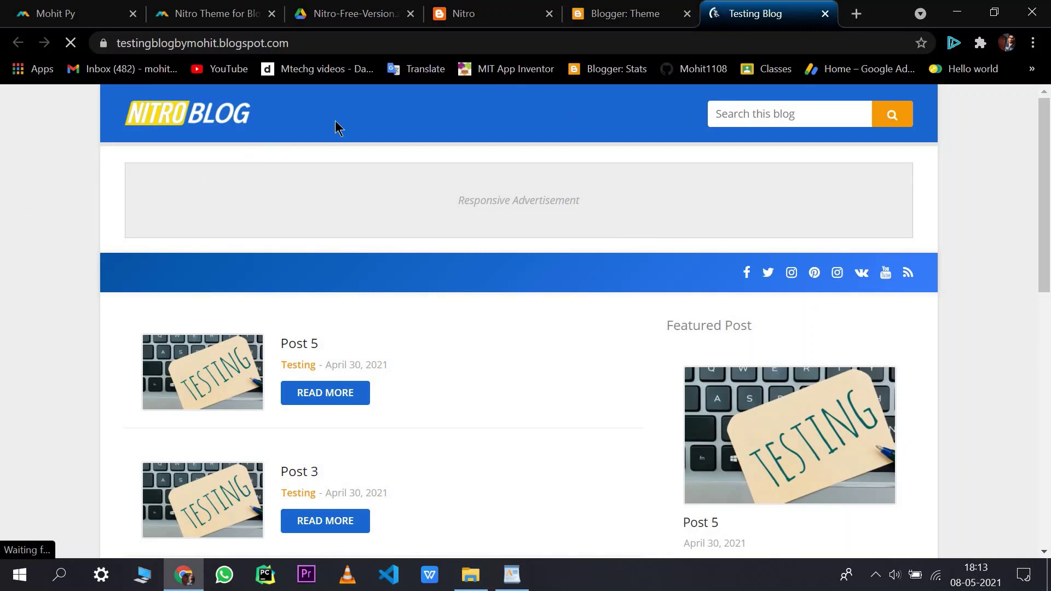
Look through the blog's homepage with the Nitro theme, examining the post list, navigation bar, sidebar widgets and footer
{"action": "scroll", "coordinate": [534, 264], "scroll_direction": "down", "scroll_amount": 6}
{"action": "scroll", "coordinate": [534, 307], "scroll_direction": "down", "scroll_amount": 5}
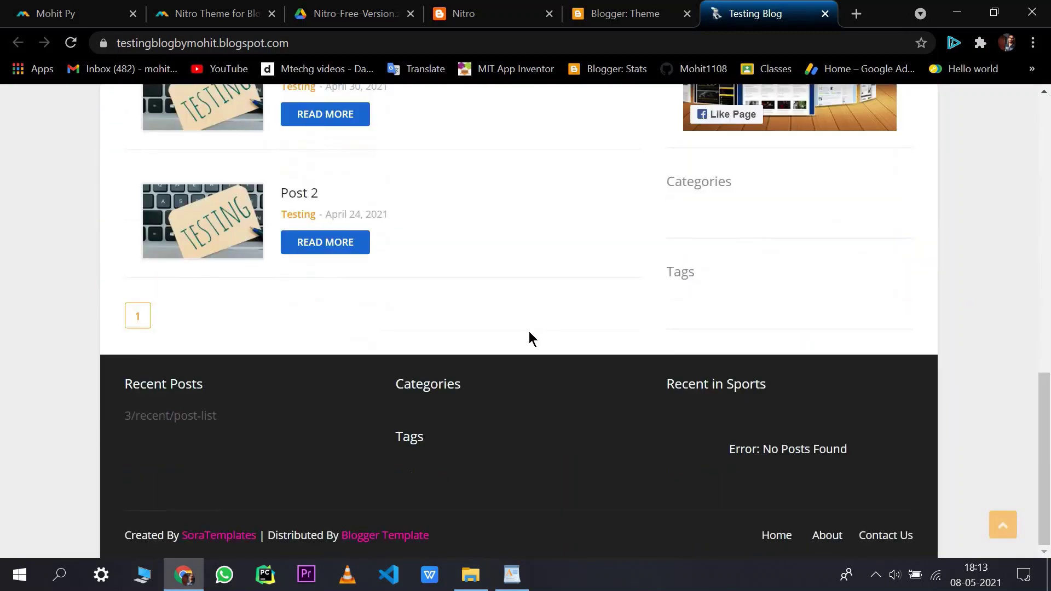
{"action": "scroll", "coordinate": [493, 317], "scroll_direction": "up", "scroll_amount": 8}
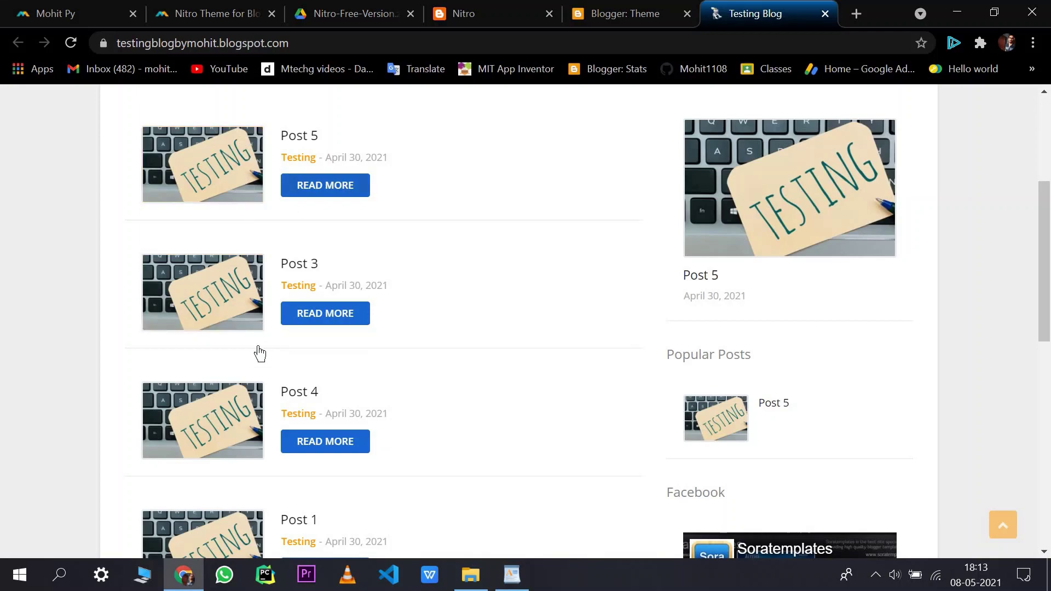
{"action": "scroll", "coordinate": [258, 351], "scroll_direction": "down", "scroll_amount": 5}
{"action": "scroll", "coordinate": [329, 247], "scroll_direction": "up", "scroll_amount": 4}
{"action": "scroll", "coordinate": [325, 224], "scroll_direction": "up", "scroll_amount": 3}
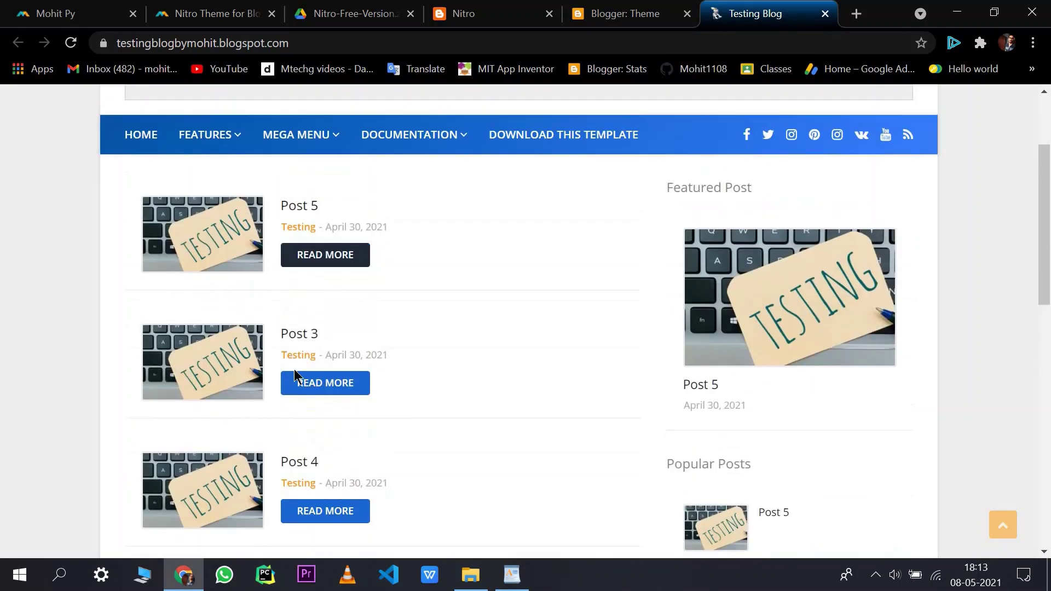
{"action": "scroll", "coordinate": [484, 367], "scroll_direction": "down", "scroll_amount": 2}
{"action": "scroll", "coordinate": [417, 323], "scroll_direction": "up", "scroll_amount": 1}
{"action": "scroll", "coordinate": [416, 329], "scroll_direction": "down", "scroll_amount": 10}
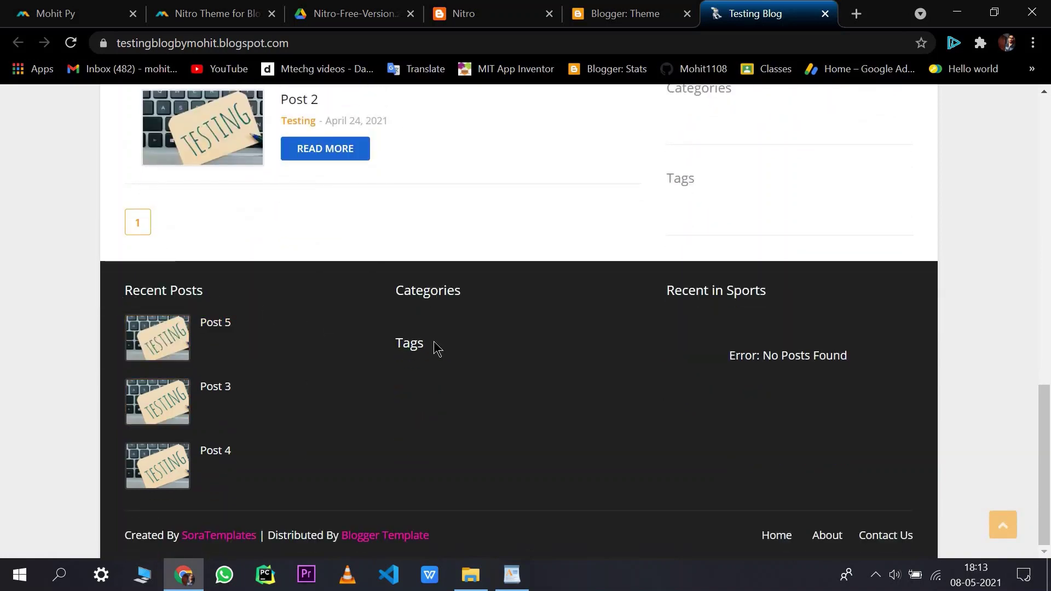
Examine the footer's Recent in Sports heading and the credit line beneath it
{"action": "left_click_drag", "start_coordinate": [689, 288], "coordinate": [755, 285]}
{"action": "triple_click", "coordinate": [753, 286]}
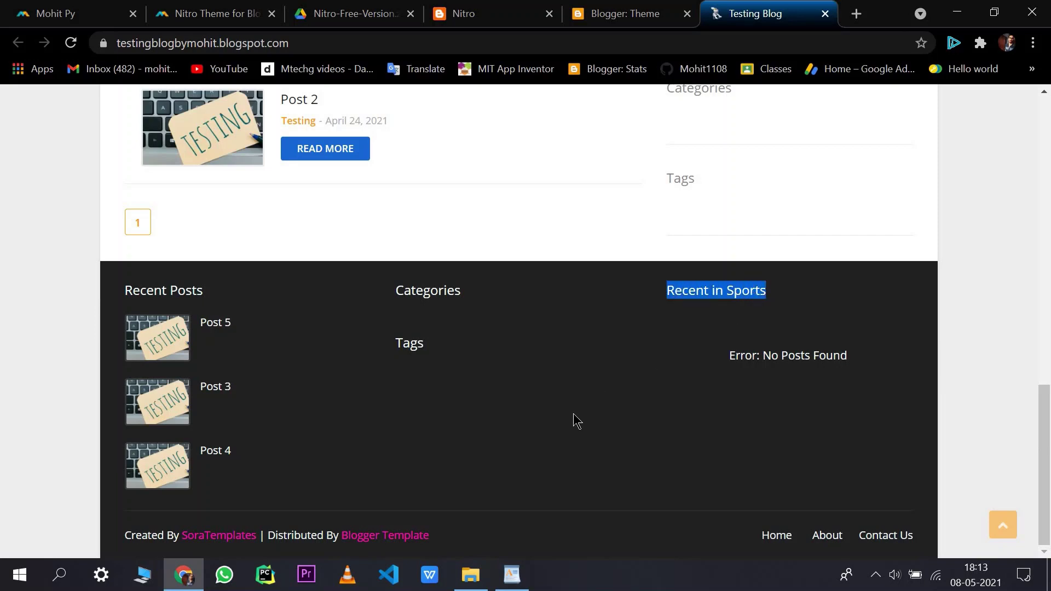
{"action": "left_click_drag", "start_coordinate": [411, 543], "coordinate": [446, 543]}
{"action": "left_click", "coordinate": [446, 543]}
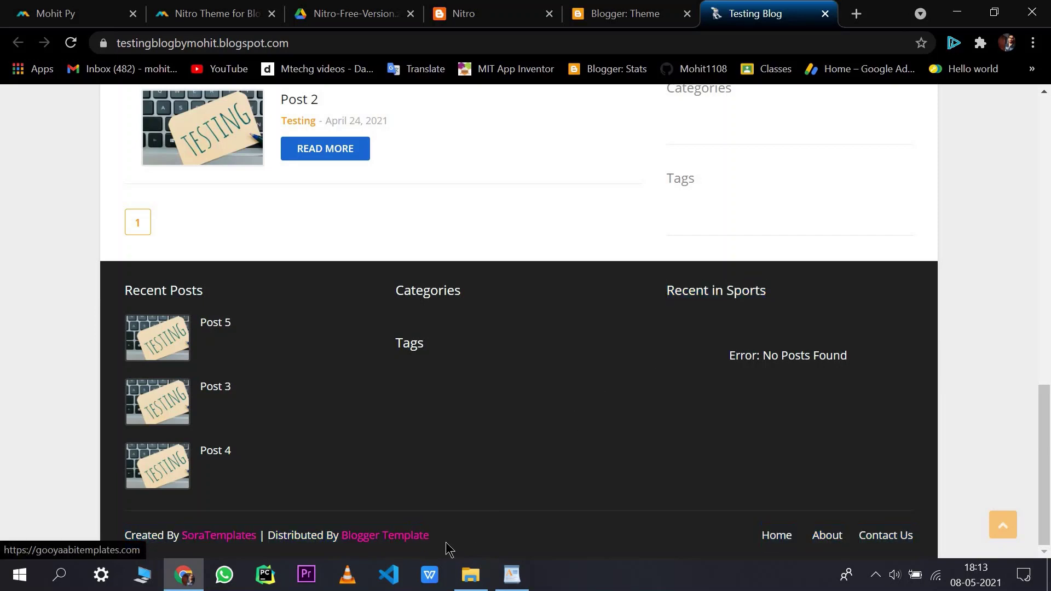
Examine the footer line crediting SoraTemplates and Blogger Template on the live blog, and return to the header
{"action": "double_click", "coordinate": [446, 543]}
{"action": "left_click_drag", "start_coordinate": [130, 535], "coordinate": [493, 521]}
{"action": "left_click", "coordinate": [472, 537]}
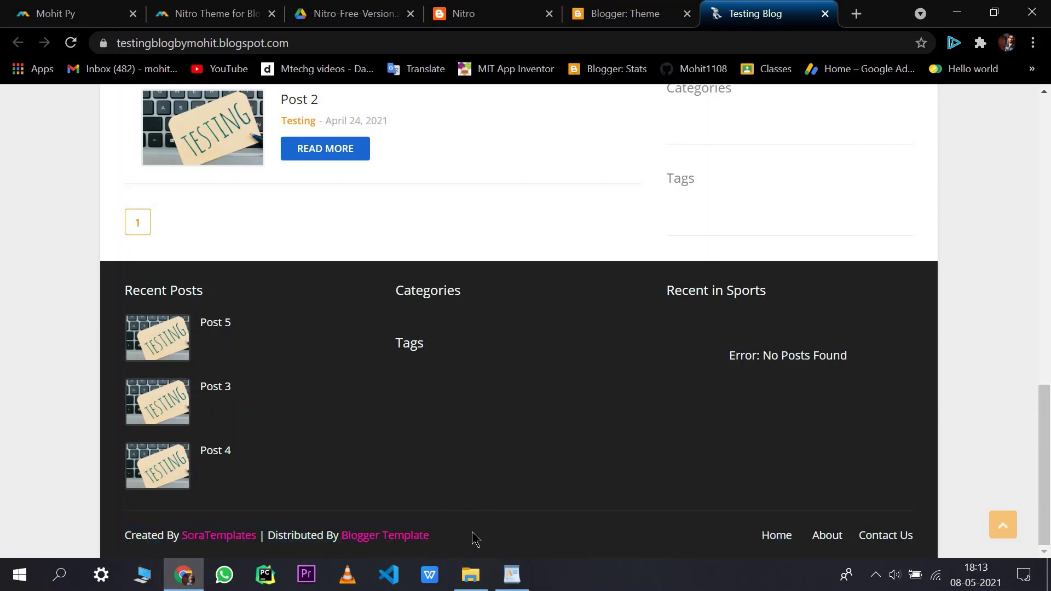
{"action": "triple_click", "coordinate": [153, 530]}
{"action": "left_click", "coordinate": [693, 508]}
{"action": "scroll", "coordinate": [564, 463], "scroll_direction": "up", "scroll_amount": 15}
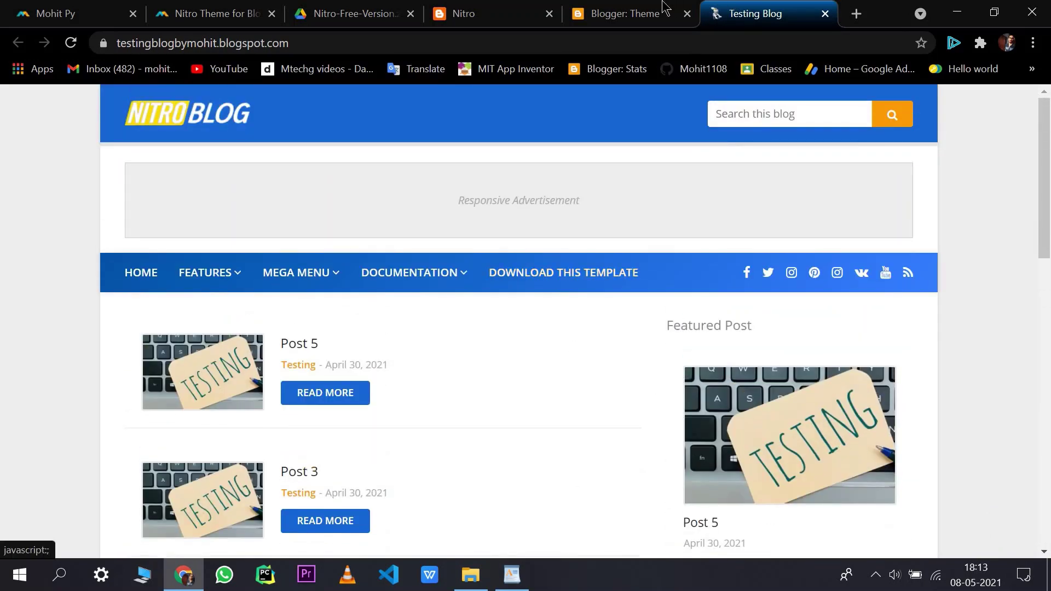
Open Testing Blog's Layout page in Blogger and compare it with the live blog's homepage
{"action": "left_click", "coordinate": [624, 15]}
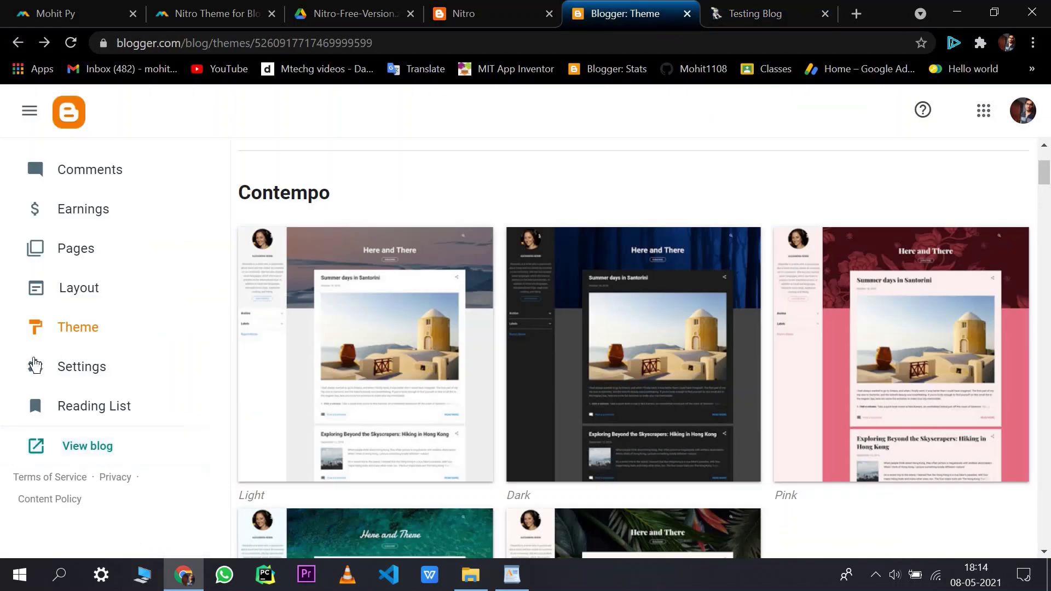
{"action": "scroll", "coordinate": [66, 386], "scroll_direction": "up", "scroll_amount": 2}
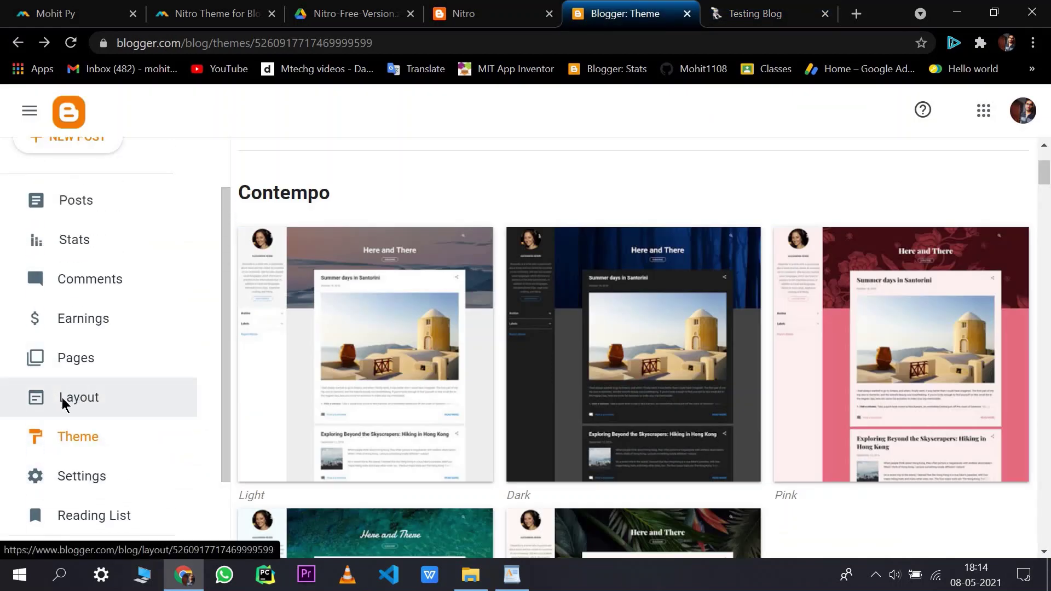
{"action": "left_click", "coordinate": [63, 404]}
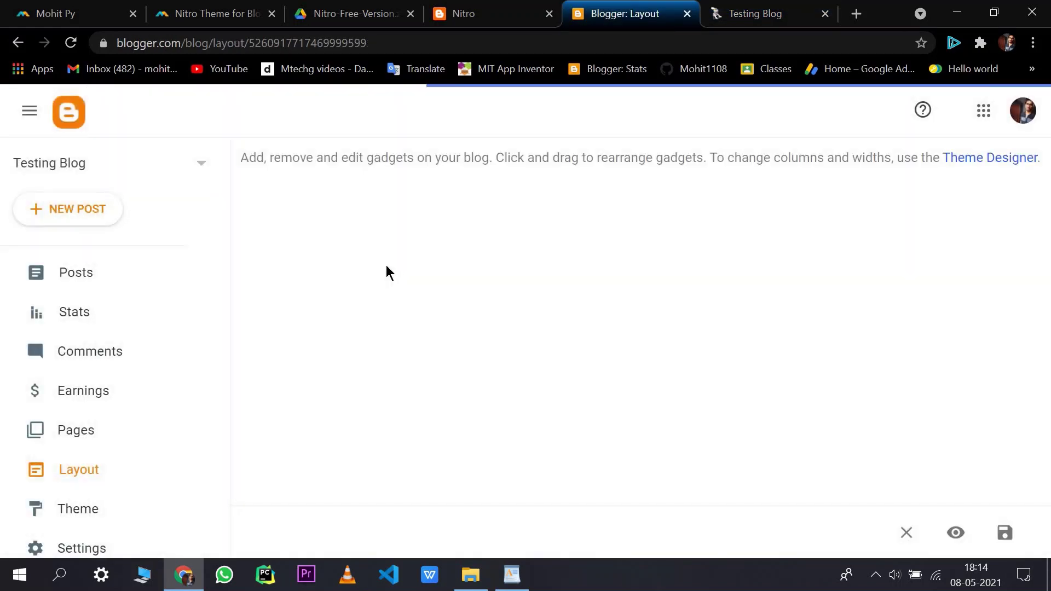
{"action": "left_click", "coordinate": [814, 11]}
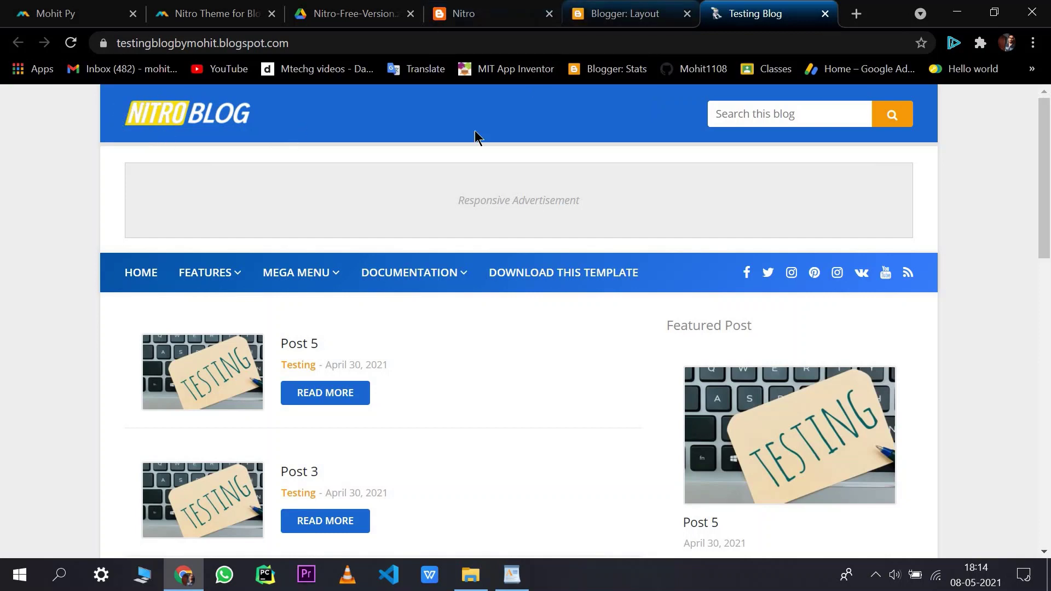
{"action": "left_click", "coordinate": [624, 10]}
Close the browser tabs of the Nitro demo, the Nitro-Free-Version download and the Nitro theme article
{"action": "left_click", "coordinate": [550, 13]}
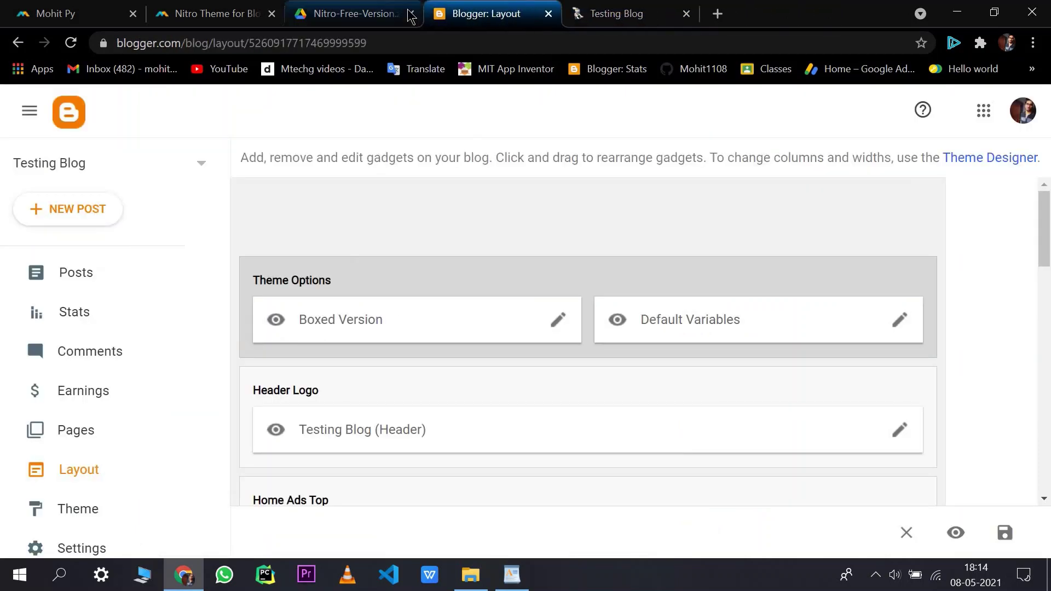
{"action": "left_click", "coordinate": [410, 13]}
{"action": "left_click", "coordinate": [257, 14]}
{"action": "left_click", "coordinate": [271, 13]}
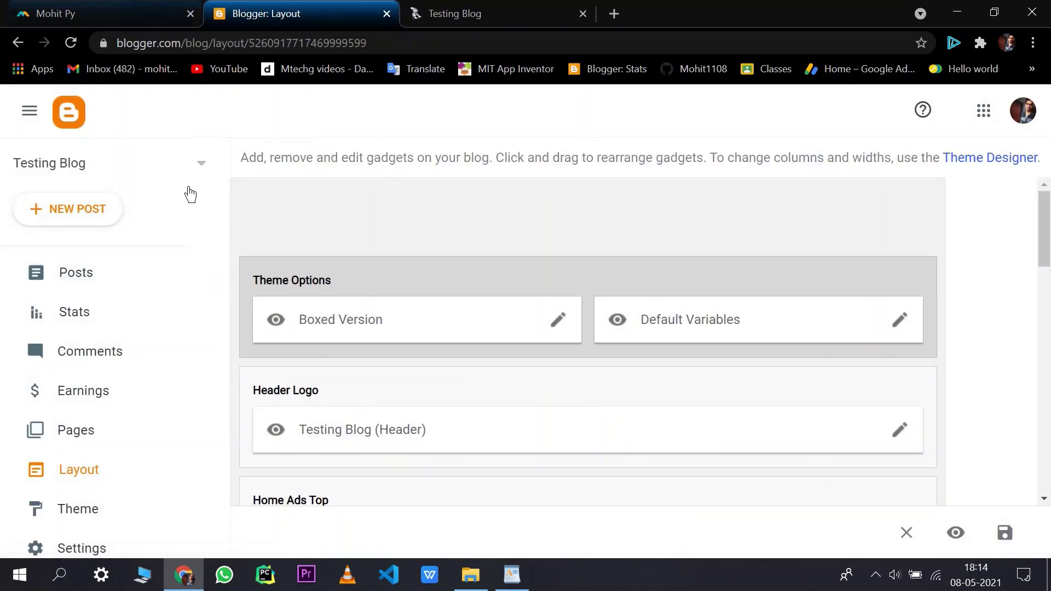
Open the Header Logo gadget's settings and remove the NITRO logo image, leaving no replacement file chosen
{"action": "scroll", "coordinate": [366, 295], "scroll_direction": "down", "scroll_amount": 2}
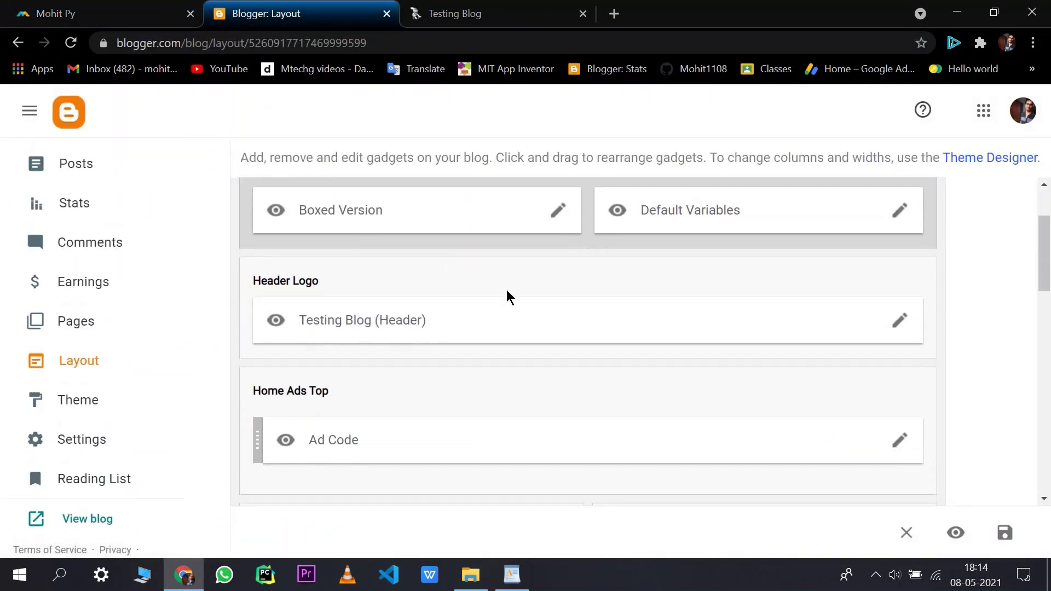
{"action": "scroll", "coordinate": [455, 292], "scroll_direction": "up", "scroll_amount": 2}
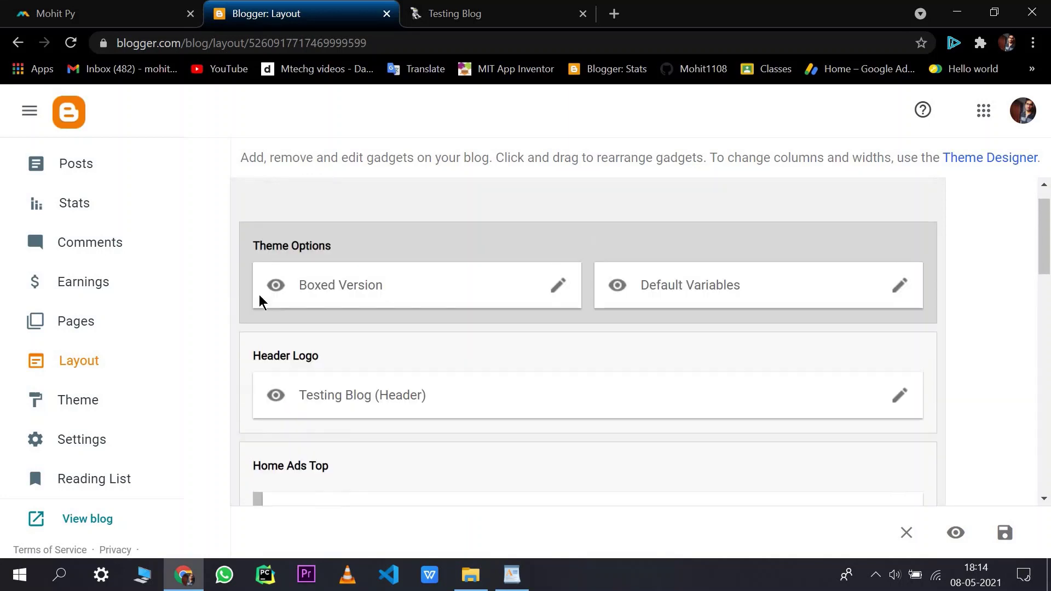
{"action": "scroll", "coordinate": [412, 415], "scroll_direction": "down", "scroll_amount": 2}
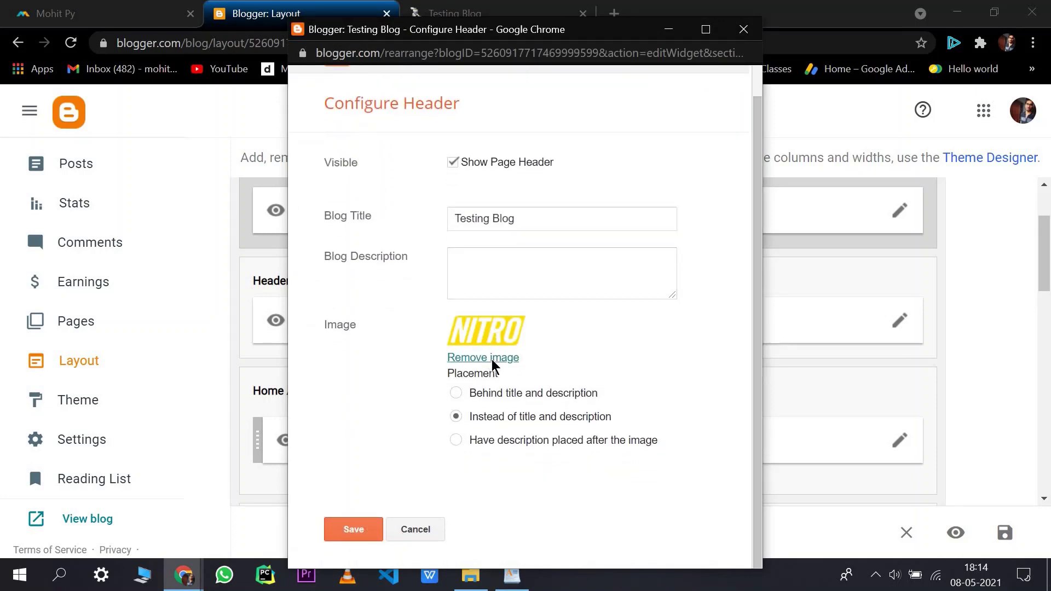
{"action": "left_click", "coordinate": [494, 358]}
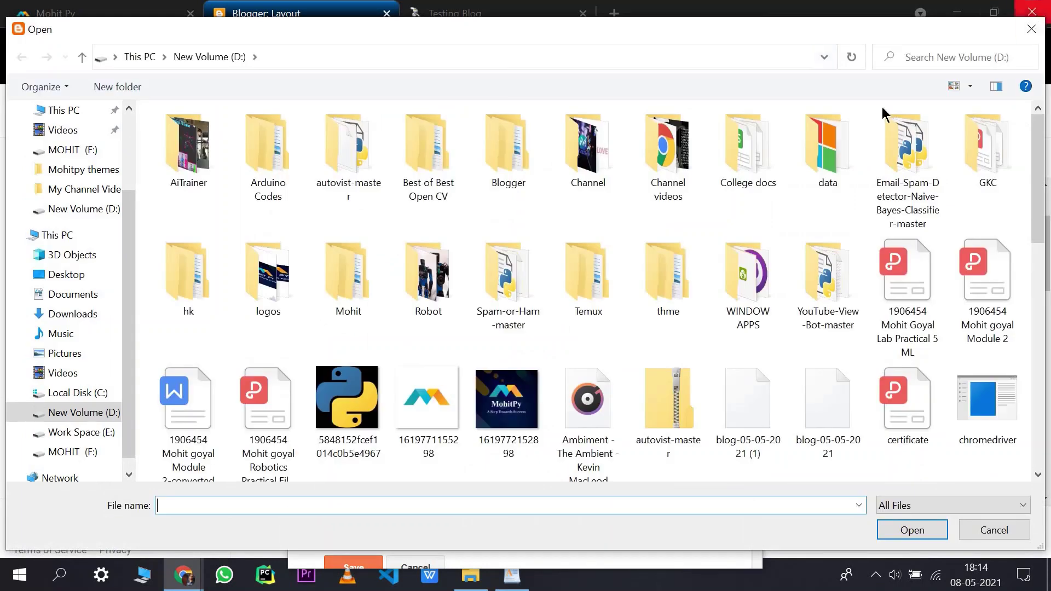
{"action": "left_click", "coordinate": [1032, 26]}
{"action": "left_click", "coordinate": [477, 228]}
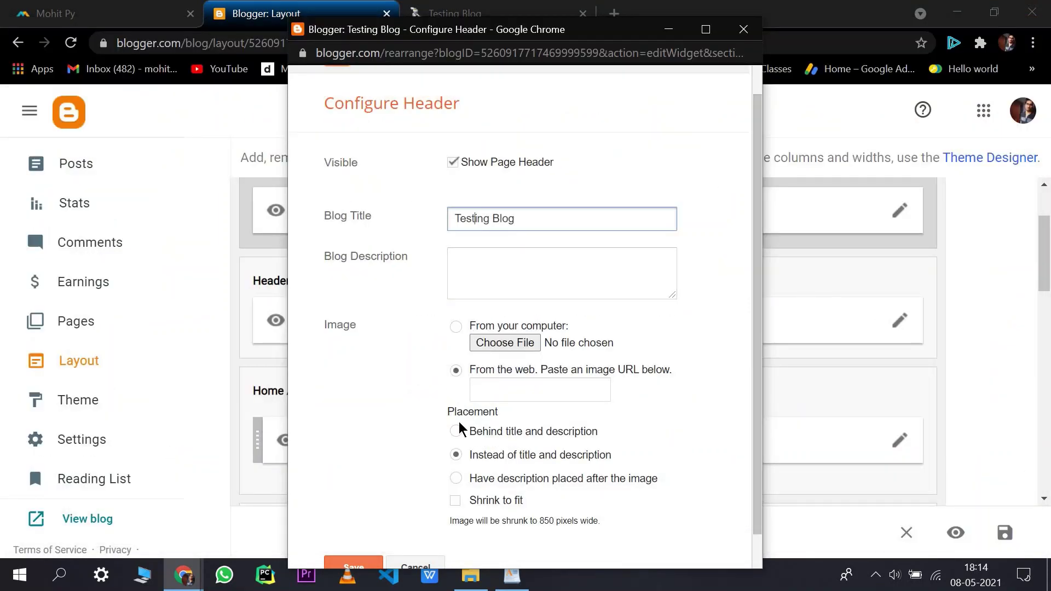
Set the header image placement to Behind title and description and save the header gadget
{"action": "left_click", "coordinate": [523, 430]}
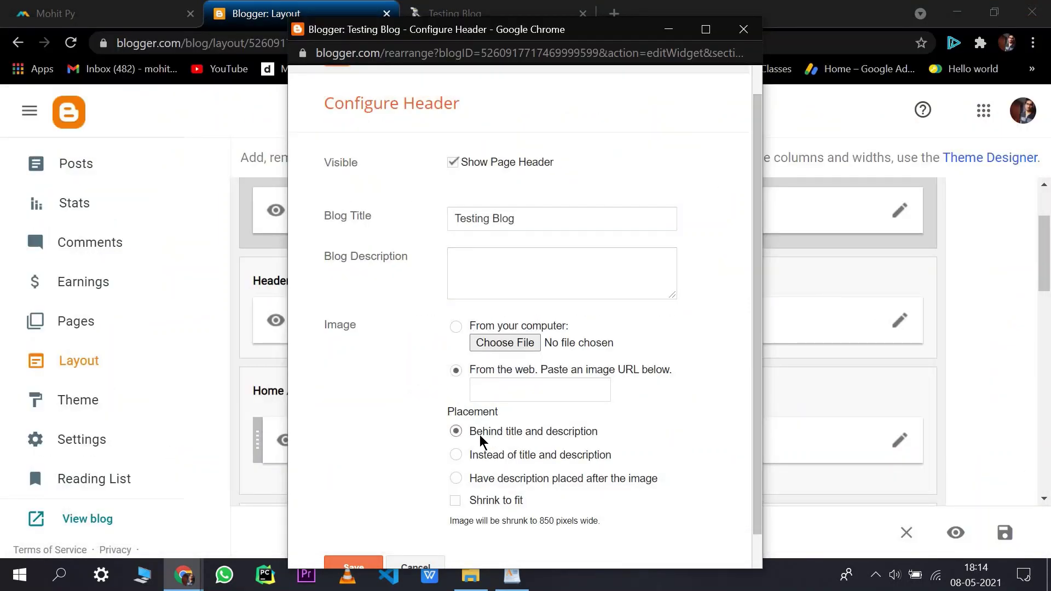
{"action": "triple_click", "coordinate": [516, 438]}
{"action": "left_click", "coordinate": [522, 444]}
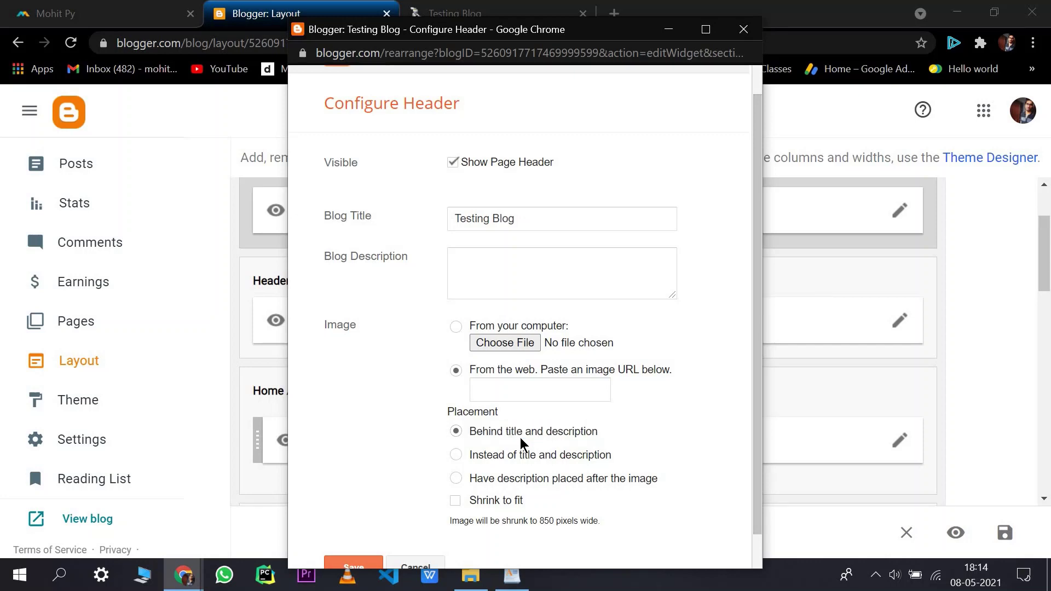
{"action": "triple_click", "coordinate": [602, 447]}
{"action": "left_click", "coordinate": [507, 493]}
{"action": "left_click_drag", "start_coordinate": [556, 29], "coordinate": [551, 13]}
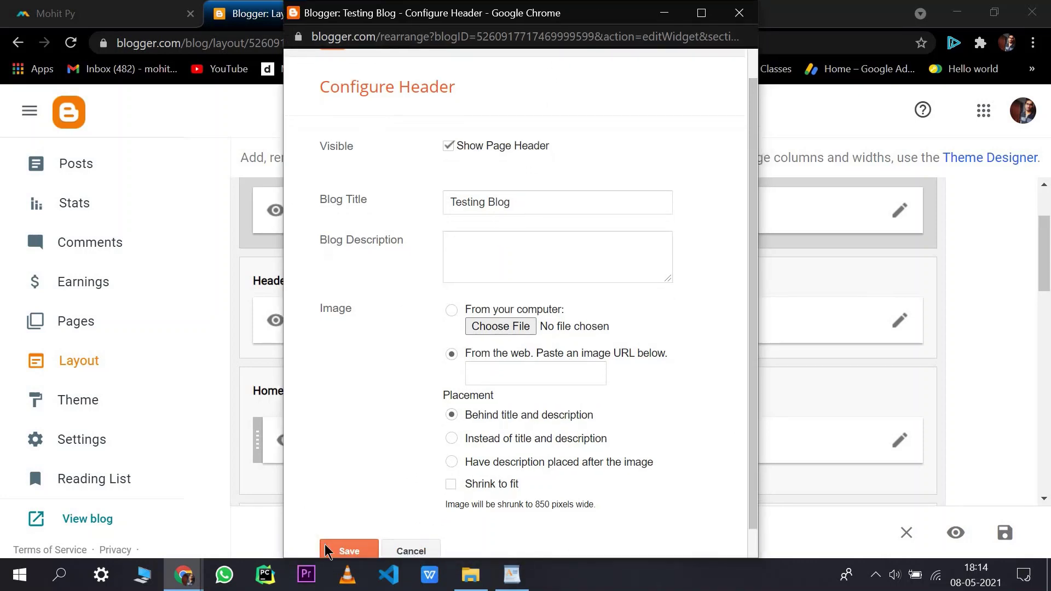
{"action": "left_click", "coordinate": [356, 542]}
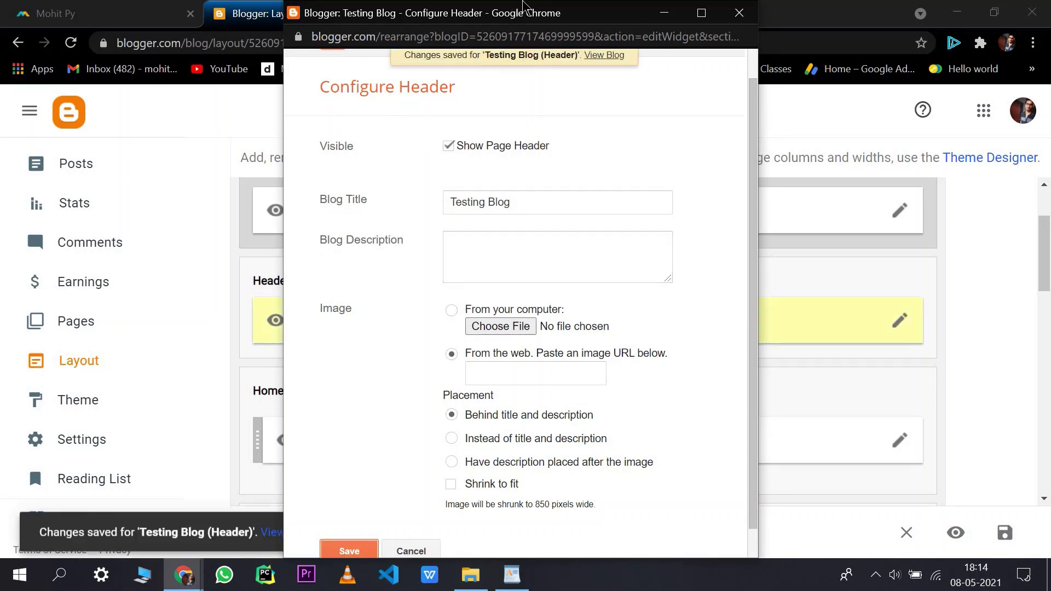
Reload the live Testing Blog site and check the blog title in its header
{"action": "key", "text": "ctrl+Tab"}
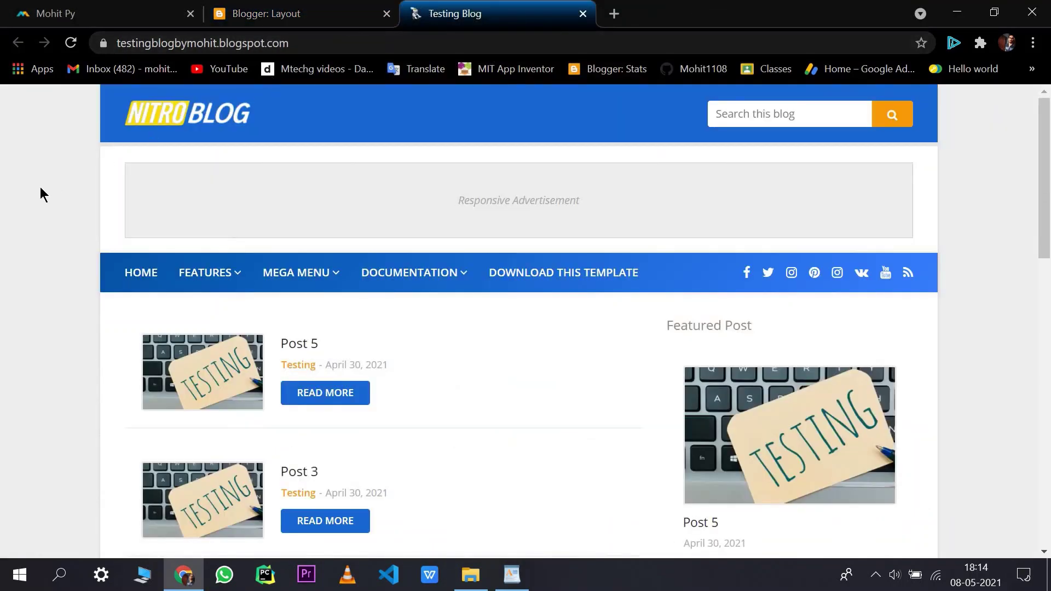
{"action": "key", "text": "F5"}
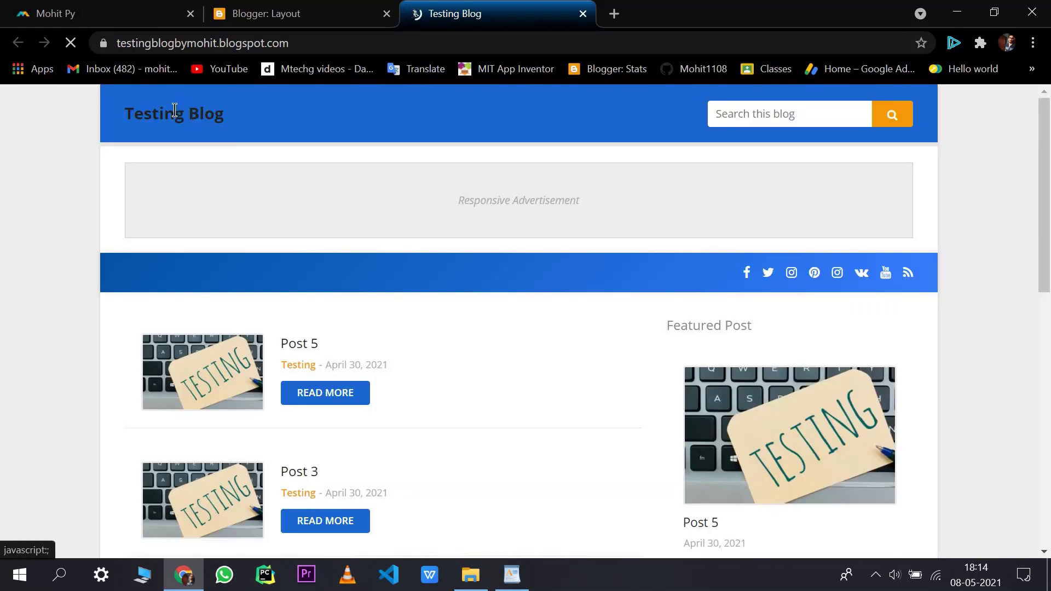
{"action": "left_click_drag", "start_coordinate": [125, 117], "coordinate": [182, 120]}
{"action": "left_click", "coordinate": [135, 124]}
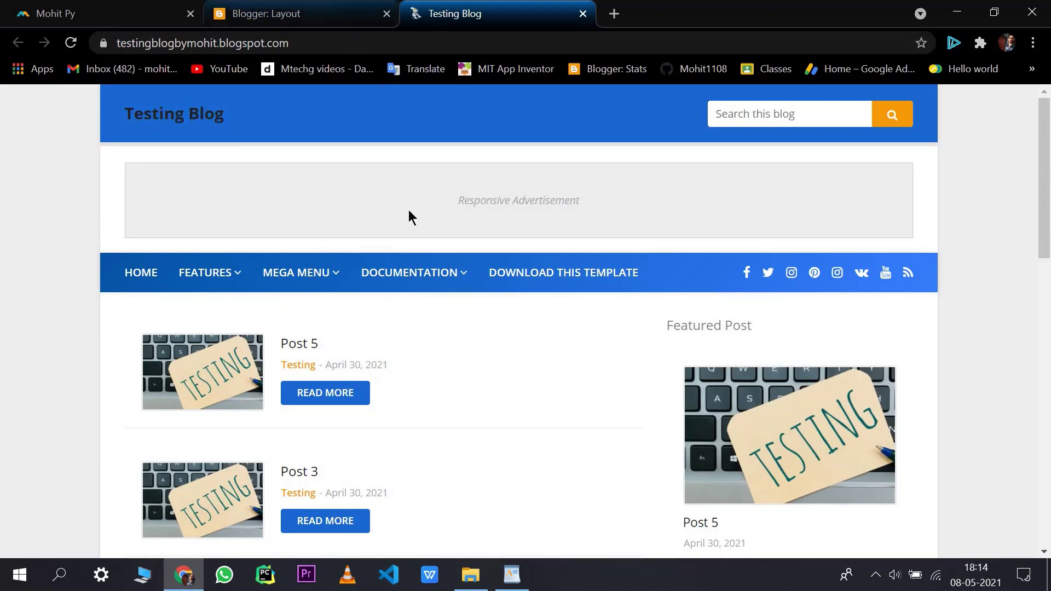
Compare the layout's Home Ads Top section with the Responsive Advertisement banner on the live blog
{"action": "key", "text": "ctrl+shift+Tab"}
{"action": "scroll", "coordinate": [384, 246], "scroll_direction": "down", "scroll_amount": 2}
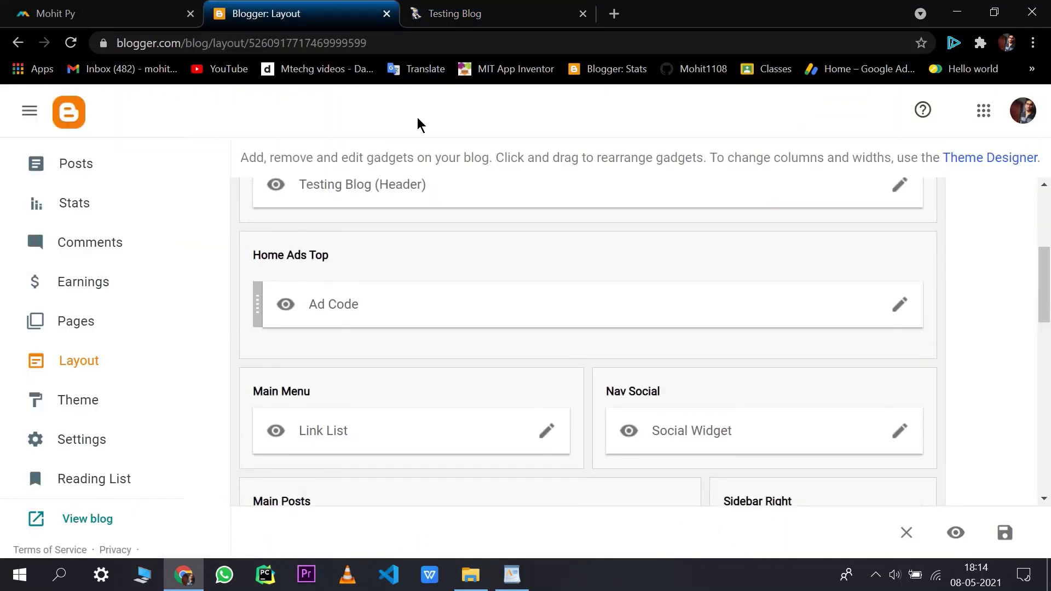
{"action": "left_click", "coordinate": [552, 8]}
{"action": "key", "text": "ctrl+shift+Tab"}
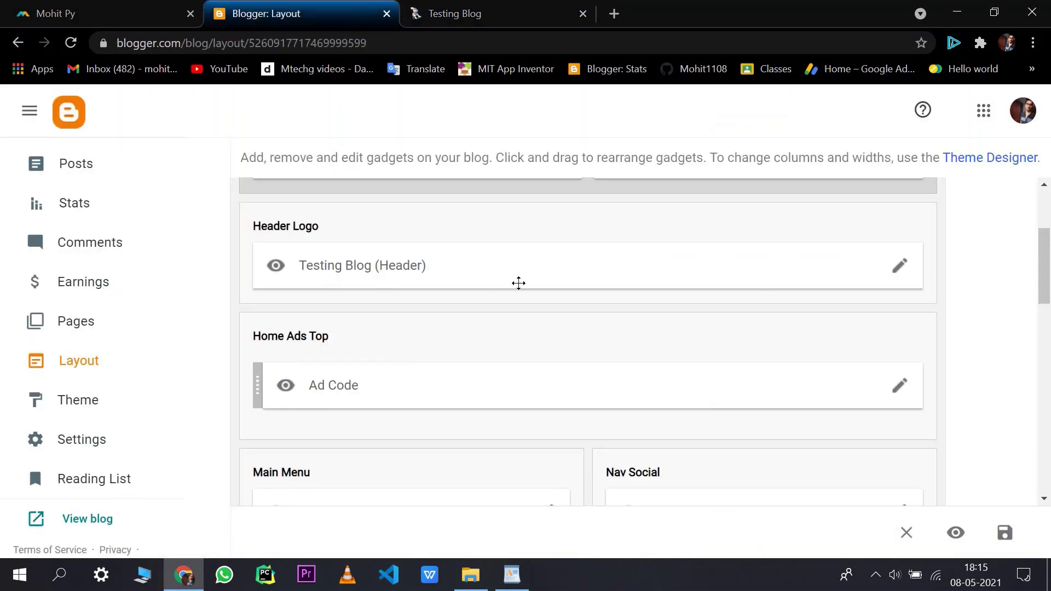
{"action": "scroll", "coordinate": [518, 283], "scroll_direction": "down", "scroll_amount": 2}
{"action": "key", "text": "ctrl+Tab"}
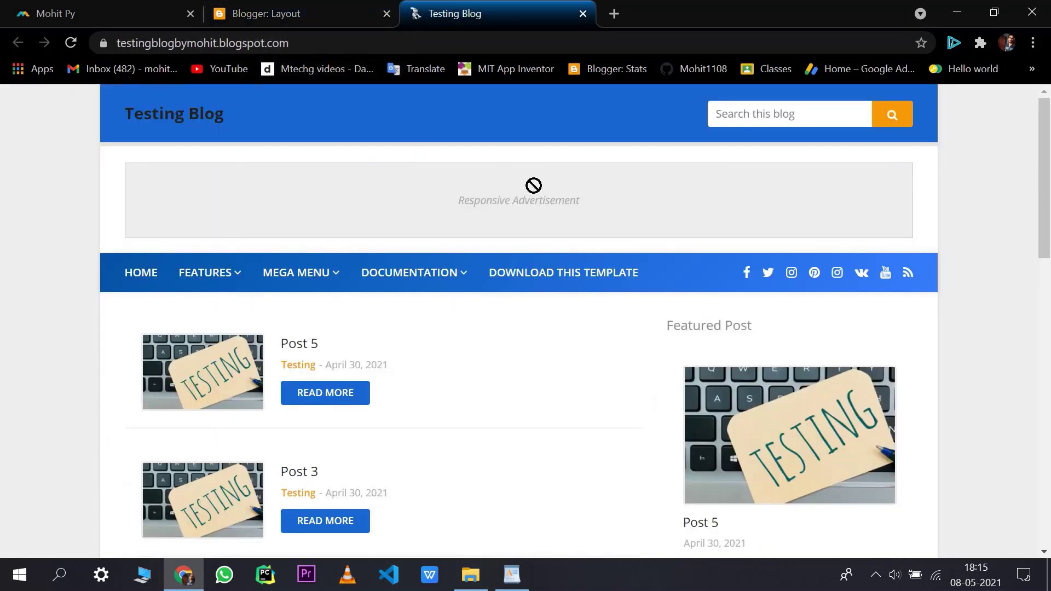
{"action": "key", "text": "ctrl+shift+Tab"}
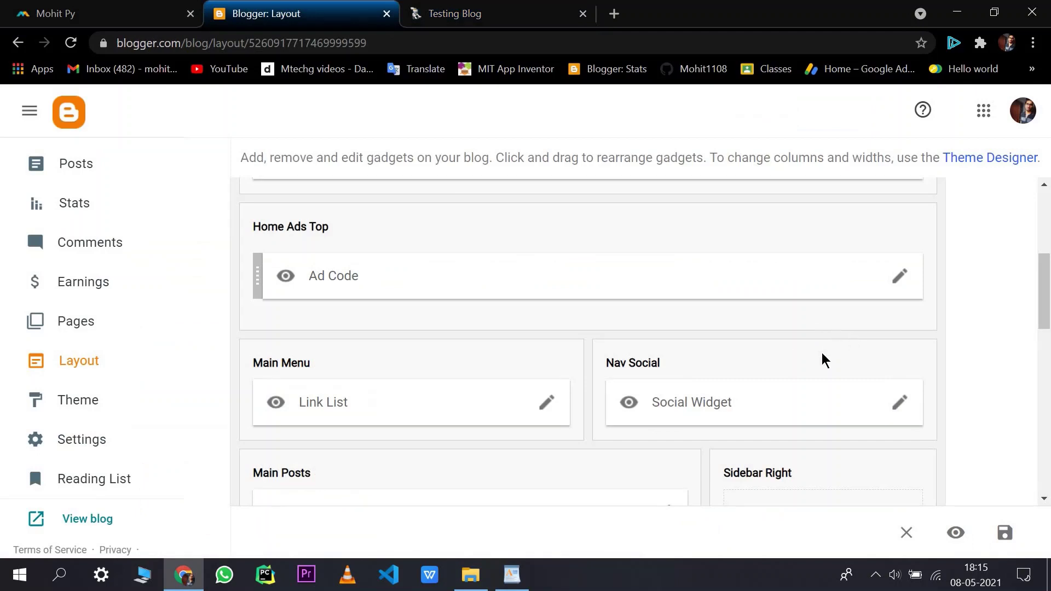
Hide the Ad Code gadget in the Home Ads Top section by turning off Show HTML/JavaScript, and save it
{"action": "scroll", "coordinate": [798, 337], "scroll_direction": "up", "scroll_amount": 3}
{"action": "scroll", "coordinate": [798, 336], "scroll_direction": "down", "scroll_amount": 1}
{"action": "scroll", "coordinate": [794, 336], "scroll_direction": "up", "scroll_amount": 3}
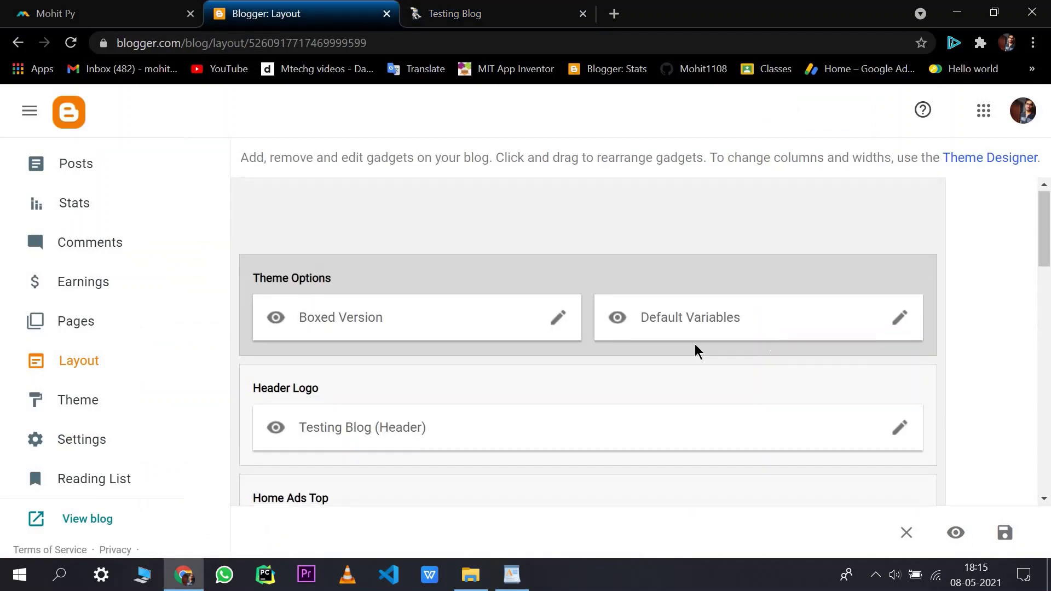
{"action": "scroll", "coordinate": [602, 323], "scroll_direction": "down", "scroll_amount": 5}
{"action": "scroll", "coordinate": [360, 279], "scroll_direction": "up", "scroll_amount": 2}
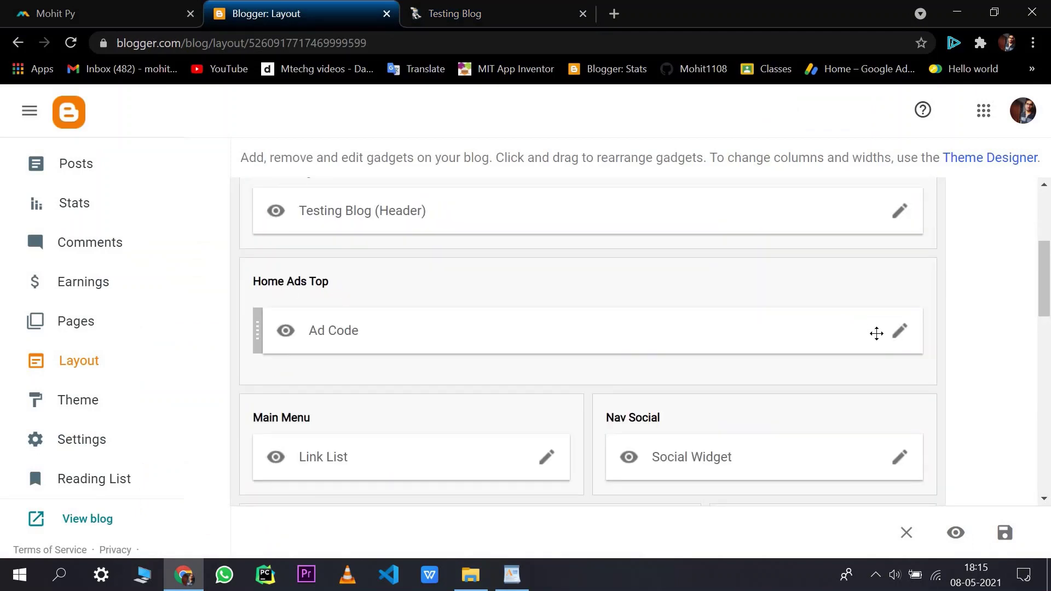
{"action": "left_click", "coordinate": [900, 334]}
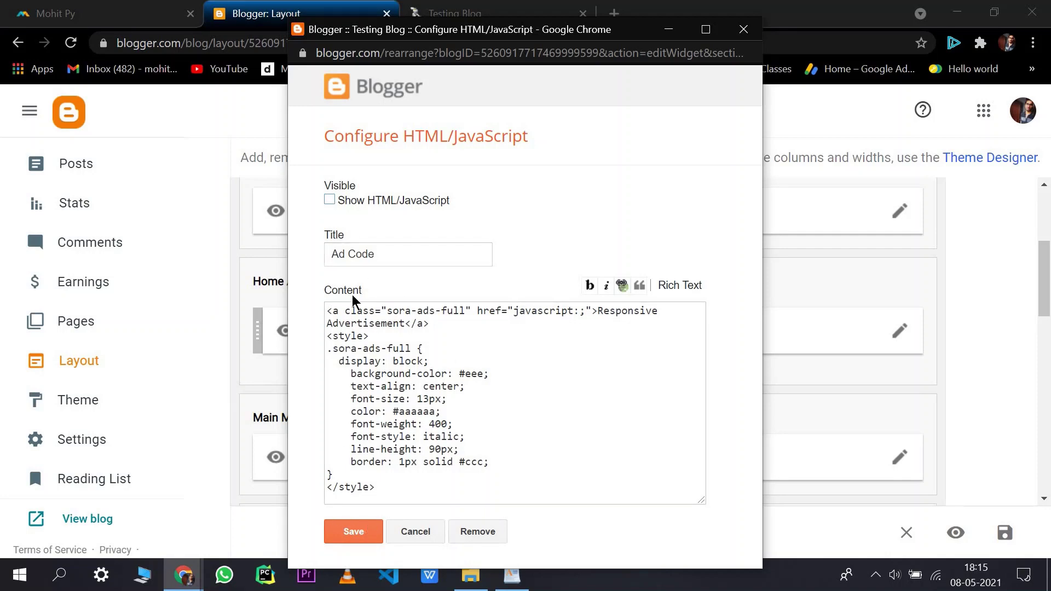
{"action": "left_click", "coordinate": [363, 532]}
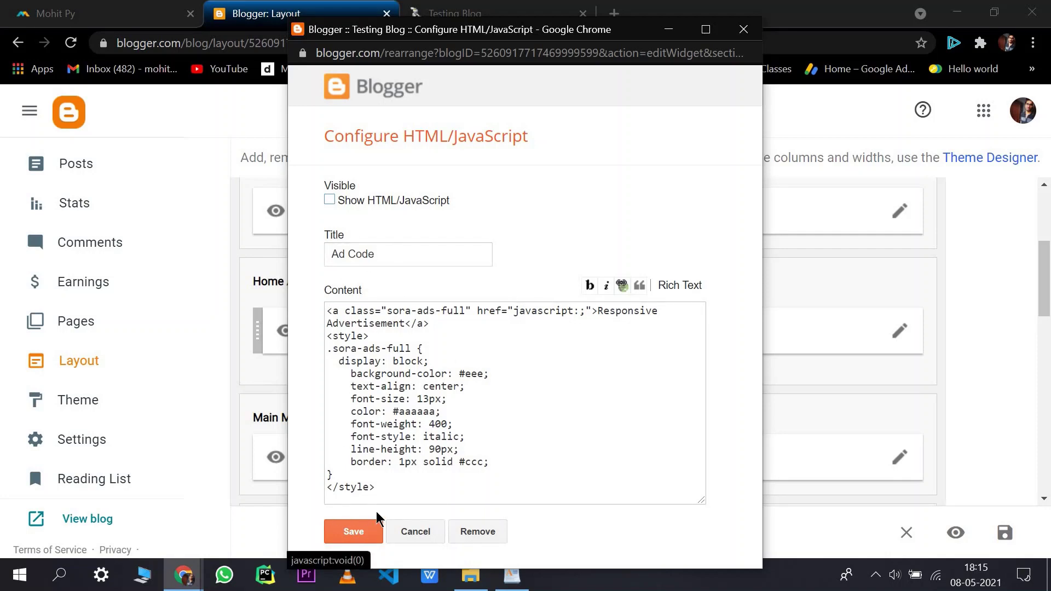
Reload the live blog to check the ad area, and compare its navigation bar and Features submenu with the layout sections
{"action": "left_click", "coordinate": [433, 14]}
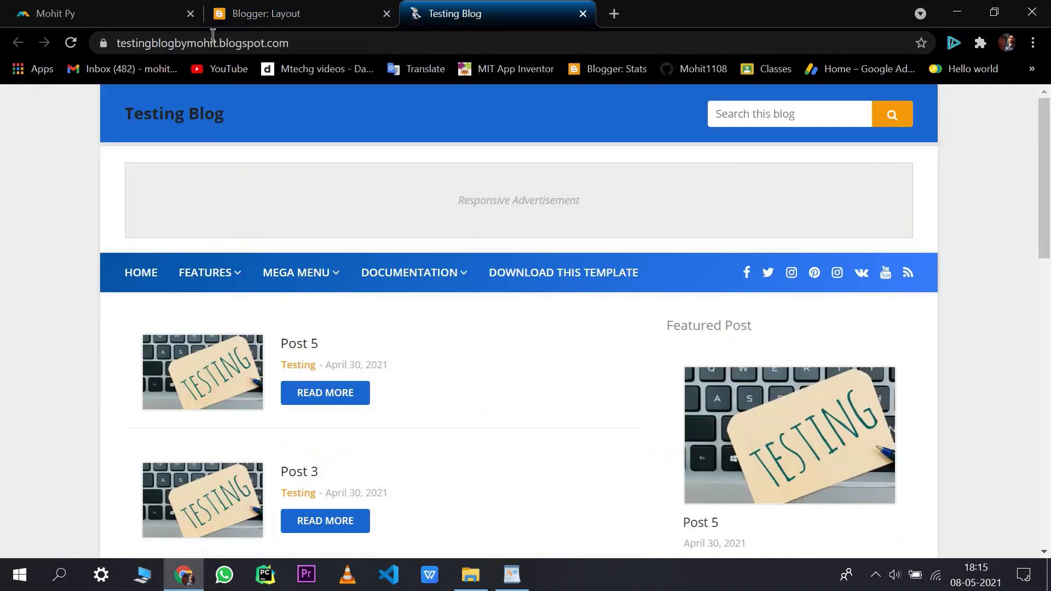
{"action": "key", "text": "F5"}
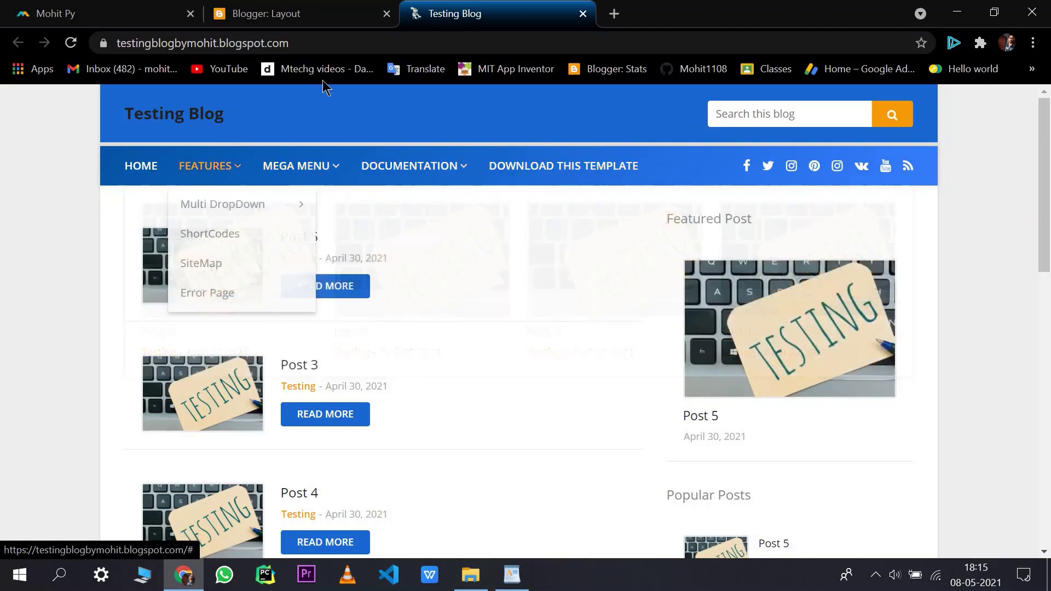
{"action": "left_click", "coordinate": [307, 14]}
{"action": "scroll", "coordinate": [602, 197], "scroll_direction": "down", "scroll_amount": 3}
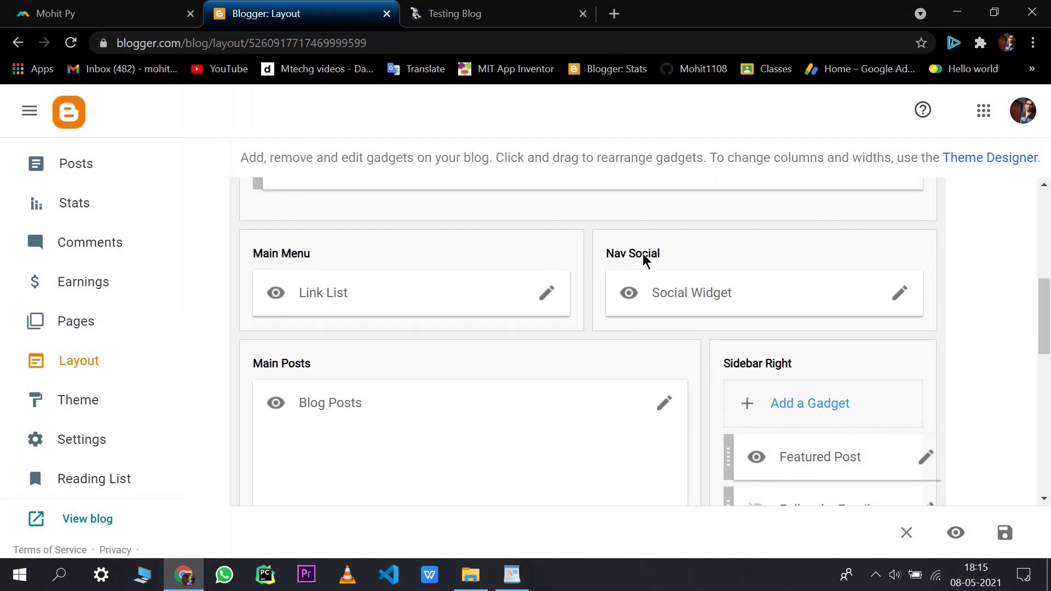
{"action": "left_click", "coordinate": [556, 7]}
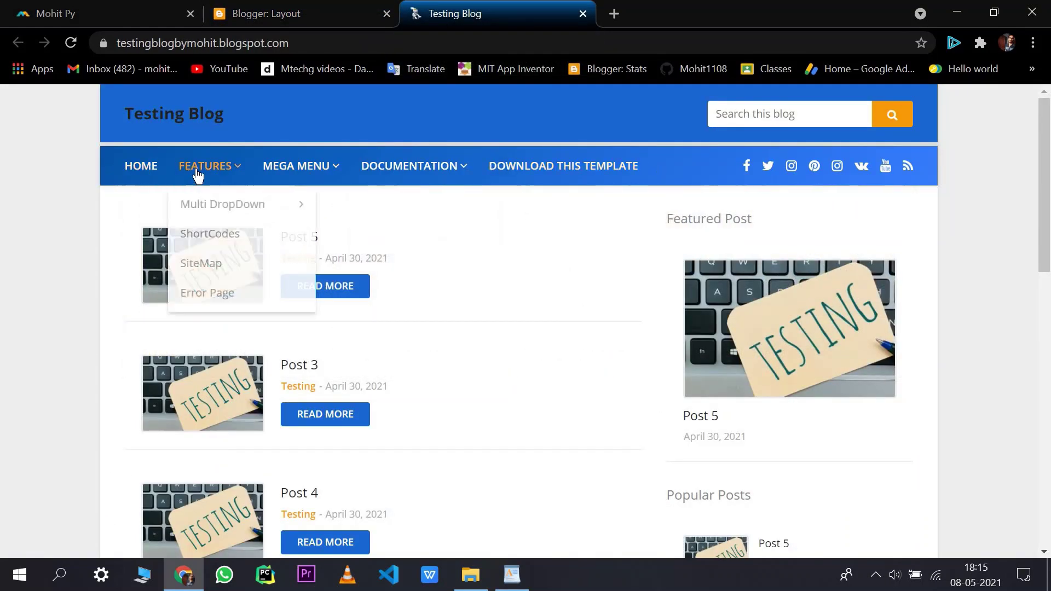
Open the configuration of the Main Menu's Link List gadget in a maximized window and look over its existing links
{"action": "left_click", "coordinate": [367, 20]}
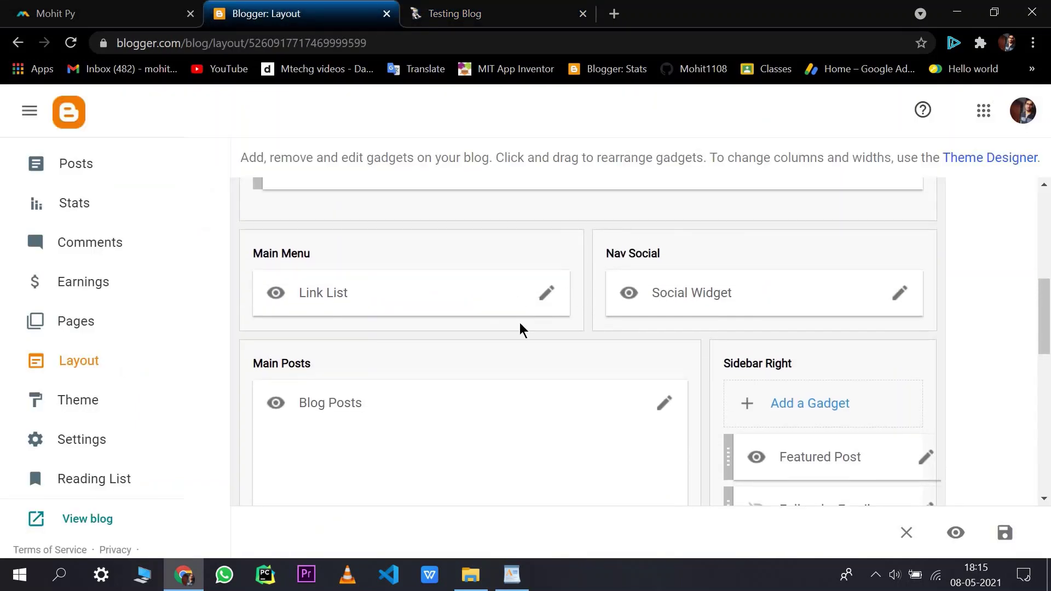
{"action": "left_click", "coordinate": [443, 301]}
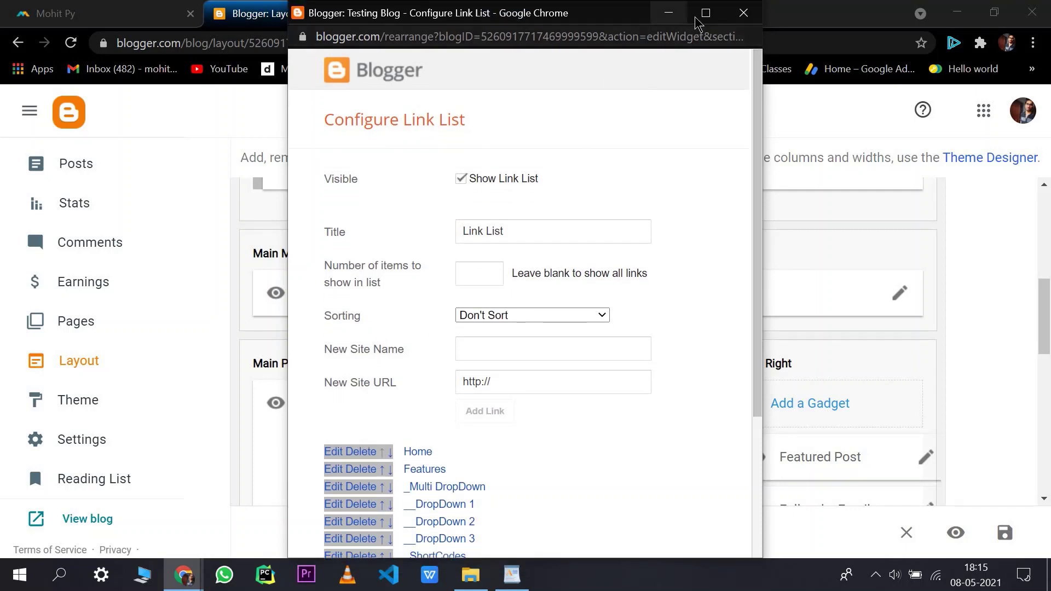
{"action": "key", "text": "super+Up"}
{"action": "scroll", "coordinate": [151, 309], "scroll_direction": "down", "scroll_amount": 3}
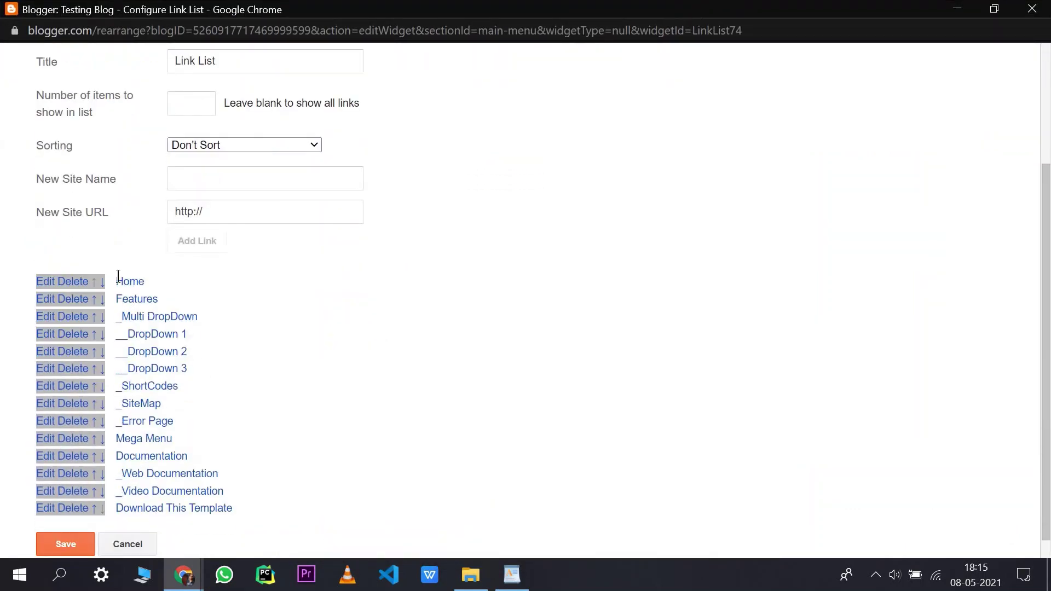
{"action": "scroll", "coordinate": [165, 235], "scroll_direction": "up", "scroll_amount": 3}
{"action": "left_click", "coordinate": [209, 338]}
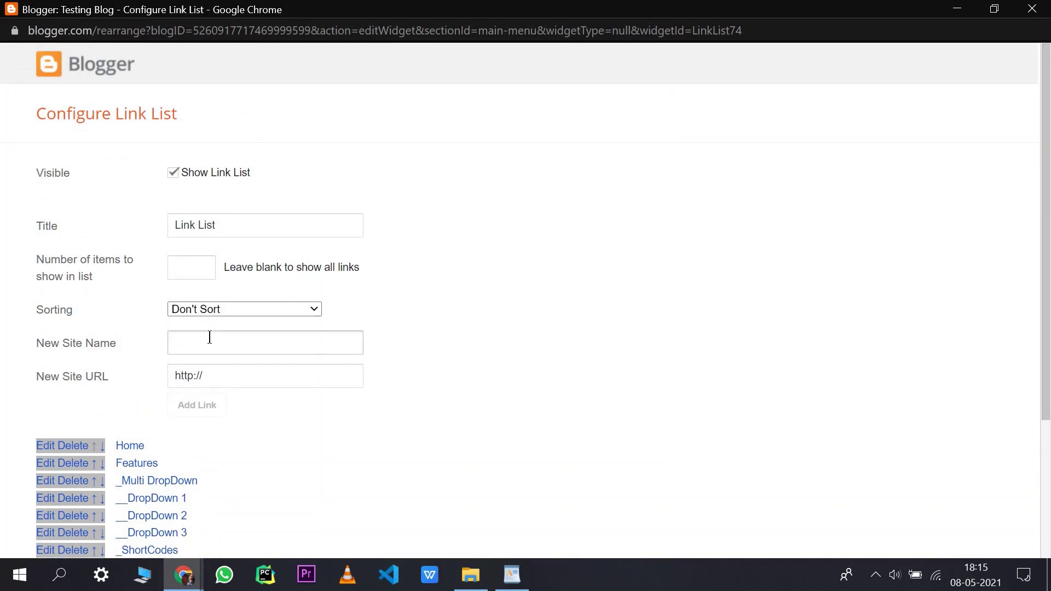
{"action": "left_click", "coordinate": [210, 338]}
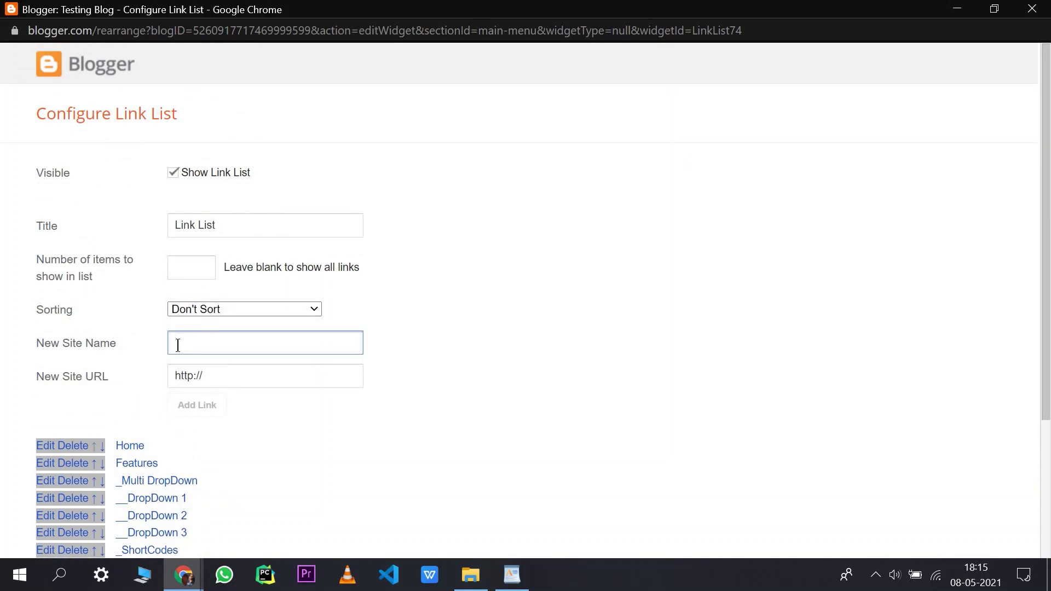
{"action": "type", "text": "Moi"}
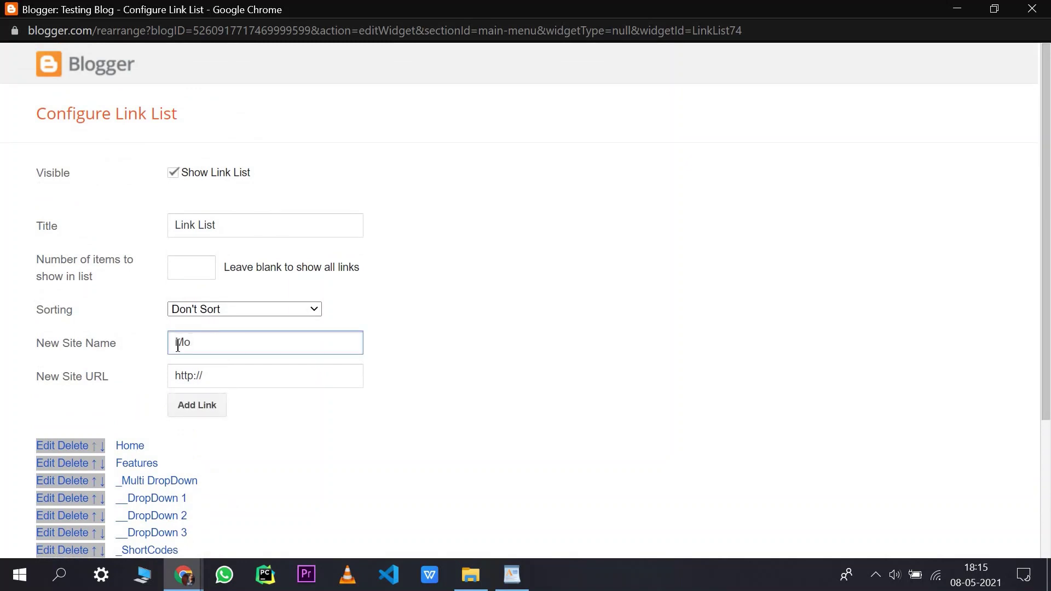
{"action": "left_click", "coordinate": [227, 375]}
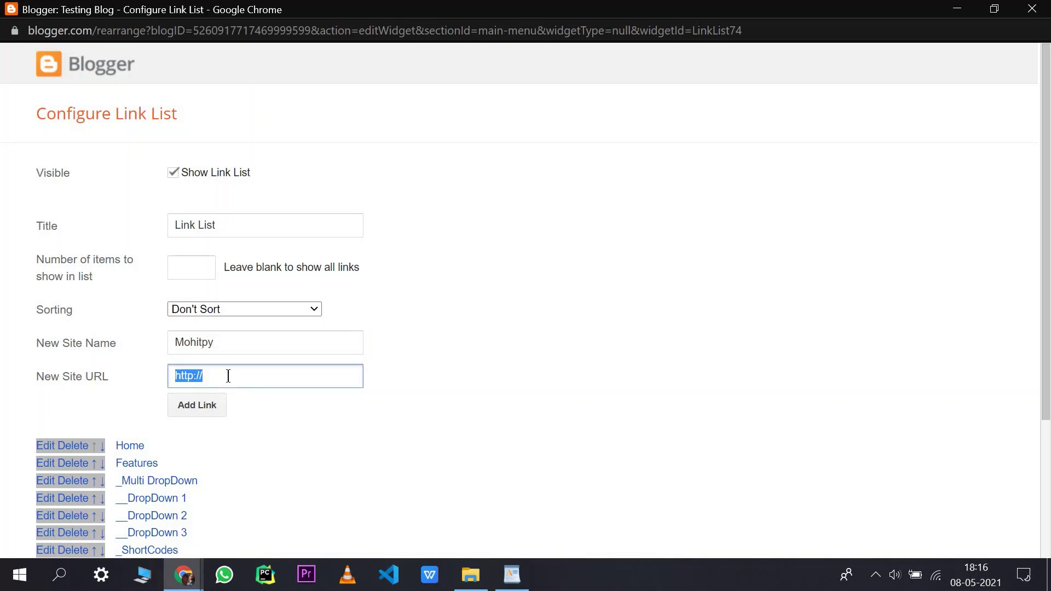
{"action": "left_click", "coordinate": [229, 376]}
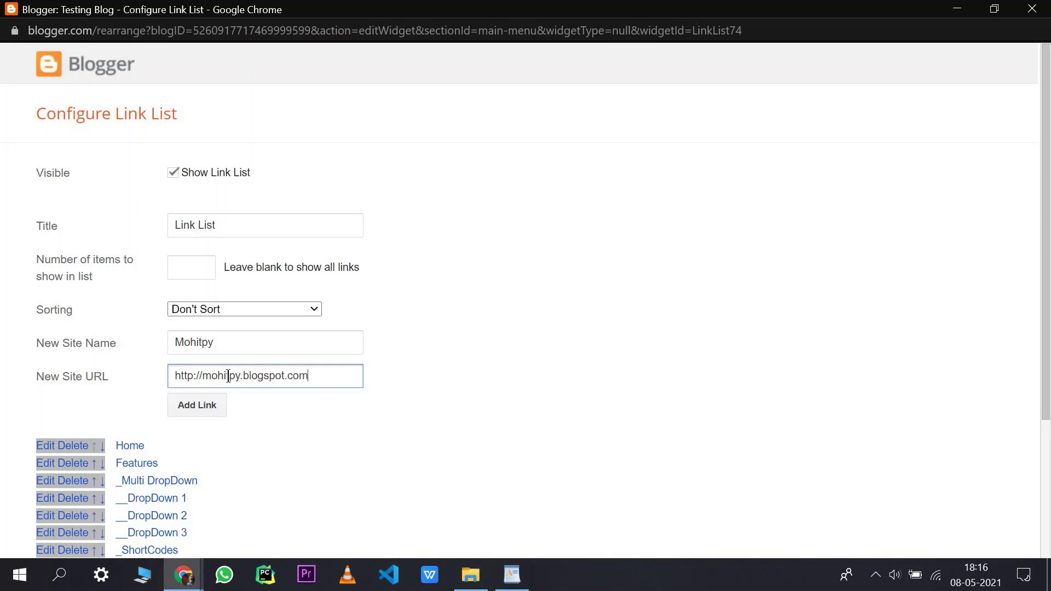
{"action": "left_click", "coordinate": [215, 412]}
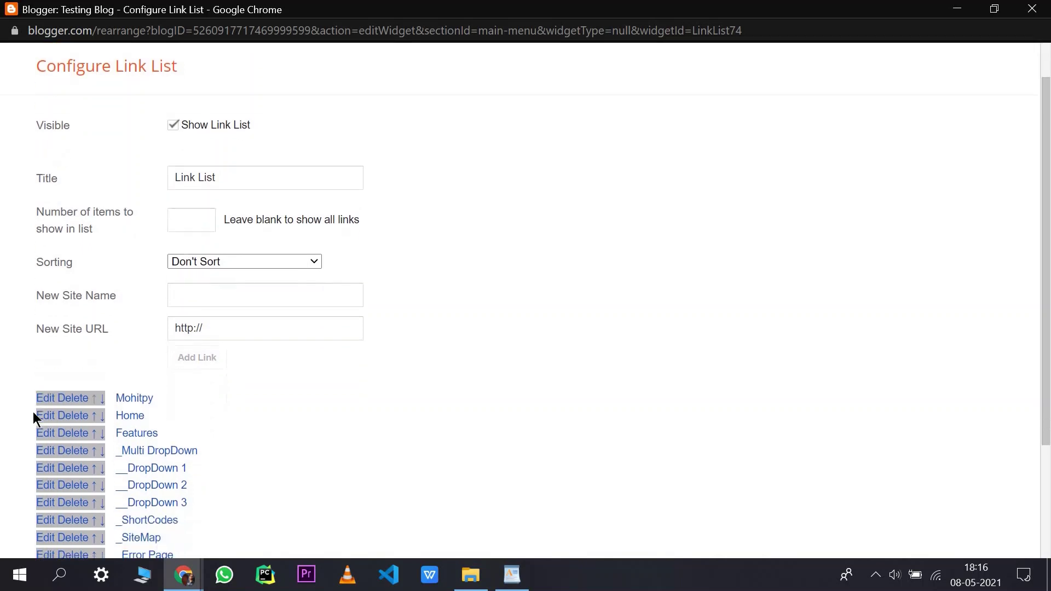
Move the Mohitpy link one place down below Home, and return it to the first position
{"action": "scroll", "coordinate": [66, 411], "scroll_direction": "down", "scroll_amount": 1}
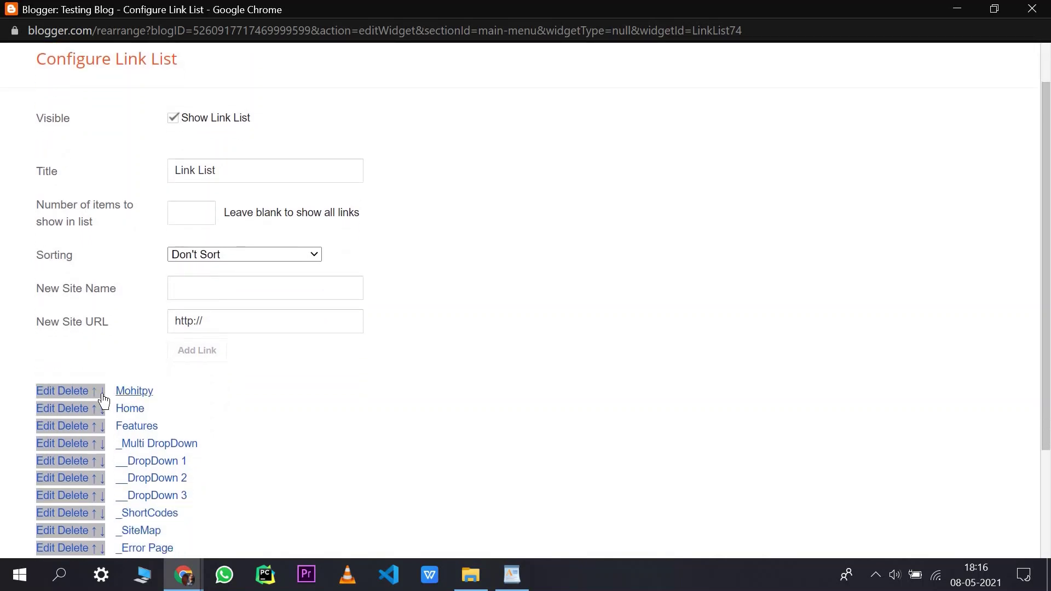
{"action": "left_click", "coordinate": [102, 391]}
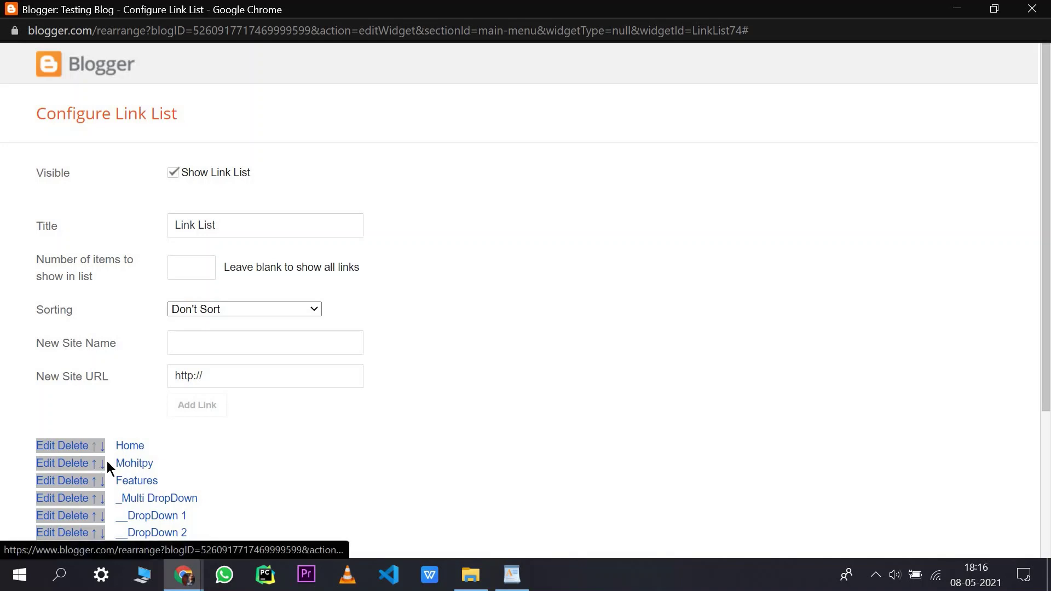
{"action": "left_click", "coordinate": [93, 464]}
Open the Home link for editing and check its name and URL
{"action": "scroll", "coordinate": [229, 455], "scroll_direction": "down", "scroll_amount": 3}
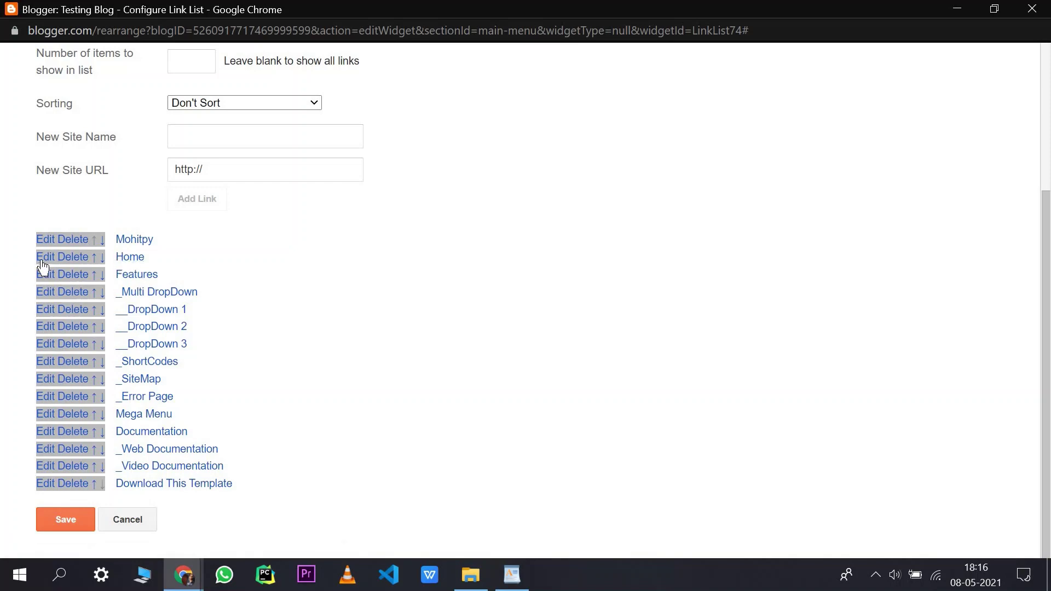
{"action": "left_click", "coordinate": [42, 261]}
{"action": "scroll", "coordinate": [189, 226], "scroll_direction": "down", "scroll_amount": 4}
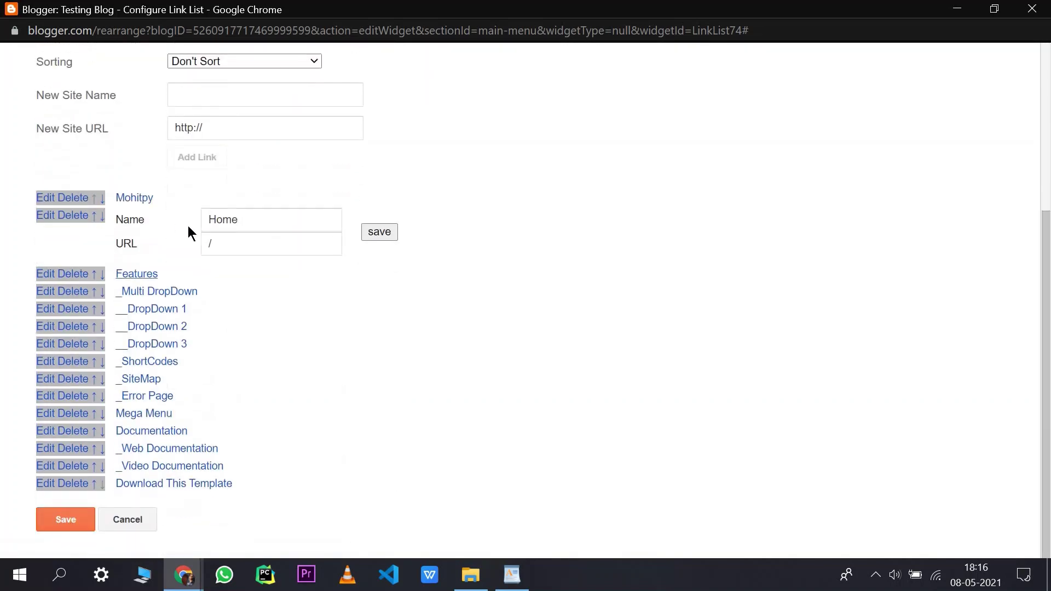
{"action": "left_click", "coordinate": [225, 219]}
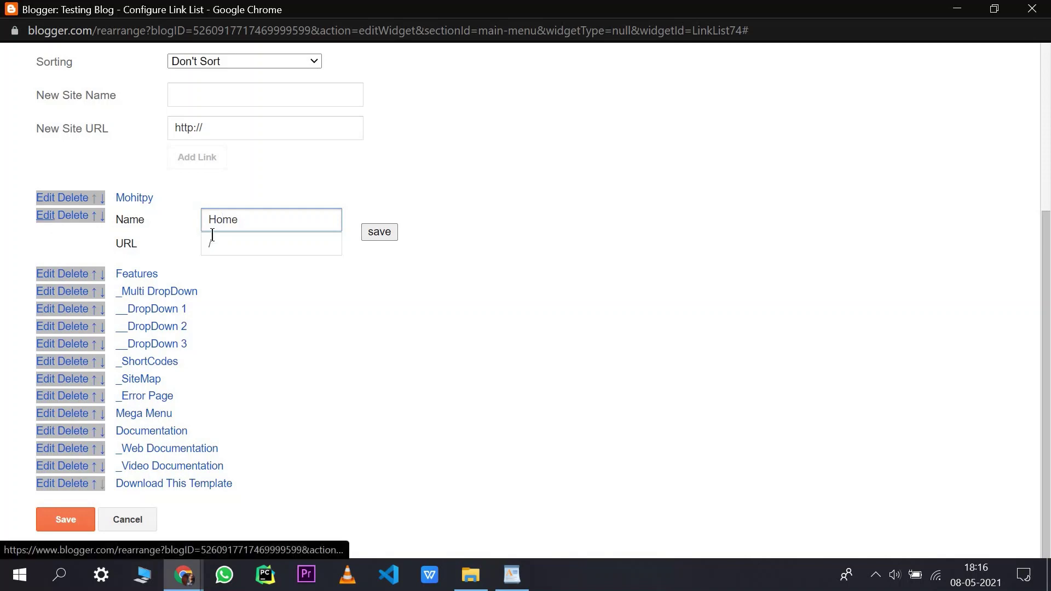
{"action": "left_click", "coordinate": [261, 251]}
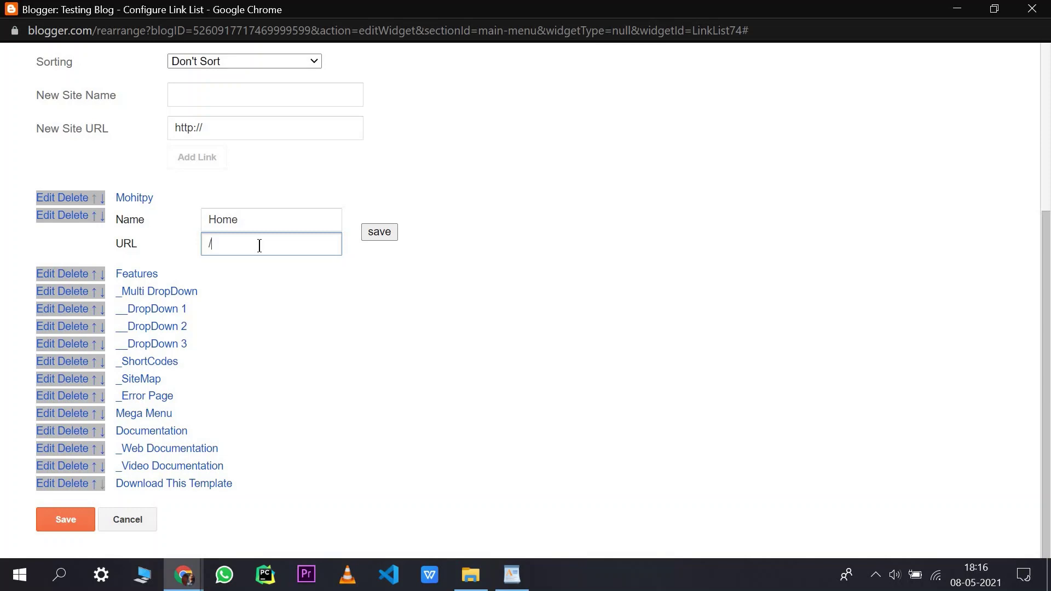
Open the Features link for editing and check its name and URL
{"action": "left_click", "coordinate": [44, 273]}
{"action": "scroll", "coordinate": [155, 367], "scroll_direction": "down", "scroll_amount": 3}
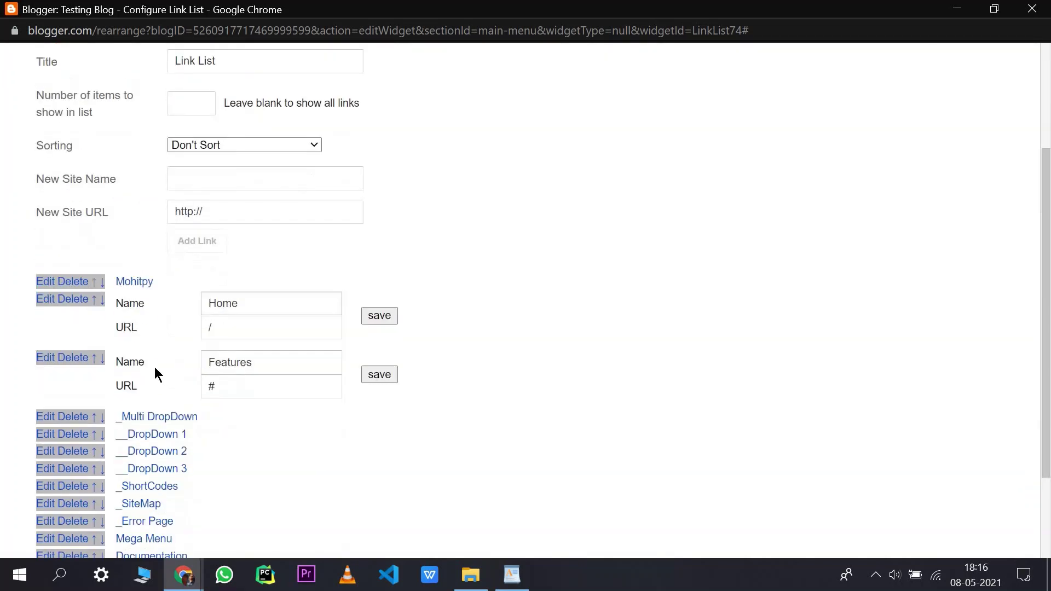
{"action": "scroll", "coordinate": [172, 359], "scroll_direction": "down", "scroll_amount": 2}
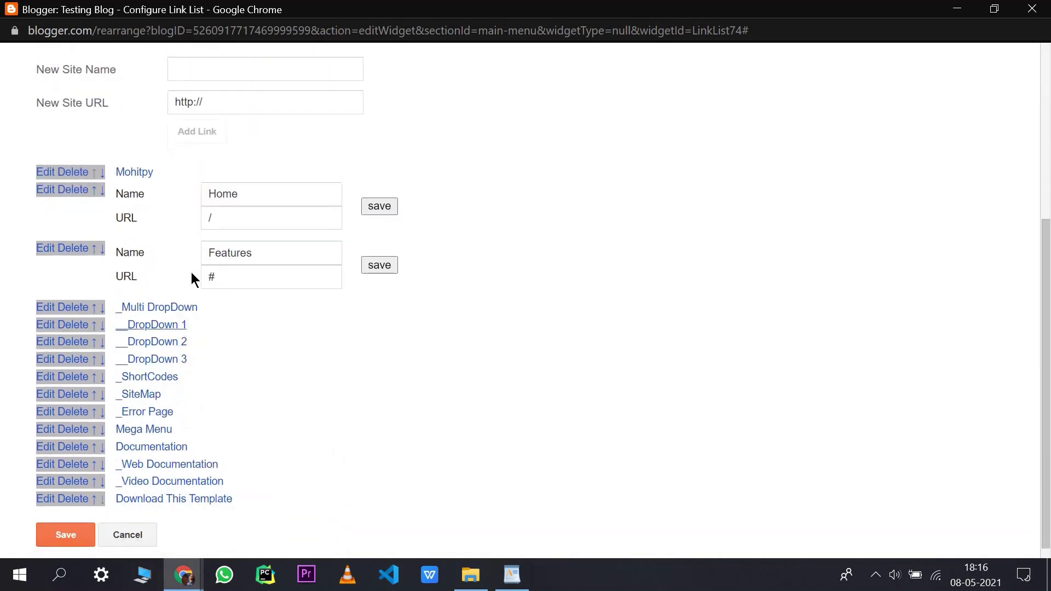
{"action": "double_click", "coordinate": [252, 258]}
{"action": "left_click", "coordinate": [250, 258]}
{"action": "double_click", "coordinate": [254, 263]}
{"action": "left_click", "coordinate": [215, 269]}
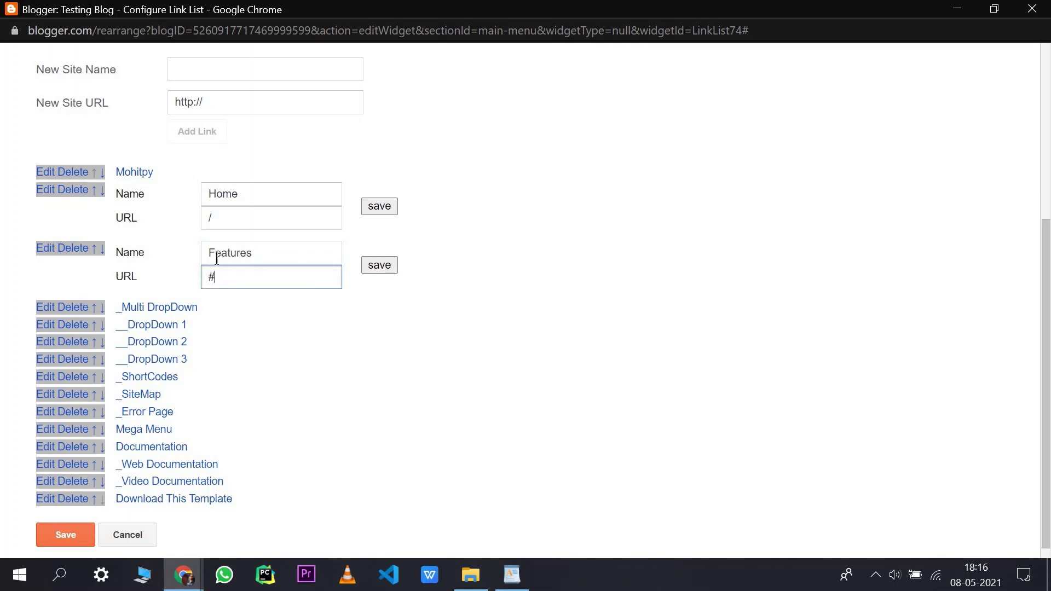
{"action": "left_click", "coordinate": [219, 258]}
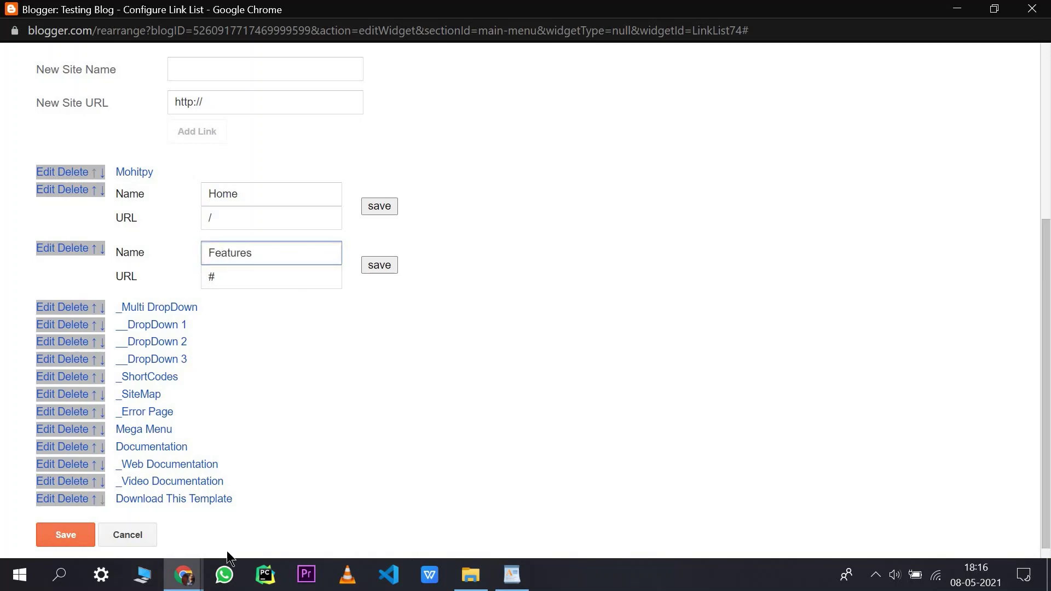
Check the Features submenu on the live blog, and return to the Link List configuration to compare the Features link's fields
{"action": "left_click", "coordinate": [176, 584]}
{"action": "left_click", "coordinate": [93, 493]}
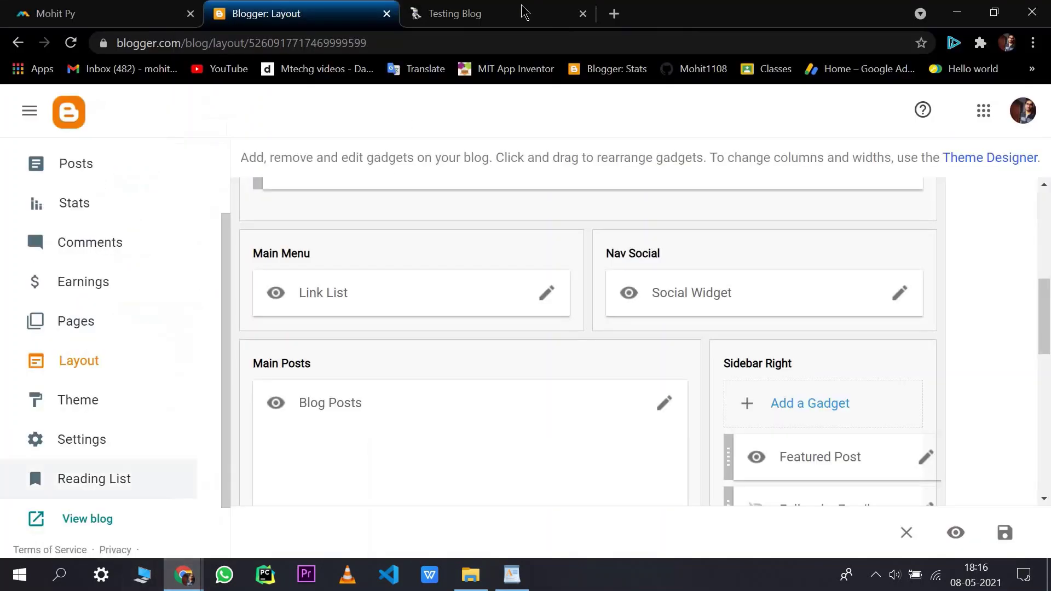
{"action": "left_click", "coordinate": [517, 12]}
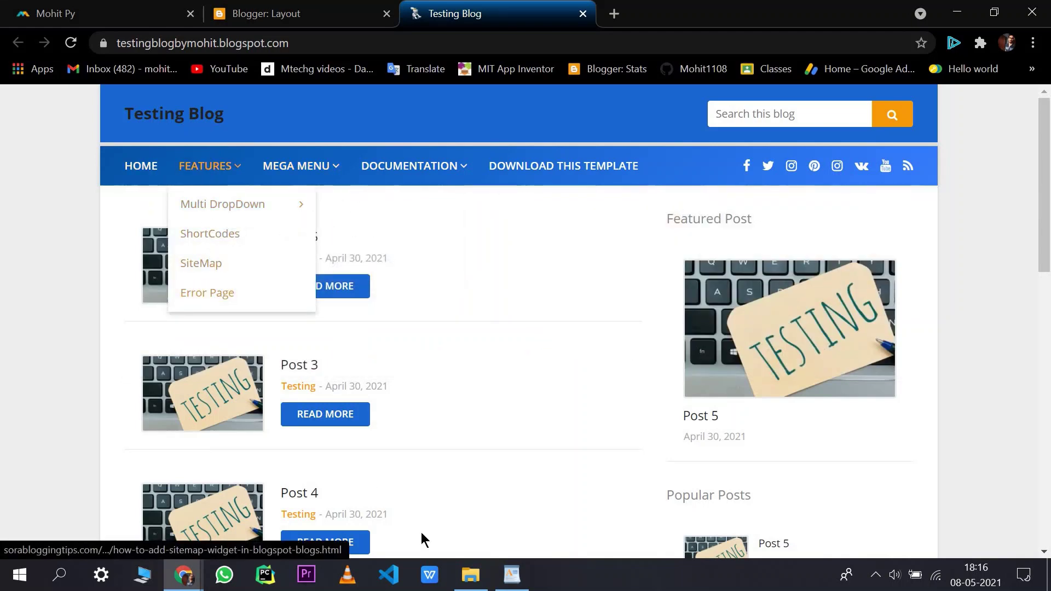
{"action": "left_click", "coordinate": [472, 575]}
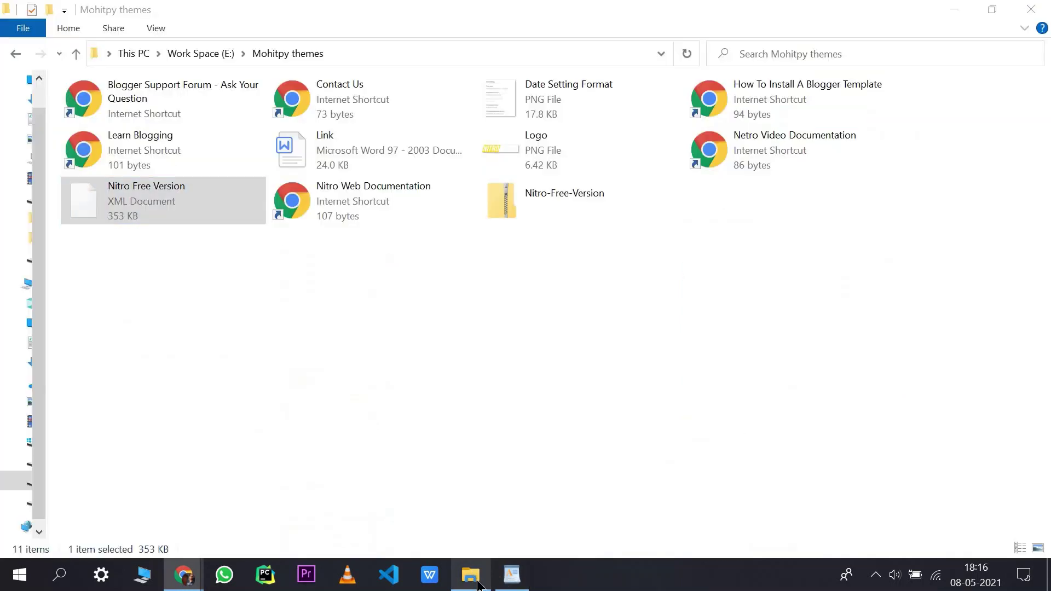
{"action": "left_click", "coordinate": [472, 575]}
{"action": "mouse_move", "coordinate": [184, 575]}
{"action": "left_click", "coordinate": [255, 472]}
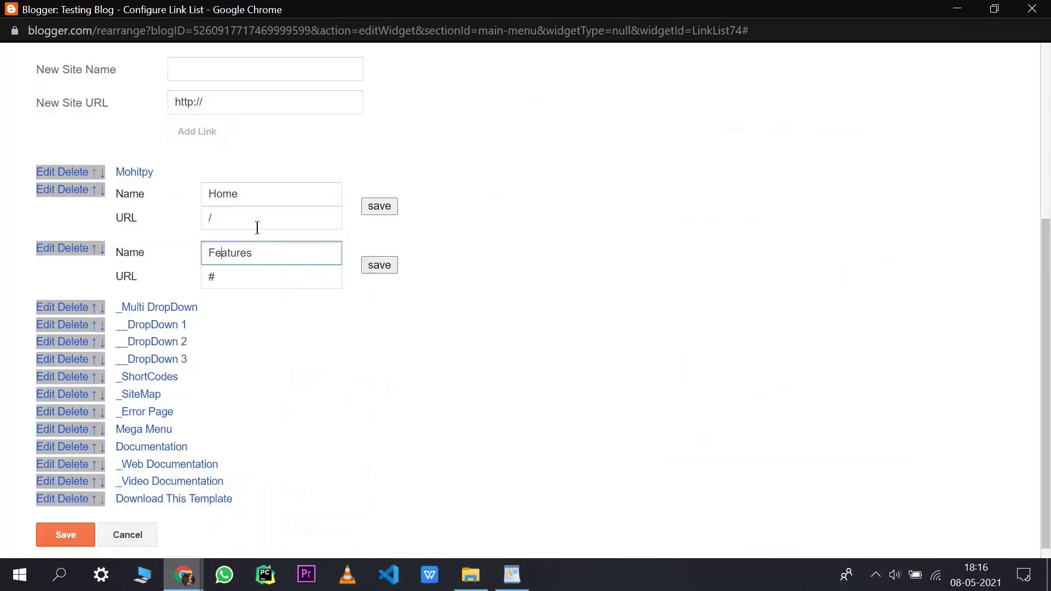
{"action": "left_click", "coordinate": [215, 253]}
{"action": "left_click", "coordinate": [168, 293]}
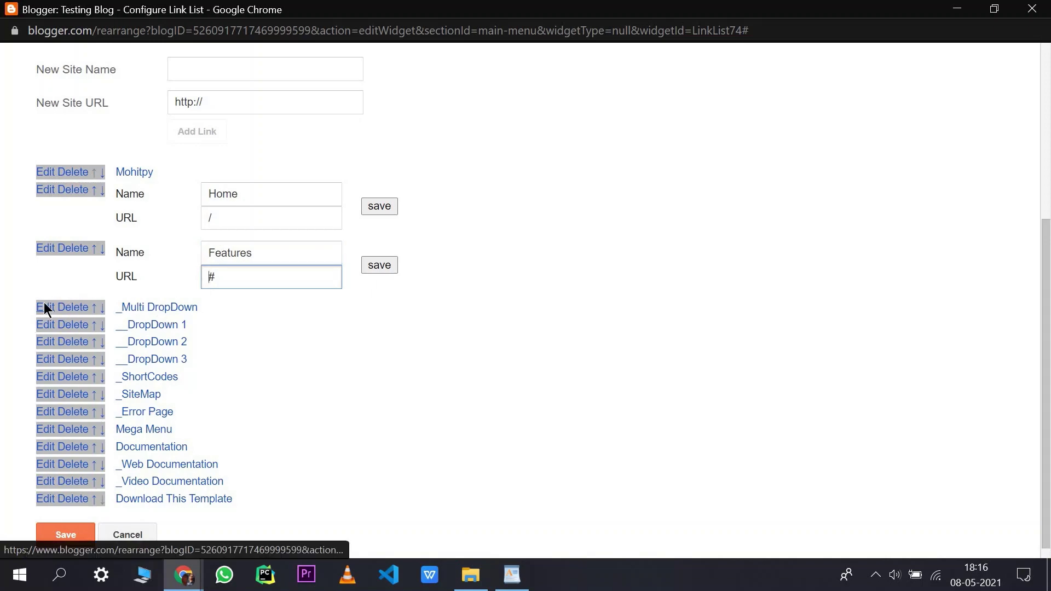
Rename the _Multi DropDown link to _Big bar, keeping the leading underscore, and save the entry
{"action": "left_click", "coordinate": [45, 310]}
{"action": "scroll", "coordinate": [202, 239], "scroll_direction": "down", "scroll_amount": 5}
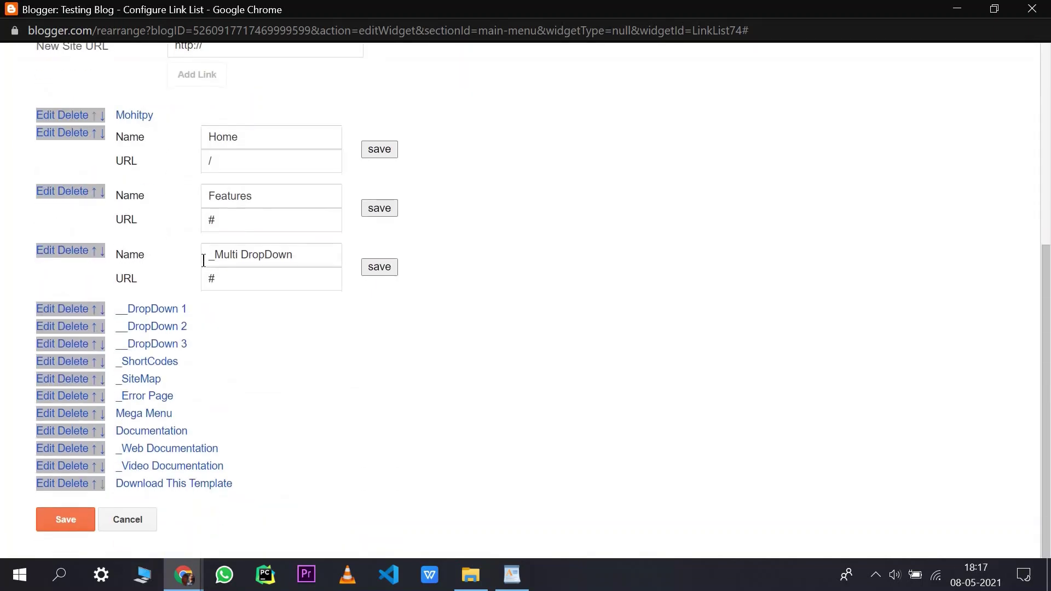
{"action": "left_click", "coordinate": [214, 259]}
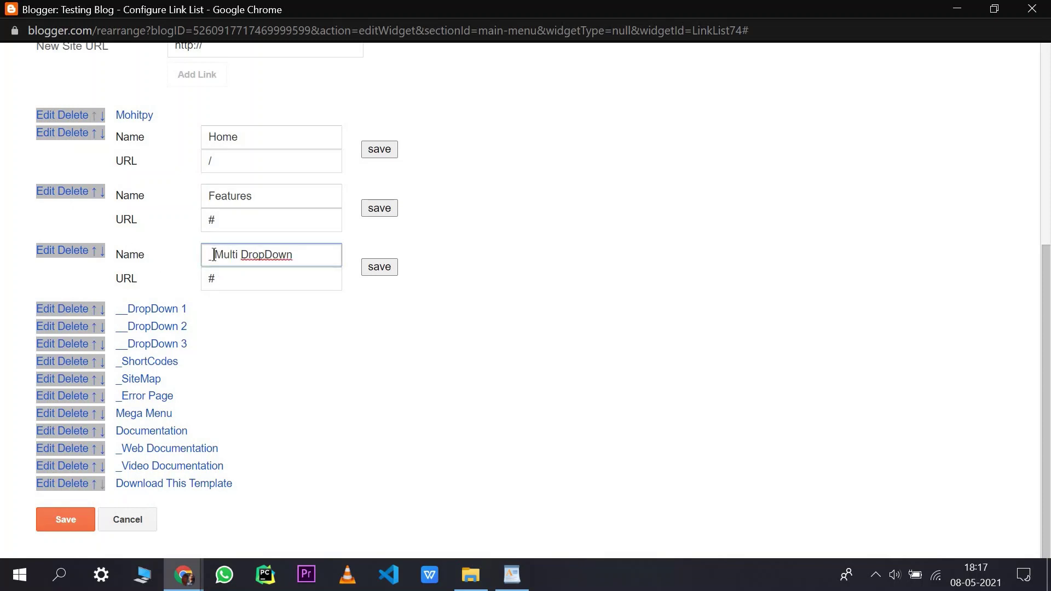
{"action": "key", "text": "shift+Right"}
{"action": "key", "text": "shift+Right"}
{"action": "key", "text": "shift+Right"}
{"action": "key", "text": "shift+Right"}
{"action": "key", "text": "shift+Right"}
{"action": "key", "text": "shift+Right"}
{"action": "key", "text": "shift+Right"}
{"action": "key", "text": "shift+Right"}
{"action": "key", "text": "shift+Right"}
{"action": "key", "text": "shift+Right"}
{"action": "key", "text": "shift+Right"}
{"action": "key", "text": "shift+Right"}
{"action": "key", "text": "shift+Right"}
{"action": "key", "text": "shift+Right"}
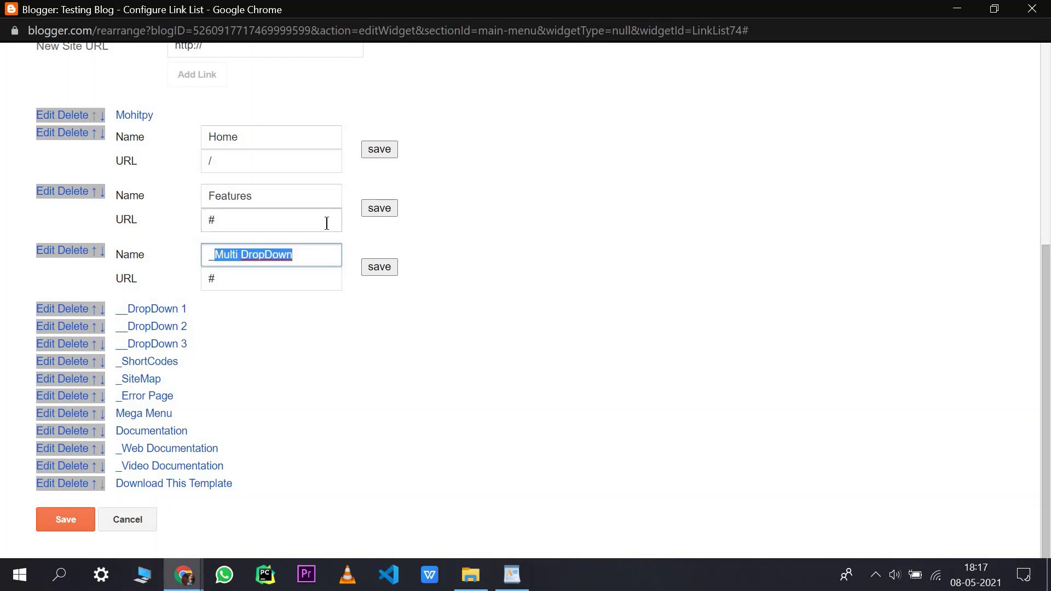
{"action": "type", "text": "M"}
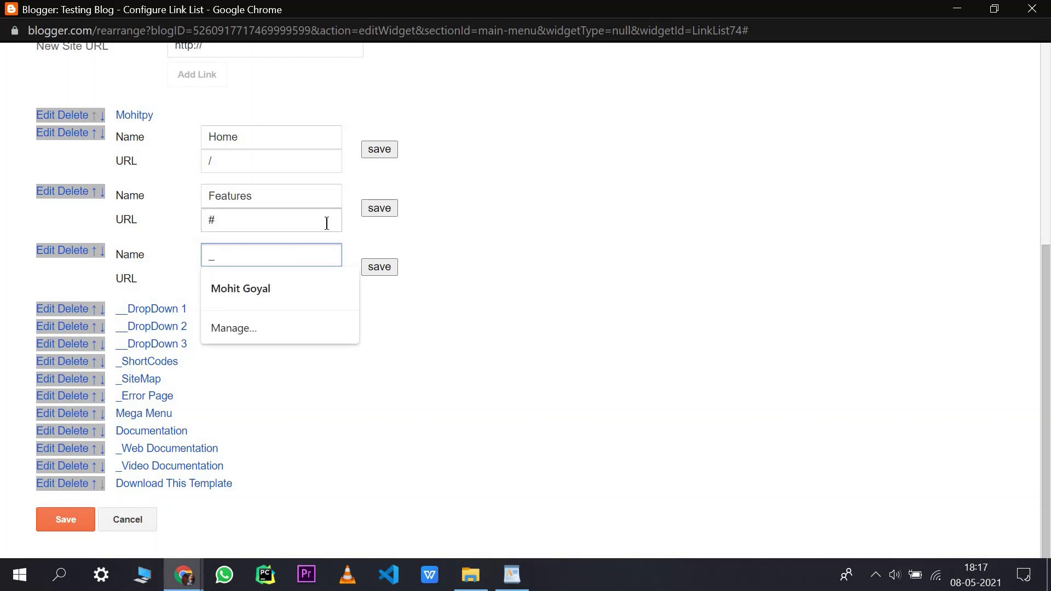
{"action": "type", "text": "Big bar"}
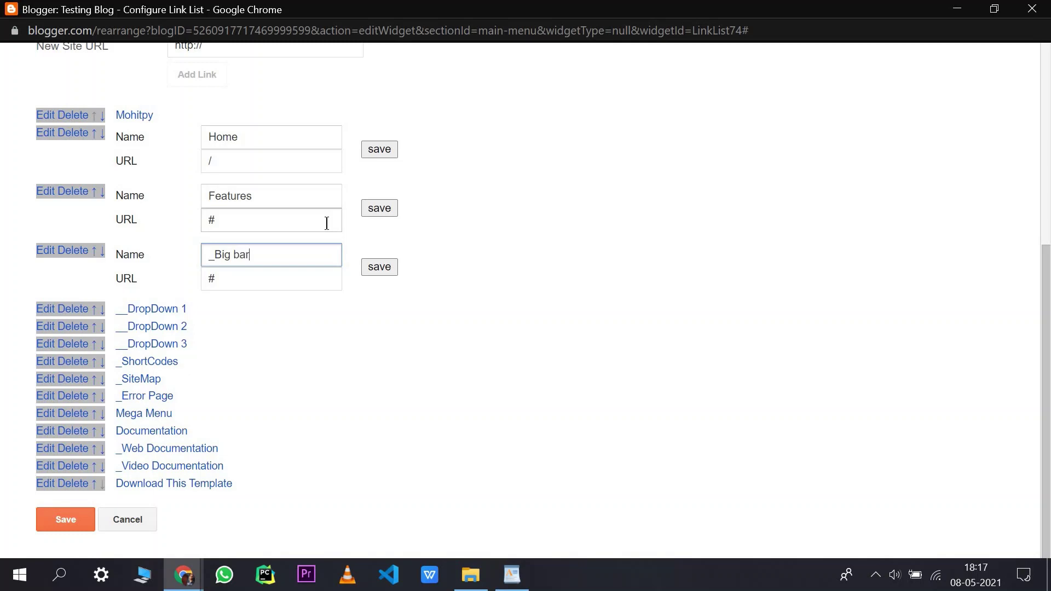
{"action": "left_click", "coordinate": [379, 267]}
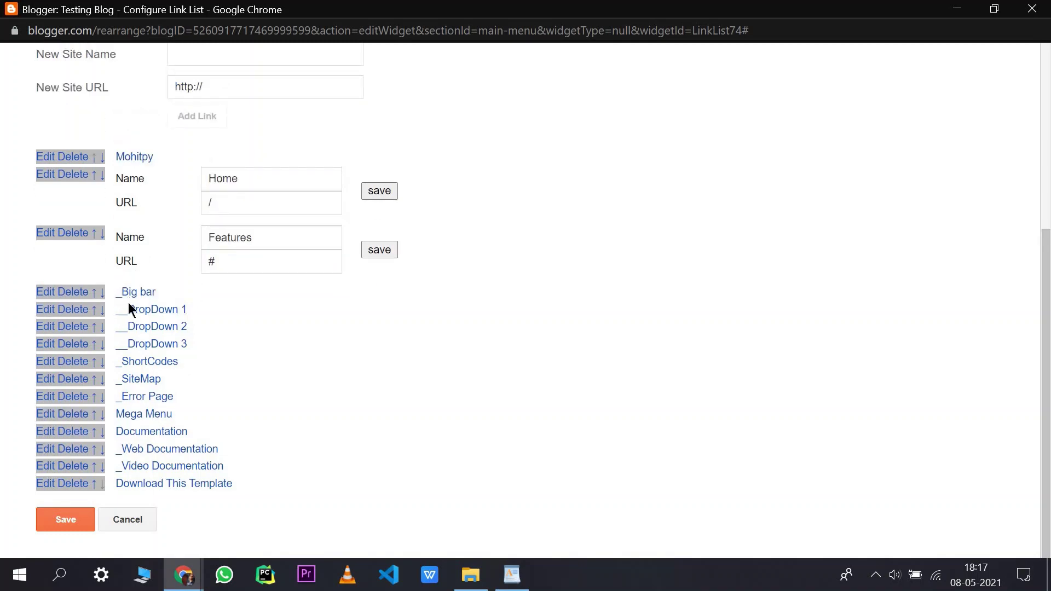
Remove and retype the double-underscore prefix of the __DropDown 1 link, save the entry, and close the open Features entry
{"action": "left_click", "coordinate": [47, 309]}
{"action": "scroll", "coordinate": [216, 292], "scroll_direction": "down", "scroll_amount": 2}
{"action": "scroll", "coordinate": [217, 292], "scroll_direction": "down", "scroll_amount": 4}
{"action": "left_click", "coordinate": [220, 279]}
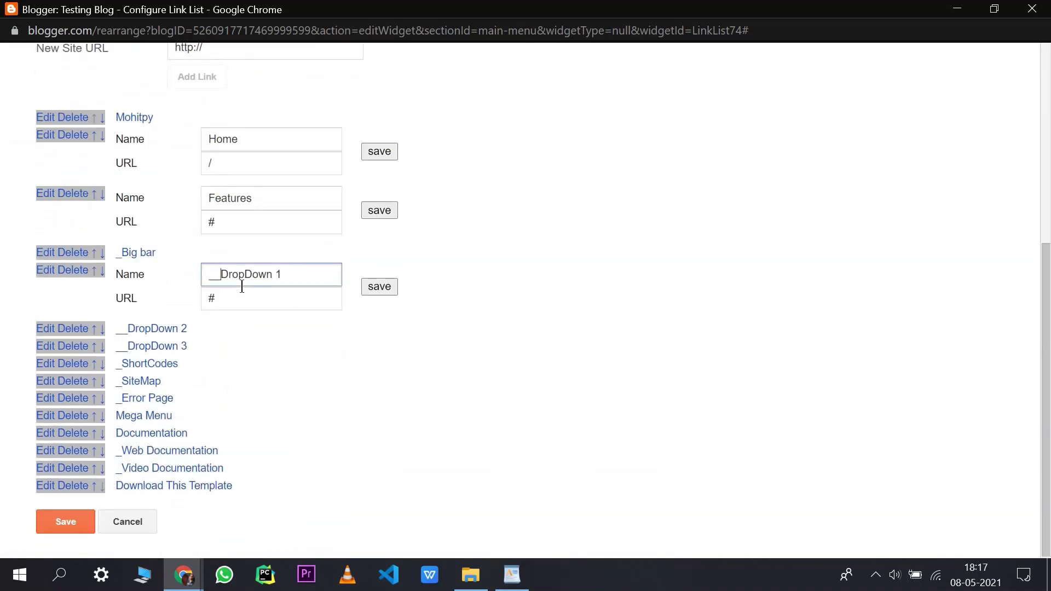
{"action": "key", "text": "BackSpace"}
{"action": "key", "text": "BackSpace"}
{"action": "type", "text": "__"}
{"action": "left_click", "coordinate": [377, 288]}
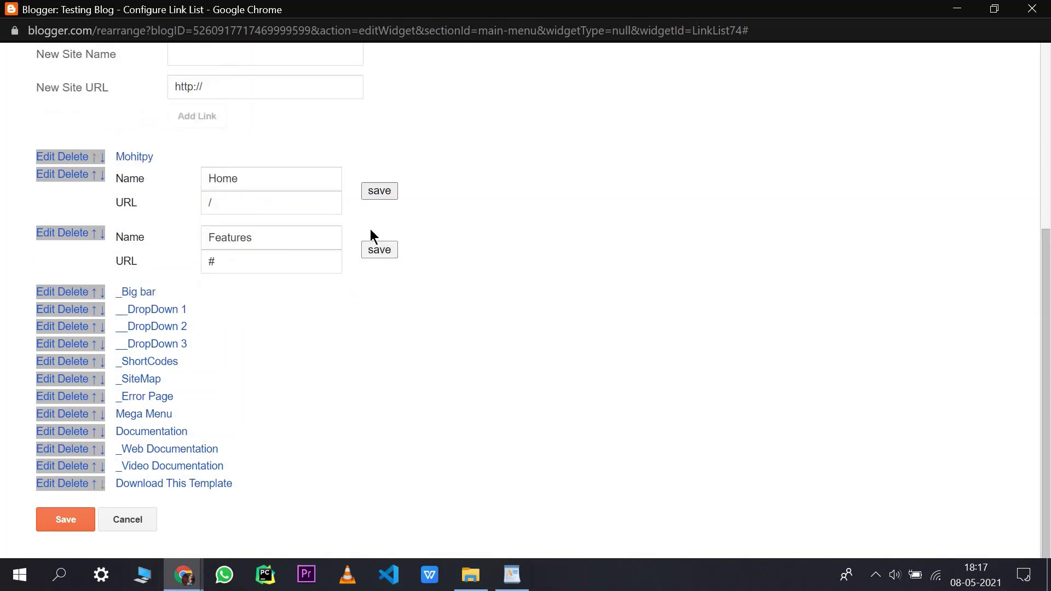
{"action": "left_click", "coordinate": [372, 230]}
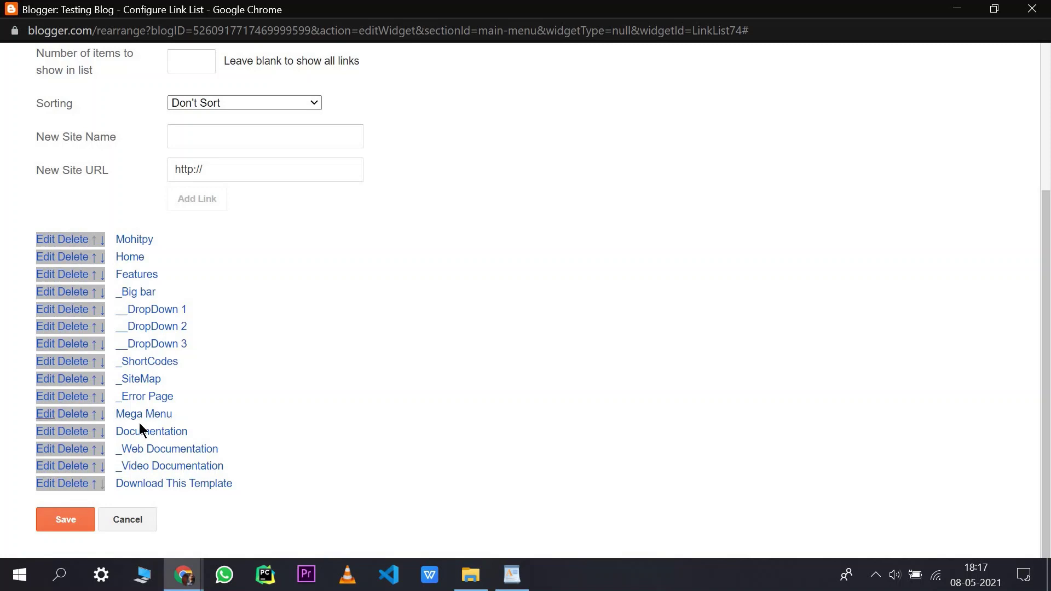
Open the Mega Menu link for editing and check its name and its recent/mega-menu URL
{"action": "key", "text": "Return"}
{"action": "scroll", "coordinate": [219, 411], "scroll_direction": "down", "scroll_amount": 4}
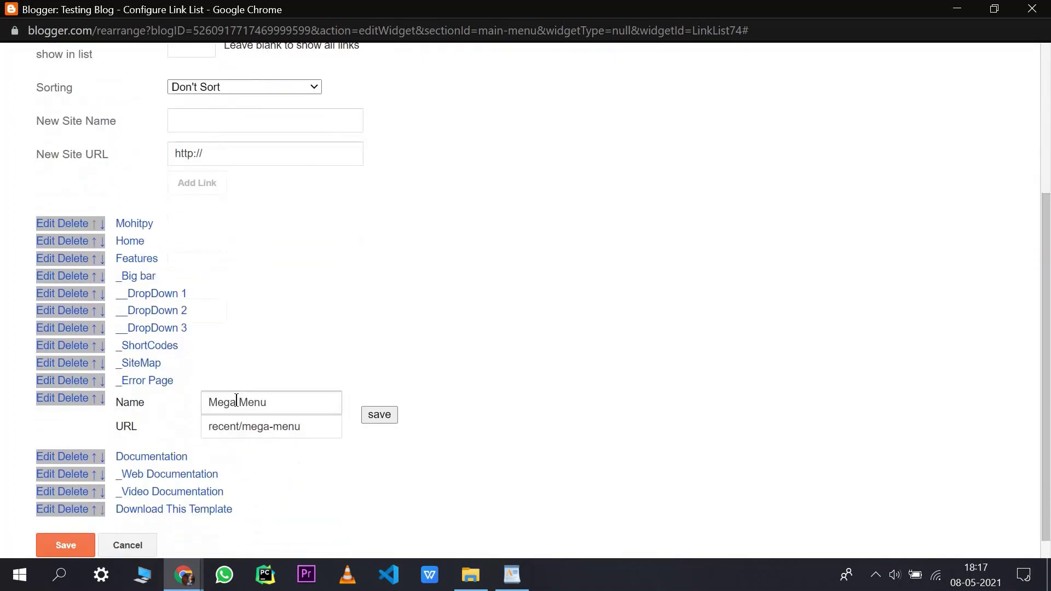
{"action": "left_click", "coordinate": [241, 403]}
{"action": "double_click", "coordinate": [233, 402]}
{"action": "double_click", "coordinate": [257, 403]}
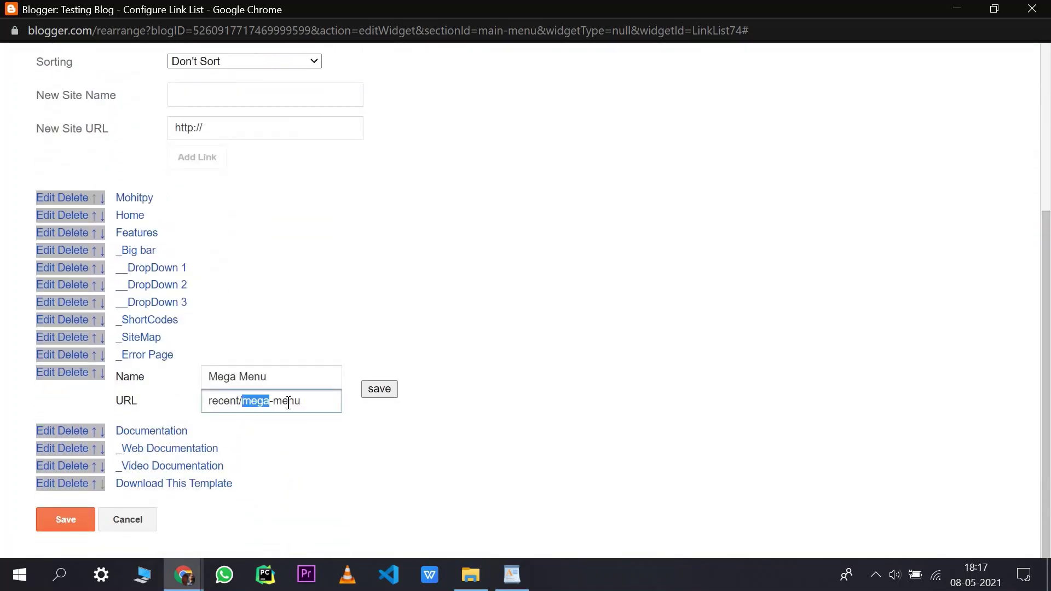
{"action": "left_click", "coordinate": [258, 402]}
{"action": "double_click", "coordinate": [272, 403]}
{"action": "left_click", "coordinate": [256, 402]}
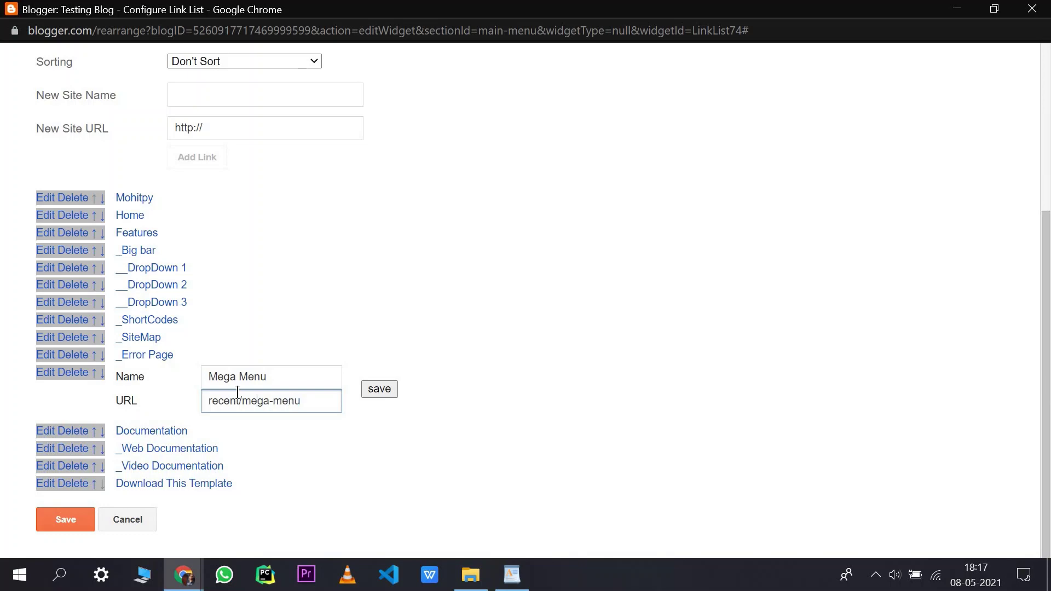
{"action": "double_click", "coordinate": [262, 378]}
{"action": "left_click", "coordinate": [271, 401]}
{"action": "triple_click", "coordinate": [271, 401]}
Delete the Documentation, _Web Documentation, _Video Documentation and Download This Template links, and save the Mega Menu entry and the link list
{"action": "left_click", "coordinate": [43, 434]}
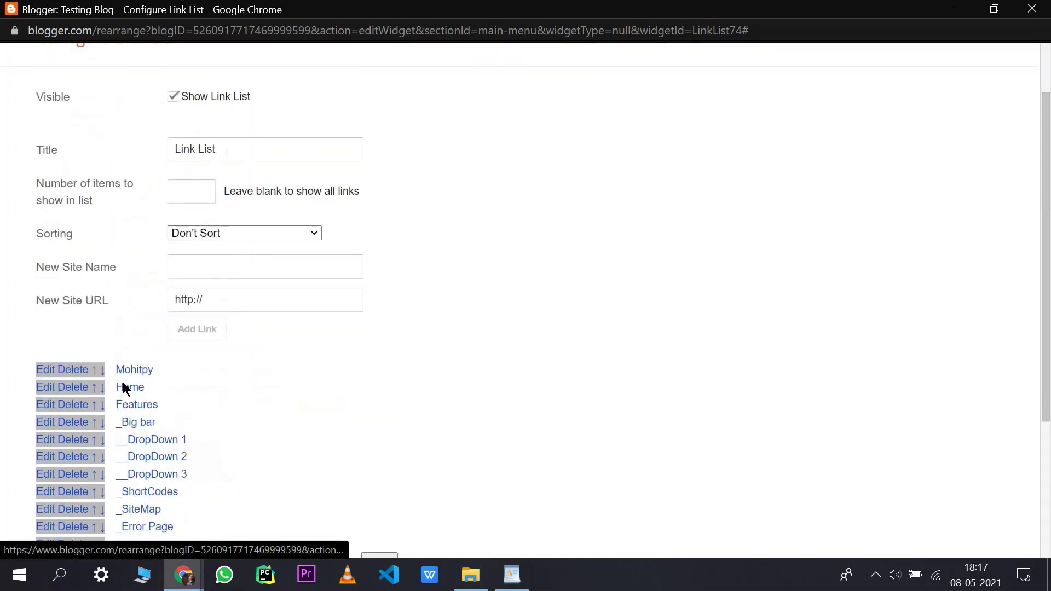
{"action": "scroll", "coordinate": [90, 391], "scroll_direction": "down", "scroll_amount": 4}
{"action": "left_click", "coordinate": [79, 398]}
{"action": "scroll", "coordinate": [85, 432], "scroll_direction": "down", "scroll_amount": 4}
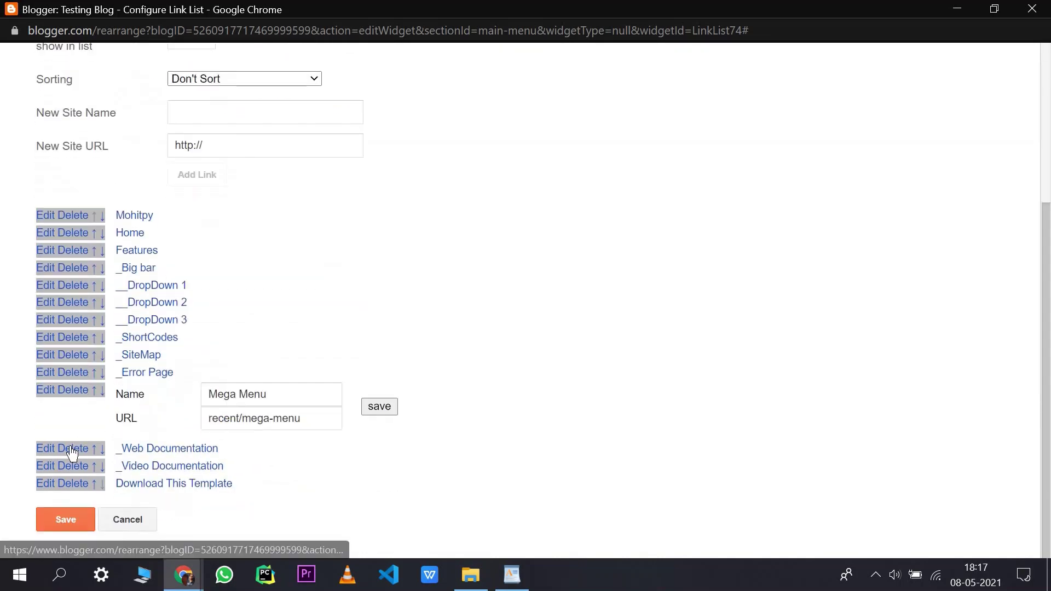
{"action": "left_click", "coordinate": [68, 451]}
{"action": "scroll", "coordinate": [88, 457], "scroll_direction": "down", "scroll_amount": 4}
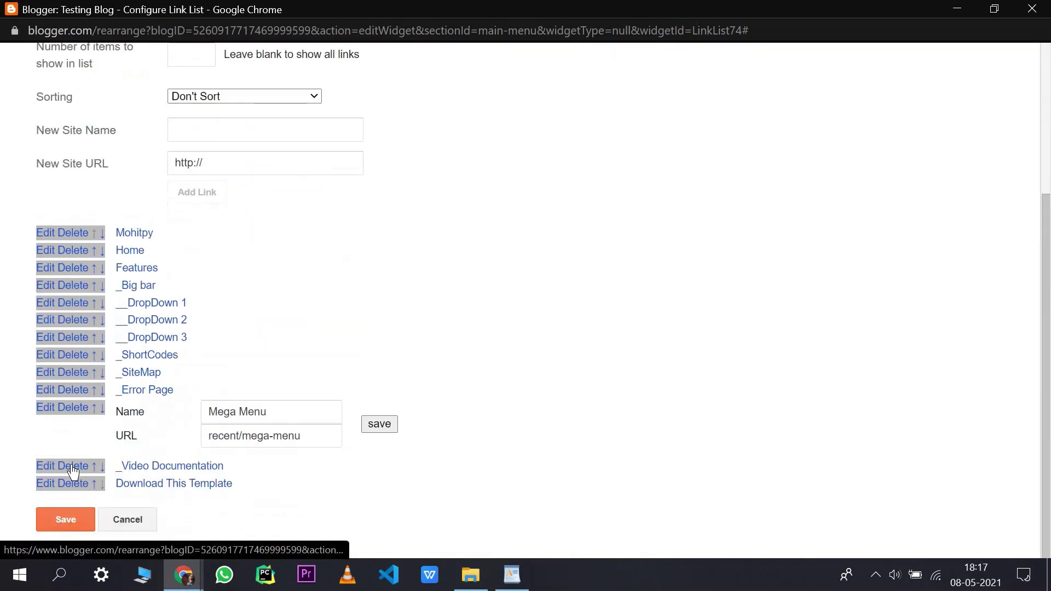
{"action": "left_click", "coordinate": [73, 466]}
{"action": "scroll", "coordinate": [74, 487], "scroll_direction": "down", "scroll_amount": 4}
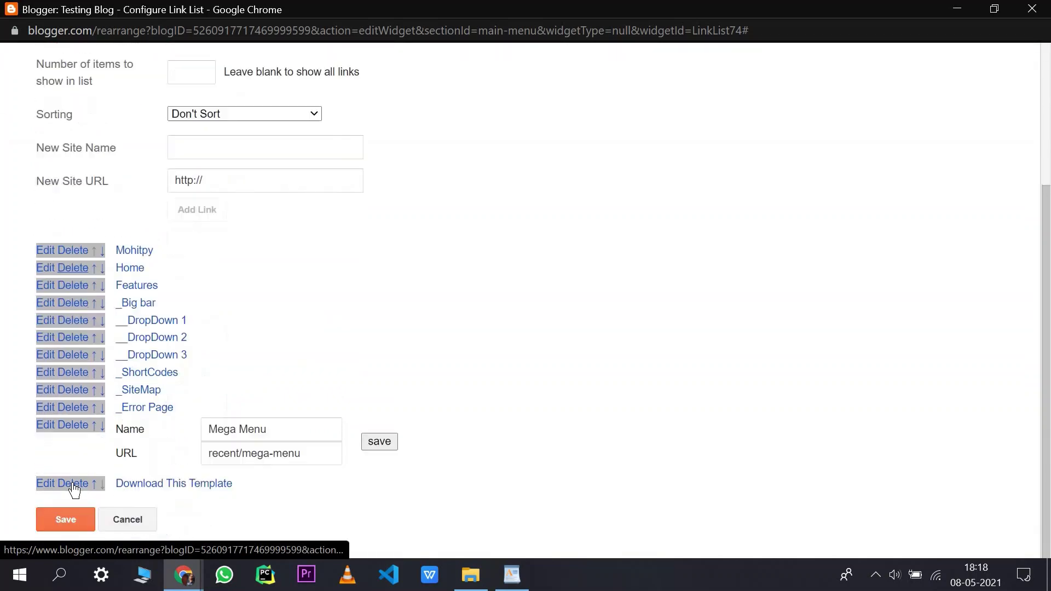
{"action": "left_click", "coordinate": [77, 490]}
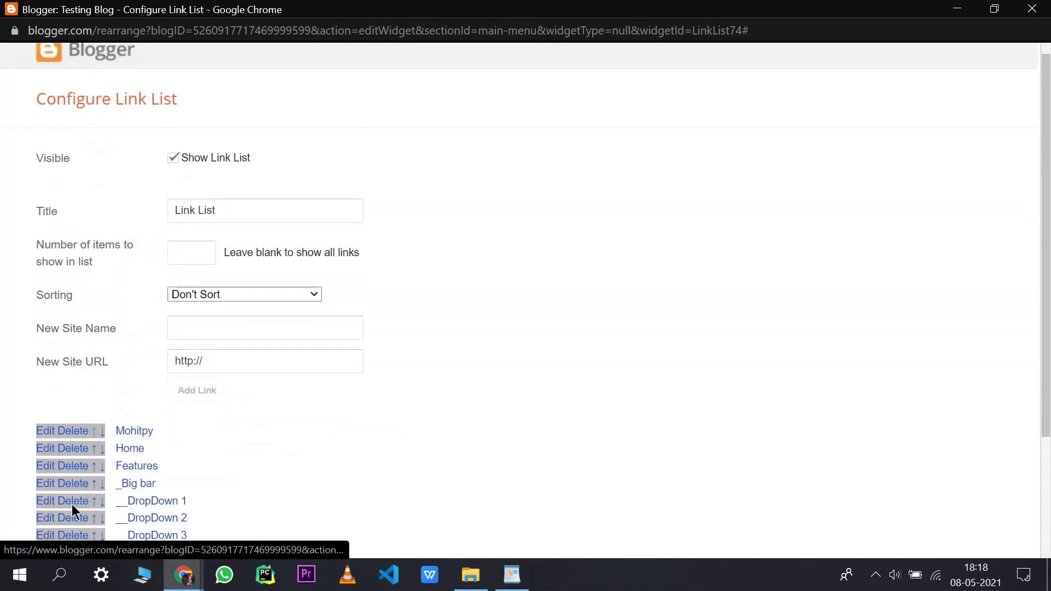
{"action": "scroll", "coordinate": [140, 493], "scroll_direction": "down", "scroll_amount": 4}
{"action": "left_click", "coordinate": [378, 459]}
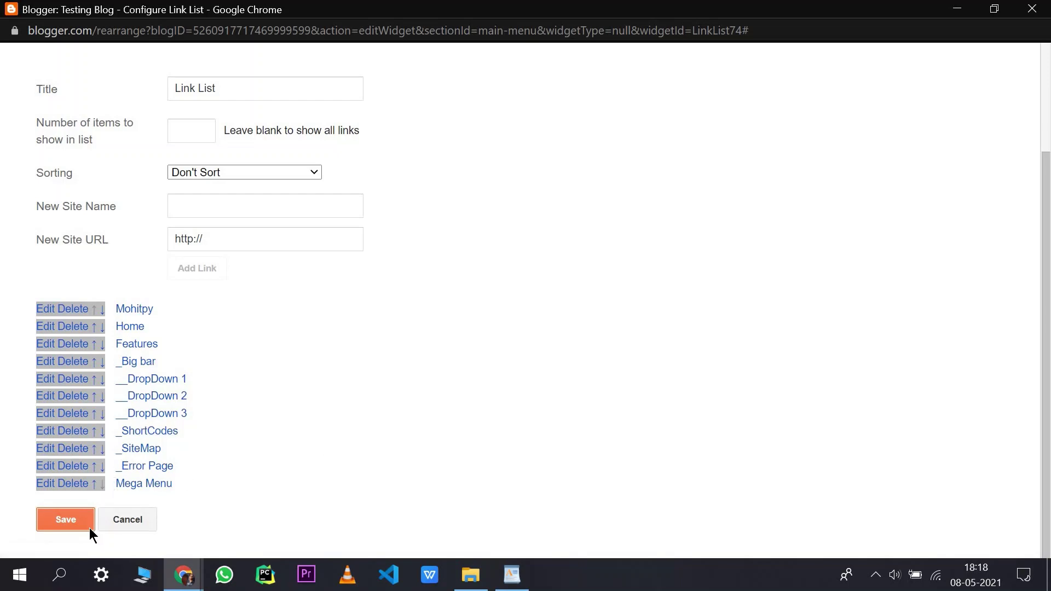
{"action": "left_click", "coordinate": [66, 523]}
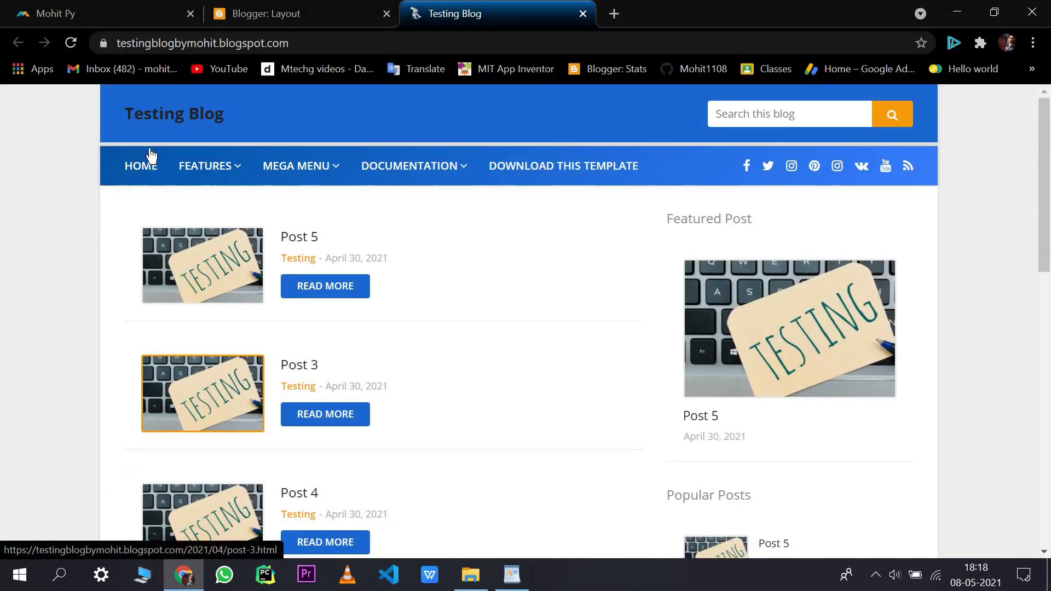
Reload the live blog, check its Features and Mega Menu submenus, and compare the Nav Social area of the layout with the blog
{"action": "left_click", "coordinate": [70, 42]}
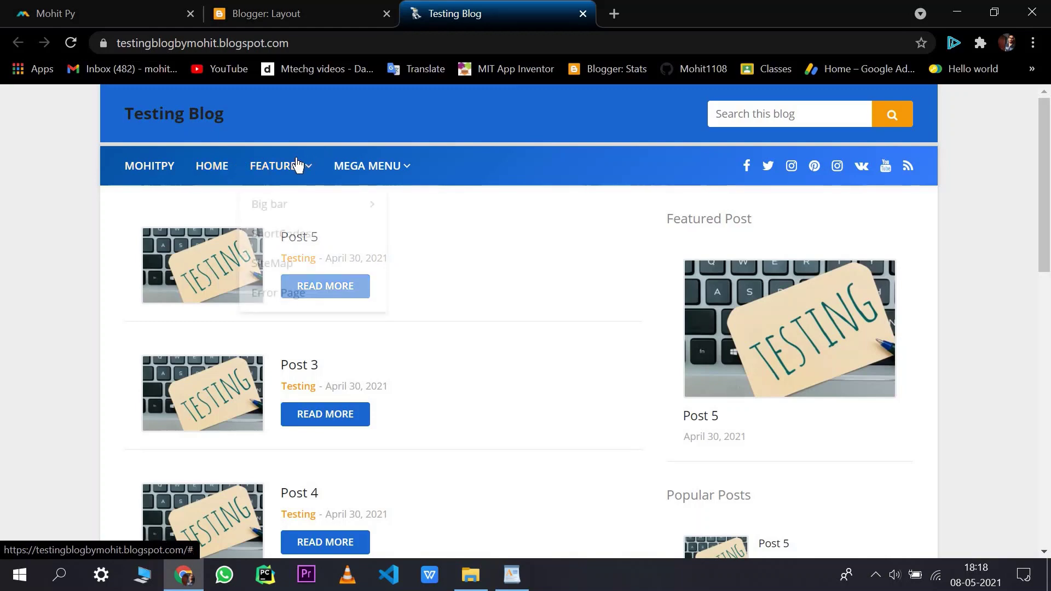
{"action": "mouse_move", "coordinate": [290, 198]}
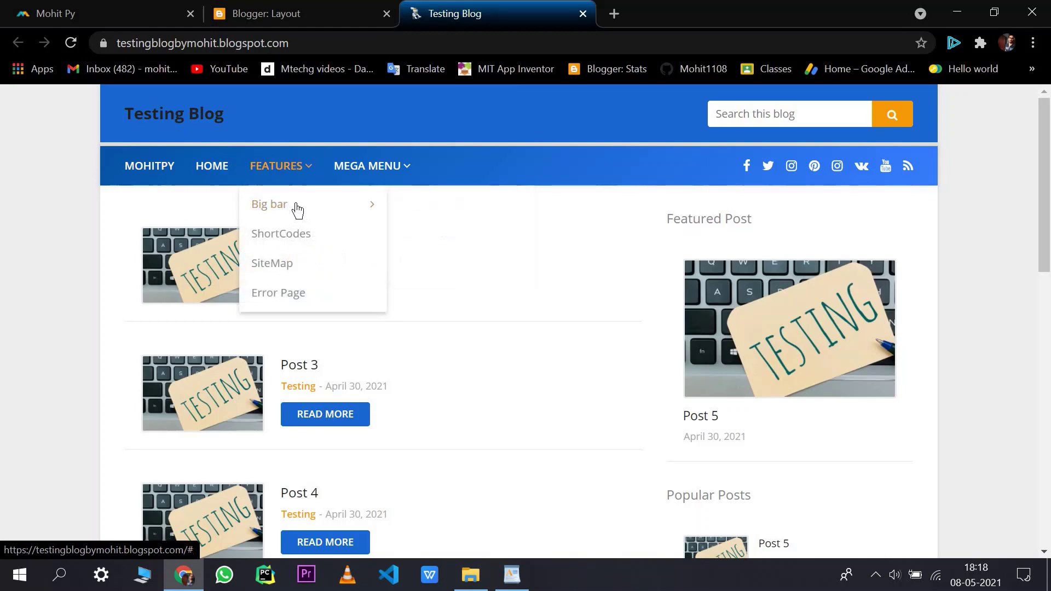
{"action": "mouse_move", "coordinate": [383, 173]}
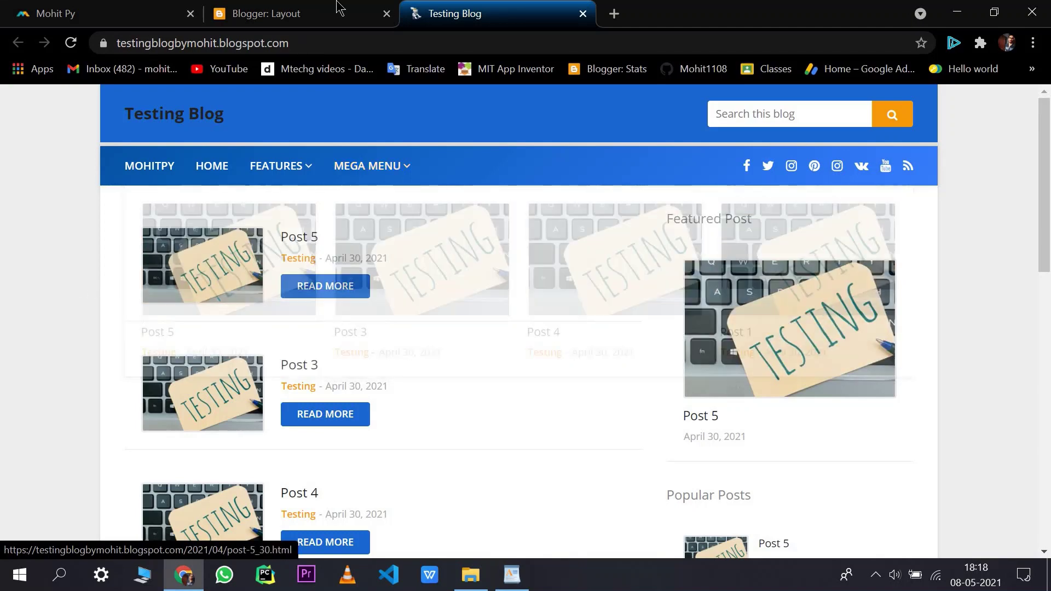
{"action": "left_click", "coordinate": [356, 13]}
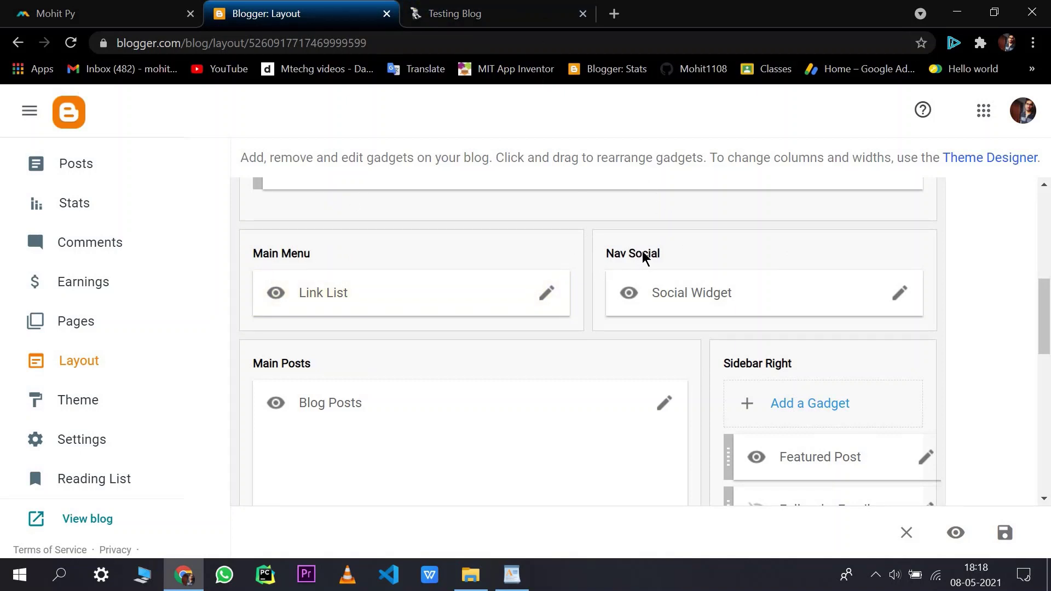
{"action": "key", "text": "ctrl+Tab"}
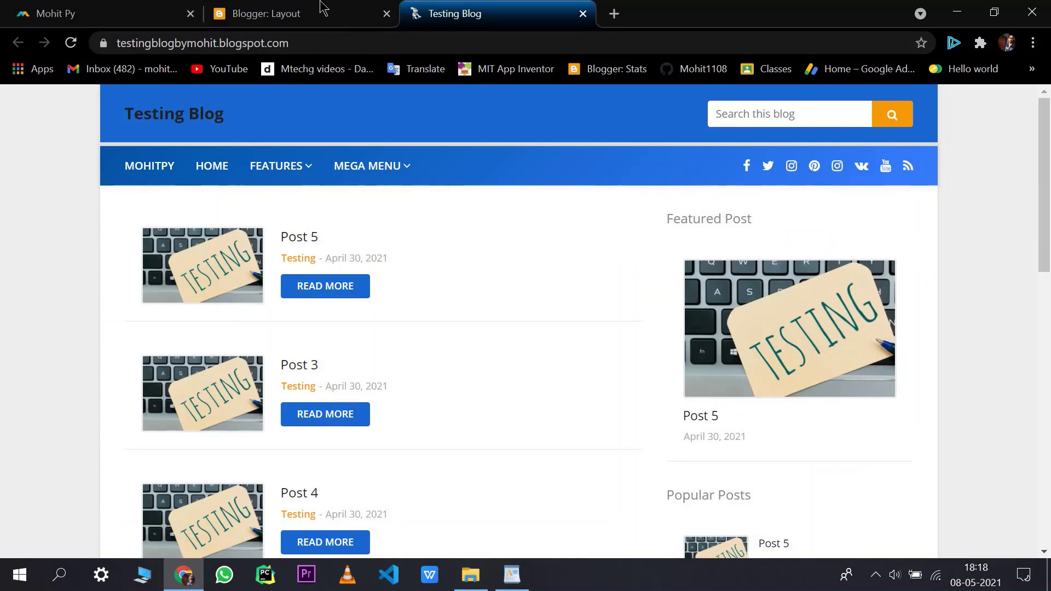
Open the Social Widget's link list configuration in the Nav Social area, maximize it, and open the facebook link for editing
{"action": "key", "text": "ctrl+shift+Tab"}
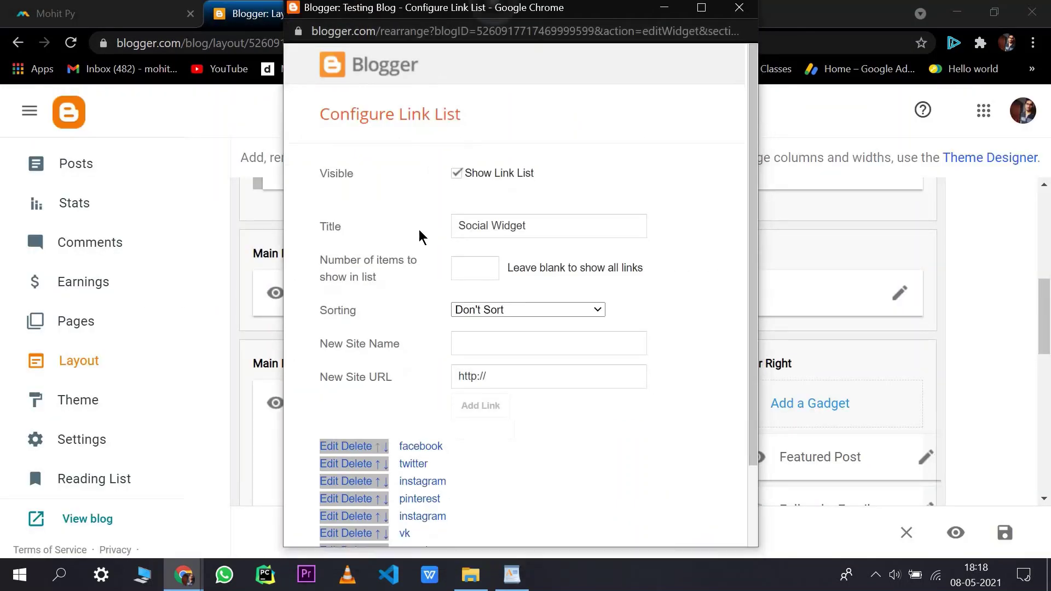
{"action": "key", "text": "super+Up"}
{"action": "scroll", "coordinate": [165, 383], "scroll_direction": "down", "scroll_amount": 2}
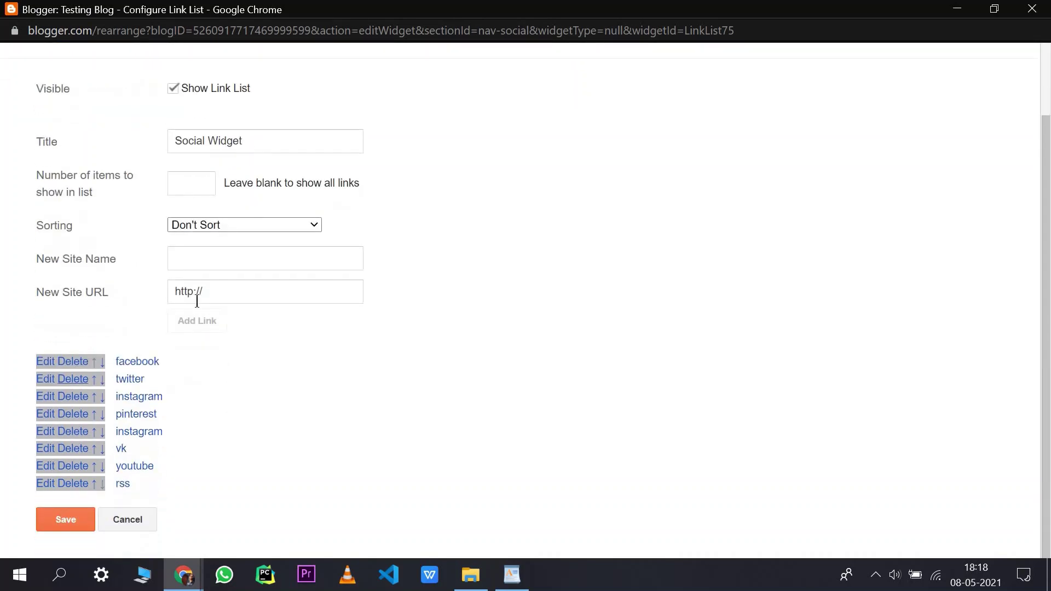
{"action": "left_click", "coordinate": [183, 263]}
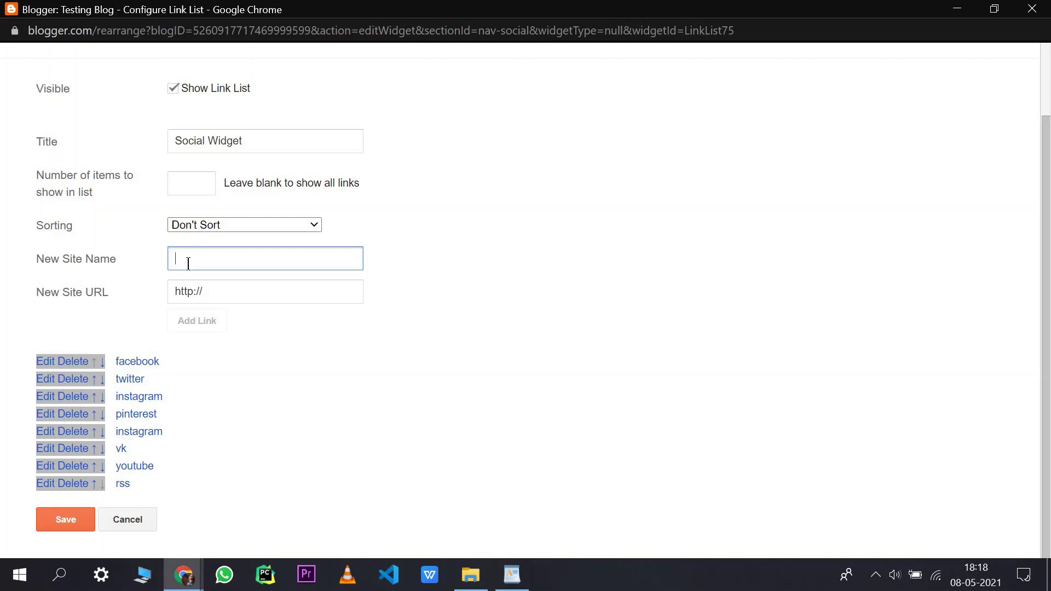
{"action": "left_click", "coordinate": [42, 366]}
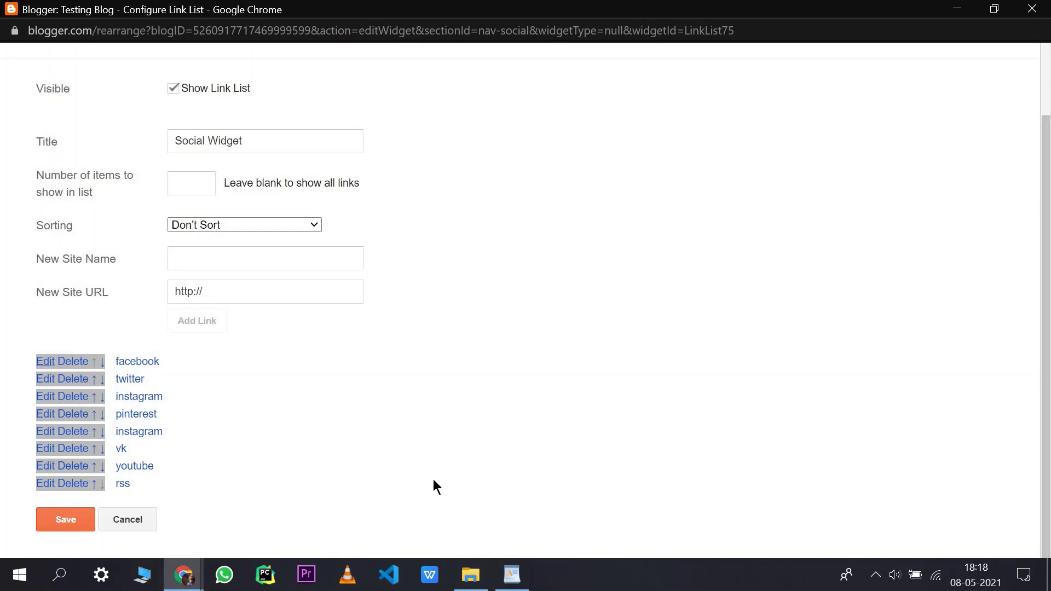
Open the Link document from the Mohitpy themes folder in Word and copy its Instagram profile URL
{"action": "left_click", "coordinate": [472, 574]}
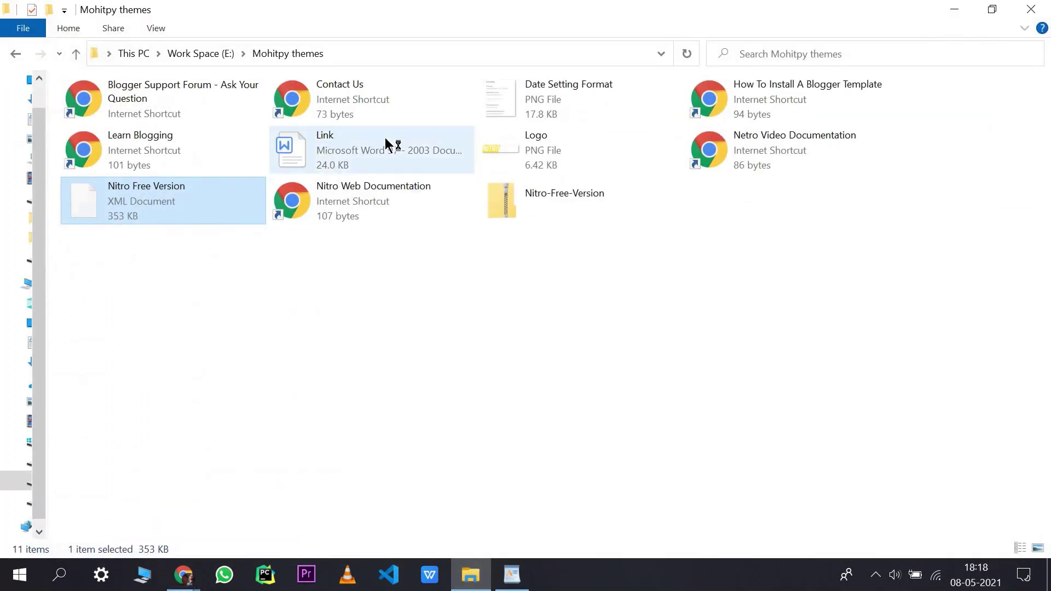
{"action": "double_click", "coordinate": [386, 139]}
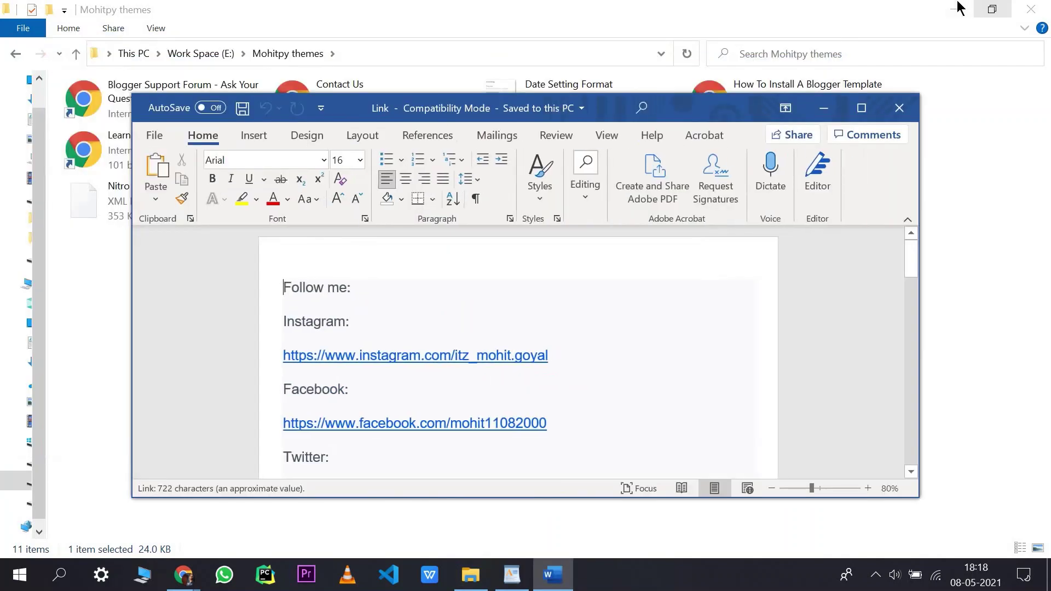
{"action": "left_click", "coordinate": [991, 8]}
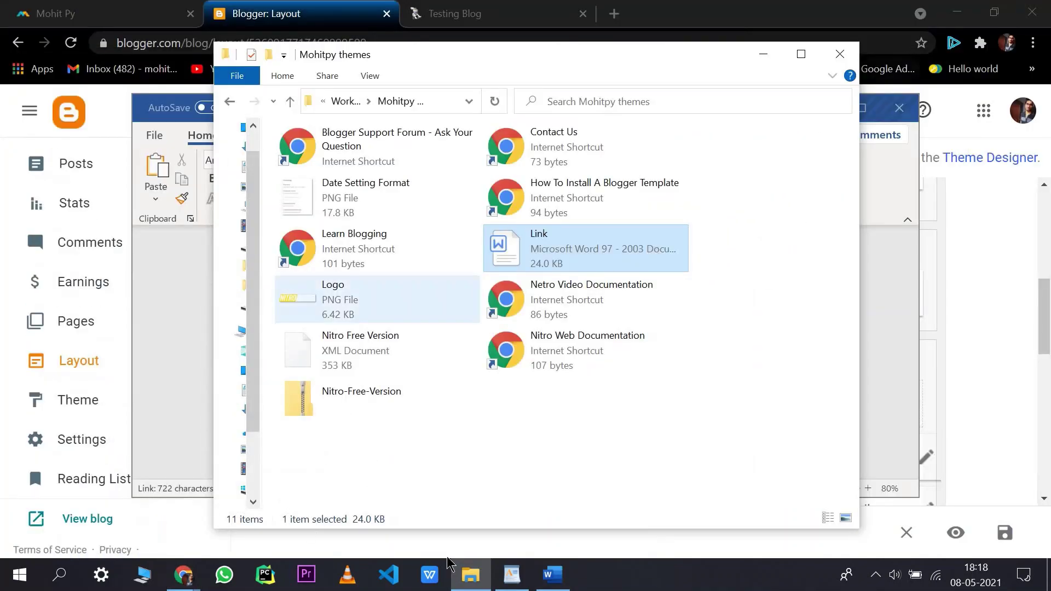
{"action": "double_click", "coordinate": [555, 229]}
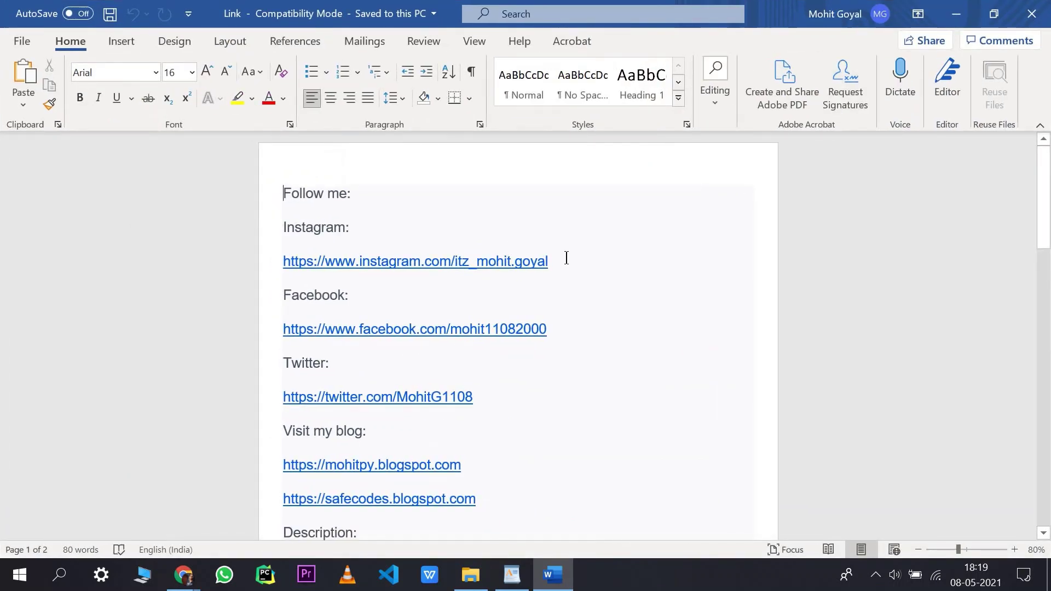
{"action": "triple_click", "coordinate": [483, 272]}
{"action": "key", "text": "ctrl+c"}
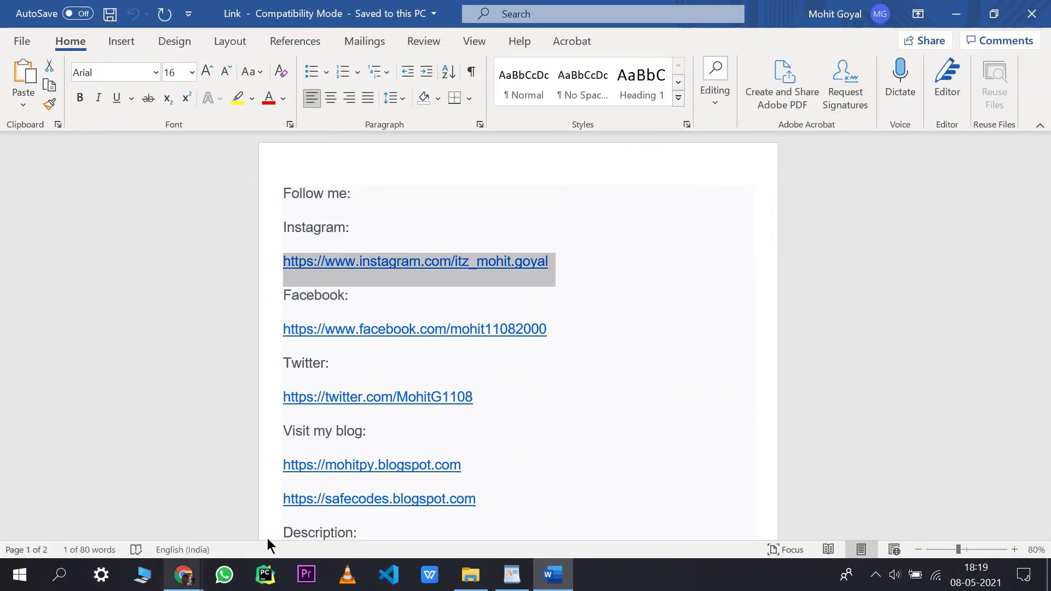
Return to the Social Widget configuration in Chrome and replace the first instagram link's URL with the copied profile URL
{"action": "left_click", "coordinate": [110, 446]}
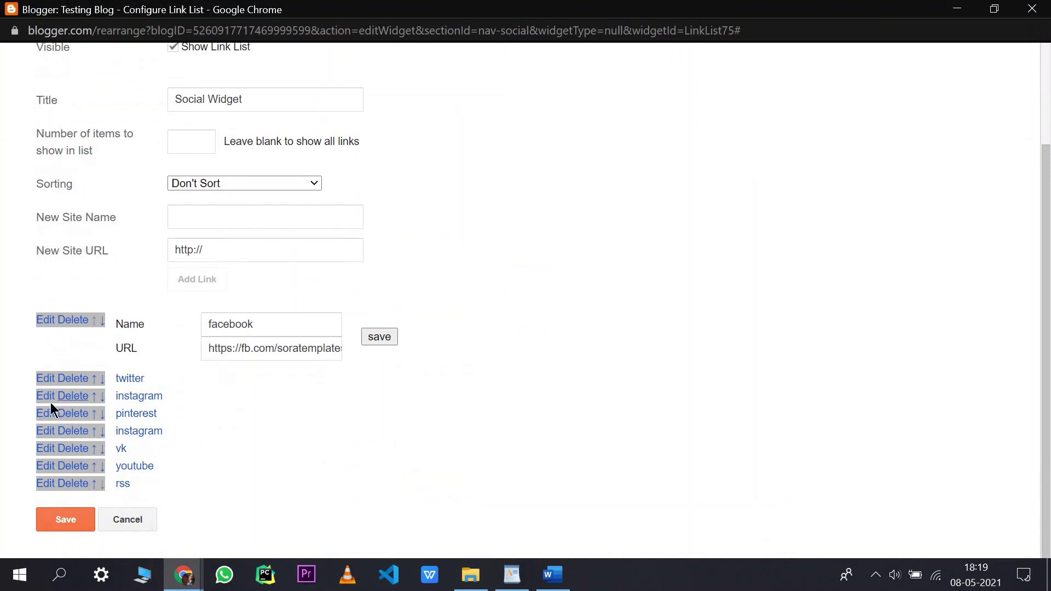
{"action": "left_click", "coordinate": [51, 400]}
{"action": "double_click", "coordinate": [271, 387]}
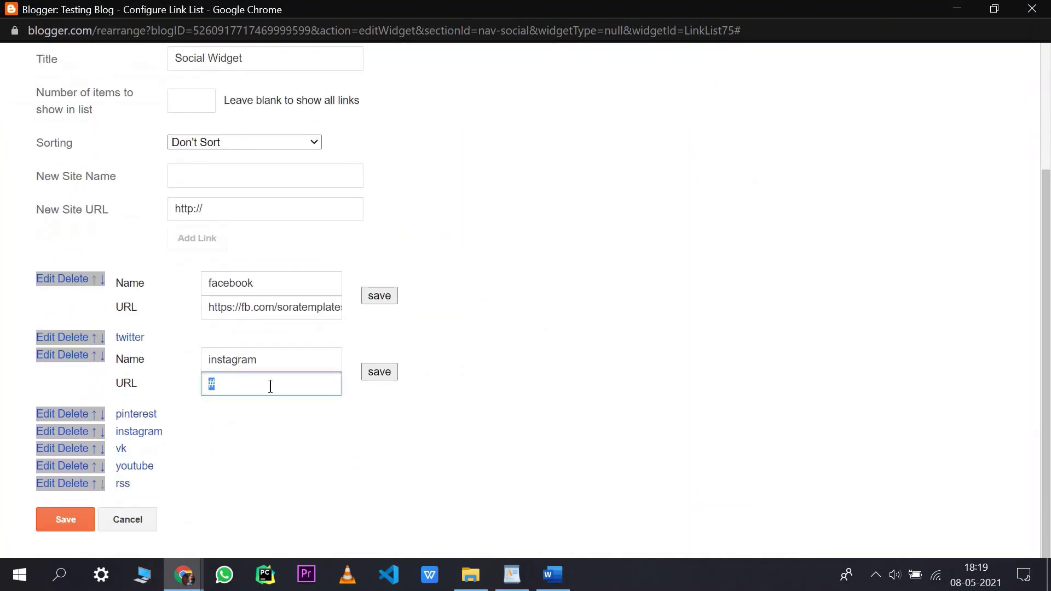
{"action": "key", "text": "ctrl+v"}
Replace the URLs of the facebook and twitter links with the copied Instagram profile URL
{"action": "left_click", "coordinate": [270, 307]}
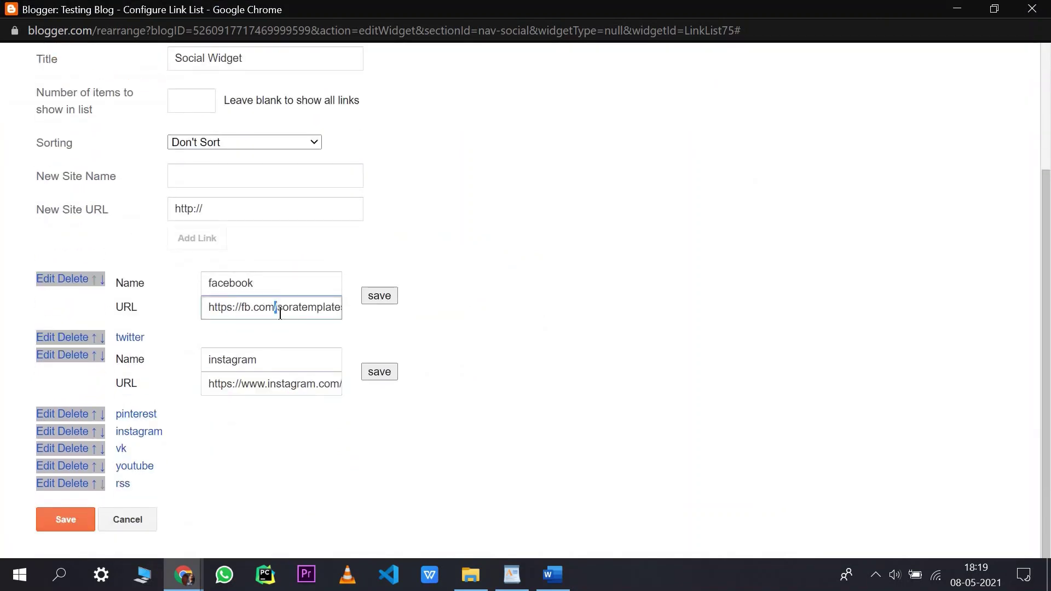
{"action": "key", "text": "ctrl+a"}
{"action": "key", "text": "ctrl+v"}
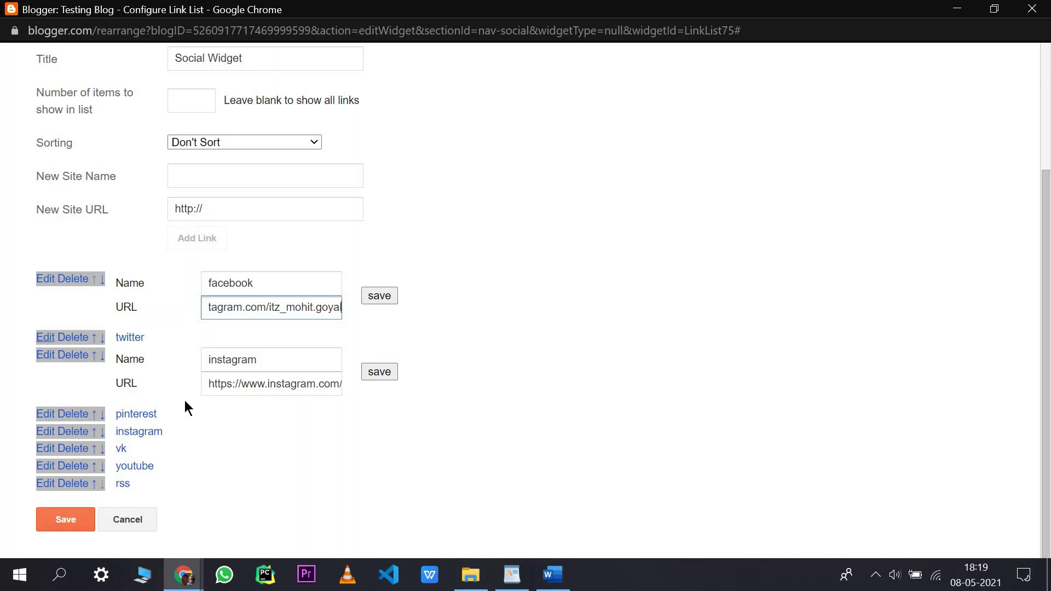
{"action": "left_click", "coordinate": [45, 337]}
{"action": "double_click", "coordinate": [258, 325]}
{"action": "key", "text": "ctrl+v"}
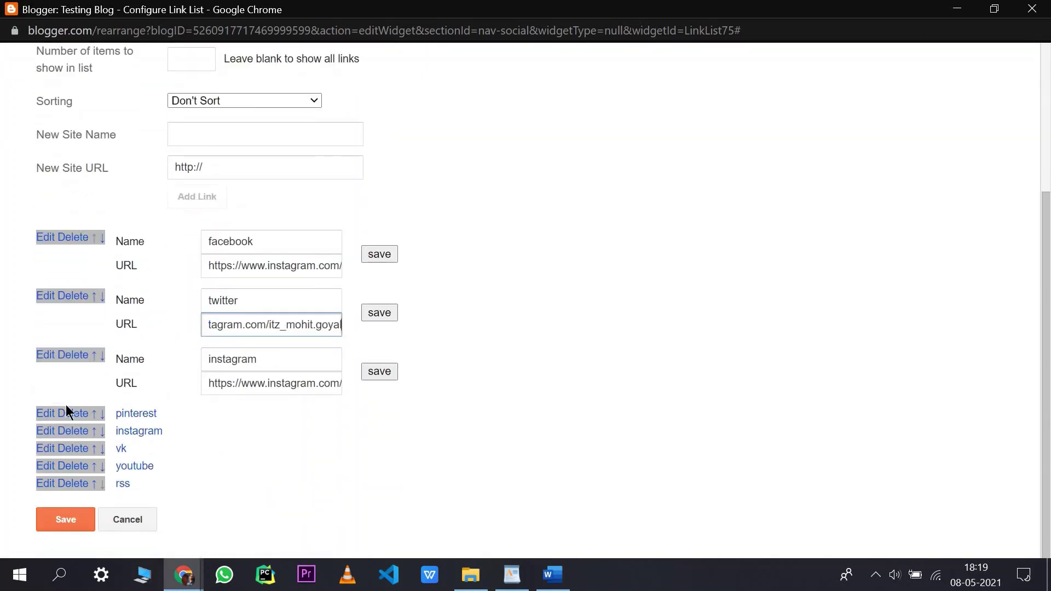
Set the URLs of the pinterest link and the second instagram link to the copied Instagram profile URL
{"action": "left_click", "coordinate": [45, 419]}
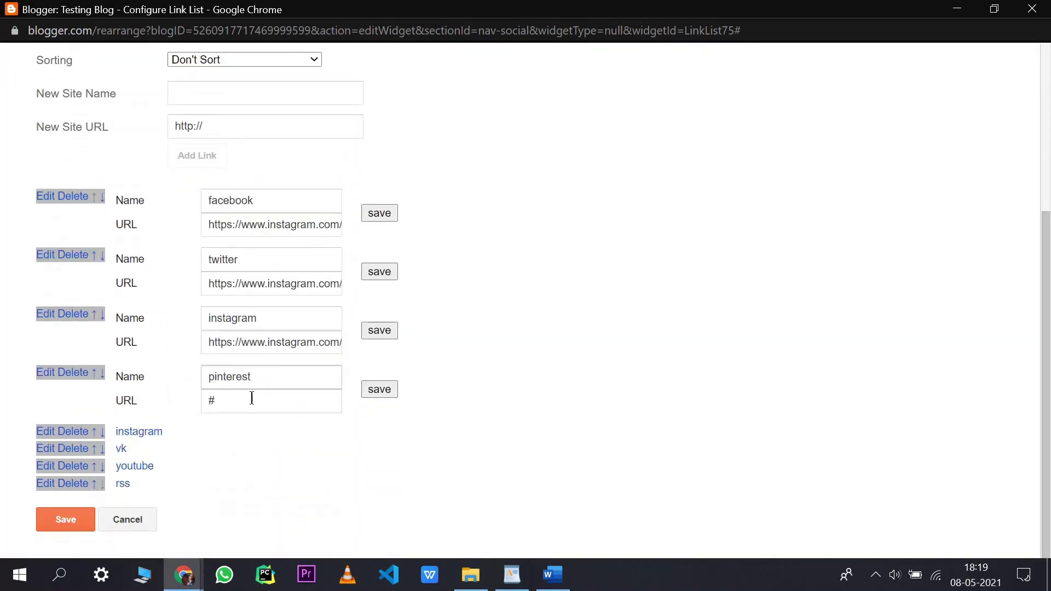
{"action": "double_click", "coordinate": [252, 400]}
{"action": "key", "text": "ctrl+v"}
{"action": "left_click", "coordinate": [46, 431]}
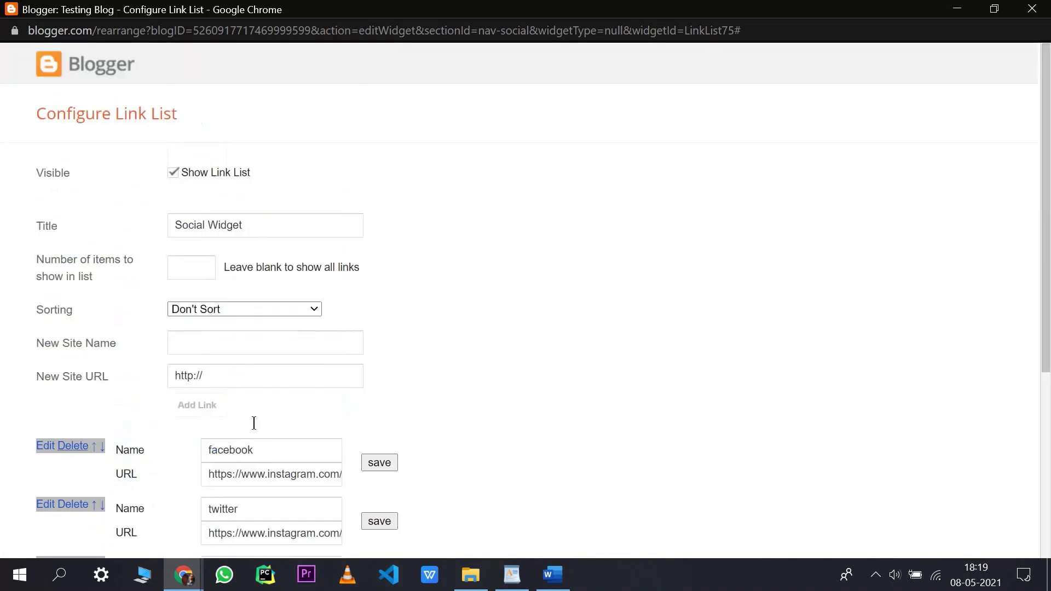
{"action": "double_click", "coordinate": [254, 418]}
{"action": "key", "text": "ctrl+v"}
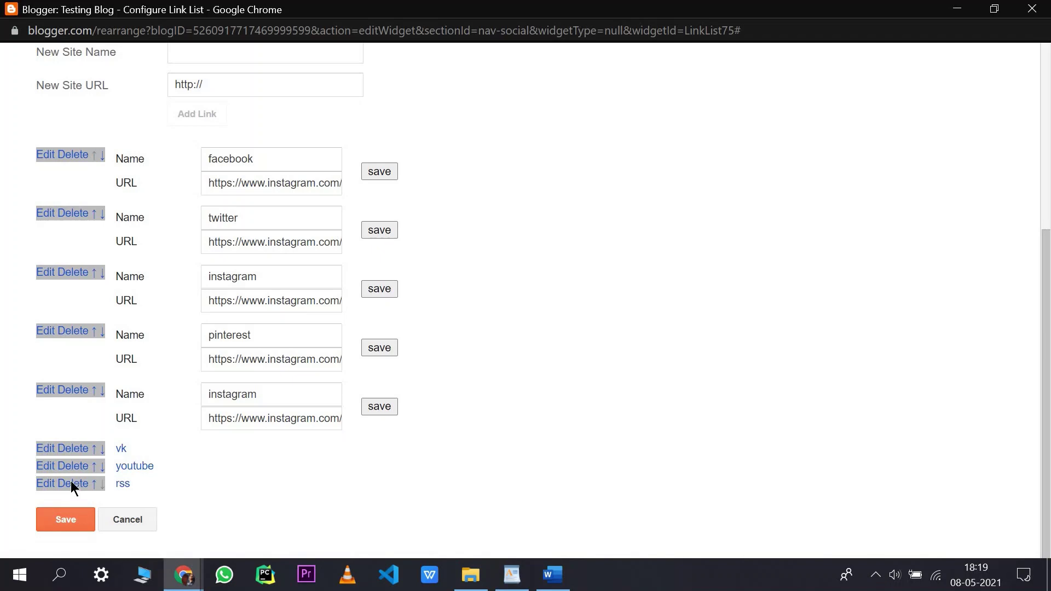
Delete the rss, youtube and vk links from the Social Widget and save its configuration
{"action": "left_click", "coordinate": [70, 482]}
{"action": "scroll", "coordinate": [70, 493], "scroll_direction": "down", "scroll_amount": 5}
{"action": "left_click", "coordinate": [73, 482]}
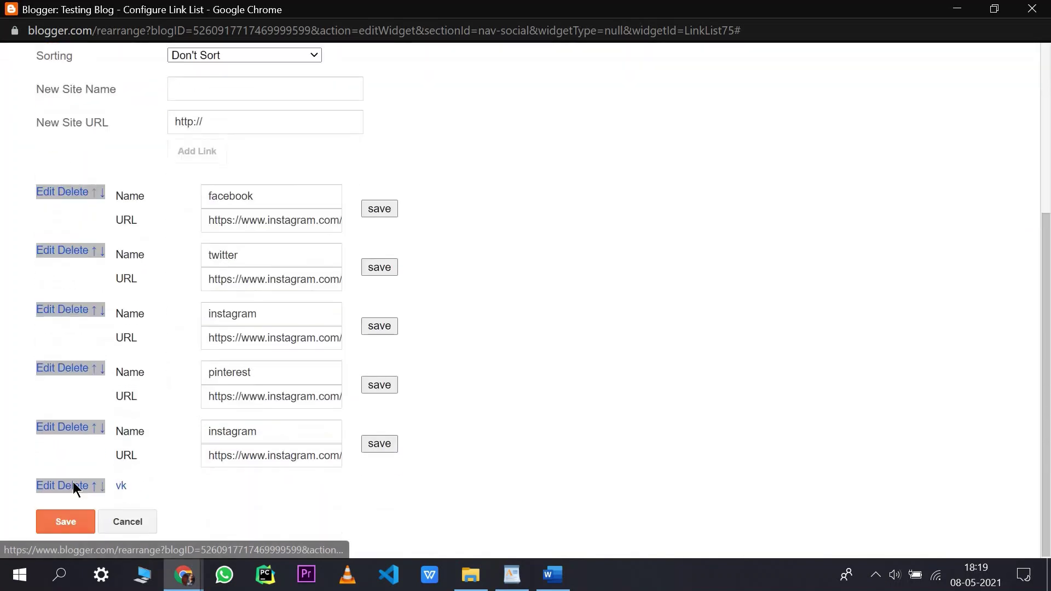
{"action": "scroll", "coordinate": [93, 479], "scroll_direction": "down", "scroll_amount": 4}
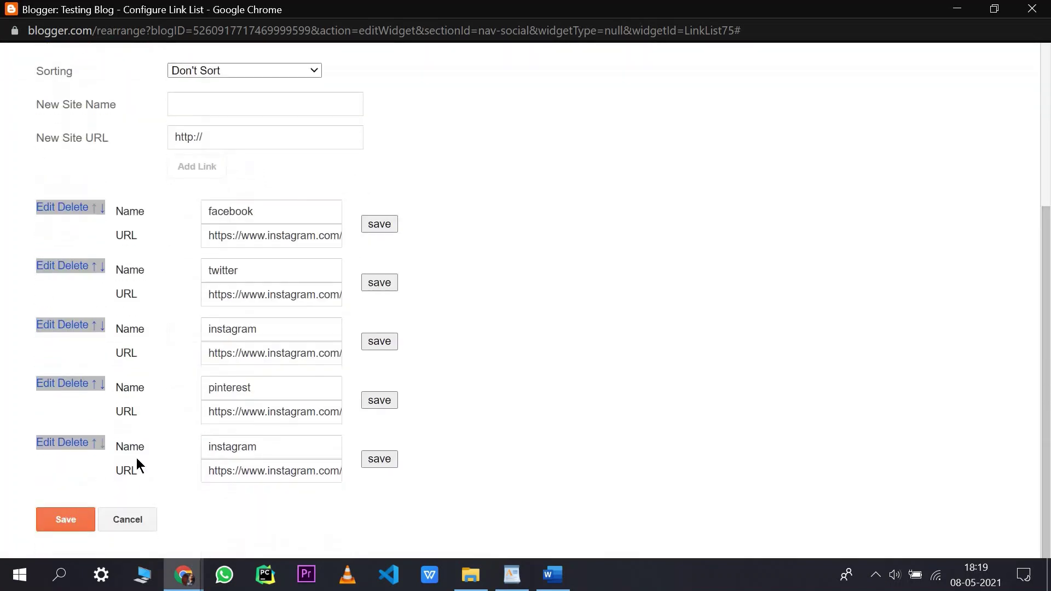
{"action": "left_click", "coordinate": [60, 524]}
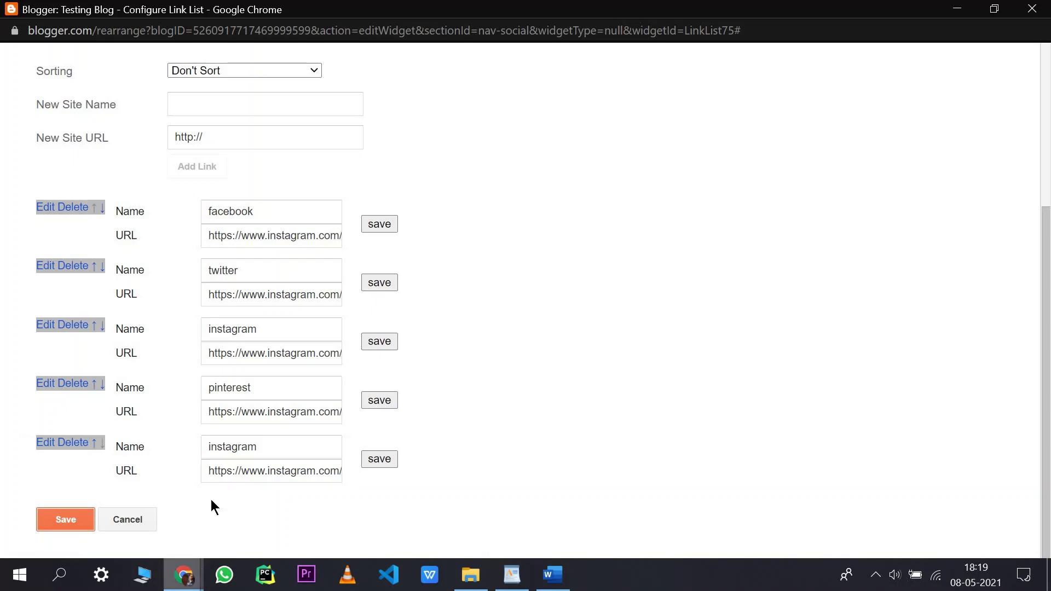
Check the social icons on the live Testing Blog by opening the facebook icon's link, and close the Instagram page
{"action": "left_click", "coordinate": [185, 574]}
{"action": "left_click", "coordinate": [182, 571]}
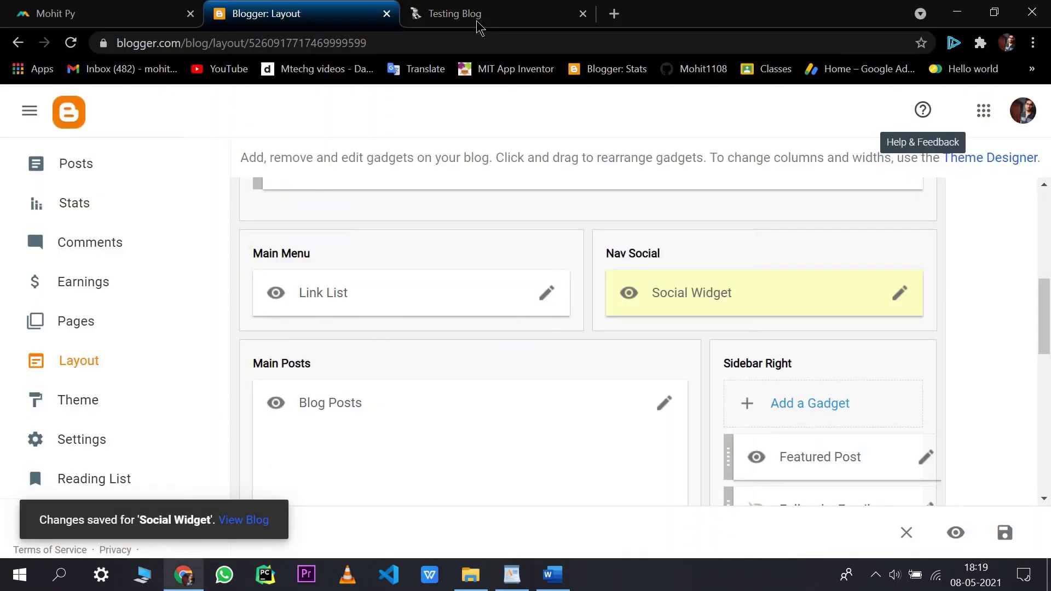
{"action": "left_click", "coordinate": [484, 12]}
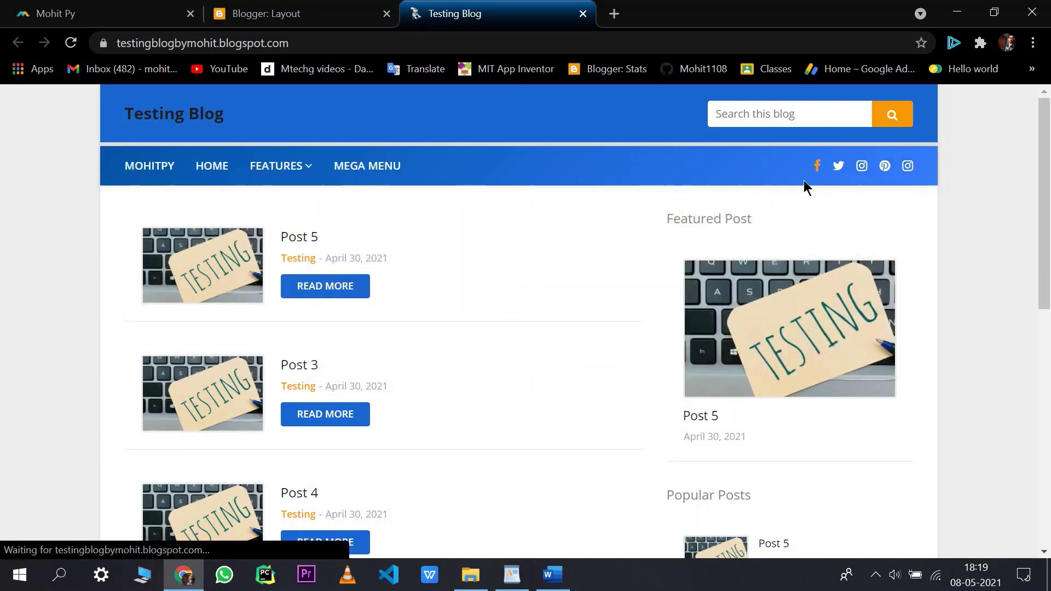
{"action": "left_click", "coordinate": [816, 169]}
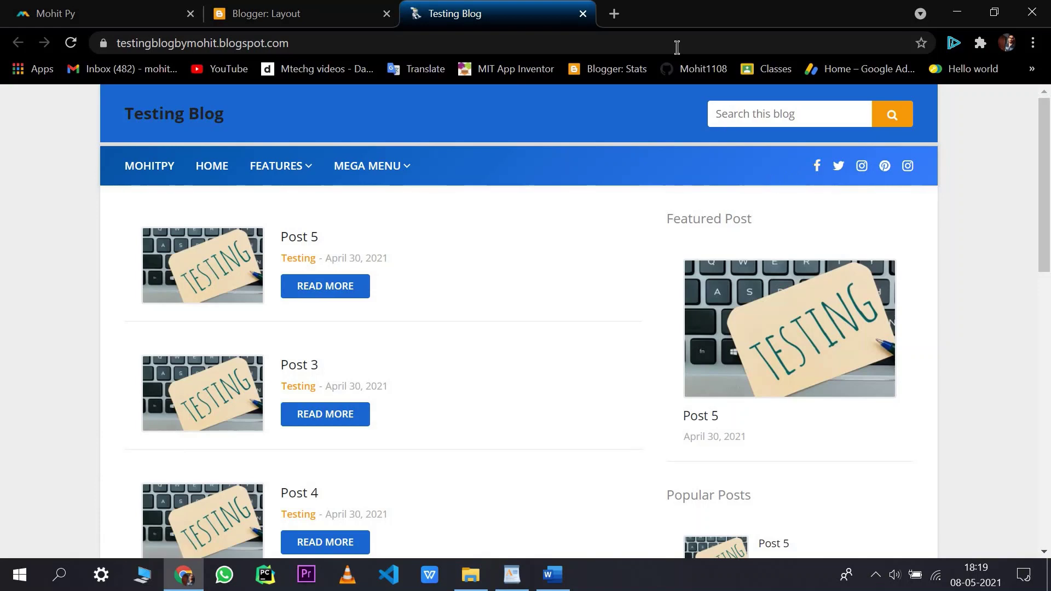
{"action": "left_click", "coordinate": [547, 7]}
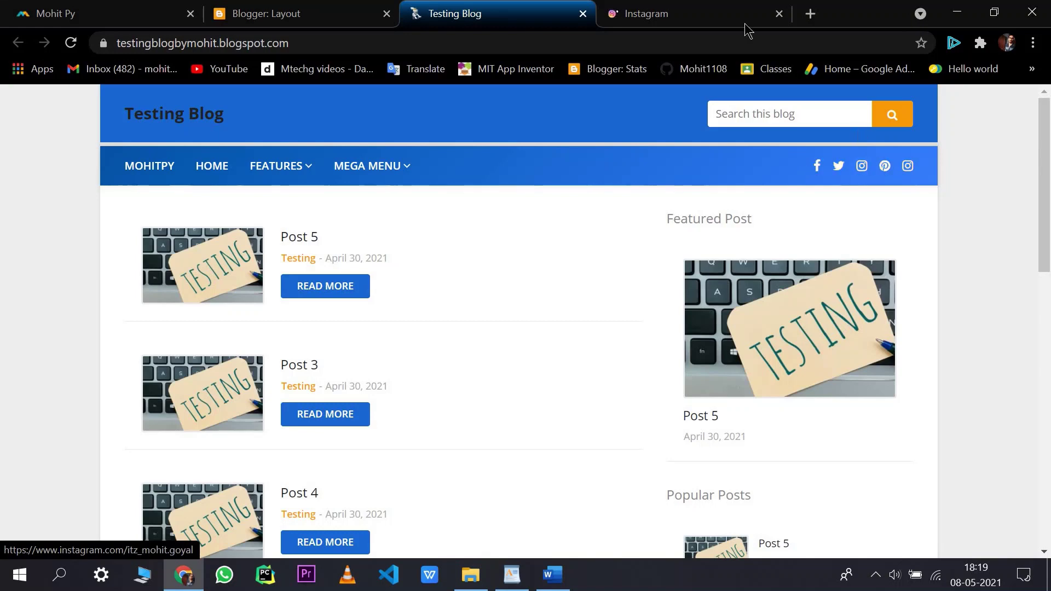
{"action": "left_click", "coordinate": [775, 19]}
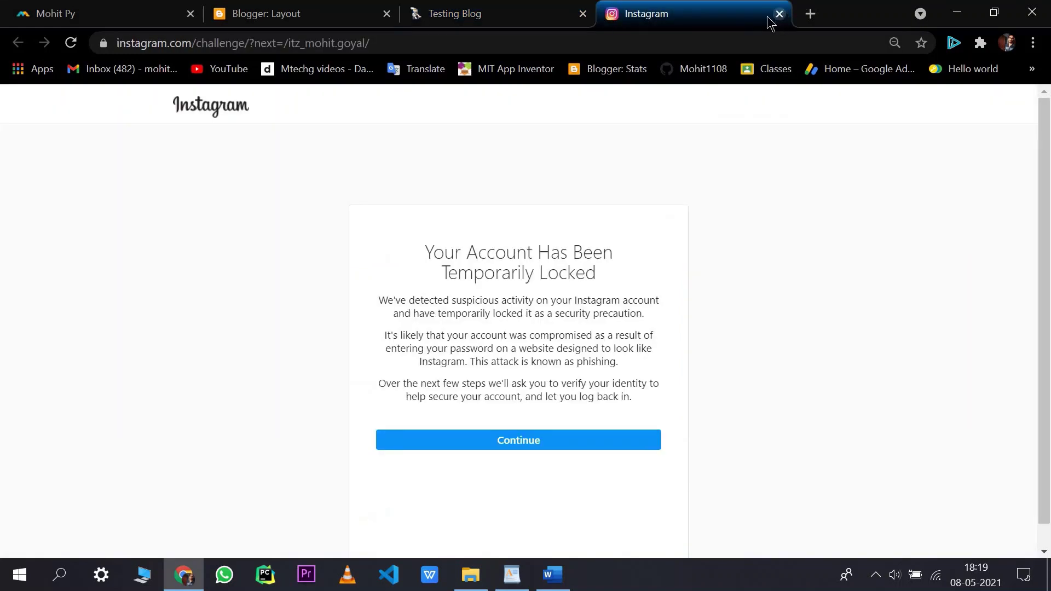
{"action": "left_click", "coordinate": [780, 14]}
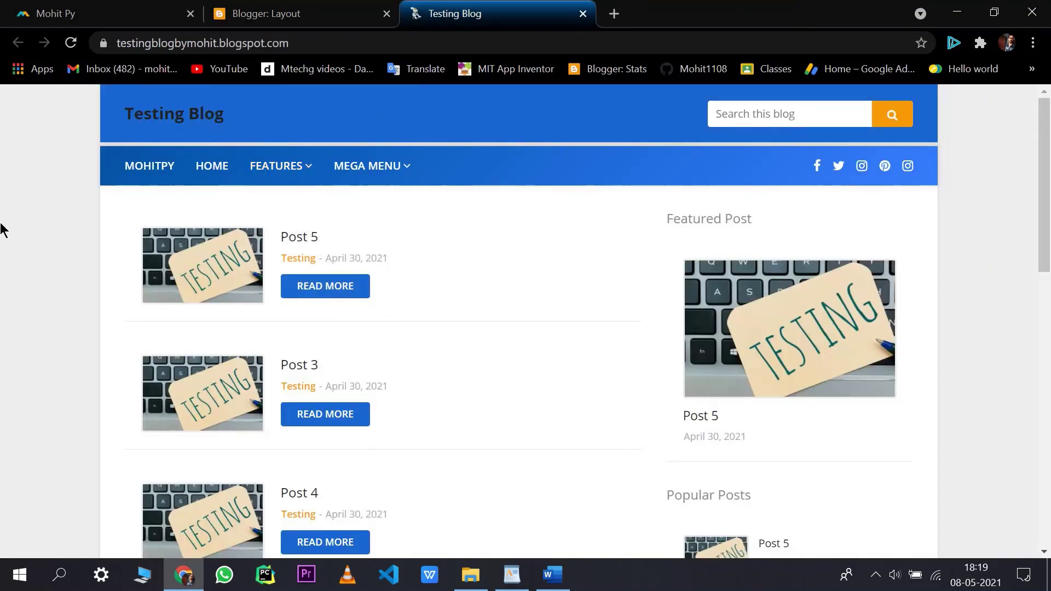
Return to the Layout page, open the Blog Posts configuration and set the number of posts on the main page to 6
{"action": "scroll", "coordinate": [3, 230], "scroll_direction": "down", "scroll_amount": 3}
{"action": "scroll", "coordinate": [3, 230], "scroll_direction": "up", "scroll_amount": 3}
{"action": "left_click", "coordinate": [266, 13]}
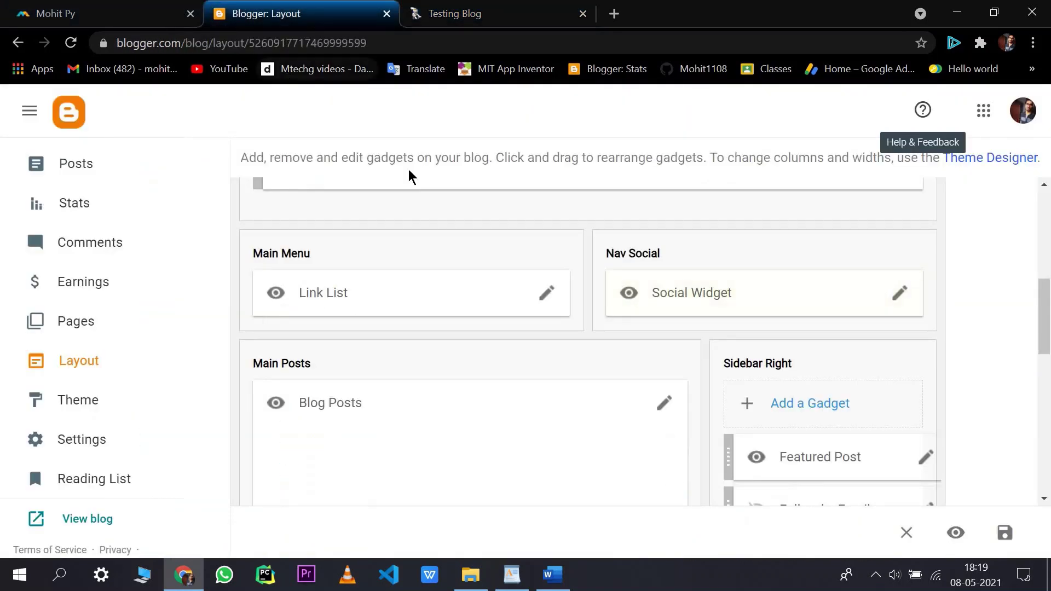
{"action": "scroll", "coordinate": [533, 250], "scroll_direction": "down", "scroll_amount": 3}
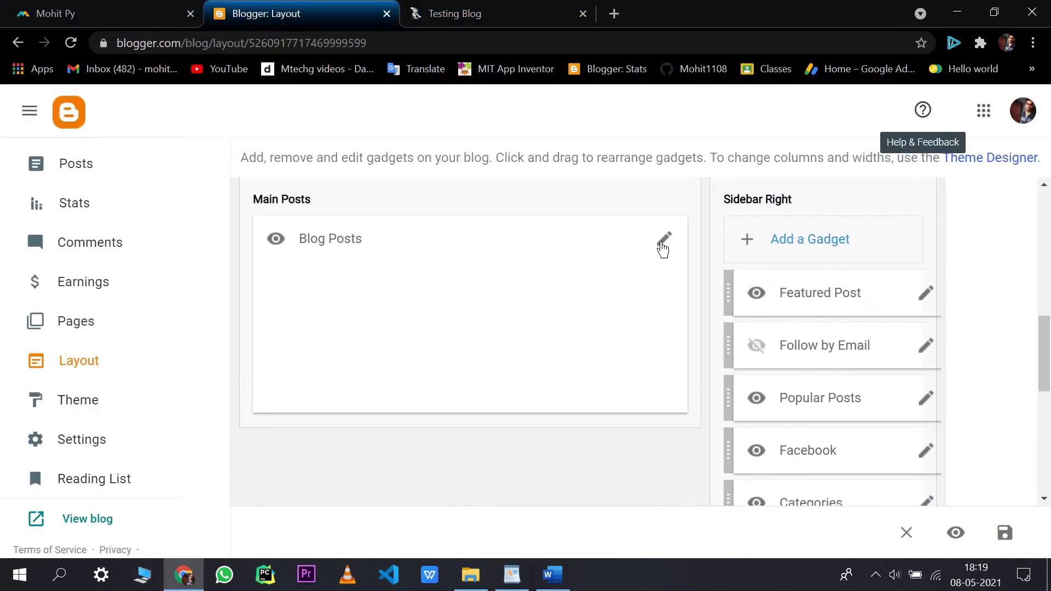
{"action": "left_click", "coordinate": [665, 238]}
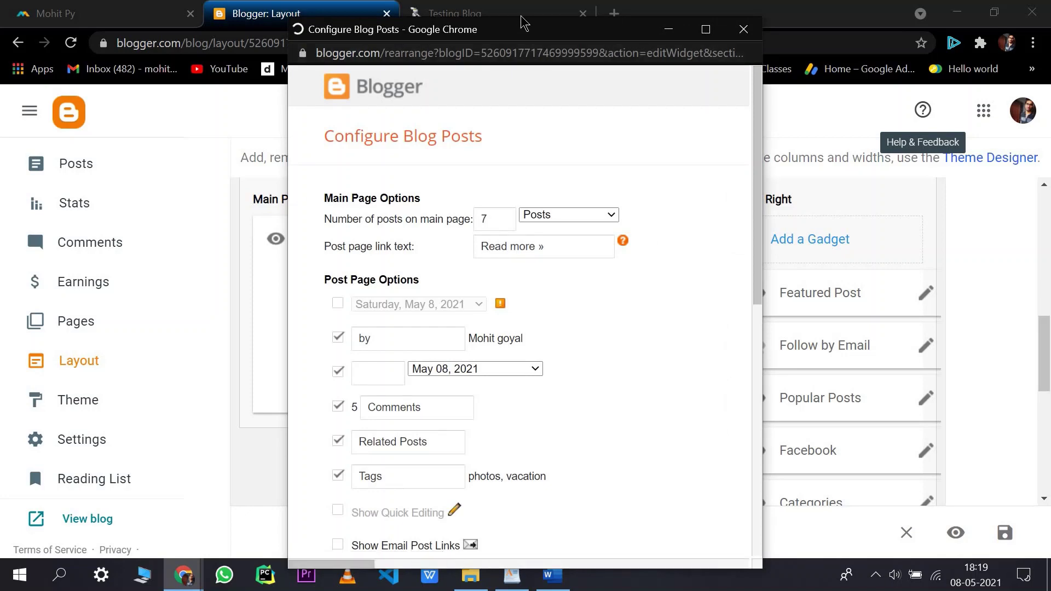
{"action": "left_click", "coordinate": [477, 206]}
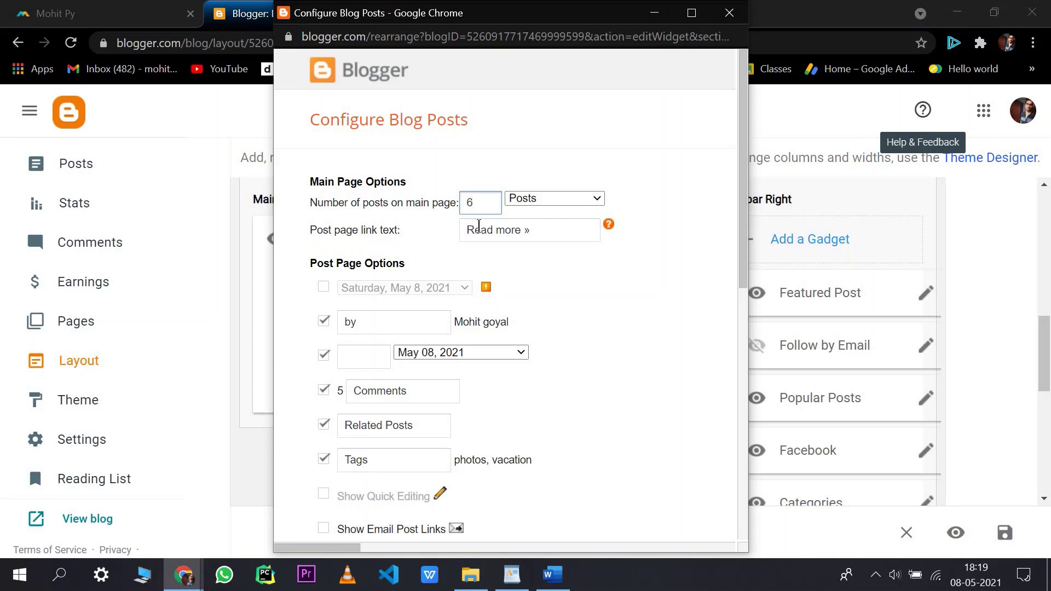
Compare the post page link text in the Blog Posts configuration with the Read More buttons on the live blog
{"action": "left_click", "coordinate": [487, 230]}
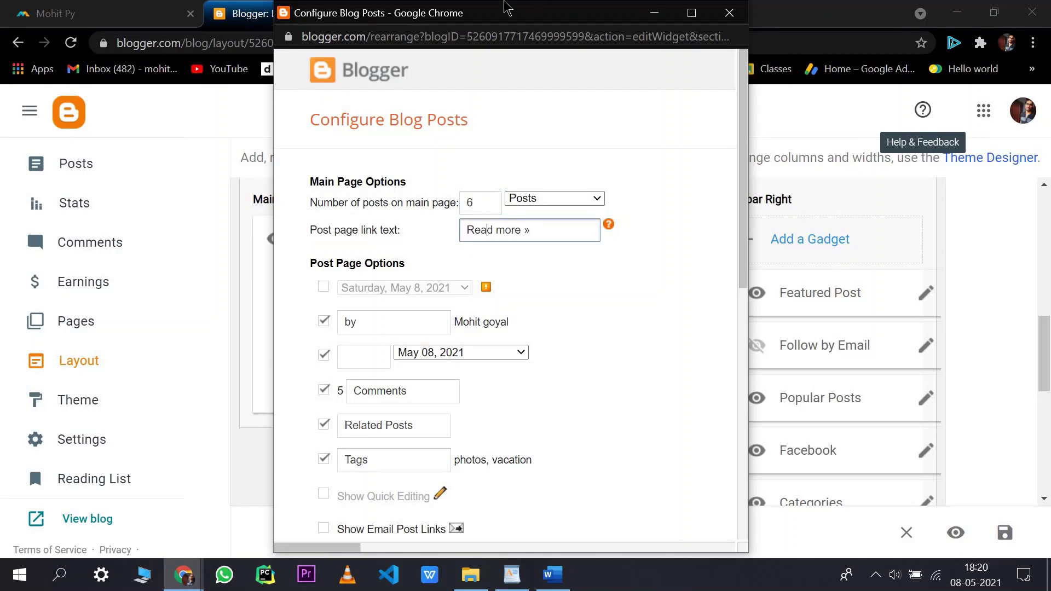
{"action": "left_click", "coordinate": [506, 7]}
{"action": "scroll", "coordinate": [383, 208], "scroll_direction": "down", "scroll_amount": 3}
{"action": "scroll", "coordinate": [329, 233], "scroll_direction": "up", "scroll_amount": 3}
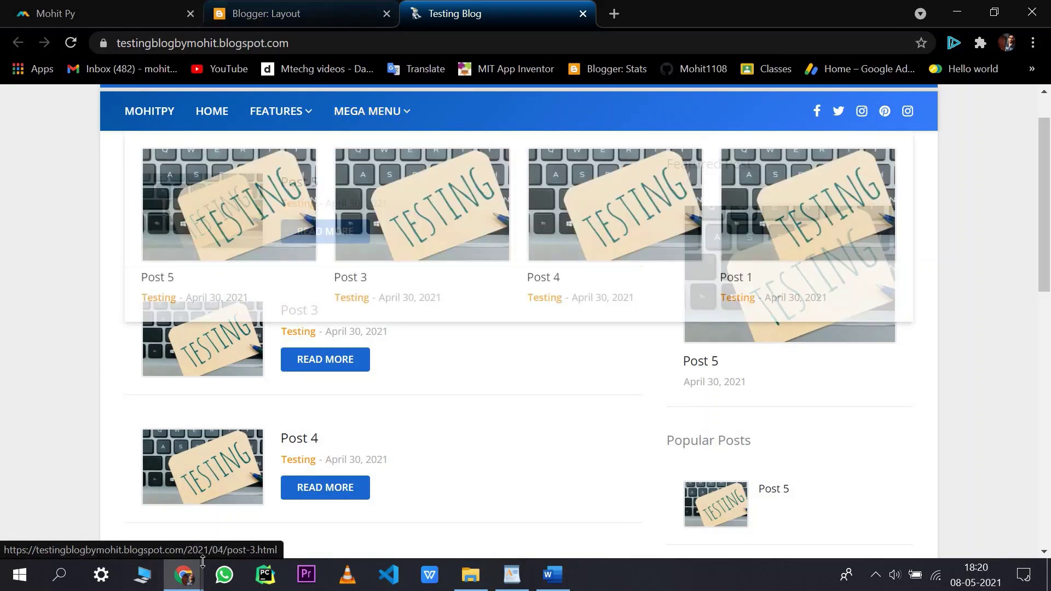
{"action": "mouse_move", "coordinate": [183, 575]}
{"action": "left_click", "coordinate": [287, 492]}
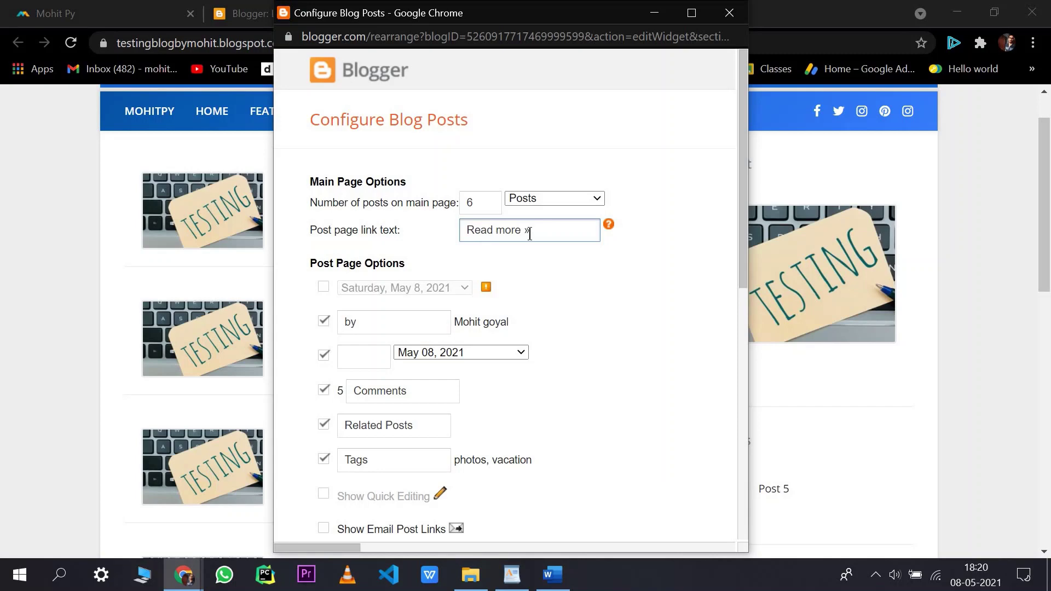
{"action": "left_click_drag", "start_coordinate": [529, 232], "coordinate": [396, 288]}
Review the Post Page Options of the Blog Posts gadget, including author, date, comments, related posts and tags
{"action": "scroll", "coordinate": [395, 288], "scroll_direction": "down", "scroll_amount": 2}
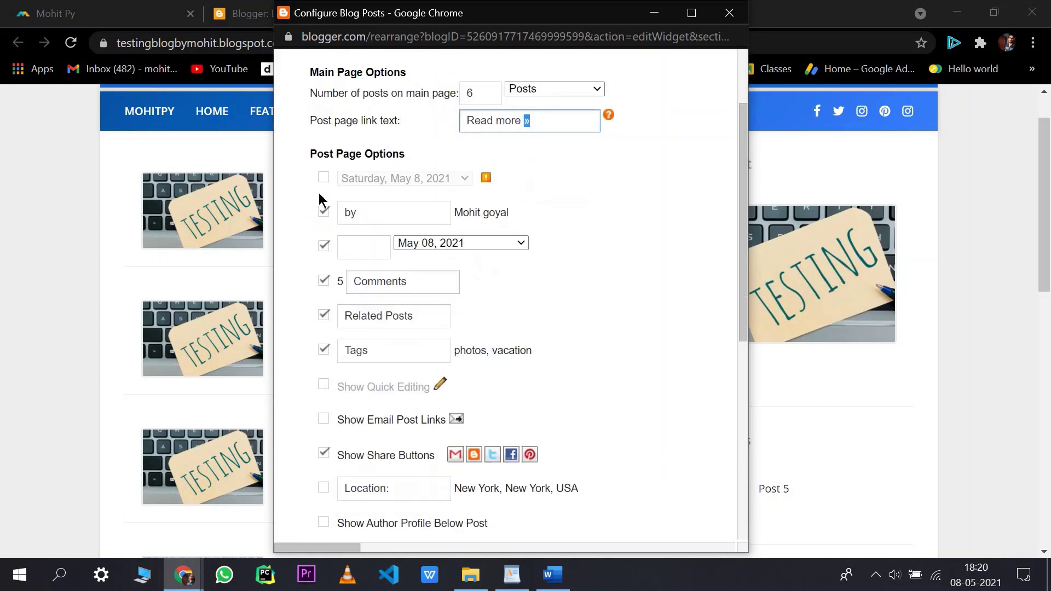
{"action": "left_click", "coordinate": [331, 158]}
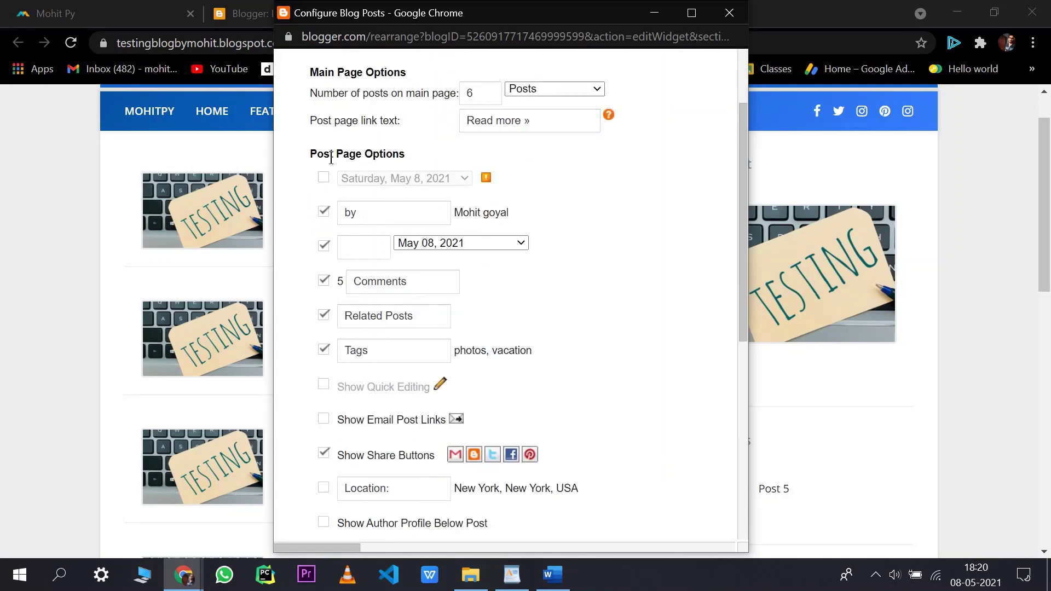
{"action": "key", "text": "shift+ctrl+Right"}
{"action": "key", "text": "shift+ctrl+Left"}
{"action": "key", "text": "shift+ctrl+Right"}
{"action": "left_click", "coordinate": [324, 211]}
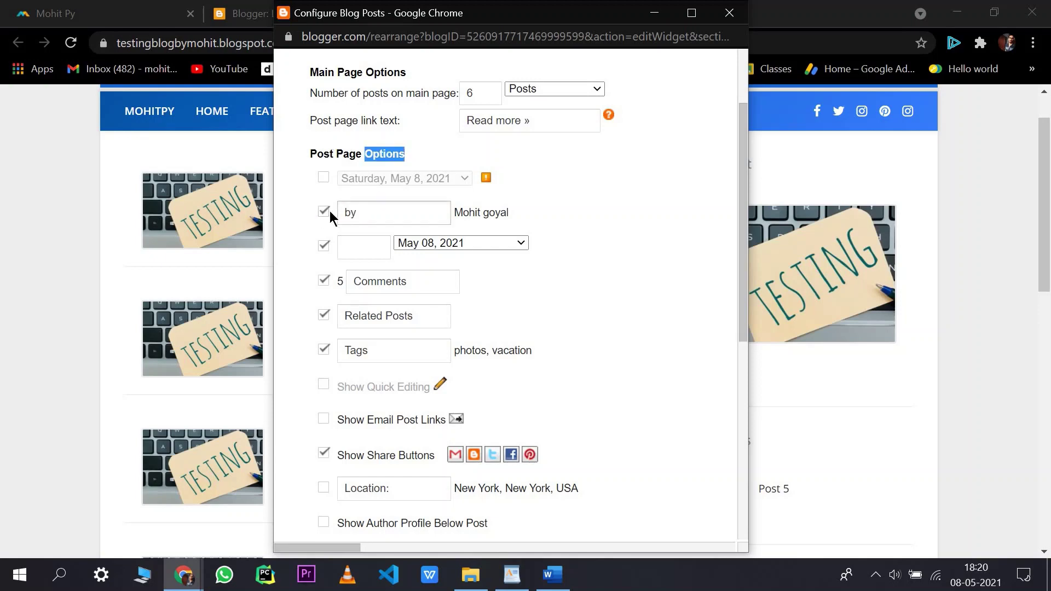
{"action": "left_click", "coordinate": [324, 211]}
{"action": "triple_click", "coordinate": [486, 211]}
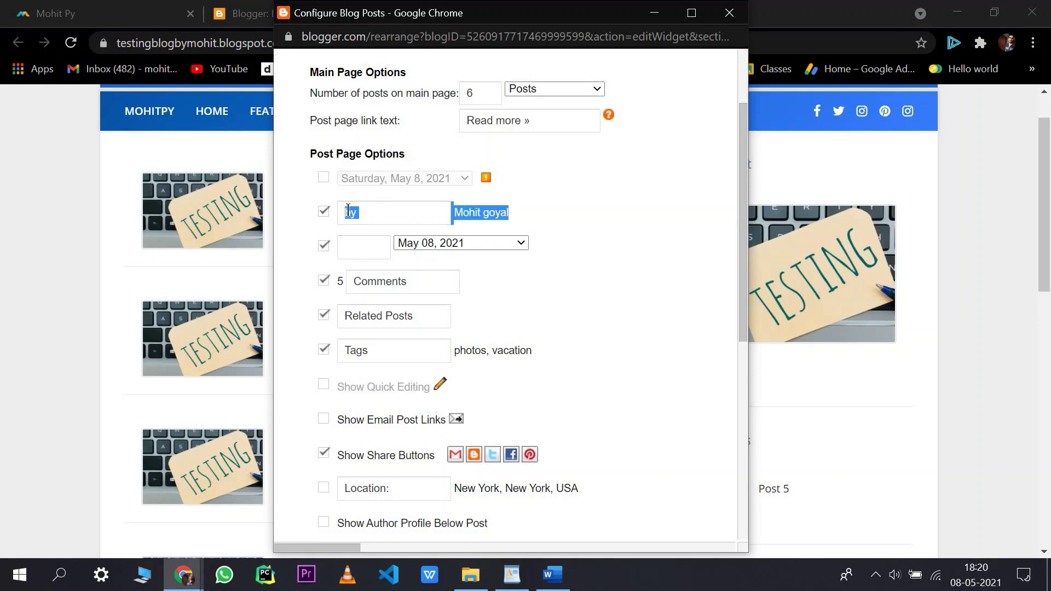
{"action": "left_click", "coordinate": [364, 230]}
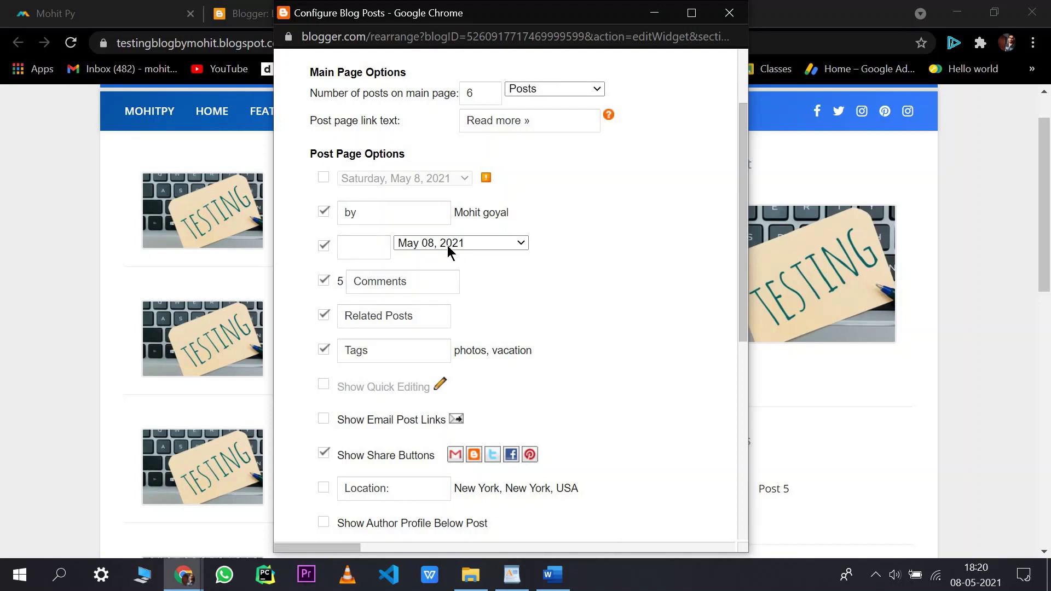
{"action": "scroll", "coordinate": [346, 236], "scroll_direction": "down", "scroll_amount": 1}
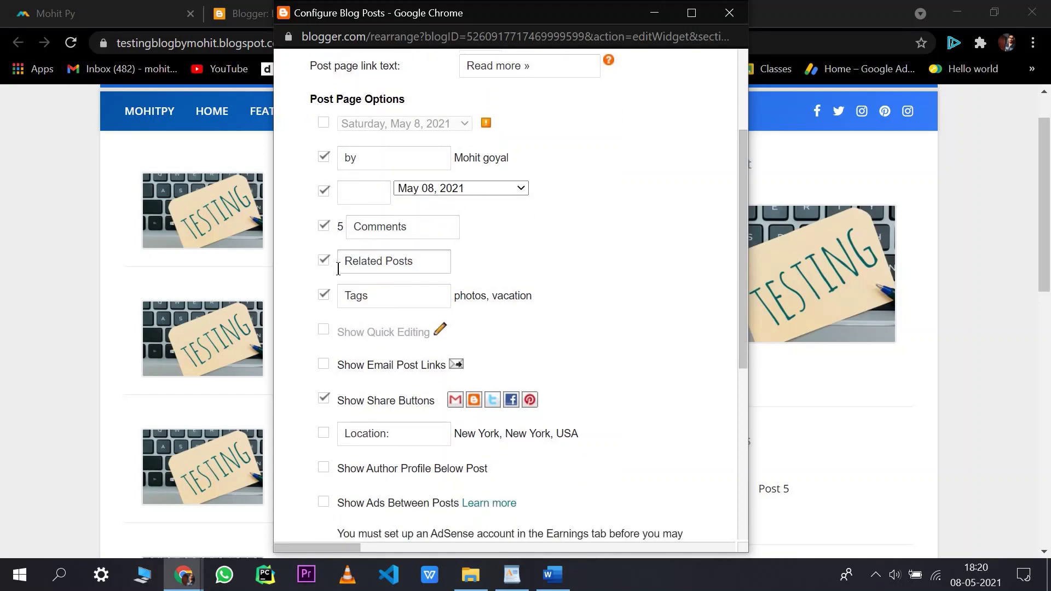
{"action": "scroll", "coordinate": [350, 268], "scroll_direction": "down", "scroll_amount": 2}
{"action": "scroll", "coordinate": [356, 229], "scroll_direction": "down", "scroll_amount": 1}
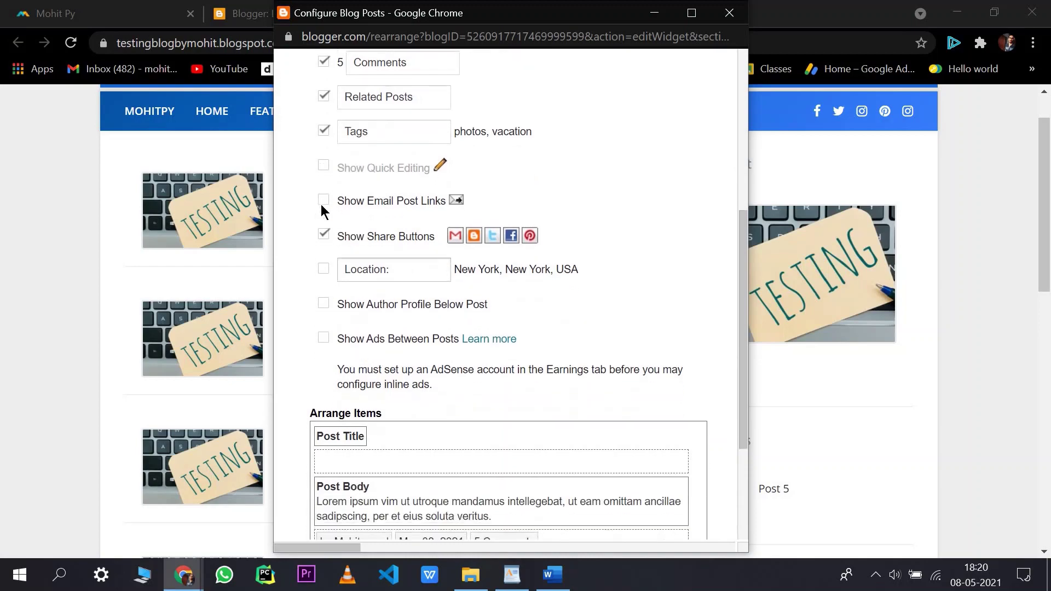
Enable email post links, location and the author profile below posts, and save the Blog Posts configuration
{"action": "left_click", "coordinate": [323, 201]}
{"action": "scroll", "coordinate": [333, 213], "scroll_direction": "down", "scroll_amount": 4}
{"action": "scroll", "coordinate": [324, 226], "scroll_direction": "up", "scroll_amount": 3}
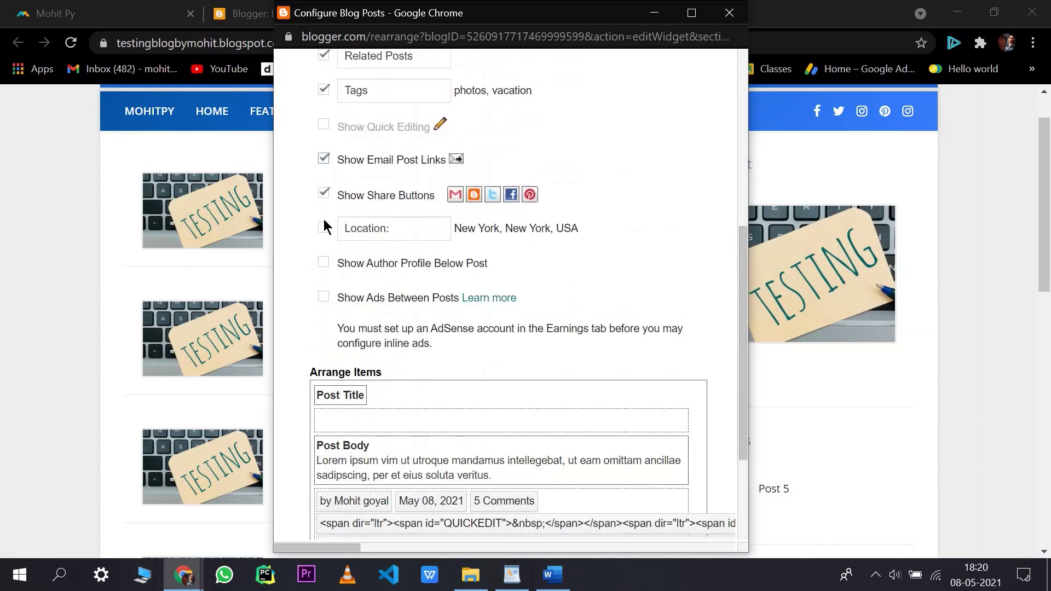
{"action": "left_click", "coordinate": [324, 262]}
{"action": "scroll", "coordinate": [328, 290], "scroll_direction": "down", "scroll_amount": 3}
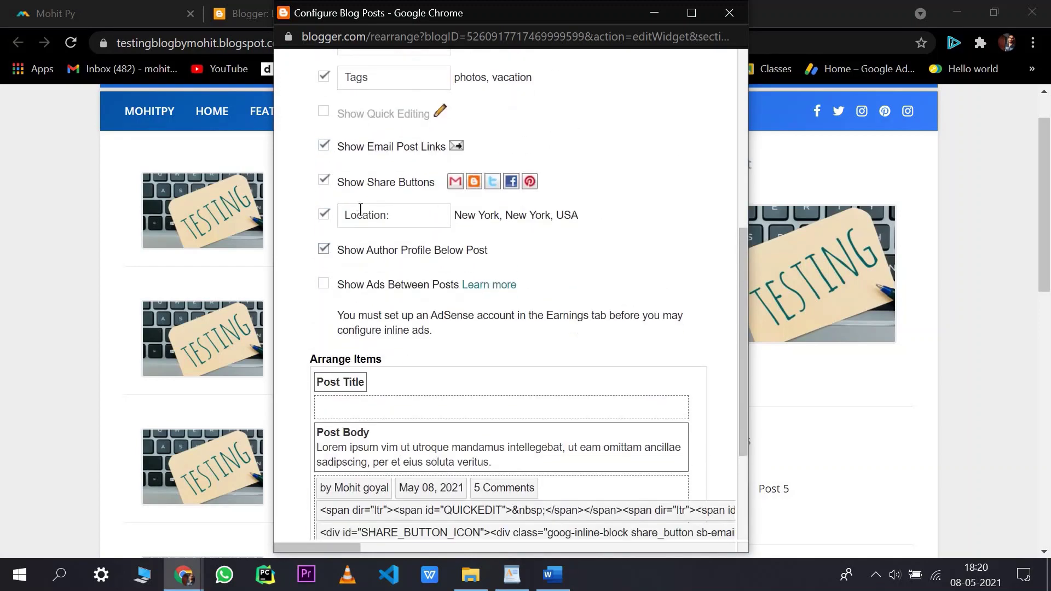
{"action": "scroll", "coordinate": [333, 319], "scroll_direction": "up", "scroll_amount": 1}
{"action": "scroll", "coordinate": [333, 318], "scroll_direction": "down", "scroll_amount": 1}
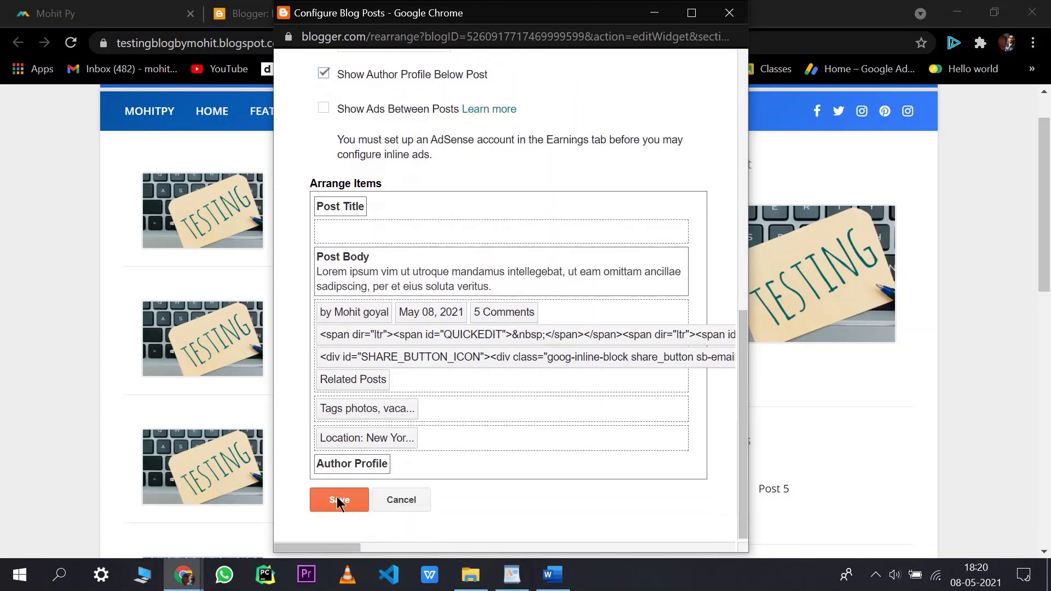
{"action": "left_click", "coordinate": [337, 501]}
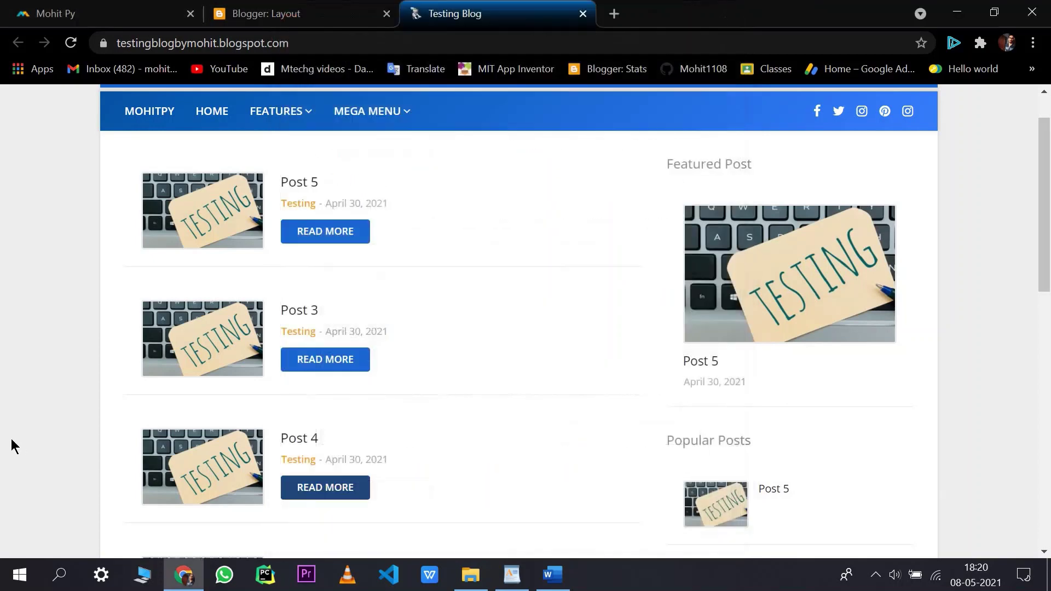
Examine the Featured Post and Popular Posts sections in the live blog's sidebar against the Sidebar Right gadgets in the layout
{"action": "scroll", "coordinate": [397, 246], "scroll_direction": "down", "scroll_amount": 1}
{"action": "scroll", "coordinate": [396, 246], "scroll_direction": "up", "scroll_amount": 2}
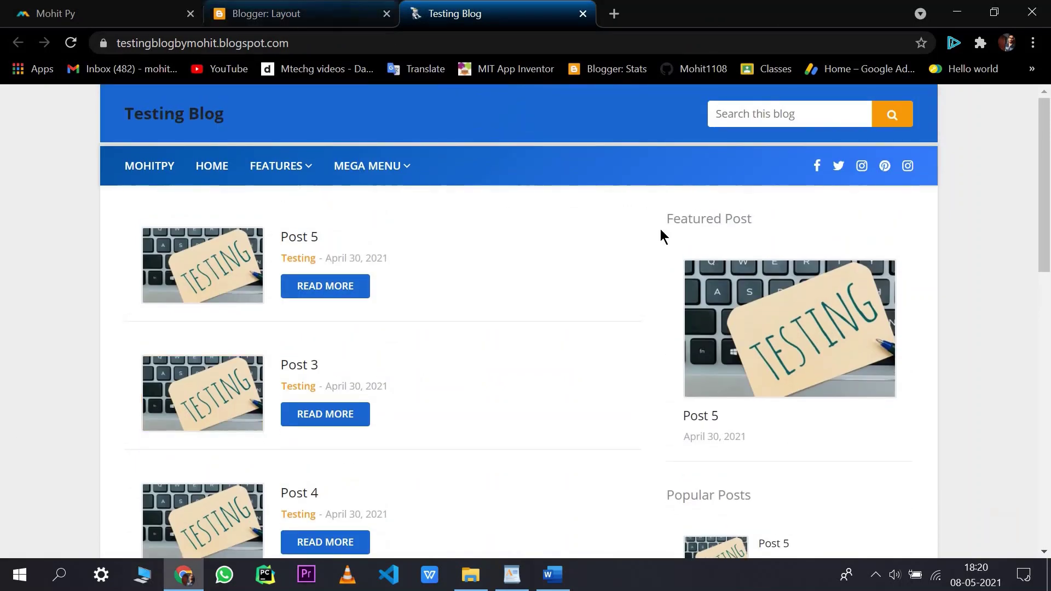
{"action": "left_click", "coordinate": [336, 7]}
{"action": "scroll", "coordinate": [801, 244], "scroll_direction": "down", "scroll_amount": 1}
{"action": "scroll", "coordinate": [750, 205], "scroll_direction": "up", "scroll_amount": 1}
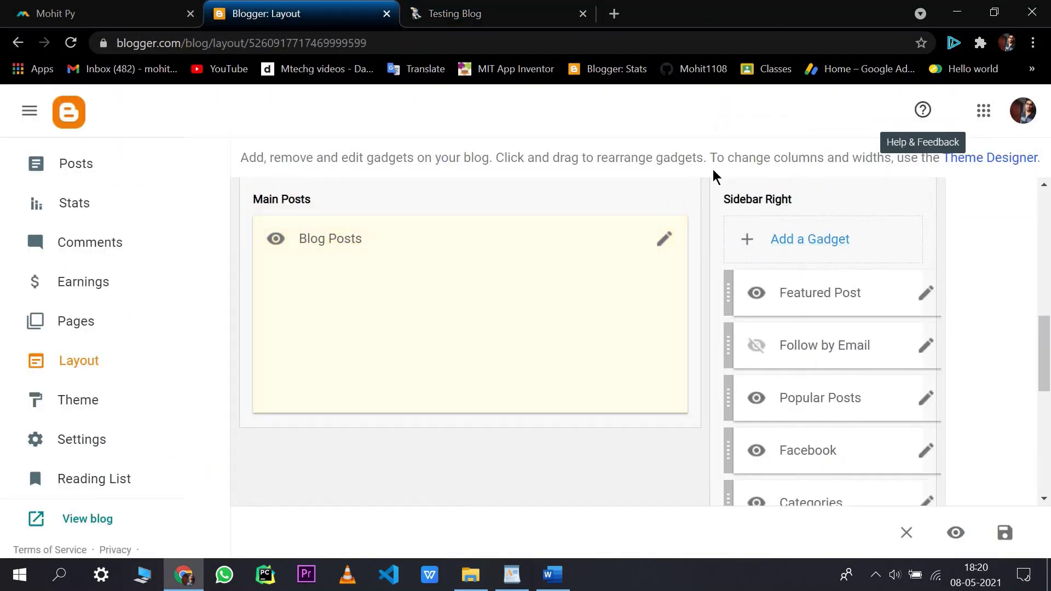
{"action": "left_click", "coordinate": [507, 13]}
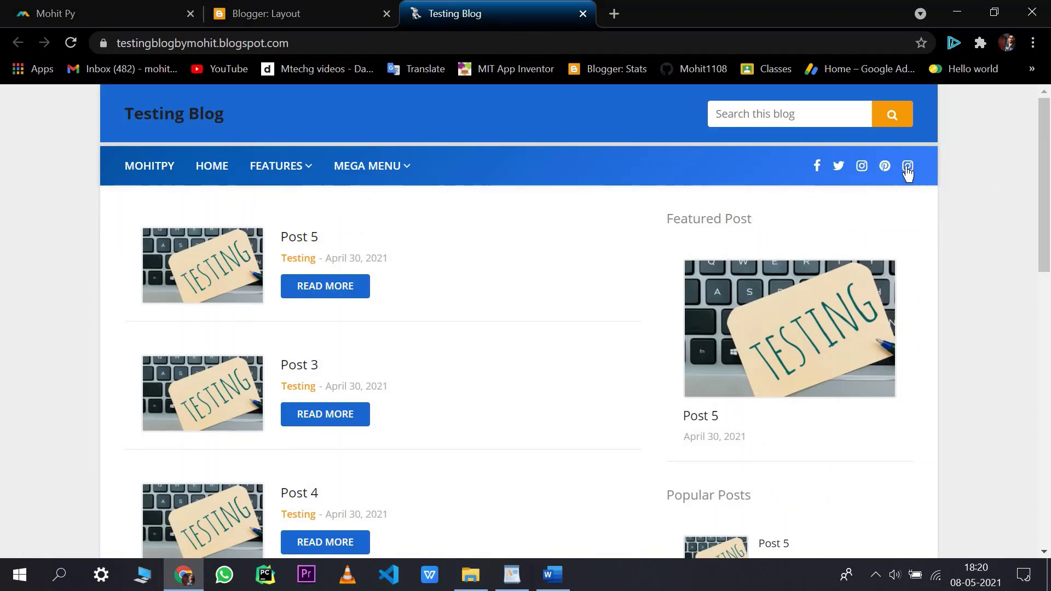
{"action": "left_click_drag", "start_coordinate": [666, 216], "coordinate": [775, 214]}
{"action": "left_click", "coordinate": [774, 212]}
{"action": "scroll", "coordinate": [705, 262], "scroll_direction": "down", "scroll_amount": 10}
{"action": "scroll", "coordinate": [727, 293], "scroll_direction": "up", "scroll_amount": 10}
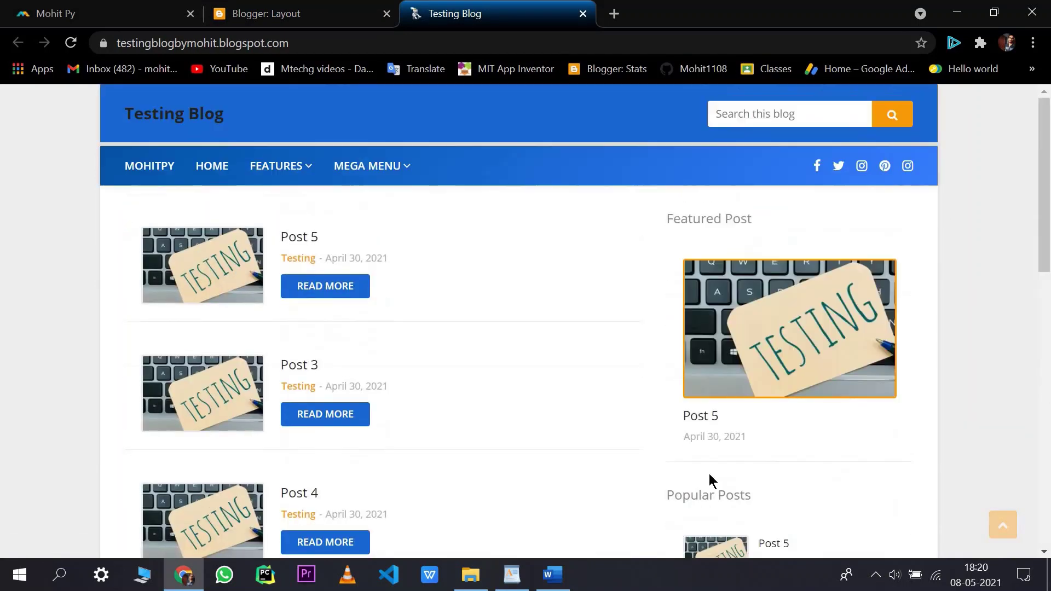
{"action": "scroll", "coordinate": [710, 479], "scroll_direction": "down", "scroll_amount": 1}
Open the Featured Post gadget's configuration from the Layout page and turn off its post title, text snippet and image
{"action": "left_click", "coordinate": [366, 6]}
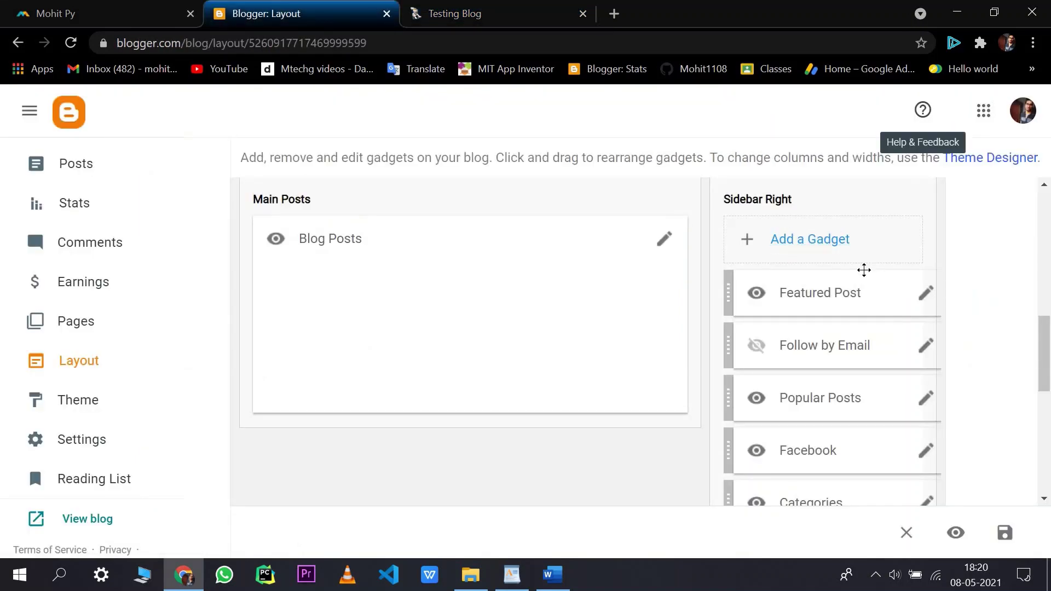
{"action": "left_click", "coordinate": [925, 299]}
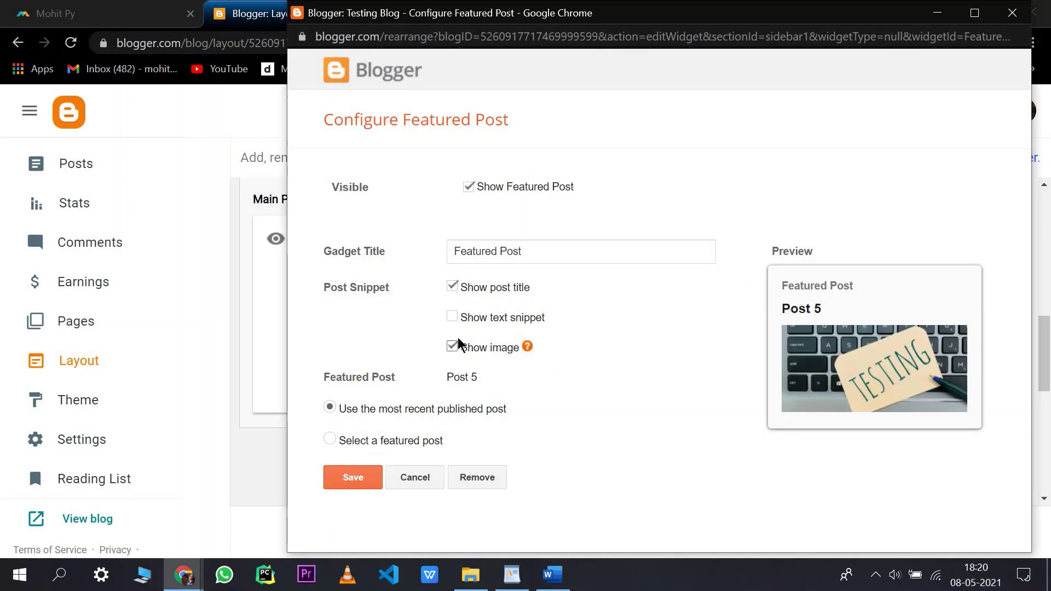
{"action": "left_click", "coordinate": [453, 319]}
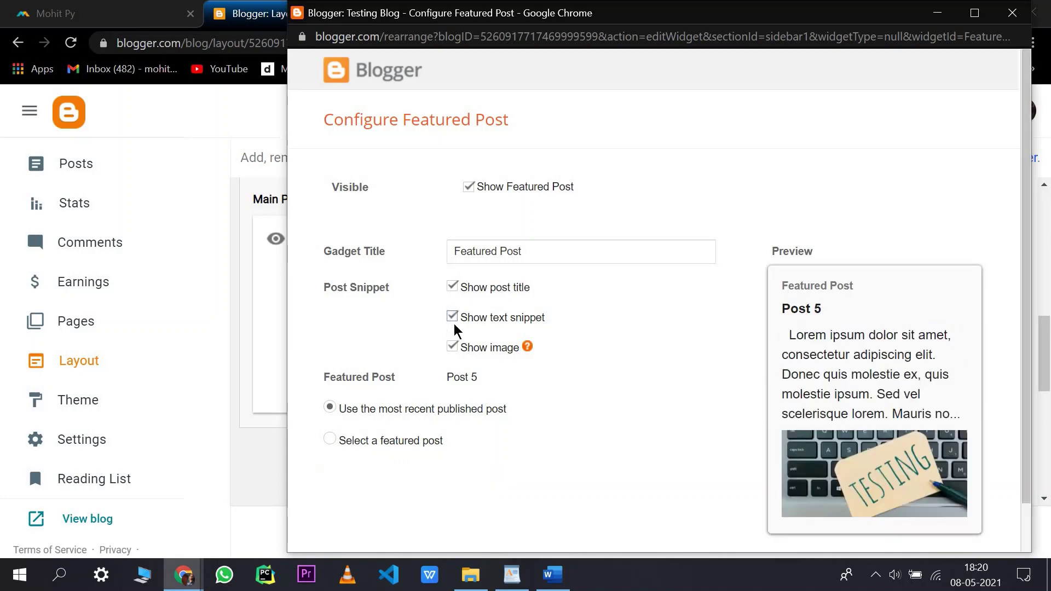
{"action": "left_click", "coordinate": [494, 288]}
{"action": "left_click", "coordinate": [504, 319]}
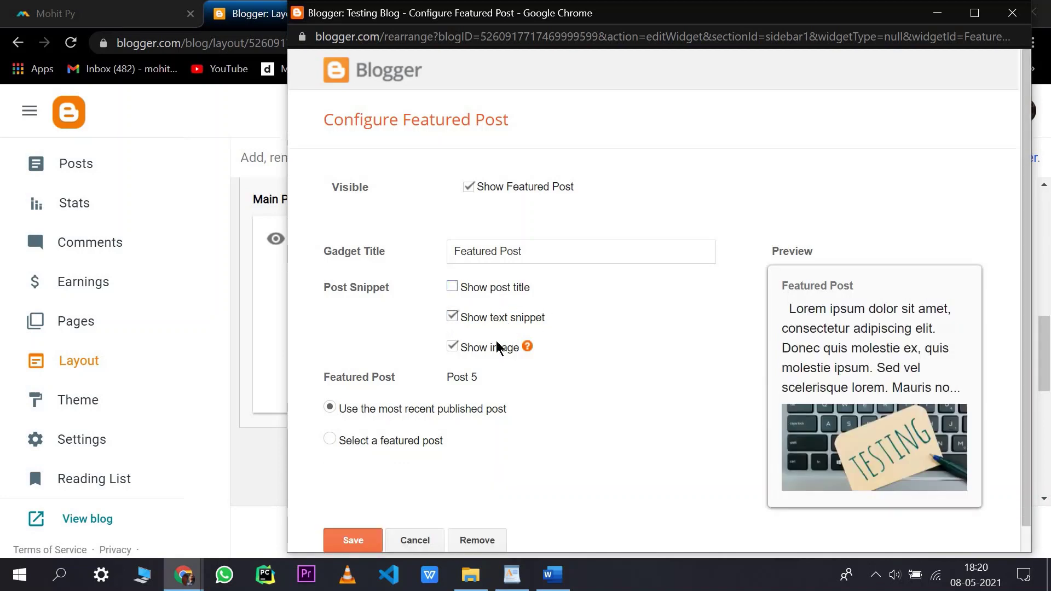
{"action": "left_click", "coordinate": [548, 258]}
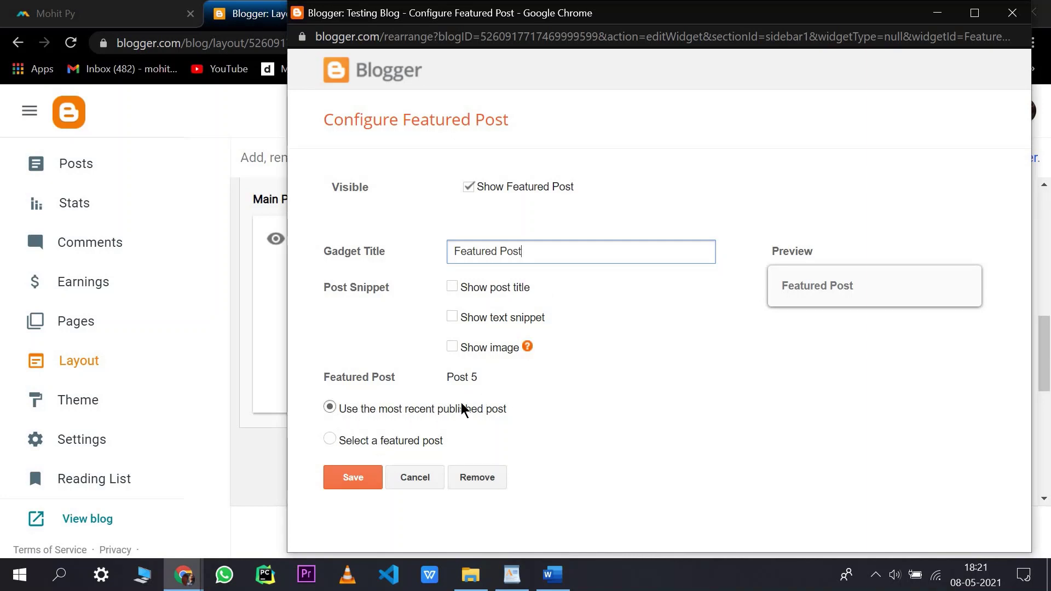
Switch the Featured Post gadget to a manually selected post and choose Post 1
{"action": "left_click", "coordinate": [345, 442]}
{"action": "scroll", "coordinate": [379, 383], "scroll_direction": "down", "scroll_amount": 2}
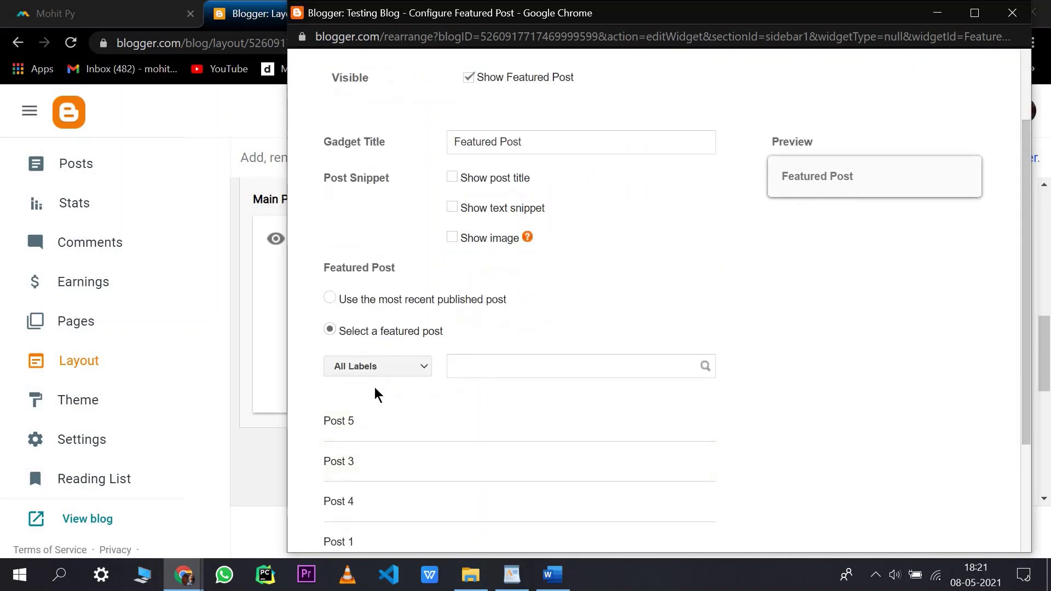
{"action": "scroll", "coordinate": [390, 418], "scroll_direction": "down", "scroll_amount": 3}
{"action": "left_click", "coordinate": [415, 383]}
{"action": "scroll", "coordinate": [485, 283], "scroll_direction": "up", "scroll_amount": 4}
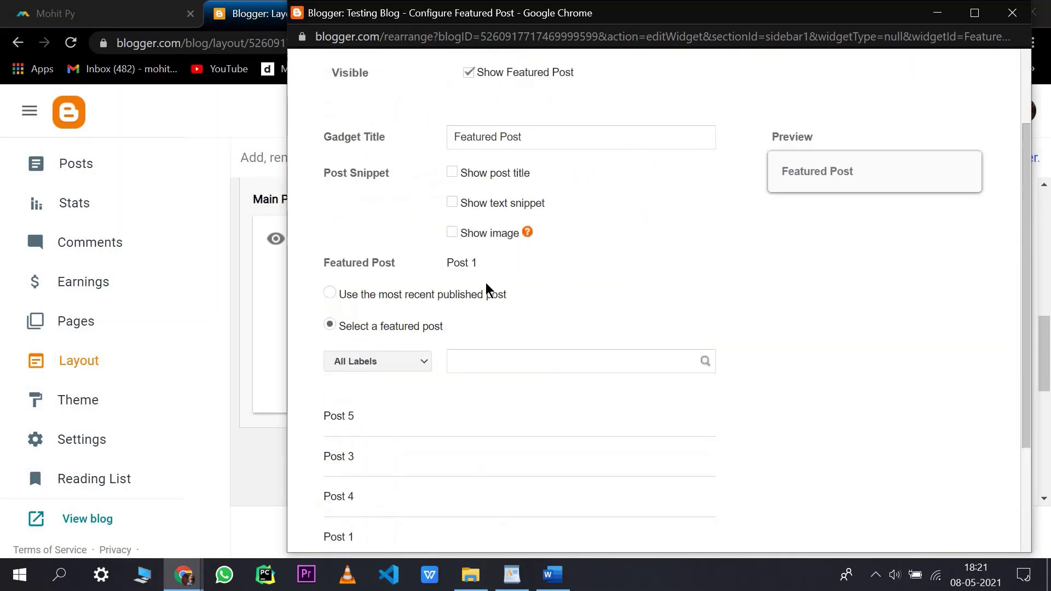
Turn the Featured Post gadget's post title, text snippet and image back on, save it, and reload the live blog
{"action": "left_click", "coordinate": [484, 240]}
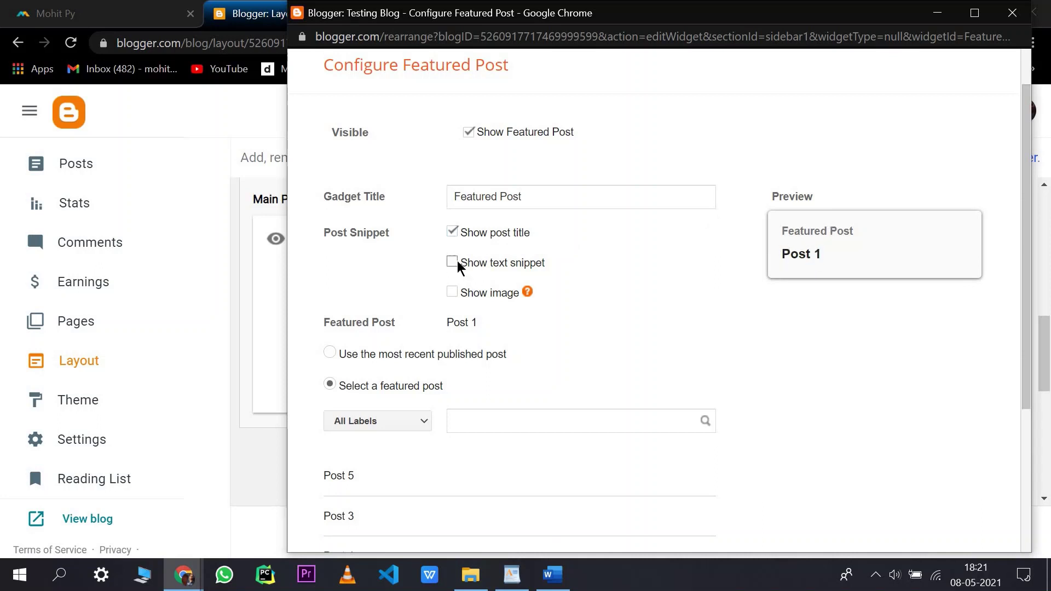
{"action": "left_click", "coordinate": [454, 292]}
{"action": "scroll", "coordinate": [599, 340], "scroll_direction": "down", "scroll_amount": 4}
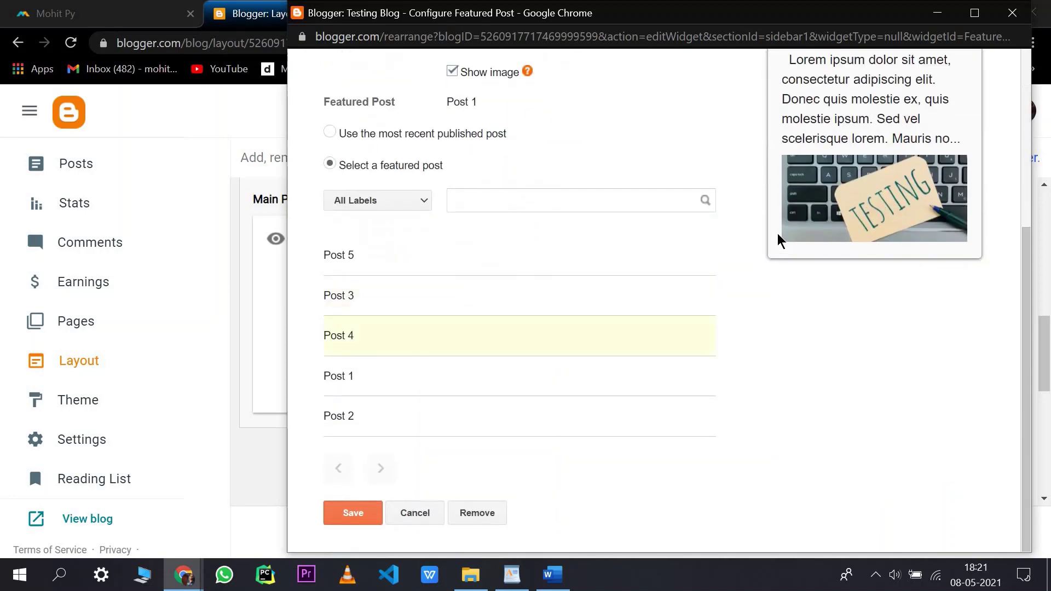
{"action": "scroll", "coordinate": [532, 212], "scroll_direction": "up", "scroll_amount": 1}
{"action": "scroll", "coordinate": [690, 321], "scroll_direction": "up", "scroll_amount": 3}
{"action": "scroll", "coordinate": [563, 274], "scroll_direction": "down", "scroll_amount": 4}
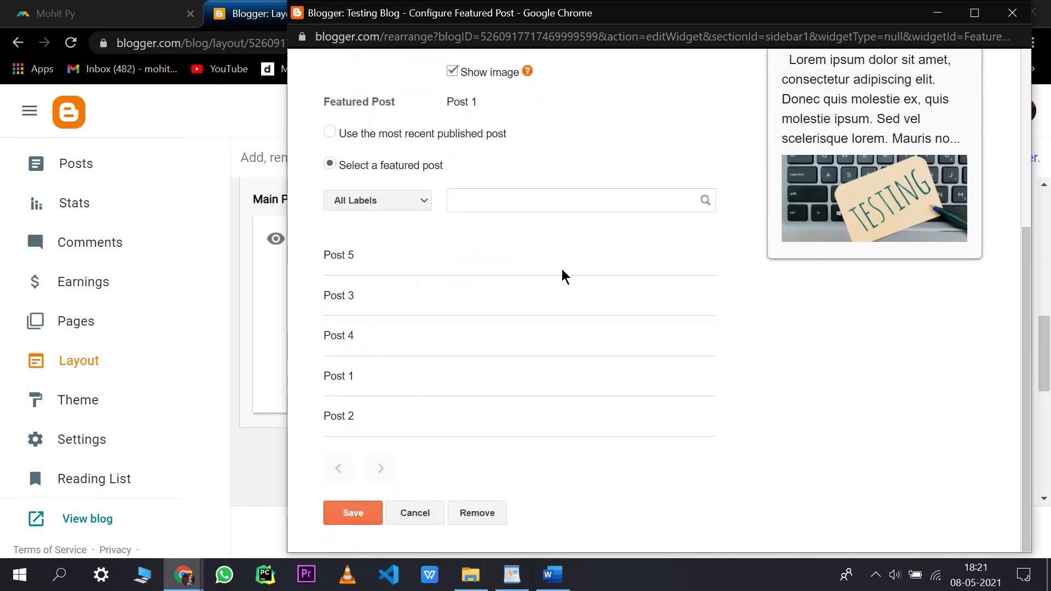
{"action": "scroll", "coordinate": [536, 147], "scroll_direction": "up", "scroll_amount": 4}
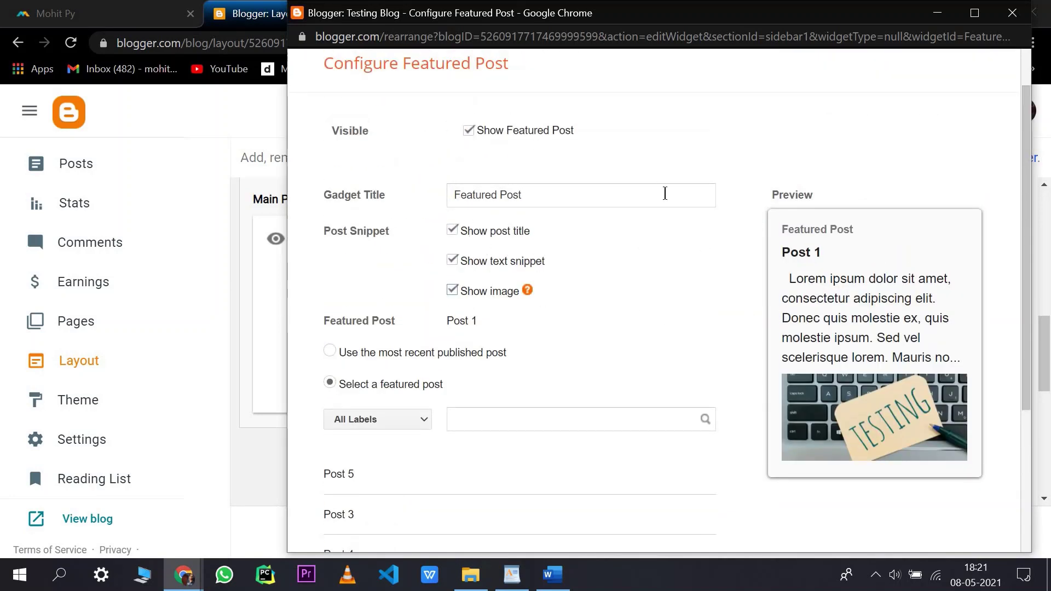
{"action": "scroll", "coordinate": [781, 299], "scroll_direction": "down", "scroll_amount": 4}
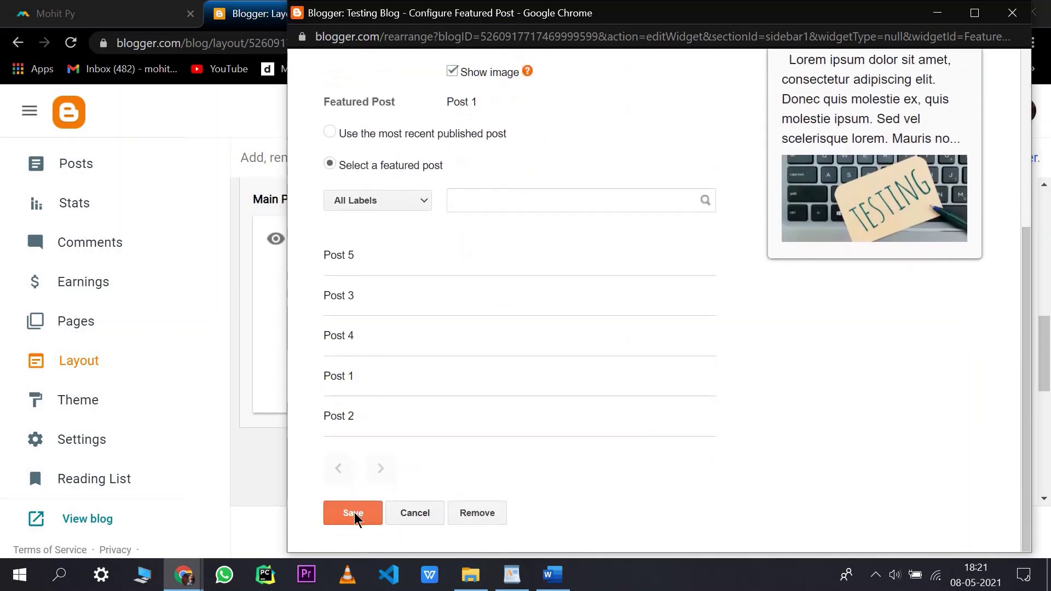
{"action": "left_click", "coordinate": [353, 512]}
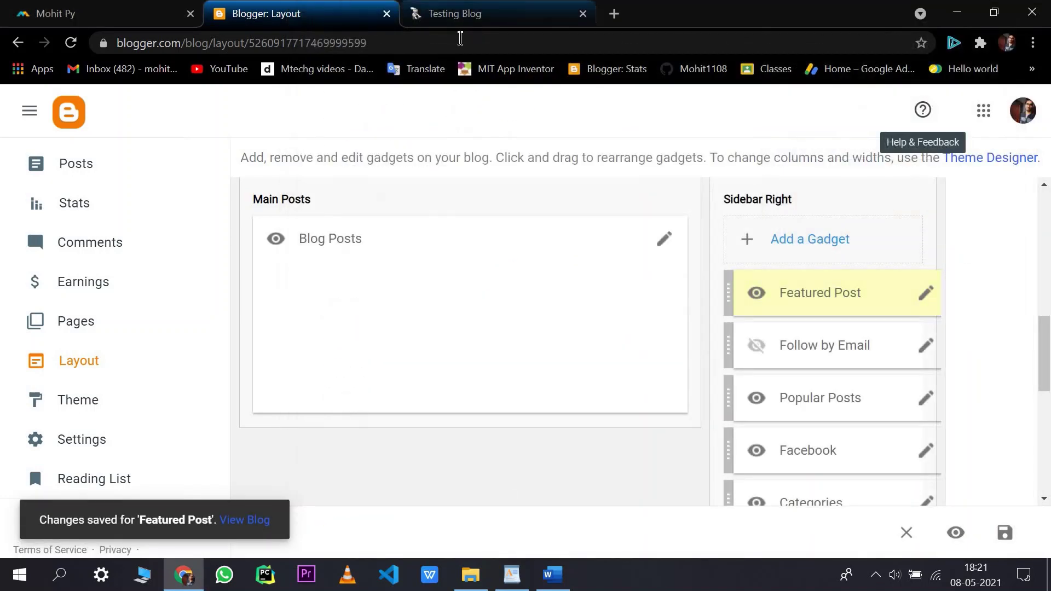
{"action": "left_click", "coordinate": [459, 17]}
{"action": "key", "text": "ctrl+r"}
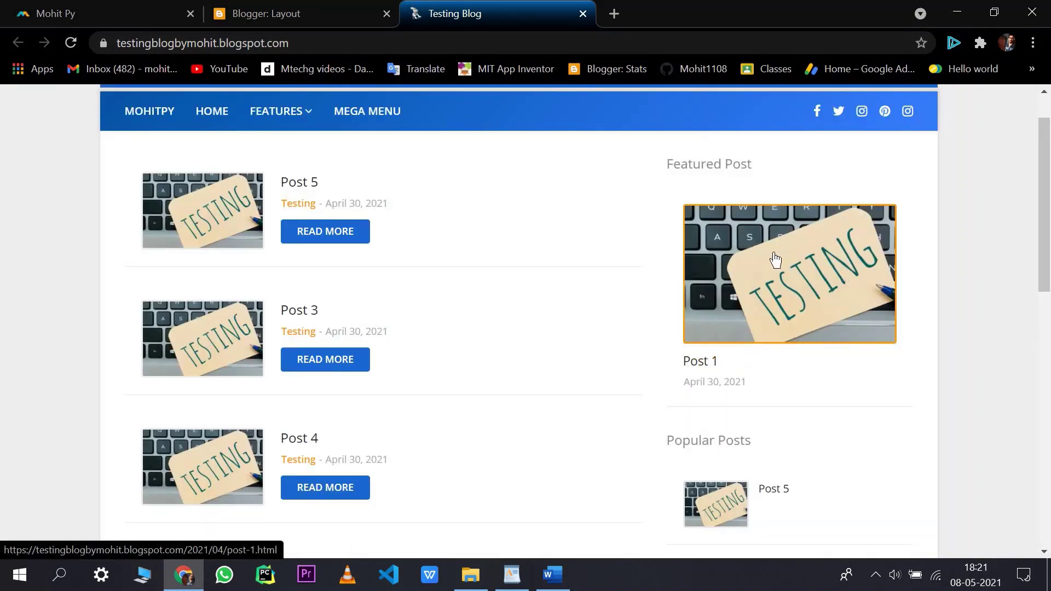
Read the FeedBurner notice in the Follow by Email gadget's configuration and remove the gadget from the right sidebar
{"action": "left_click", "coordinate": [396, 12]}
{"action": "scroll", "coordinate": [876, 235], "scroll_direction": "down", "scroll_amount": 2}
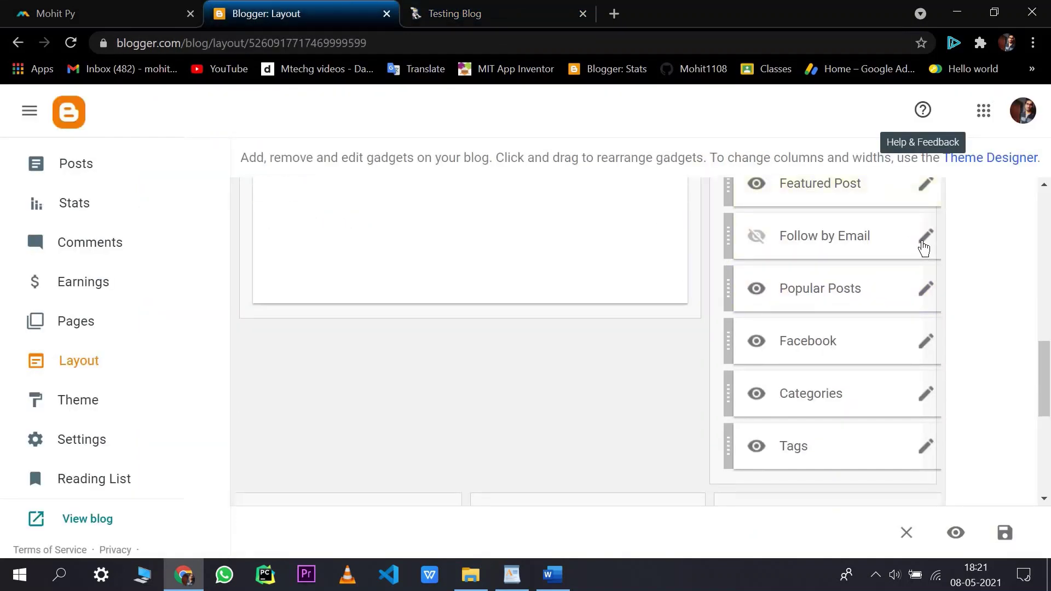
{"action": "left_click", "coordinate": [925, 241]}
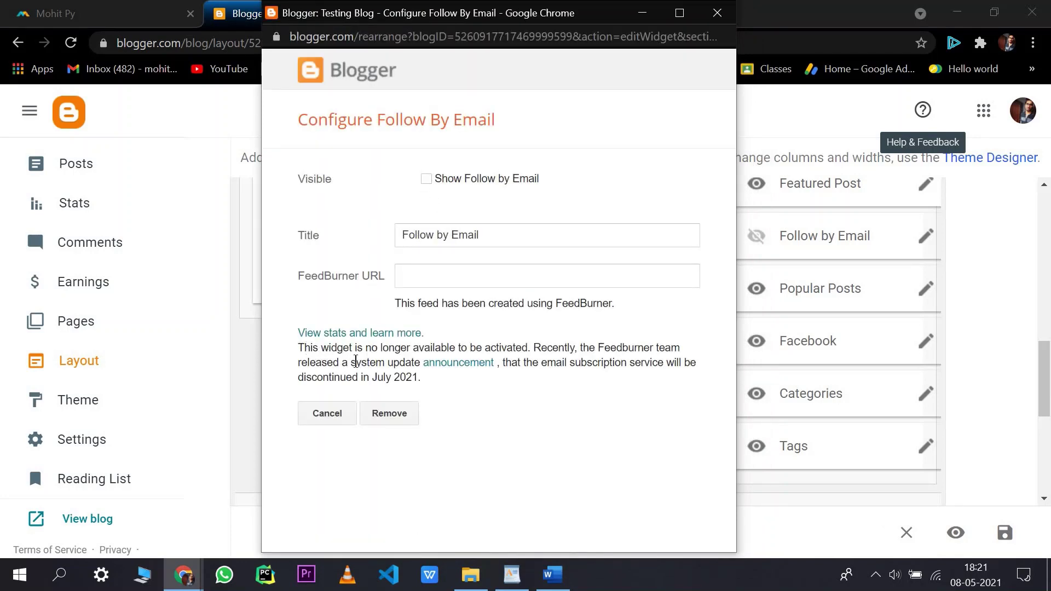
{"action": "double_click", "coordinate": [372, 363]}
{"action": "double_click", "coordinate": [345, 363]}
{"action": "triple_click", "coordinate": [359, 362]}
{"action": "left_click", "coordinate": [421, 380]}
{"action": "double_click", "coordinate": [373, 348]}
{"action": "left_click_drag", "start_coordinate": [372, 378], "coordinate": [435, 375]}
{"action": "left_click", "coordinate": [435, 375]}
{"action": "triple_click", "coordinate": [458, 383]}
{"action": "left_click", "coordinate": [452, 384]}
{"action": "left_click", "coordinate": [375, 413]}
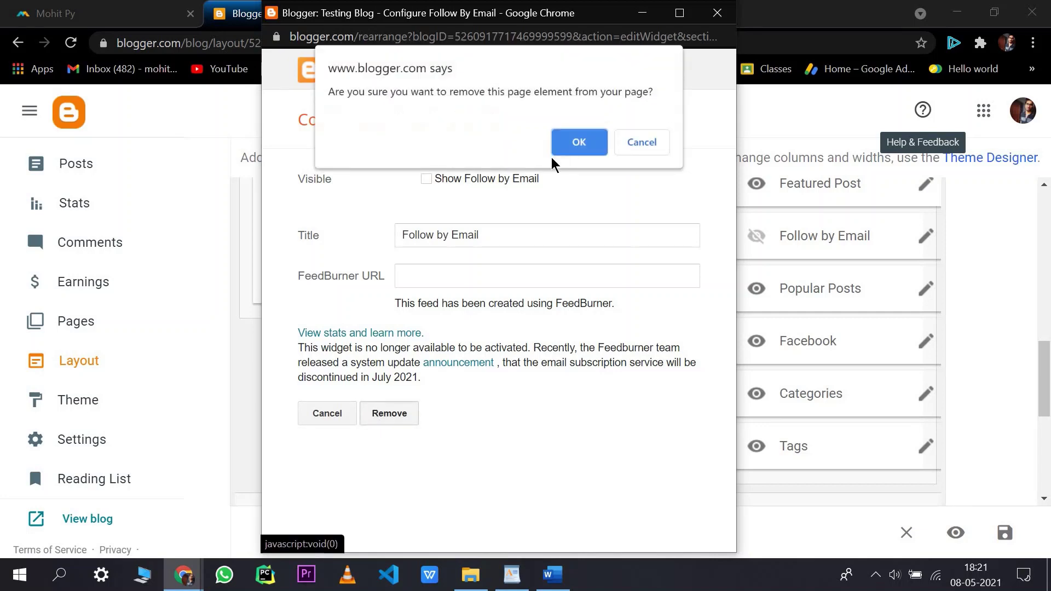
{"action": "left_click", "coordinate": [575, 146]}
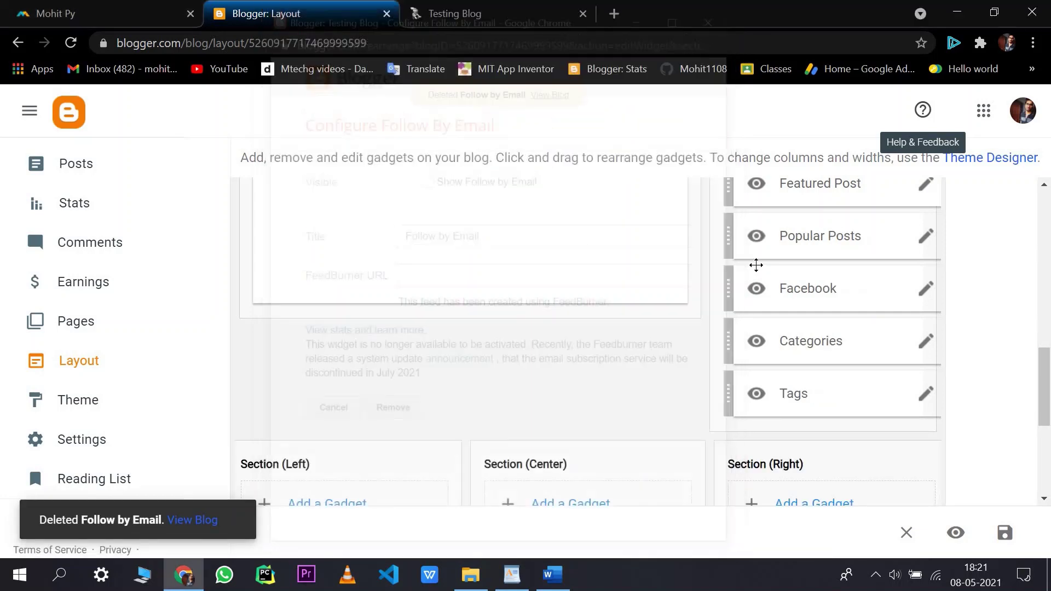
Configure the Popular Posts gadget with all-time views, no snippet and up to 3 posts, and save it
{"action": "left_click", "coordinate": [925, 291]}
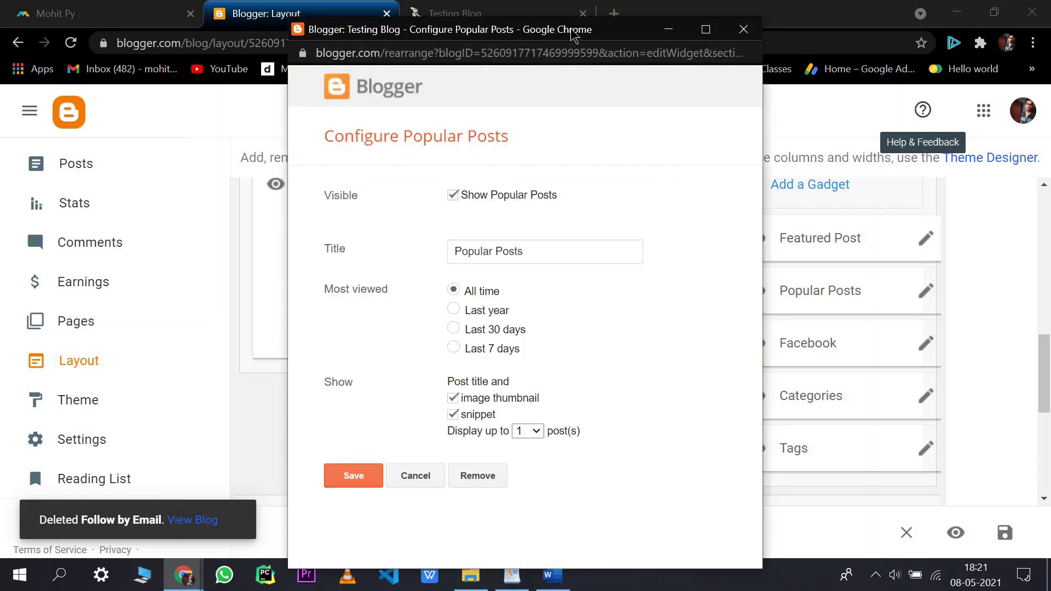
{"action": "left_click_drag", "start_coordinate": [571, 31], "coordinate": [565, 28]}
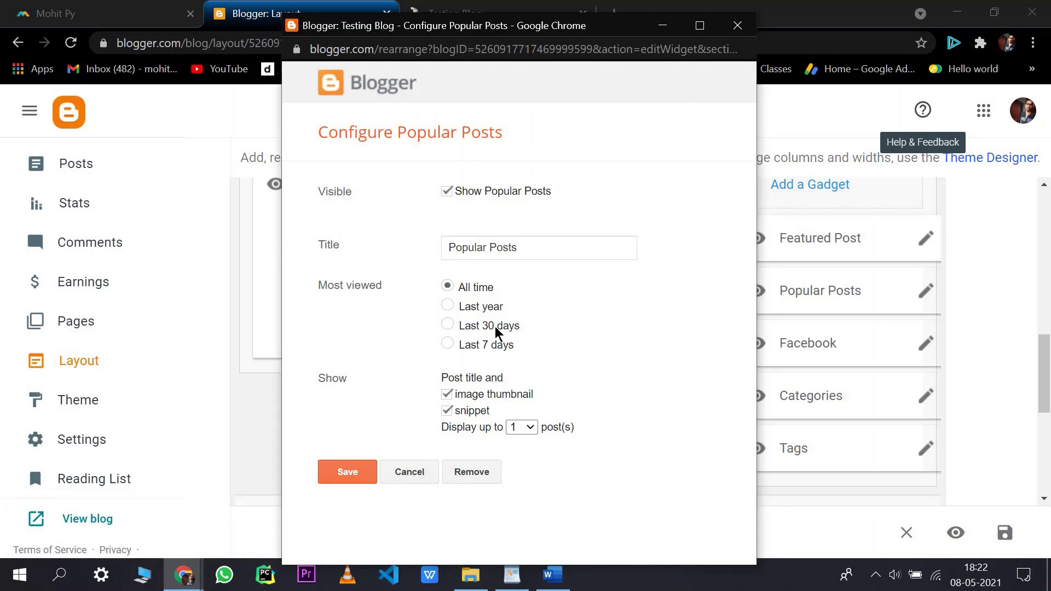
{"action": "left_click", "coordinate": [470, 250]}
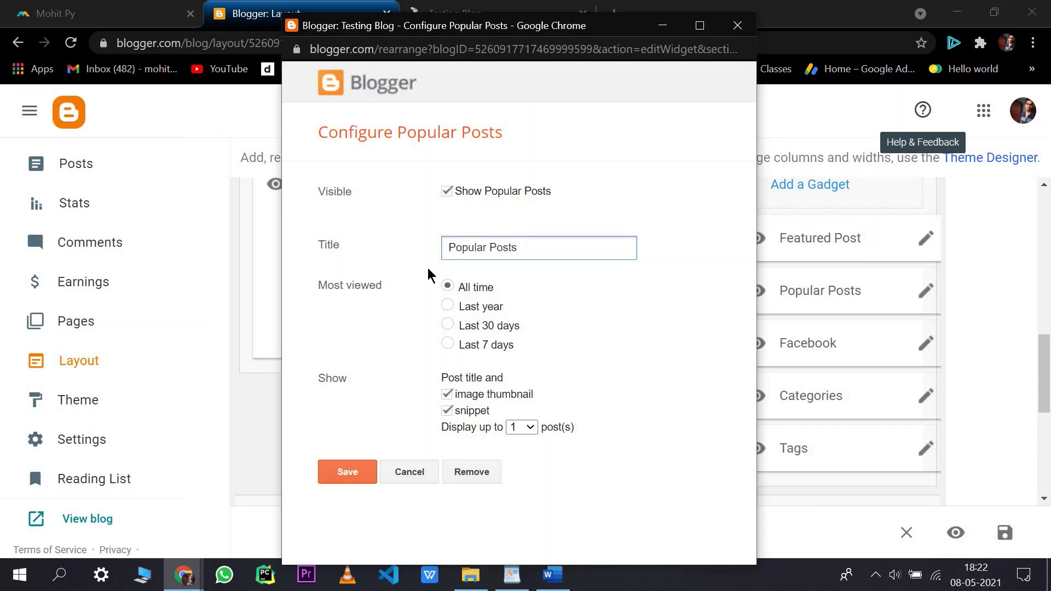
{"action": "left_click", "coordinate": [465, 290]}
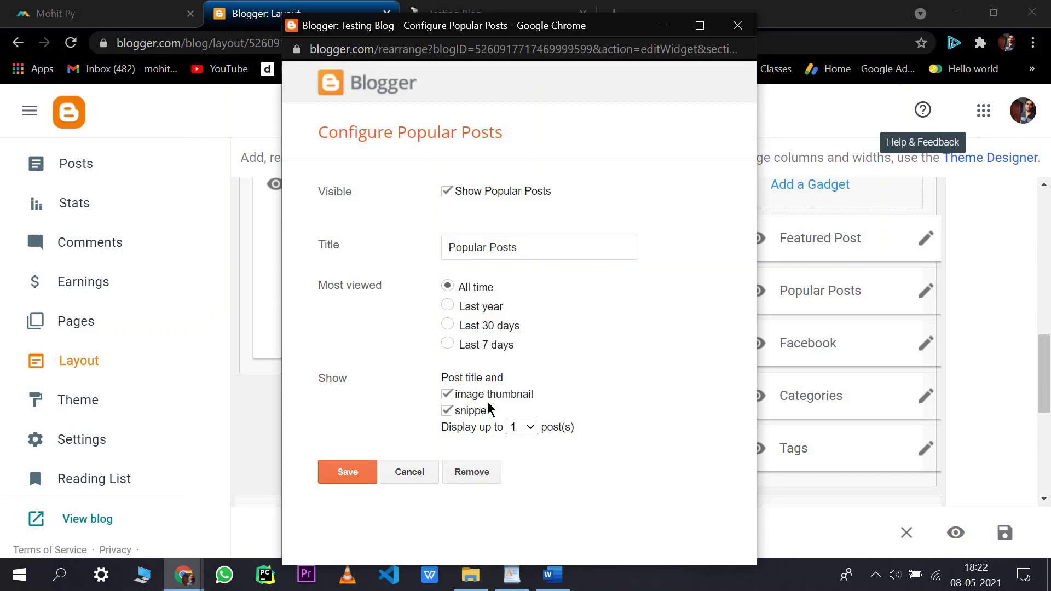
{"action": "left_click", "coordinate": [468, 413]}
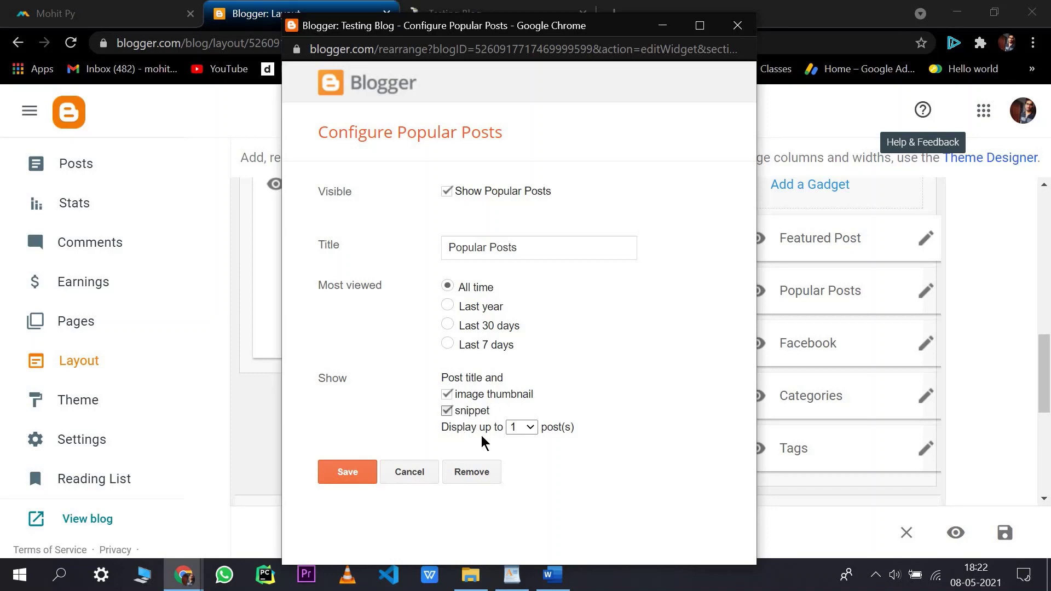
{"action": "left_click", "coordinate": [518, 426]}
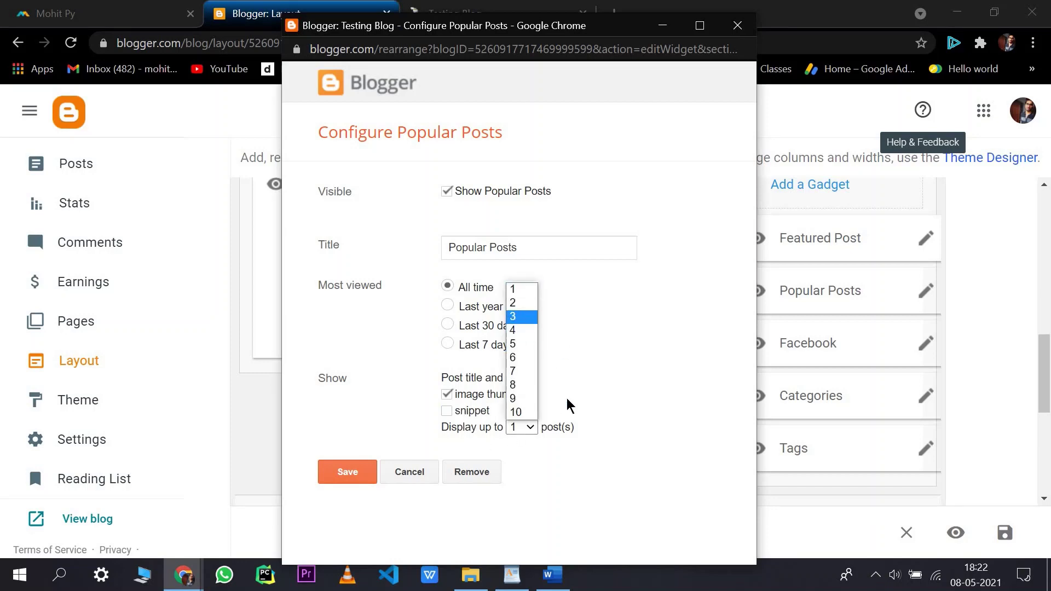
{"action": "key", "text": "Return"}
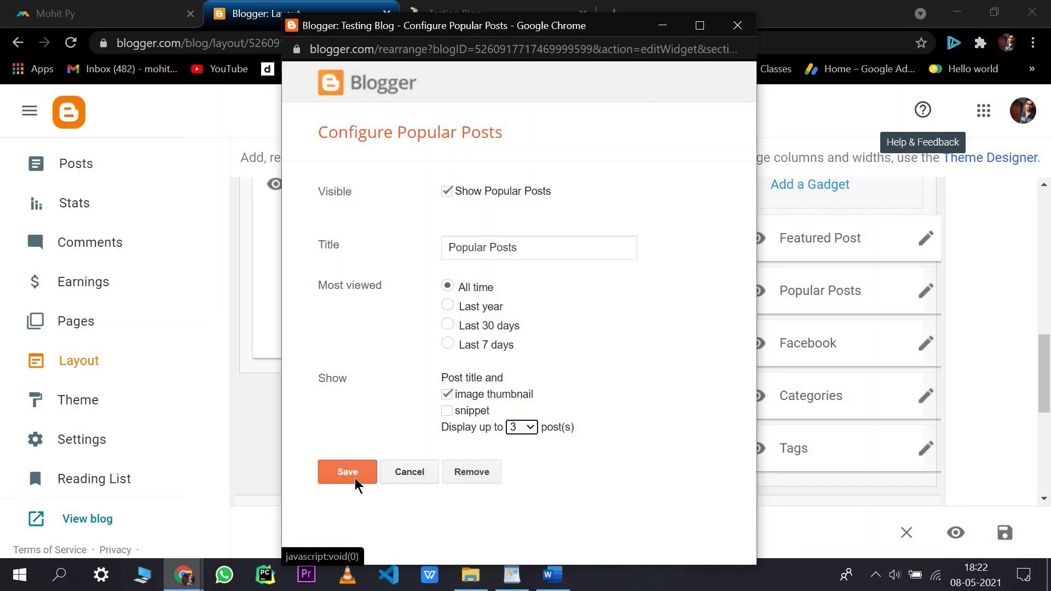
{"action": "left_click", "coordinate": [353, 474]}
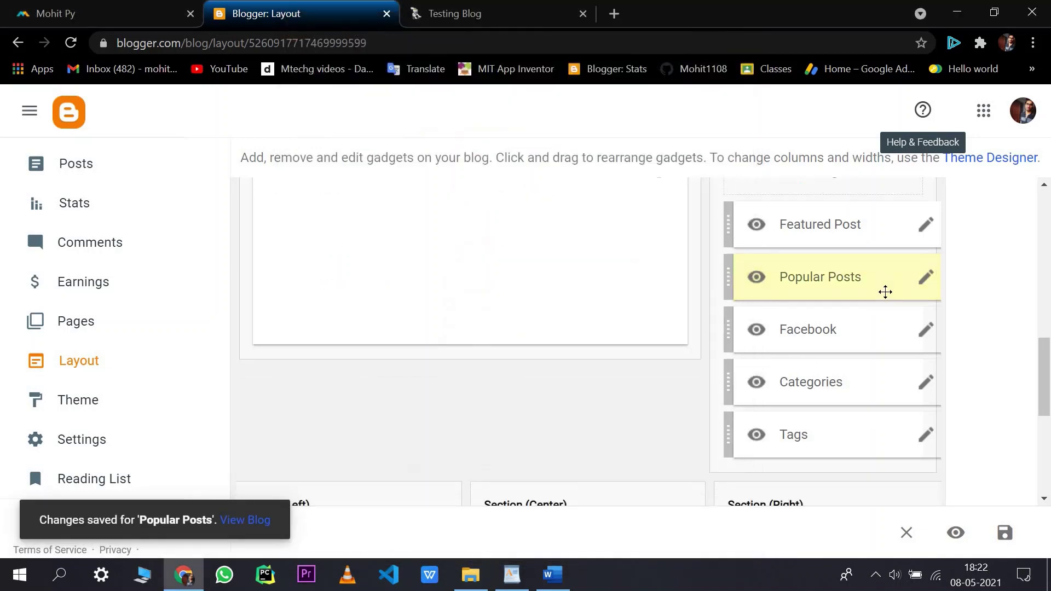
Open the Facebook gadget's configuration and examine the Facebook page box in the live blog's sidebar
{"action": "left_click", "coordinate": [927, 289]}
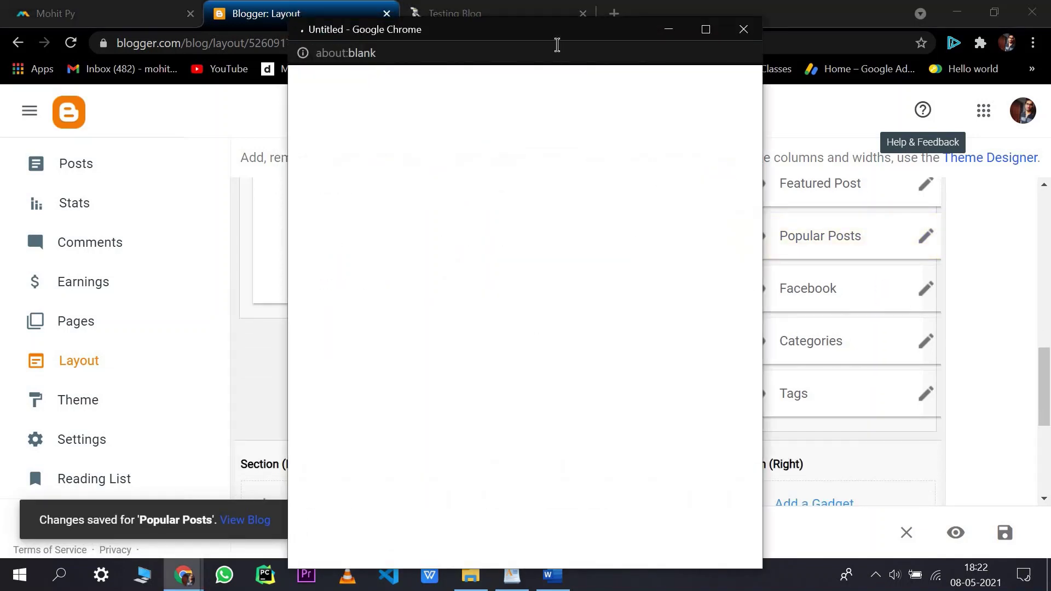
{"action": "double_click", "coordinate": [544, 32]}
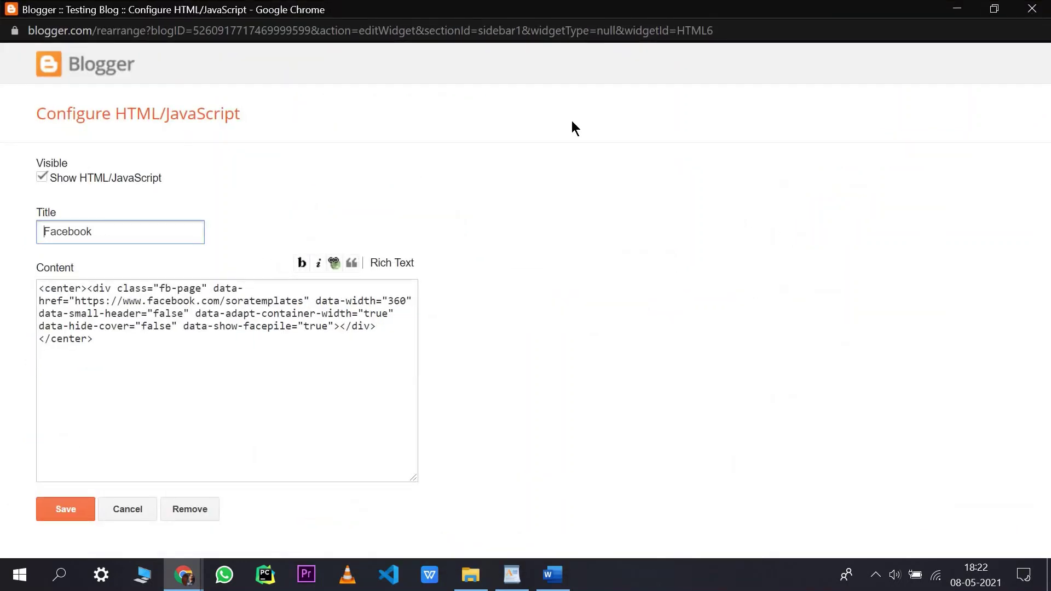
{"action": "left_click", "coordinate": [995, 8]}
{"action": "left_click", "coordinate": [698, 6]}
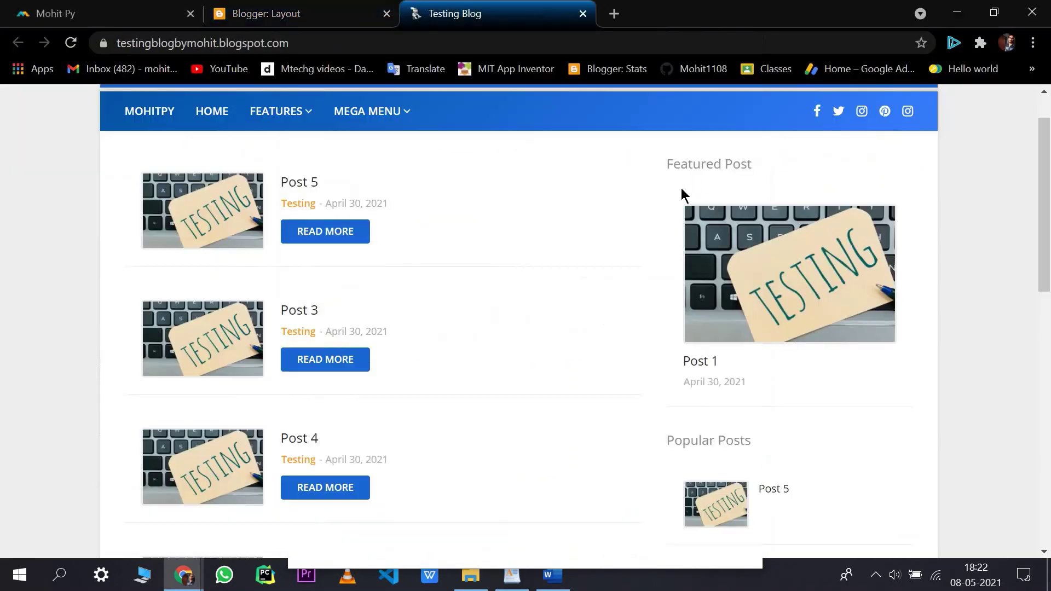
{"action": "scroll", "coordinate": [684, 198], "scroll_direction": "down", "scroll_amount": 5}
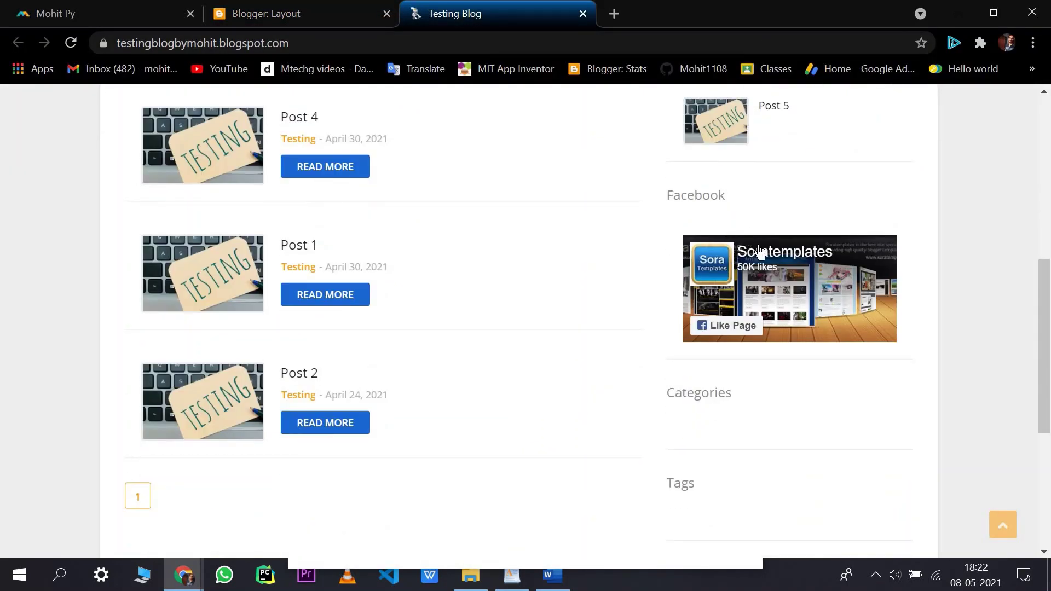
{"action": "left_click_drag", "start_coordinate": [667, 197], "coordinate": [694, 199]}
{"action": "left_click", "coordinate": [796, 210]}
{"action": "left_click_drag", "start_coordinate": [916, 259], "coordinate": [700, 311]}
{"action": "left_click", "coordinate": [698, 335]}
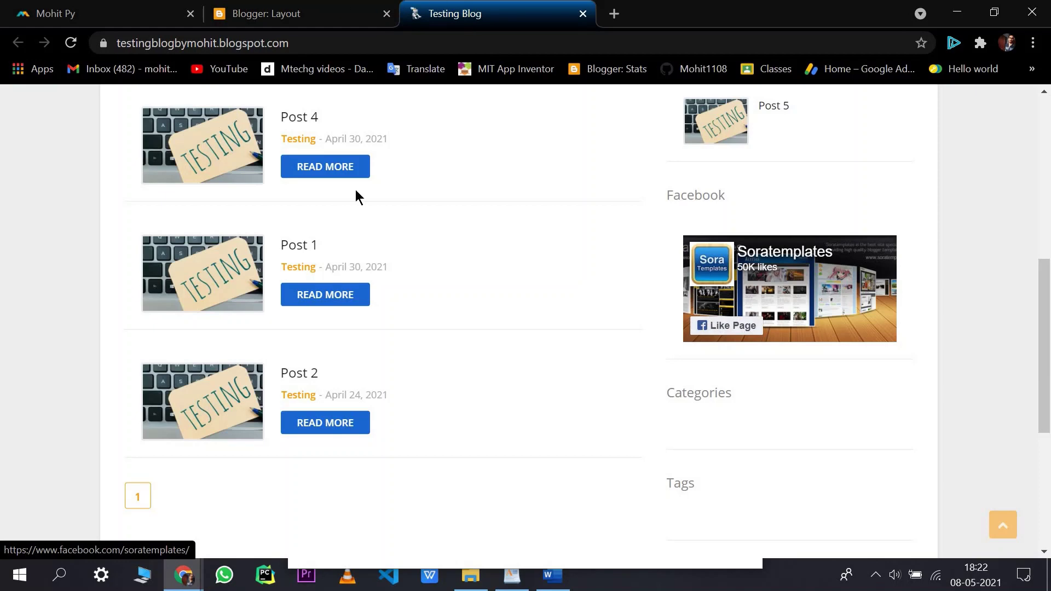
Replace soratemplates in the Facebook gadget's page URL with the blog owner's Facebook username and save the gadget
{"action": "left_click", "coordinate": [258, 519]}
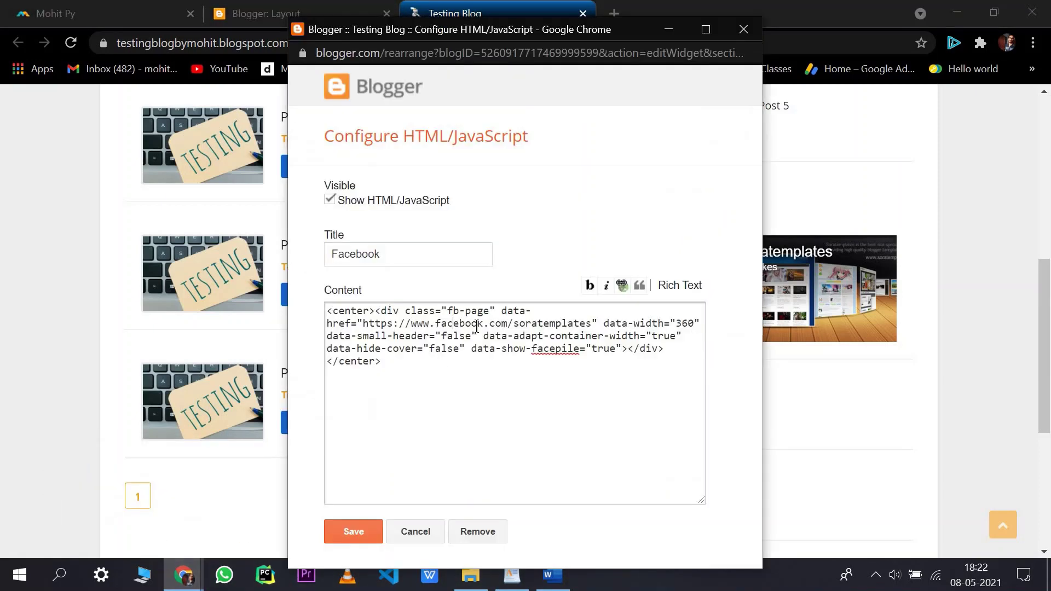
{"action": "double_click", "coordinate": [552, 323]}
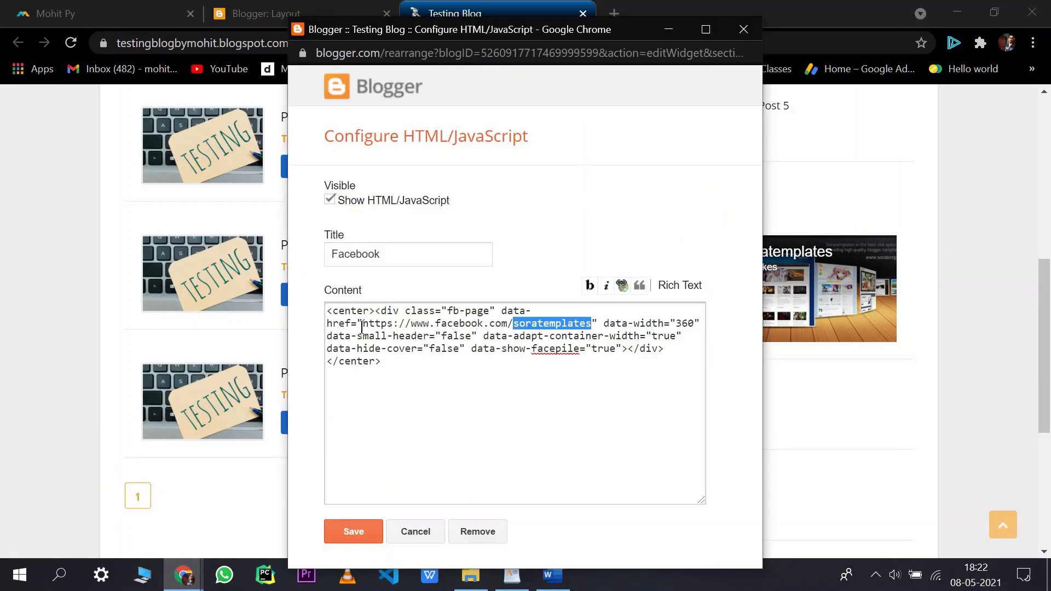
{"action": "left_click_drag", "start_coordinate": [365, 324], "coordinate": [502, 324]}
{"action": "double_click", "coordinate": [523, 323]}
{"action": "type", "text": "mohi"}
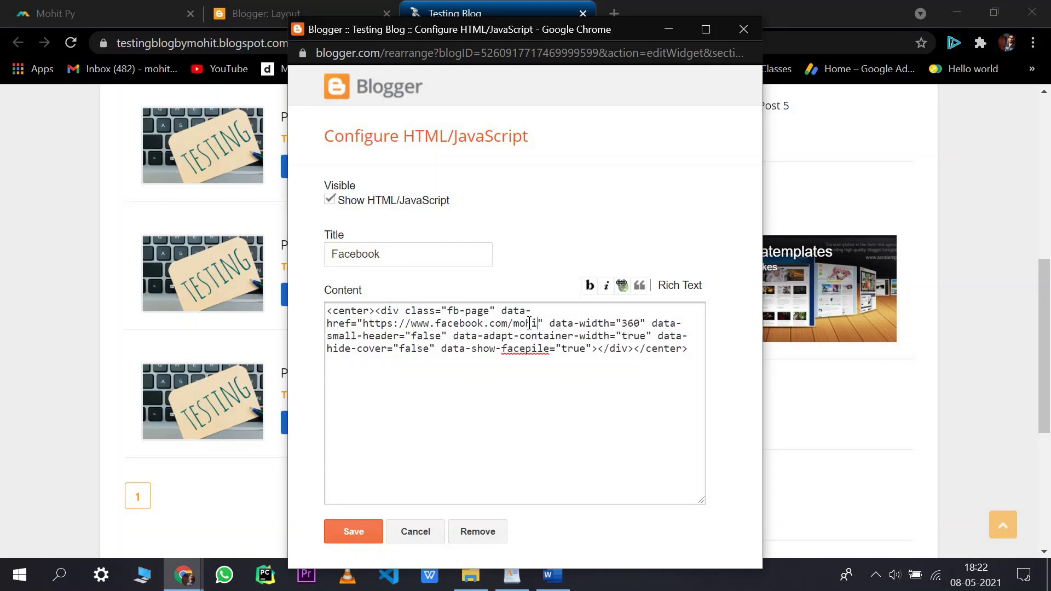
{"action": "type", "text": "tgoyal108"}
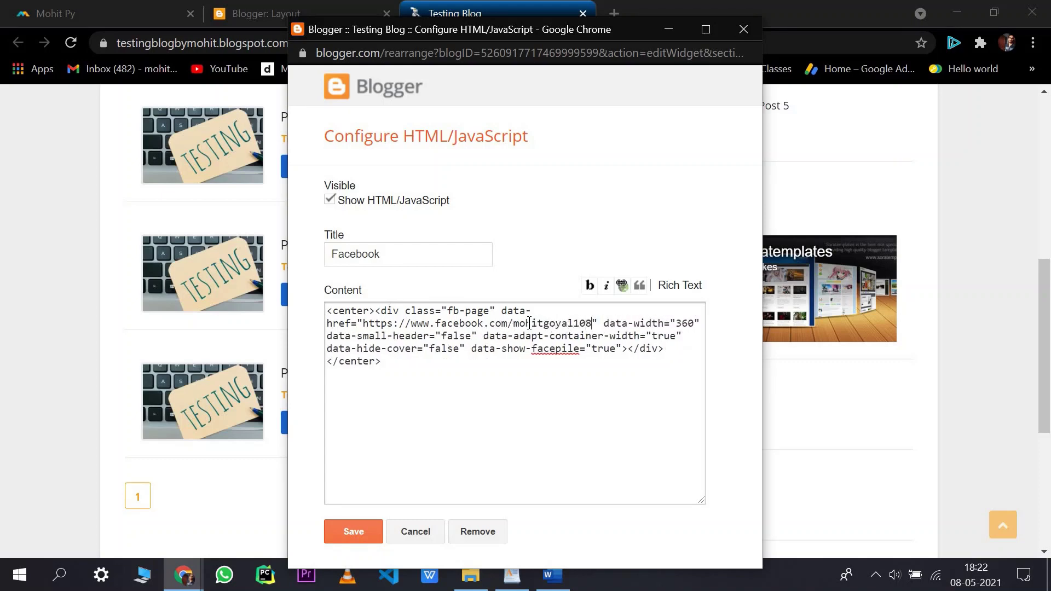
{"action": "type", "text": "2000"}
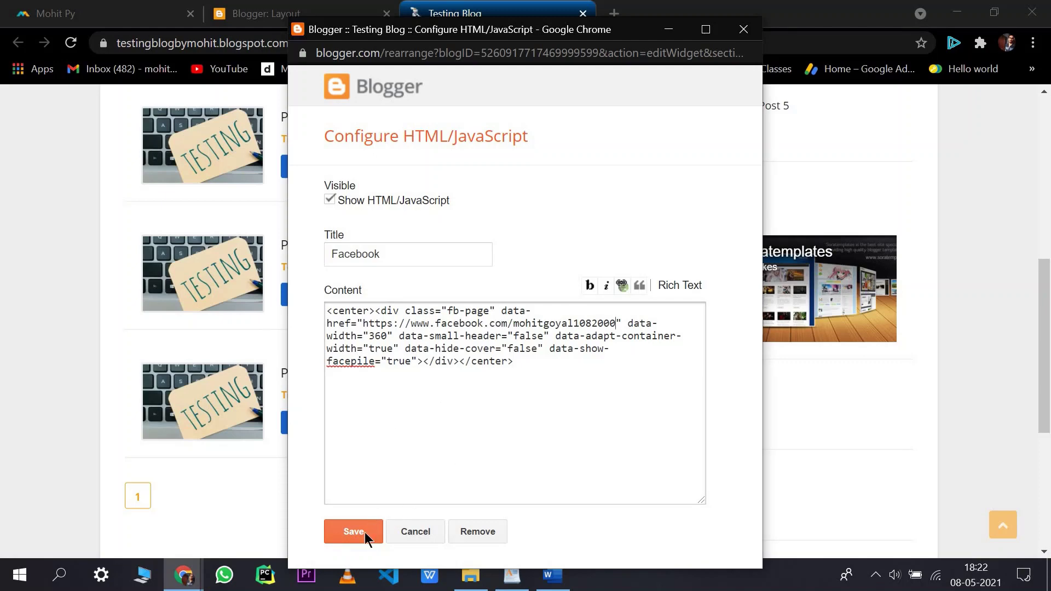
{"action": "left_click", "coordinate": [365, 532]}
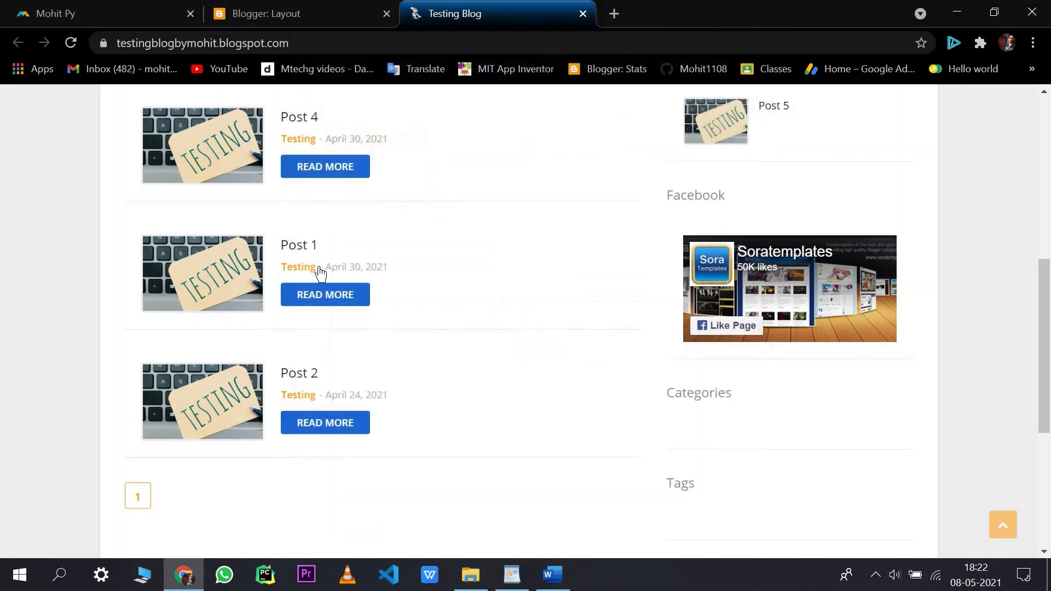
Set the right sidebar's Categories gadget to show all labels in the Cloud display and save it
{"action": "left_click", "coordinate": [313, 8]}
{"action": "scroll", "coordinate": [709, 242], "scroll_direction": "down", "scroll_amount": 2}
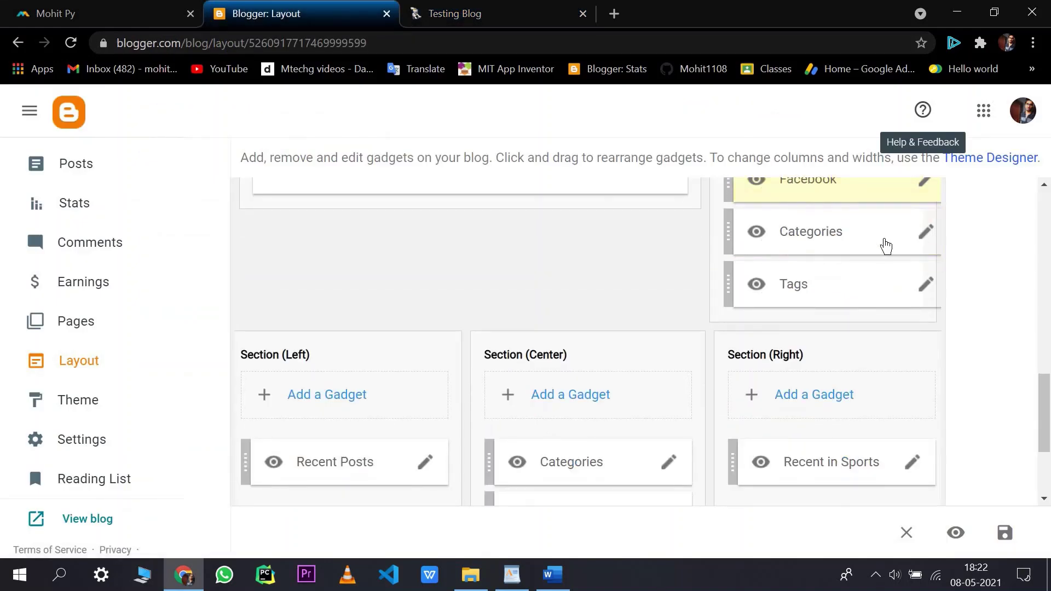
{"action": "left_click", "coordinate": [925, 231]}
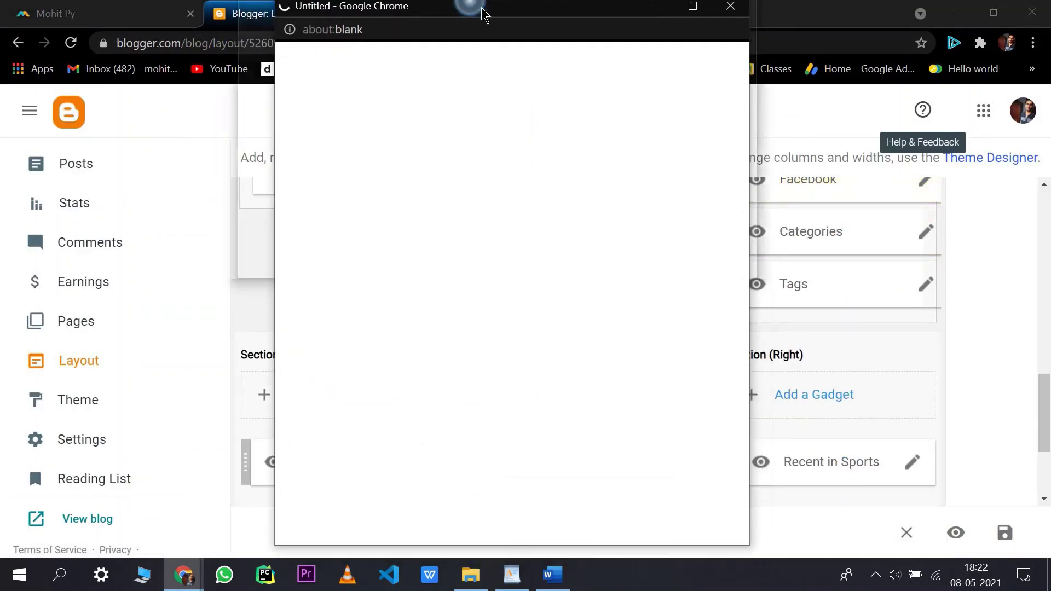
{"action": "double_click", "coordinate": [482, 13]}
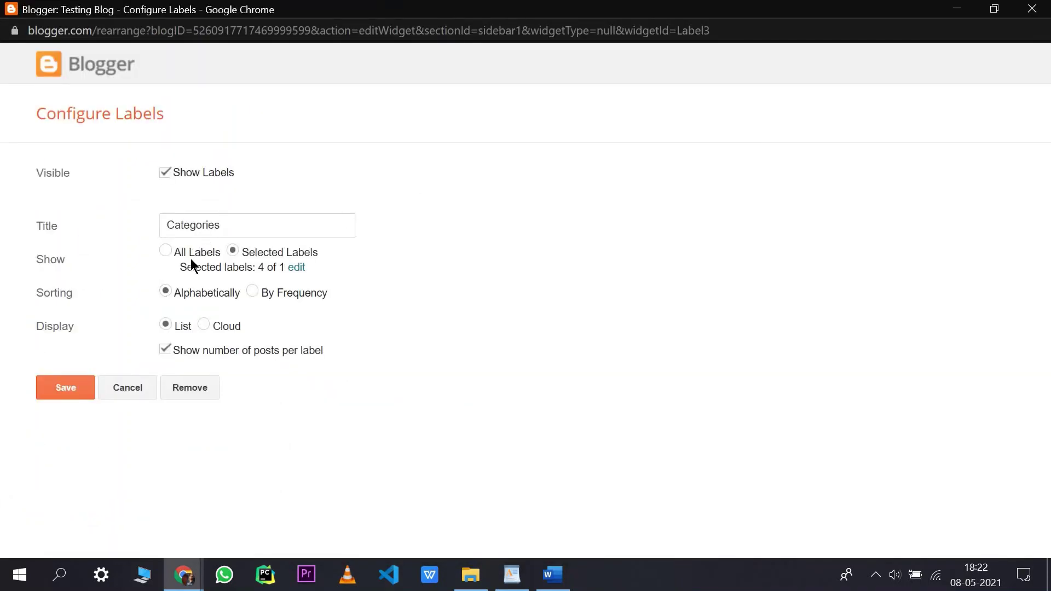
{"action": "left_click", "coordinate": [170, 254]}
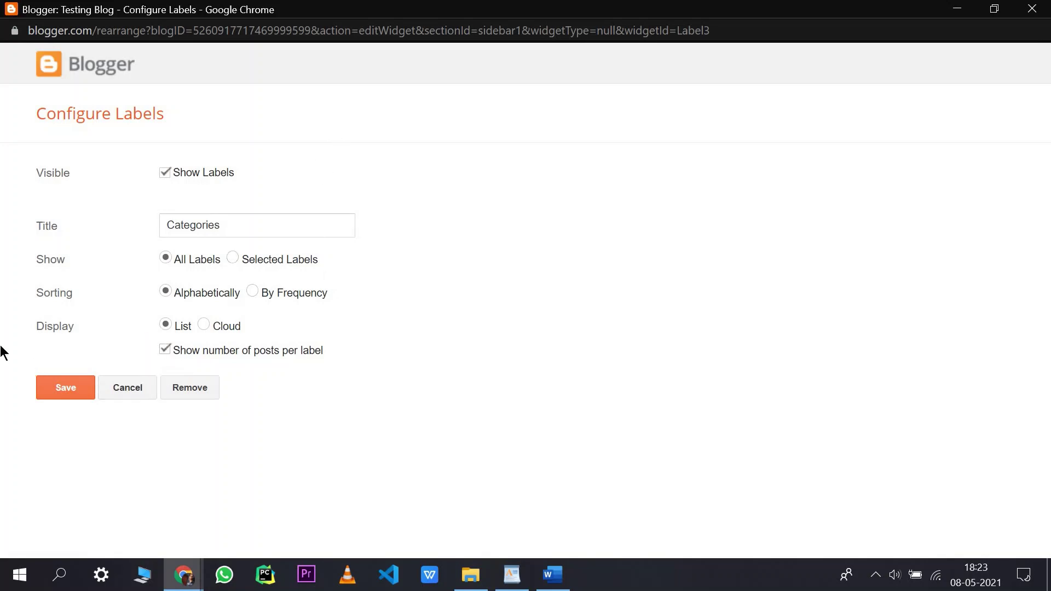
{"action": "double_click", "coordinate": [59, 327]}
{"action": "left_click", "coordinate": [201, 326]}
{"action": "left_click", "coordinate": [57, 391]}
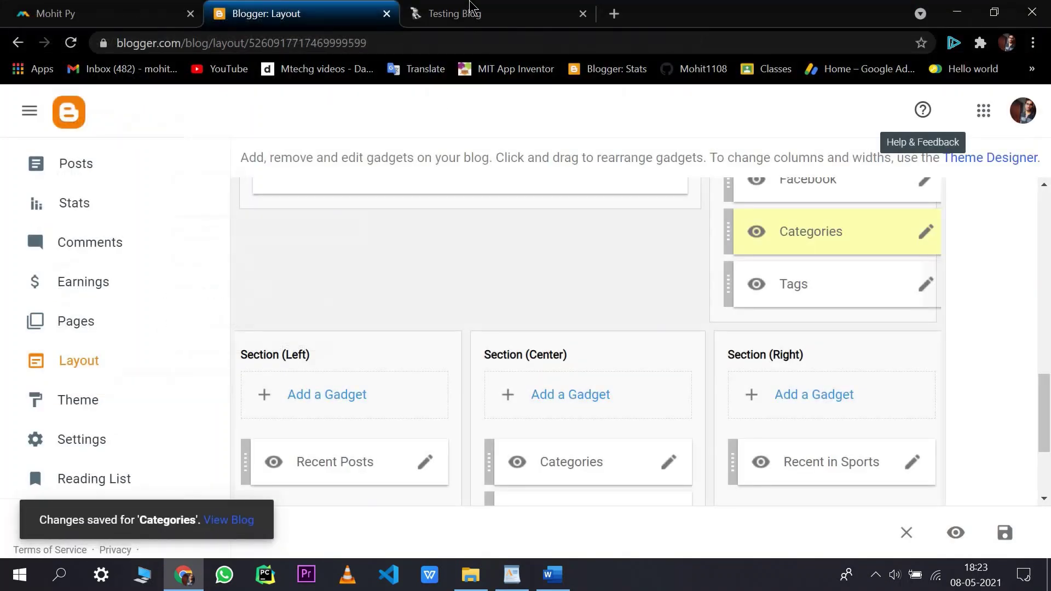
Reload the live blog and check the Categories gadget in its sidebar
{"action": "left_click", "coordinate": [473, 11]}
{"action": "key", "text": "F5"}
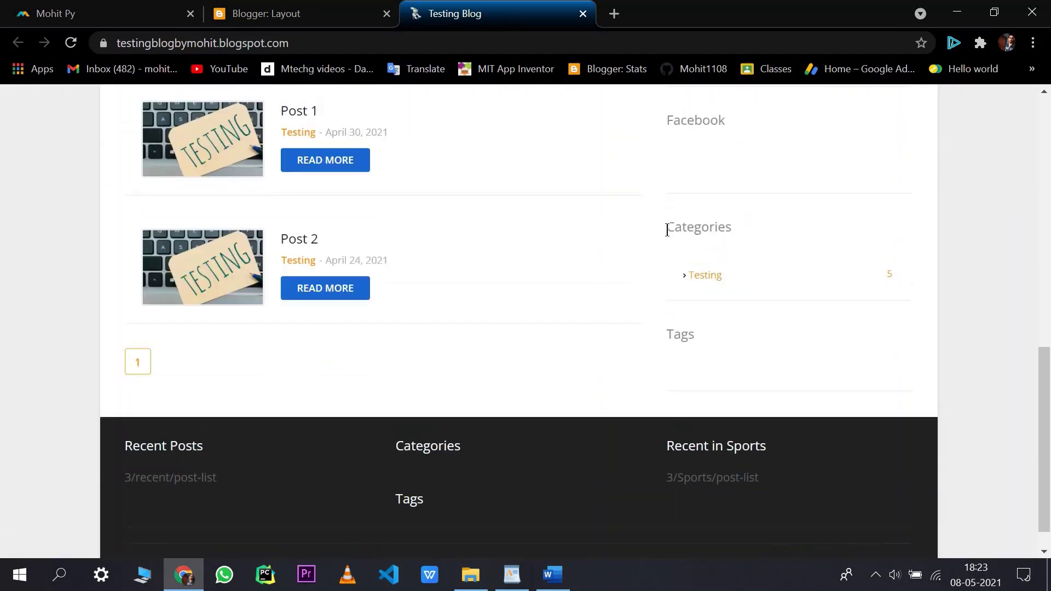
{"action": "left_click_drag", "start_coordinate": [667, 229], "coordinate": [681, 263]}
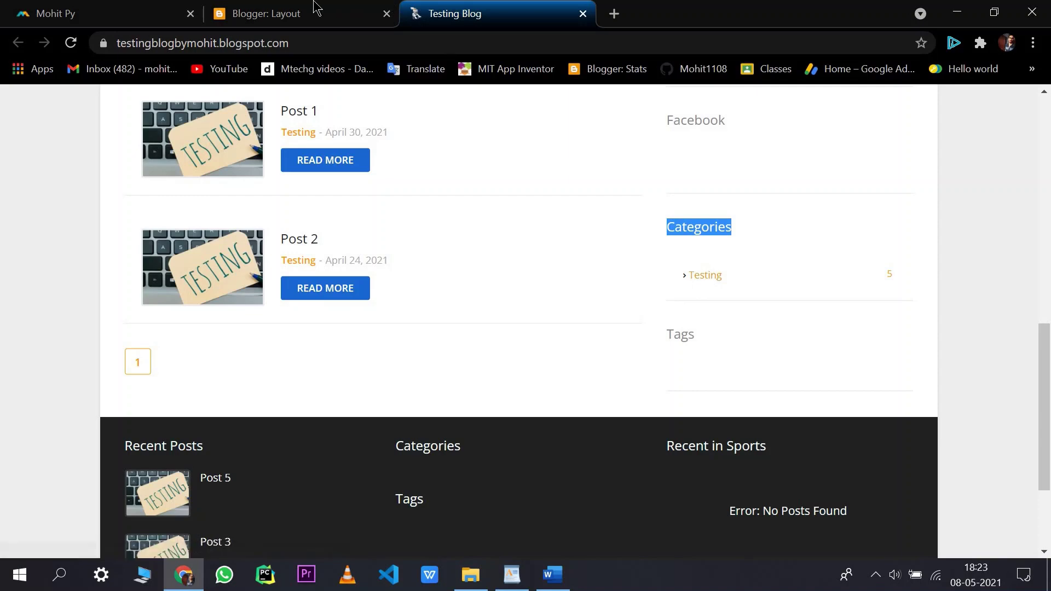
{"action": "left_click", "coordinate": [547, 277]}
Set the right sidebar's Tags gadget to show all labels in the Cloud display and save it
{"action": "key", "text": "ctrl+shift+Tab"}
{"action": "scroll", "coordinate": [749, 271], "scroll_direction": "up", "scroll_amount": 1}
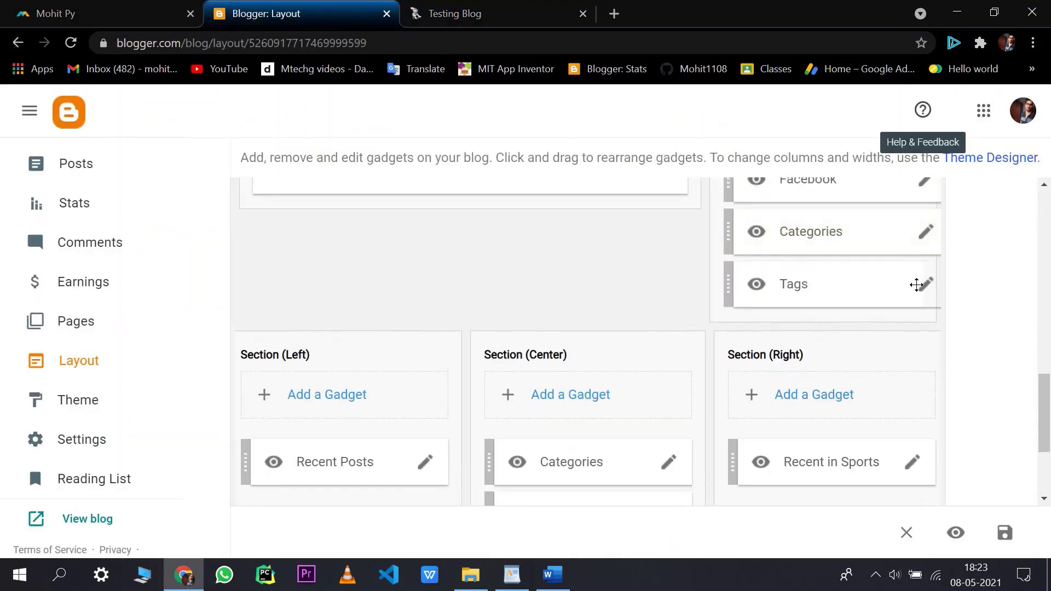
{"action": "left_click", "coordinate": [923, 284]}
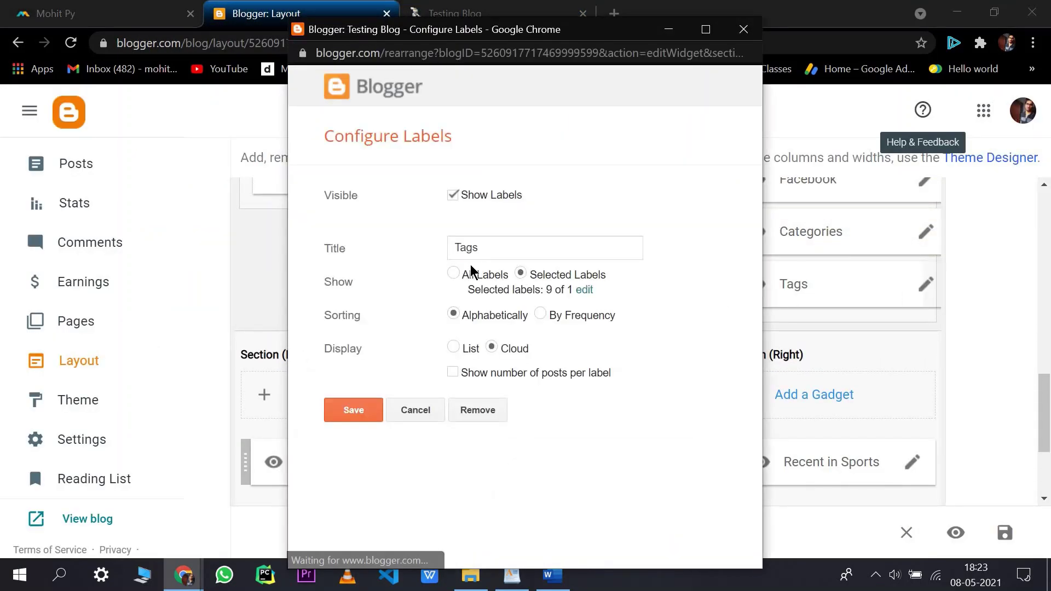
{"action": "left_click", "coordinate": [454, 274]}
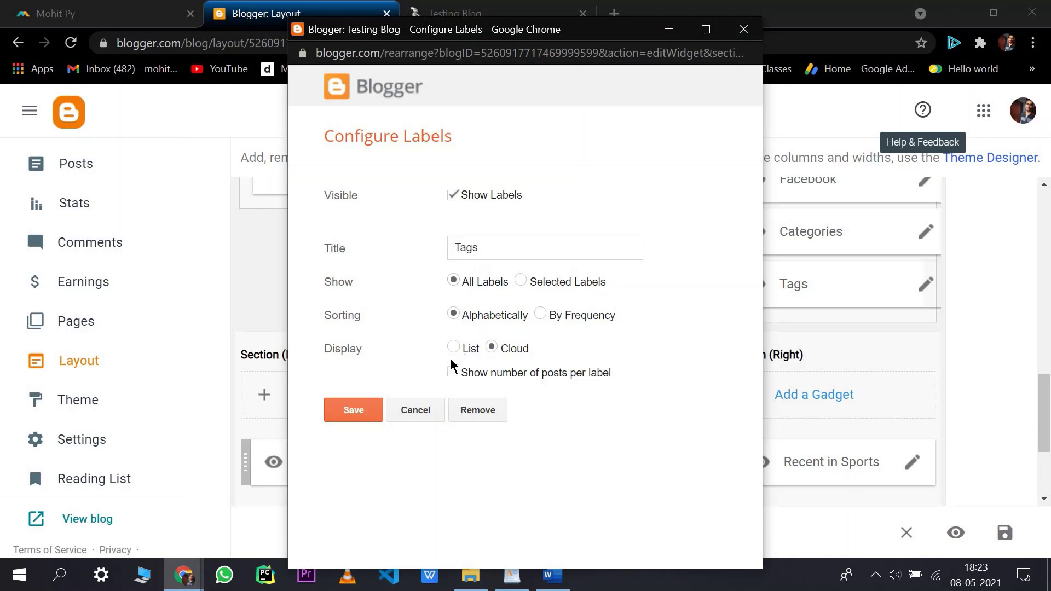
{"action": "left_click", "coordinate": [491, 348]}
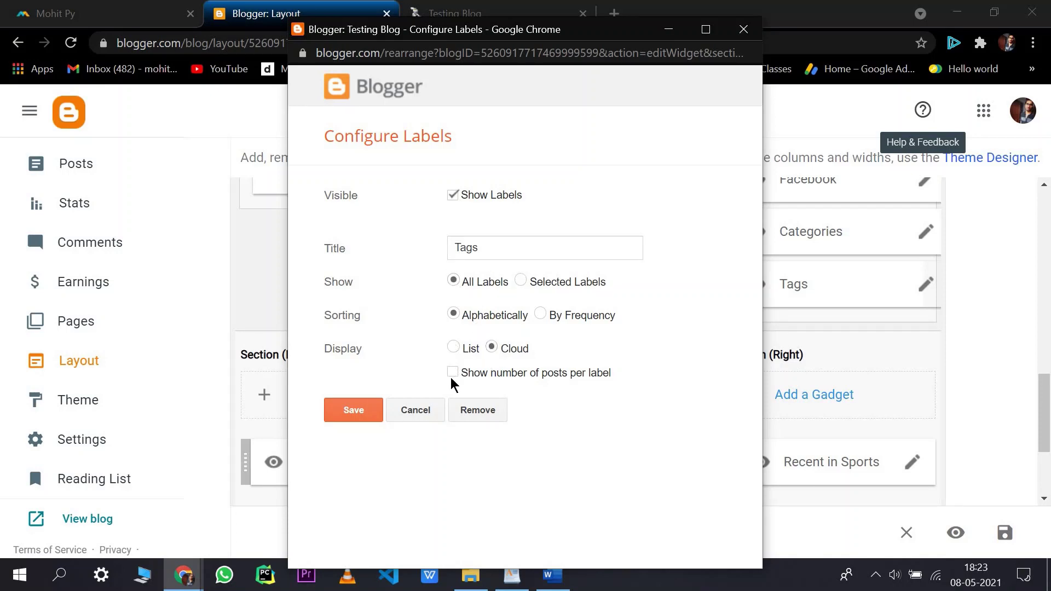
{"action": "left_click", "coordinate": [363, 415]}
Reload the live blog to check the sidebar's Tags gadget, then return to the layout page
{"action": "left_click", "coordinate": [454, 14]}
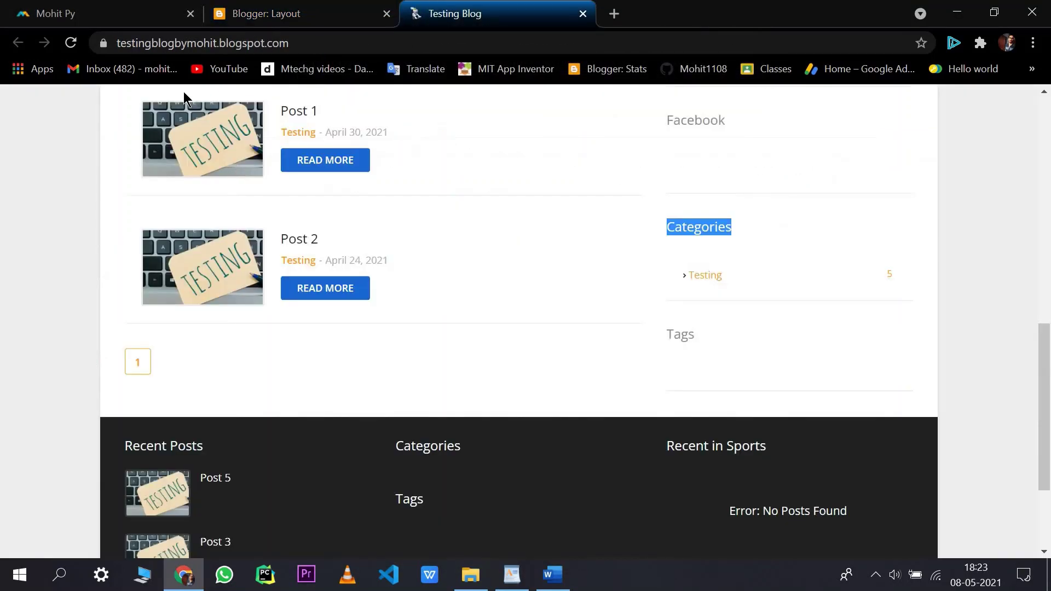
{"action": "left_click", "coordinate": [71, 43]}
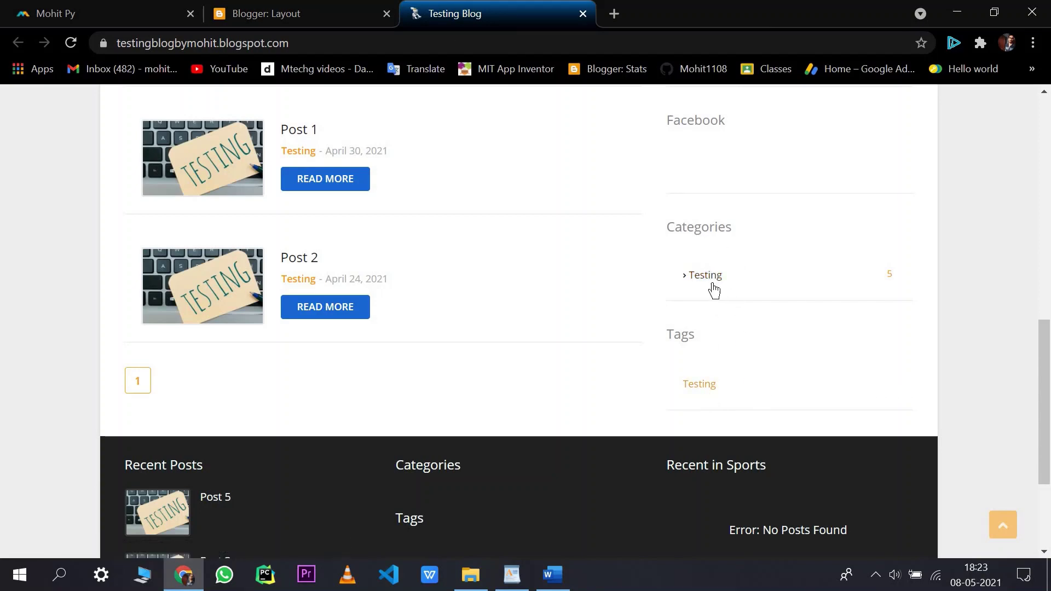
{"action": "left_click", "coordinate": [329, 13]}
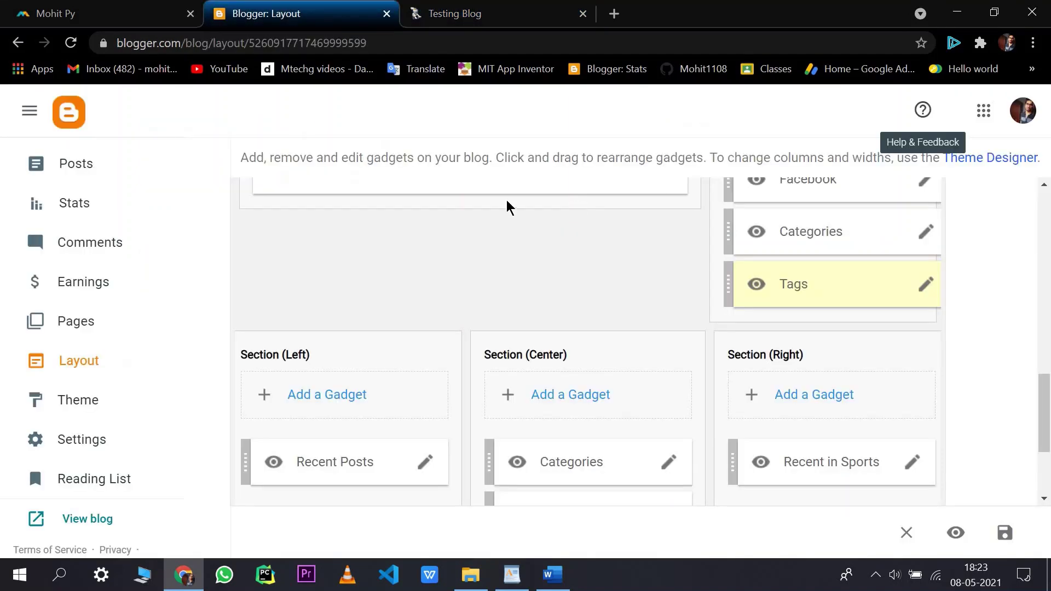
Compare the layout's left, center and right footer sections with the footer columns on the live blog
{"action": "scroll", "coordinate": [370, 221], "scroll_direction": "down", "scroll_amount": 2}
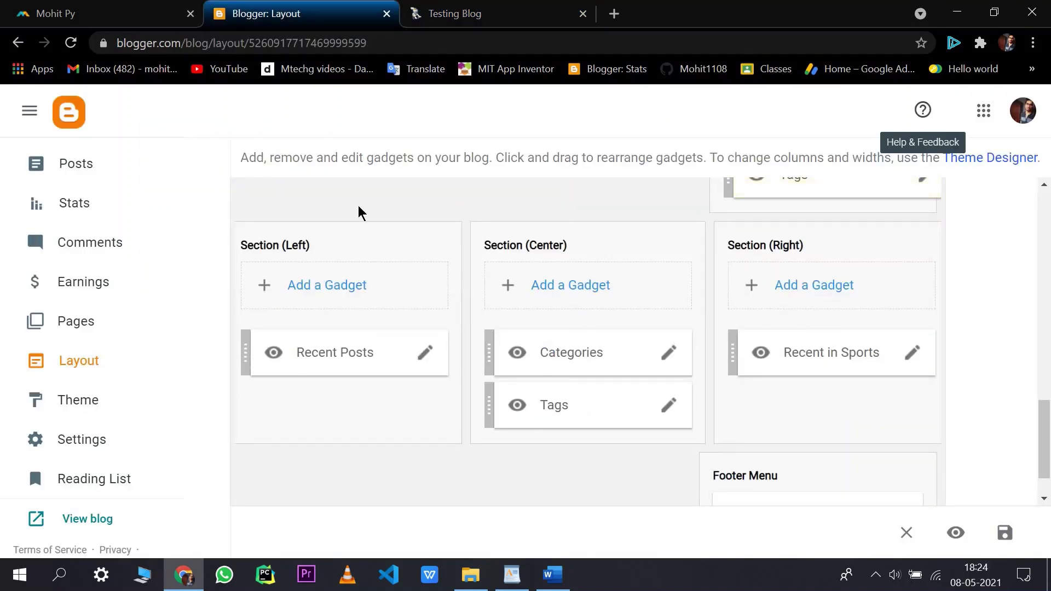
{"action": "key", "text": "ctrl+Tab"}
{"action": "scroll", "coordinate": [120, 241], "scroll_direction": "down", "scroll_amount": 3}
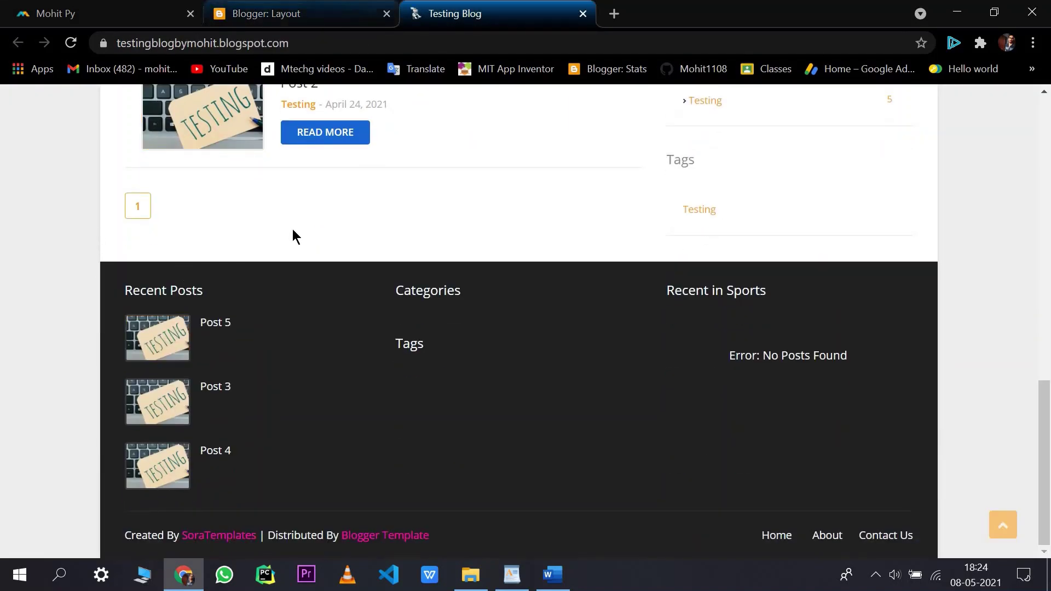
{"action": "key", "text": "ctrl+shift+Tab"}
{"action": "key", "text": "ctrl+Tab"}
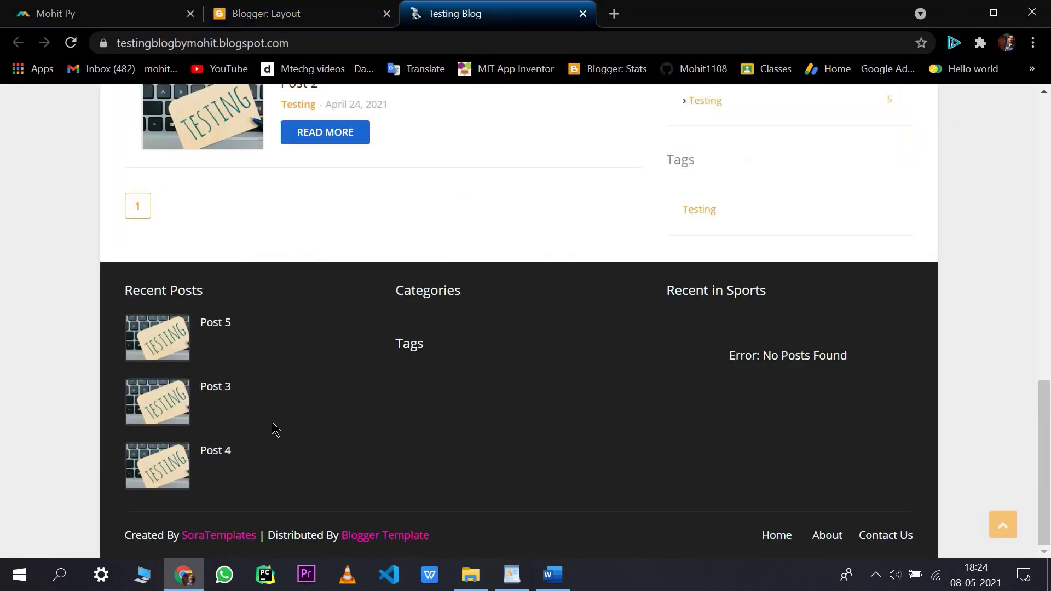
{"action": "key", "text": "ctrl+shift+Tab"}
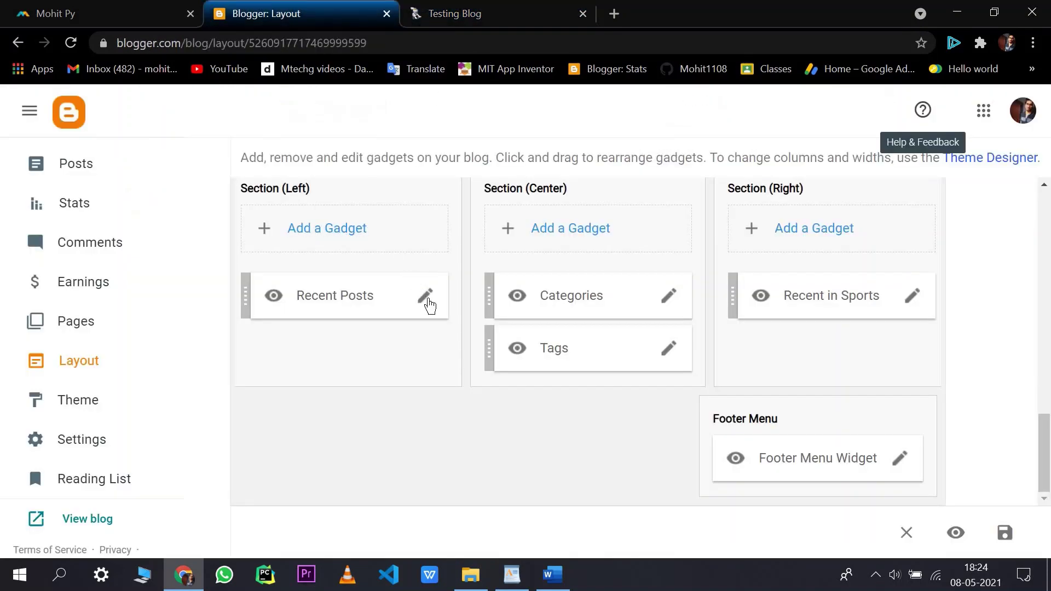
Open the left footer section's Recent Posts gadget and examine its visibility, title and content settings
{"action": "left_click", "coordinate": [429, 301]}
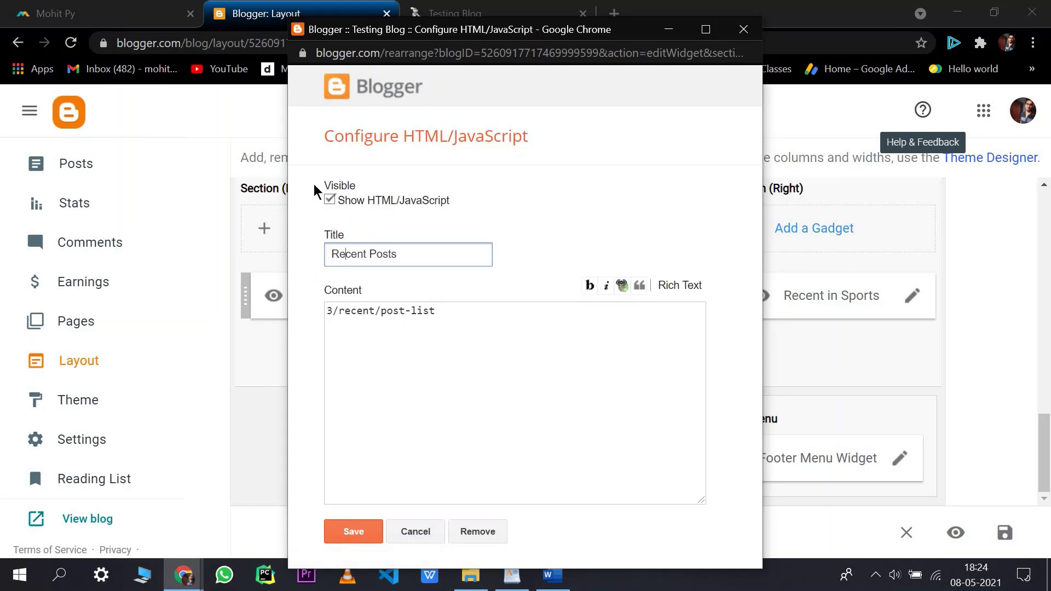
{"action": "double_click", "coordinate": [331, 184]}
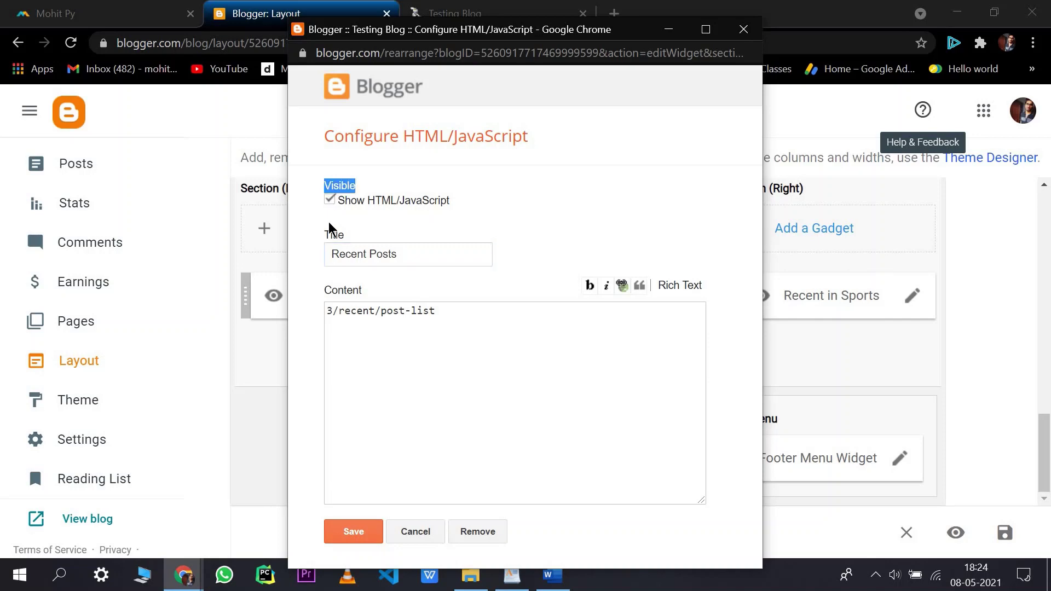
{"action": "left_click", "coordinate": [337, 229]}
{"action": "double_click", "coordinate": [369, 249]}
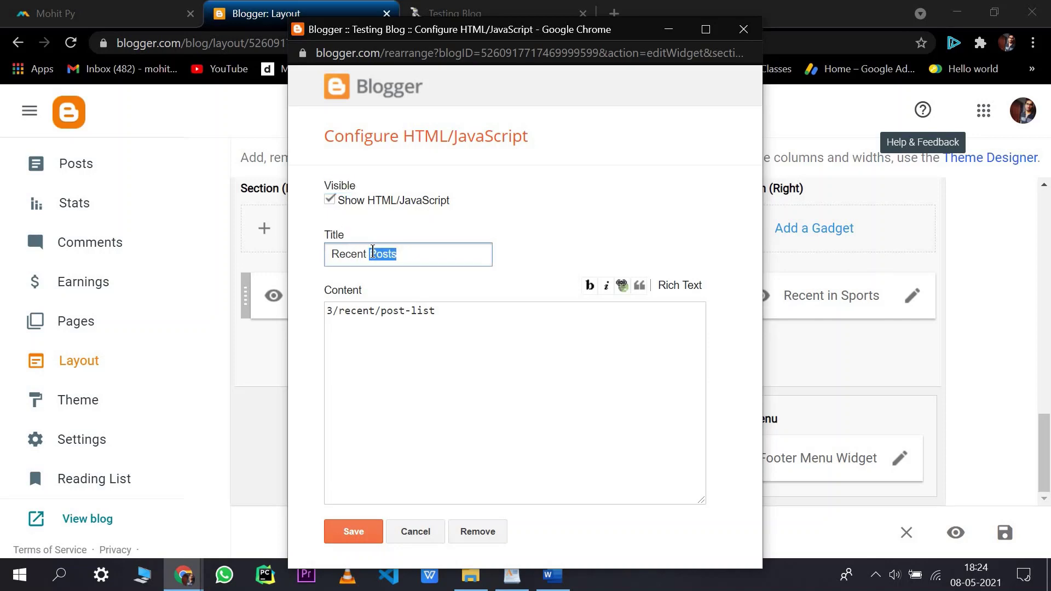
{"action": "left_click_drag", "start_coordinate": [368, 250], "coordinate": [355, 277]}
{"action": "left_click", "coordinate": [353, 251]}
{"action": "triple_click", "coordinate": [353, 251]}
{"action": "left_click", "coordinate": [353, 294]}
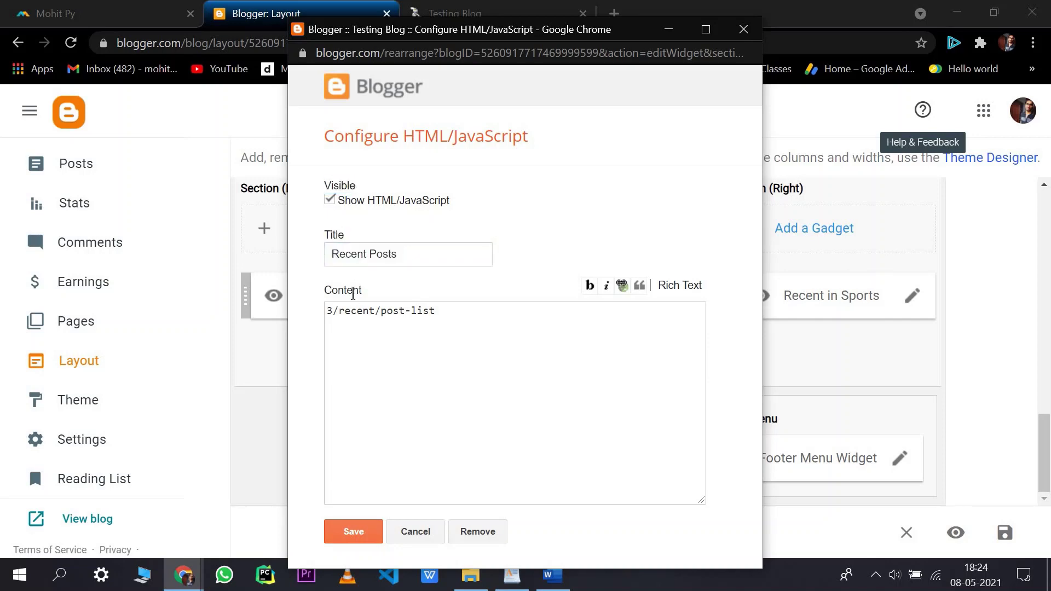
Re-enter 3 as the post count in the Recent Posts gadget's content and save the gadget
{"action": "left_click", "coordinate": [363, 316]}
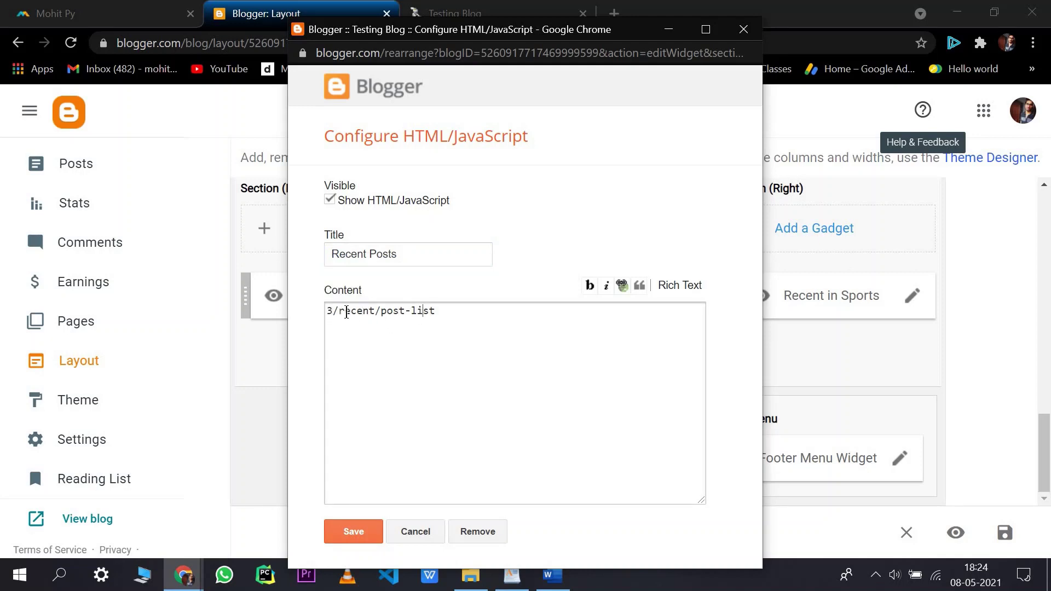
{"action": "key", "text": "BackSpace"}
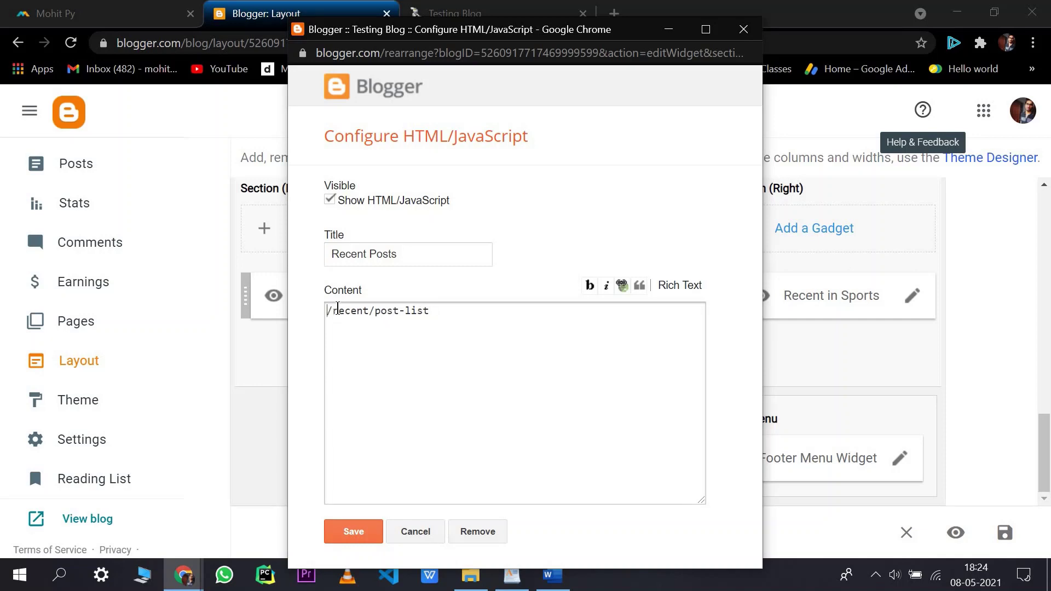
{"action": "key", "text": "Delete"}
{"action": "type", "text": "3"}
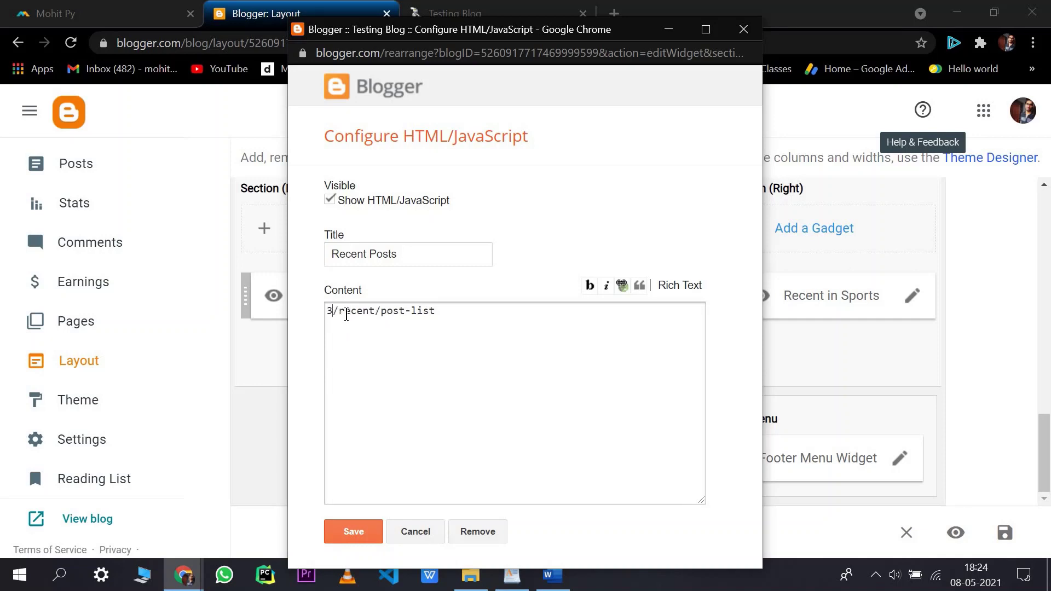
{"action": "double_click", "coordinate": [349, 311]}
{"action": "left_click", "coordinate": [359, 525]}
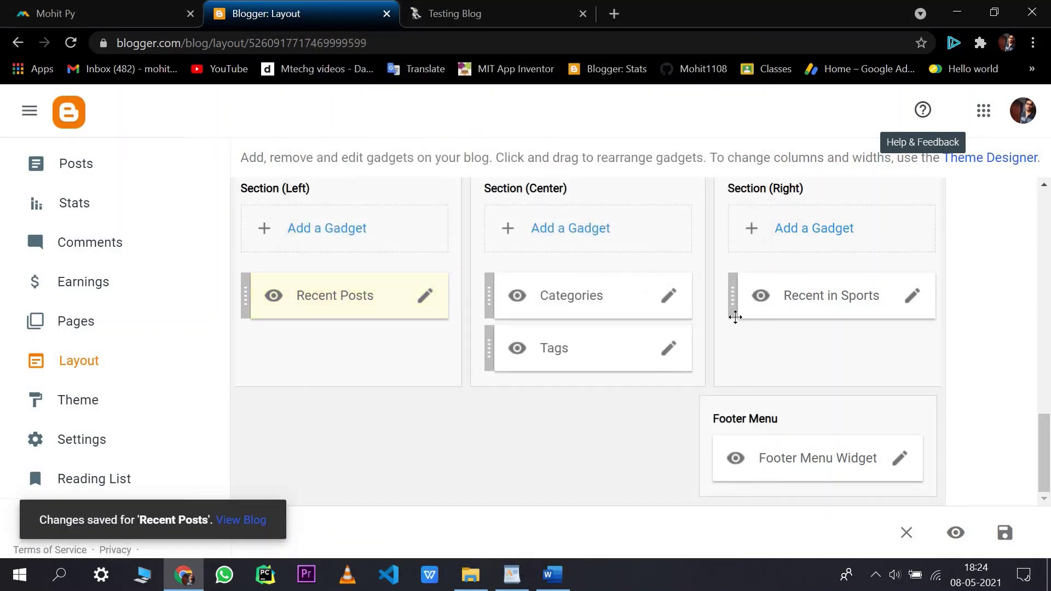
Retitle the right footer section's Recent in Sports gadget as Recent in Testing, set its content to 3/testing/post-list and save it
{"action": "scroll", "coordinate": [800, 208], "scroll_direction": "up", "scroll_amount": 2}
{"action": "scroll", "coordinate": [756, 325], "scroll_direction": "down", "scroll_amount": 2}
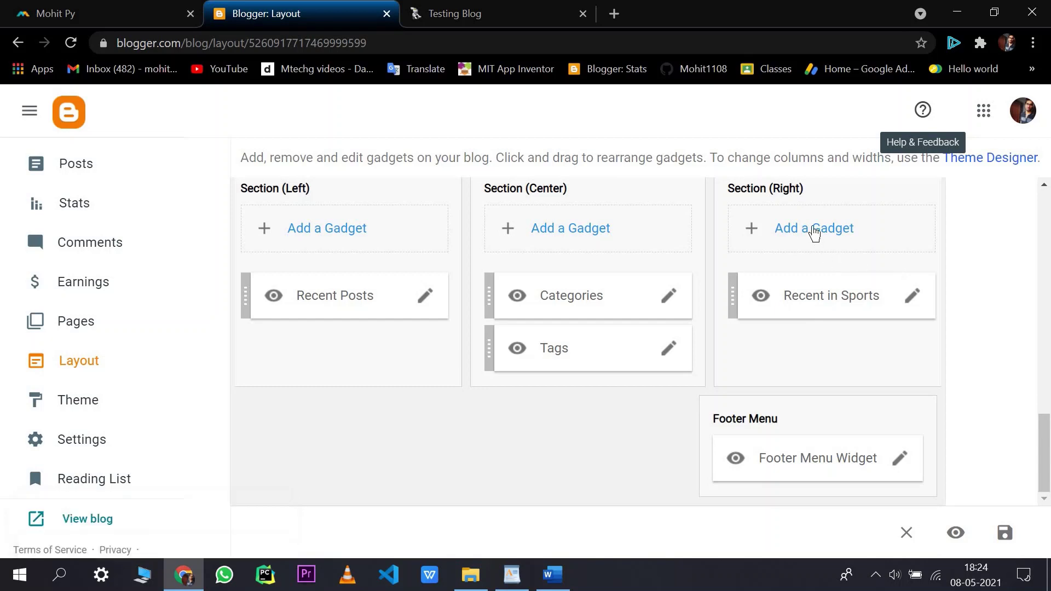
{"action": "left_click", "coordinate": [783, 251]}
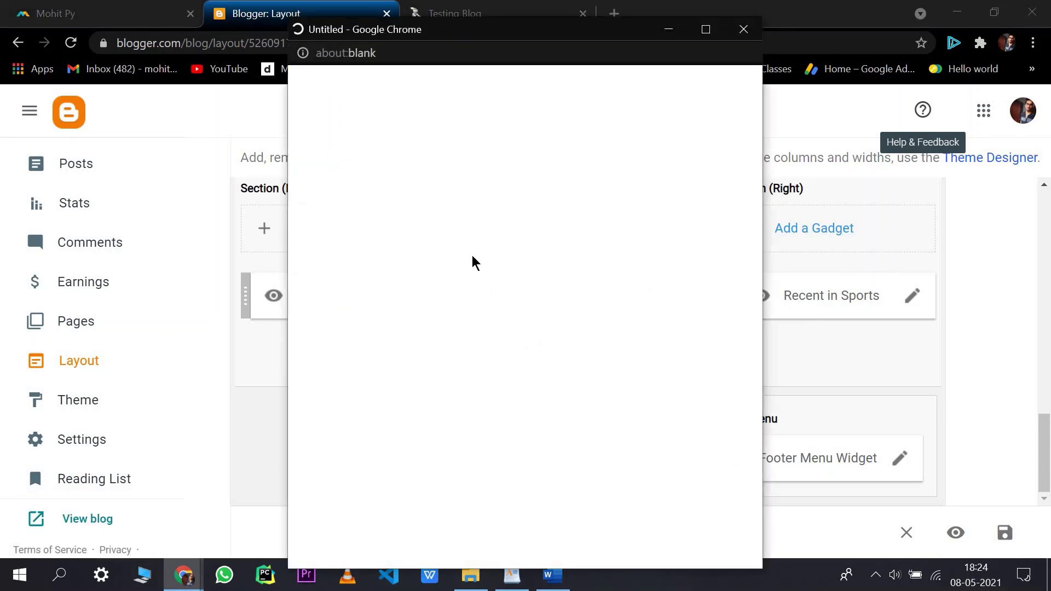
{"action": "left_click", "coordinate": [912, 296]}
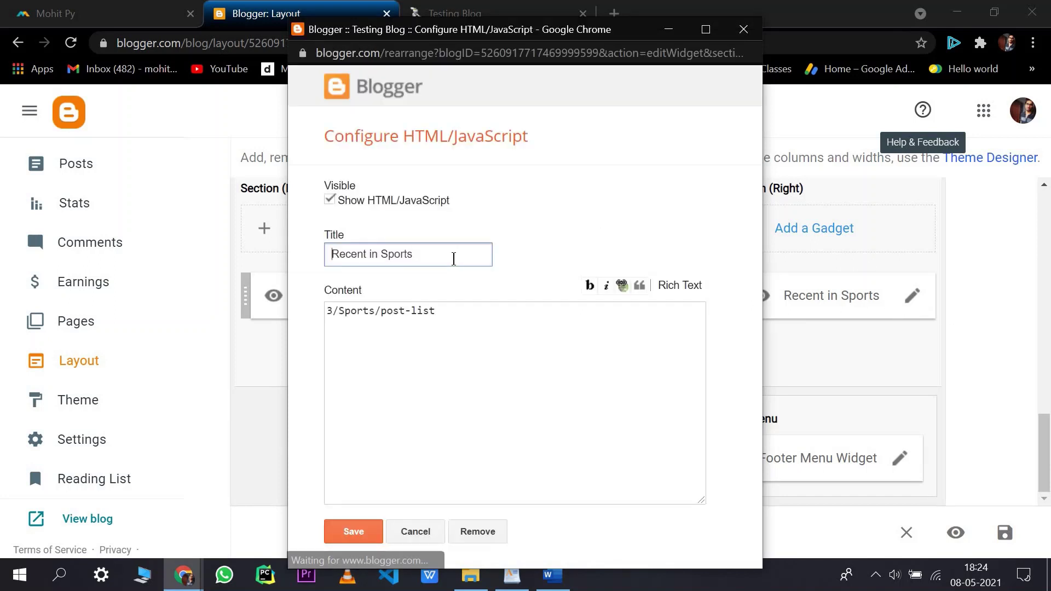
{"action": "double_click", "coordinate": [452, 260]}
{"action": "key", "text": "BackSpace"}
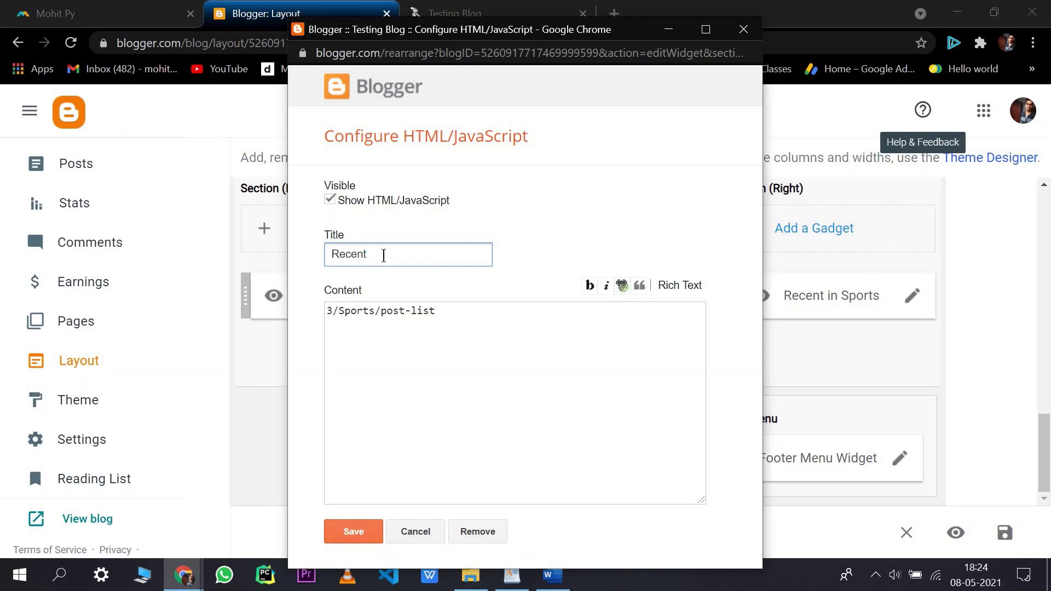
{"action": "type", "text": "Testing"}
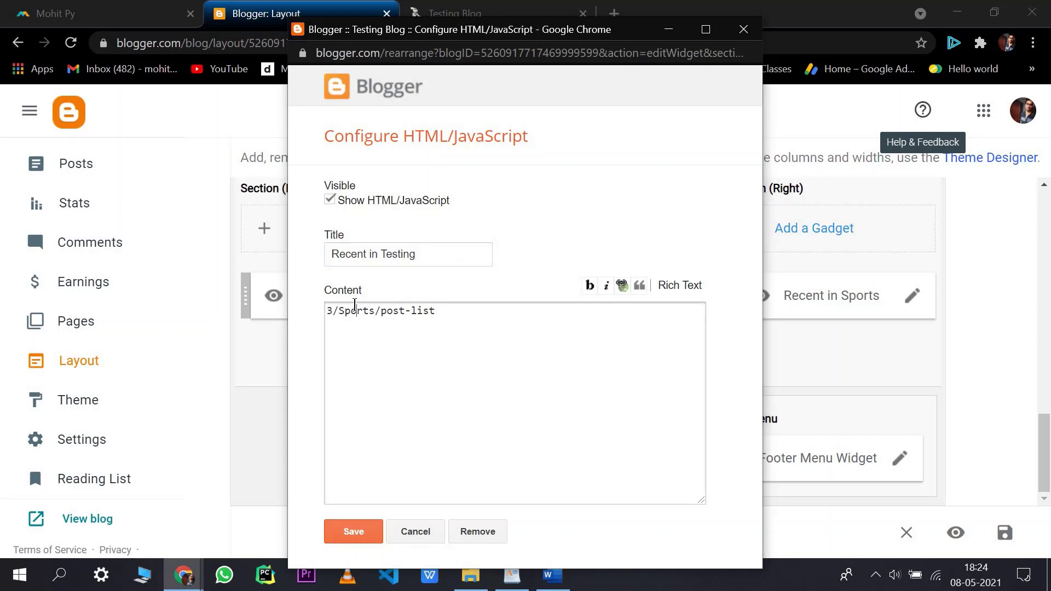
{"action": "double_click", "coordinate": [355, 310]}
{"action": "type", "text": "testing/post"}
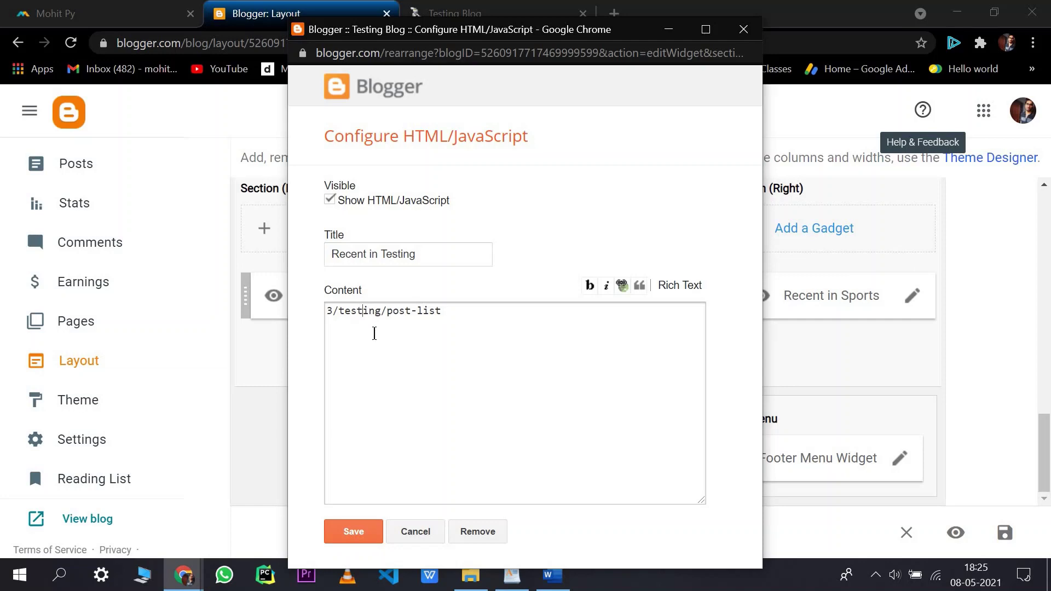
{"action": "left_click", "coordinate": [354, 531]}
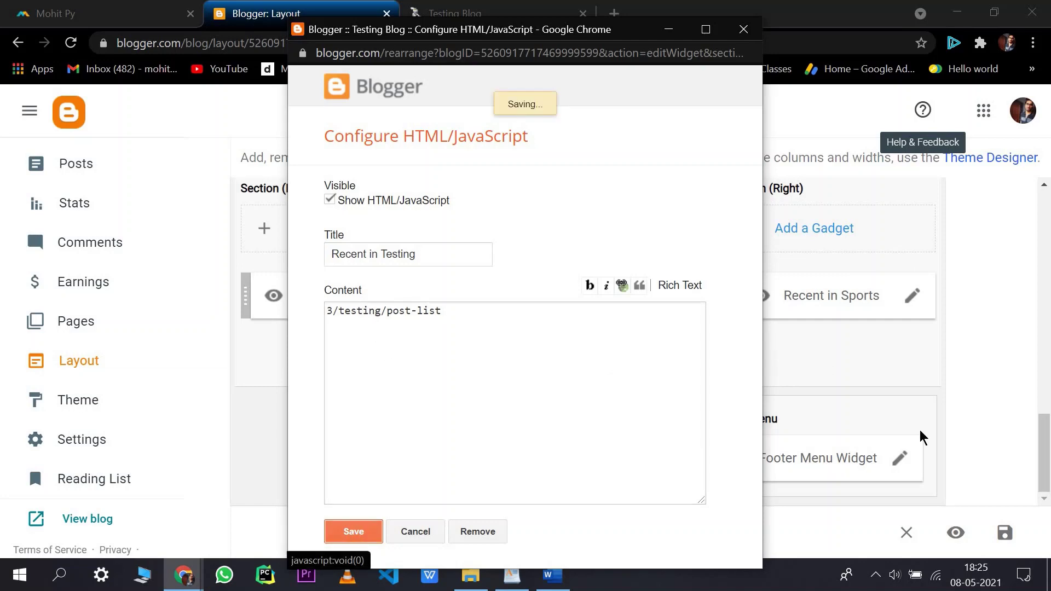
Reload the live blog and check the Recent in Testing column in the footer
{"action": "left_click", "coordinate": [500, 13]}
{"action": "key", "text": "F5"}
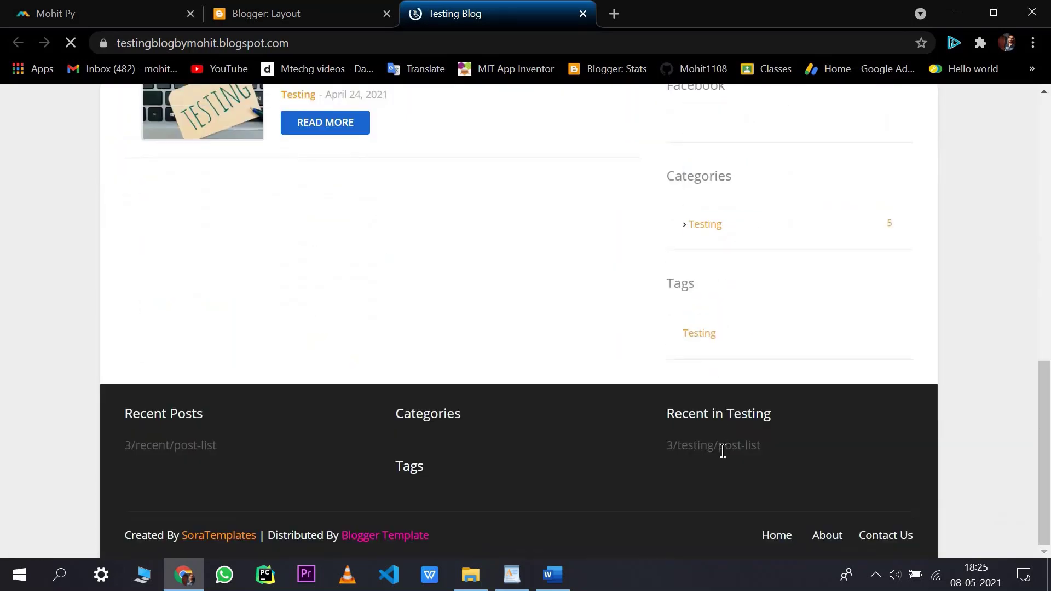
{"action": "left_click_drag", "start_coordinate": [743, 451], "coordinate": [702, 451]}
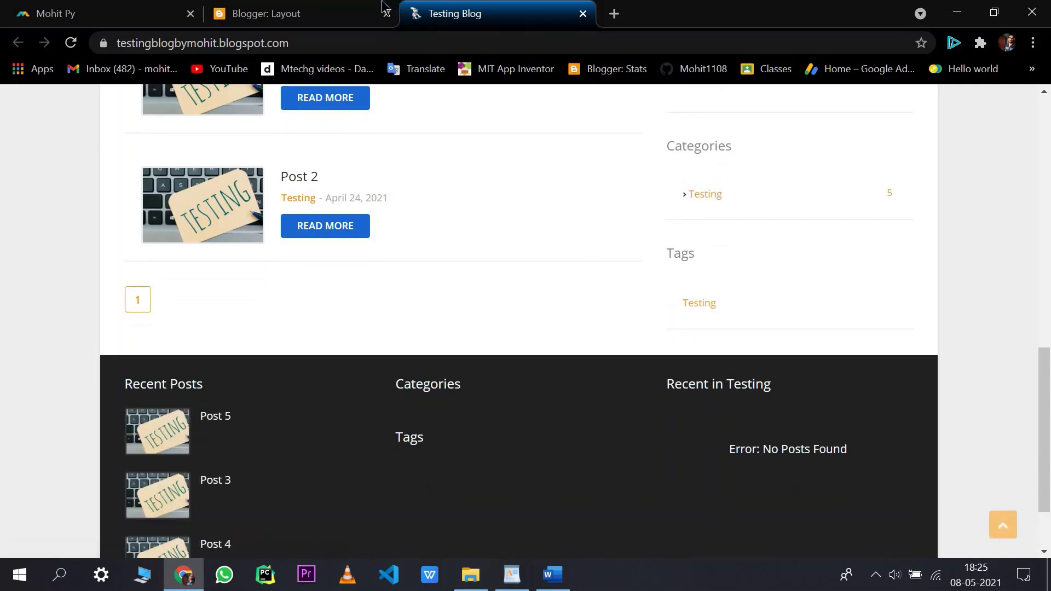
Capitalize the label in the Recent in Testing gadget so its content reads 3/Testing/post-list, and save it
{"action": "key", "text": "ctrl+shift+Tab"}
{"action": "left_click", "coordinate": [913, 296]}
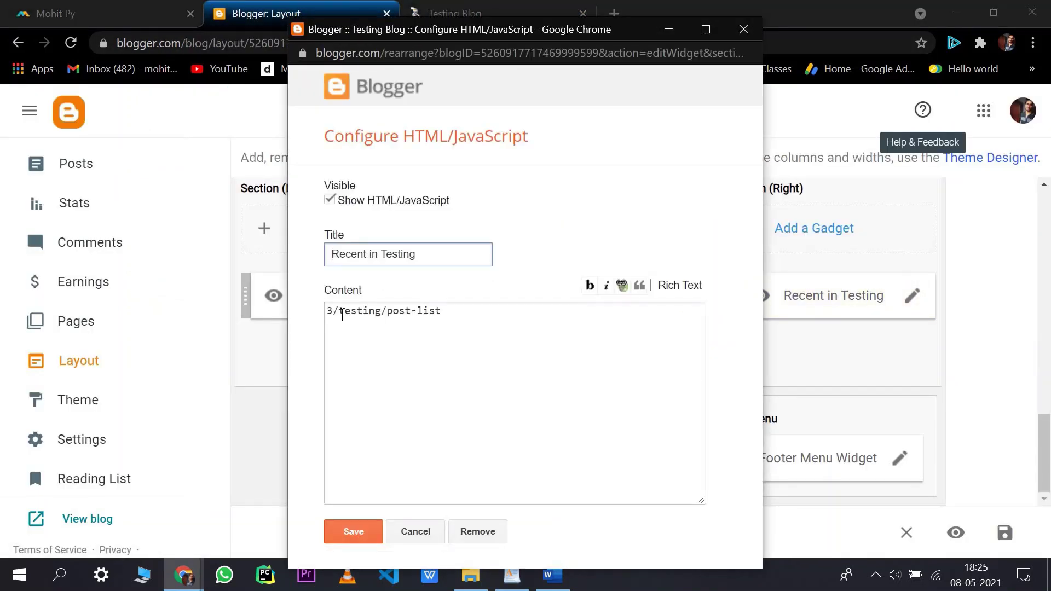
{"action": "left_click", "coordinate": [341, 314]}
{"action": "key", "text": "Delete"}
{"action": "type", "text": "T"}
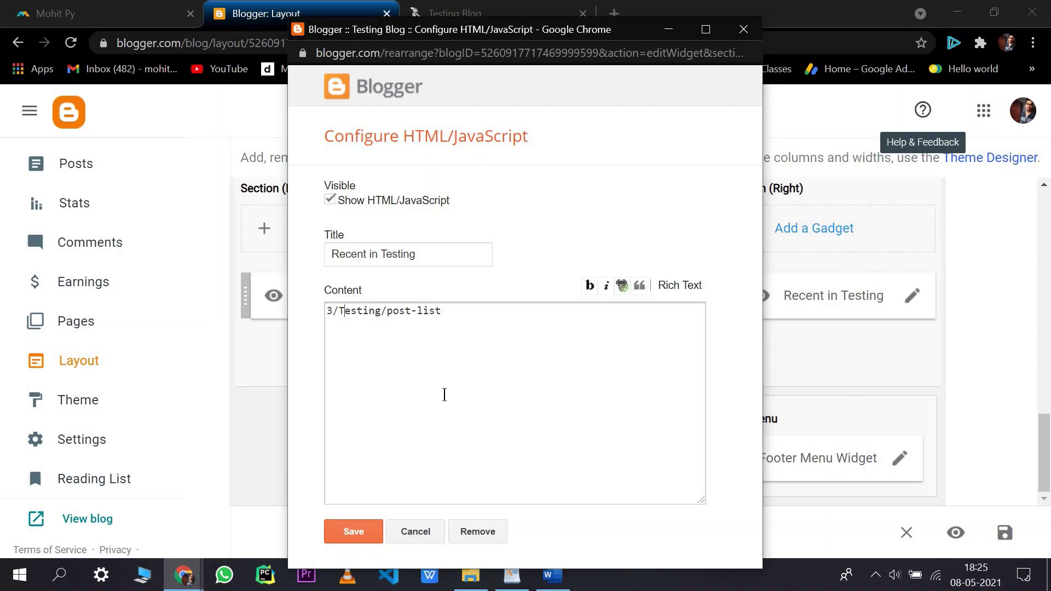
{"action": "left_click", "coordinate": [353, 532]}
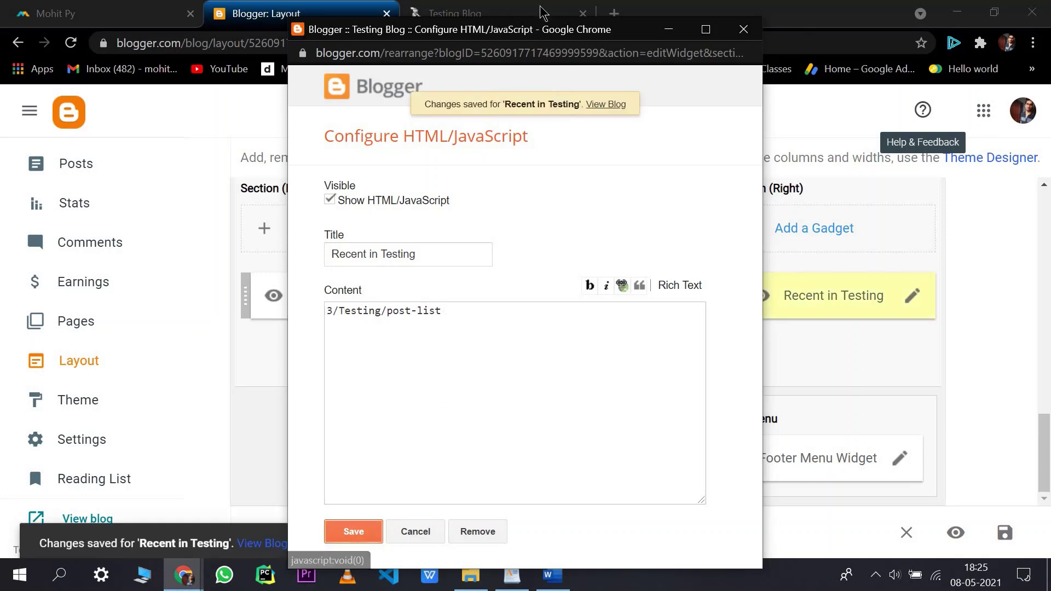
Reload the live blog again and check which posts the footer's Recent in Testing column lists
{"action": "left_click", "coordinate": [542, 14]}
{"action": "key", "text": "F5"}
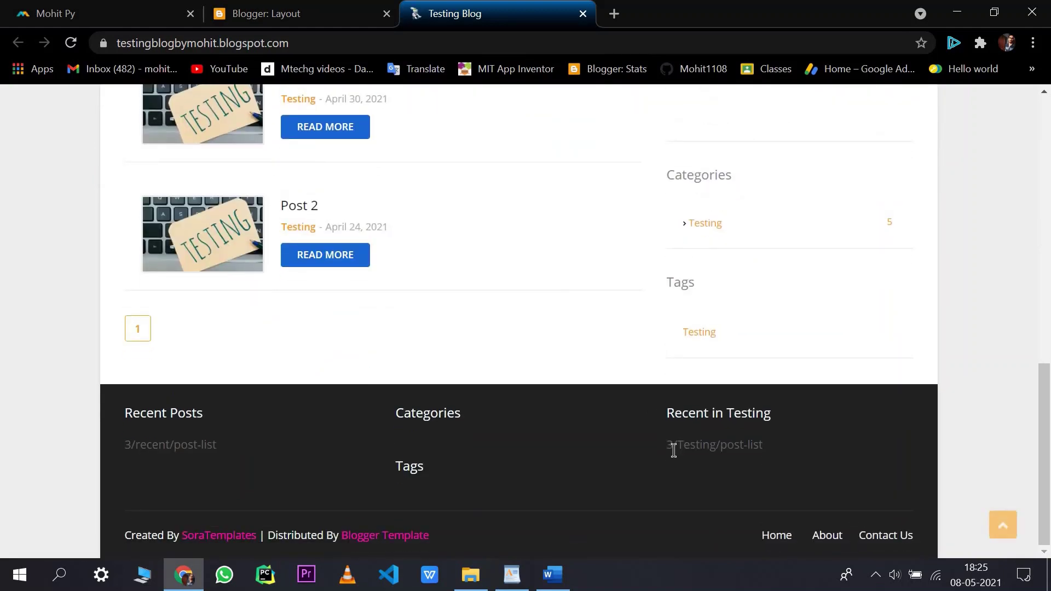
{"action": "scroll", "coordinate": [676, 399], "scroll_direction": "down", "scroll_amount": 2}
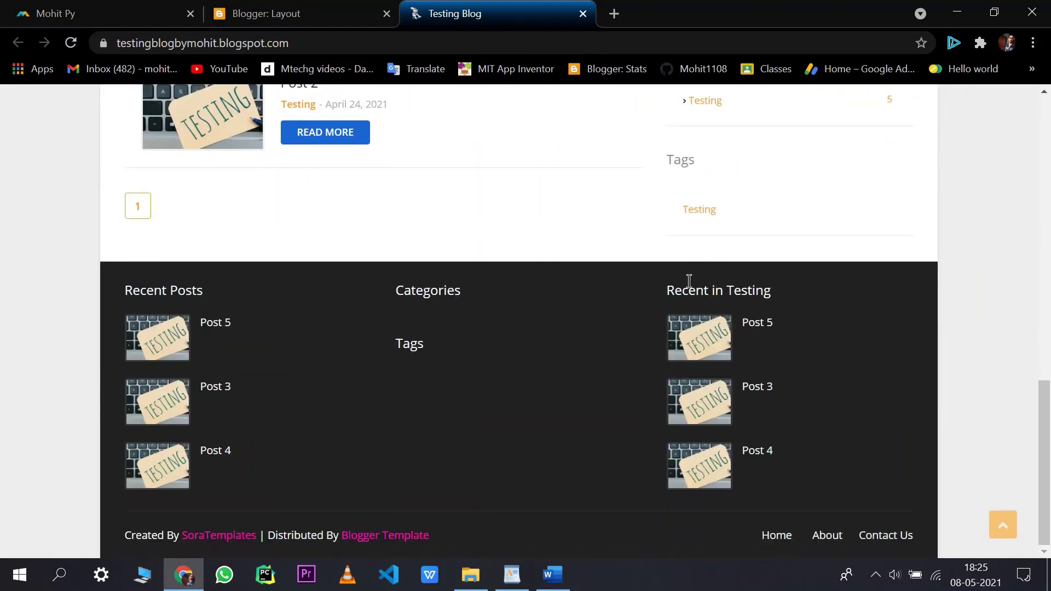
Return to the Blogger dashboard and open Testing Blog's list of posts
{"action": "double_click", "coordinate": [689, 281]}
{"action": "left_click", "coordinate": [761, 280]}
{"action": "left_click", "coordinate": [324, 7]}
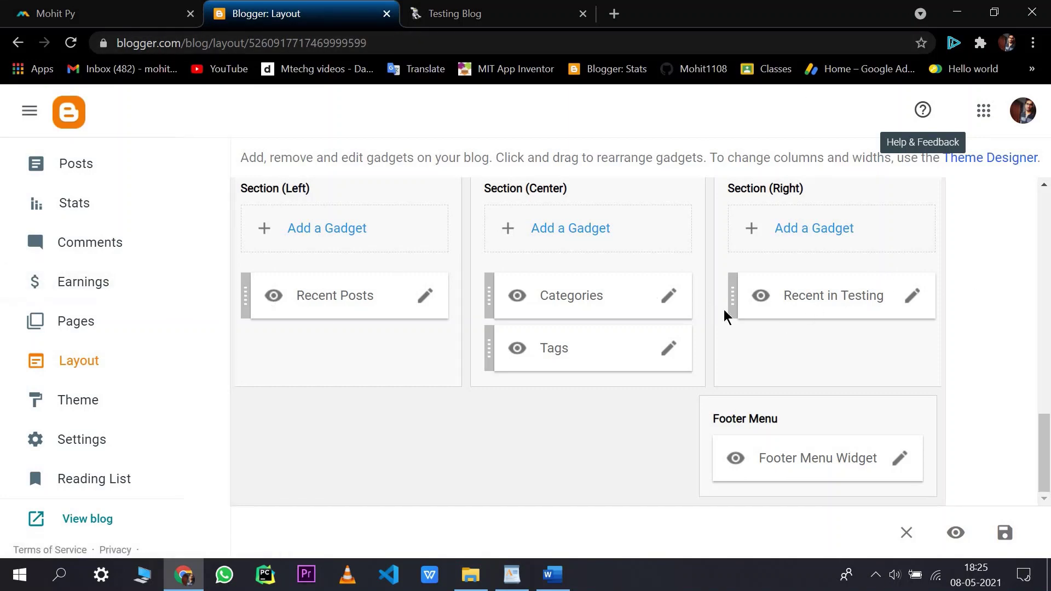
{"action": "scroll", "coordinate": [617, 326], "scroll_direction": "up", "scroll_amount": 2}
{"action": "scroll", "coordinate": [383, 307], "scroll_direction": "down", "scroll_amount": 2}
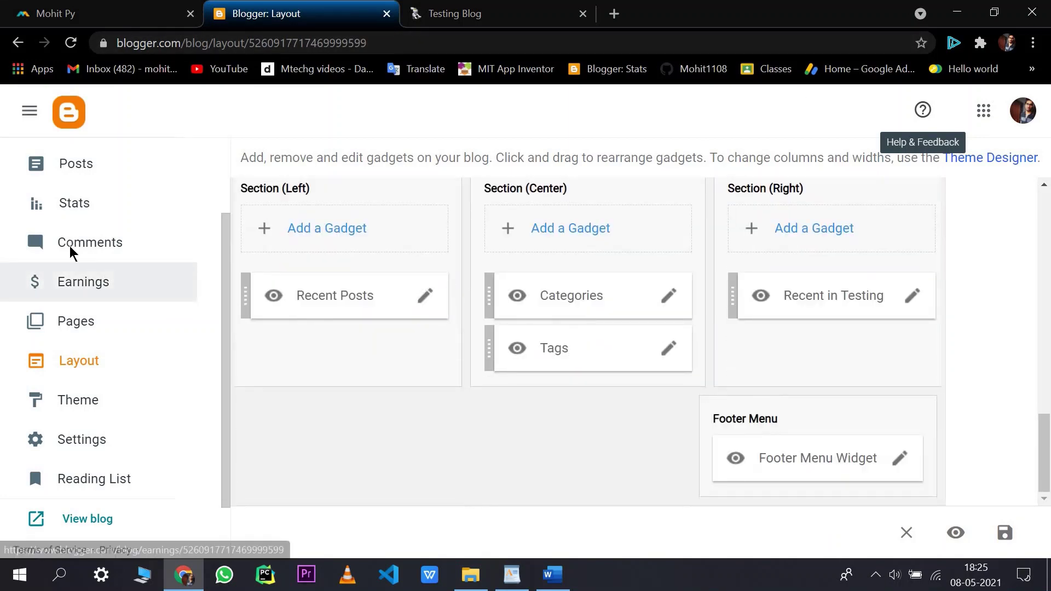
{"action": "scroll", "coordinate": [88, 263], "scroll_direction": "up", "scroll_amount": 2}
{"action": "left_click", "coordinate": [86, 273]}
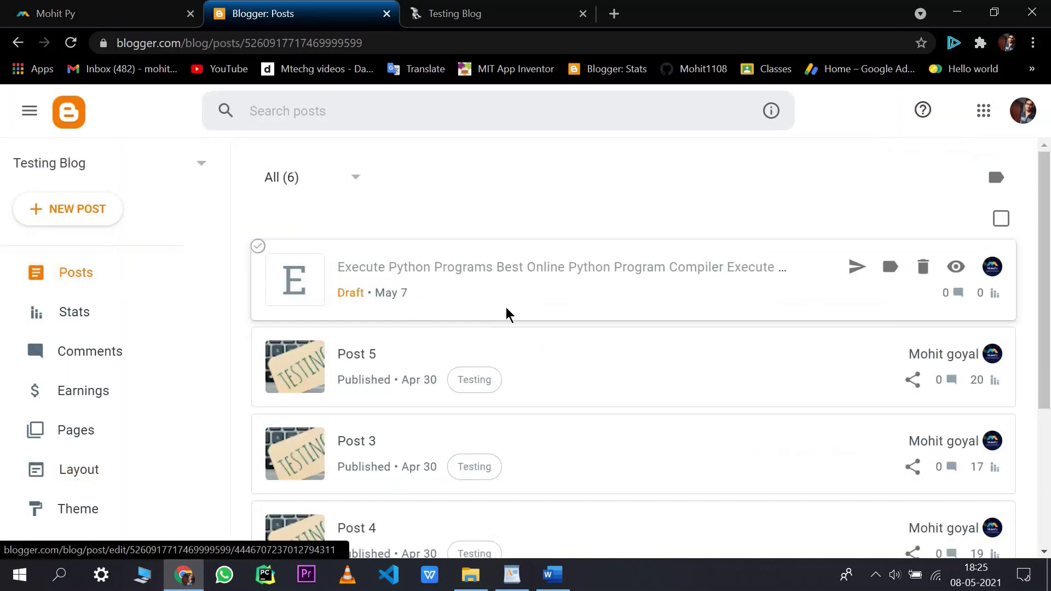
Add the labels Mohitpy, Questings, Youtube and Blogger to Post 5 alongside its existing Testing label, and apply them
{"action": "scroll", "coordinate": [505, 328], "scroll_direction": "down", "scroll_amount": 1}
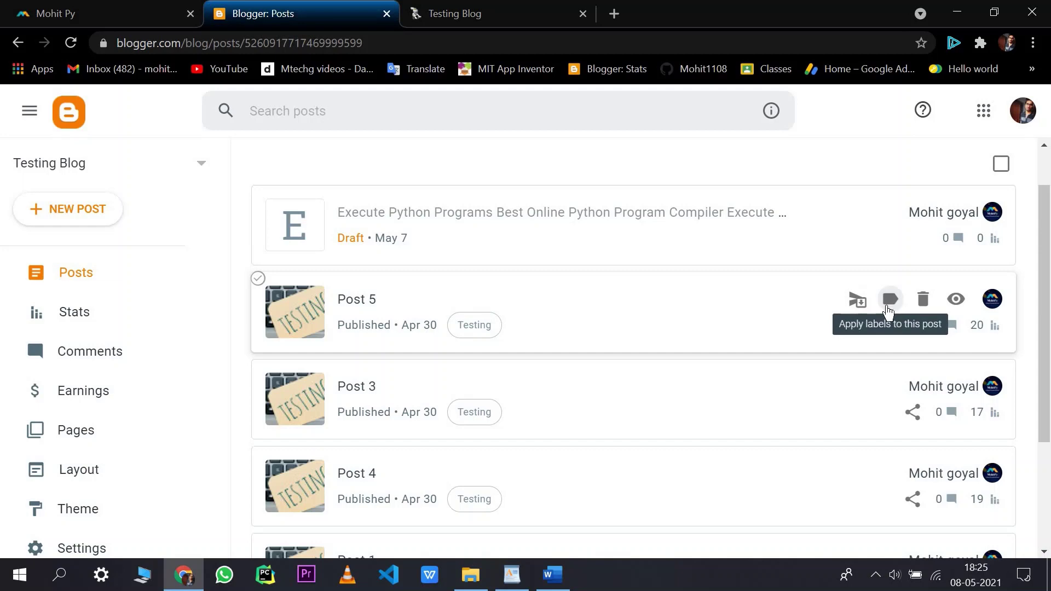
{"action": "left_click", "coordinate": [887, 308]}
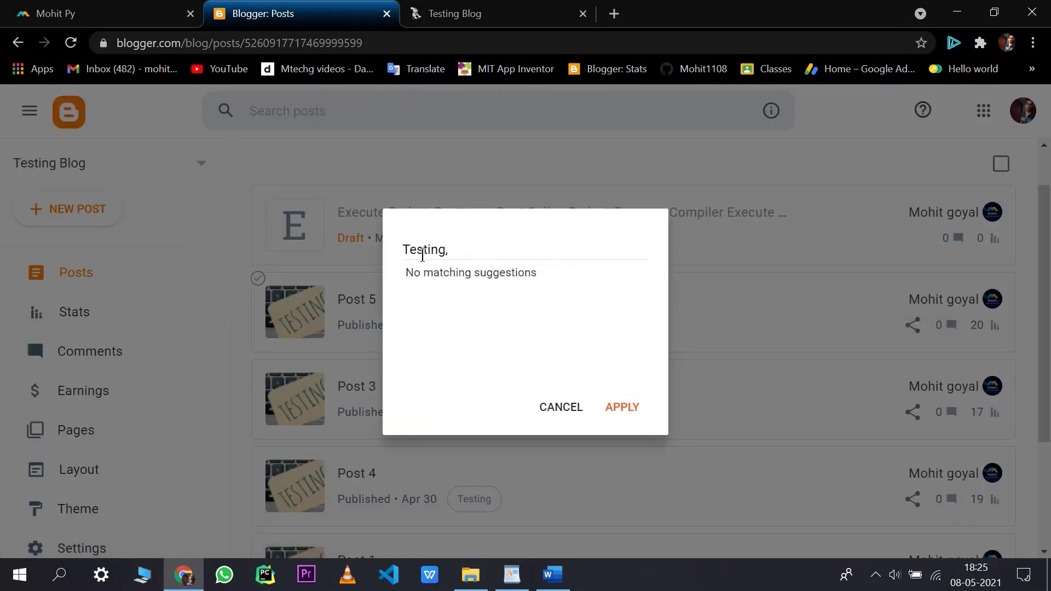
{"action": "left_click", "coordinate": [413, 251]}
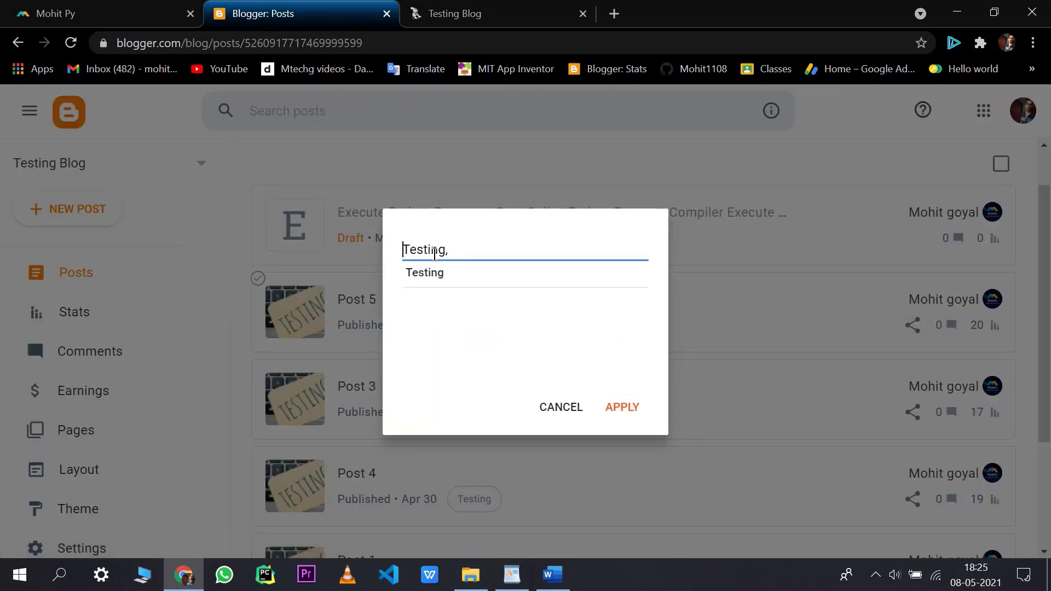
{"action": "left_click", "coordinate": [467, 249]}
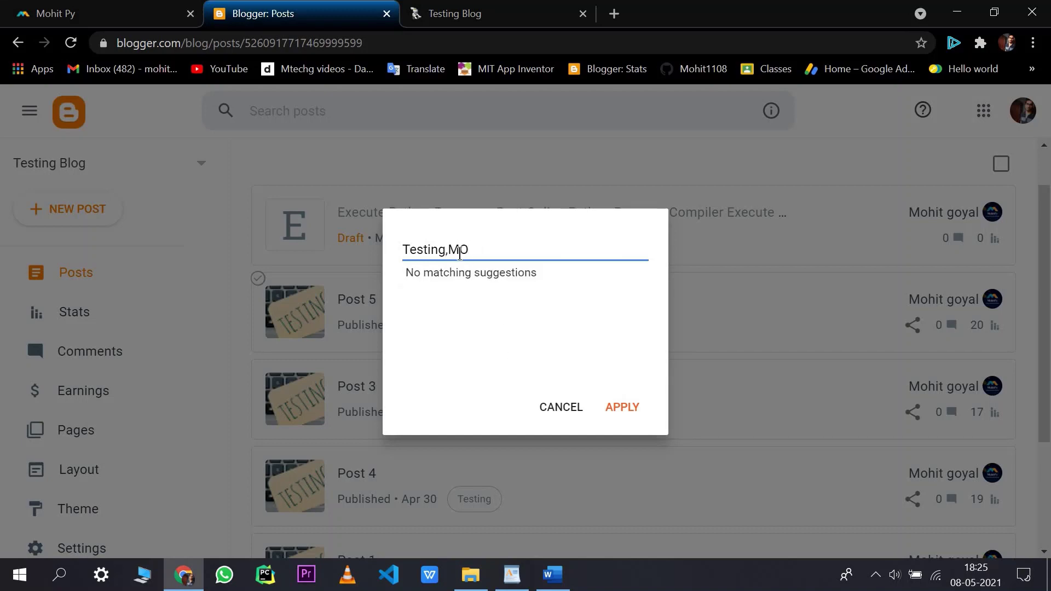
{"action": "type", "text": "Mohitpy , Q"}
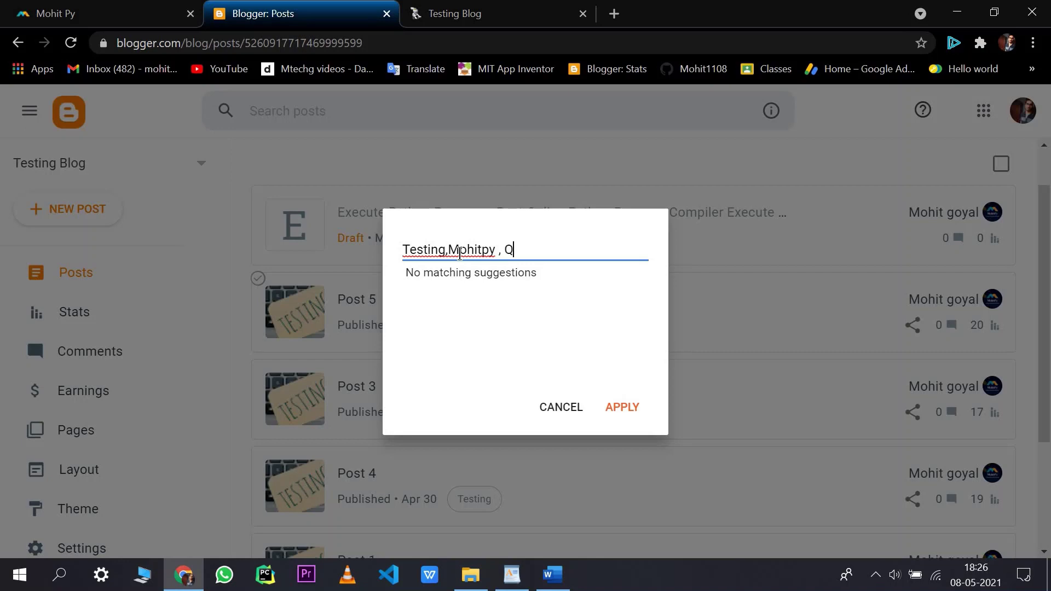
{"action": "type", "text": "uestings , Youtube"}
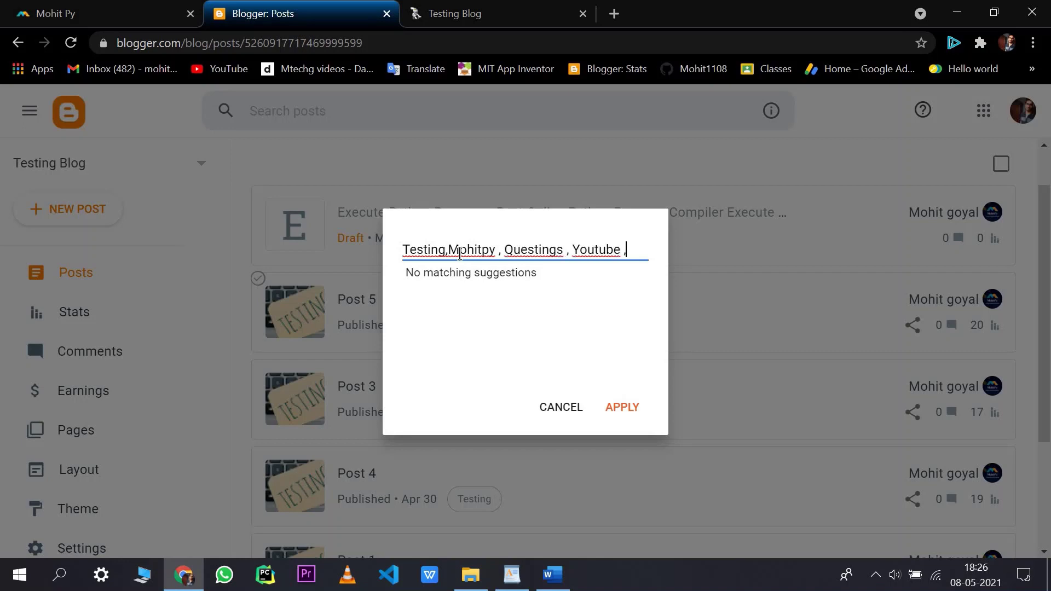
{"action": "type", "text": " , Blogger"}
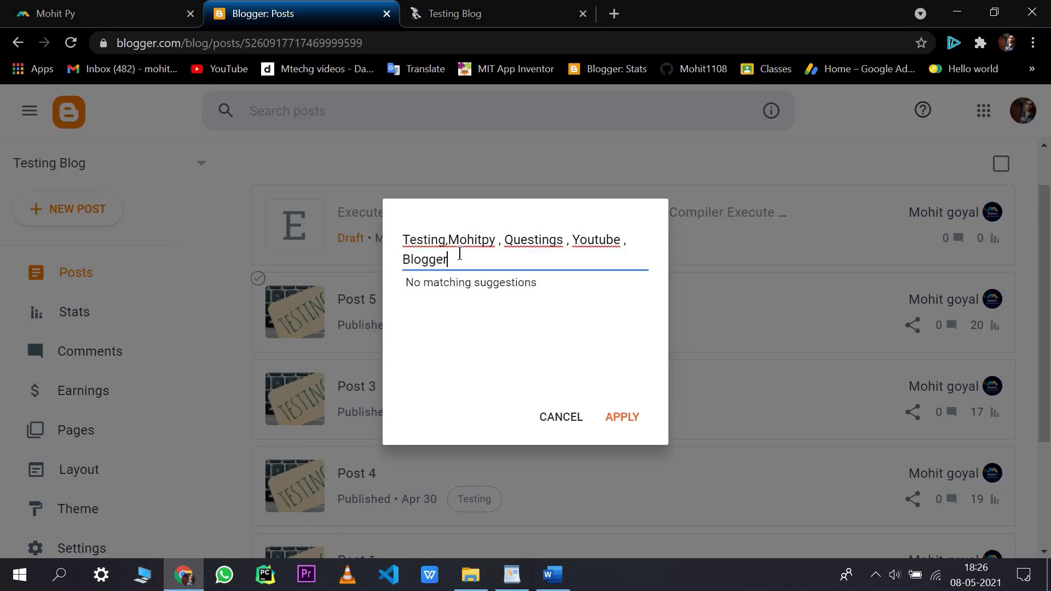
{"action": "left_click", "coordinate": [622, 419]}
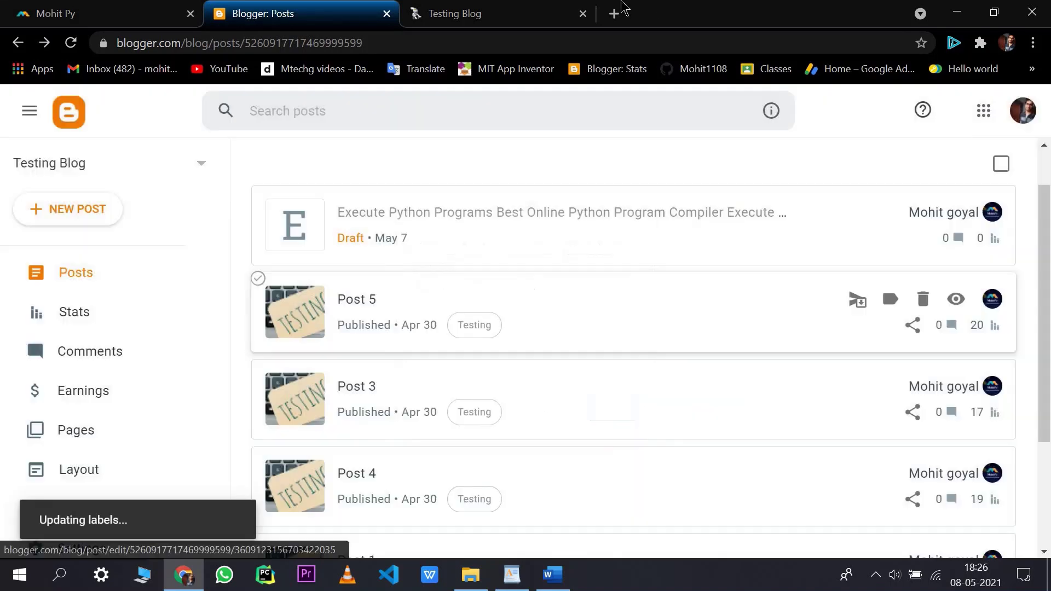
Reload the live blog and check the Categories and Tags gadgets in the sidebar
{"action": "left_click", "coordinate": [534, 10]}
{"action": "key", "text": "F5"}
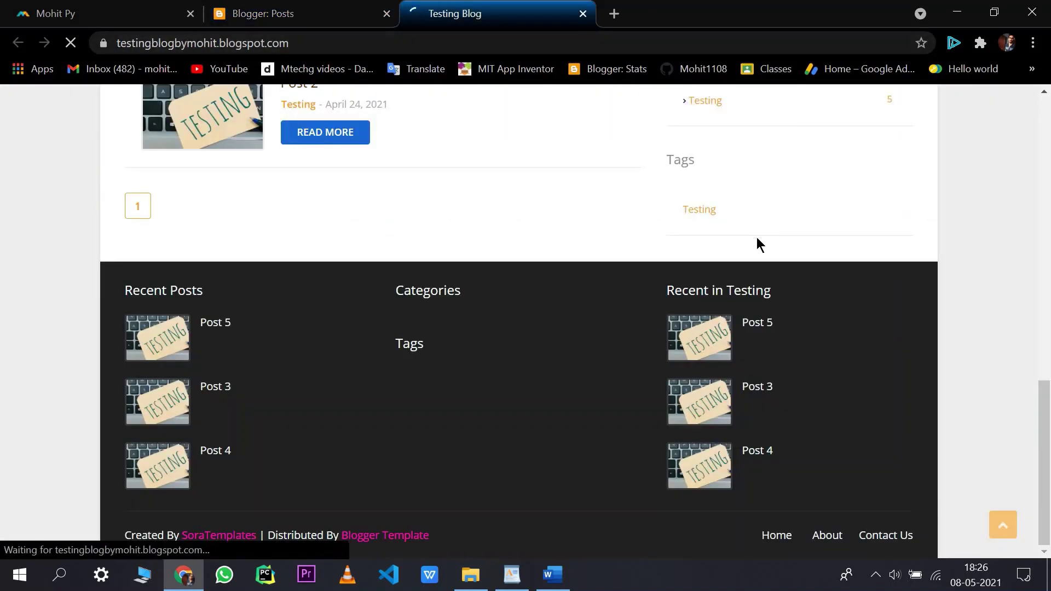
{"action": "scroll", "coordinate": [706, 181], "scroll_direction": "down", "scroll_amount": 2}
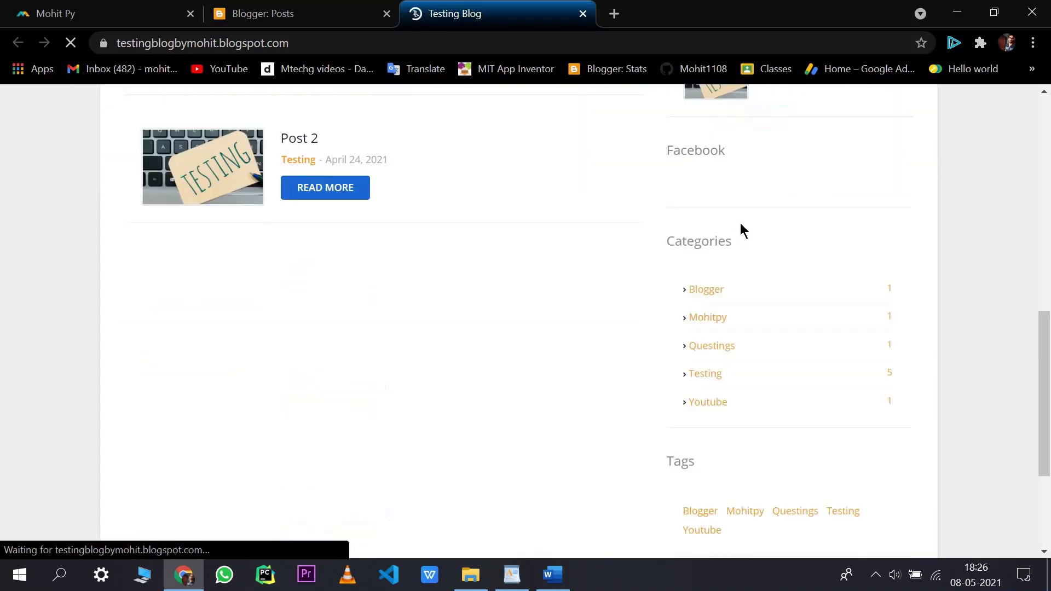
{"action": "scroll", "coordinate": [706, 186], "scroll_direction": "down", "scroll_amount": 2}
{"action": "left_click_drag", "start_coordinate": [715, 133], "coordinate": [681, 133]}
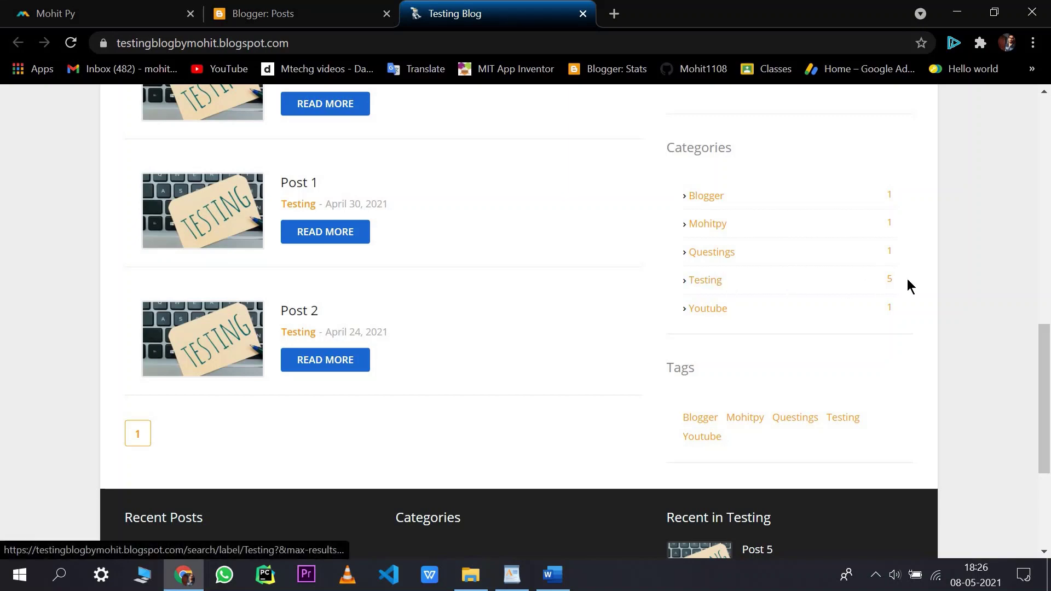
Compare the Categories and Tags sections in the footer's center column with the sidebar's Categories and Tags lists
{"action": "scroll", "coordinate": [471, 345], "scroll_direction": "down", "scroll_amount": 4}
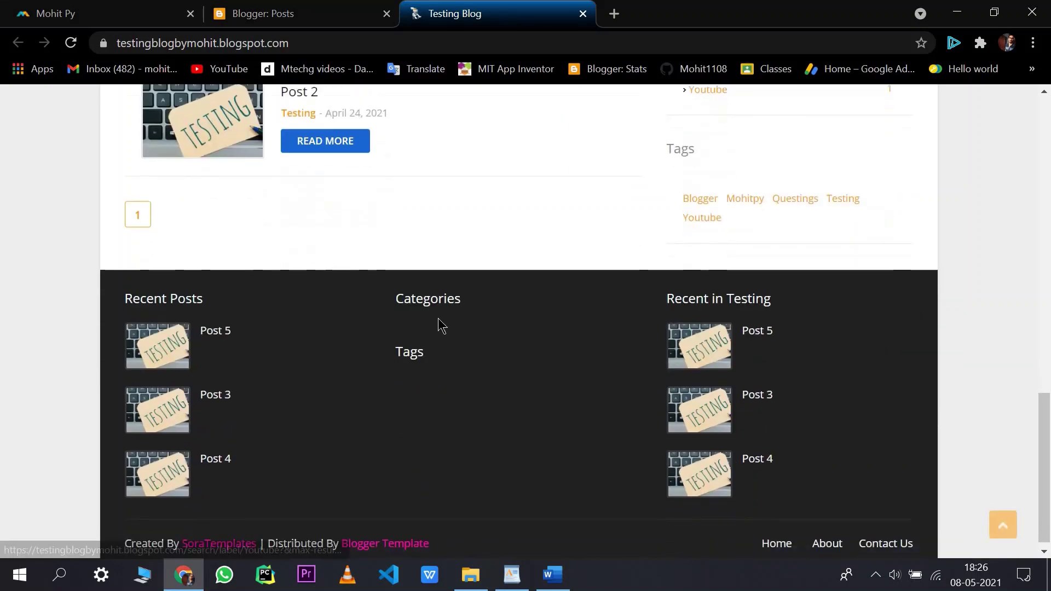
{"action": "scroll", "coordinate": [516, 364], "scroll_direction": "up", "scroll_amount": 1}
{"action": "scroll", "coordinate": [516, 364], "scroll_direction": "up", "scroll_amount": 1}
{"action": "scroll", "coordinate": [427, 319], "scroll_direction": "down", "scroll_amount": 2}
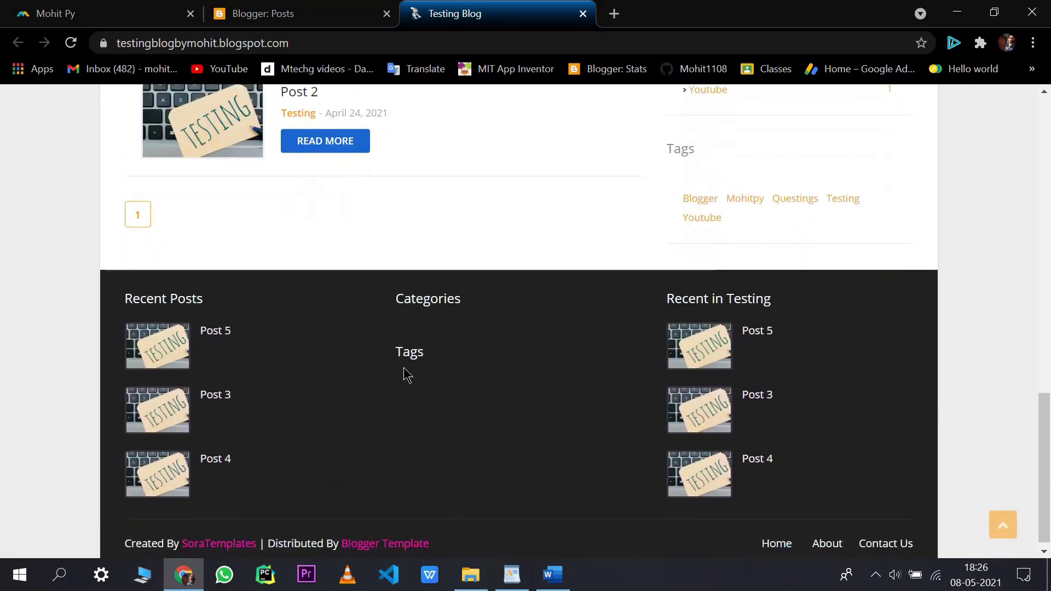
{"action": "left_click_drag", "start_coordinate": [424, 298], "coordinate": [411, 359]}
{"action": "left_click_drag", "start_coordinate": [398, 301], "coordinate": [460, 359]}
{"action": "left_click", "coordinate": [474, 362]}
{"action": "scroll", "coordinate": [598, 380], "scroll_direction": "up", "scroll_amount": 3}
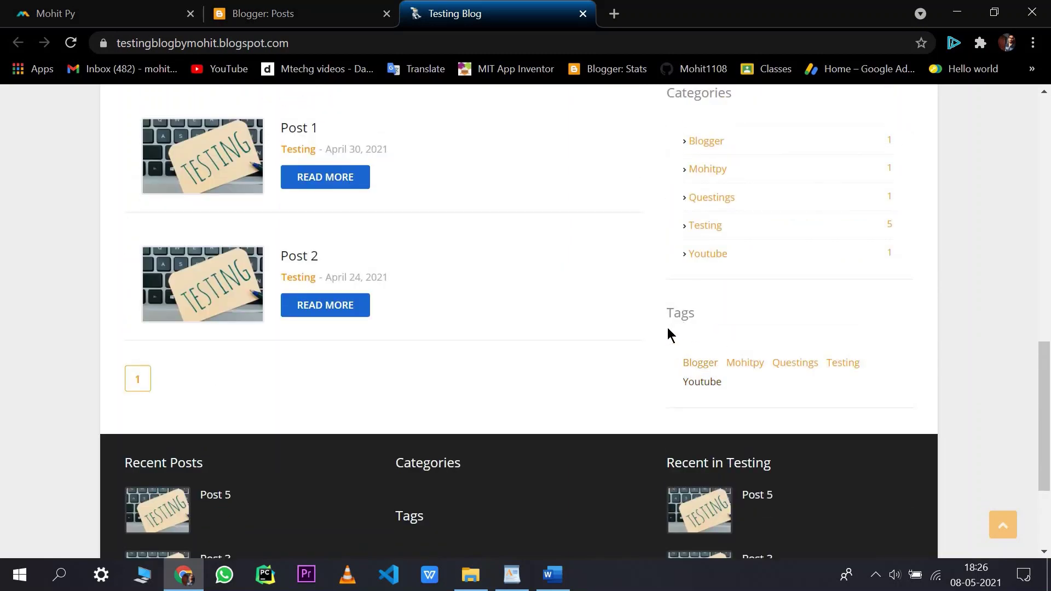
{"action": "left_click_drag", "start_coordinate": [675, 358], "coordinate": [874, 357]}
{"action": "left_click", "coordinate": [874, 357]}
Open Post 5 from the live blog's homepage and check how its title, author and date are laid out
{"action": "scroll", "coordinate": [923, 366], "scroll_direction": "up", "scroll_amount": 10}
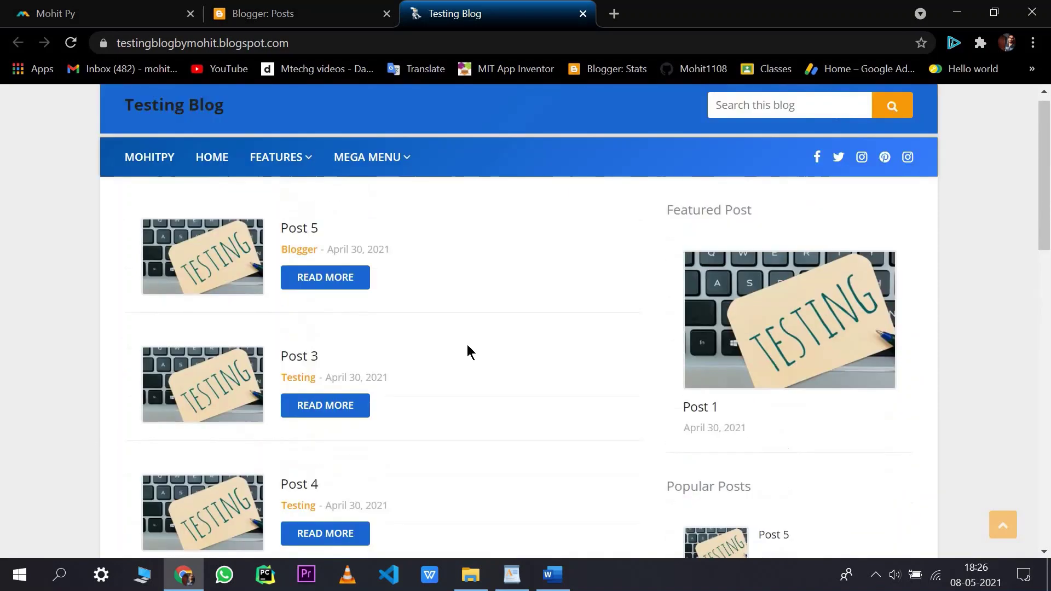
{"action": "scroll", "coordinate": [497, 205], "scroll_direction": "down", "scroll_amount": 1}
{"action": "scroll", "coordinate": [411, 274], "scroll_direction": "up", "scroll_amount": 1}
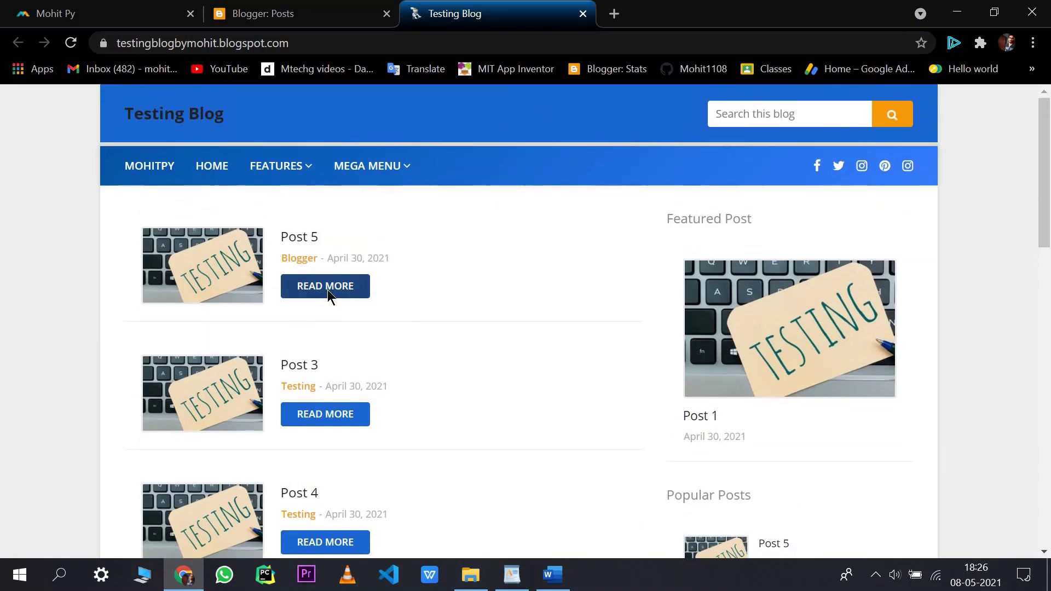
{"action": "left_click", "coordinate": [329, 297]}
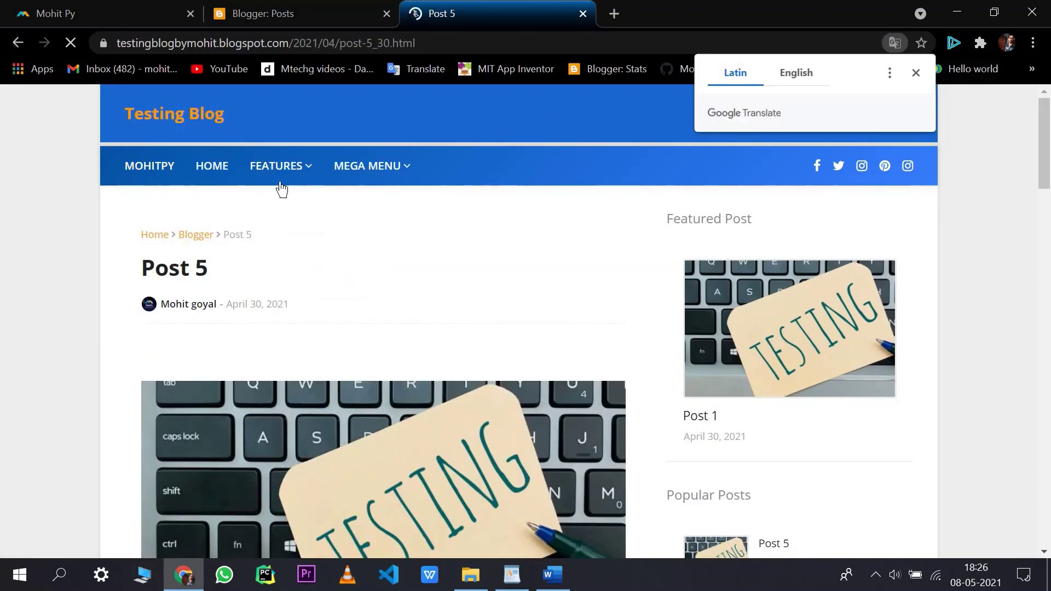
{"action": "scroll", "coordinate": [173, 203], "scroll_direction": "down", "scroll_amount": 3}
{"action": "scroll", "coordinate": [146, 137], "scroll_direction": "up", "scroll_amount": 1}
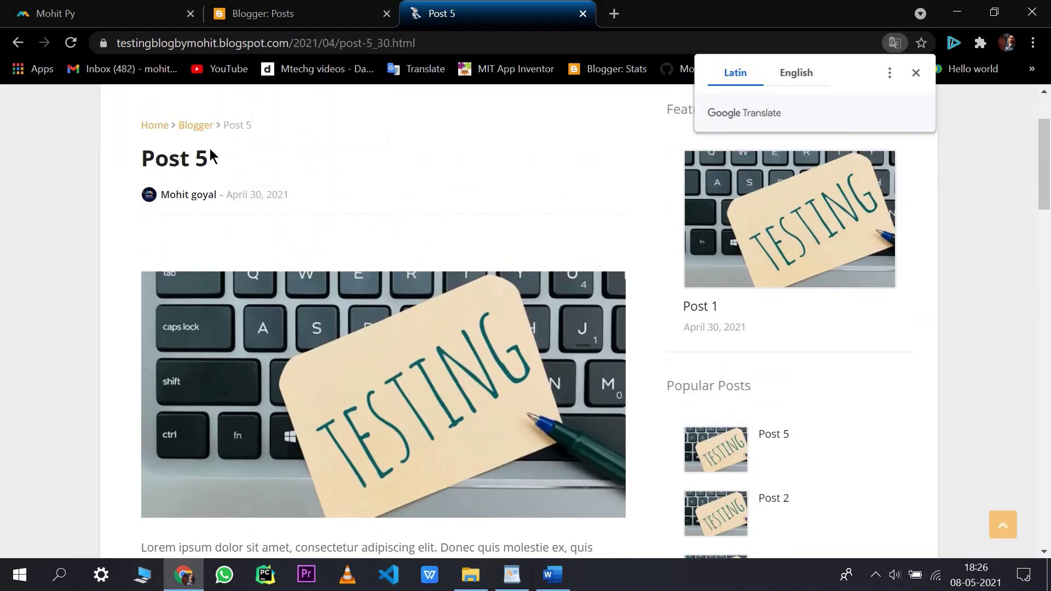
{"action": "left_click_drag", "start_coordinate": [210, 158], "coordinate": [155, 159]}
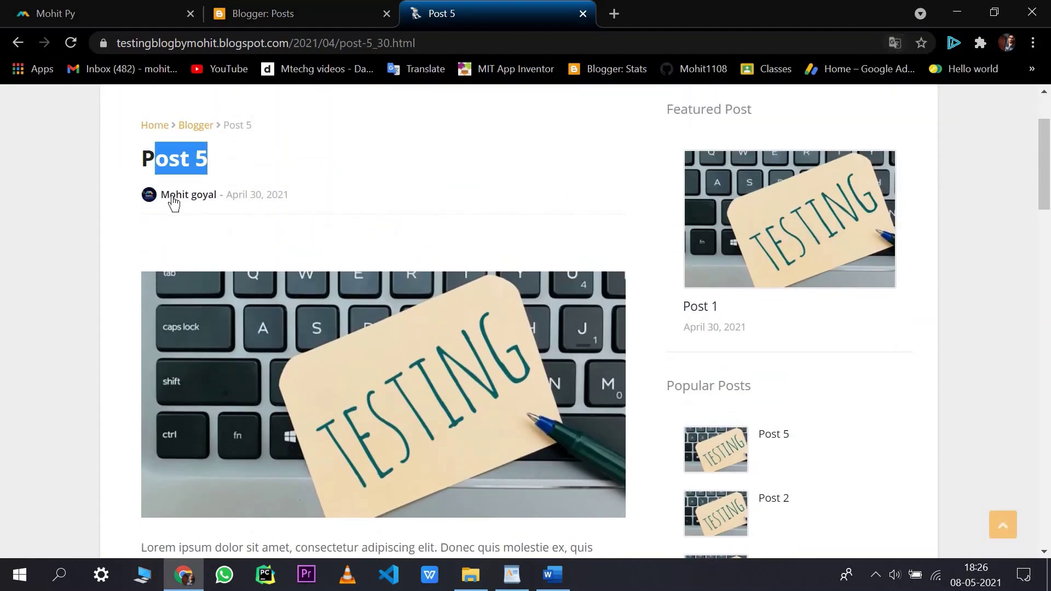
{"action": "double_click", "coordinate": [255, 195]}
Look through Post 5's image and body text to review the theme's post layout
{"action": "scroll", "coordinate": [83, 255], "scroll_direction": "down", "scroll_amount": 4}
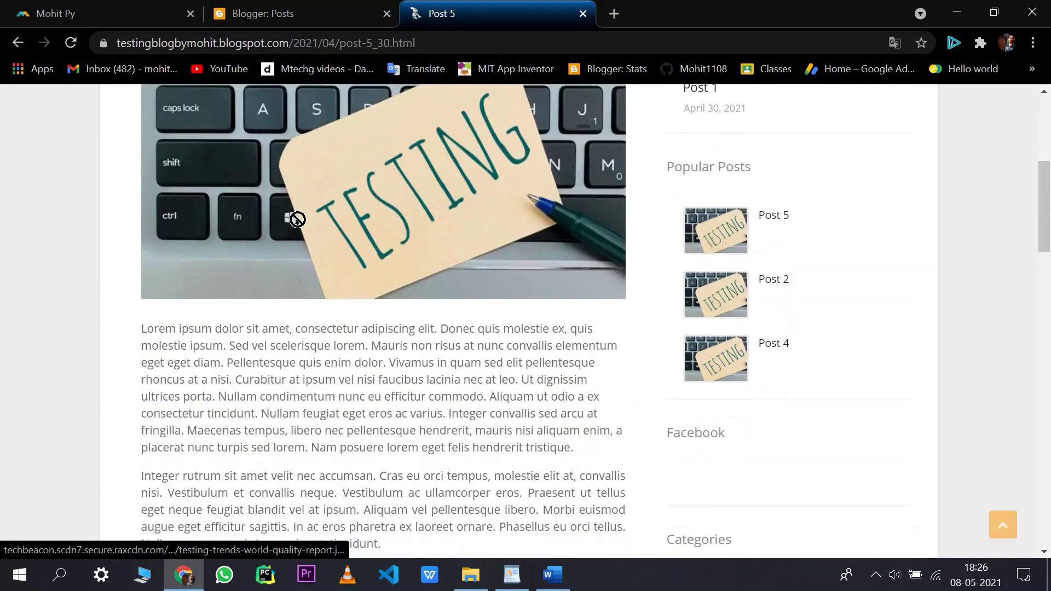
{"action": "left_click_drag", "start_coordinate": [293, 222], "coordinate": [201, 218]}
{"action": "scroll", "coordinate": [285, 250], "scroll_direction": "down", "scroll_amount": 1}
{"action": "scroll", "coordinate": [219, 230], "scroll_direction": "up", "scroll_amount": 3}
{"action": "scroll", "coordinate": [203, 219], "scroll_direction": "down", "scroll_amount": 4}
{"action": "scroll", "coordinate": [202, 218], "scroll_direction": "down", "scroll_amount": 4}
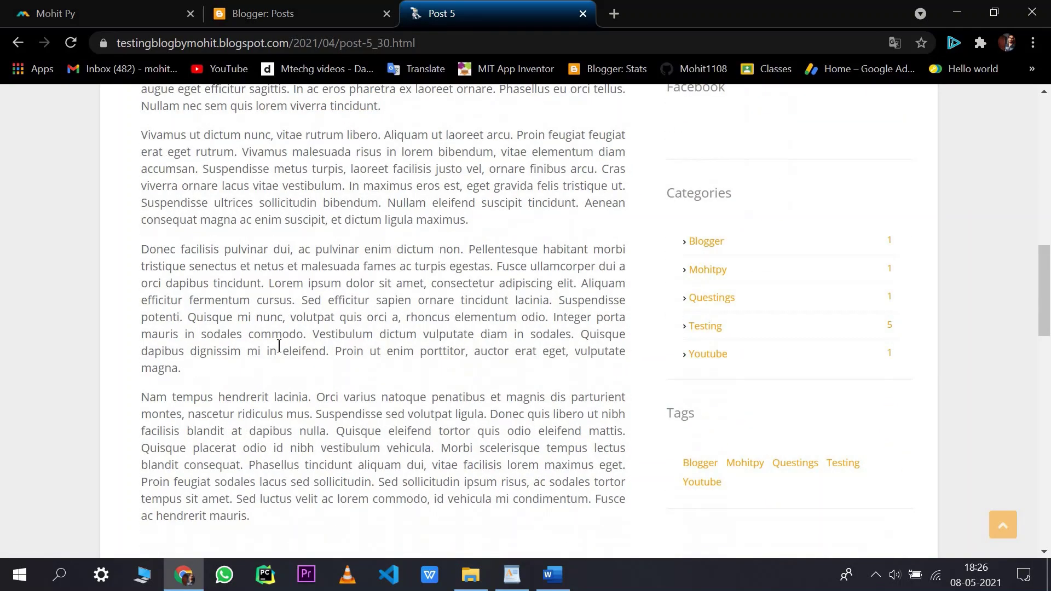
{"action": "left_click_drag", "start_coordinate": [280, 339], "coordinate": [224, 217]}
Review the labels, share buttons, older/newer links, author box and Related Posts beneath Post 5's text
{"action": "scroll", "coordinate": [230, 212], "scroll_direction": "down", "scroll_amount": 1}
{"action": "scroll", "coordinate": [230, 214], "scroll_direction": "down", "scroll_amount": 5}
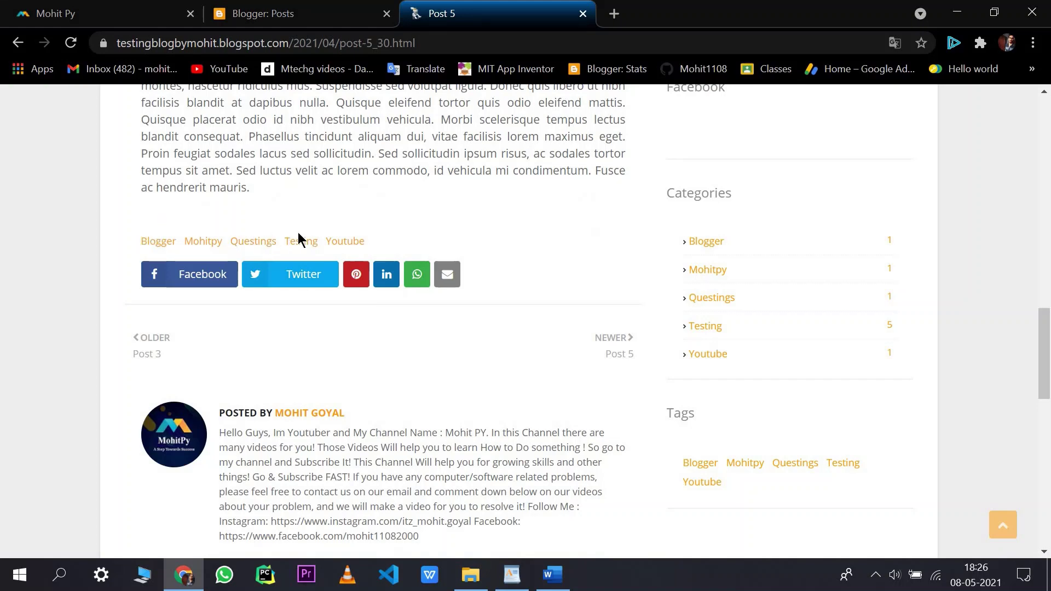
{"action": "left_click_drag", "start_coordinate": [382, 256], "coordinate": [91, 316]}
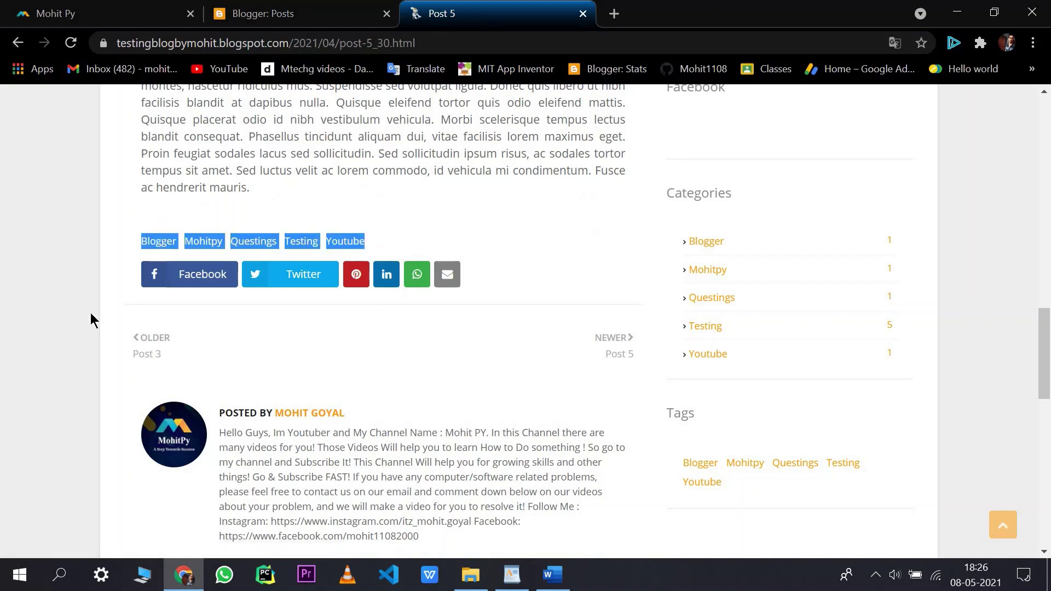
{"action": "scroll", "coordinate": [91, 314], "scroll_direction": "down", "scroll_amount": 3}
{"action": "left_click_drag", "start_coordinate": [383, 312], "coordinate": [414, 368]}
{"action": "left_click_drag", "start_coordinate": [414, 368], "coordinate": [626, 361]}
{"action": "left_click", "coordinate": [227, 274]}
{"action": "scroll", "coordinate": [626, 362], "scroll_direction": "down", "scroll_amount": 3}
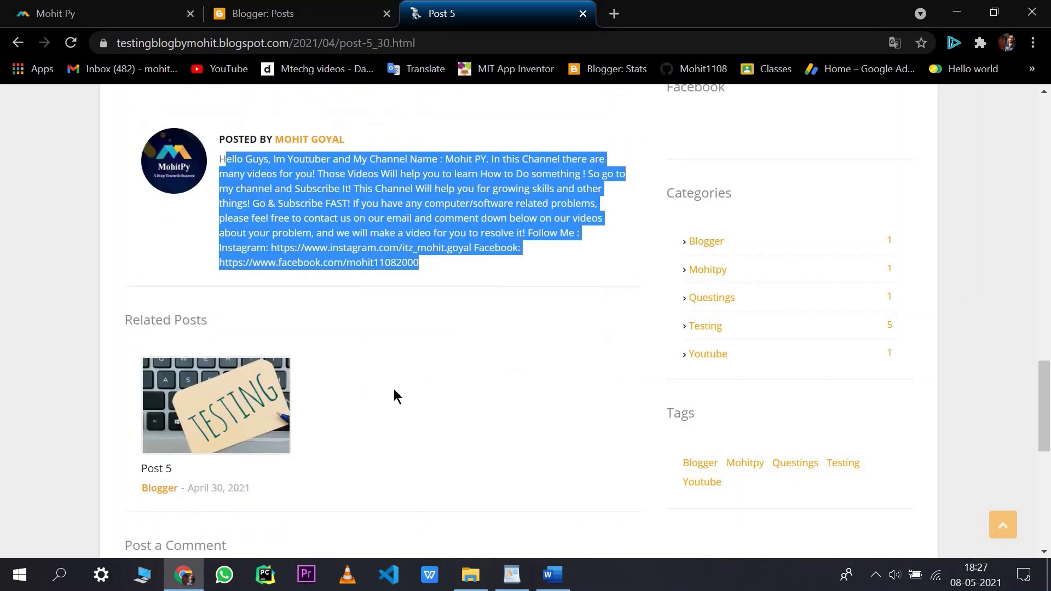
{"action": "scroll", "coordinate": [172, 302], "scroll_direction": "down", "scroll_amount": 1}
{"action": "left_click_drag", "start_coordinate": [225, 215], "coordinate": [140, 213]}
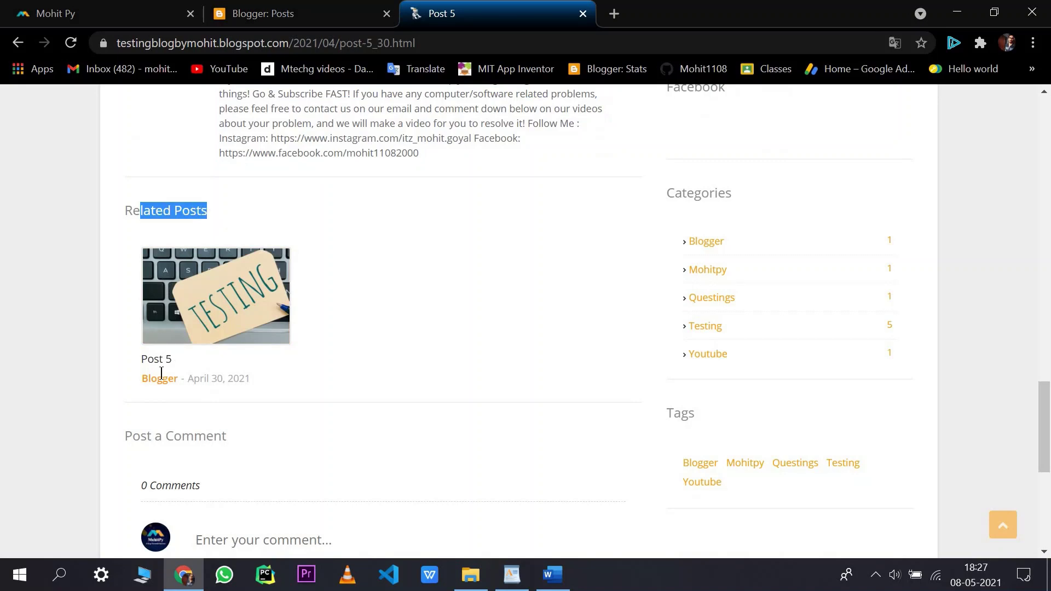
Open the comment form under the post and turn on Notify me for follow-up comments
{"action": "scroll", "coordinate": [163, 278], "scroll_direction": "up", "scroll_amount": 4}
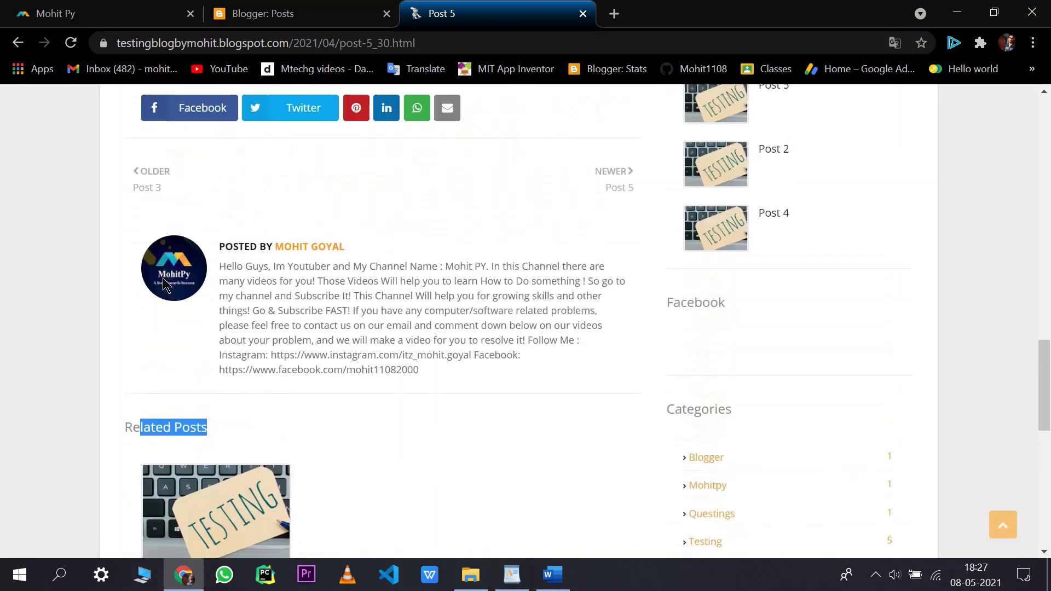
{"action": "scroll", "coordinate": [150, 346], "scroll_direction": "down", "scroll_amount": 3}
{"action": "scroll", "coordinate": [153, 312], "scroll_direction": "down", "scroll_amount": 5}
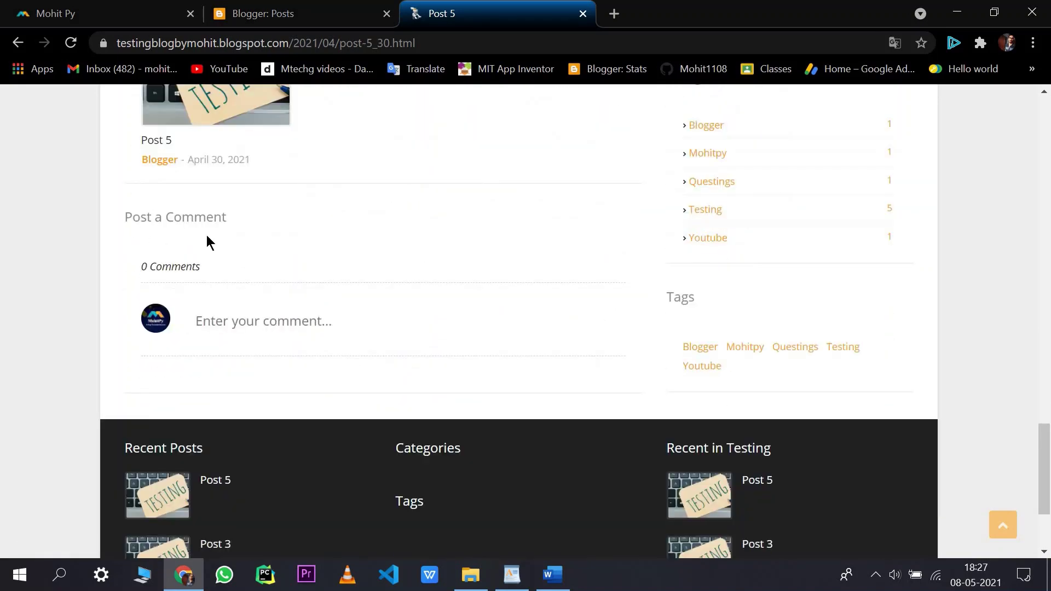
{"action": "left_click", "coordinate": [242, 321]}
{"action": "scroll", "coordinate": [151, 259], "scroll_direction": "down", "scroll_amount": 4}
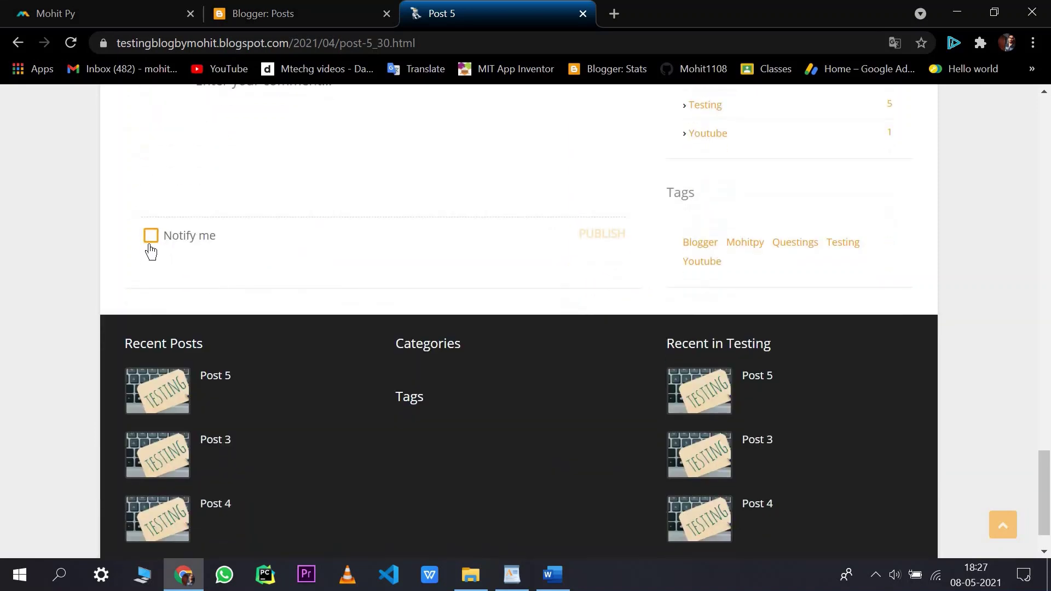
{"action": "scroll", "coordinate": [142, 287], "scroll_direction": "up", "scroll_amount": 3}
{"action": "left_click", "coordinate": [151, 391]}
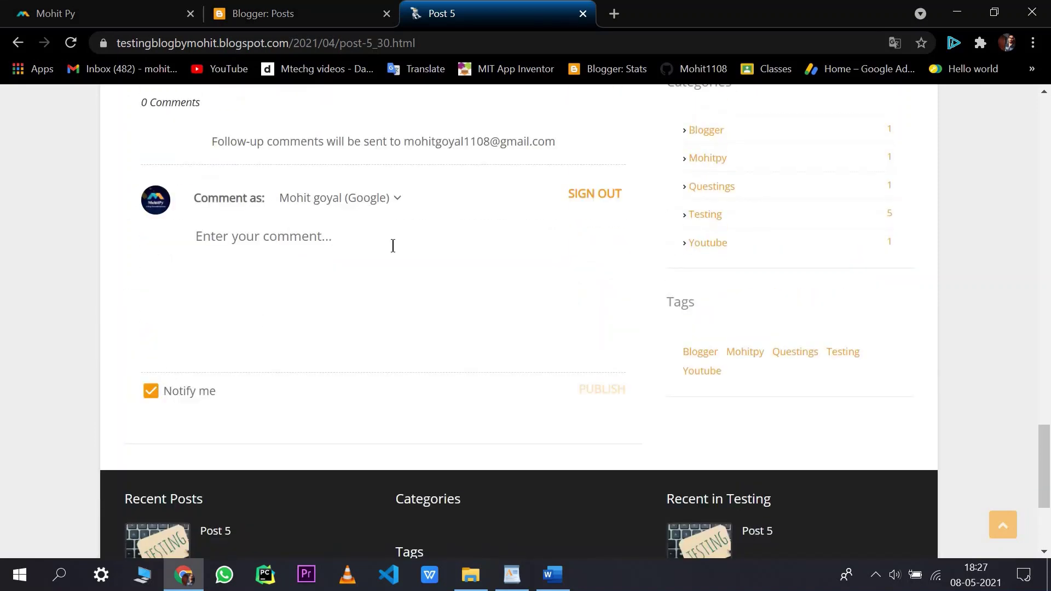
{"action": "scroll", "coordinate": [517, 334], "scroll_direction": "up", "scroll_amount": 1}
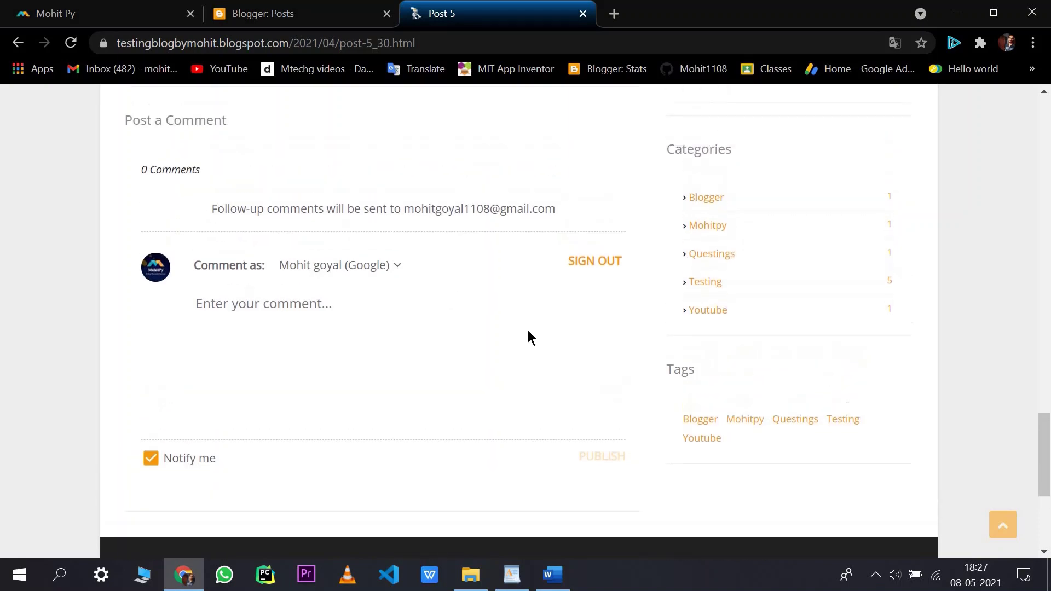
{"action": "scroll", "coordinate": [657, 323], "scroll_direction": "down", "scroll_amount": 3}
{"action": "scroll", "coordinate": [700, 241], "scroll_direction": "down", "scroll_amount": 2}
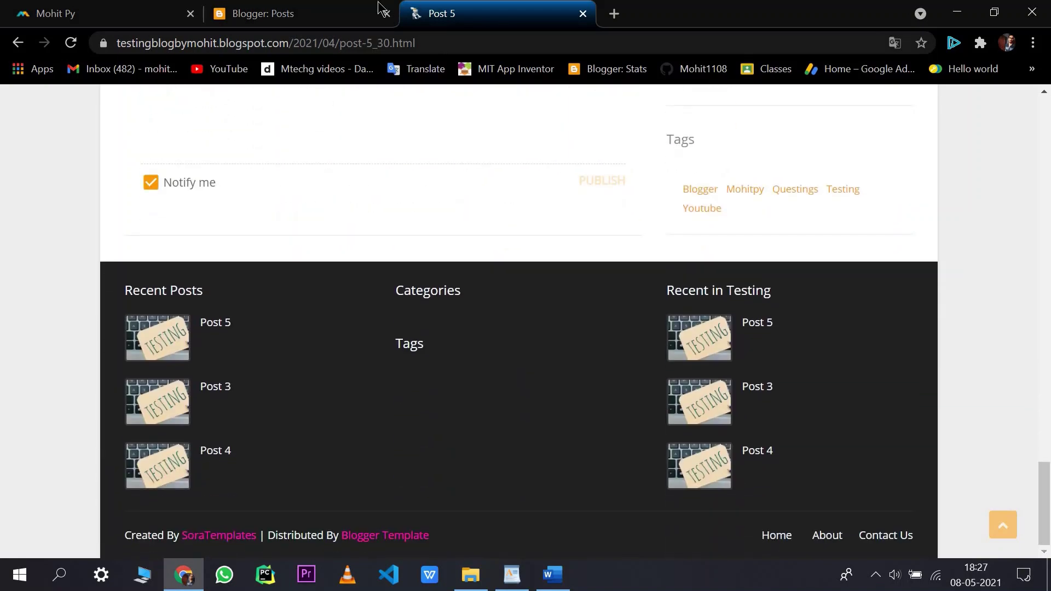
Switch to the Blogger dashboard and examine the blog's layout, from the main menu to the footer sections
{"action": "left_click", "coordinate": [356, 13]}
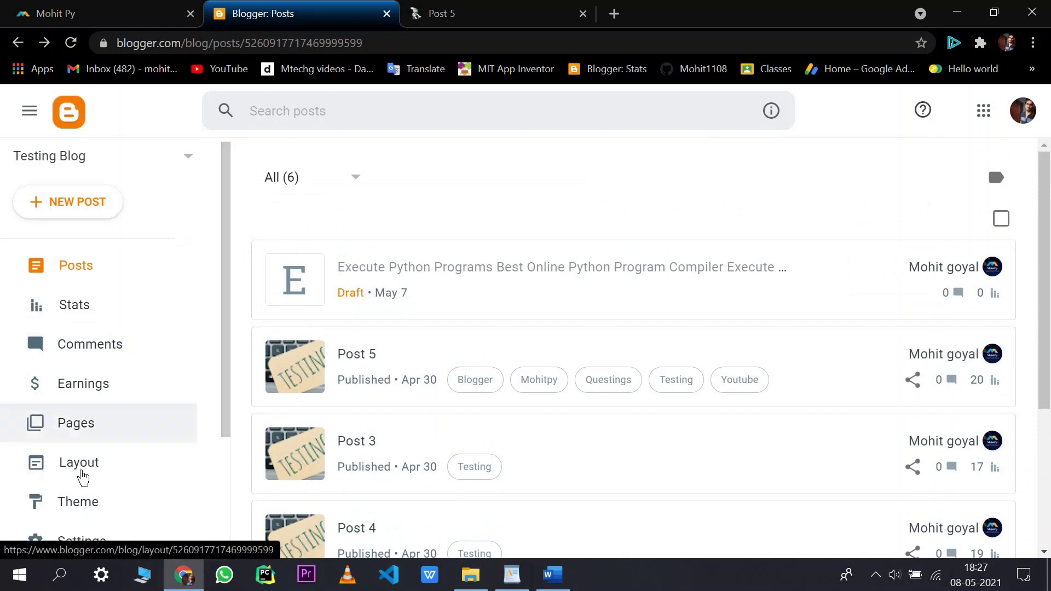
{"action": "scroll", "coordinate": [104, 336], "scroll_direction": "down", "scroll_amount": 3}
{"action": "left_click", "coordinate": [170, 324]}
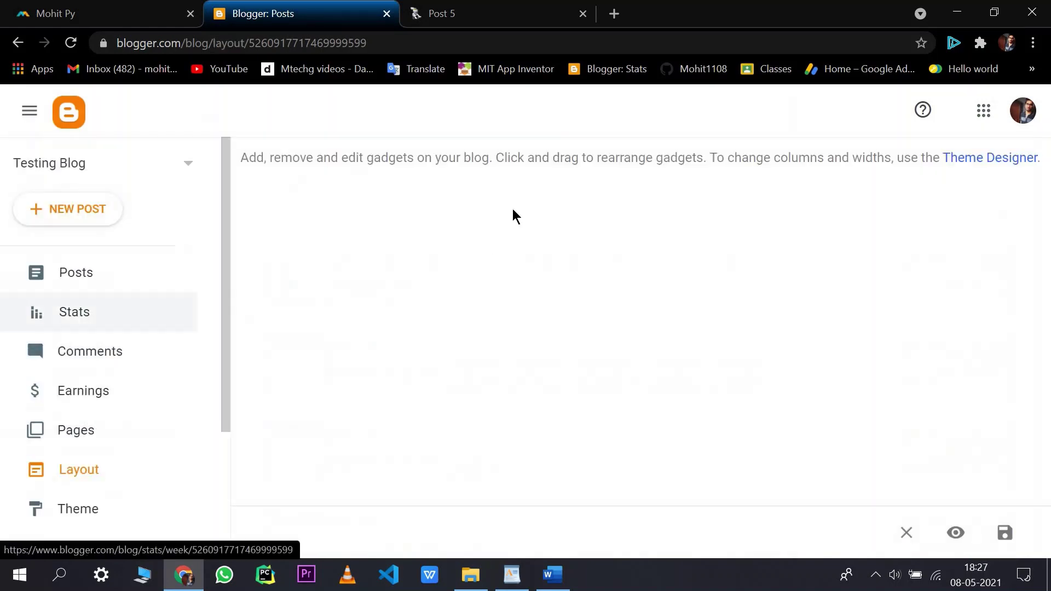
{"action": "scroll", "coordinate": [669, 286], "scroll_direction": "down", "scroll_amount": 3}
{"action": "scroll", "coordinate": [652, 364], "scroll_direction": "down", "scroll_amount": 14}
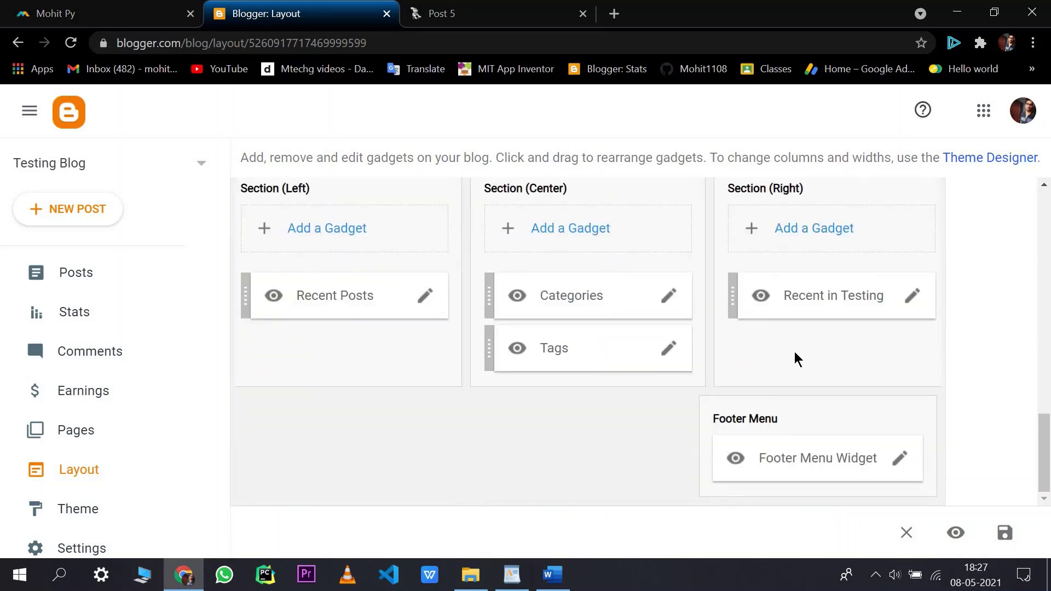
{"action": "scroll", "coordinate": [795, 358], "scroll_direction": "up", "scroll_amount": 10}
{"action": "scroll", "coordinate": [493, 367], "scroll_direction": "down", "scroll_amount": 4}
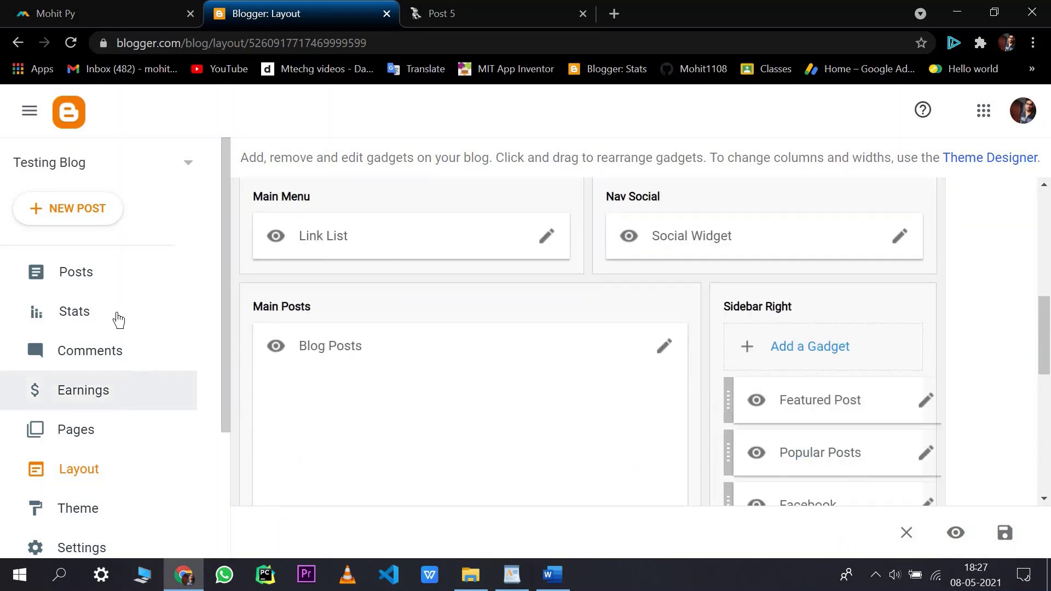
Create a new blog page titled "Terms & Condition" and publish it
{"action": "scroll", "coordinate": [118, 320], "scroll_direction": "down", "scroll_amount": 3}
{"action": "left_click", "coordinate": [74, 277]}
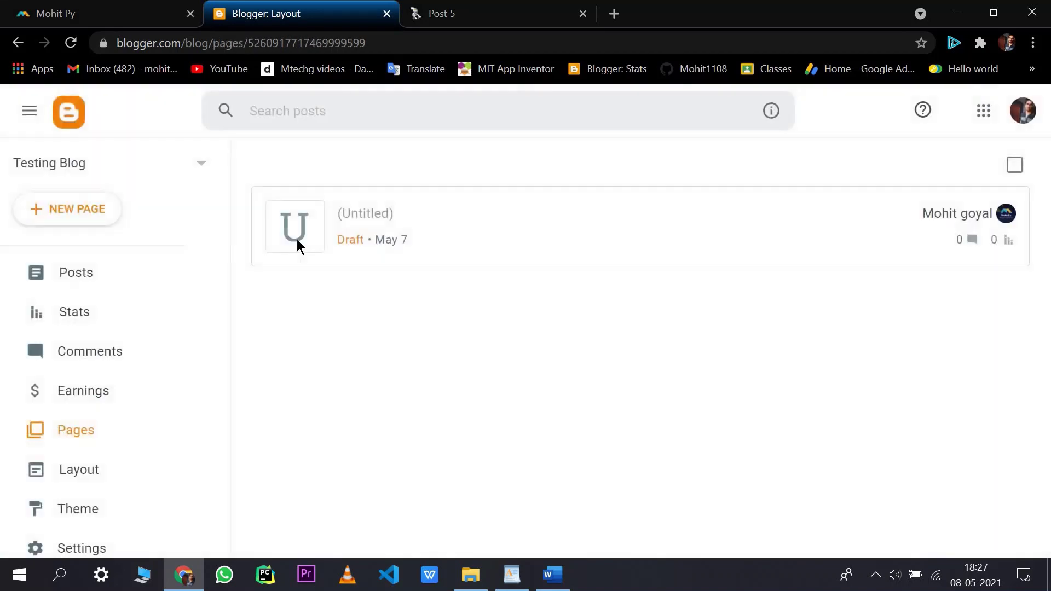
{"action": "left_click", "coordinate": [101, 214]}
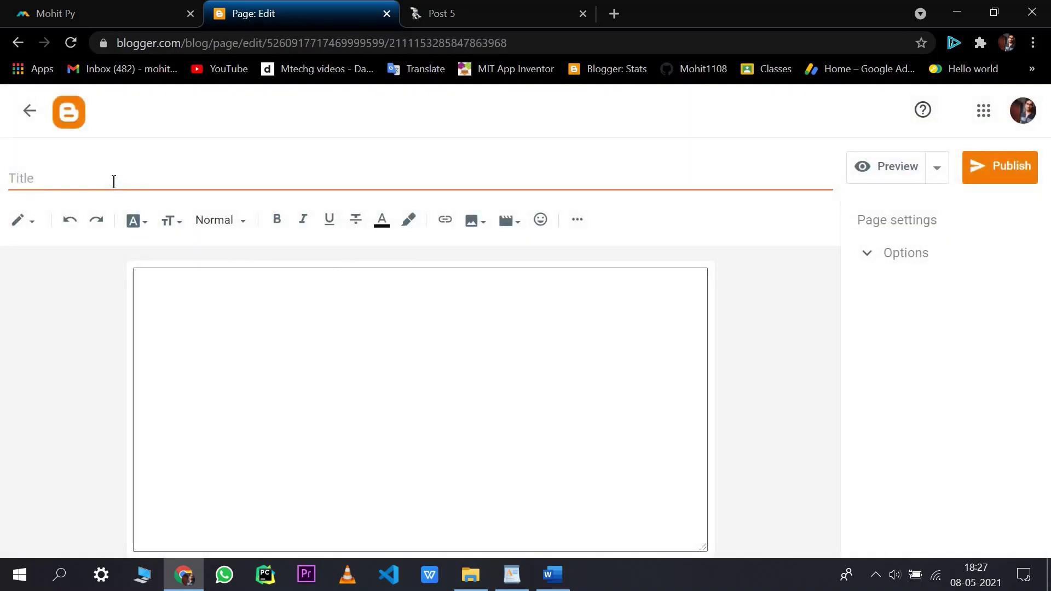
{"action": "left_click", "coordinate": [114, 181]}
{"action": "type", "text": "Tr"}
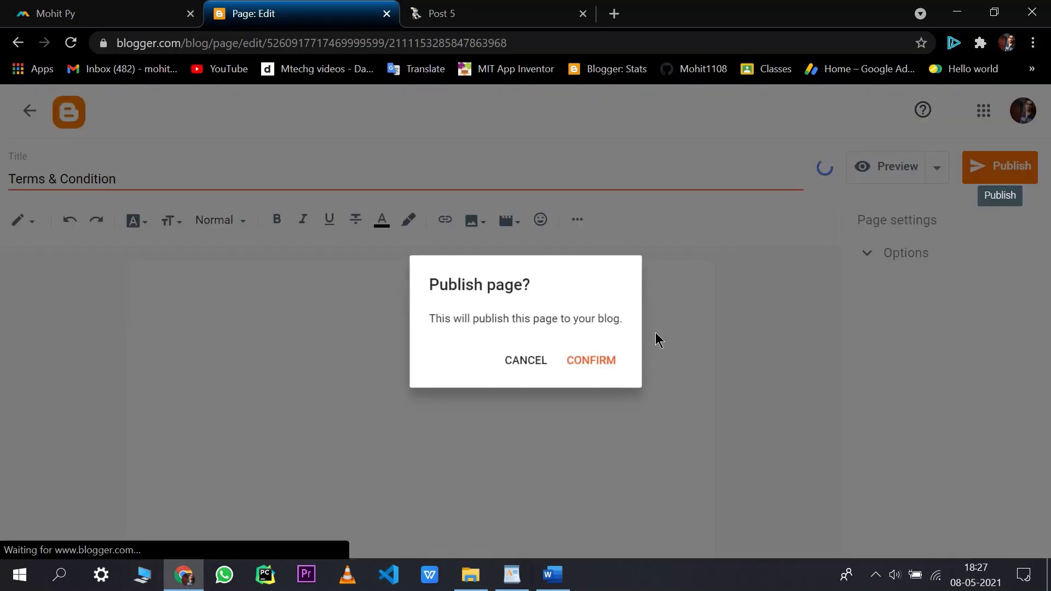
{"action": "left_click", "coordinate": [615, 365]}
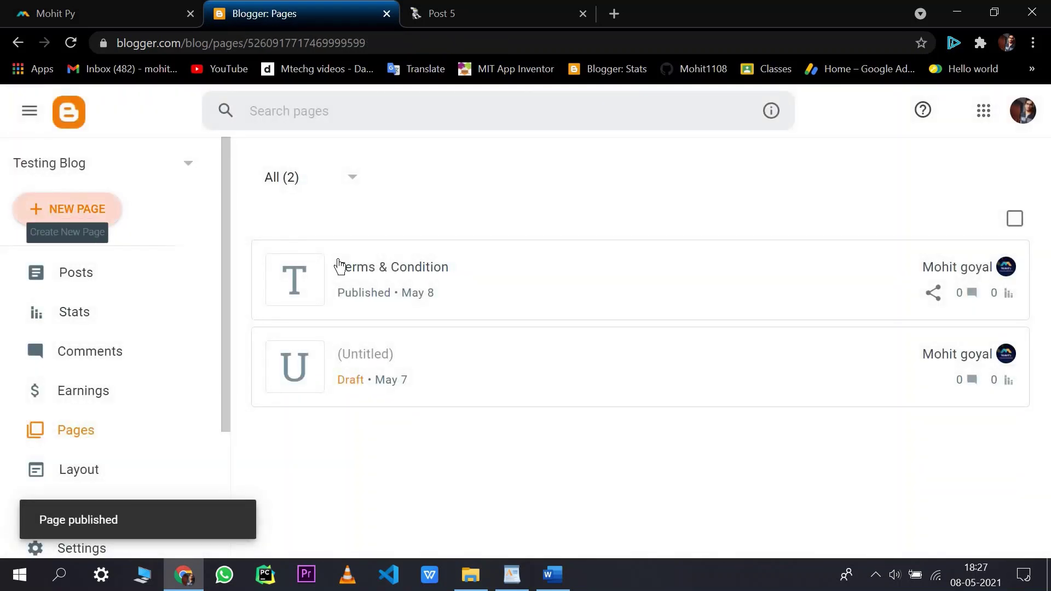
Create a new blog page titled "disclaimer" and publish it
{"action": "left_click", "coordinate": [339, 267]}
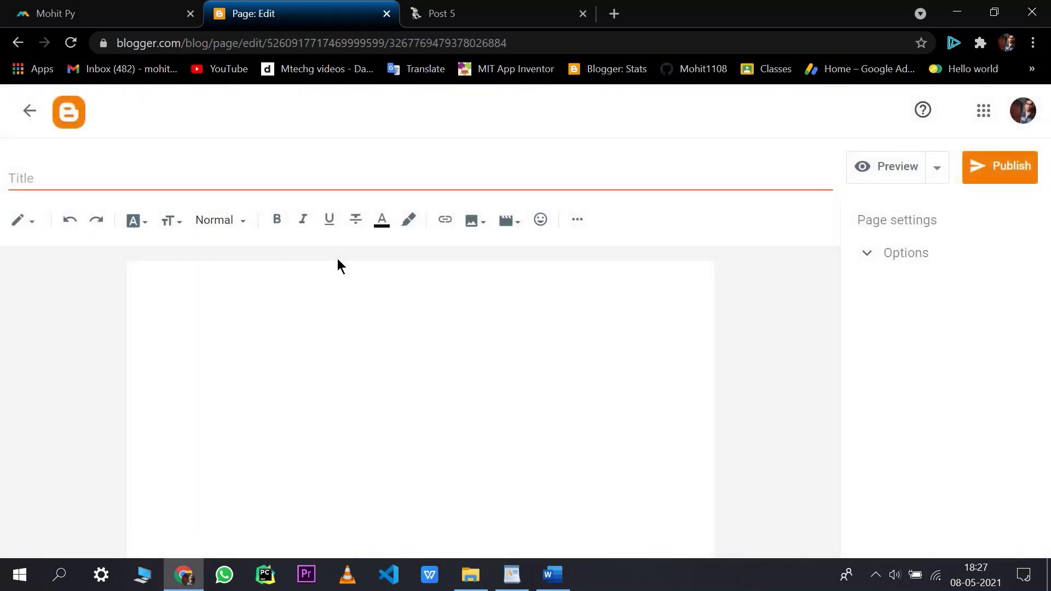
{"action": "left_click", "coordinate": [250, 178]}
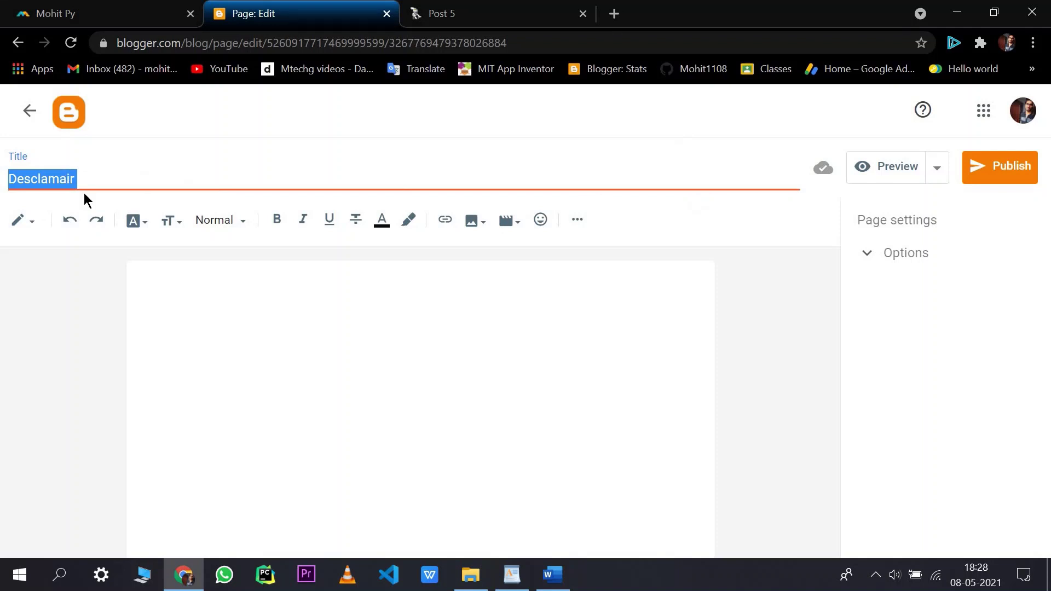
{"action": "type", "text": "disclaimer"}
{"action": "key", "text": "Tab"}
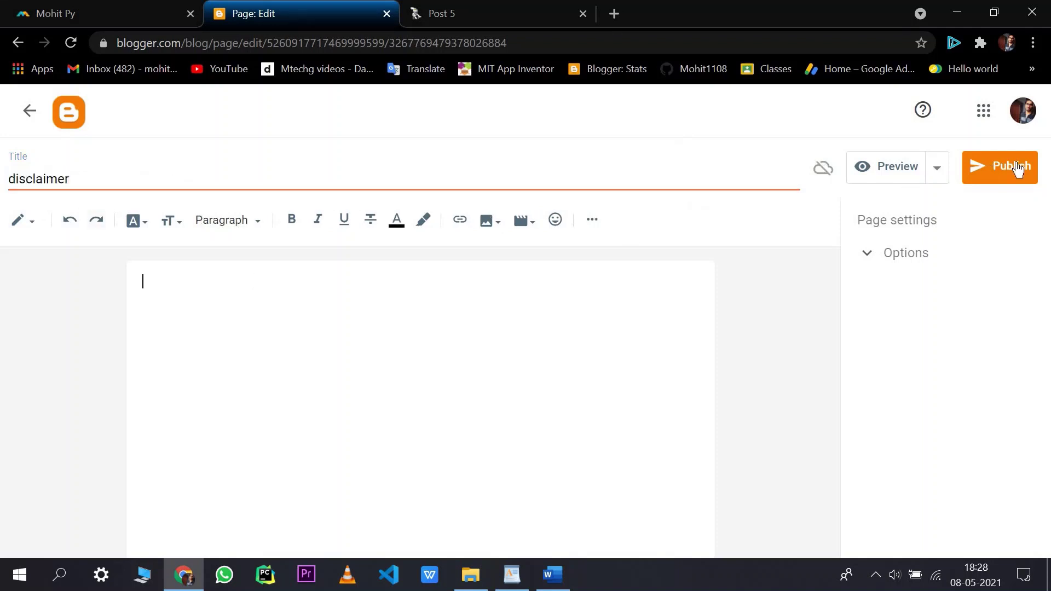
{"action": "left_click", "coordinate": [1004, 175]}
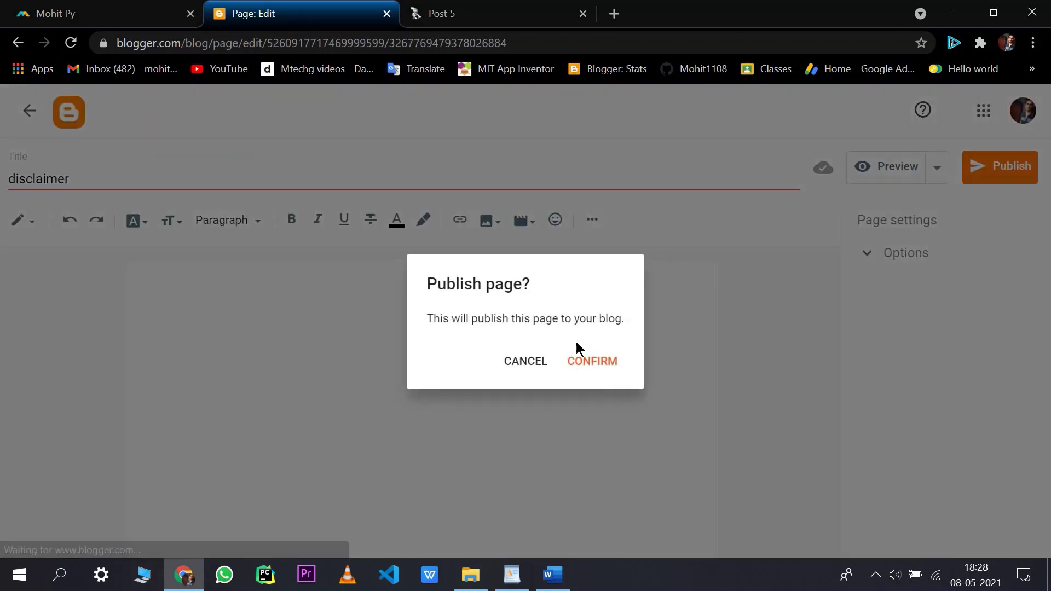
{"action": "key", "text": "Return"}
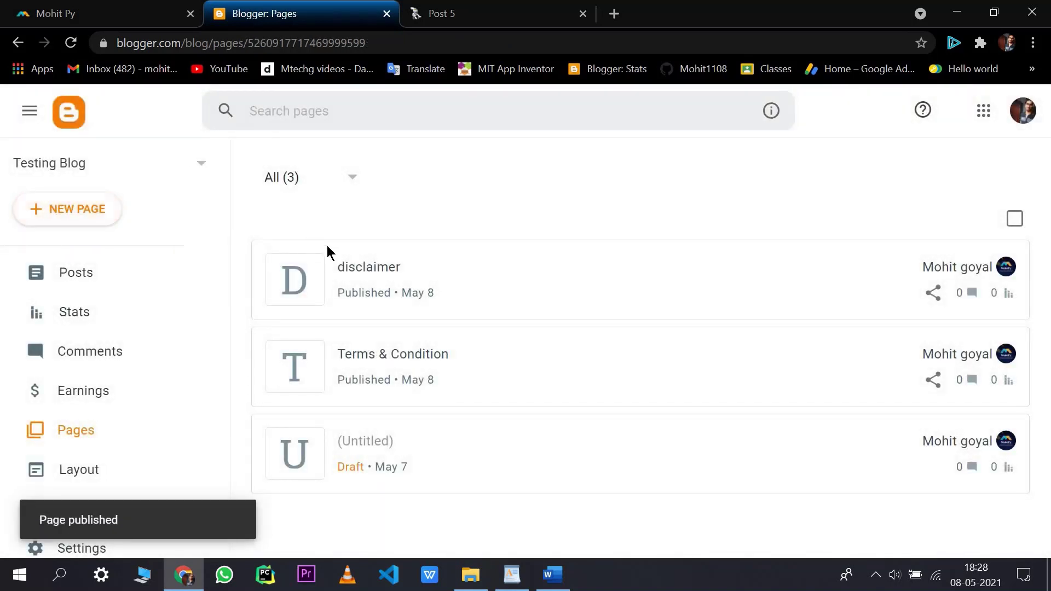
Create a new blog page titled "Site Map" and publish it
{"action": "left_click", "coordinate": [63, 209]}
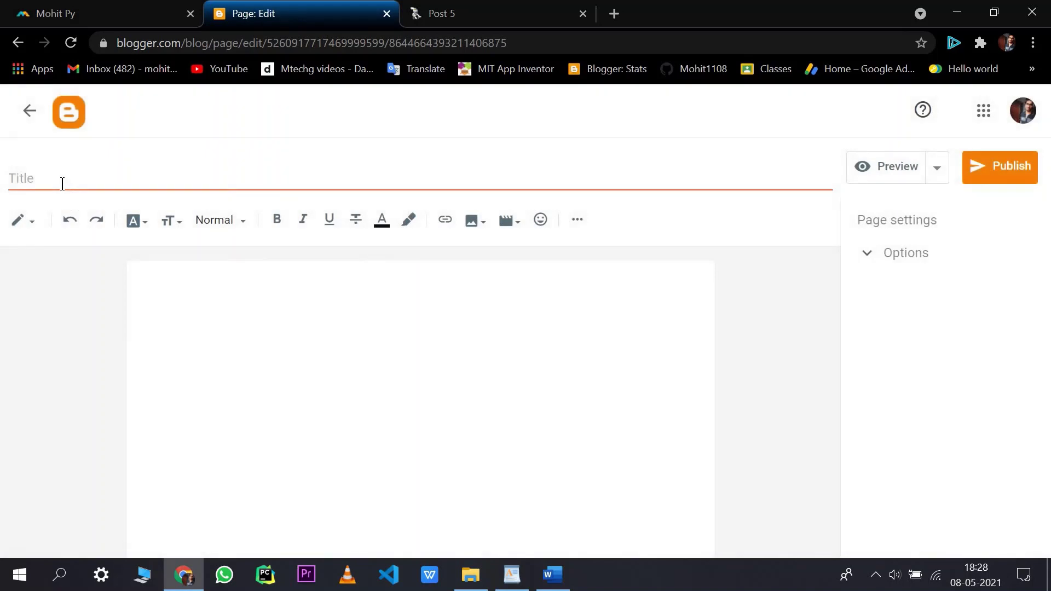
{"action": "left_click", "coordinate": [62, 184]}
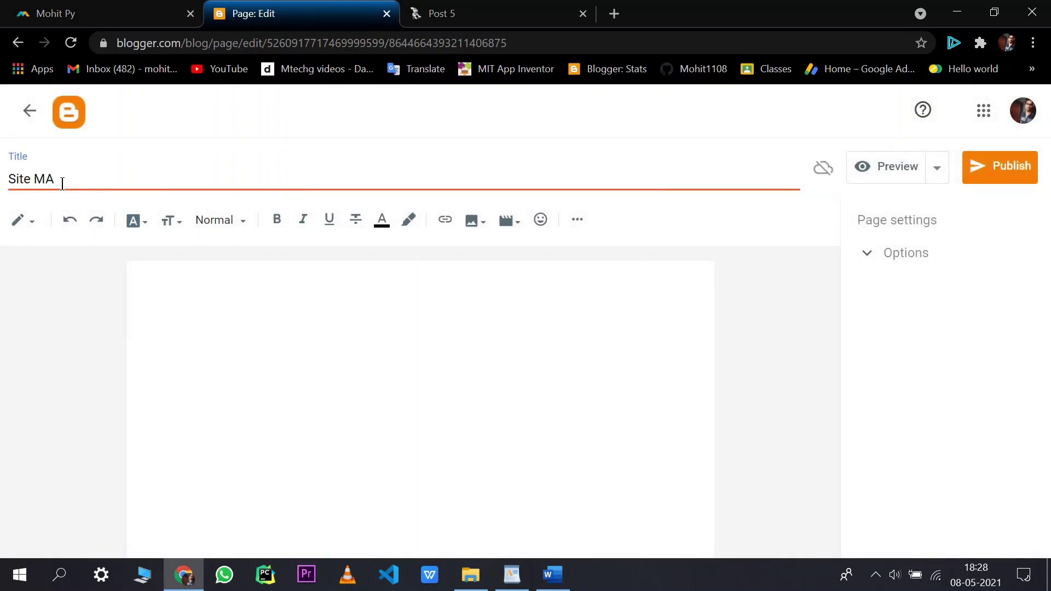
{"action": "left_click", "coordinate": [1022, 168]}
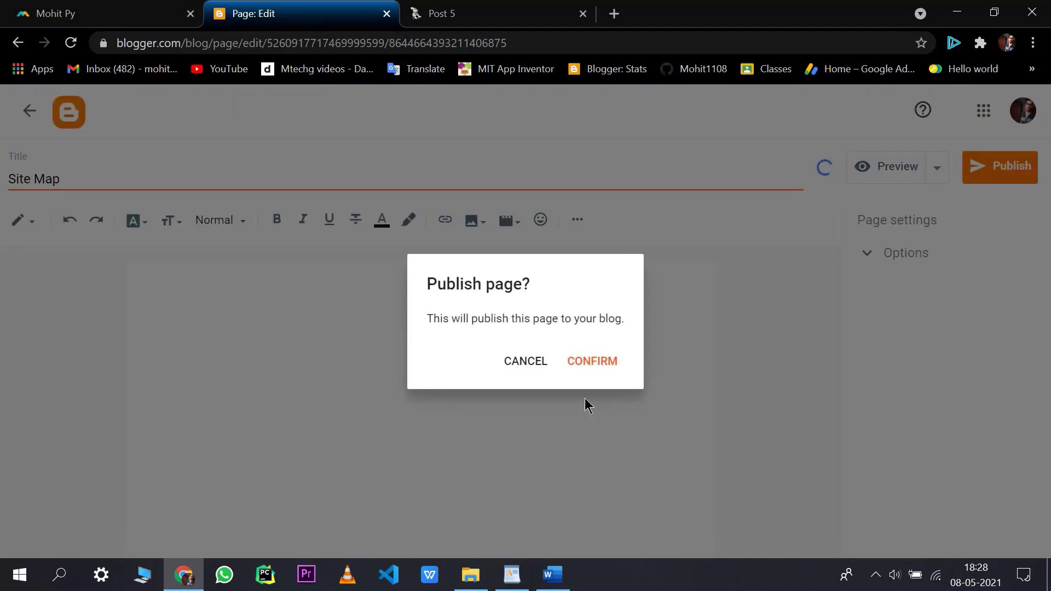
{"action": "left_click", "coordinate": [590, 367]}
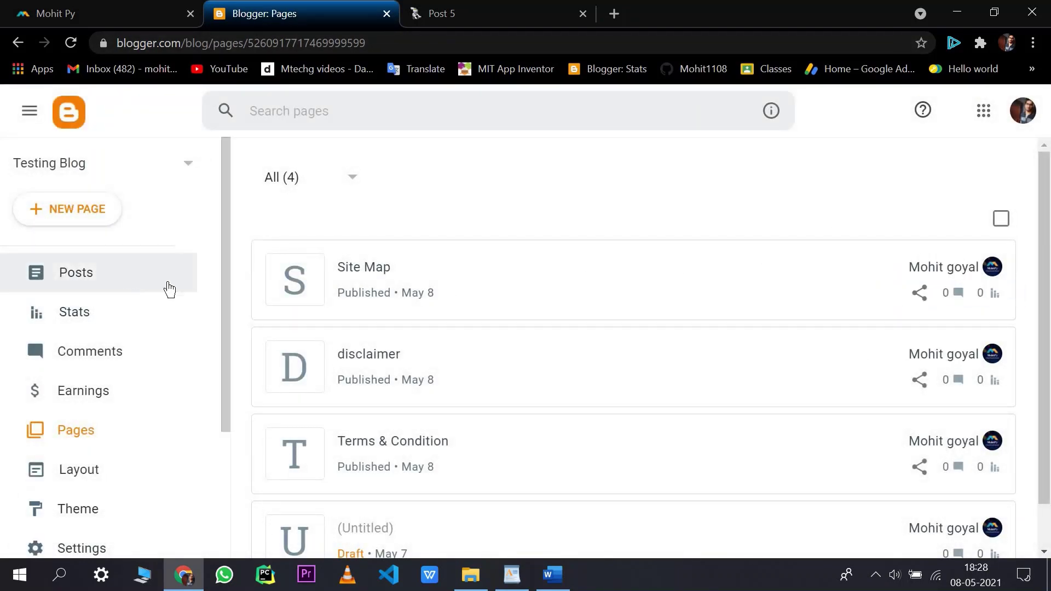
Return to the live Testing Blog and look over its home page and post list
{"action": "key", "text": "ctrl+Tab"}
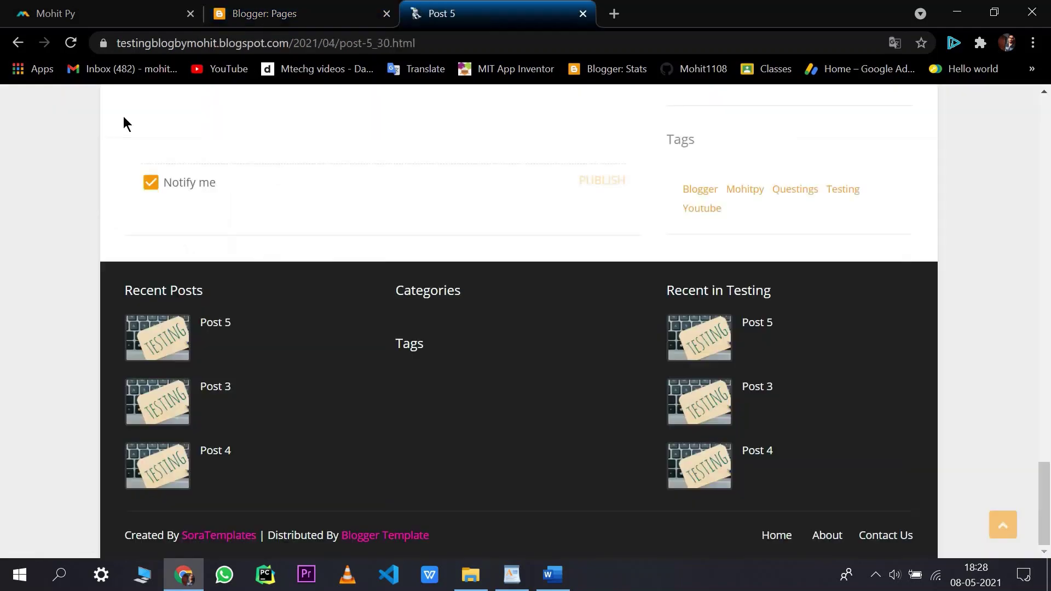
{"action": "scroll", "coordinate": [54, 194], "scroll_direction": "up", "scroll_amount": 20}
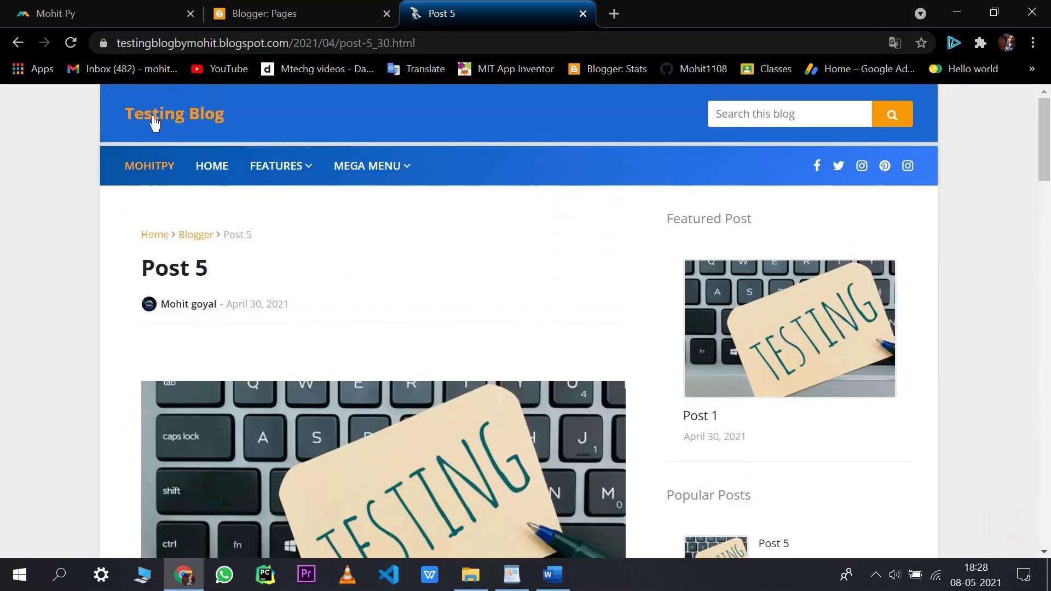
{"action": "left_click", "coordinate": [155, 122]}
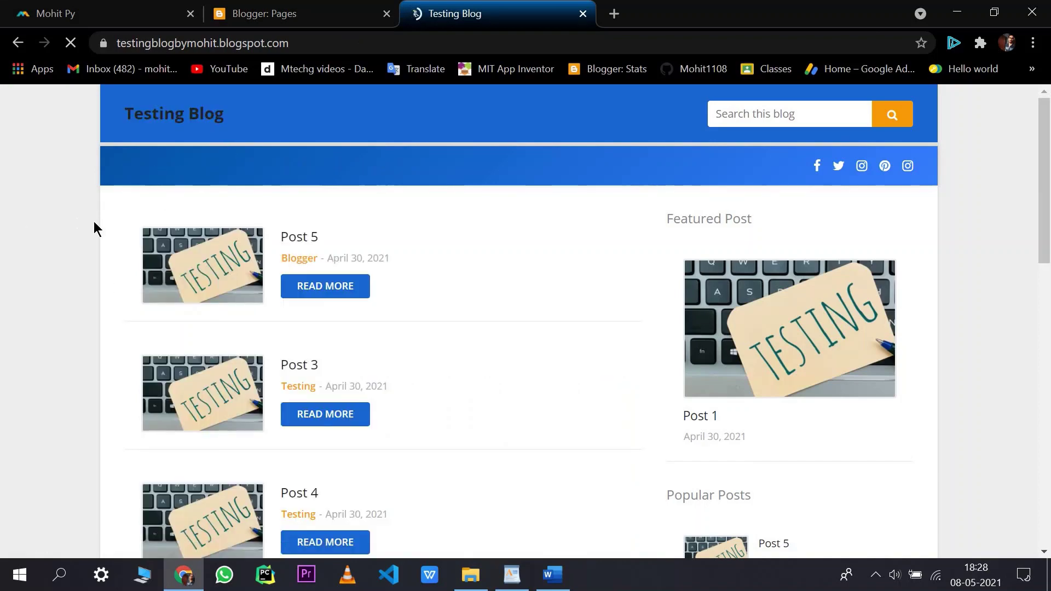
{"action": "scroll", "coordinate": [265, 194], "scroll_direction": "down", "scroll_amount": 3}
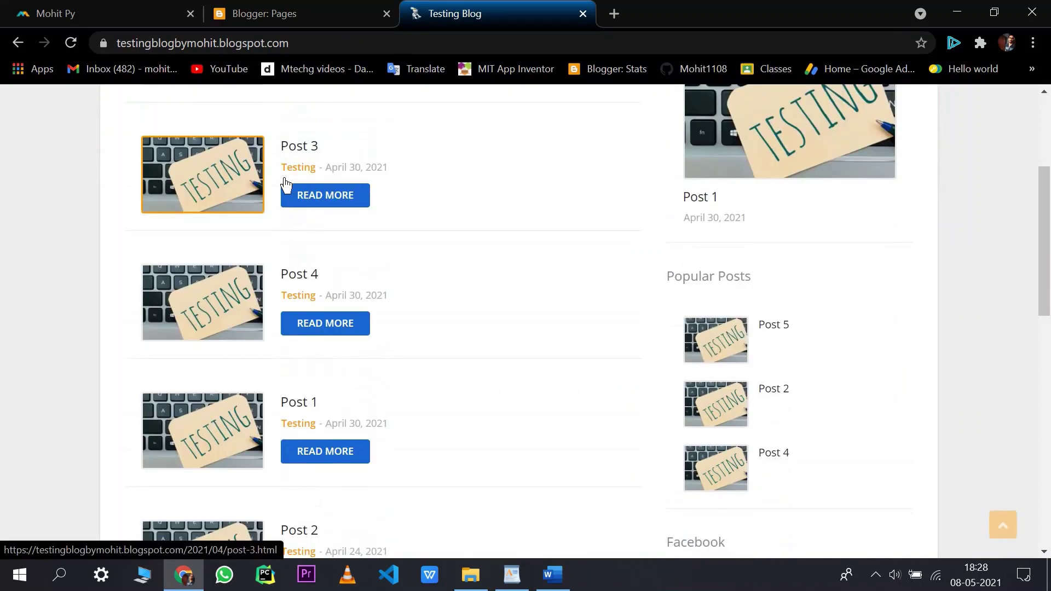
{"action": "scroll", "coordinate": [284, 184], "scroll_direction": "up", "scroll_amount": 3}
{"action": "scroll", "coordinate": [174, 157], "scroll_direction": "down", "scroll_amount": 7}
Open the live Site Map, disclaimer and Terms & Condition pages from the Blogger page list
{"action": "left_click", "coordinate": [285, 13]}
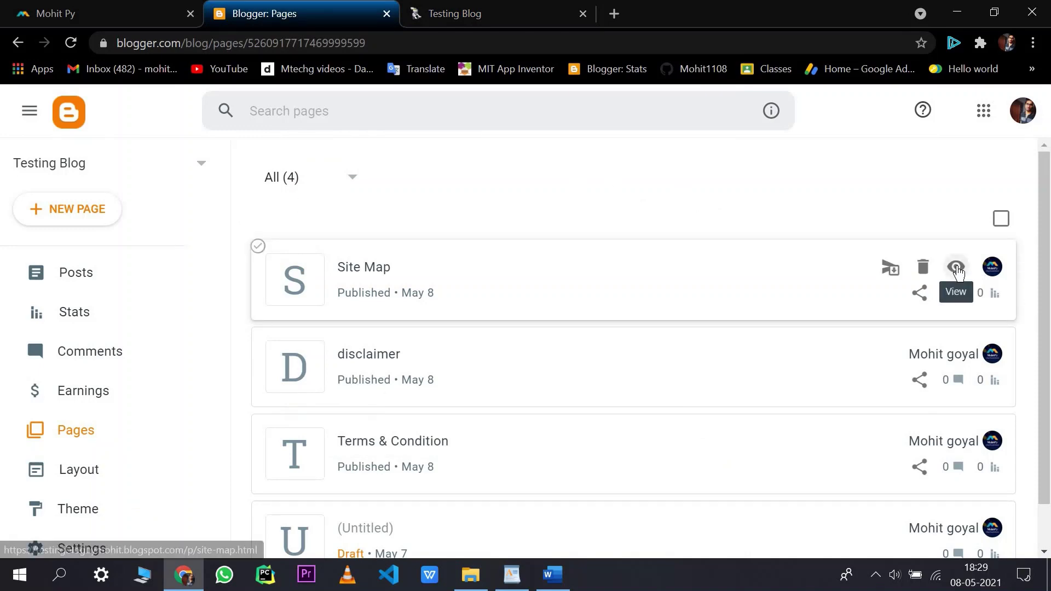
{"action": "left_click", "coordinate": [957, 268]}
{"action": "left_click", "coordinate": [956, 356]}
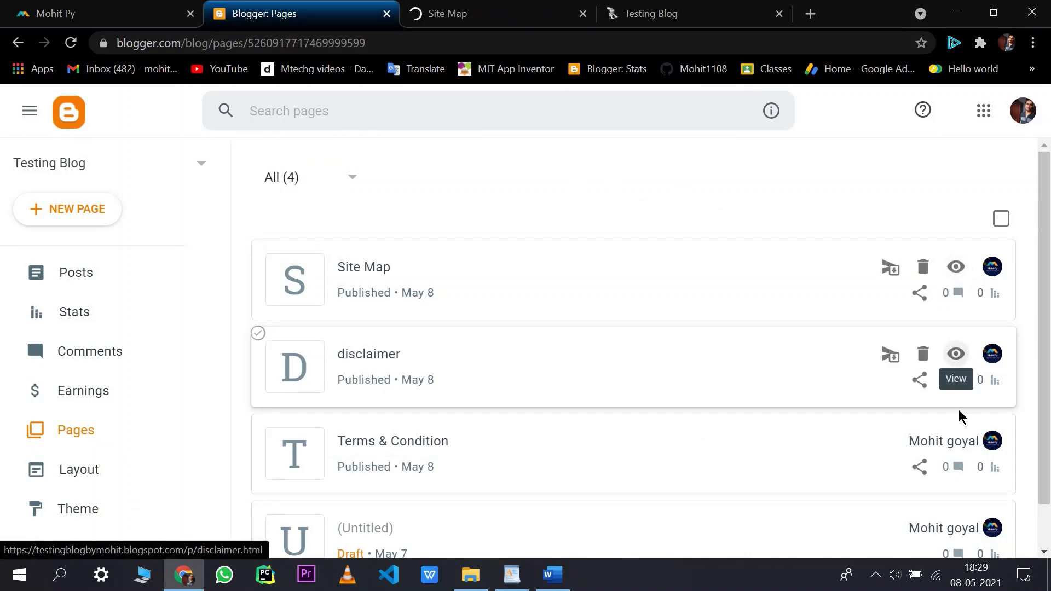
{"action": "left_click", "coordinate": [956, 441]}
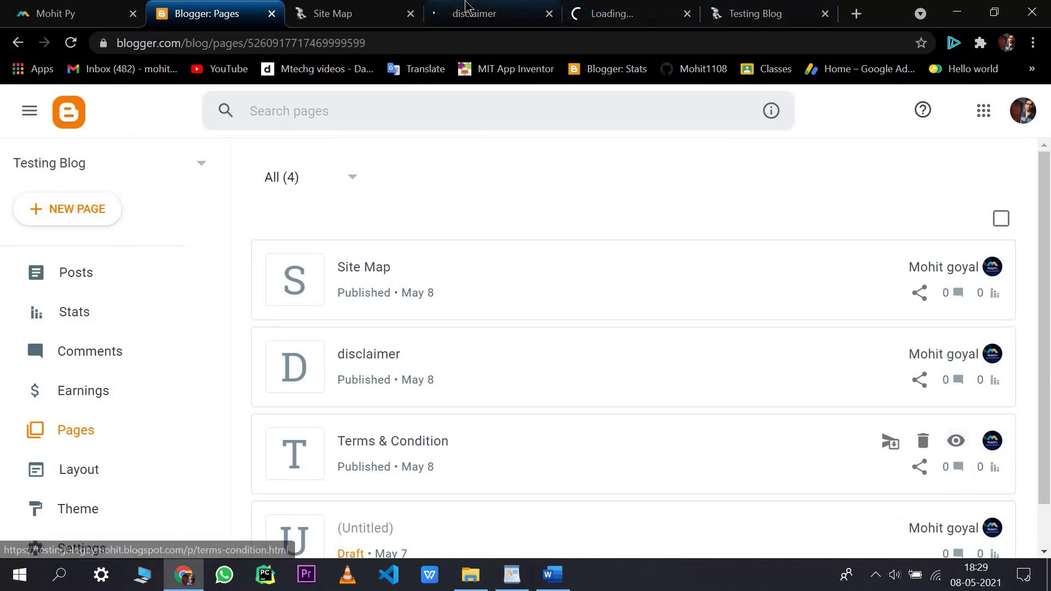
Look through the opened live pages, ending on Terms & Condition
{"action": "key", "text": "ctrl+Tab"}
{"action": "left_click", "coordinate": [524, 7]}
{"action": "left_click", "coordinate": [602, 8]}
{"action": "left_click", "coordinate": [540, 7]}
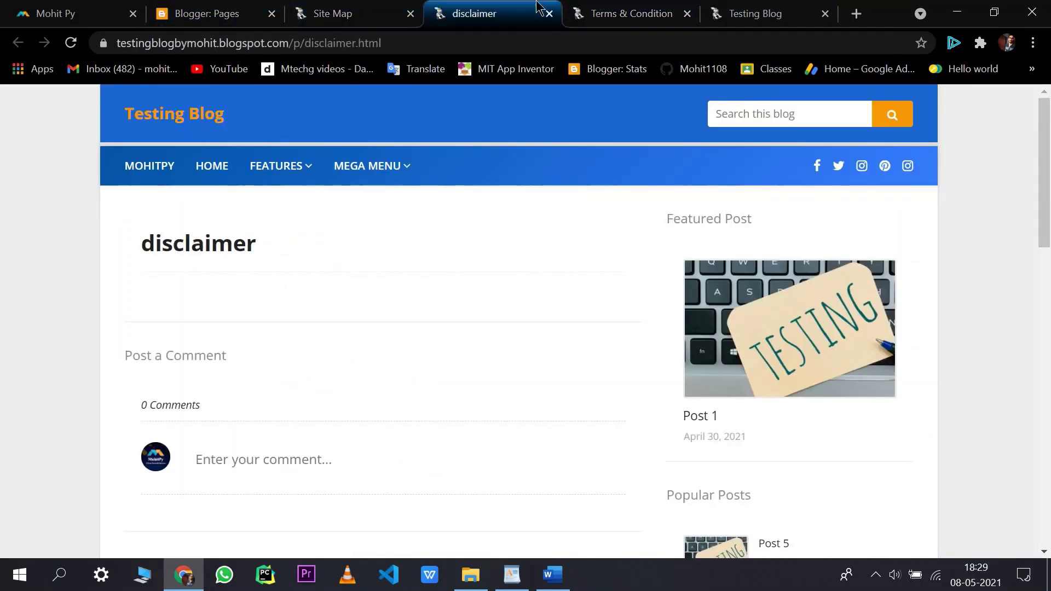
{"action": "left_click", "coordinate": [597, 6]}
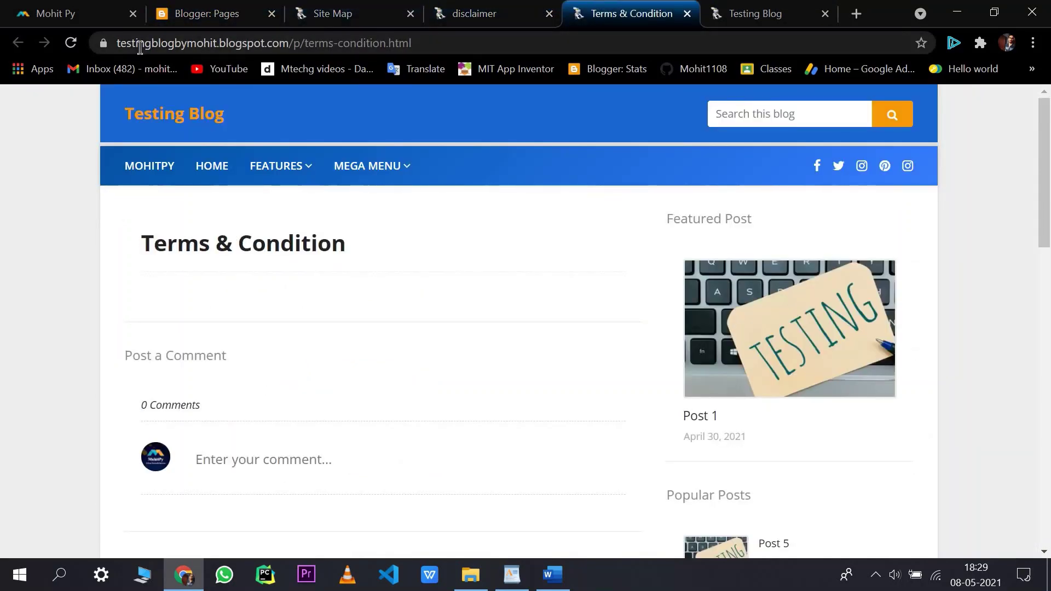
Examine the Terms & Condition page's web address up to its html ending, and go back to the disclaimer page
{"action": "double_click", "coordinate": [241, 42]}
{"action": "left_click", "coordinate": [299, 43]}
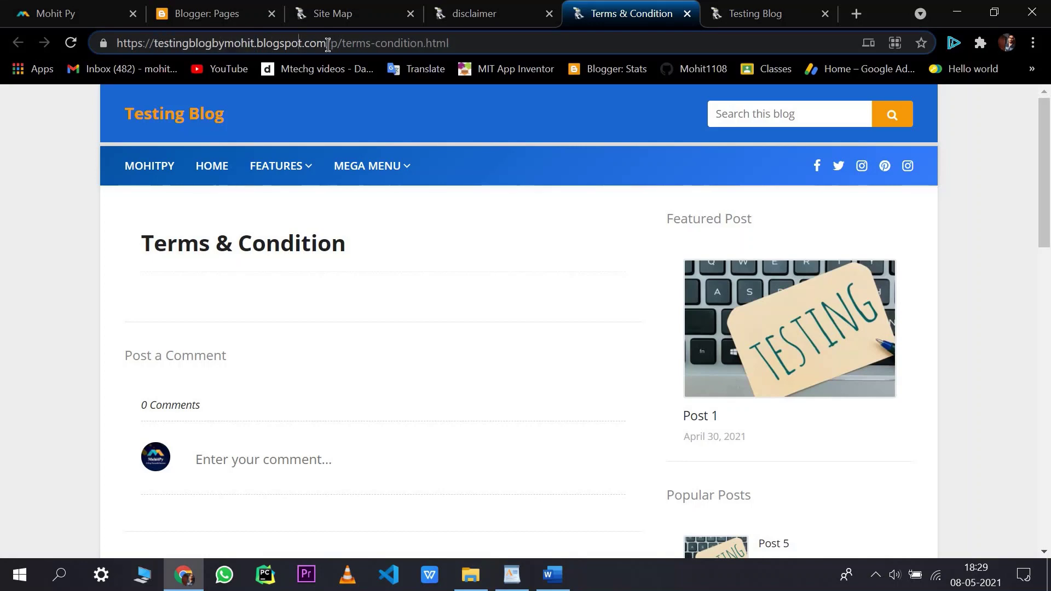
{"action": "left_click", "coordinate": [258, 44]}
{"action": "left_click_drag", "start_coordinate": [342, 43], "coordinate": [450, 44]}
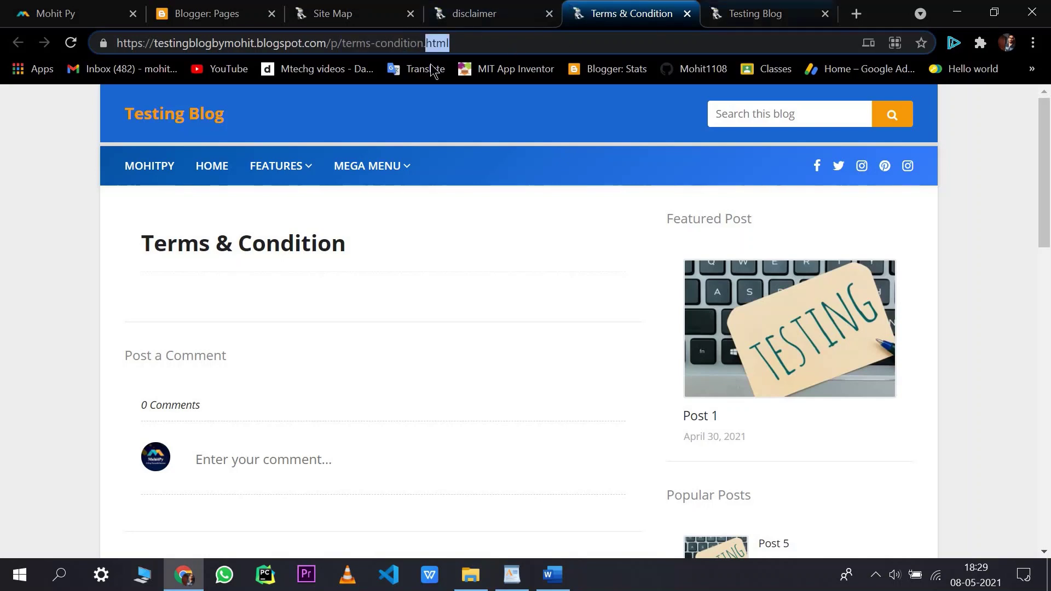
{"action": "key", "text": "ctrl+Tab"}
{"action": "key", "text": "ctrl+shift+Tab"}
{"action": "key", "text": "ctrl+shift+Tab"}
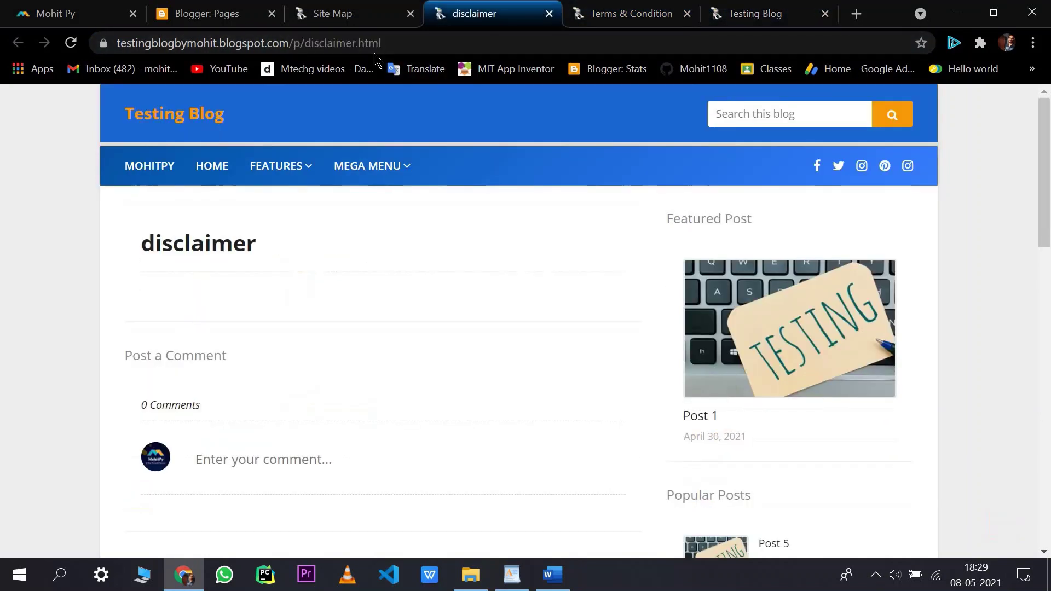
Check the live Site Map page's web address, and open the Testing Blog's layout in Blogger
{"action": "left_click", "coordinate": [350, 14]}
{"action": "double_click", "coordinate": [342, 43]}
{"action": "left_click", "coordinate": [208, 13]}
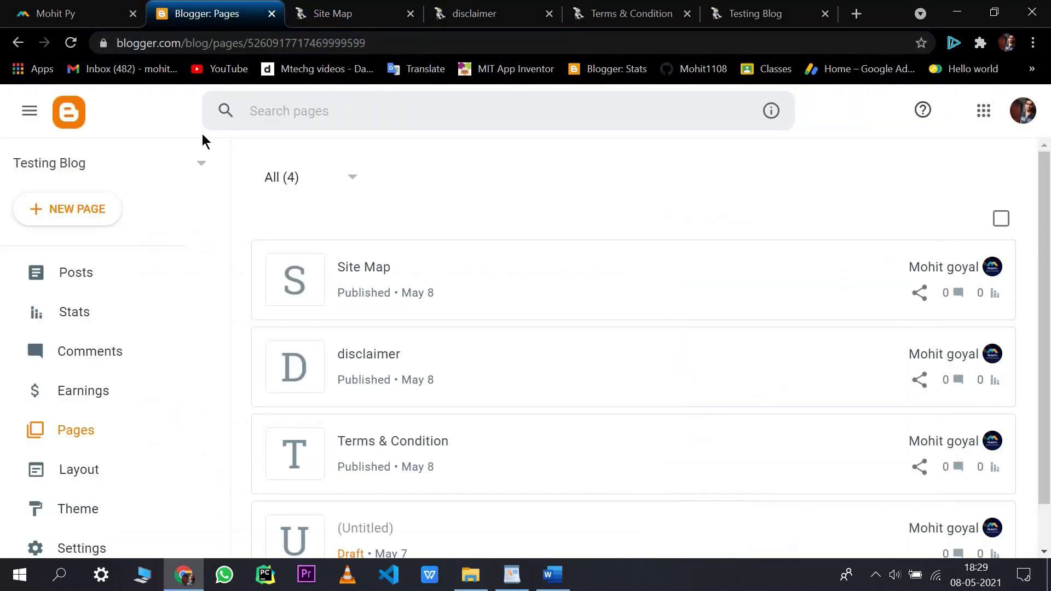
{"action": "scroll", "coordinate": [110, 268], "scroll_direction": "down", "scroll_amount": 1}
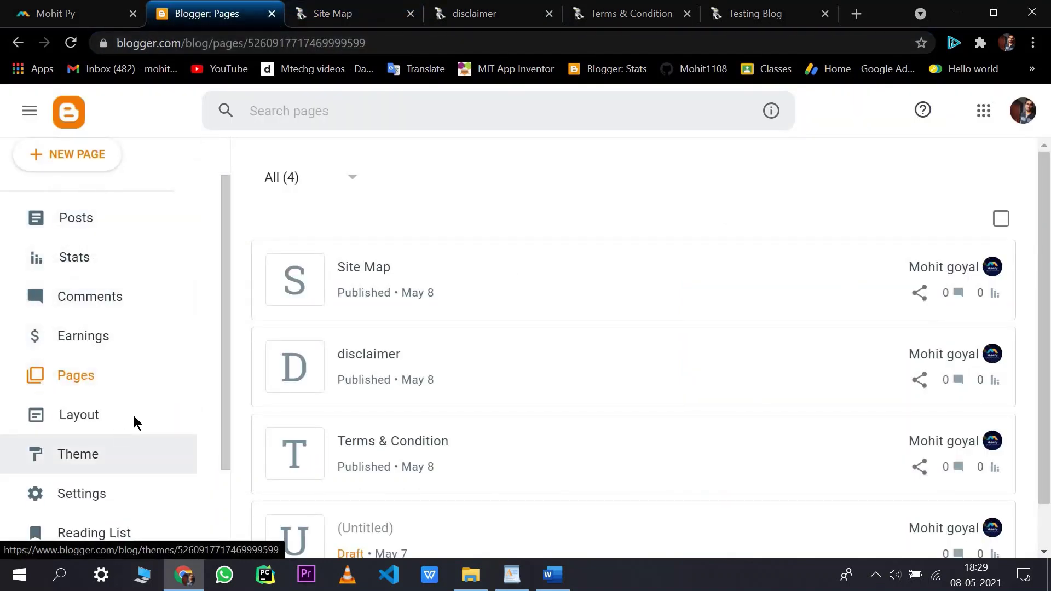
{"action": "left_click", "coordinate": [134, 416]}
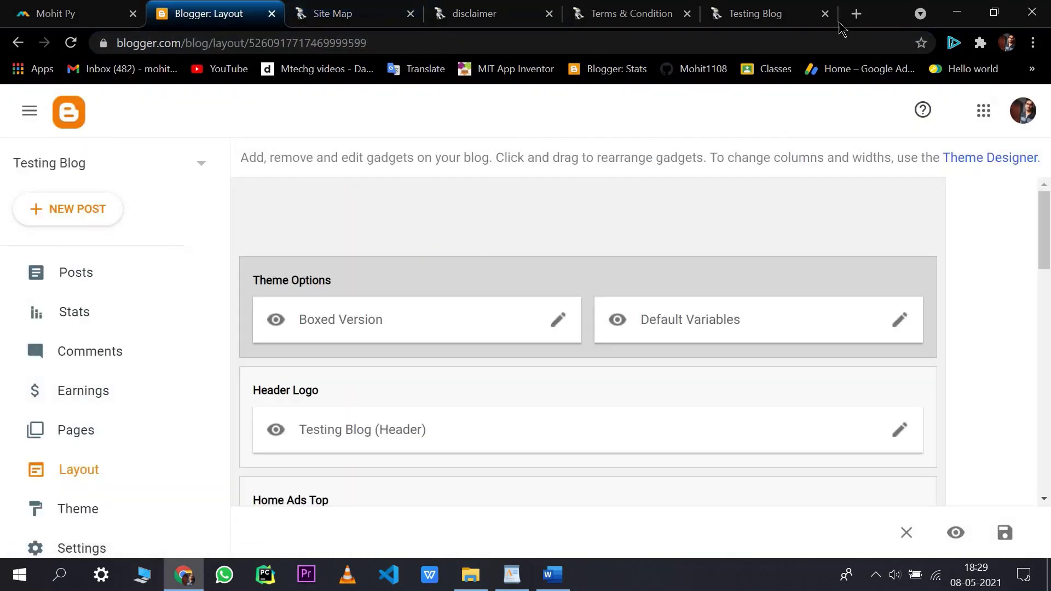
Check the navigation menu on the live Testing Blog, and open the layout's Main Menu Link List gadget for editing
{"action": "key", "text": "ctrl+6"}
{"action": "scroll", "coordinate": [305, 301], "scroll_direction": "up", "scroll_amount": 7}
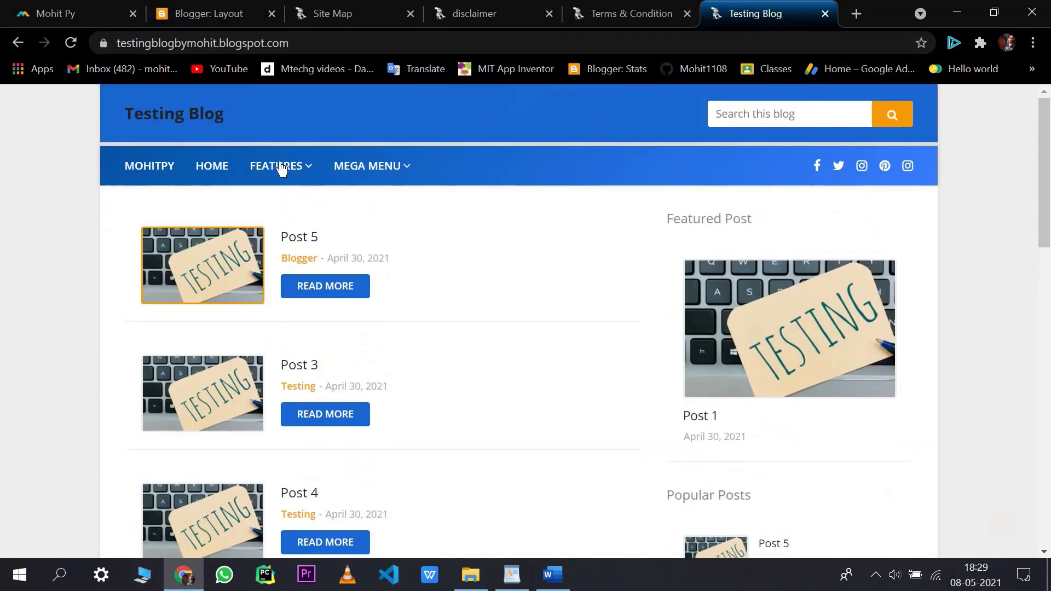
{"action": "left_click", "coordinate": [208, 14]}
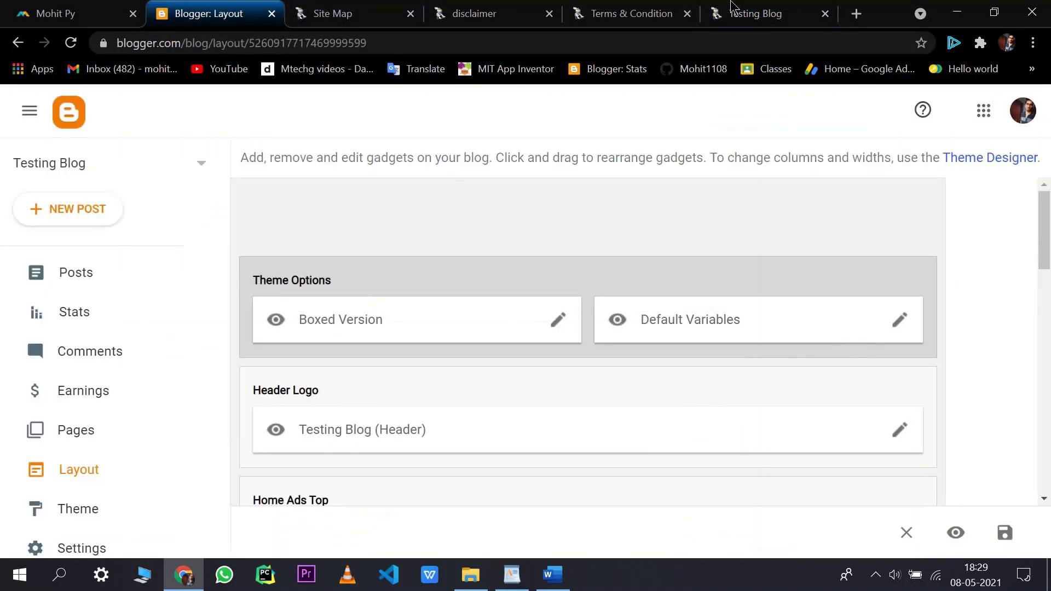
{"action": "scroll", "coordinate": [555, 331], "scroll_direction": "down", "scroll_amount": 5}
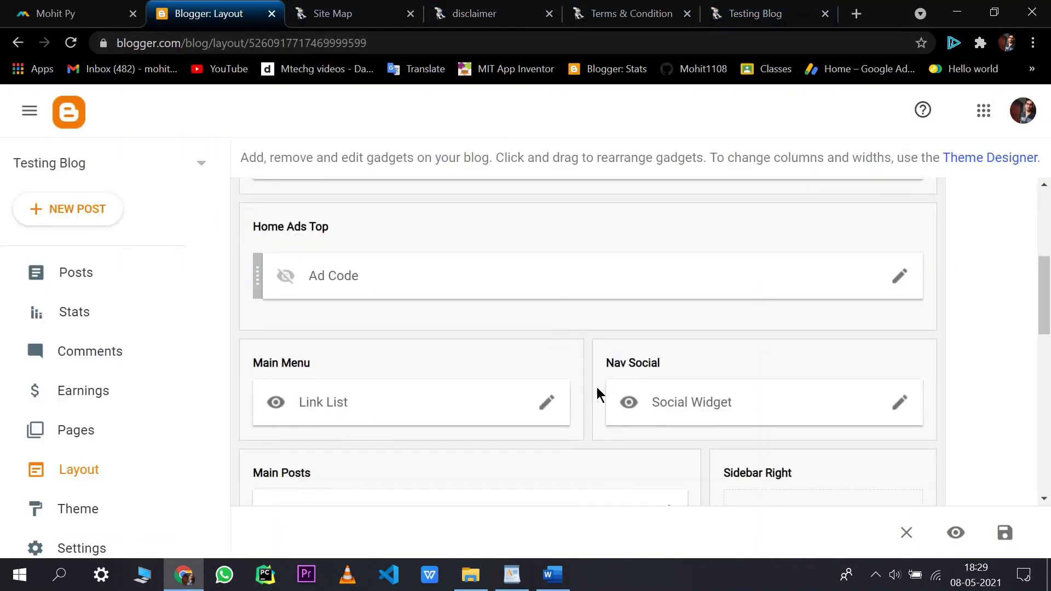
{"action": "scroll", "coordinate": [581, 378], "scroll_direction": "down", "scroll_amount": 1}
{"action": "left_click", "coordinate": [542, 353]}
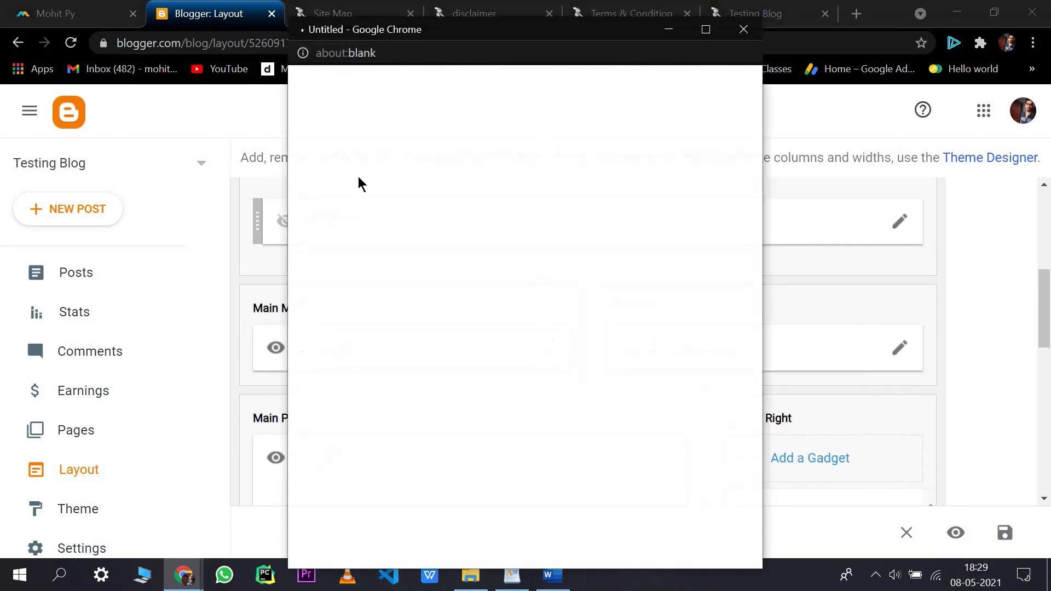
Name the new menu link "Site map", and copy the web address of the live Site Map page
{"action": "scroll", "coordinate": [454, 338], "scroll_direction": "down", "scroll_amount": 1}
{"action": "left_click", "coordinate": [492, 267]}
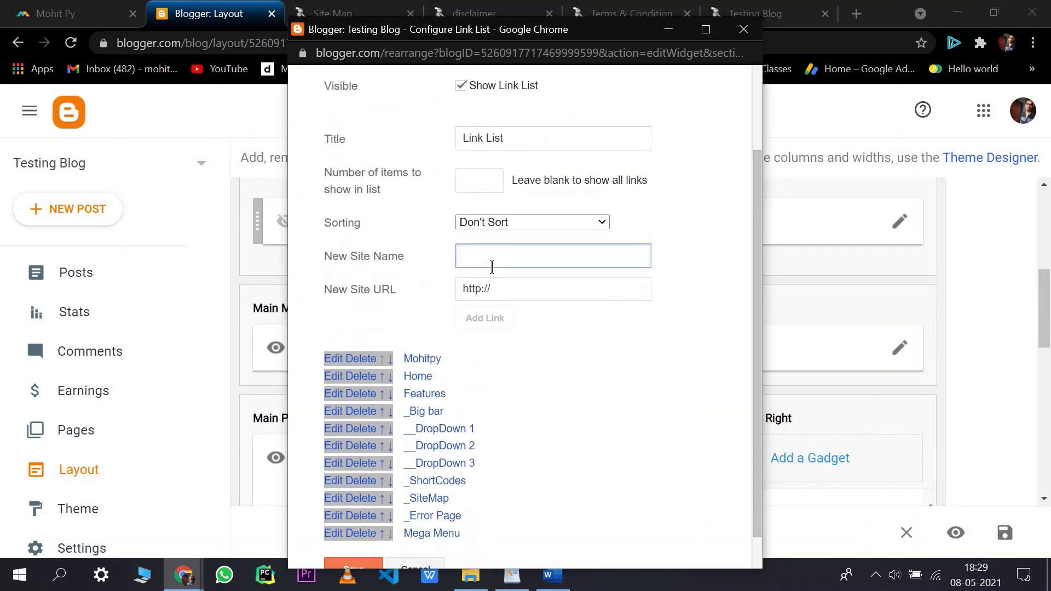
{"action": "type", "text": "Site map"}
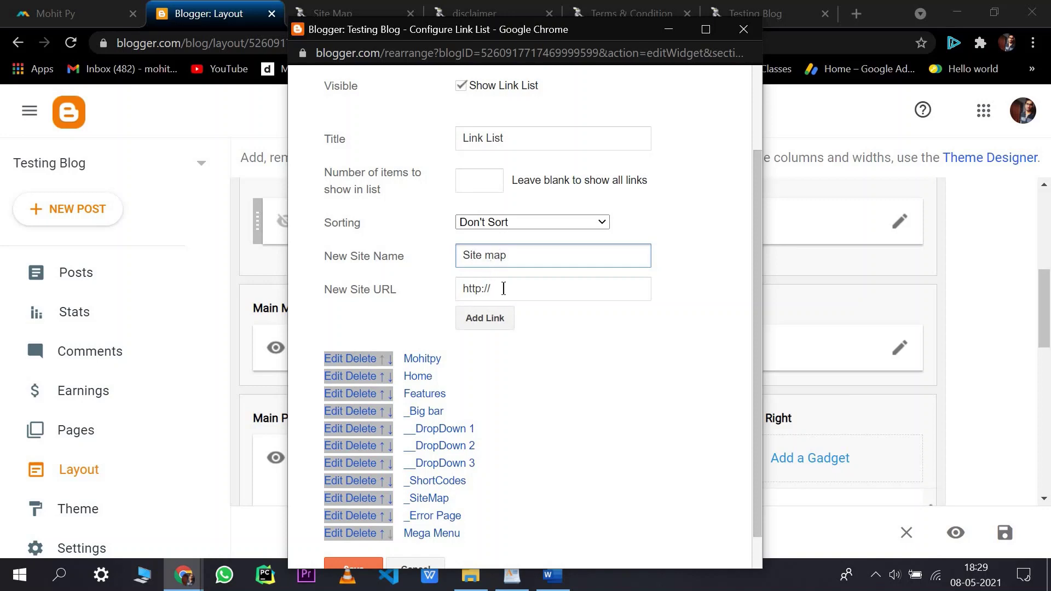
{"action": "left_click", "coordinate": [504, 289]}
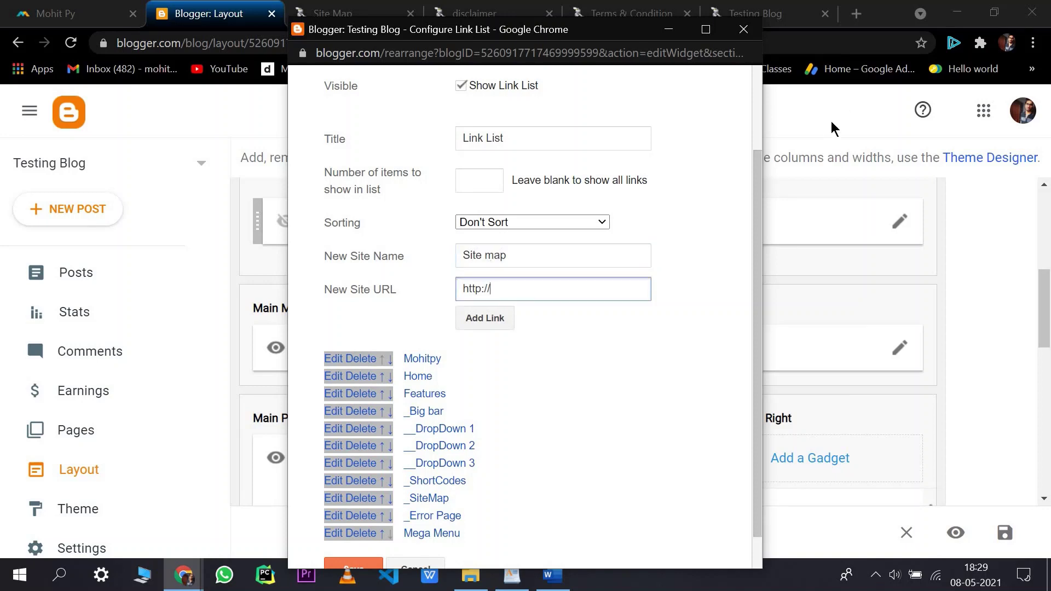
{"action": "left_click", "coordinate": [668, 5]}
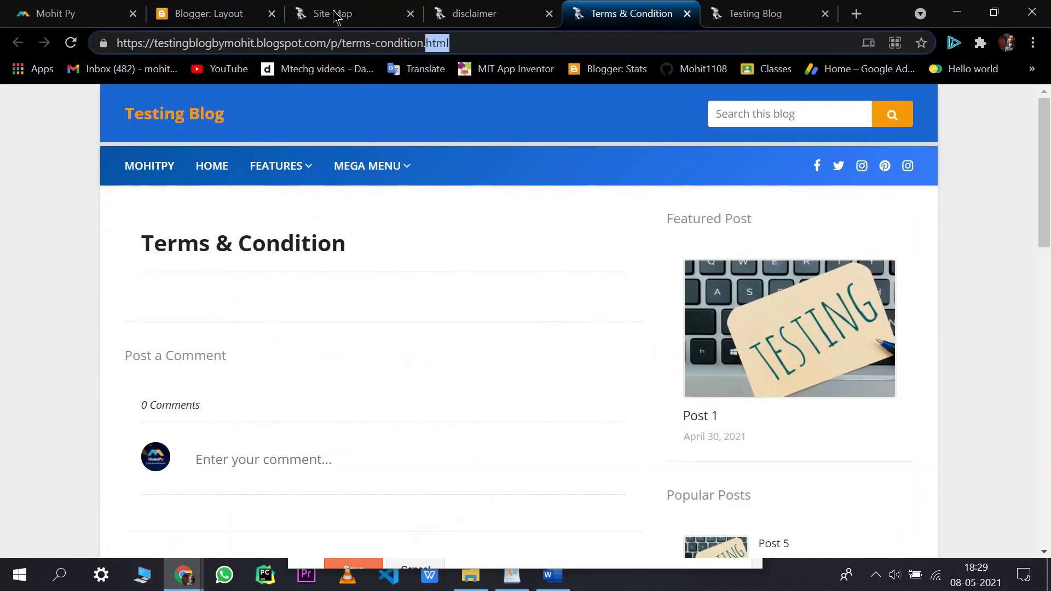
{"action": "key", "text": "ctrl+shift+Tab"}
{"action": "key", "text": "ctrl+shift+Tab"}
{"action": "key", "text": "ctrl+a"}
{"action": "key", "text": "ctrl+c"}
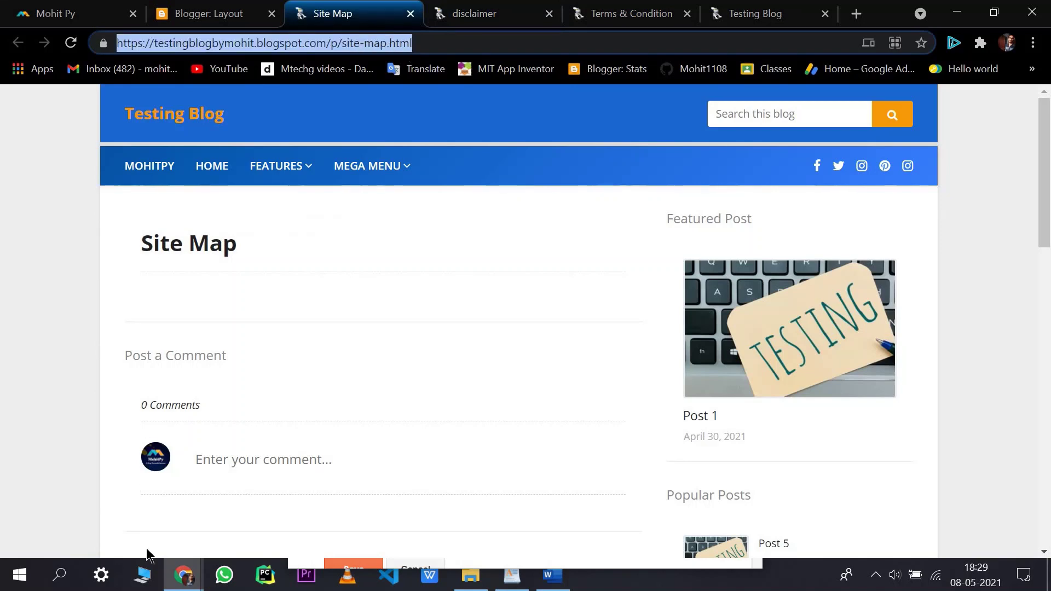
Set the Site map link's URL to the copied page address, and add it to the link list
{"action": "left_click", "coordinate": [183, 575]}
{"action": "left_click", "coordinate": [268, 498]}
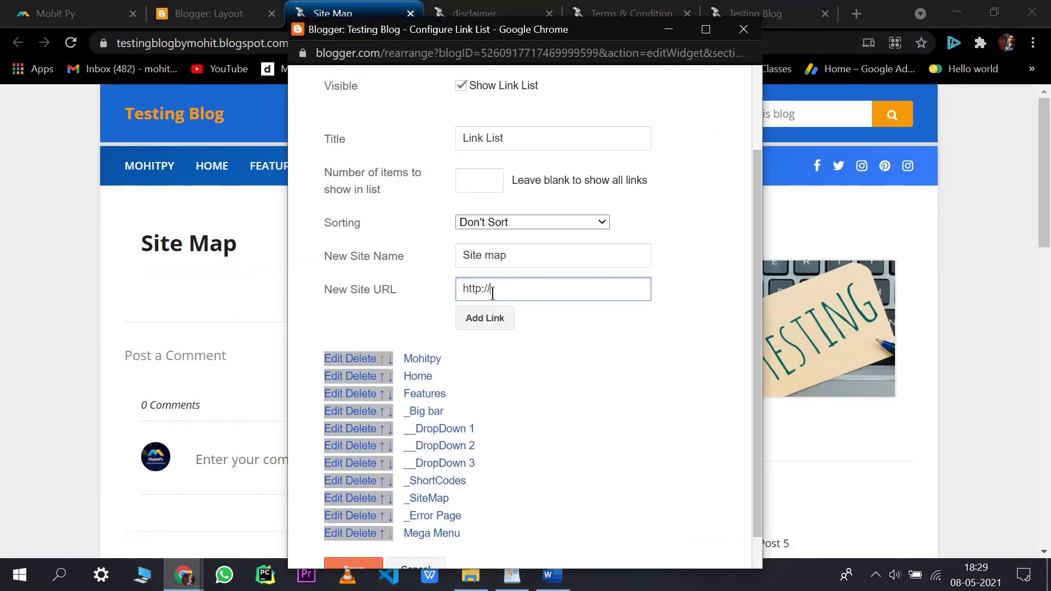
{"action": "key", "text": "ctrl+v"}
{"action": "left_click", "coordinate": [496, 322]}
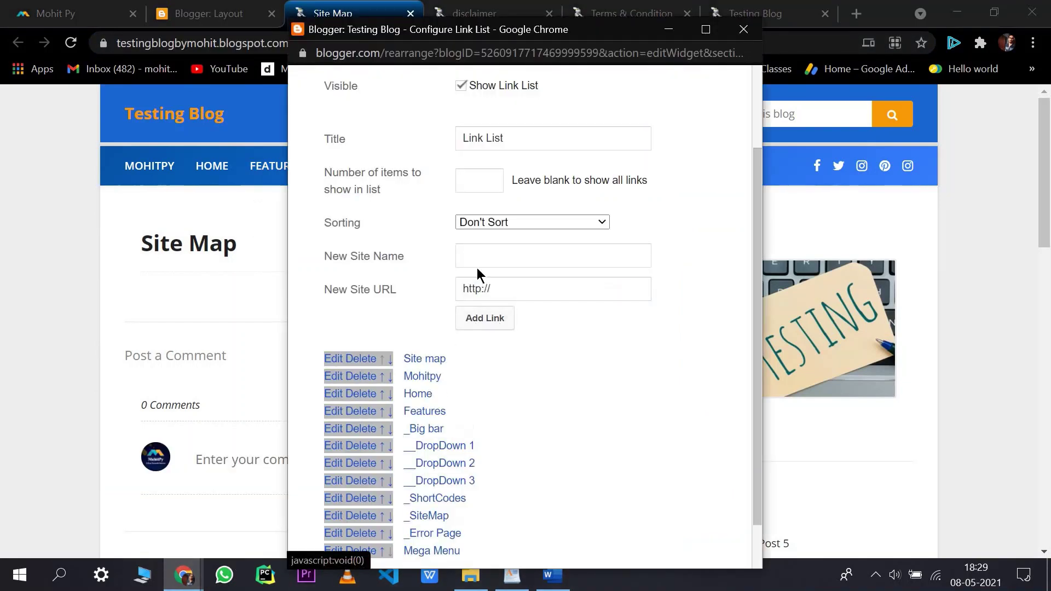
Name another menu link "Terms & Condiotn", and copy the web address of the live Terms & Condition page
{"action": "left_click", "coordinate": [471, 261]}
{"action": "type", "text": "Terms & Condiotn"}
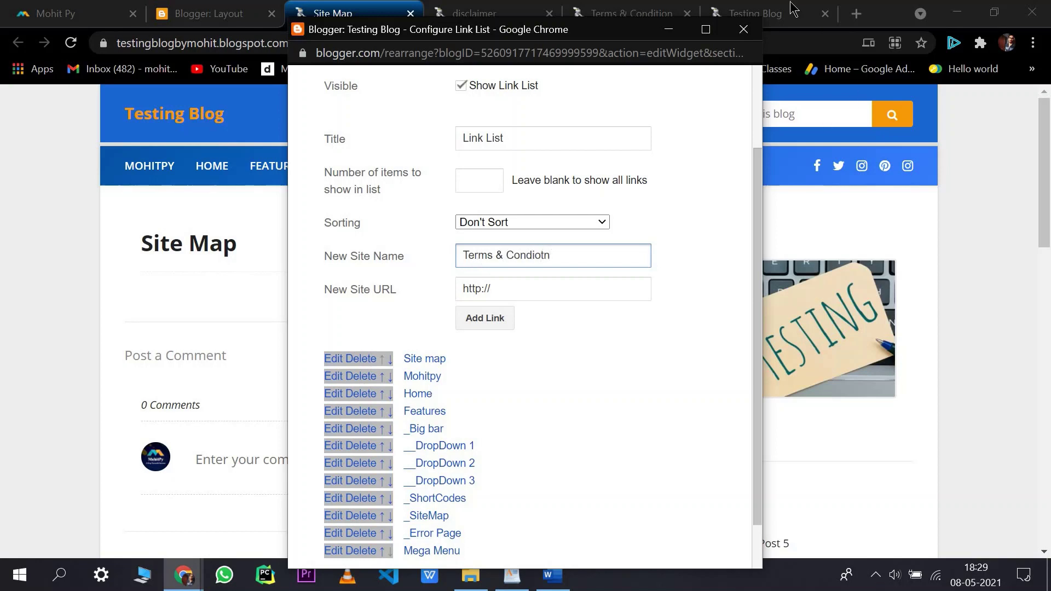
{"action": "left_click", "coordinate": [792, 9]}
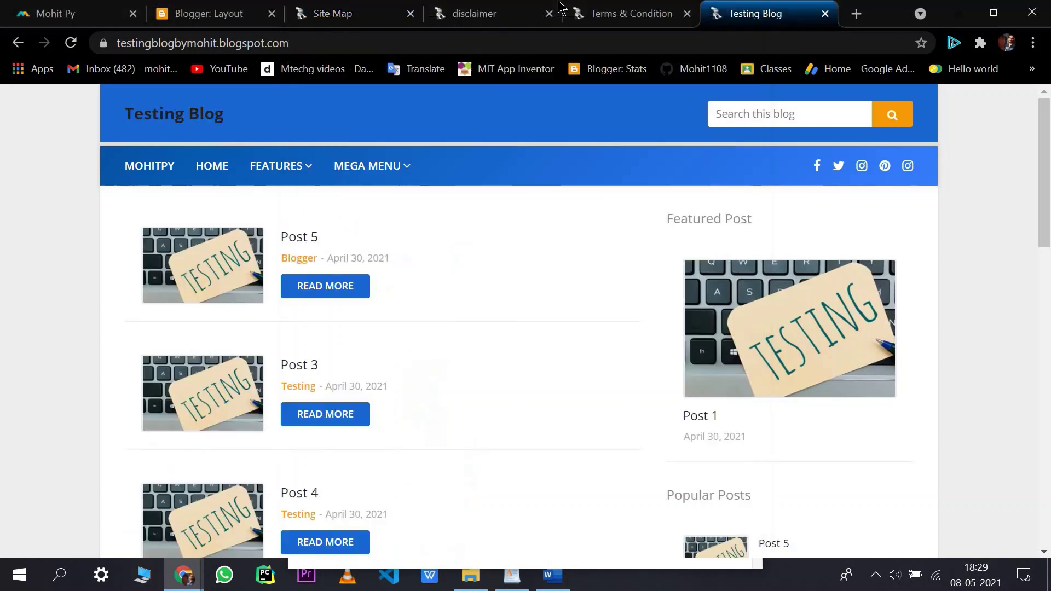
{"action": "left_click", "coordinate": [558, 6]}
{"action": "left_click", "coordinate": [592, 9]}
{"action": "double_click", "coordinate": [516, 40]}
{"action": "left_click", "coordinate": [516, 40]}
{"action": "key", "text": "ctrl+a"}
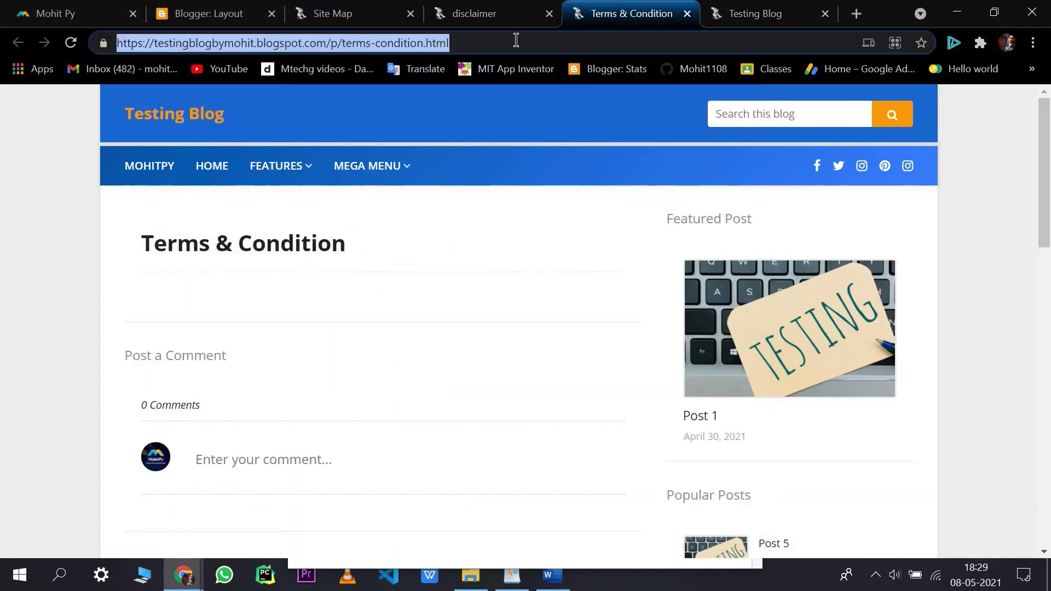
Replace the new link's URL with the copied terms-condition.html address, and add it to the link list
{"action": "left_click", "coordinate": [184, 576]}
{"action": "left_click", "coordinate": [291, 511]}
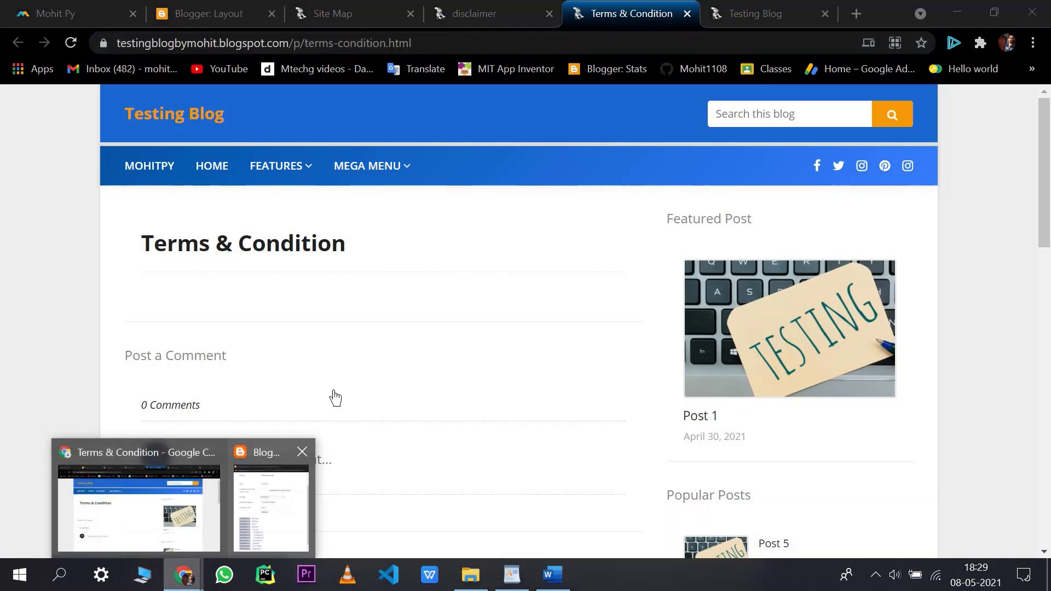
{"action": "left_click", "coordinate": [511, 289]}
{"action": "key", "text": "ctrl+a"}
{"action": "key", "text": "ctrl+v"}
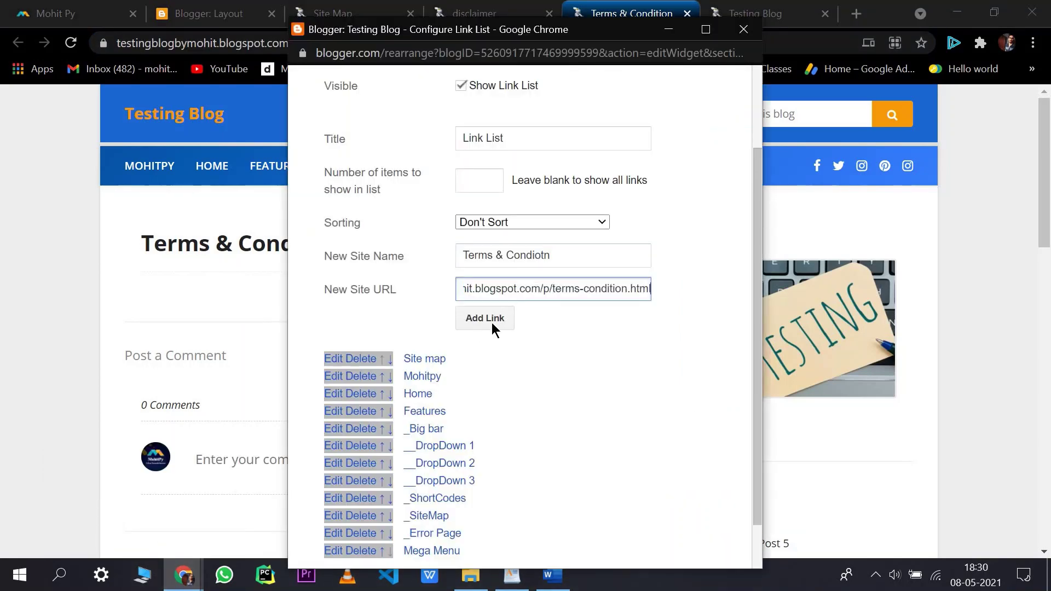
{"action": "left_click", "coordinate": [485, 319]}
Copy the web address of the live disclaimer page
{"action": "left_click", "coordinate": [4, 322]}
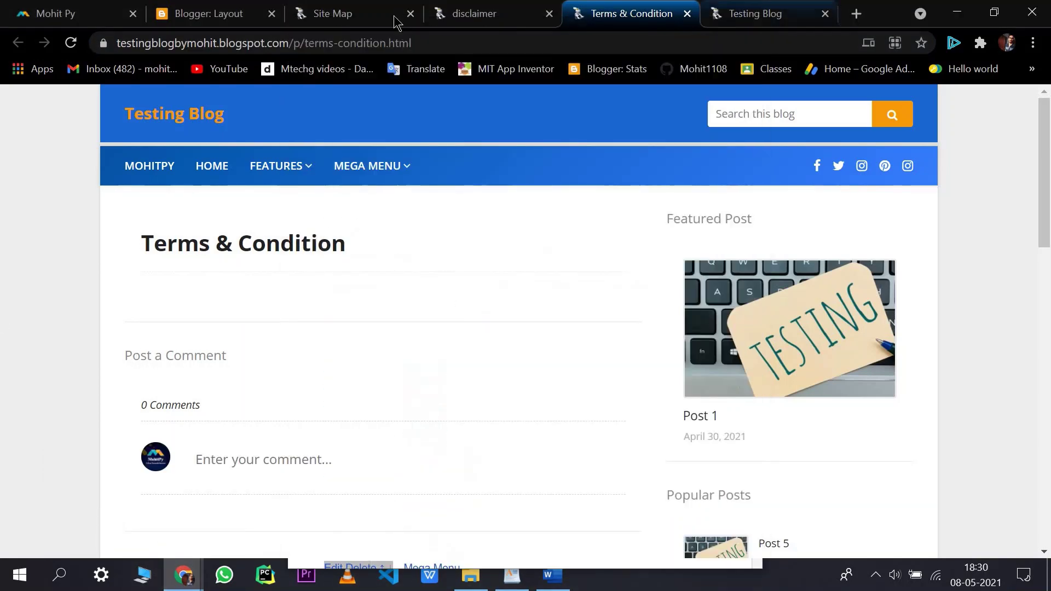
{"action": "key", "text": "ctrl+Tab"}
{"action": "left_click", "coordinate": [472, 13]}
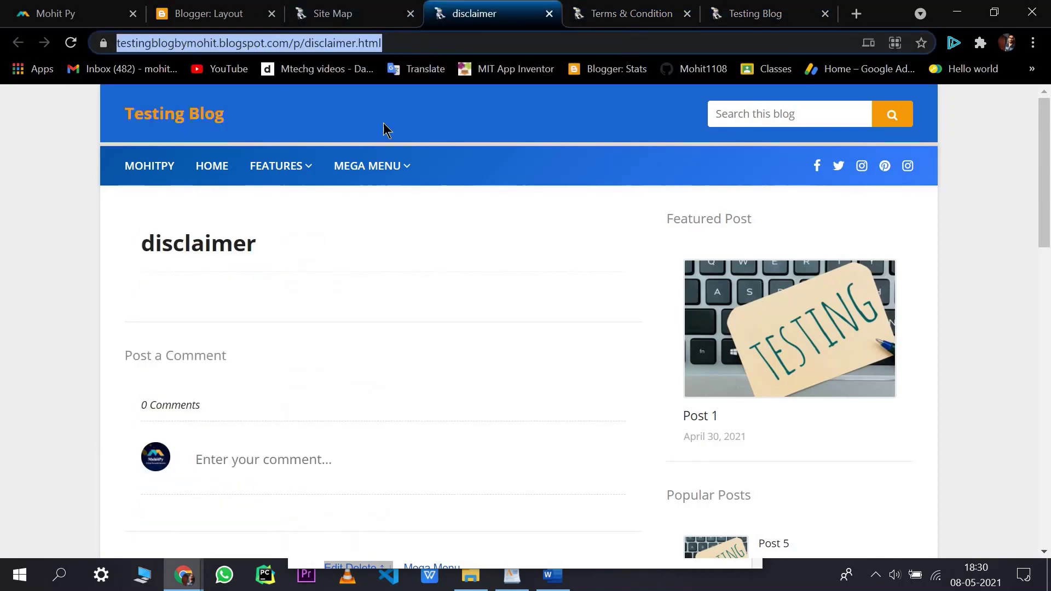
Add a link named "disclaimer" to the link list, with the copied disclaimer.html address as its URL
{"action": "left_click", "coordinate": [284, 494]}
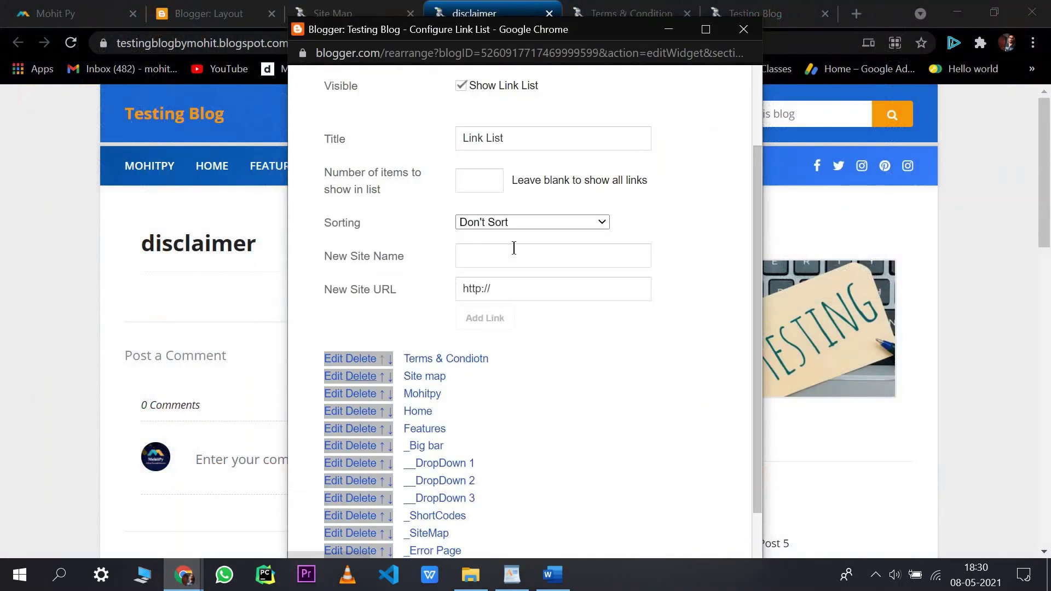
{"action": "left_click", "coordinate": [513, 256]}
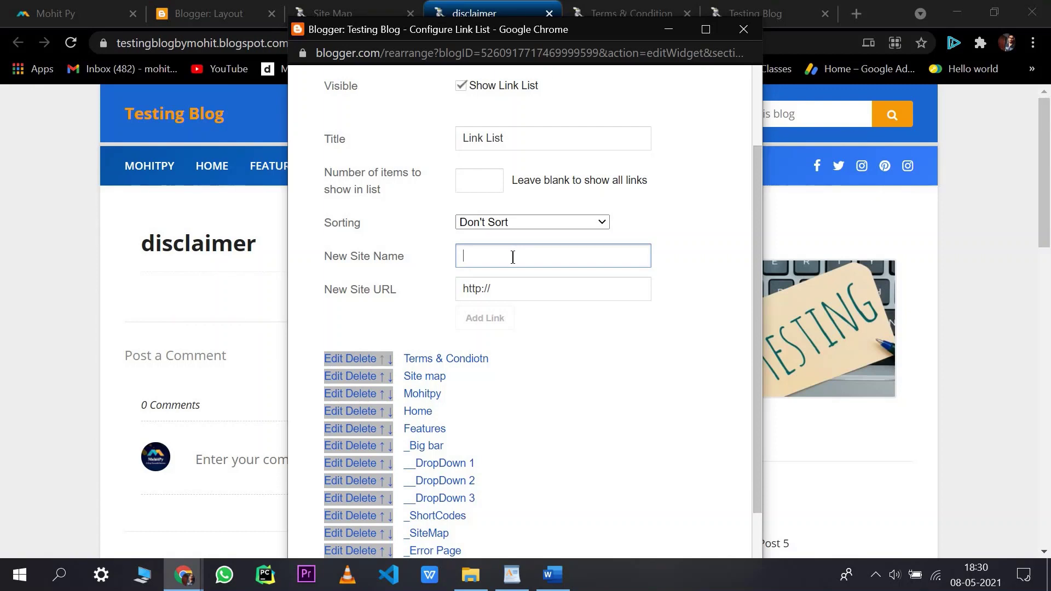
{"action": "left_click", "coordinate": [513, 294]}
{"action": "key", "text": "ctrl+a"}
{"action": "key", "text": "ctrl+v"}
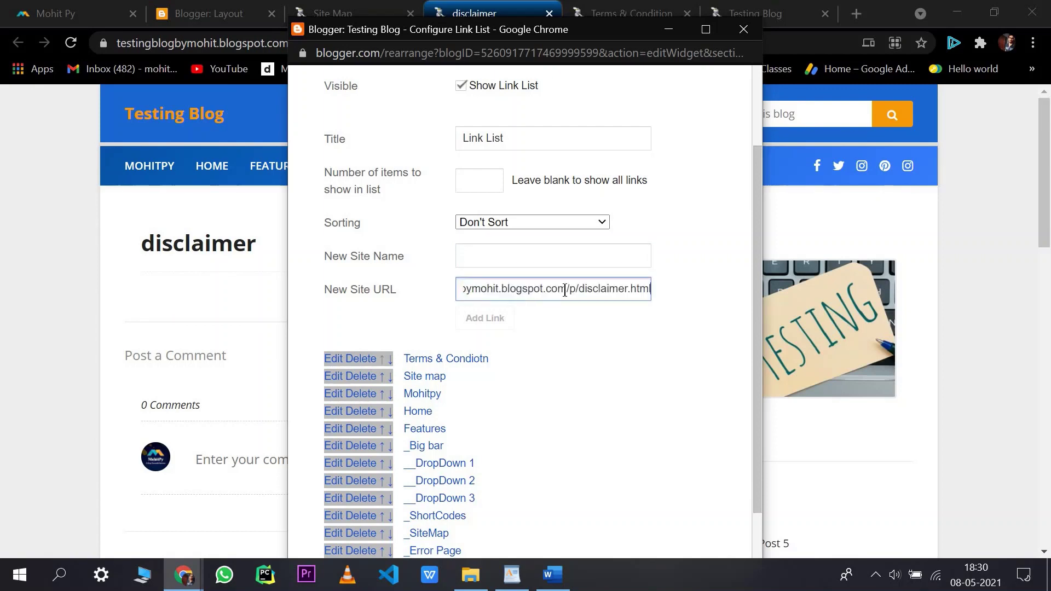
{"action": "left_click", "coordinate": [548, 258]}
{"action": "left_click", "coordinate": [481, 327]}
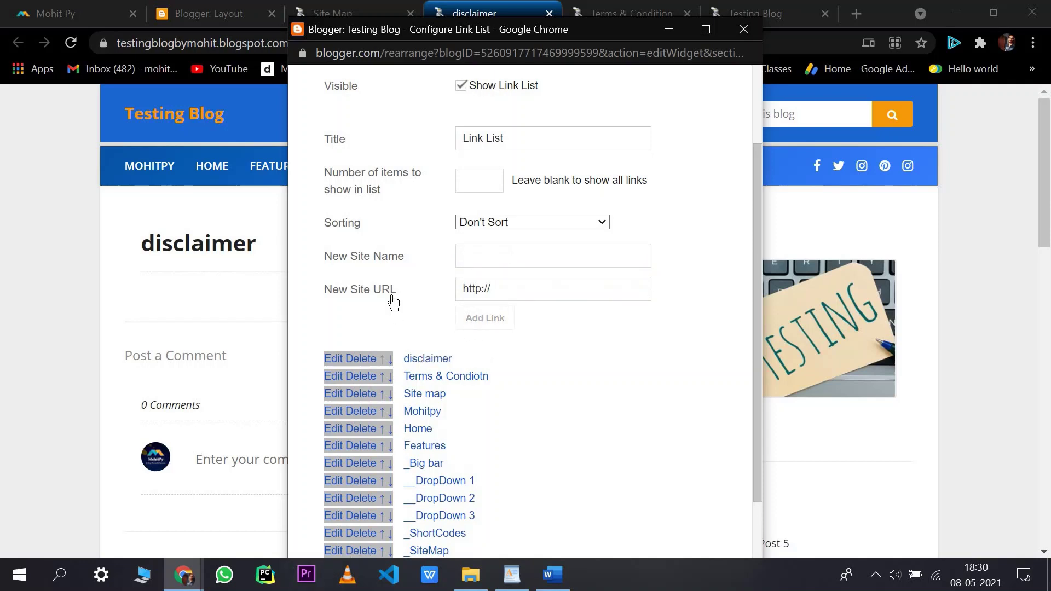
Save the edited main menu link list
{"action": "scroll", "coordinate": [474, 268], "scroll_direction": "down", "scroll_amount": 2}
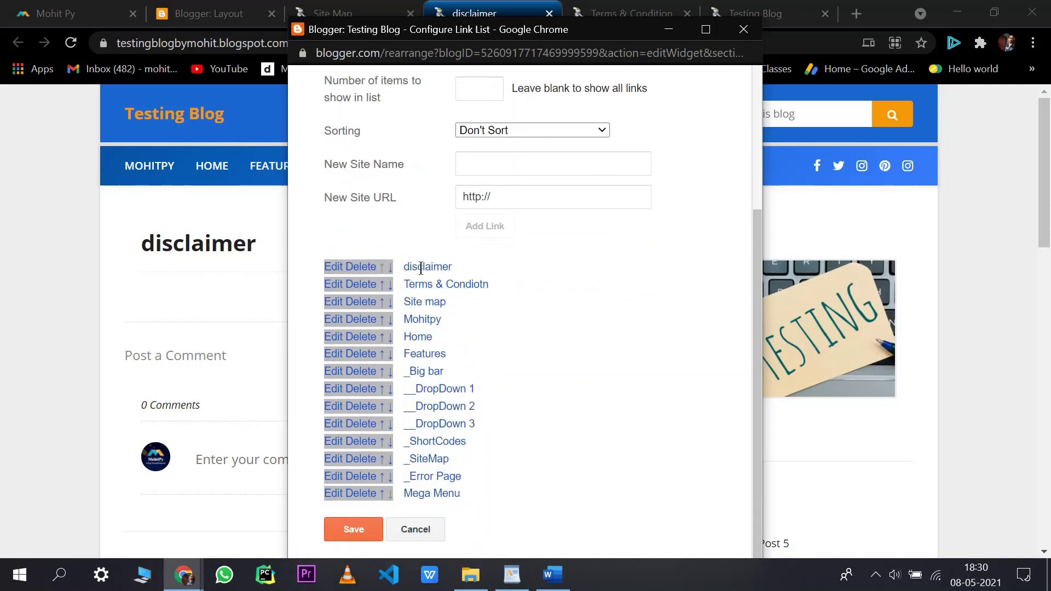
{"action": "left_click", "coordinate": [350, 526]}
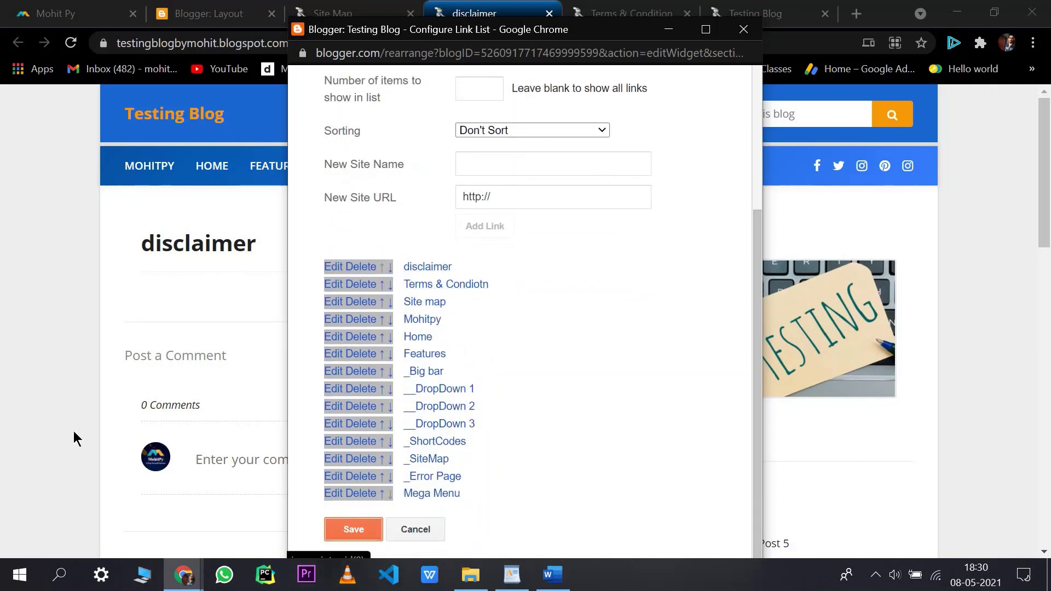
{"action": "left_click", "coordinate": [33, 225]}
Follow the MOHITPY menu link on the live Testing Blog, and close the site it opens
{"action": "left_click", "coordinate": [772, 11]}
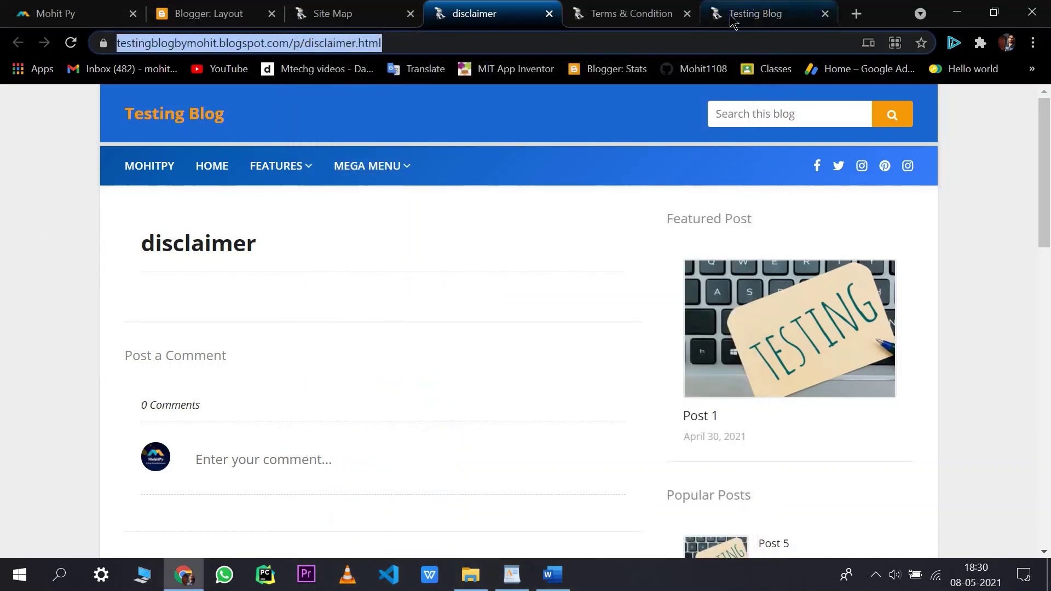
{"action": "left_click", "coordinate": [147, 174]}
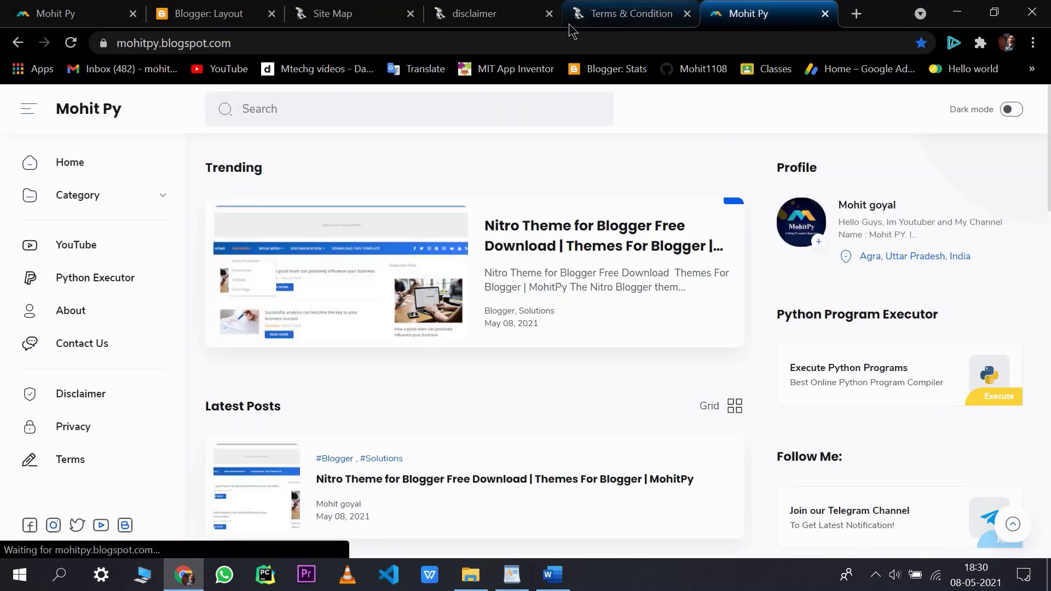
{"action": "left_click", "coordinate": [826, 14]}
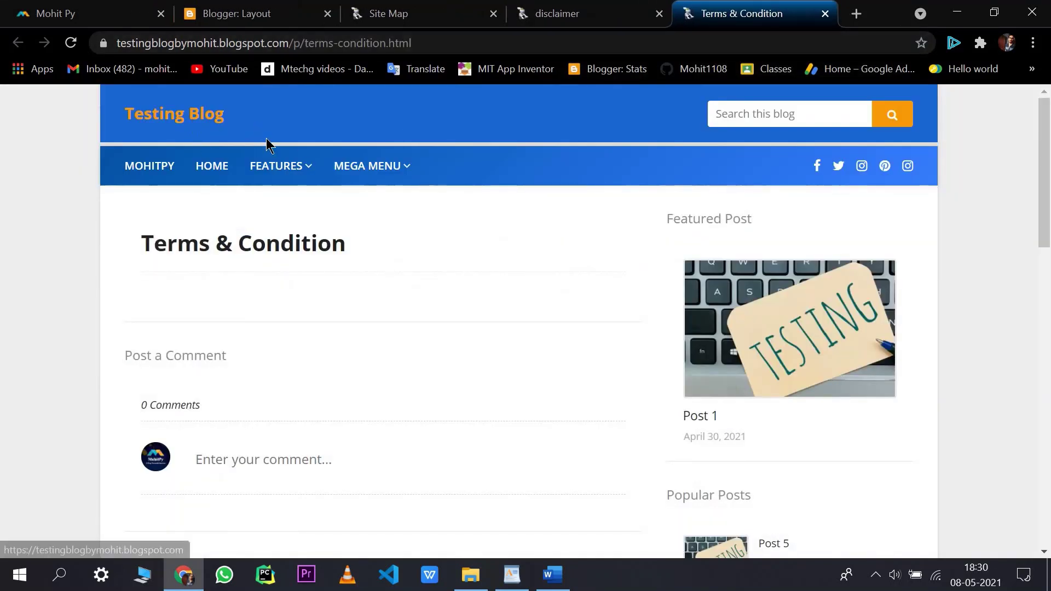
Load the Testing Blog home page from the Terms & Condition page, and close the Site Map and disclaimer pages
{"action": "left_click", "coordinate": [186, 117]}
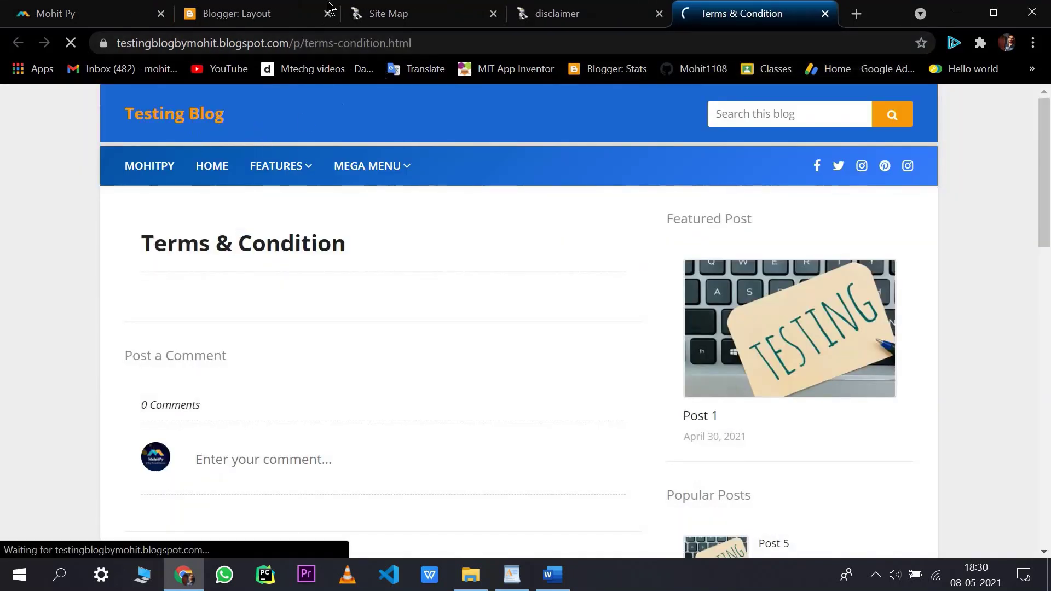
{"action": "left_click", "coordinate": [494, 13]}
{"action": "left_click", "coordinate": [494, 14]}
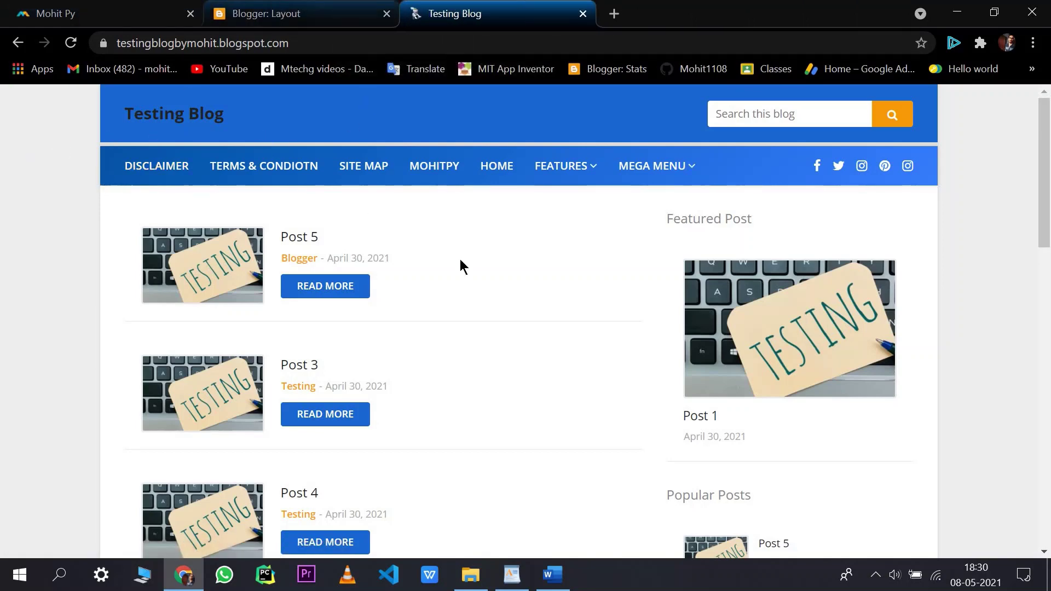
Return to the Blogger layout and open the list of gadgets to add to the Sidebar Right section
{"action": "key", "text": "ctrl+shift+Tab"}
{"action": "scroll", "coordinate": [822, 241], "scroll_direction": "down", "scroll_amount": 4}
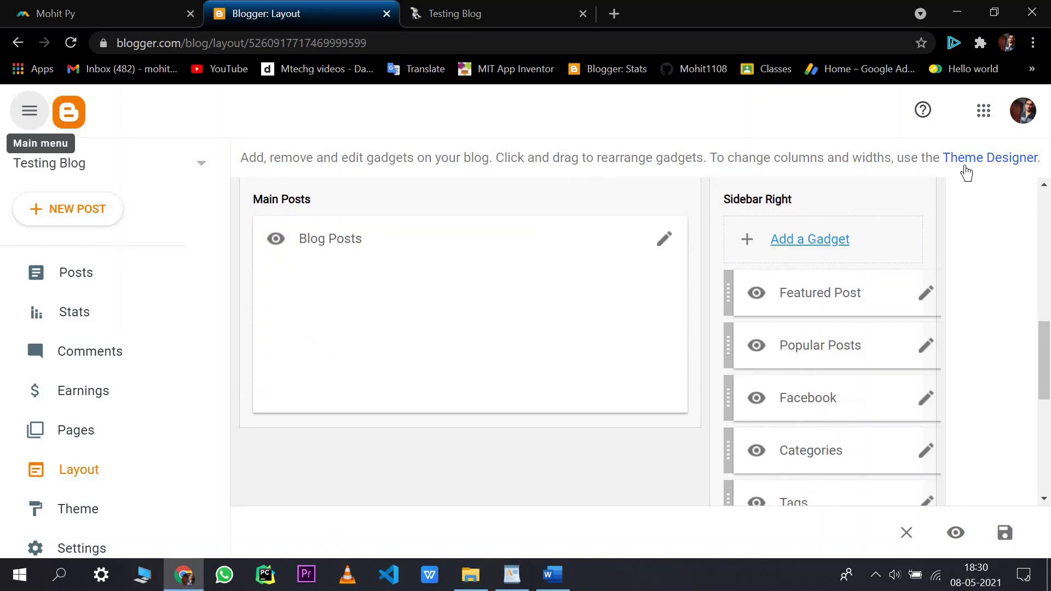
{"action": "scroll", "coordinate": [774, 304], "scroll_direction": "up", "scroll_amount": 2}
{"action": "scroll", "coordinate": [800, 303], "scroll_direction": "down", "scroll_amount": 1}
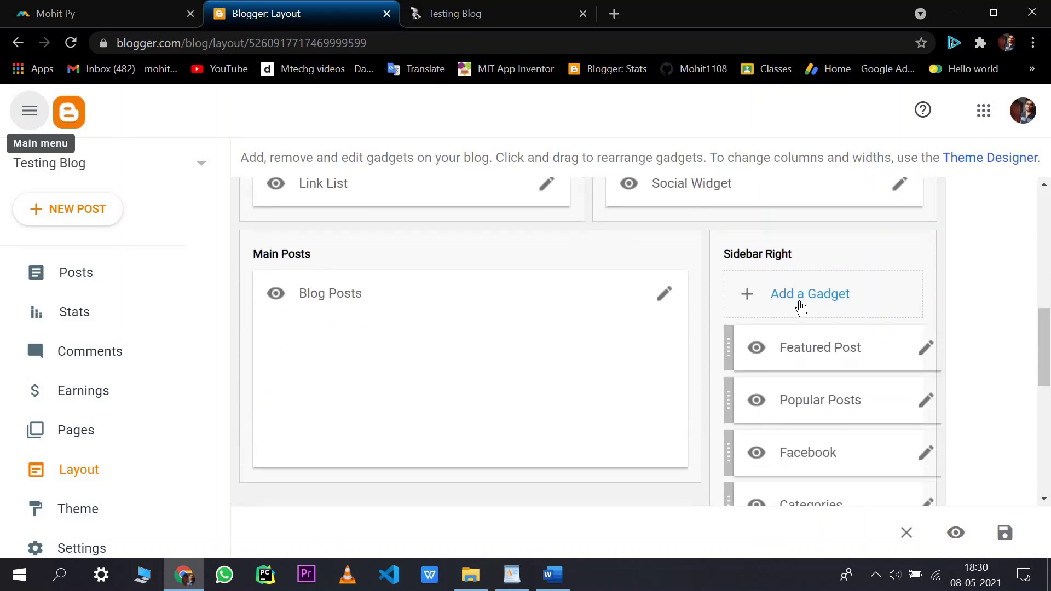
{"action": "left_click", "coordinate": [784, 304]}
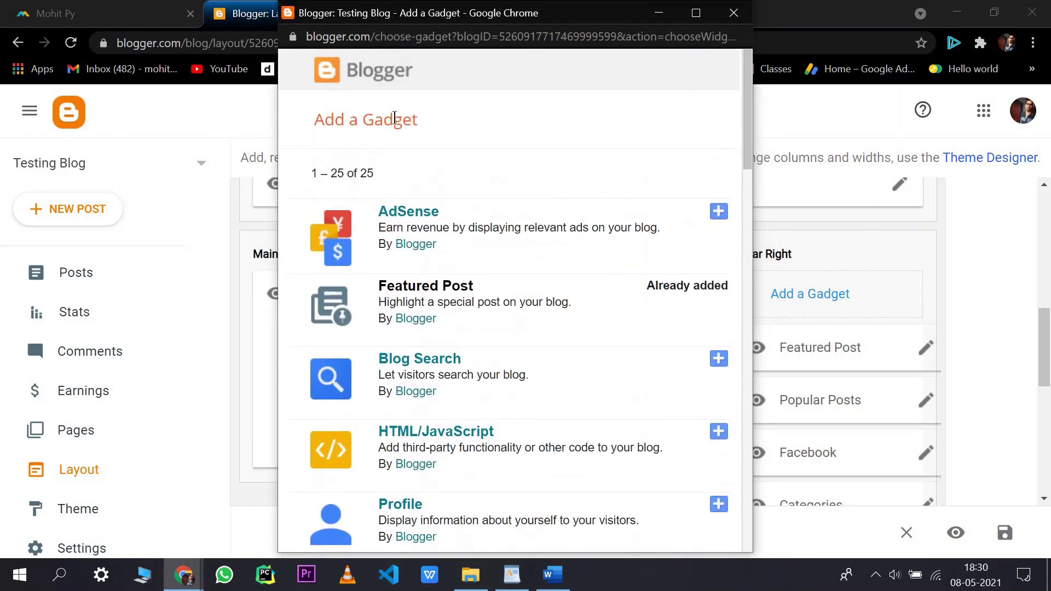
Add the Blog Search gadget to the Sidebar Right section with the title Search This Blog
{"action": "double_click", "coordinate": [453, 117]}
{"action": "left_click", "coordinate": [454, 116]}
{"action": "scroll", "coordinate": [438, 143], "scroll_direction": "down", "scroll_amount": 3}
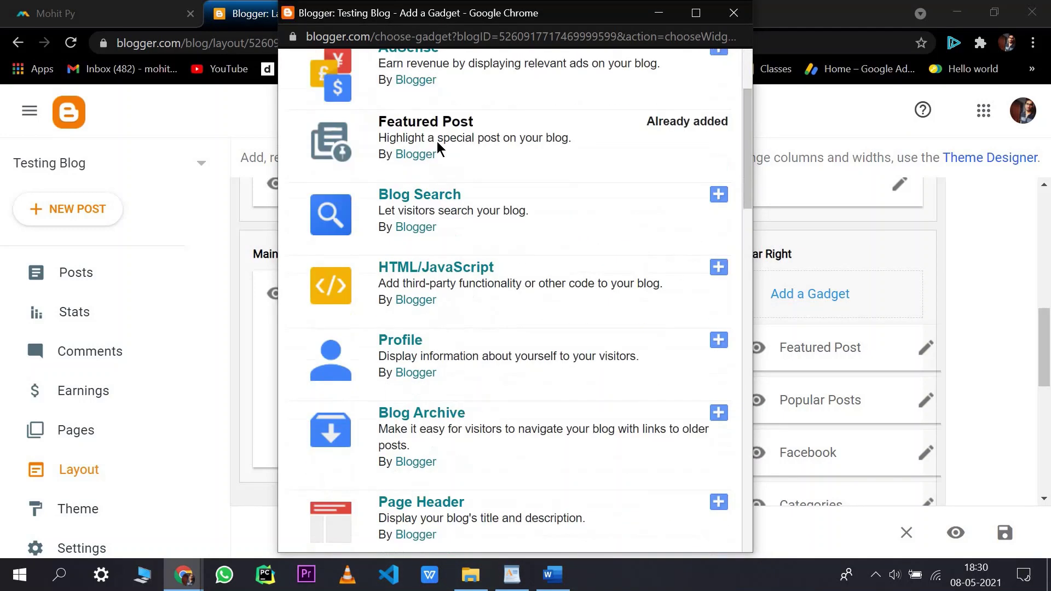
{"action": "scroll", "coordinate": [548, 165], "scroll_direction": "up", "scroll_amount": 3}
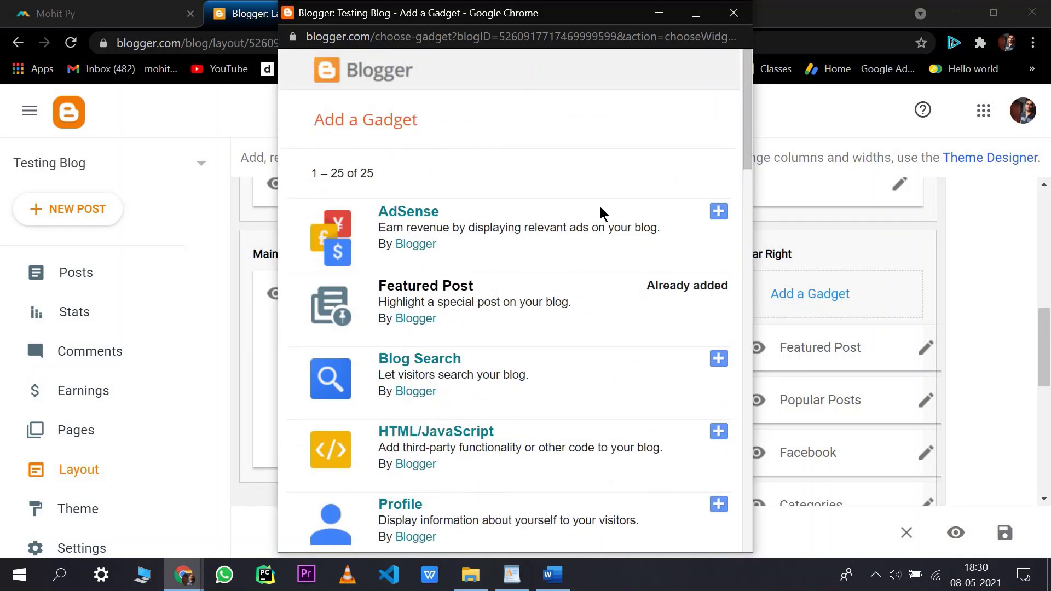
{"action": "scroll", "coordinate": [547, 262], "scroll_direction": "down", "scroll_amount": 2}
{"action": "scroll", "coordinate": [458, 259], "scroll_direction": "up", "scroll_amount": 2}
{"action": "scroll", "coordinate": [847, 286], "scroll_direction": "down", "scroll_amount": 2}
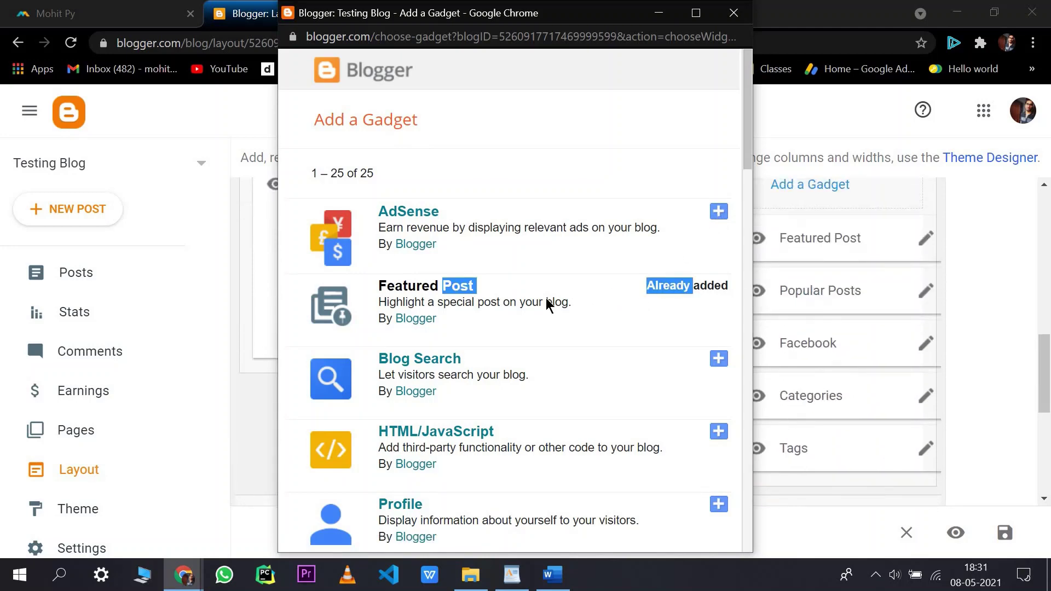
{"action": "scroll", "coordinate": [549, 305], "scroll_direction": "down", "scroll_amount": 1}
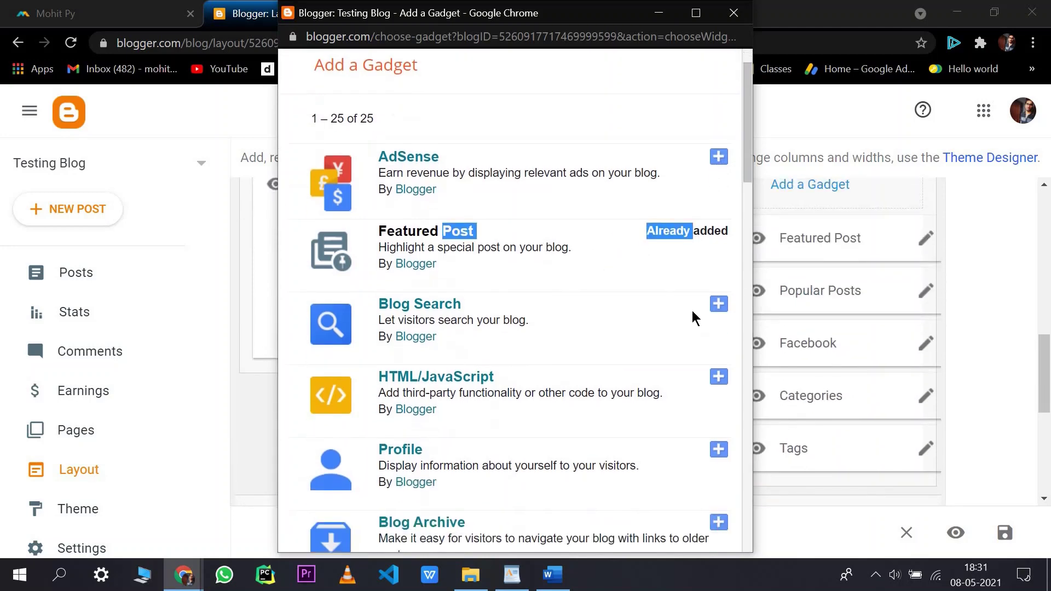
{"action": "left_click", "coordinate": [719, 304]}
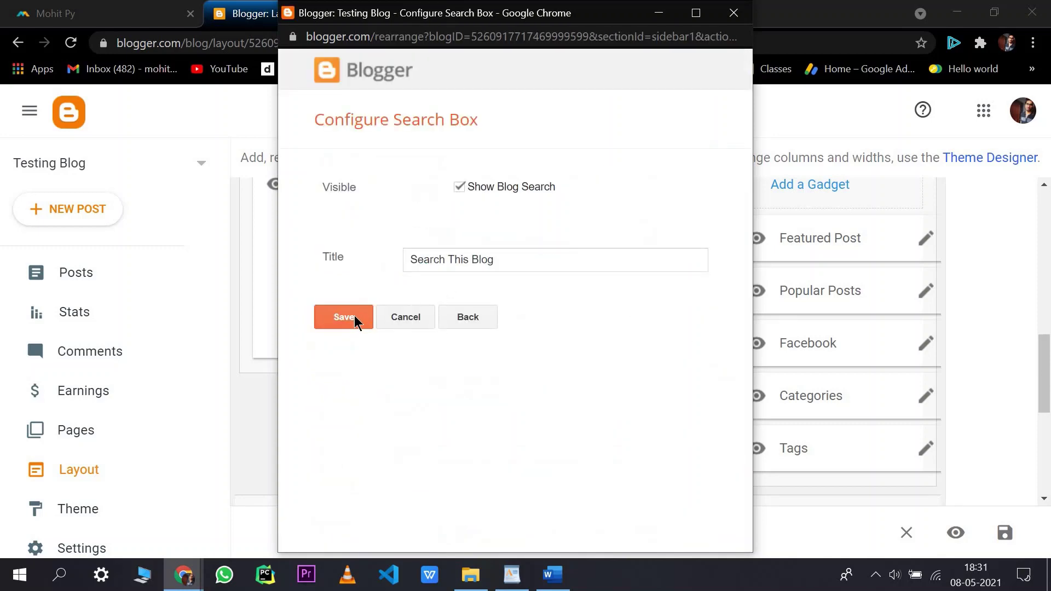
{"action": "left_click", "coordinate": [355, 320]}
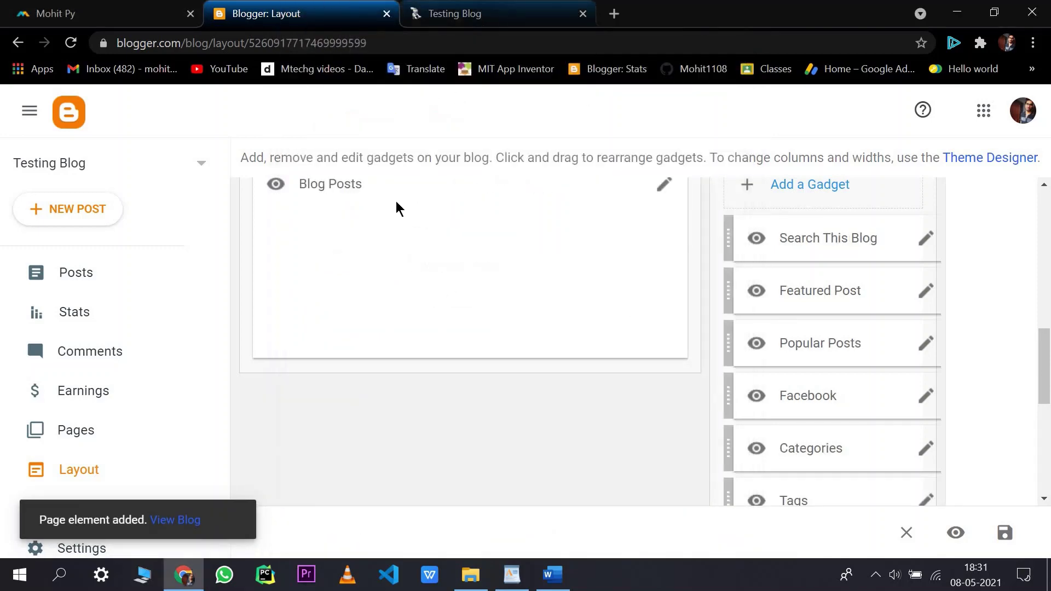
Reload the live Testing Blog and check the search box in its sidebar
{"action": "key", "text": "ctrl+Tab"}
{"action": "key", "text": "F5"}
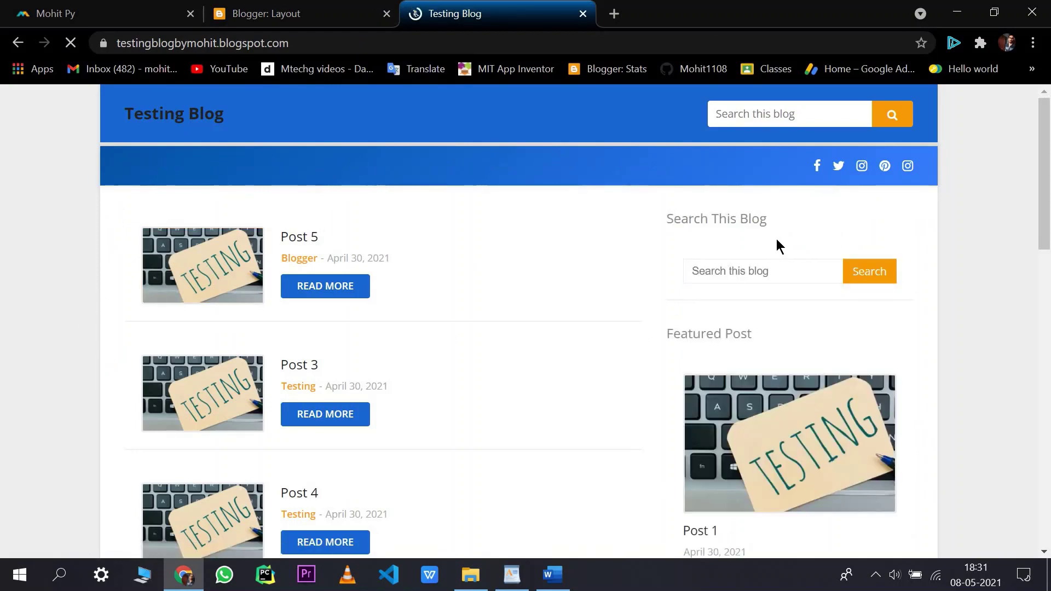
{"action": "left_click", "coordinate": [761, 271]}
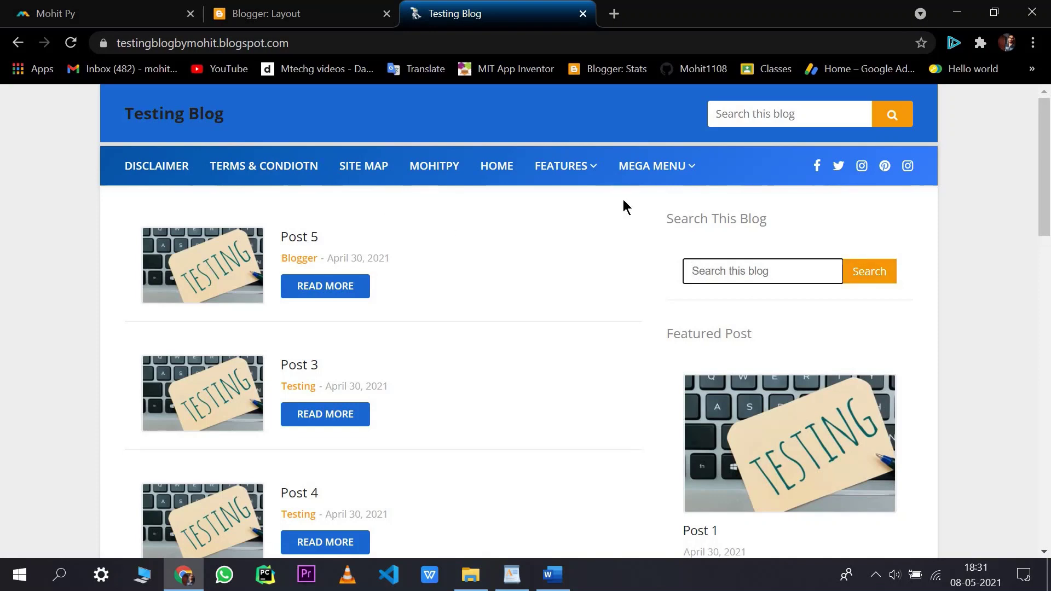
{"action": "left_click", "coordinate": [773, 275]}
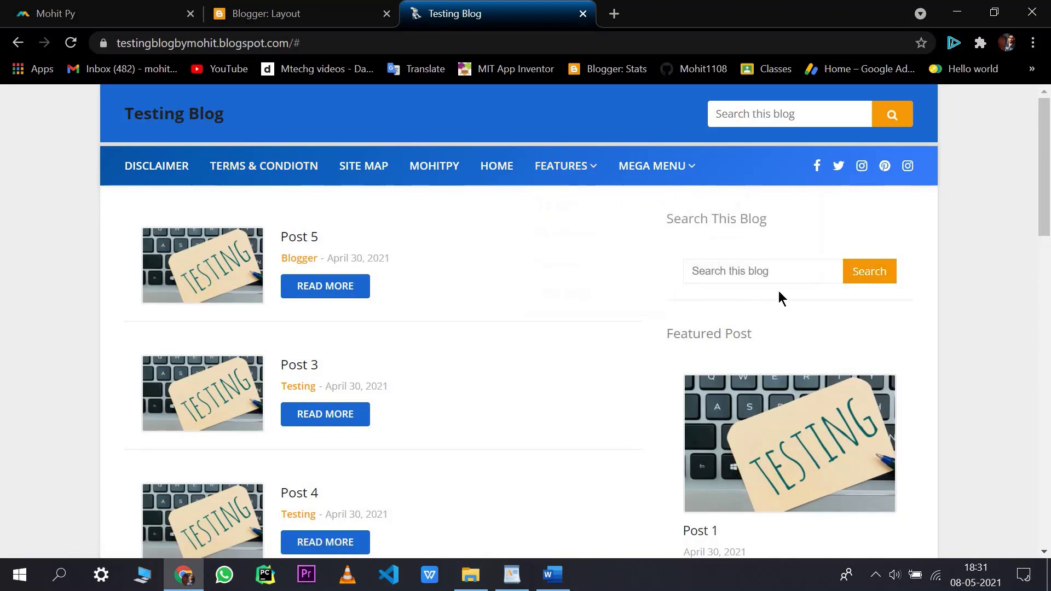
{"action": "left_click", "coordinate": [776, 280]}
Return to the Blogger layout and add the Profile gadget, titled About Me, to the Sidebar Right section
{"action": "left_click", "coordinate": [267, 13]}
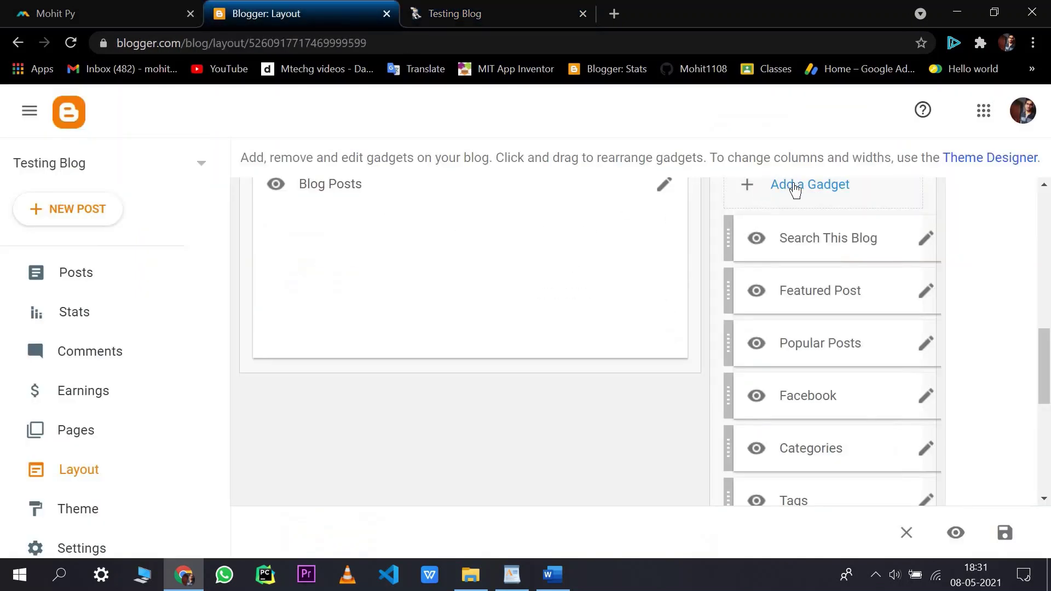
{"action": "left_click", "coordinate": [794, 187]}
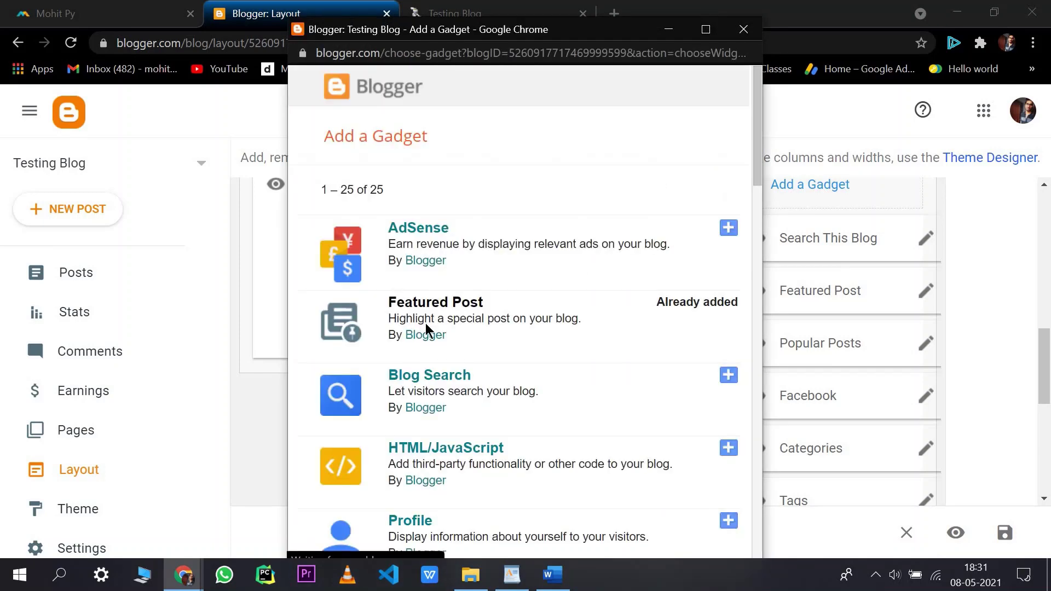
{"action": "scroll", "coordinate": [677, 255], "scroll_direction": "down", "scroll_amount": 4}
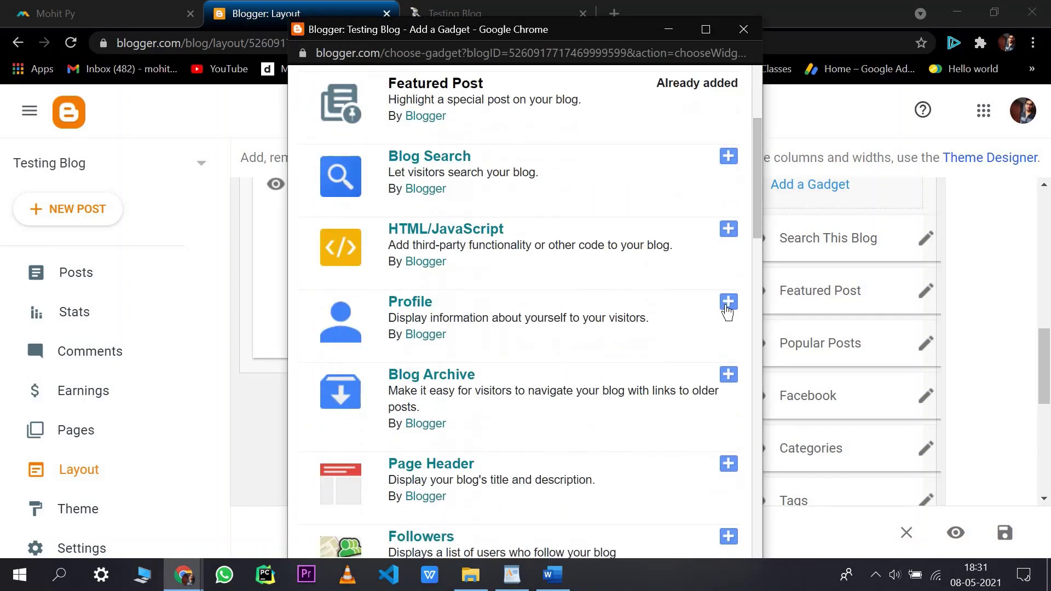
{"action": "left_click", "coordinate": [729, 301]}
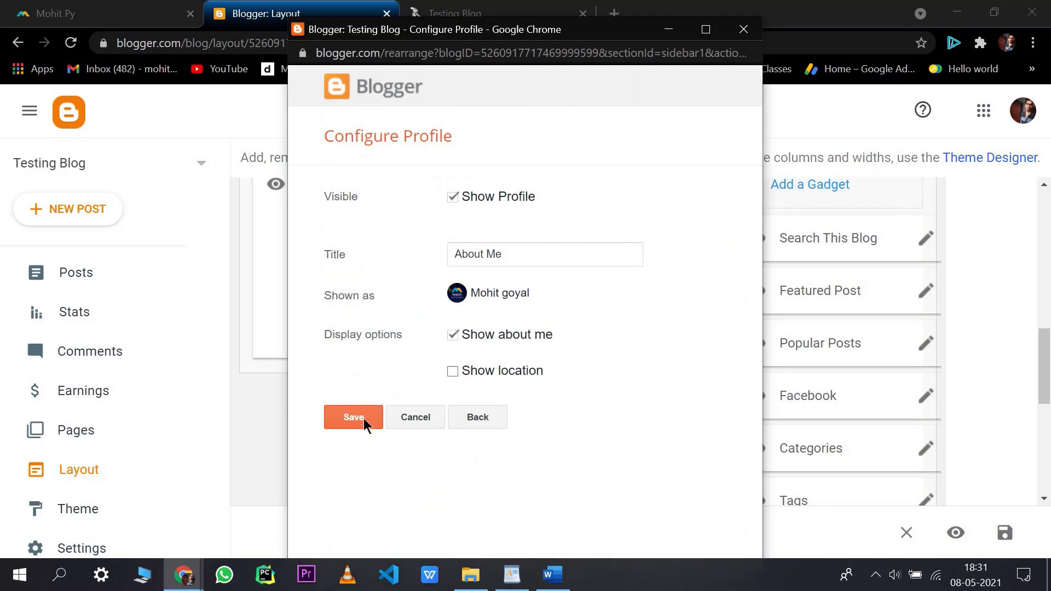
{"action": "left_click", "coordinate": [354, 417]}
Reload the live Testing Blog and check the About Me gadget in its sidebar
{"action": "left_click", "coordinate": [543, 6]}
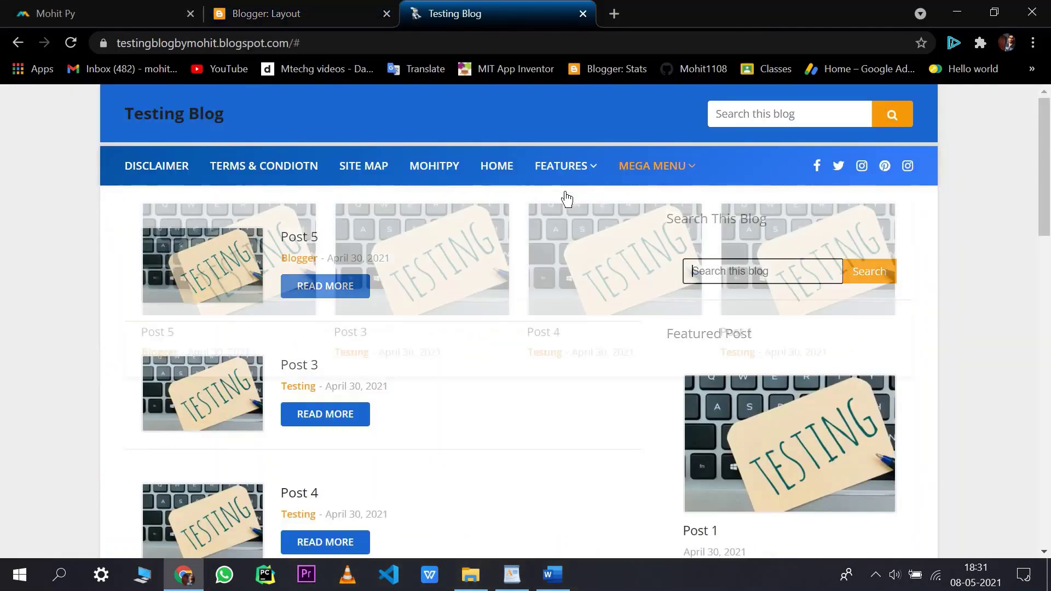
{"action": "key", "text": "F5"}
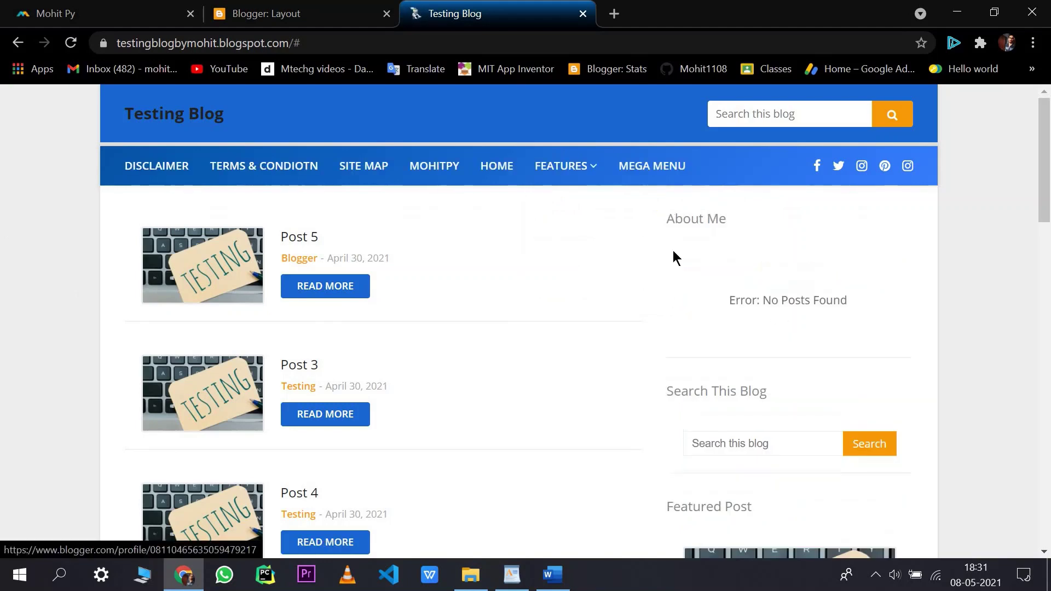
{"action": "key", "text": "F5"}
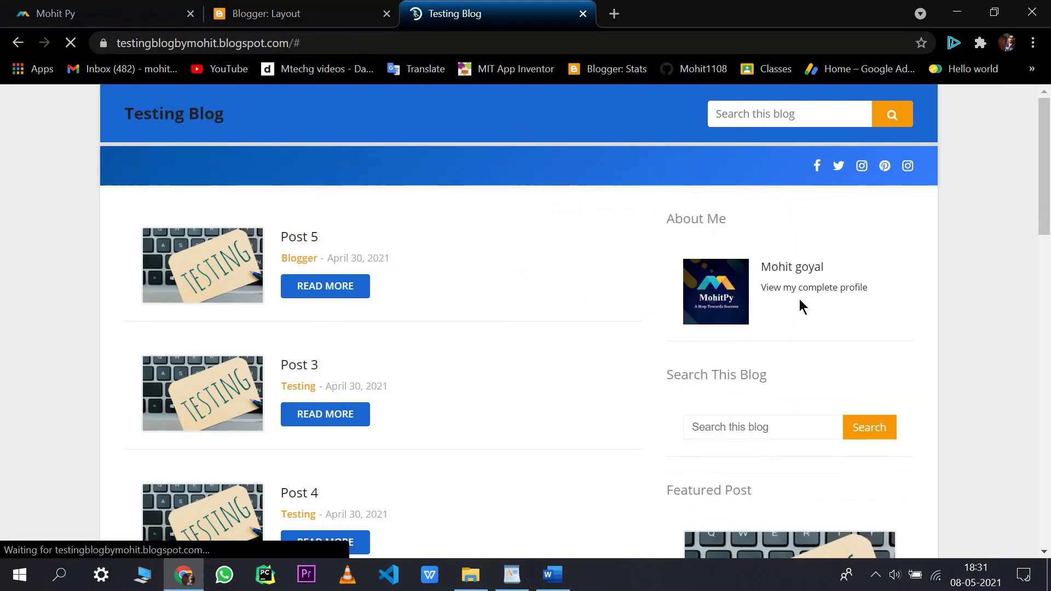
Return to the Blogger layout, look through the gadgets available for Sidebar Right, and choose the Translate gadget
{"action": "left_click", "coordinate": [298, 14]}
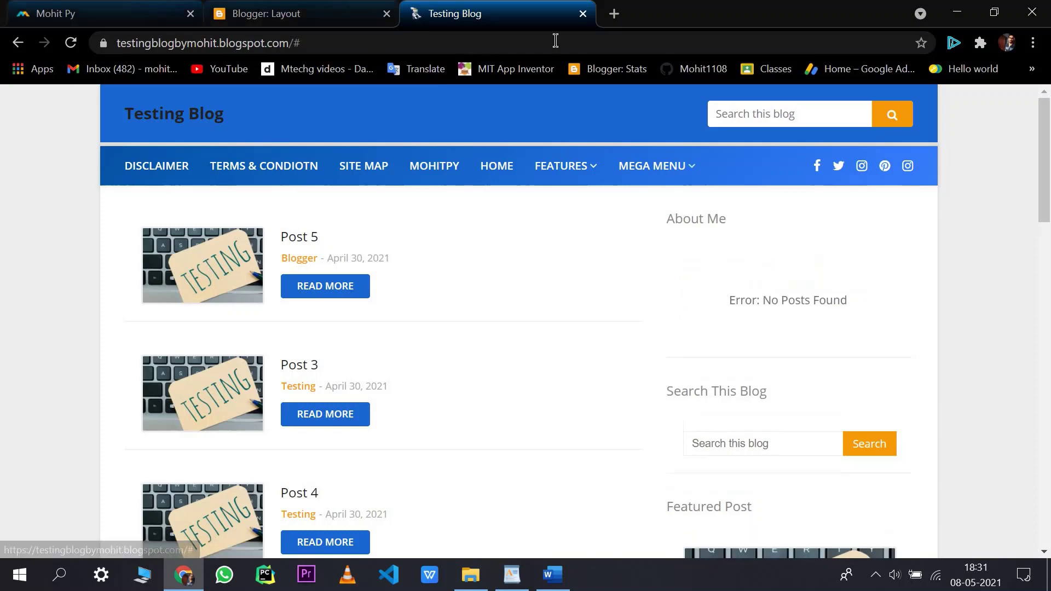
{"action": "scroll", "coordinate": [843, 248], "scroll_direction": "up", "scroll_amount": 2}
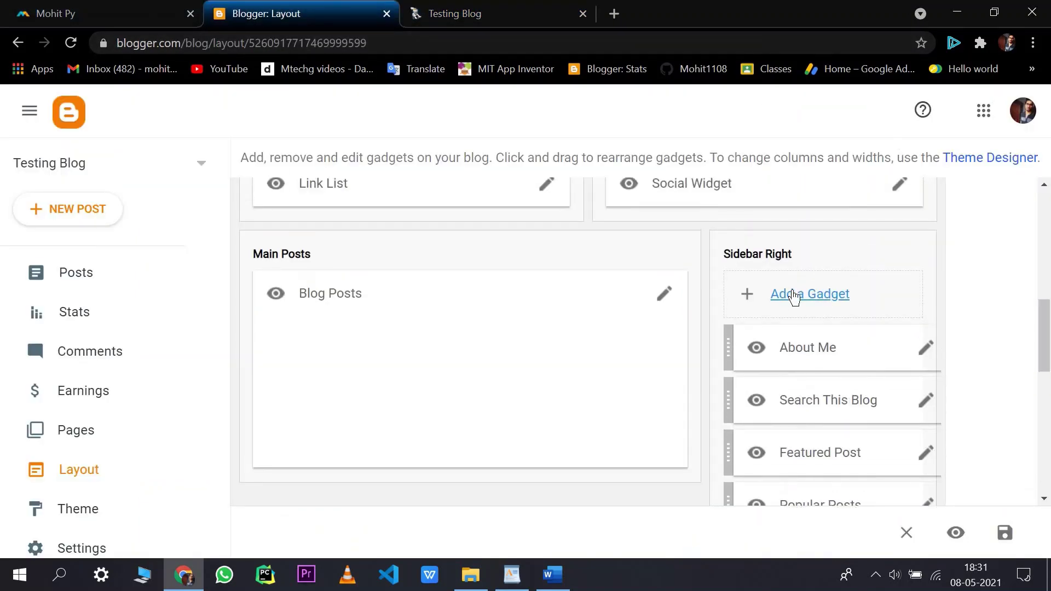
{"action": "left_click", "coordinate": [794, 295]}
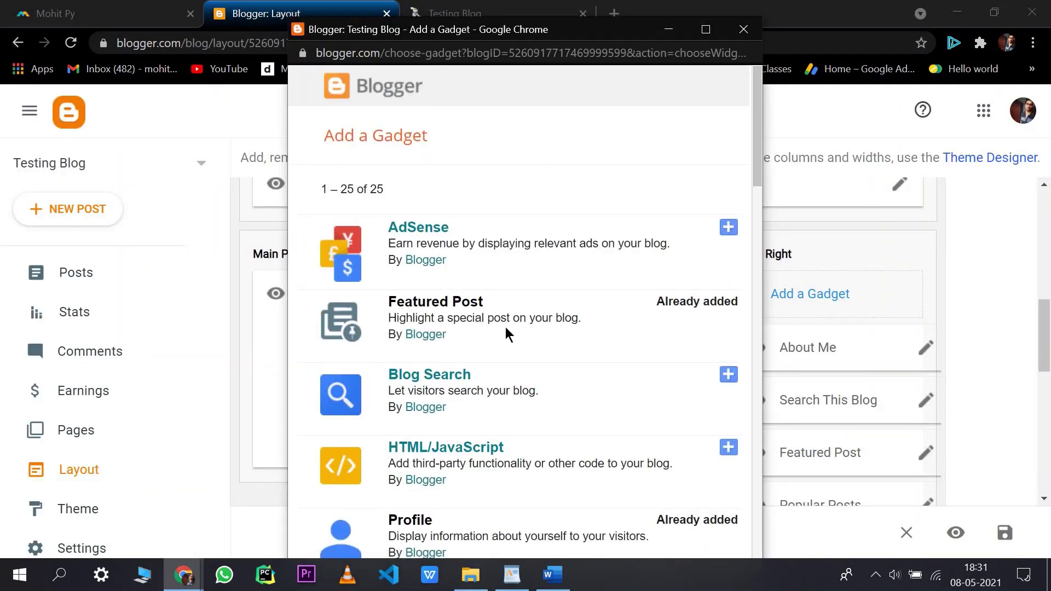
{"action": "scroll", "coordinate": [499, 377], "scroll_direction": "down", "scroll_amount": 5}
{"action": "scroll", "coordinate": [498, 378], "scroll_direction": "down", "scroll_amount": 8}
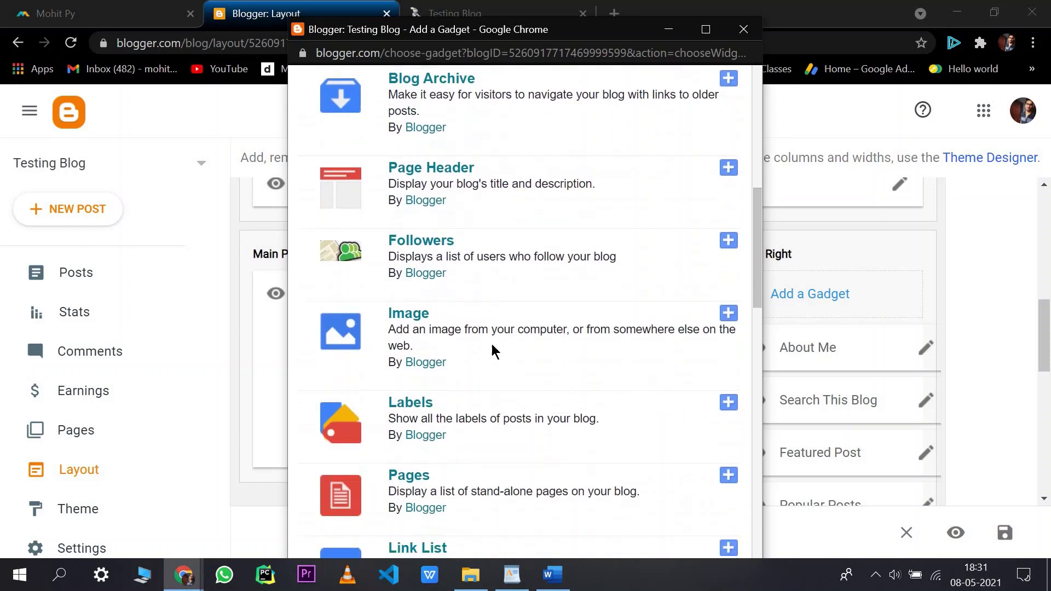
{"action": "scroll", "coordinate": [602, 189], "scroll_direction": "down", "scroll_amount": 2}
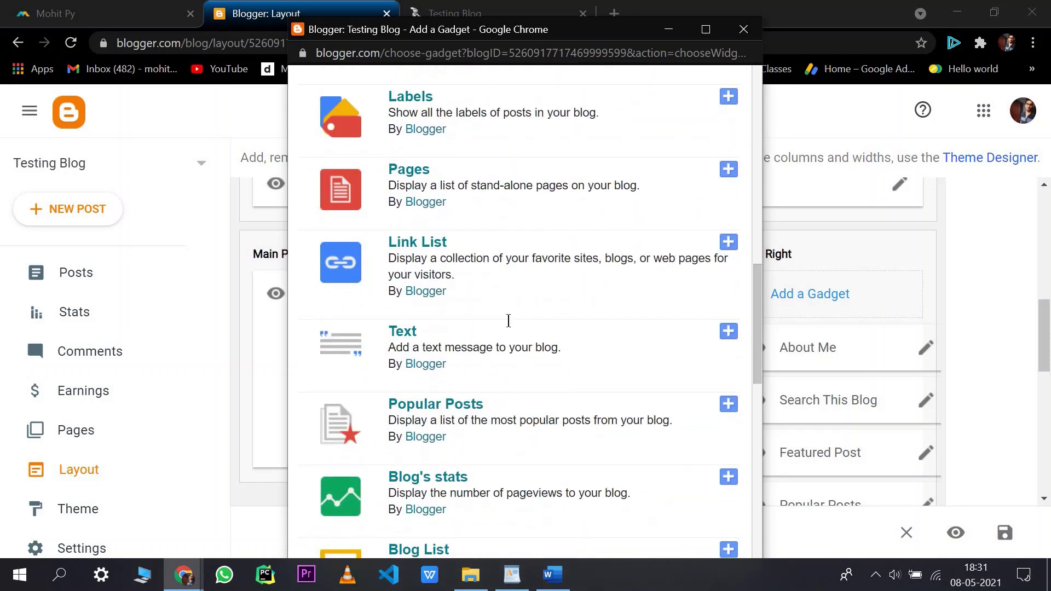
{"action": "scroll", "coordinate": [509, 321], "scroll_direction": "down", "scroll_amount": 7}
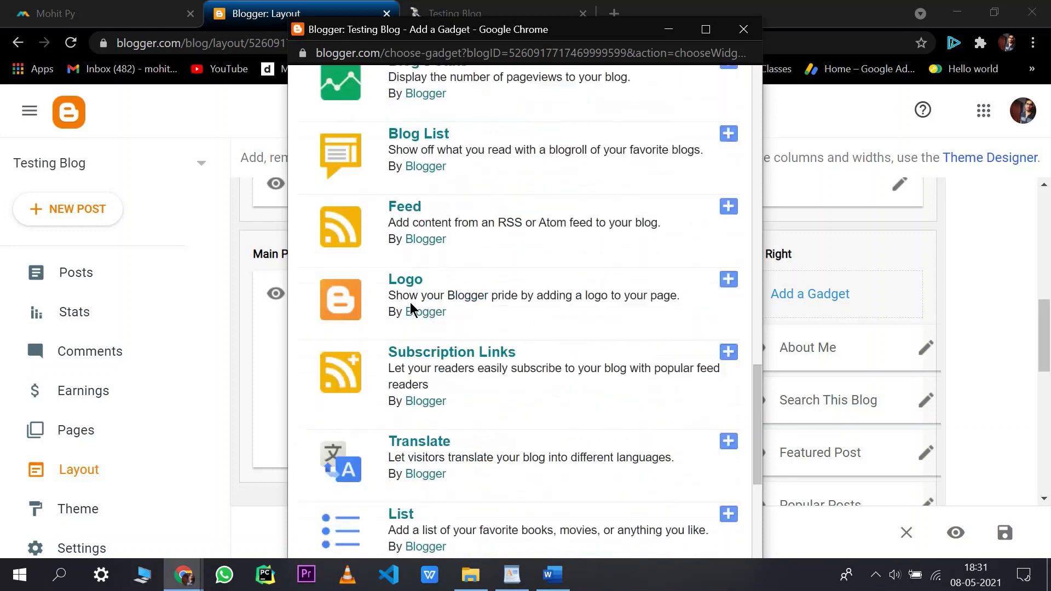
{"action": "scroll", "coordinate": [697, 339], "scroll_direction": "up", "scroll_amount": 1}
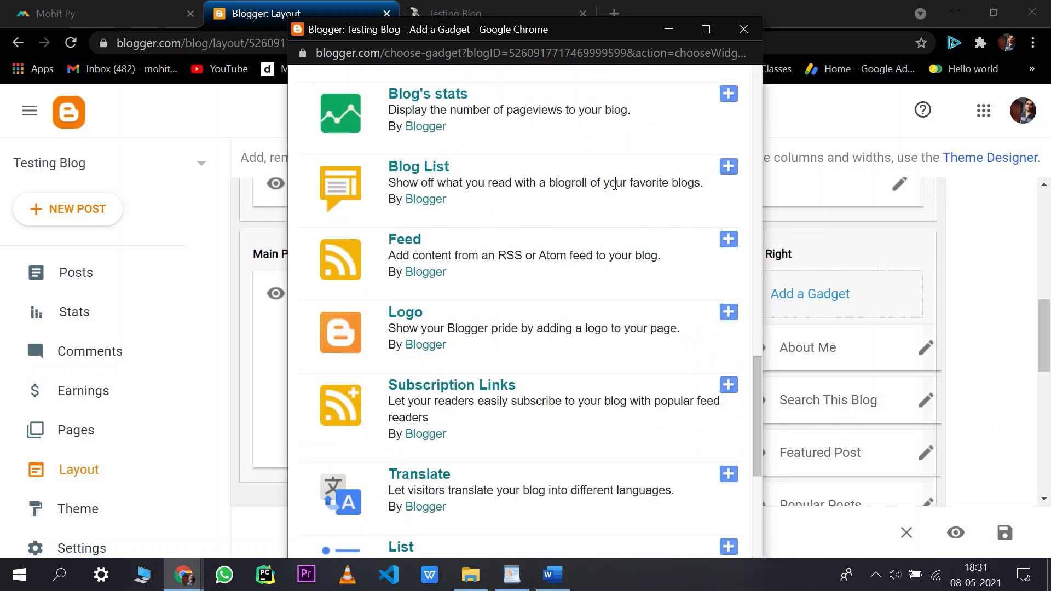
{"action": "scroll", "coordinate": [586, 202], "scroll_direction": "down", "scroll_amount": 2}
{"action": "scroll", "coordinate": [493, 219], "scroll_direction": "up", "scroll_amount": 4}
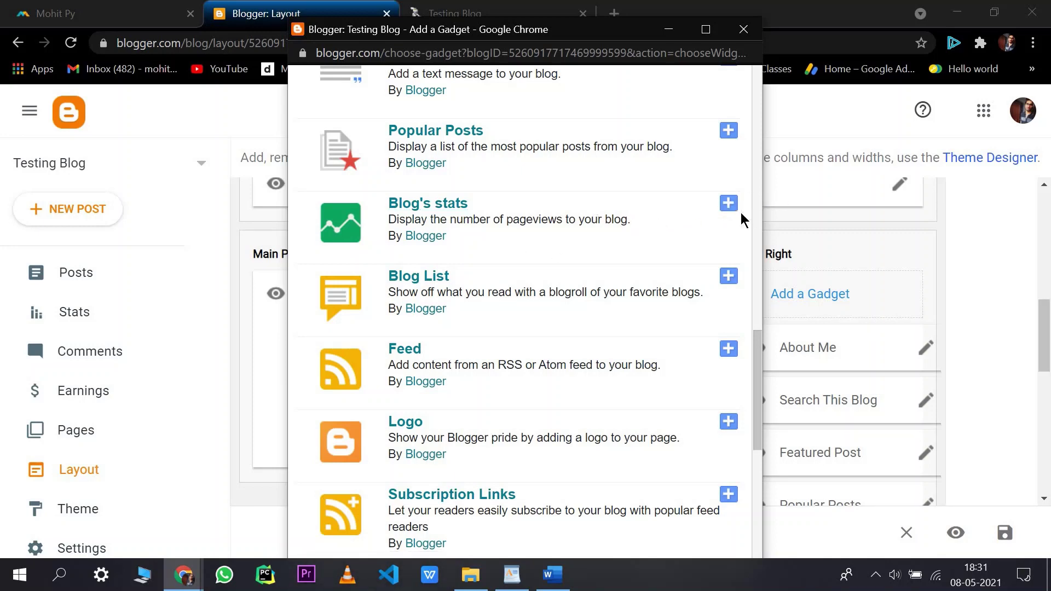
{"action": "scroll", "coordinate": [596, 197], "scroll_direction": "down", "scroll_amount": 6}
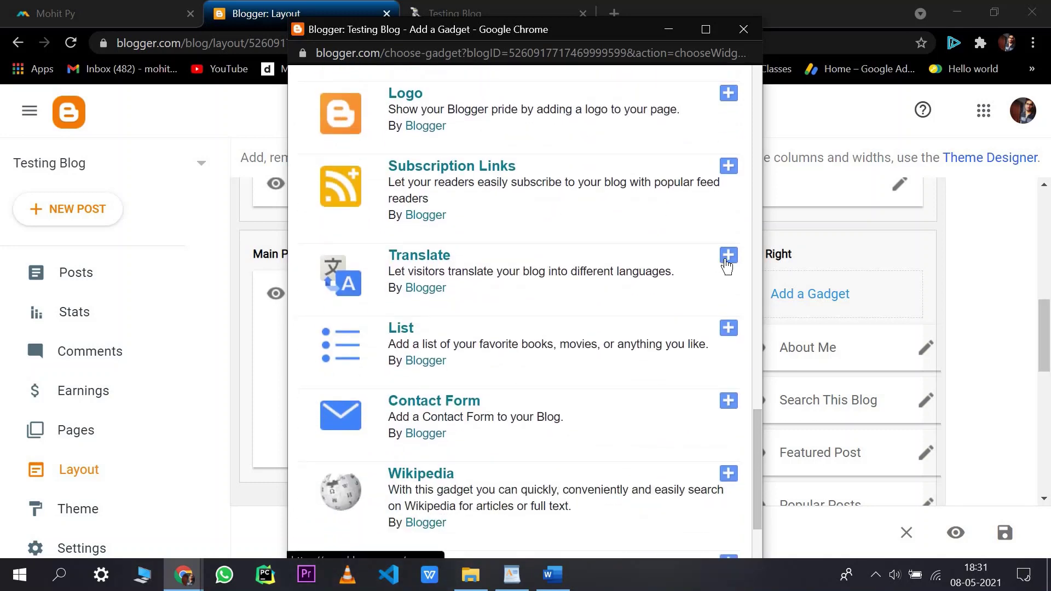
{"action": "left_click", "coordinate": [691, 277]}
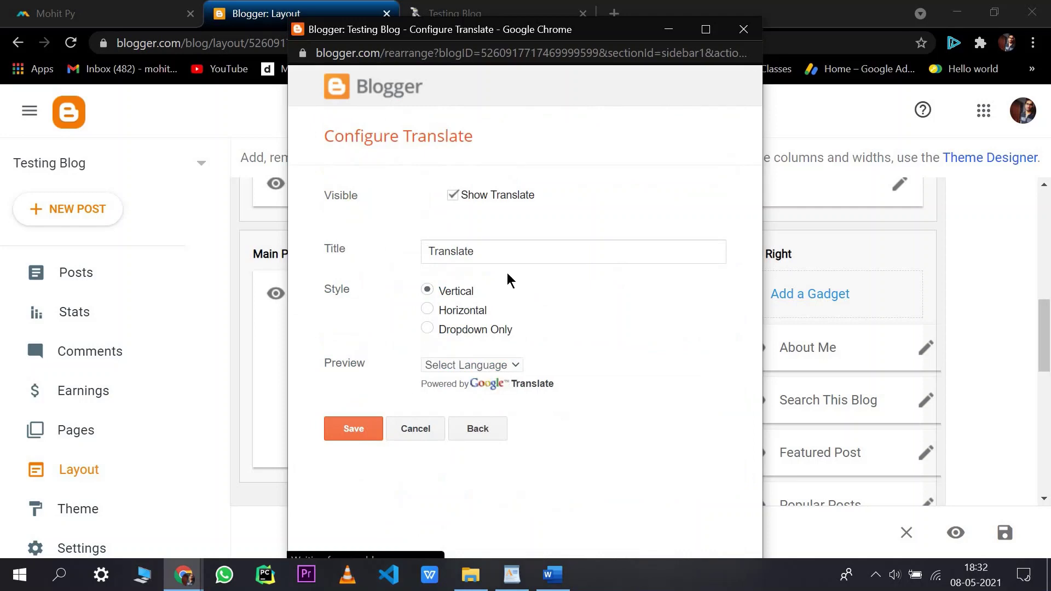
{"action": "double_click", "coordinate": [451, 147]}
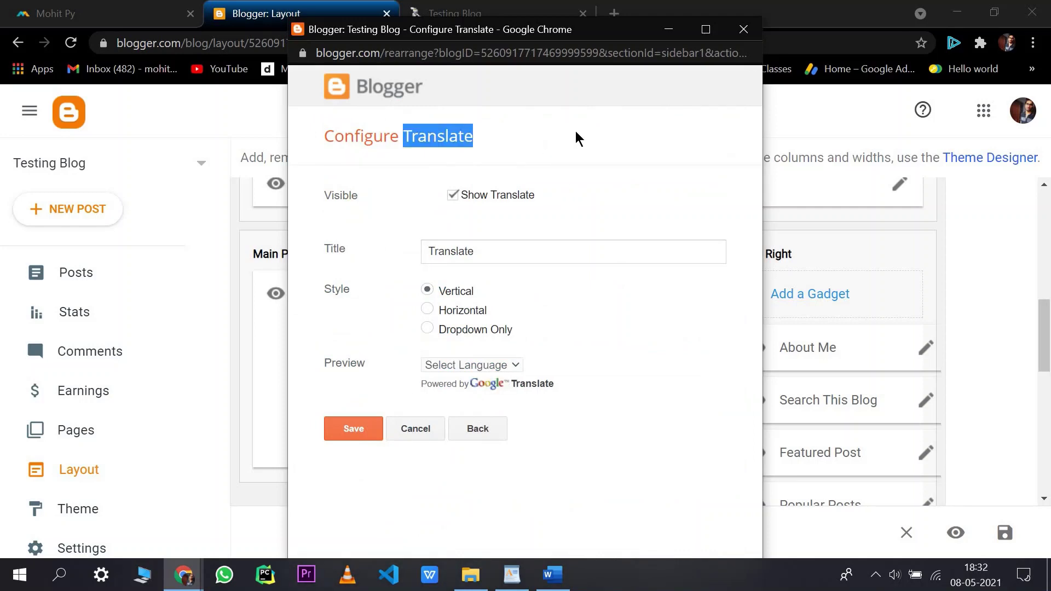
{"action": "left_click", "coordinate": [495, 162]}
{"action": "triple_click", "coordinate": [484, 138]}
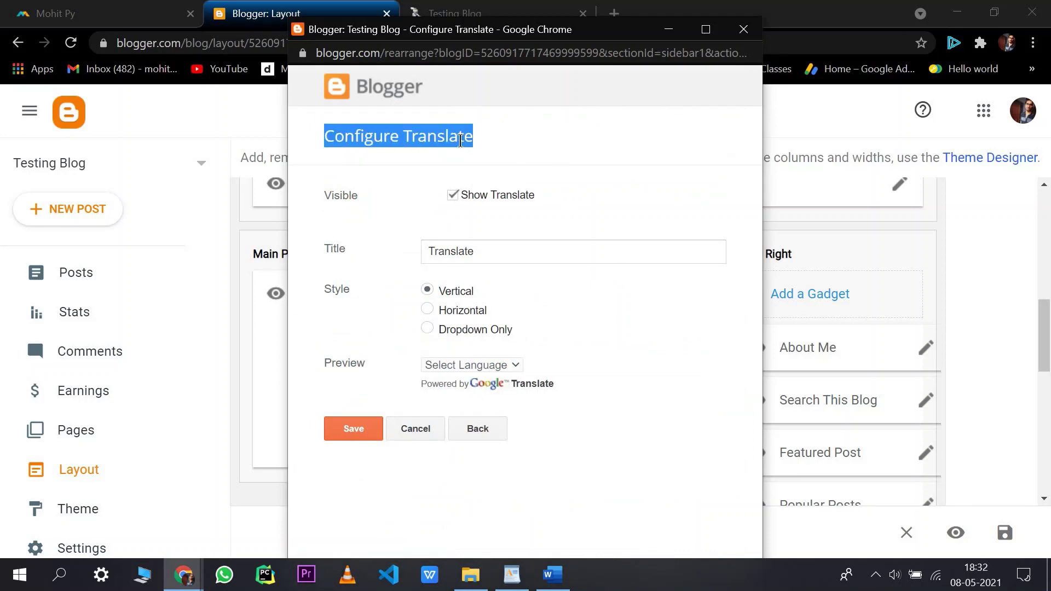
{"action": "left_click", "coordinate": [514, 140]}
{"action": "triple_click", "coordinate": [514, 139]}
{"action": "left_click", "coordinate": [509, 138]}
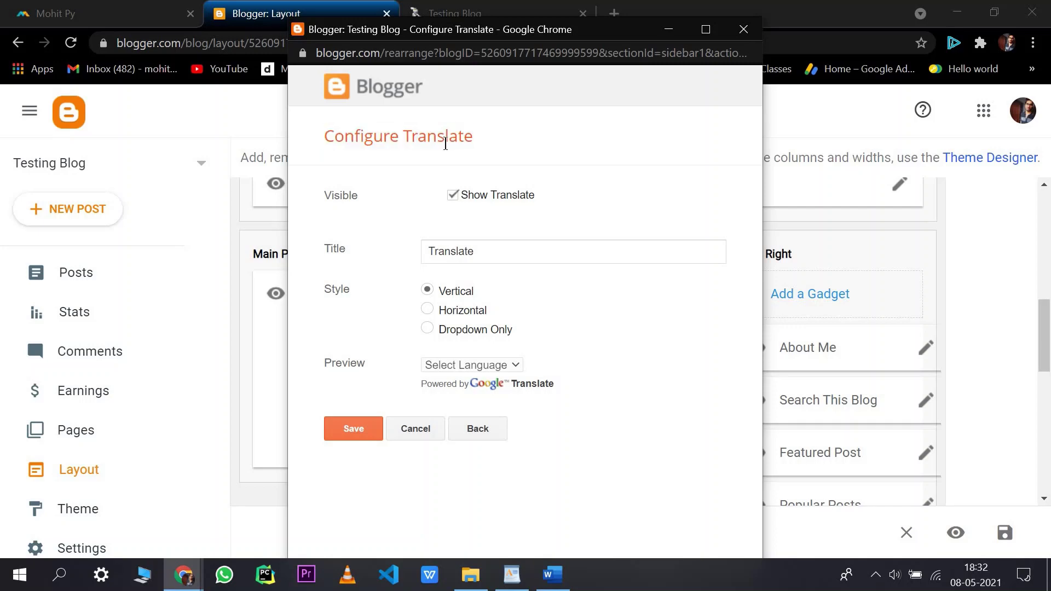
{"action": "triple_click", "coordinate": [473, 140]}
{"action": "double_click", "coordinate": [361, 136]}
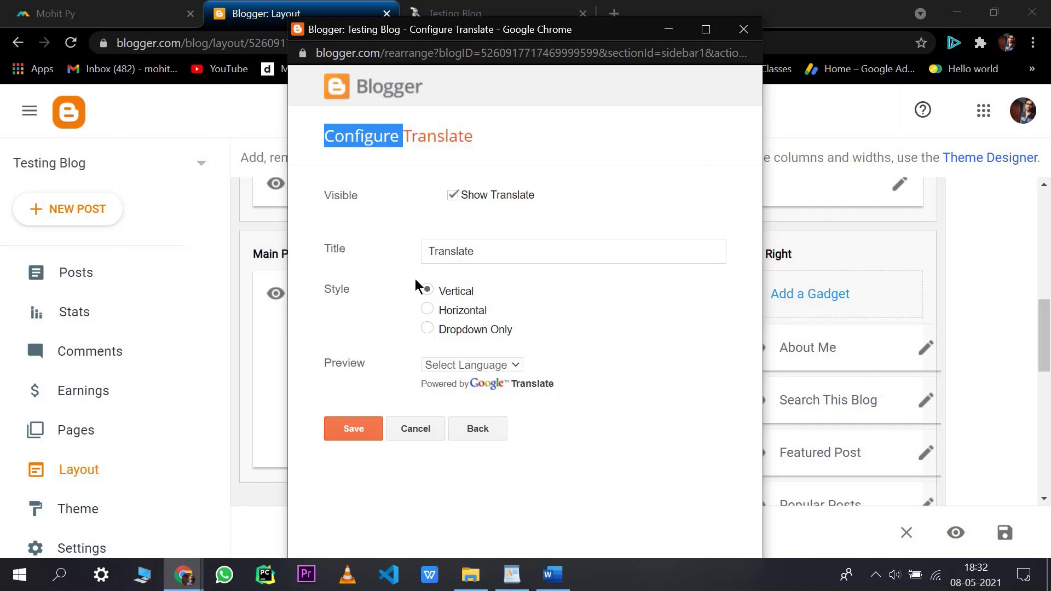
{"action": "left_click", "coordinate": [447, 245]}
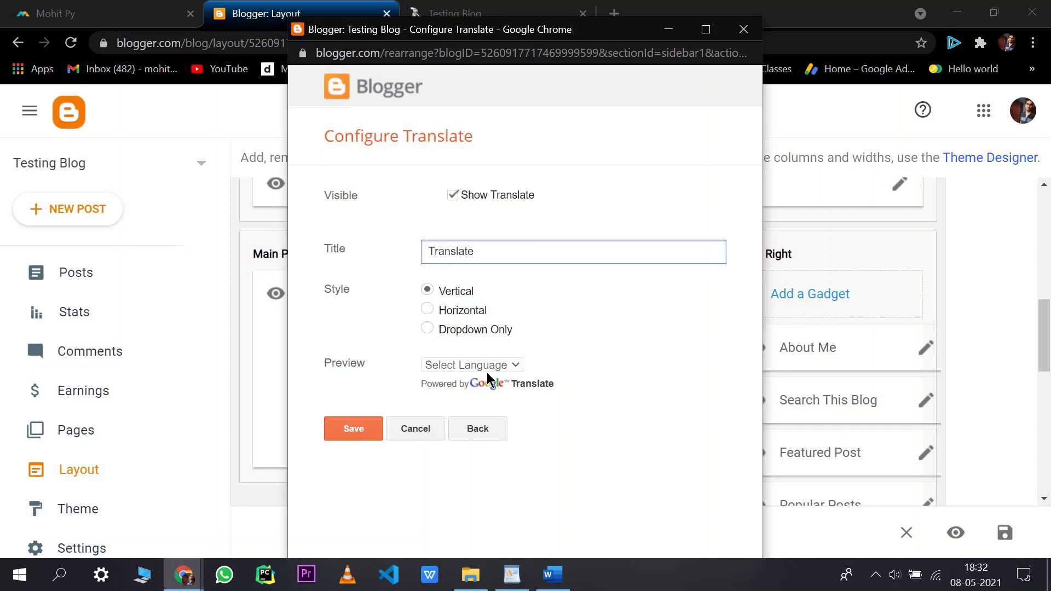
Preview the Translate gadget's styles, choose Horizontal, and save the gadget to the sidebar
{"action": "left_click", "coordinate": [428, 309]}
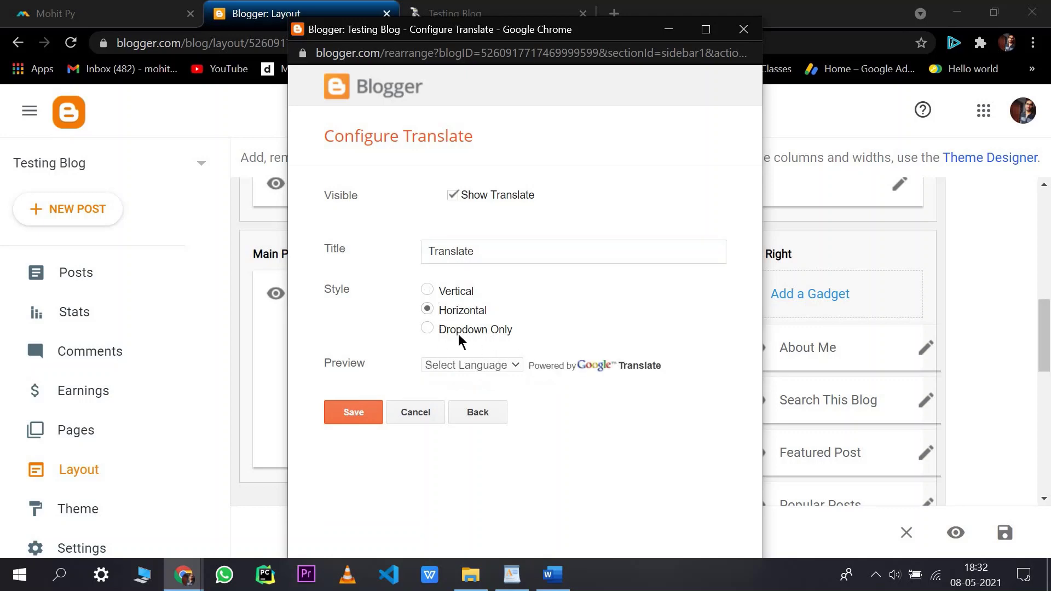
{"action": "left_click", "coordinate": [509, 327]}
{"action": "left_click", "coordinate": [428, 292]}
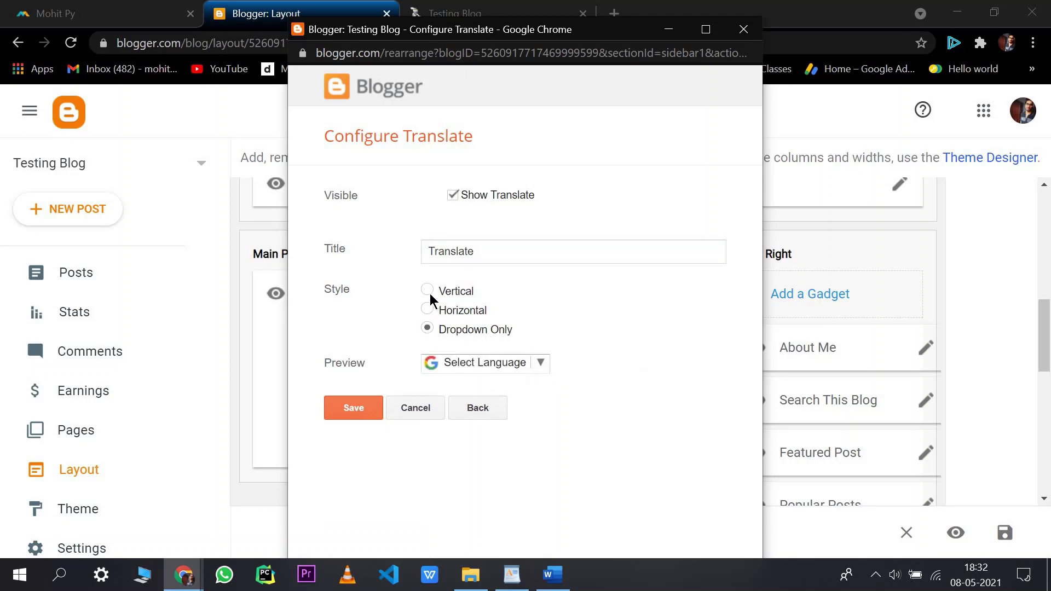
{"action": "left_click", "coordinate": [428, 308]}
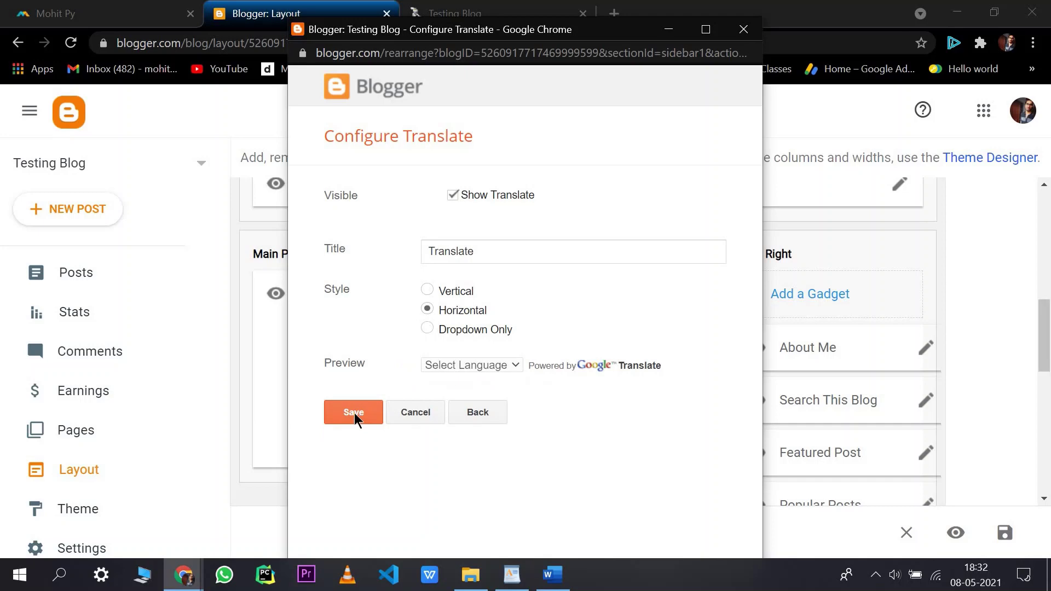
{"action": "left_click", "coordinate": [354, 412]}
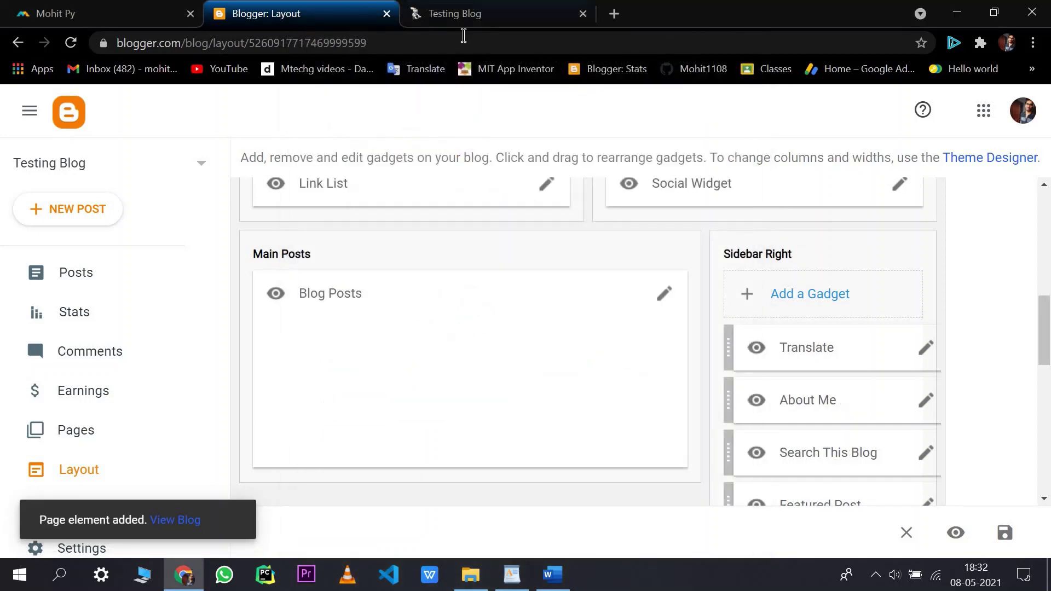
Reload the live Testing Blog and check the Translate gadget in its sidebar
{"action": "left_click", "coordinate": [460, 14]}
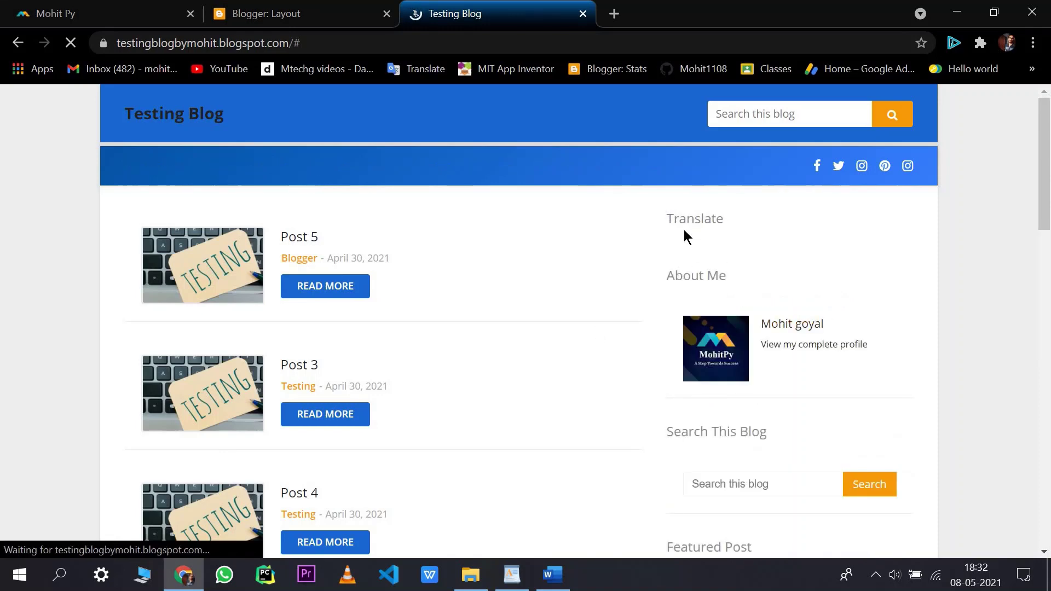
{"action": "left_click_drag", "start_coordinate": [685, 219], "coordinate": [714, 236]}
{"action": "left_click", "coordinate": [714, 237]}
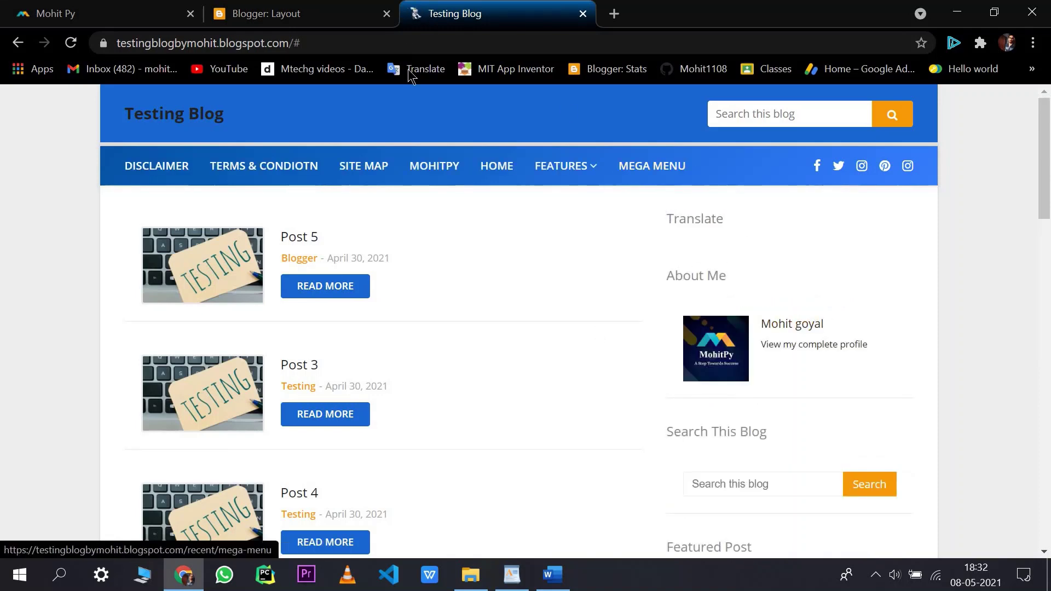
Return to the Blogger layout, set the Translate gadget's style to Dropdown Only, save it, and check the live blog
{"action": "left_click", "coordinate": [292, 16]}
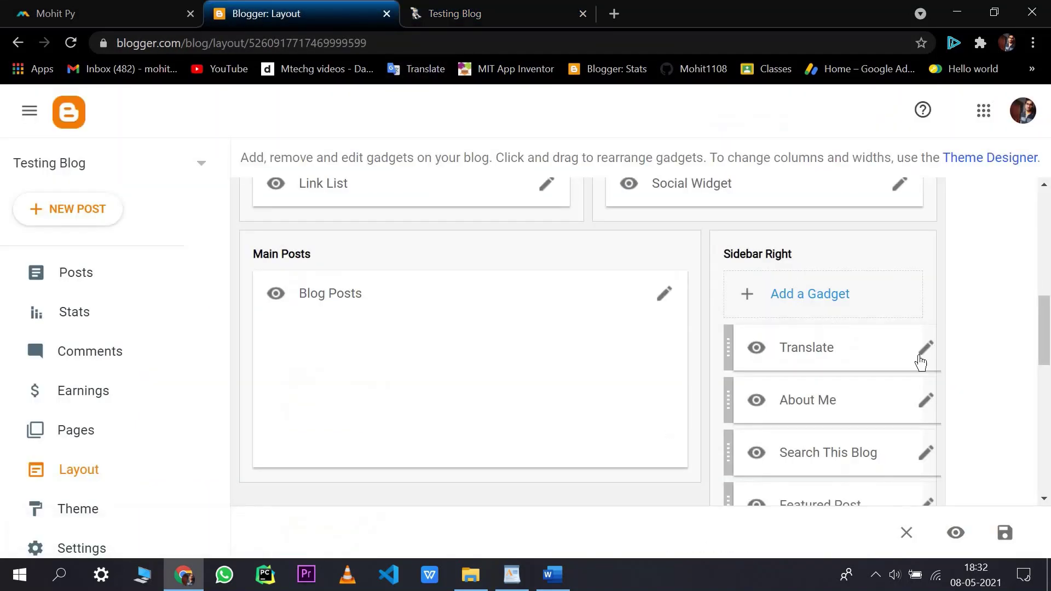
{"action": "left_click", "coordinate": [874, 351]}
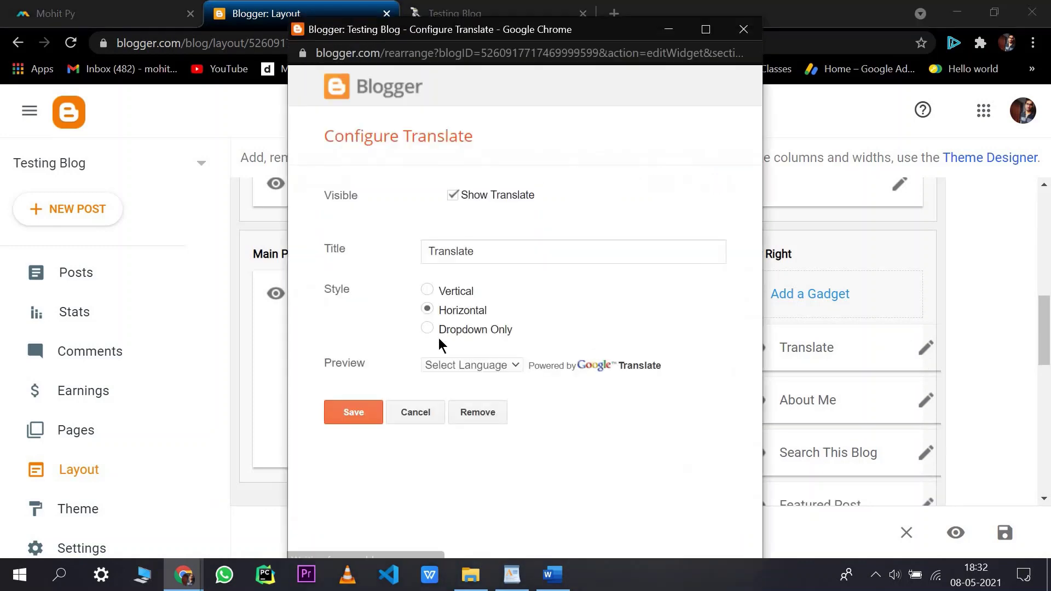
{"action": "left_click", "coordinate": [428, 329]}
{"action": "left_click", "coordinate": [353, 408]}
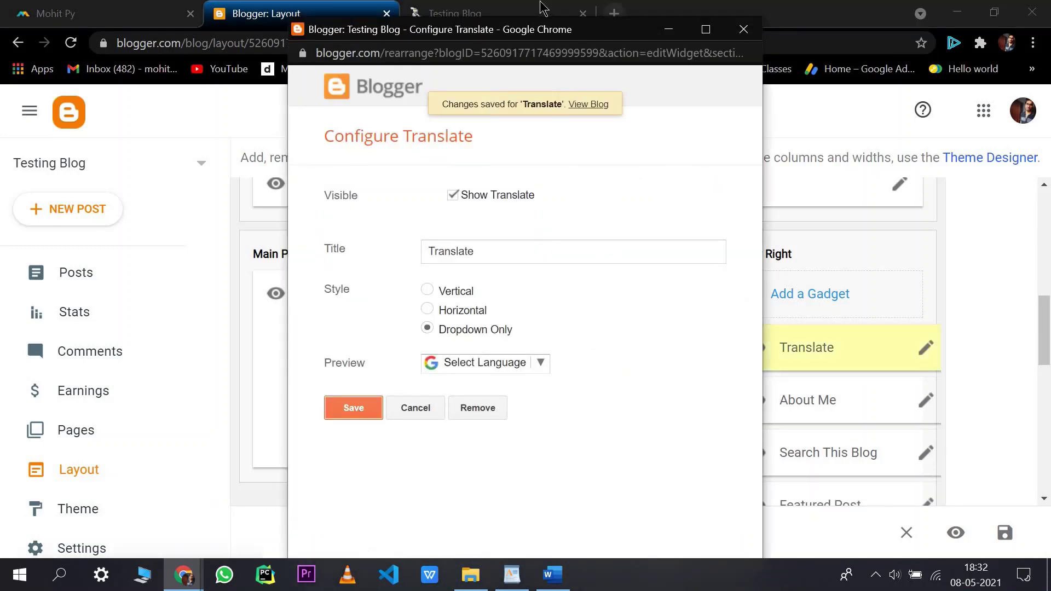
{"action": "left_click", "coordinate": [602, 104]}
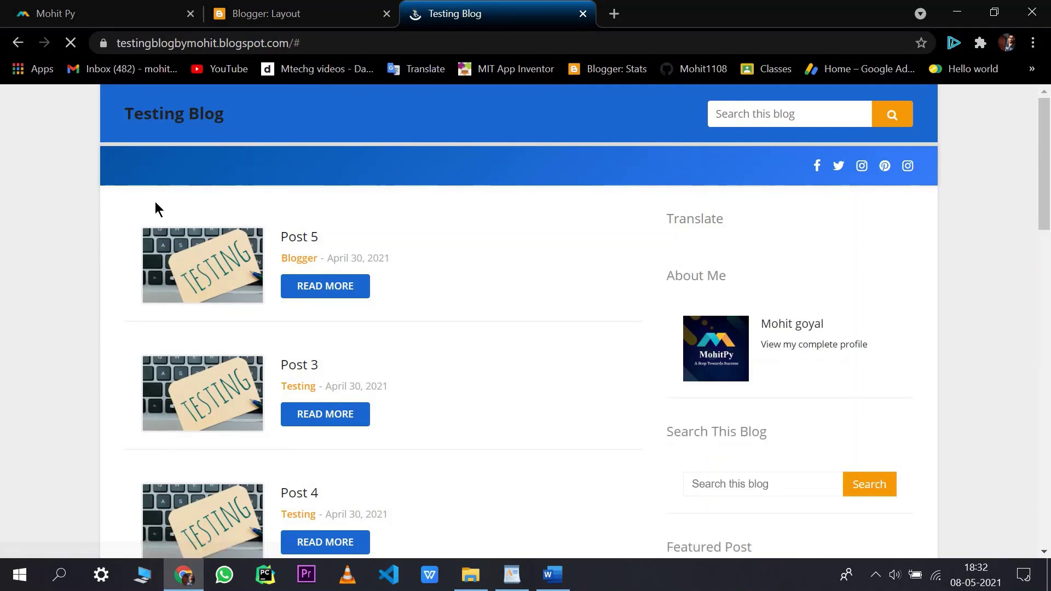
Return to the Blogger layout and remove the Translate gadget from the Sidebar Right section
{"action": "left_click", "coordinate": [303, 11]}
{"action": "left_click", "coordinate": [925, 348]}
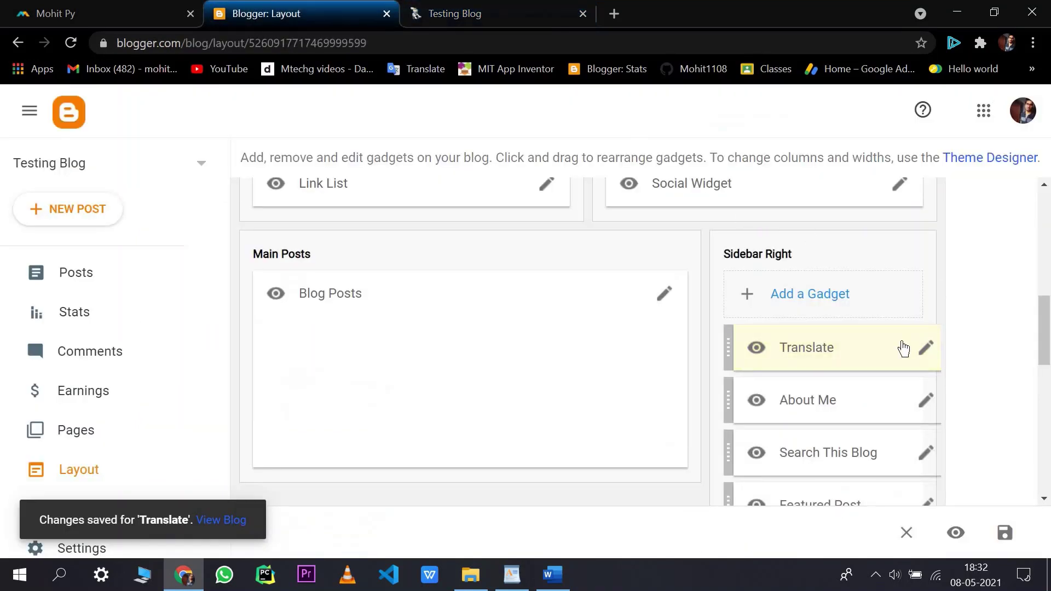
{"action": "left_click", "coordinate": [478, 408]}
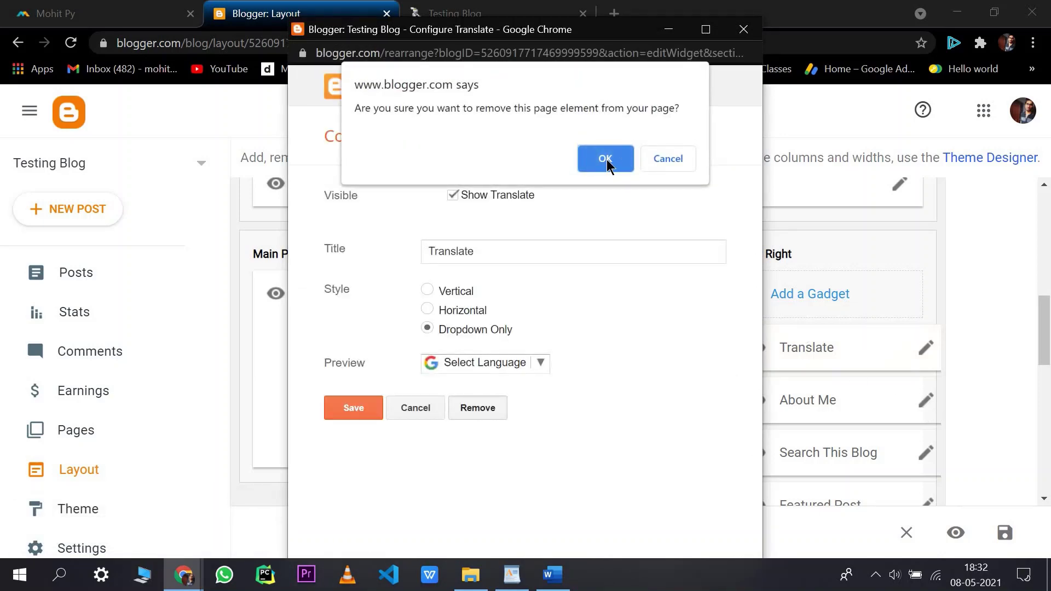
{"action": "left_click", "coordinate": [605, 160]}
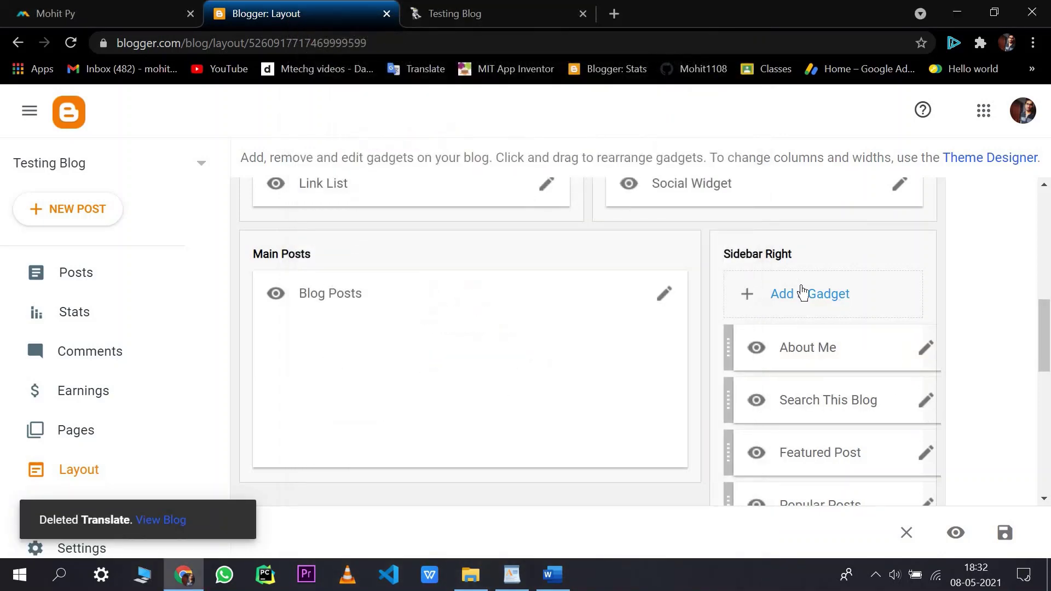
Add the Contact Form gadget, titled Contact Form, to the Sidebar Right section
{"action": "left_click", "coordinate": [801, 295]}
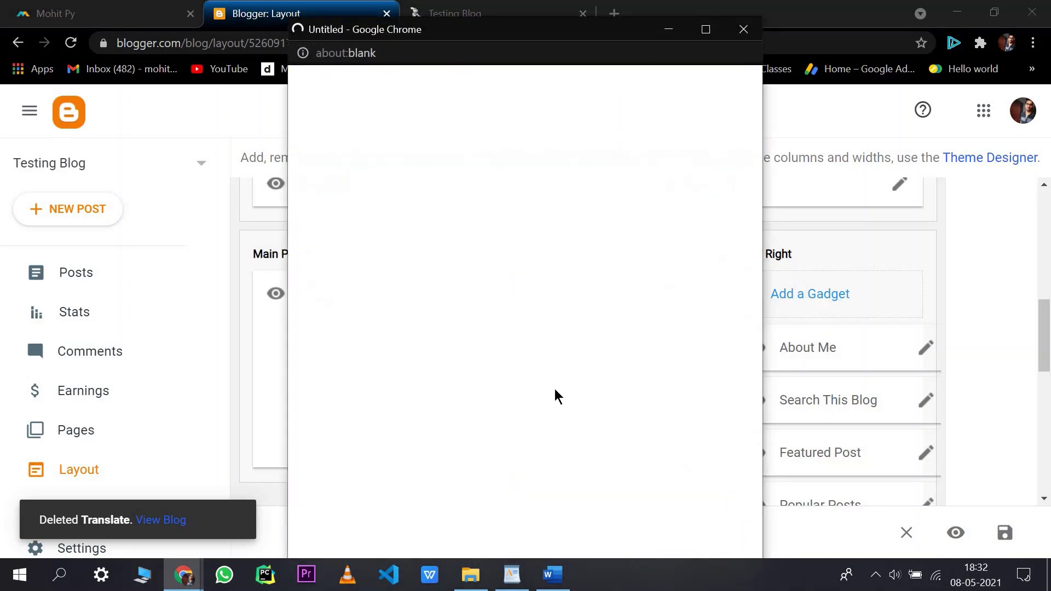
{"action": "scroll", "coordinate": [556, 423], "scroll_direction": "down", "scroll_amount": 20}
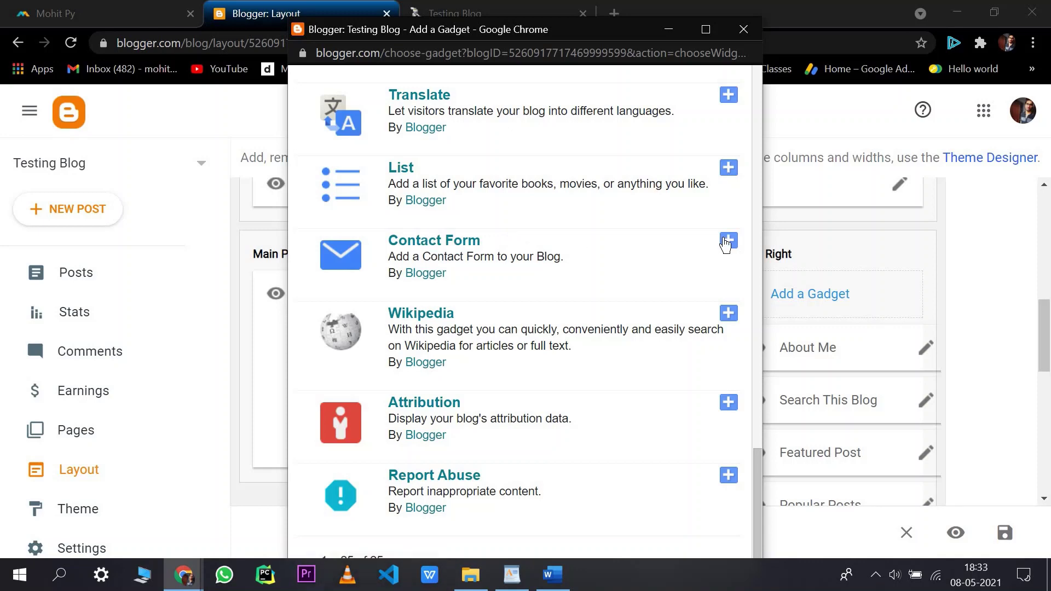
{"action": "left_click", "coordinate": [622, 270]}
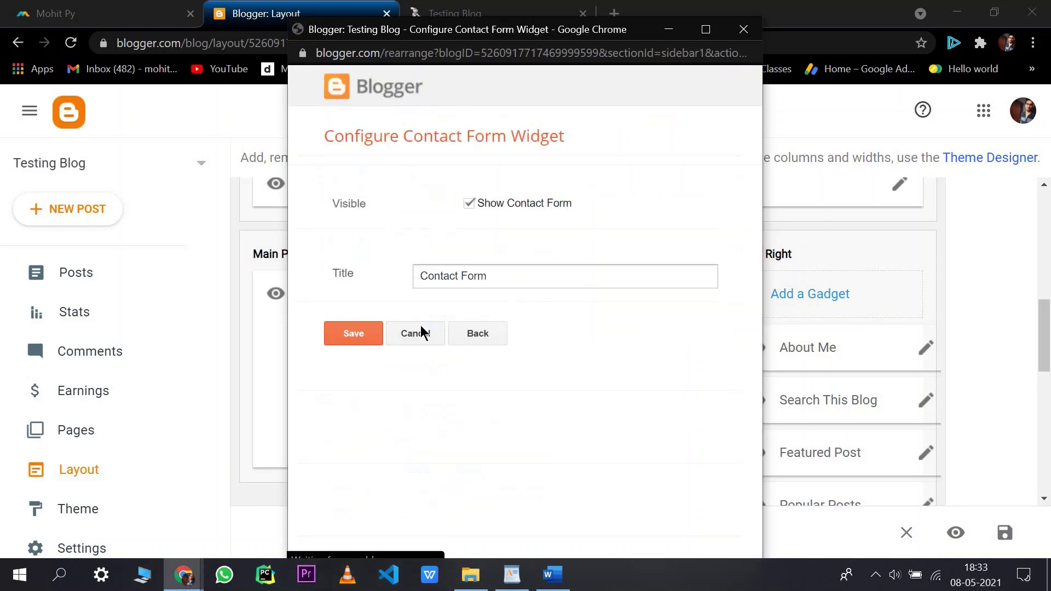
{"action": "left_click", "coordinate": [344, 339]}
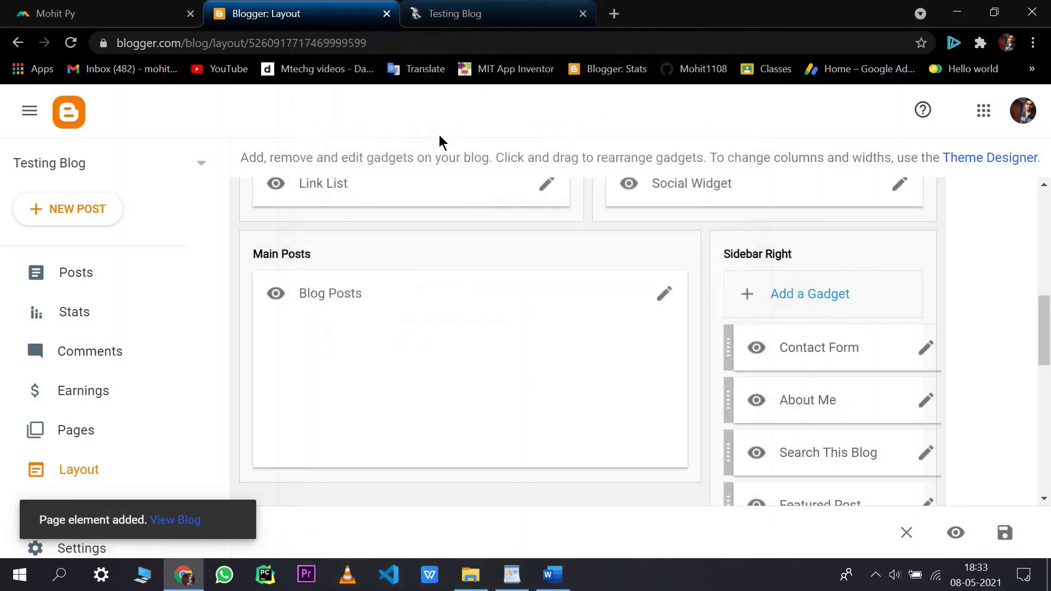
Reload the live Testing Blog and test the sidebar Contact Form by sending it with empty fields
{"action": "left_click", "coordinate": [454, 13]}
{"action": "left_click", "coordinate": [500, 168]}
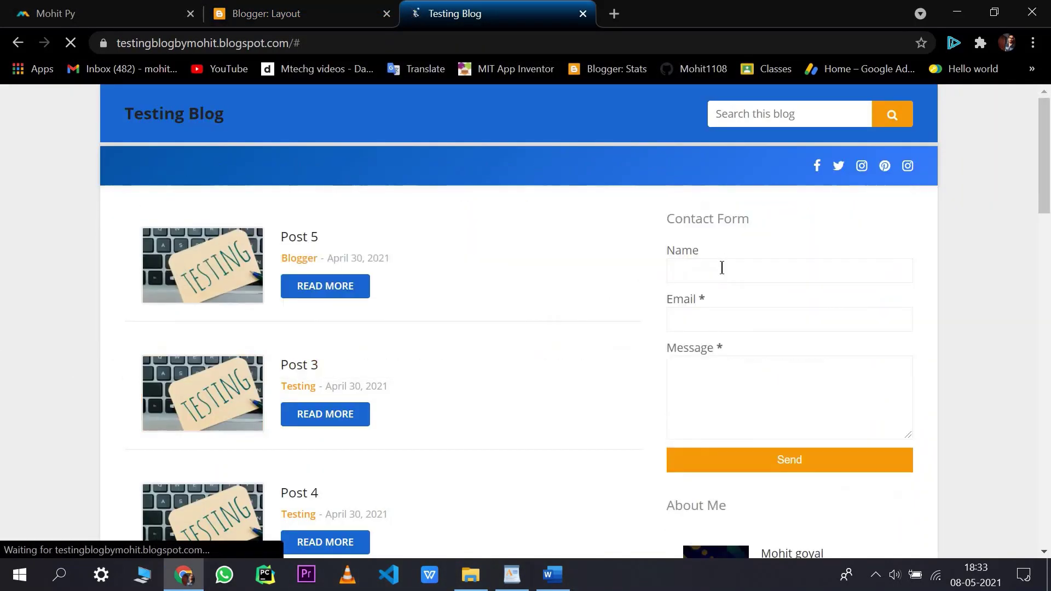
{"action": "left_click", "coordinate": [723, 268]}
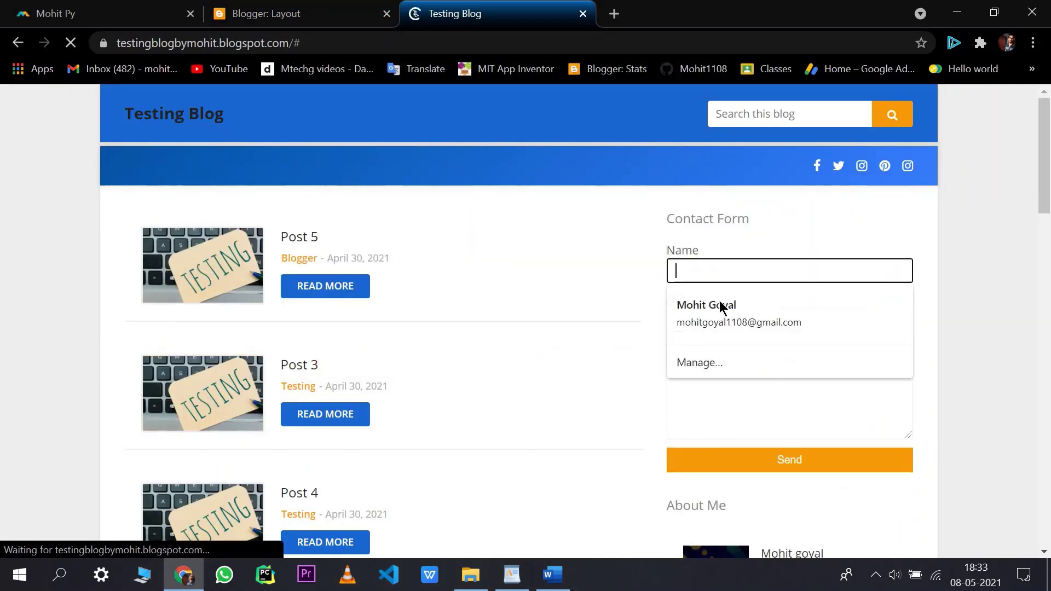
{"action": "left_click", "coordinate": [800, 437]}
{"action": "left_click", "coordinate": [789, 463]}
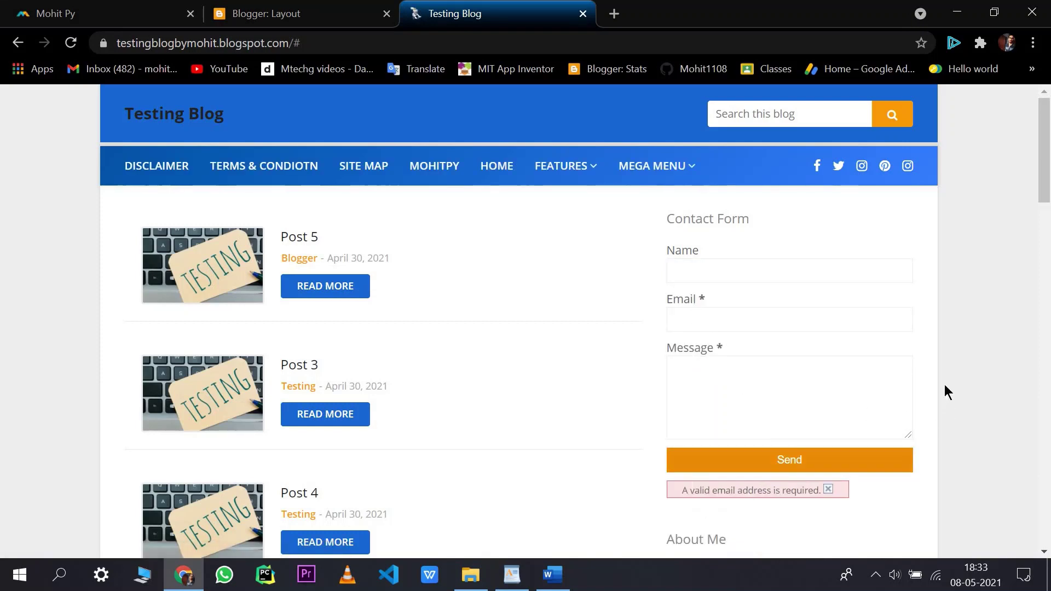
Return to the Blogger layout, review the sidebar sections, and look through the gadgets available to add
{"action": "left_click", "coordinate": [326, 9]}
{"action": "scroll", "coordinate": [711, 295], "scroll_direction": "down", "scroll_amount": 2}
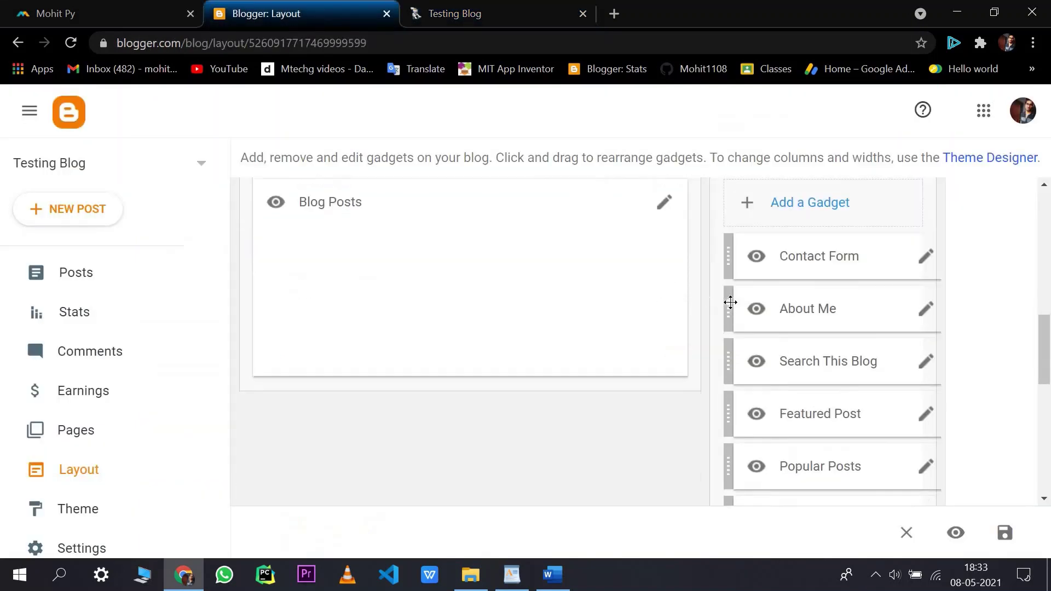
{"action": "scroll", "coordinate": [731, 302], "scroll_direction": "down", "scroll_amount": 4}
{"action": "scroll", "coordinate": [735, 315], "scroll_direction": "up", "scroll_amount": 7}
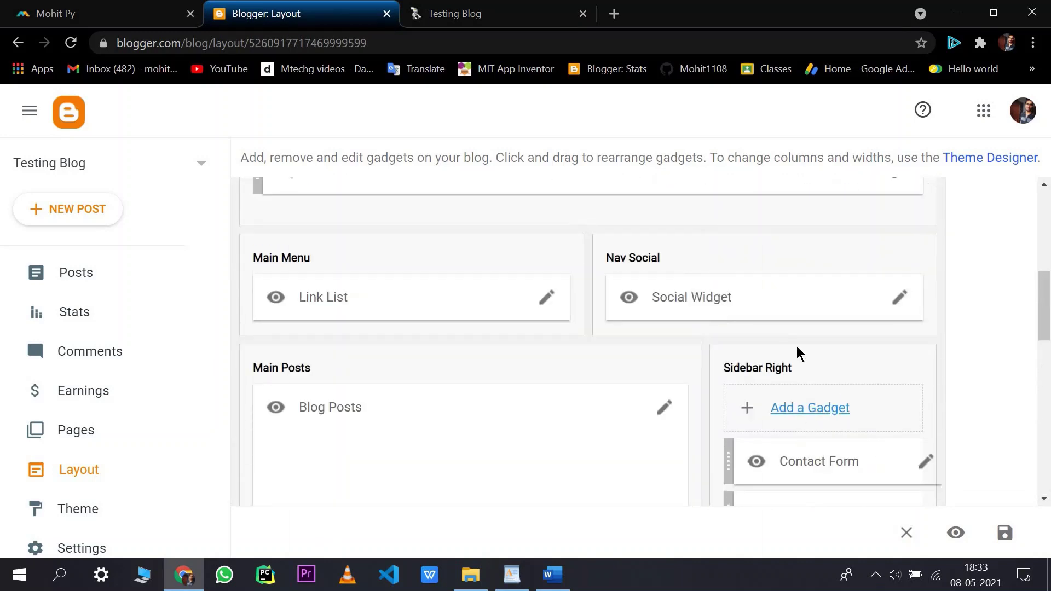
{"action": "scroll", "coordinate": [425, 290], "scroll_direction": "down", "scroll_amount": 5}
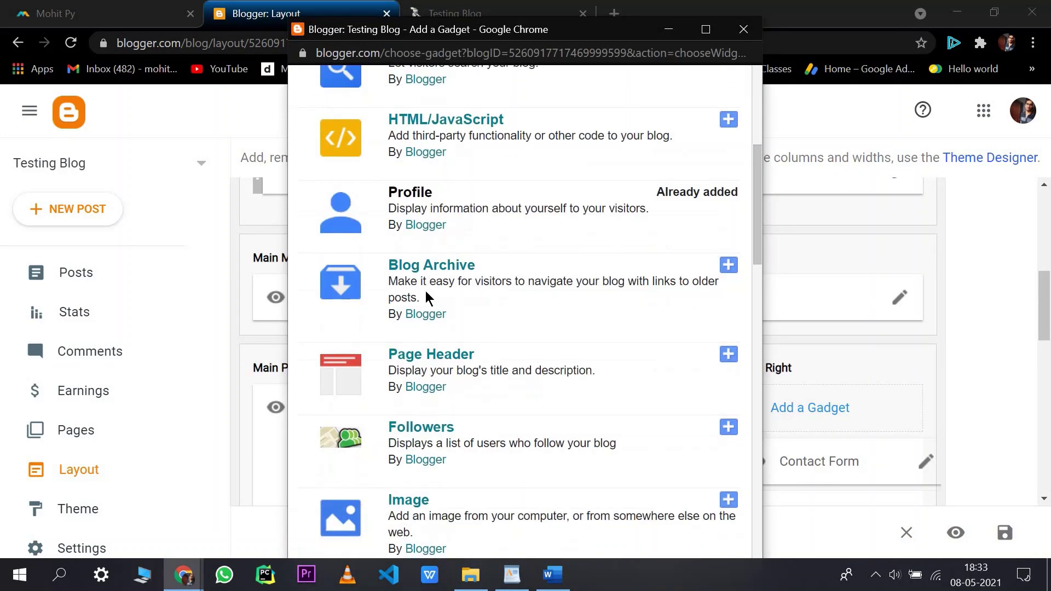
{"action": "scroll", "coordinate": [315, 270], "scroll_direction": "up", "scroll_amount": 1}
{"action": "scroll", "coordinate": [502, 251], "scroll_direction": "down", "scroll_amount": 4}
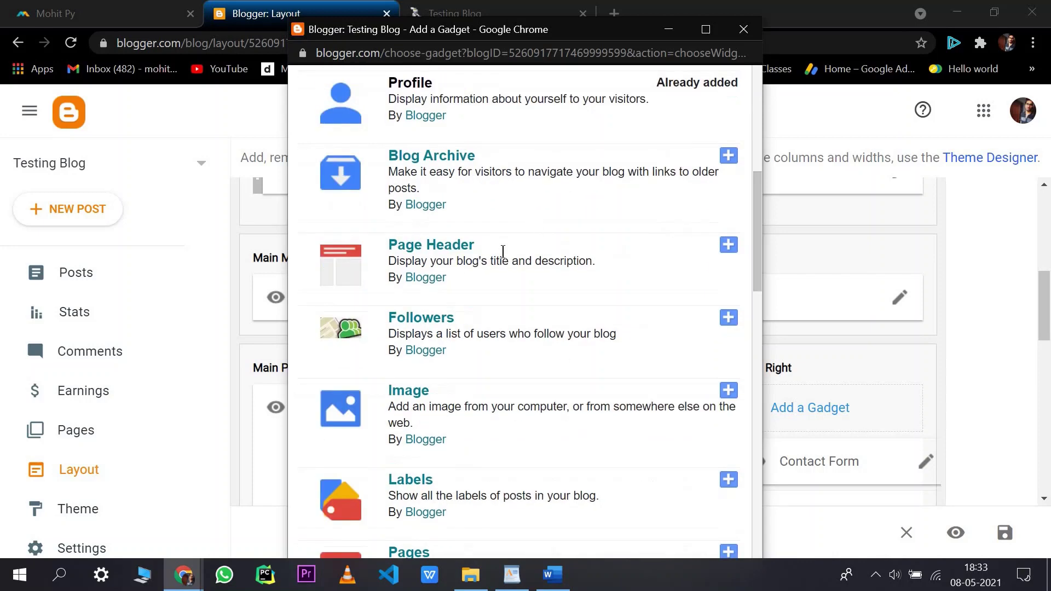
{"action": "scroll", "coordinate": [699, 222], "scroll_direction": "up", "scroll_amount": 5}
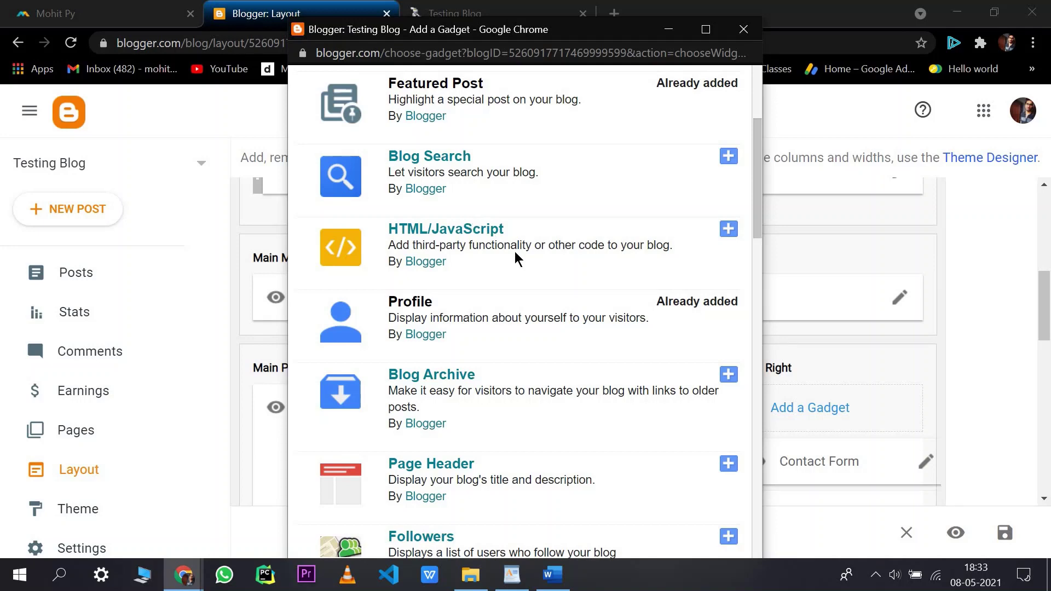
Open the HTML/JavaScript gadget's configuration and inspect its title and content fields
{"action": "left_click", "coordinate": [734, 239]}
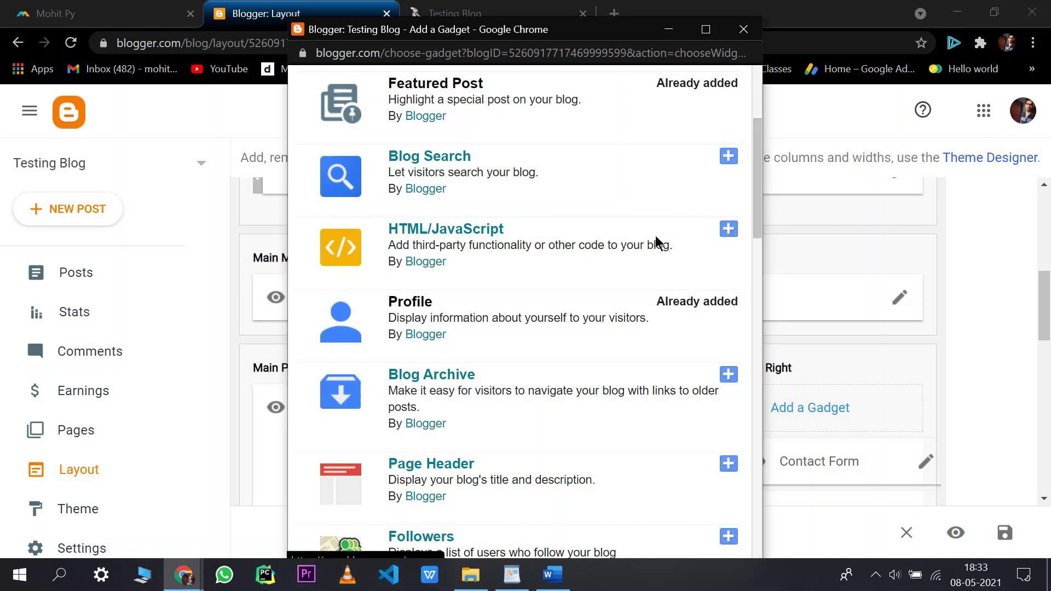
{"action": "left_click", "coordinate": [404, 327]}
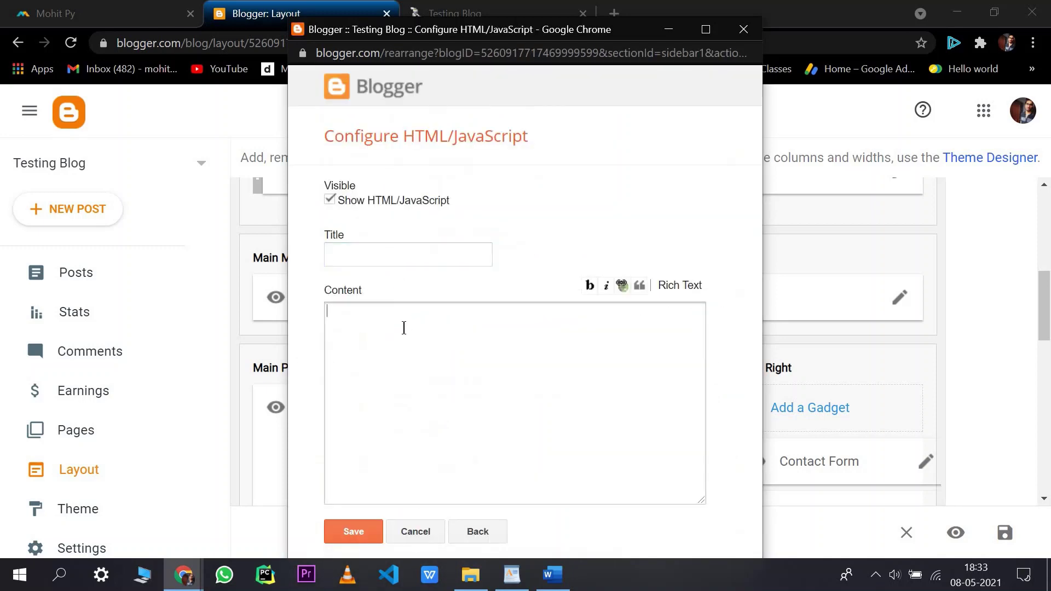
{"action": "left_click", "coordinate": [395, 261]}
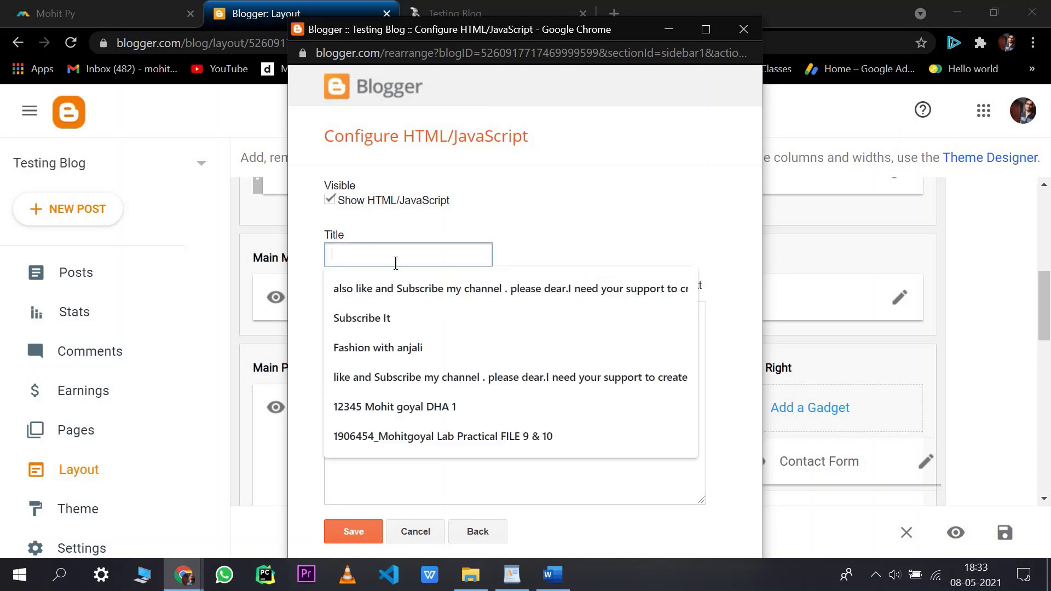
{"action": "left_click", "coordinate": [719, 100]}
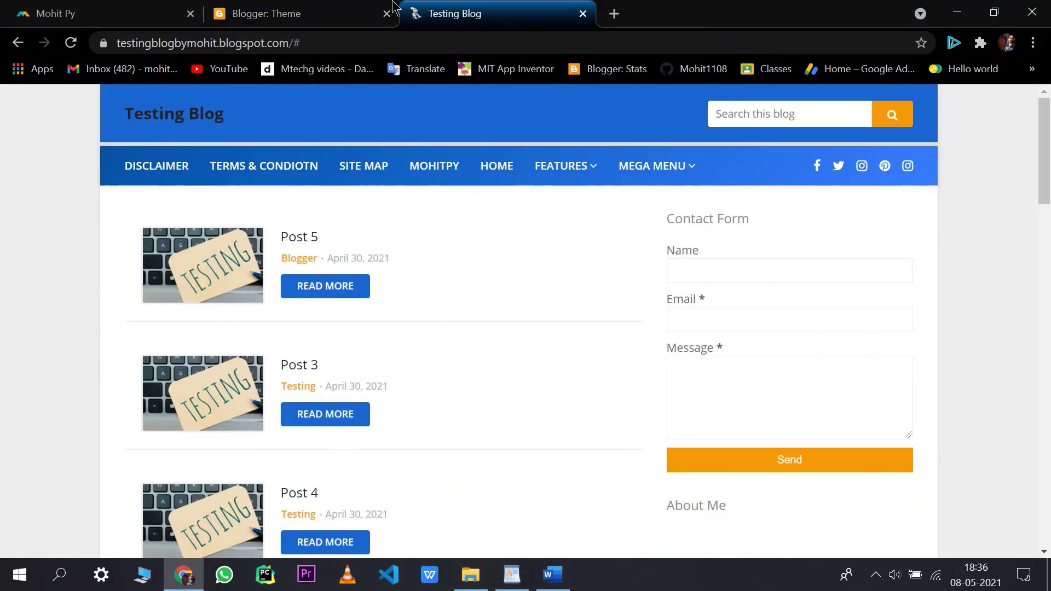
Return to Blogger, open the Testing Blog's settings, and view the blog title editor without changing it
{"action": "left_click", "coordinate": [296, 13]}
{"action": "scroll", "coordinate": [188, 270], "scroll_direction": "down", "scroll_amount": 1}
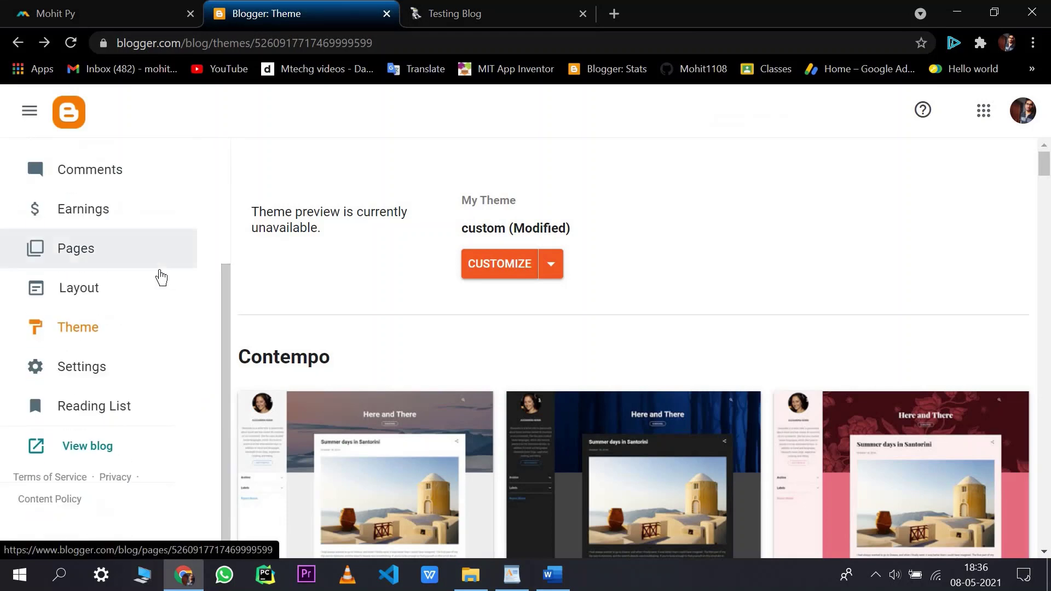
{"action": "scroll", "coordinate": [160, 275], "scroll_direction": "up", "scroll_amount": 3}
{"action": "scroll", "coordinate": [104, 335], "scroll_direction": "down", "scroll_amount": 3}
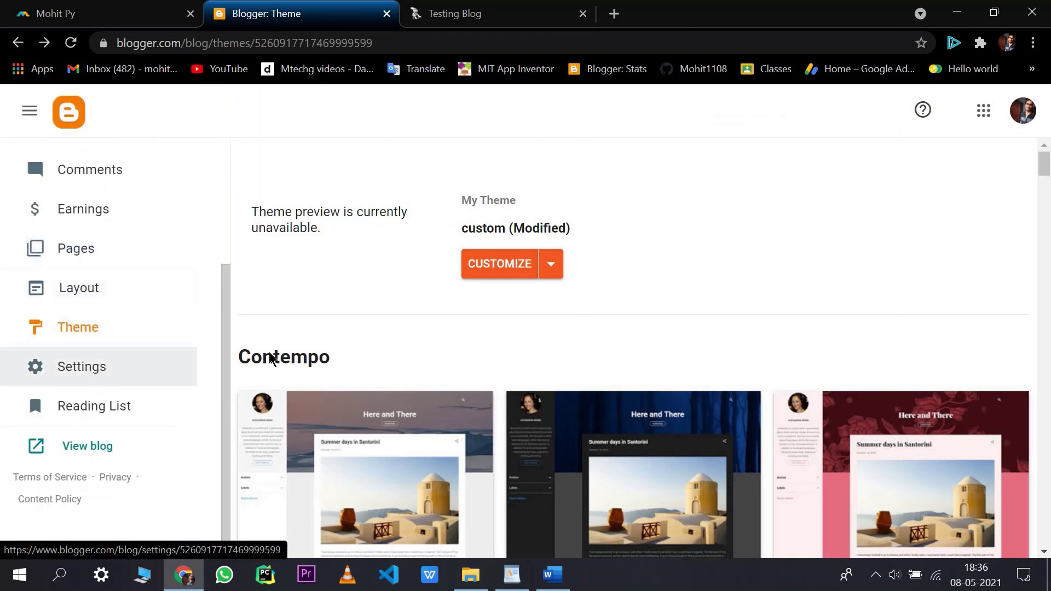
{"action": "left_click", "coordinate": [100, 374]}
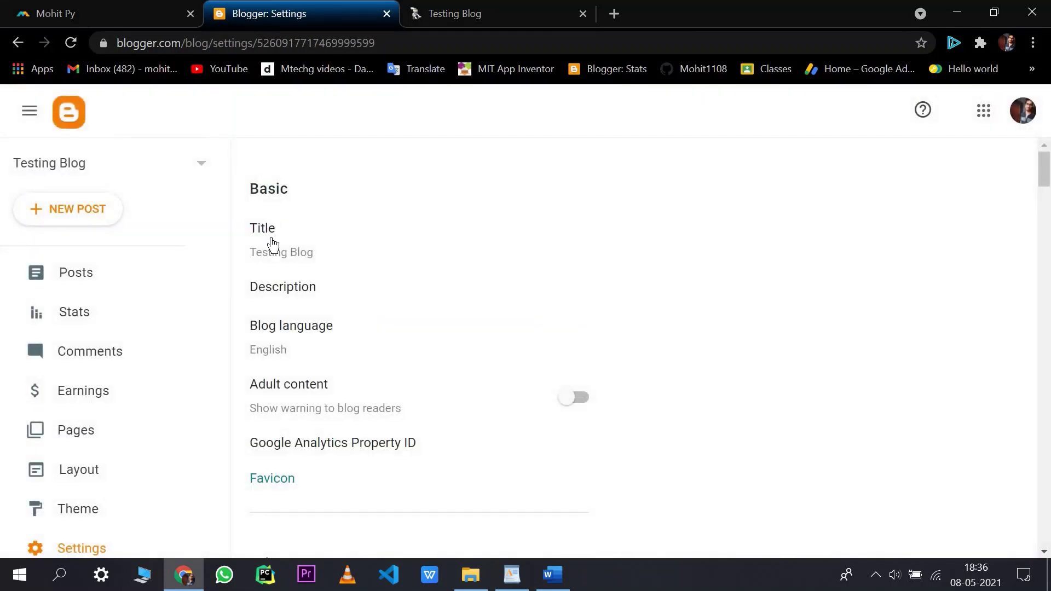
{"action": "left_click", "coordinate": [278, 252]}
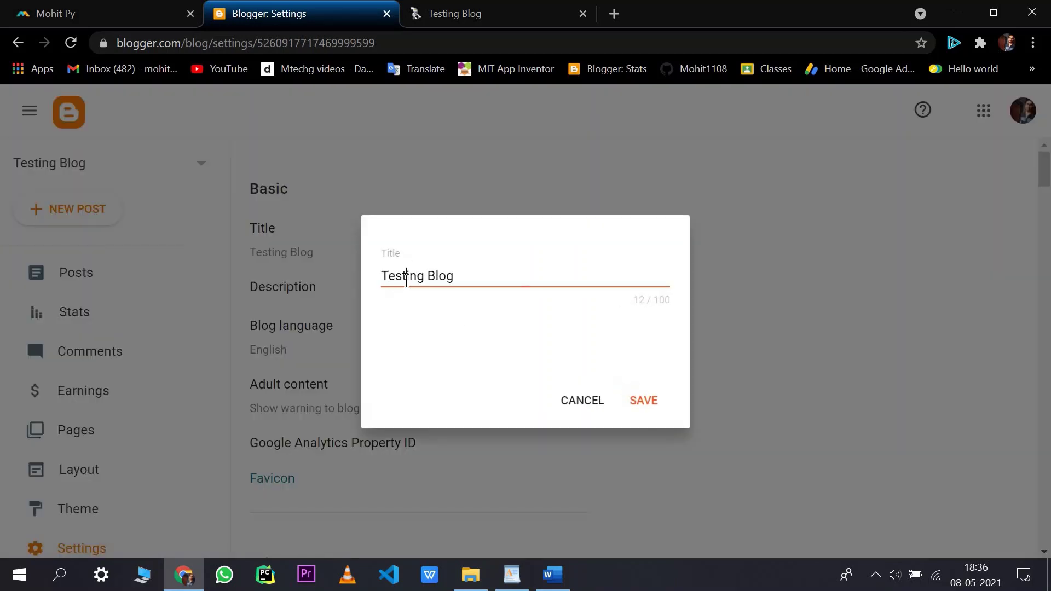
{"action": "left_click", "coordinate": [288, 289]}
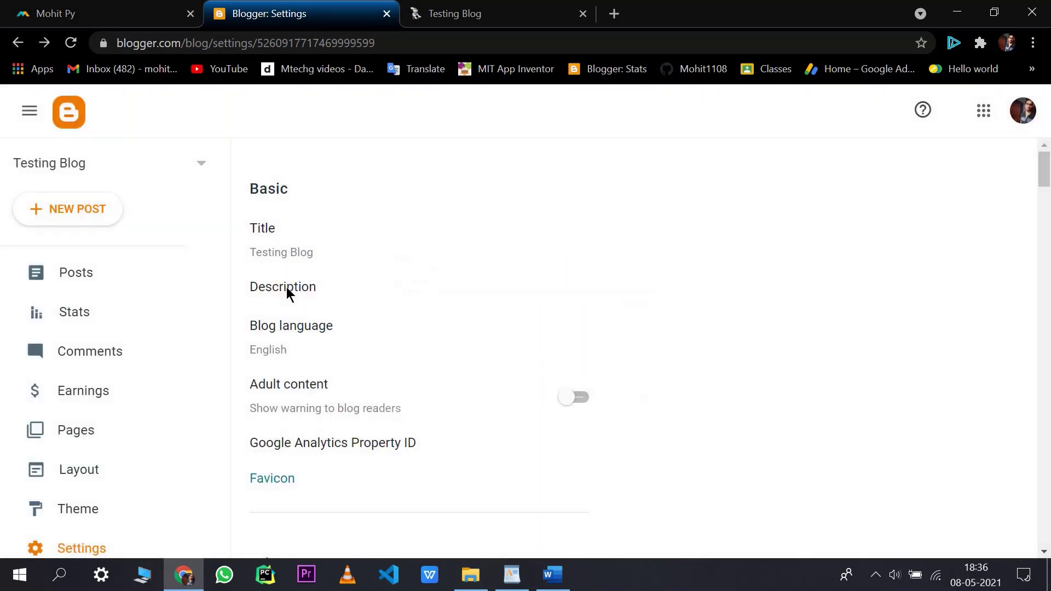
Open the blog description editor, examine its text field and character limit, and cancel it
{"action": "left_click", "coordinate": [288, 293]}
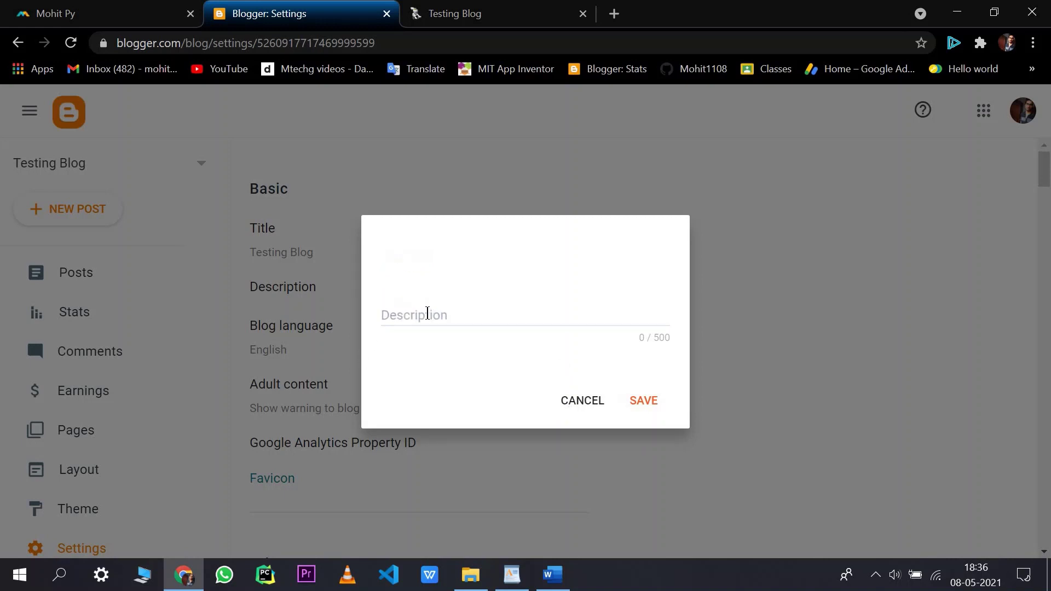
{"action": "left_click", "coordinate": [423, 305]}
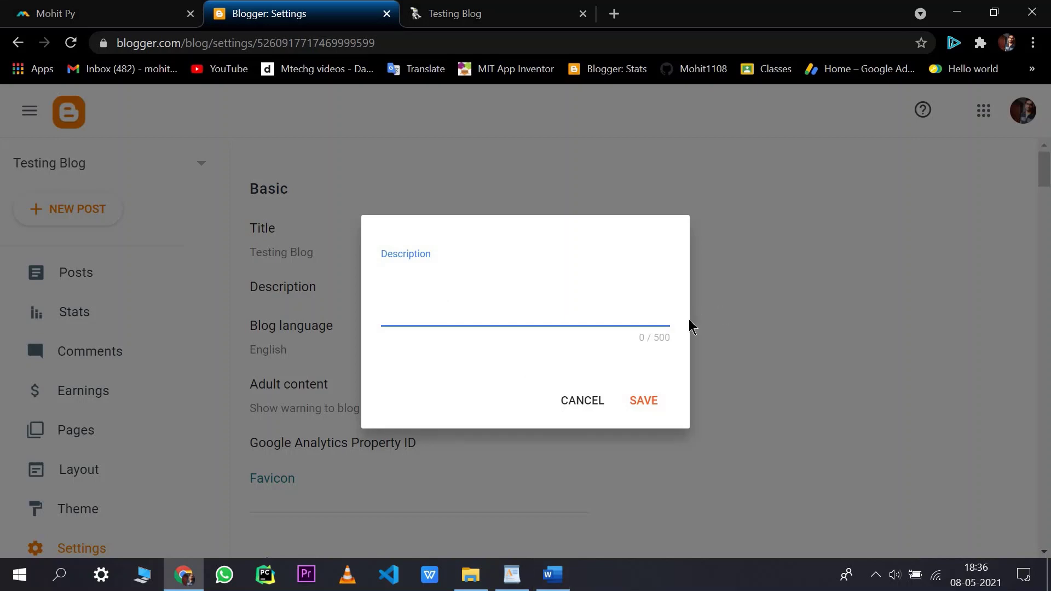
{"action": "left_click", "coordinate": [652, 340]}
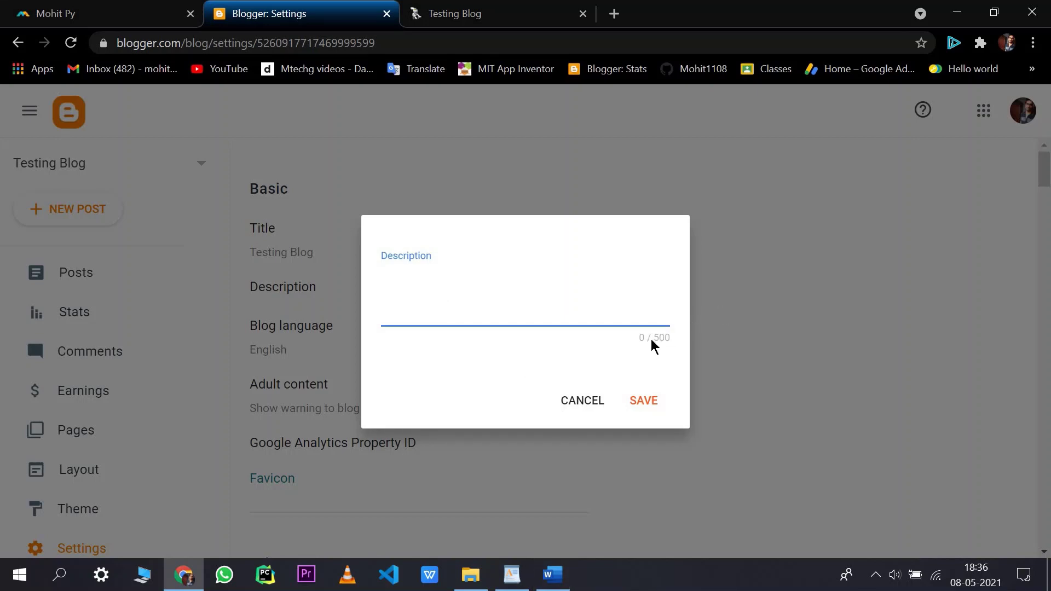
{"action": "left_click", "coordinate": [485, 336]}
{"action": "left_click", "coordinate": [583, 401]}
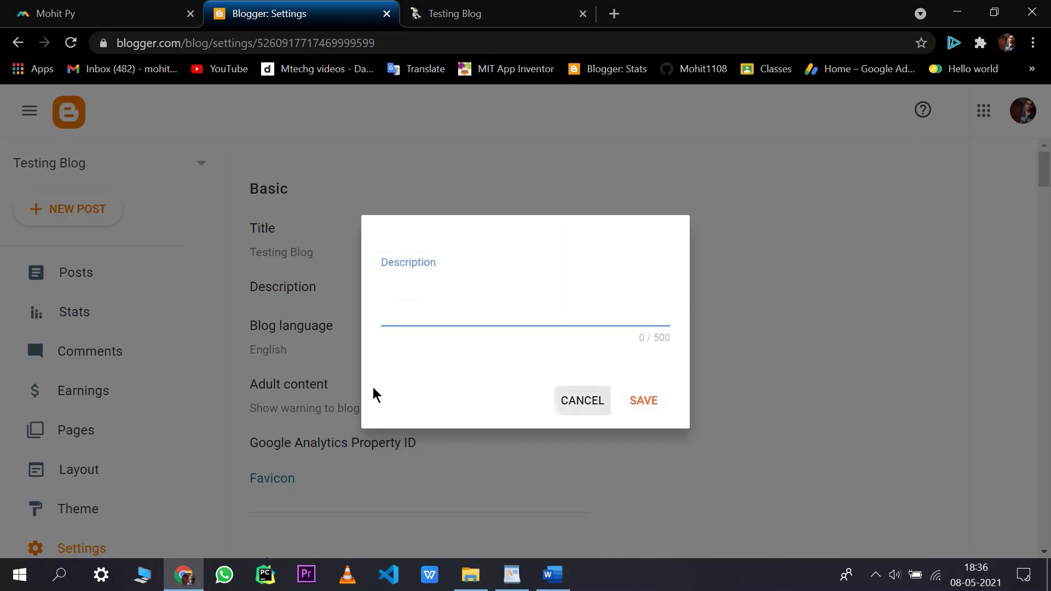
View the blog language options, cancel without changing them, and review the adult content setting
{"action": "scroll", "coordinate": [296, 245], "scroll_direction": "down", "scroll_amount": 2}
{"action": "left_click", "coordinate": [280, 229]}
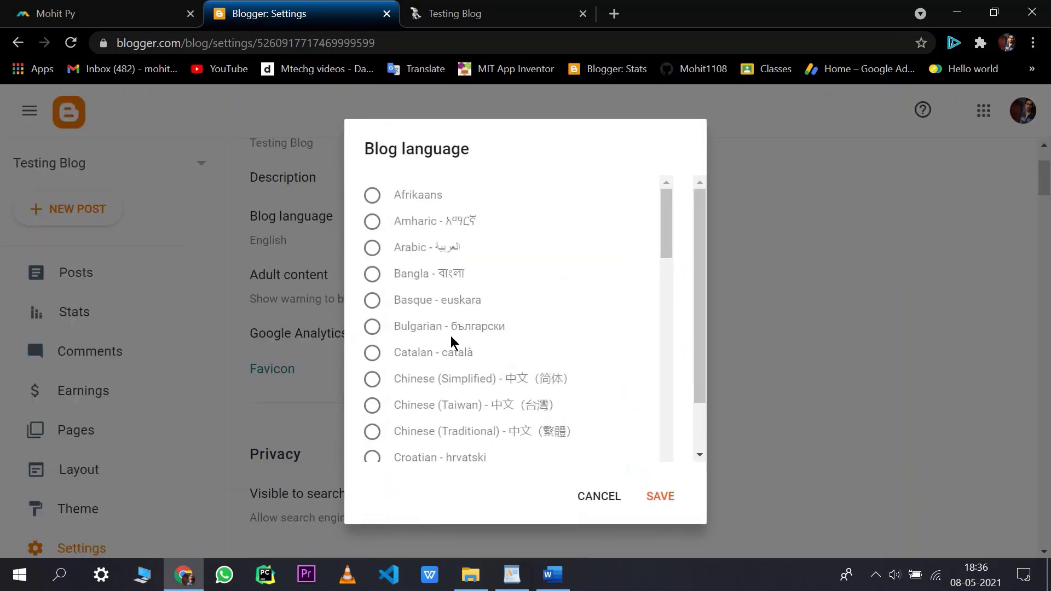
{"action": "left_click", "coordinate": [599, 503]}
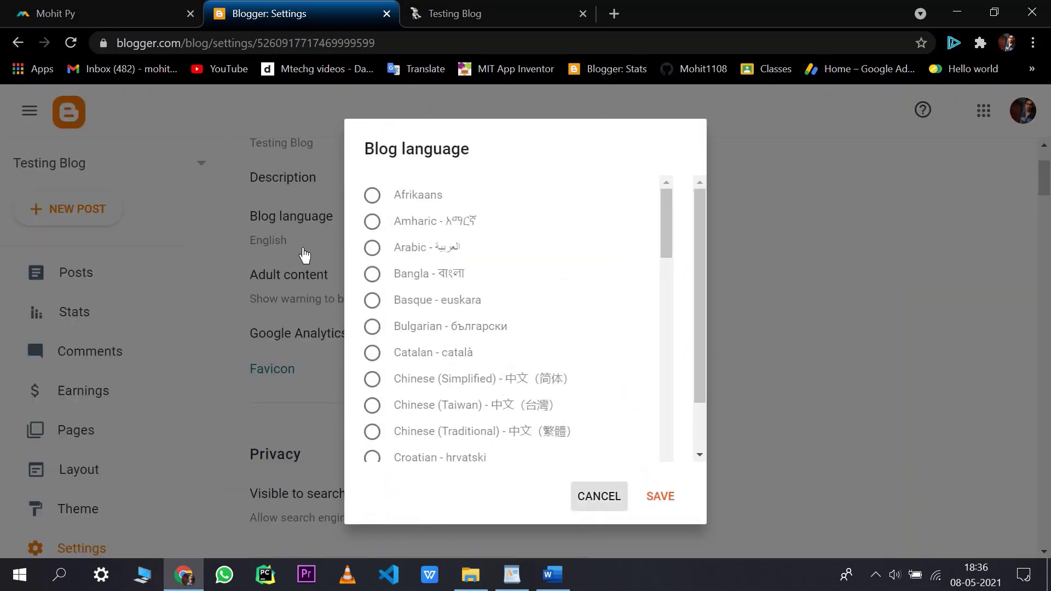
{"action": "scroll", "coordinate": [291, 220], "scroll_direction": "down", "scroll_amount": 1}
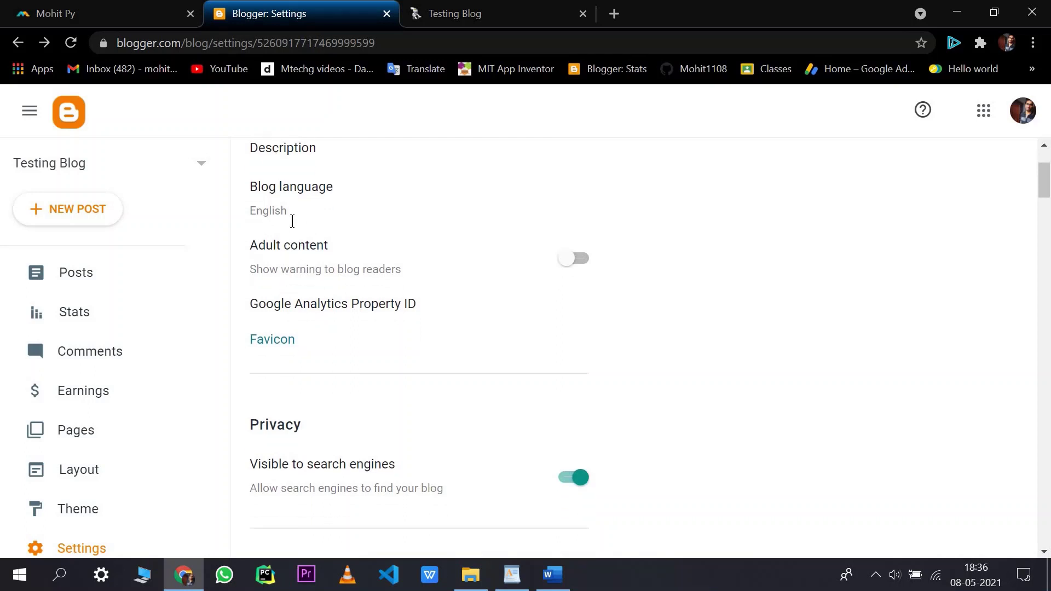
{"action": "triple_click", "coordinate": [314, 226]}
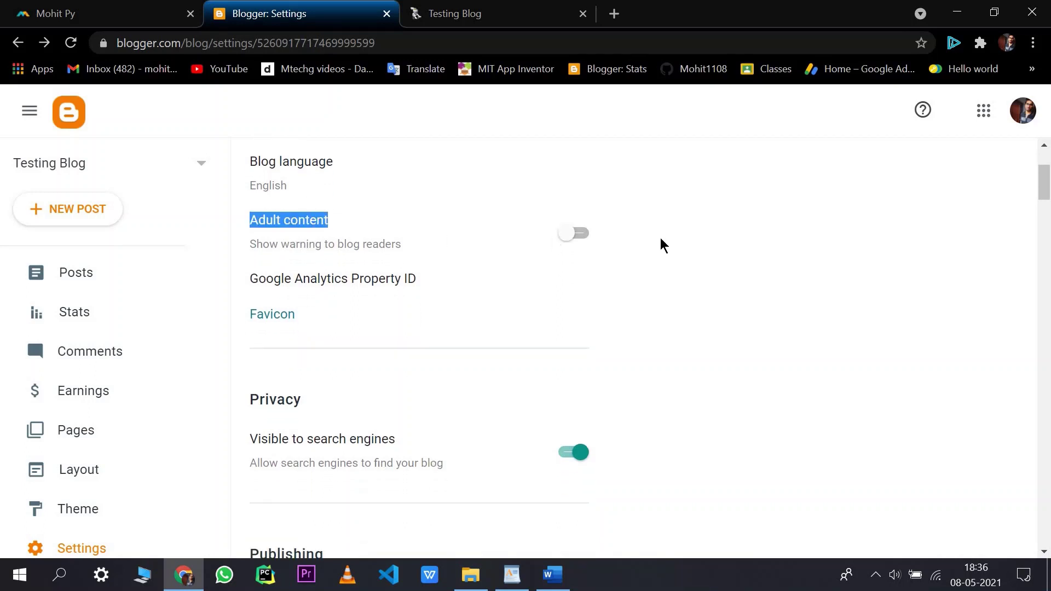
{"action": "left_click", "coordinate": [567, 245]}
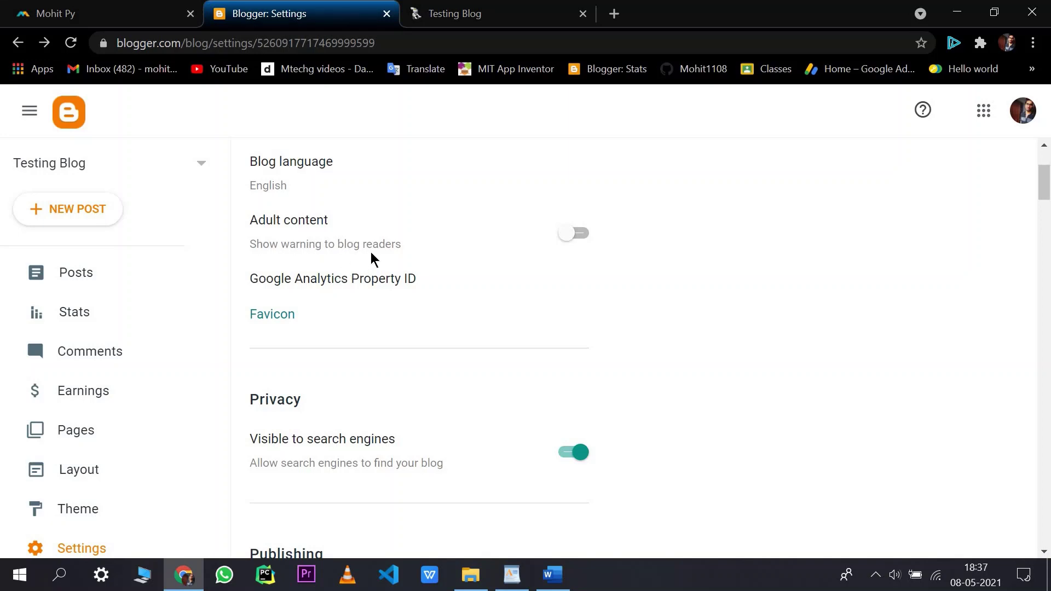
Open the blog's favicon configuration page and read the image requirements for uploading a custom favicon
{"action": "scroll", "coordinate": [288, 268], "scroll_direction": "down", "scroll_amount": 1}
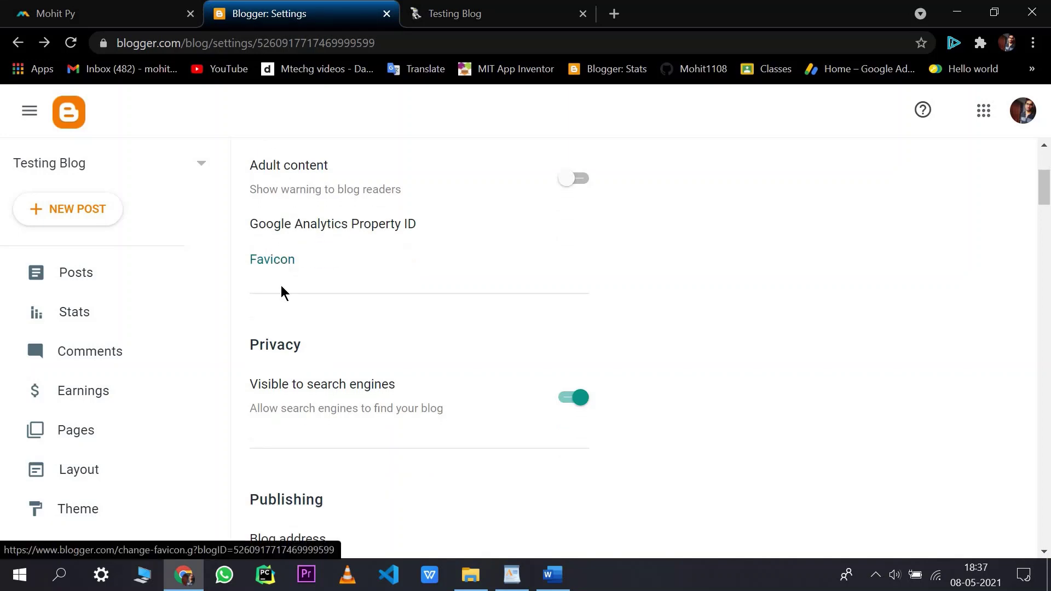
{"action": "left_click", "coordinate": [282, 291]}
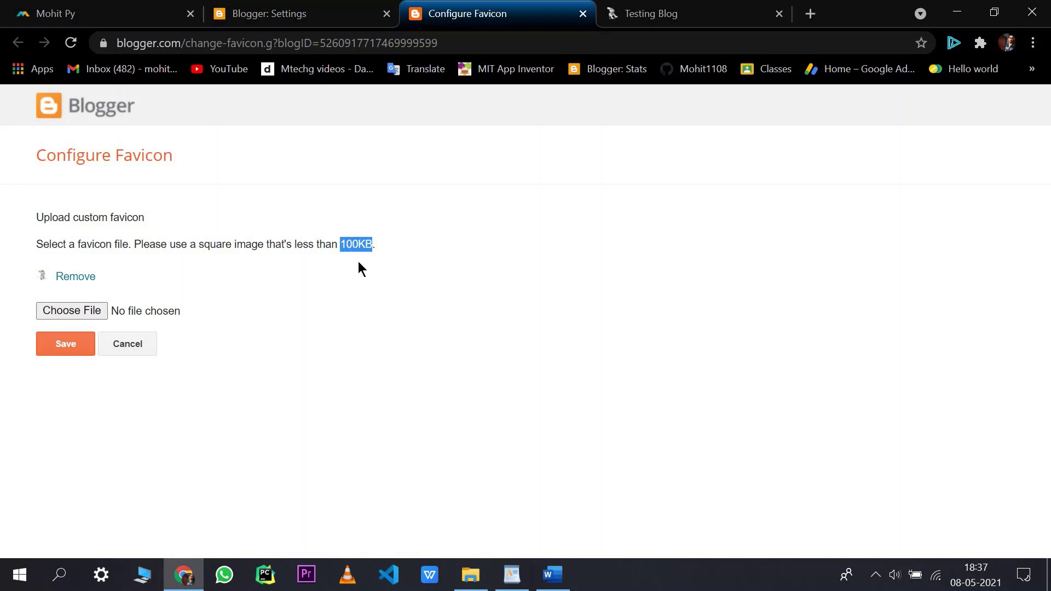
{"action": "double_click", "coordinate": [355, 242]}
{"action": "left_click", "coordinate": [355, 241]}
{"action": "double_click", "coordinate": [355, 242]}
{"action": "left_click", "coordinate": [225, 231]}
{"action": "triple_click", "coordinate": [203, 263]}
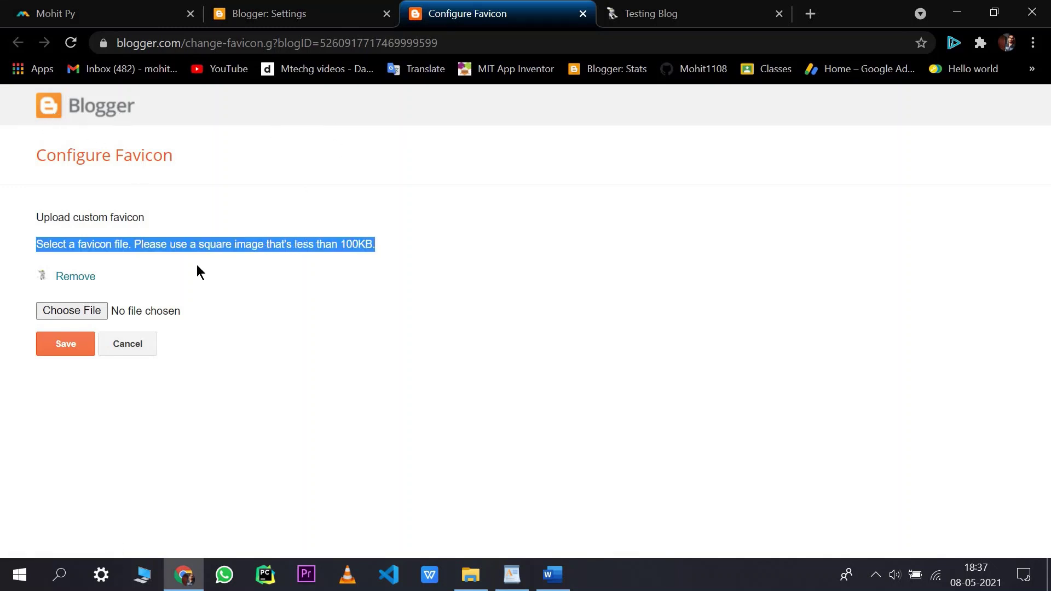
{"action": "left_click", "coordinate": [191, 265]}
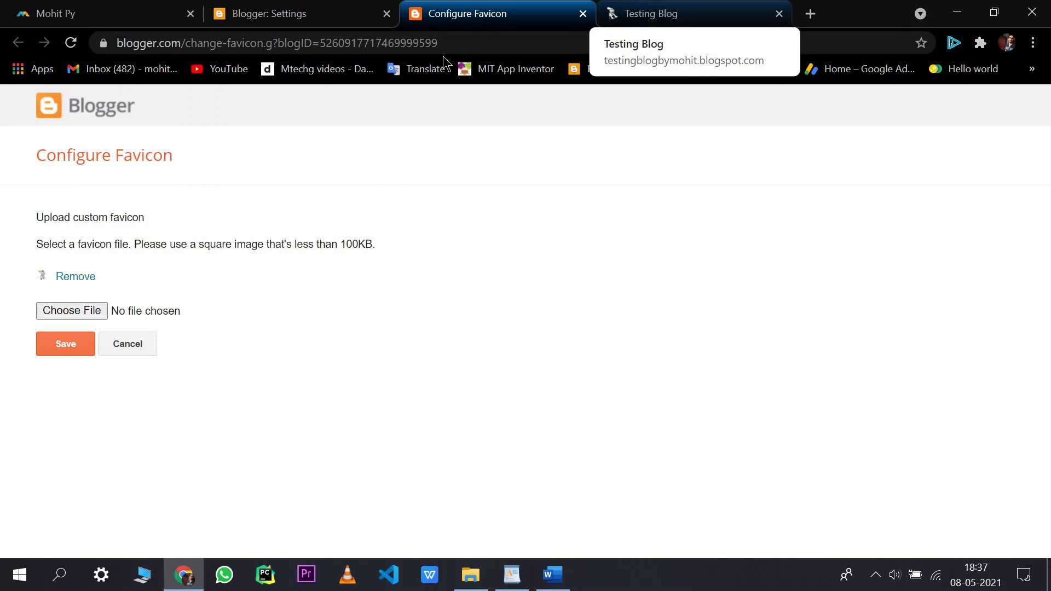
Return to the blog settings and review the Privacy, Publishing and HTTPS sections
{"action": "left_click", "coordinate": [301, 12]}
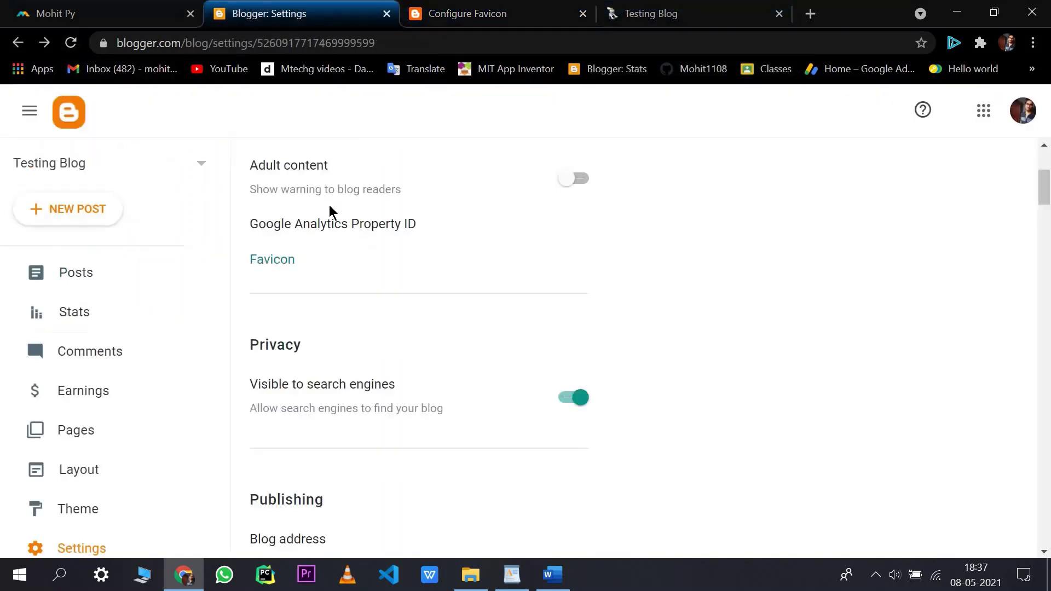
{"action": "scroll", "coordinate": [362, 241], "scroll_direction": "down", "scroll_amount": 2}
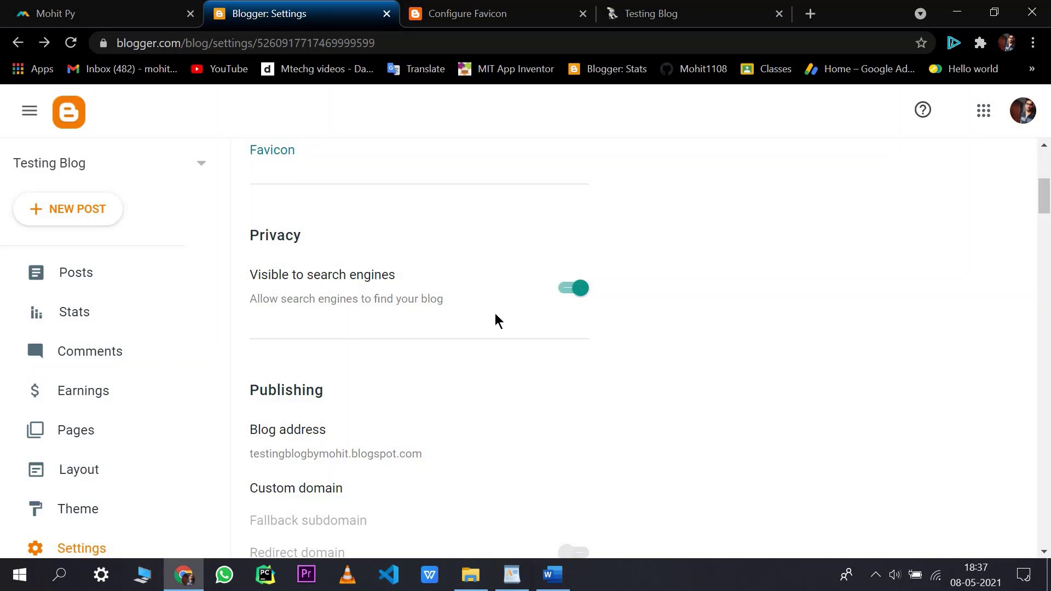
{"action": "scroll", "coordinate": [387, 317], "scroll_direction": "down", "scroll_amount": 2}
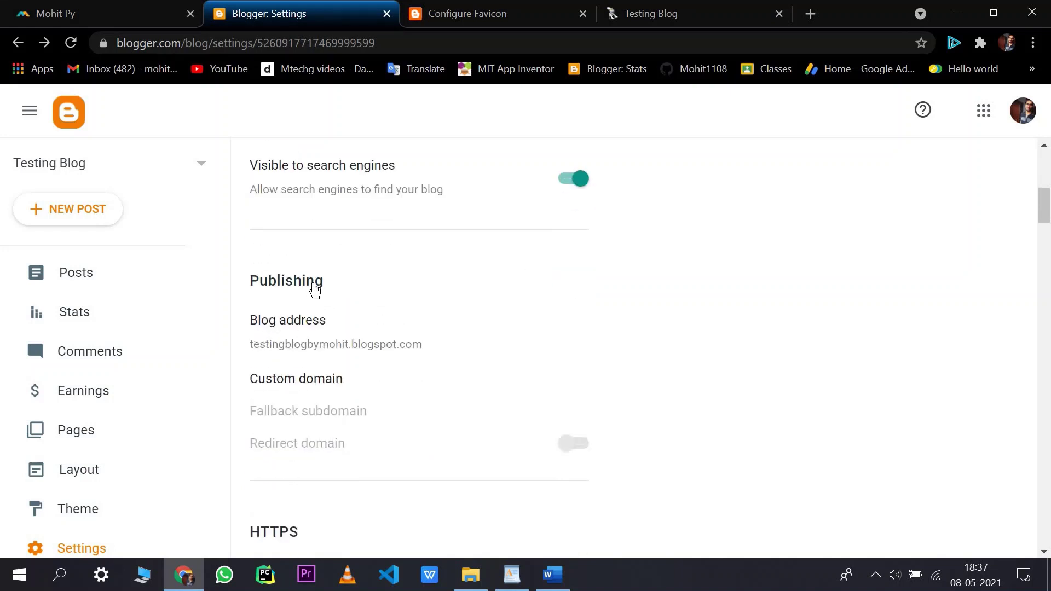
{"action": "scroll", "coordinate": [315, 290], "scroll_direction": "down", "scroll_amount": 1}
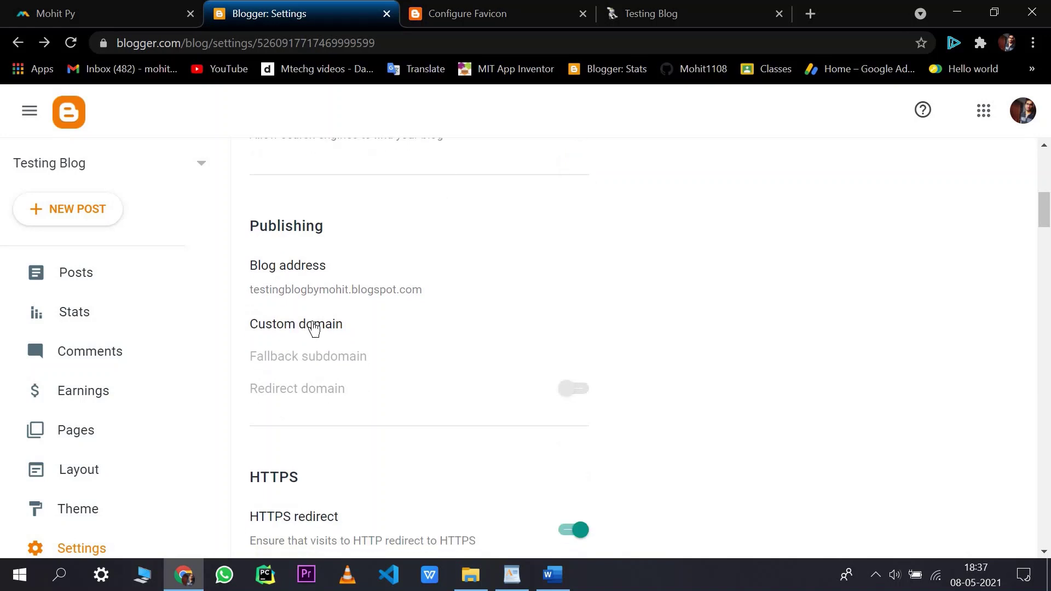
{"action": "scroll", "coordinate": [312, 301], "scroll_direction": "down", "scroll_amount": 1}
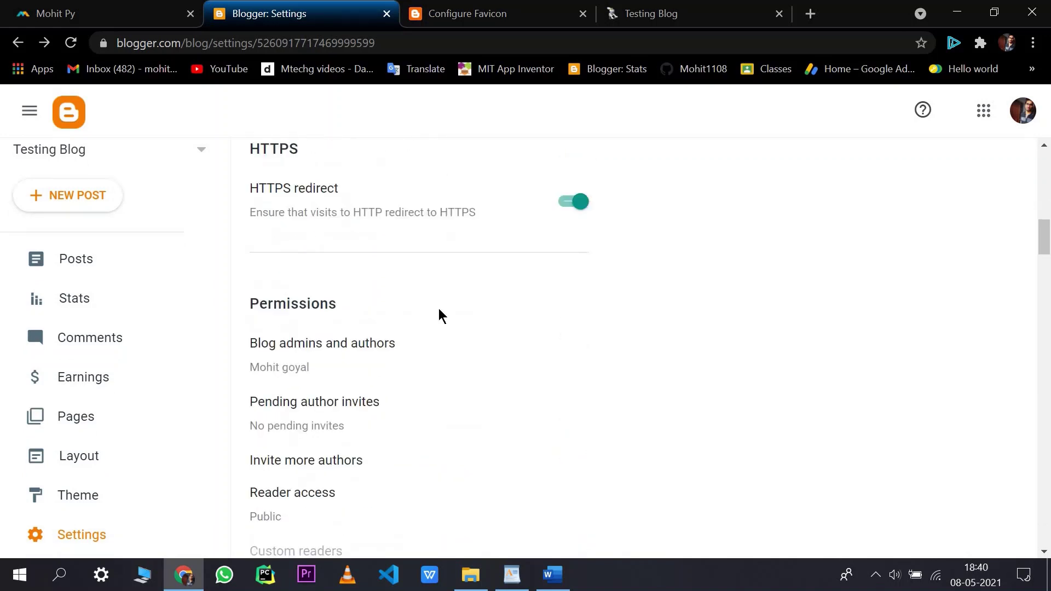
View the list of blog admins and authors in the Permissions section and cancel without changes
{"action": "scroll", "coordinate": [378, 286], "scroll_direction": "down", "scroll_amount": 1}
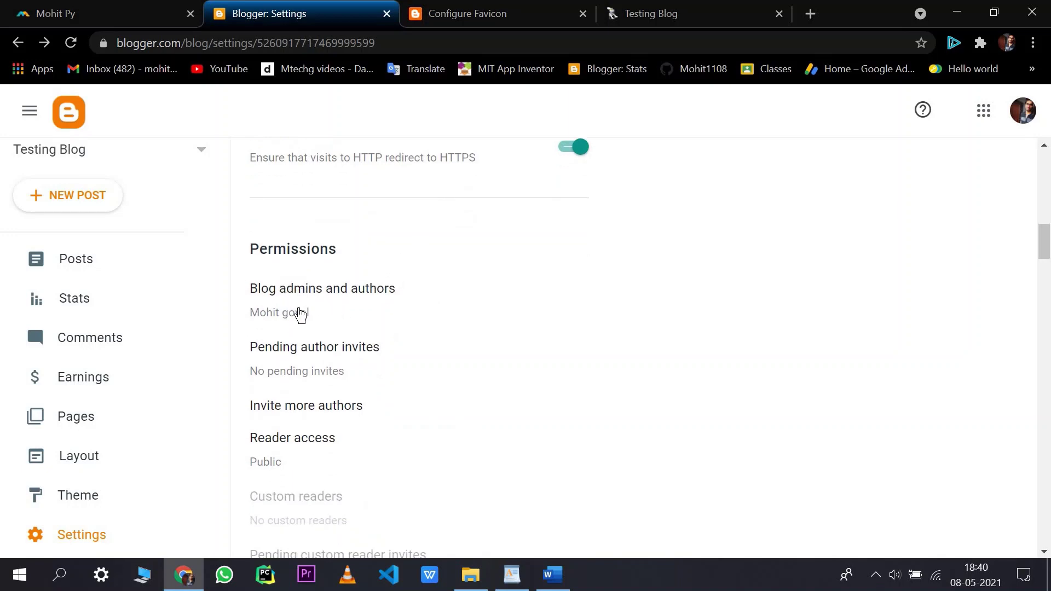
{"action": "left_click", "coordinate": [487, 295]}
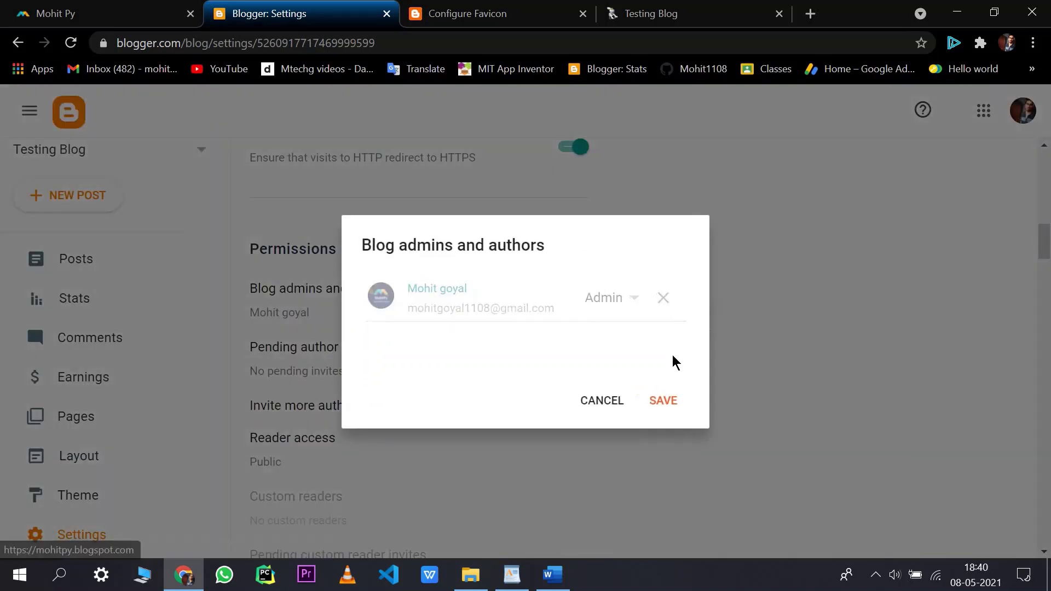
{"action": "left_click", "coordinate": [605, 398]}
Inspect the form for inviting more authors and the pending author invites, cancelling both without sending or saving anything
{"action": "scroll", "coordinate": [305, 284], "scroll_direction": "down", "scroll_amount": 2}
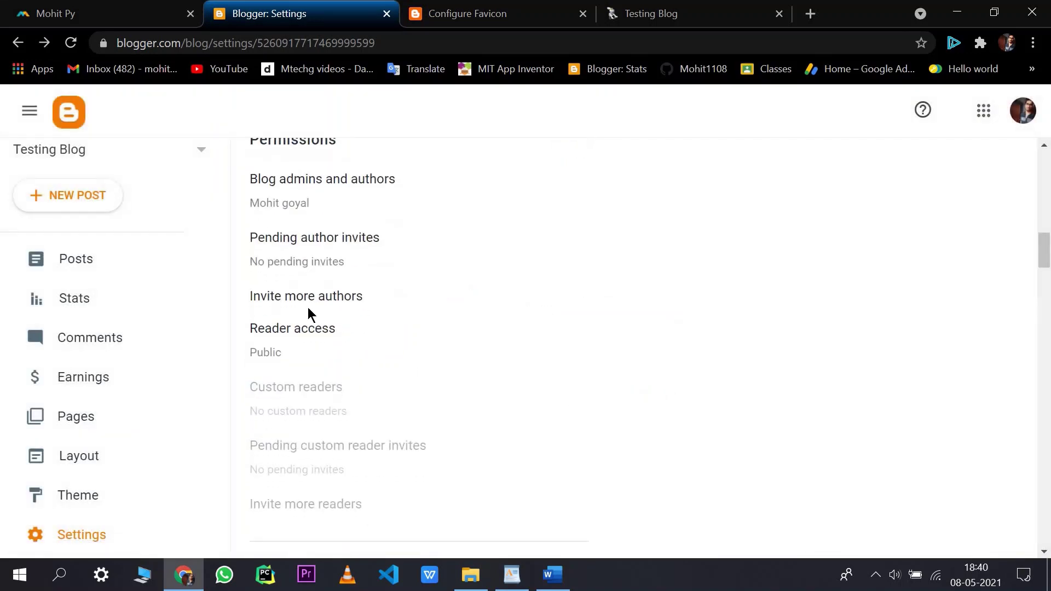
{"action": "left_click", "coordinate": [286, 301]}
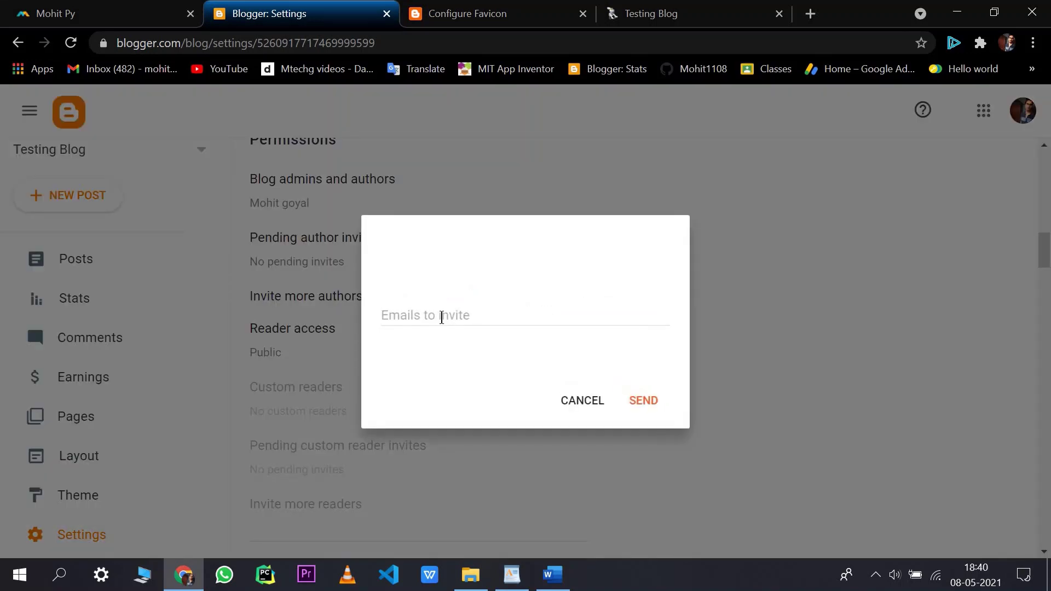
{"action": "left_click", "coordinate": [442, 313]}
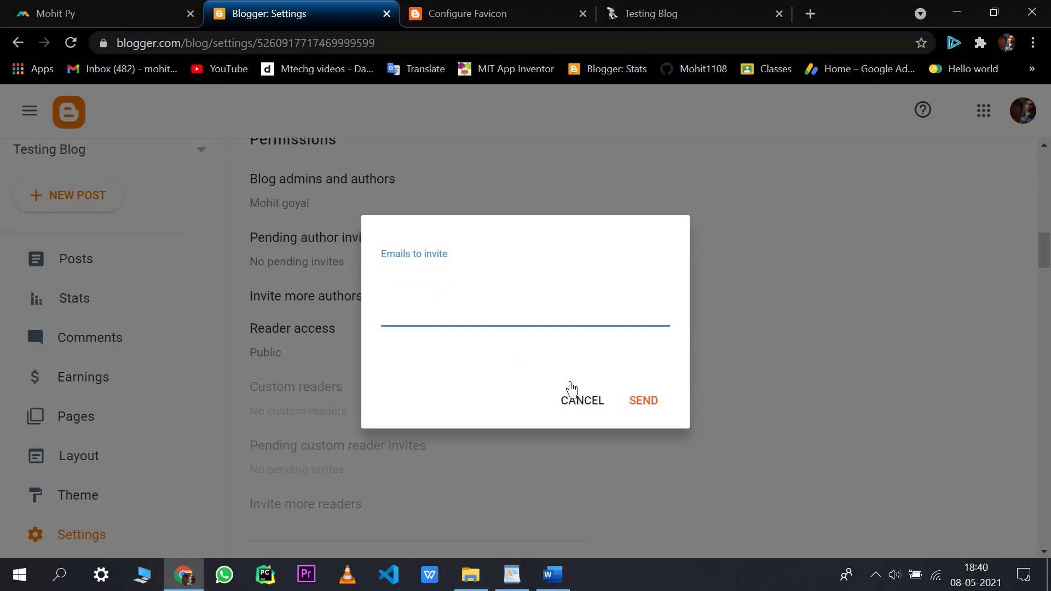
{"action": "left_click", "coordinate": [571, 390]}
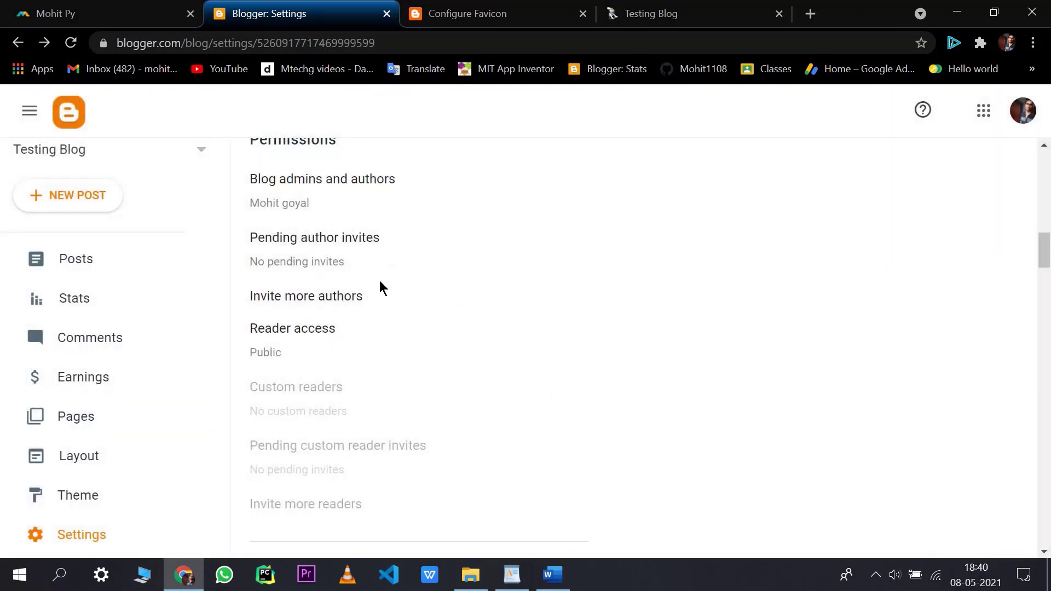
{"action": "left_click", "coordinate": [366, 262]}
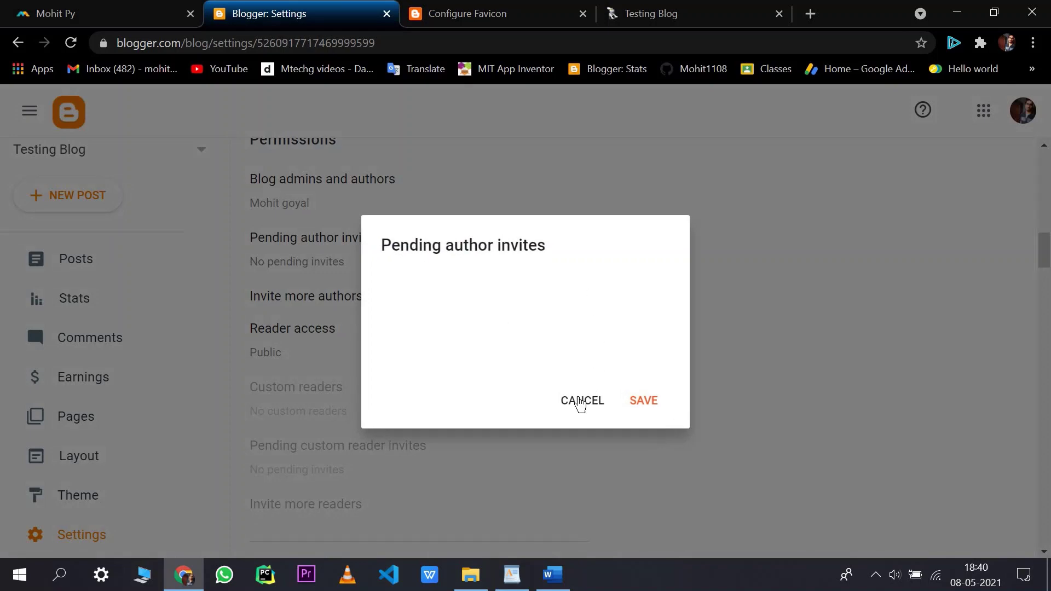
{"action": "left_click", "coordinate": [308, 203]}
Inspect the editors for the maximum posts shown on the main page and the post template, cancelling each one
{"action": "scroll", "coordinate": [352, 234], "scroll_direction": "down", "scroll_amount": 4}
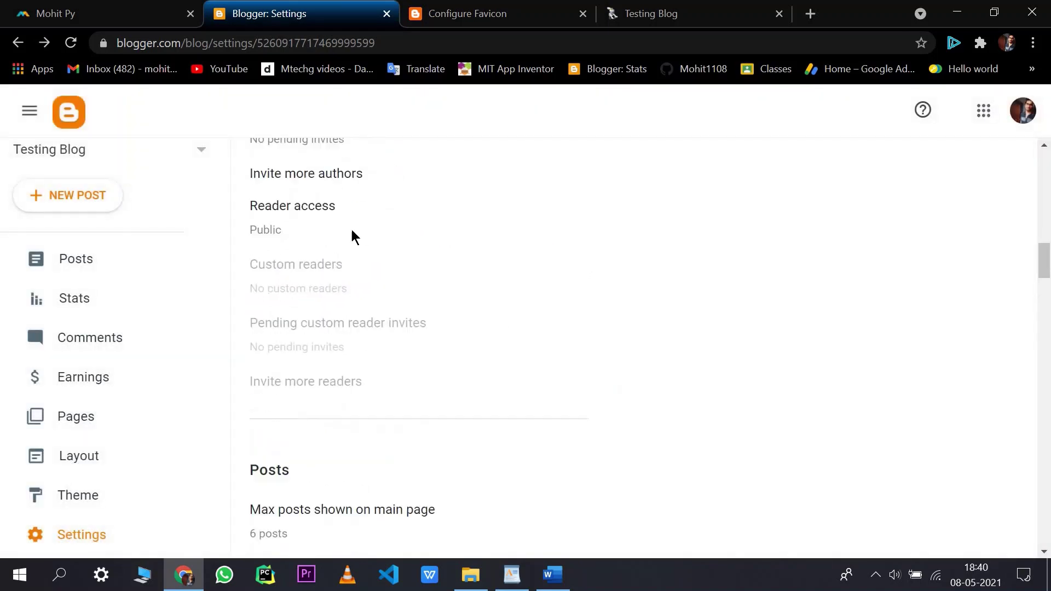
{"action": "scroll", "coordinate": [370, 260], "scroll_direction": "down", "scroll_amount": 4}
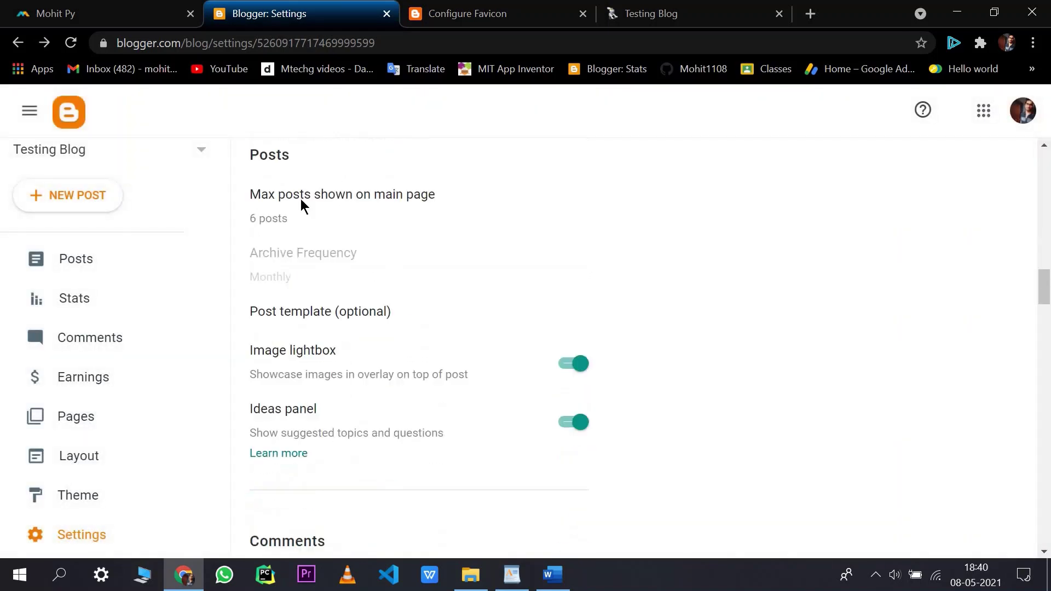
{"action": "left_click", "coordinate": [301, 204]}
{"action": "left_click", "coordinate": [584, 415]}
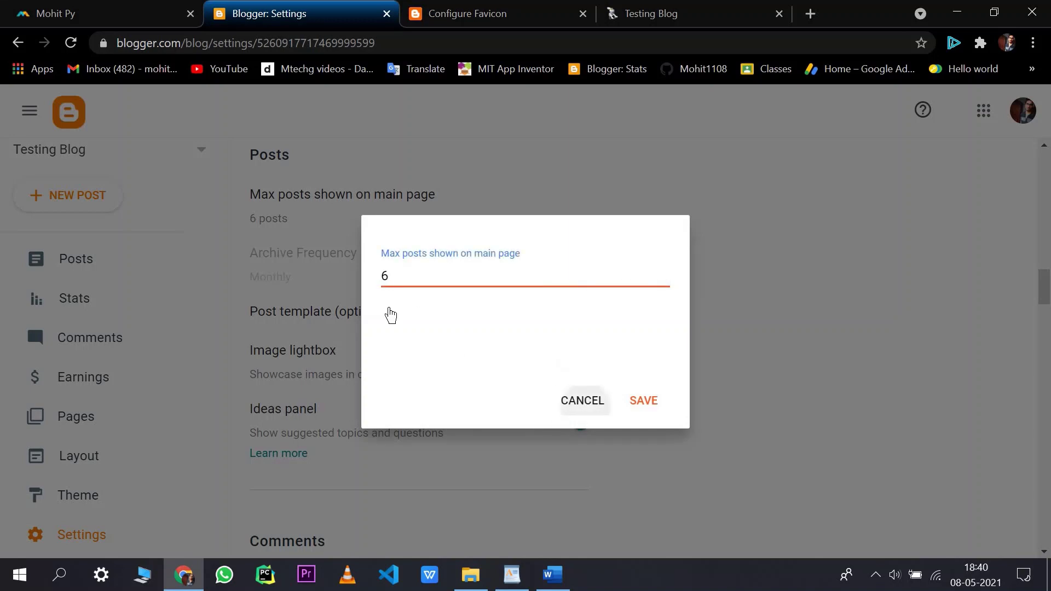
{"action": "scroll", "coordinate": [373, 235], "scroll_direction": "down", "scroll_amount": 2}
{"action": "left_click", "coordinate": [349, 214]}
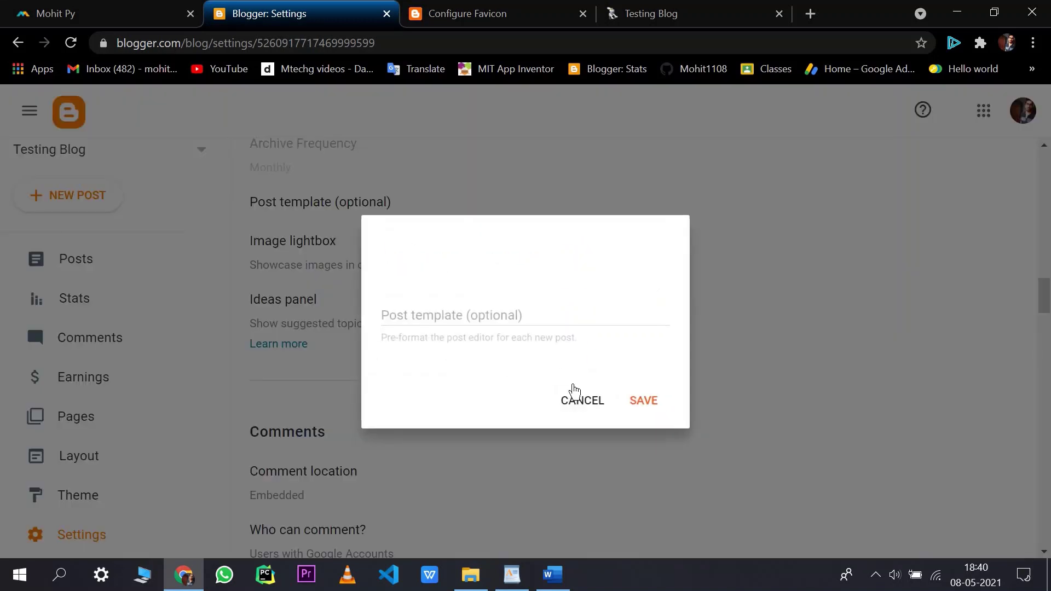
{"action": "left_click", "coordinate": [572, 393]}
Enable the search description in the Meta tags section of the blog settings
{"action": "scroll", "coordinate": [432, 374], "scroll_direction": "down", "scroll_amount": 1}
{"action": "scroll", "coordinate": [432, 374], "scroll_direction": "down", "scroll_amount": 10}
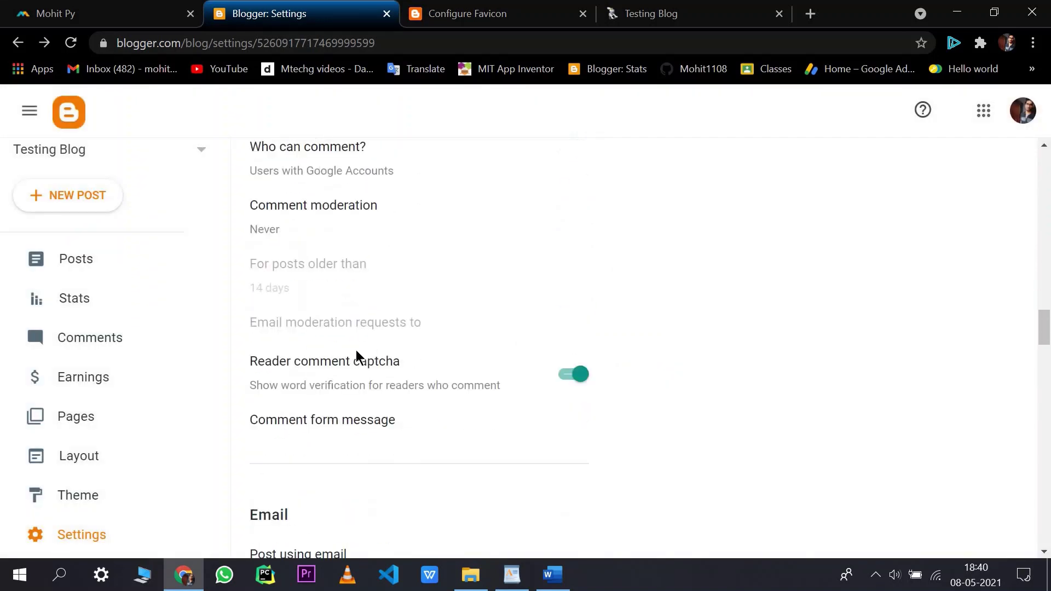
{"action": "scroll", "coordinate": [344, 345], "scroll_direction": "down", "scroll_amount": 13}
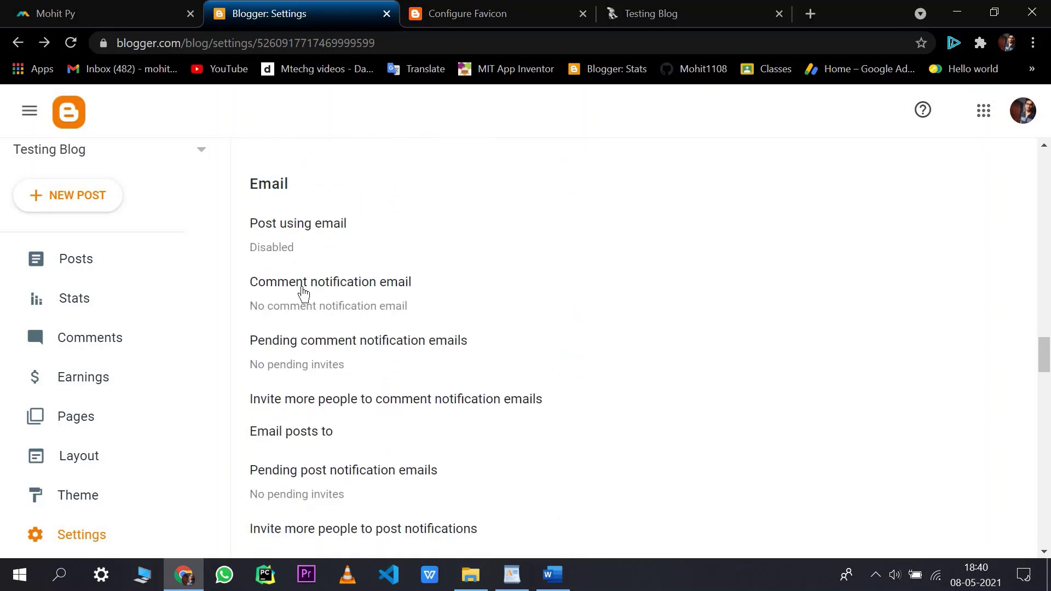
{"action": "scroll", "coordinate": [337, 358], "scroll_direction": "down", "scroll_amount": 3}
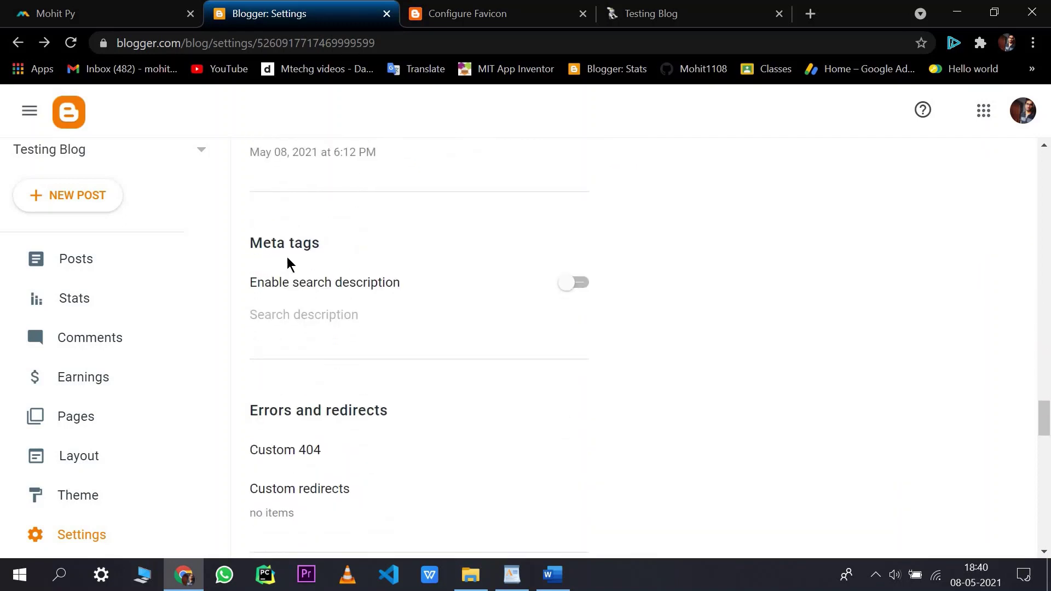
{"action": "double_click", "coordinate": [305, 242]}
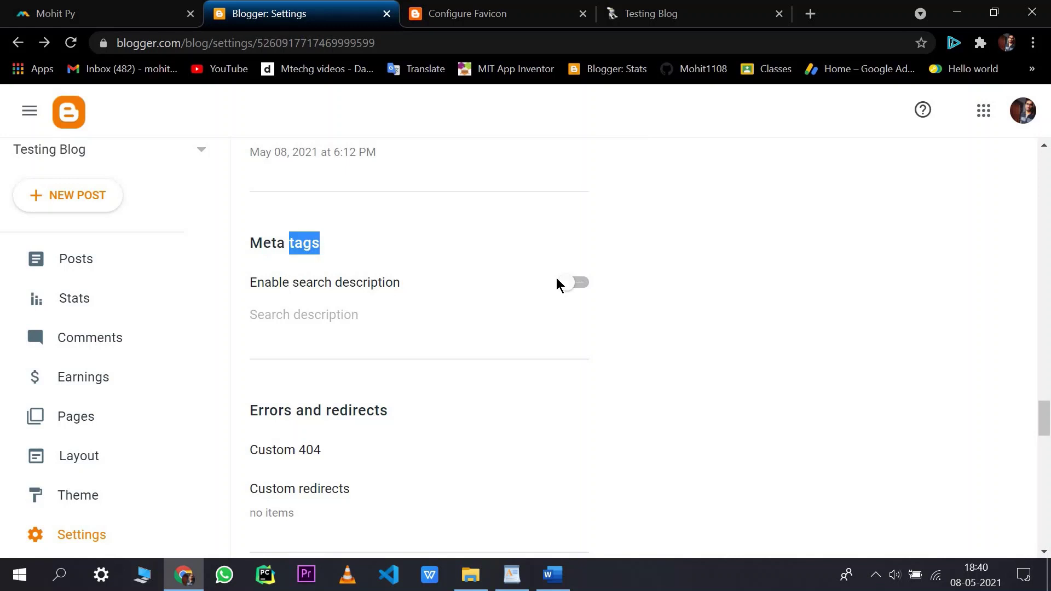
{"action": "left_click", "coordinate": [567, 283]}
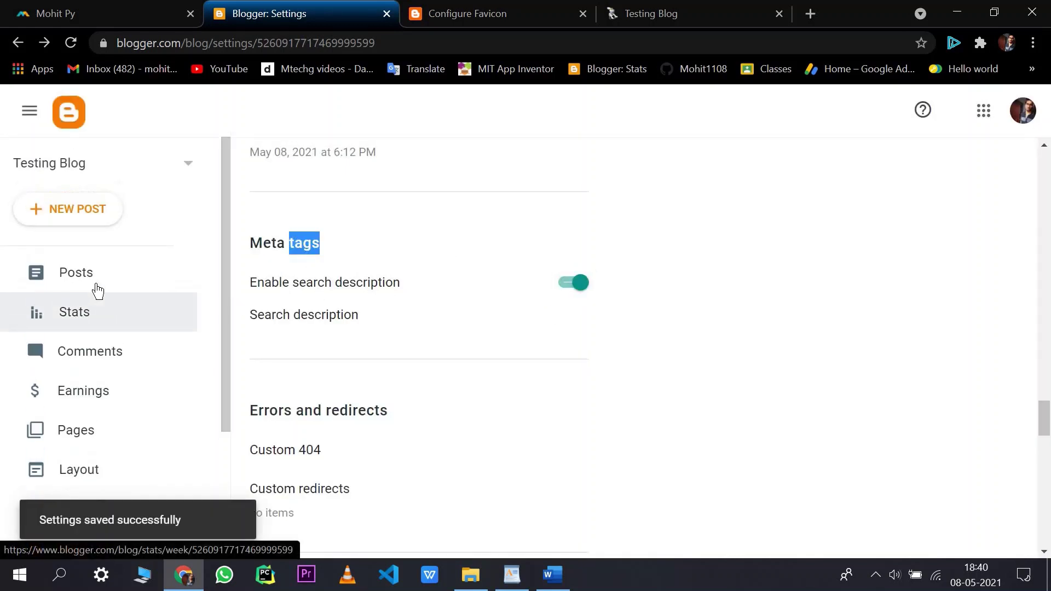
Open Post 5 from the posts list, expand its Search Description setting, and look through the post's content
{"action": "left_click", "coordinate": [49, 276]}
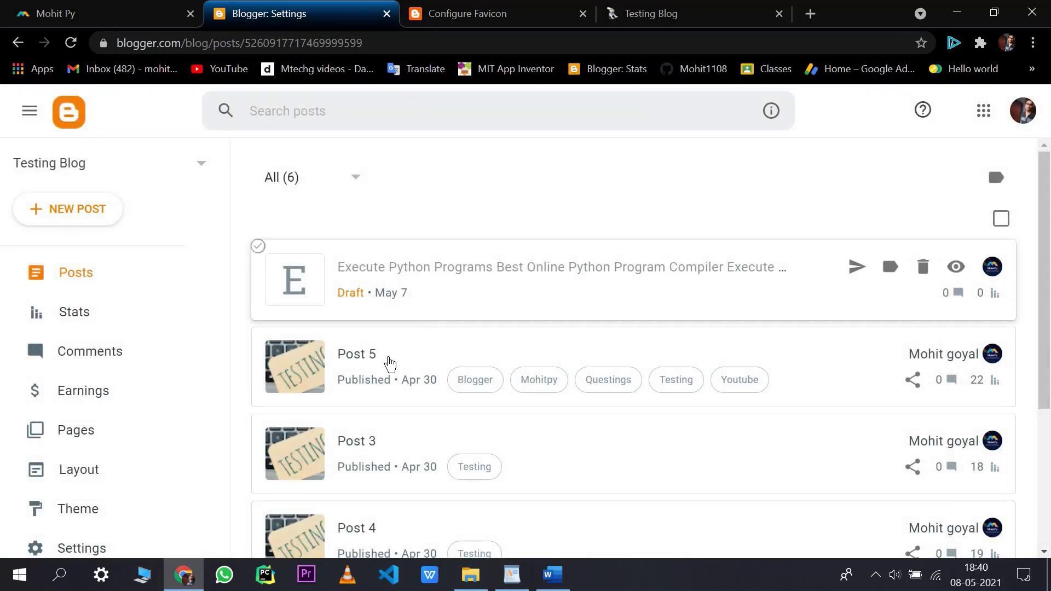
{"action": "left_click", "coordinate": [315, 384]}
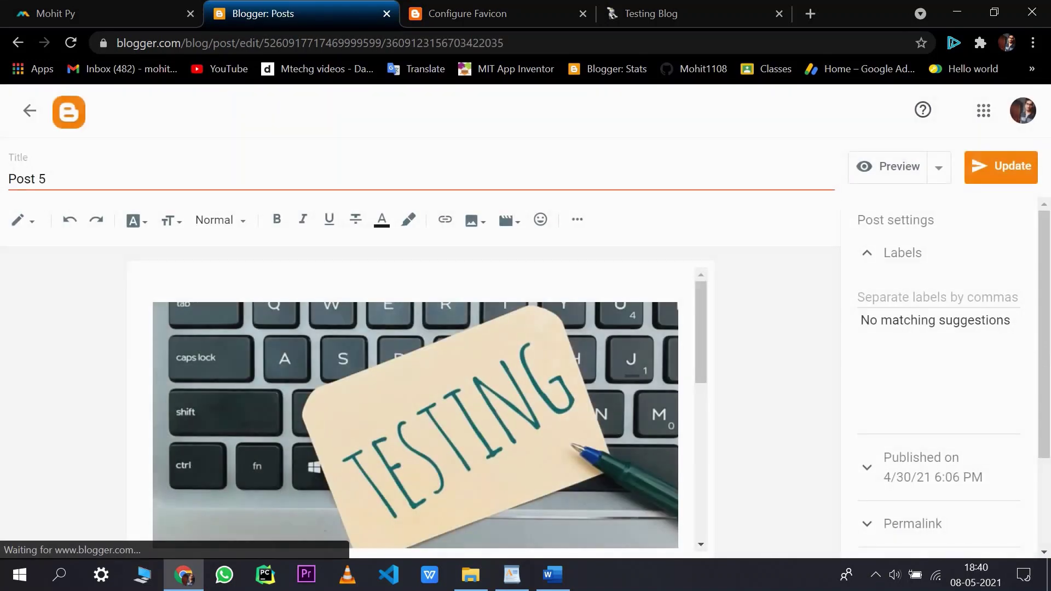
{"action": "scroll", "coordinate": [934, 460], "scroll_direction": "down", "scroll_amount": 3}
{"action": "left_click", "coordinate": [938, 488]}
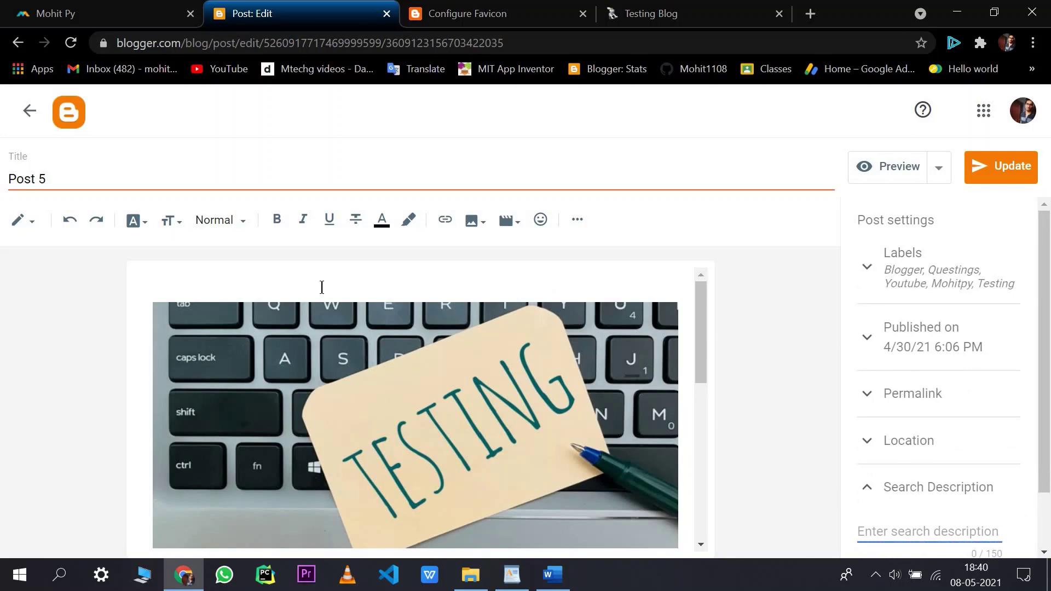
{"action": "scroll", "coordinate": [543, 379], "scroll_direction": "down", "scroll_amount": 5}
{"action": "scroll", "coordinate": [544, 379], "scroll_direction": "up", "scroll_amount": 2}
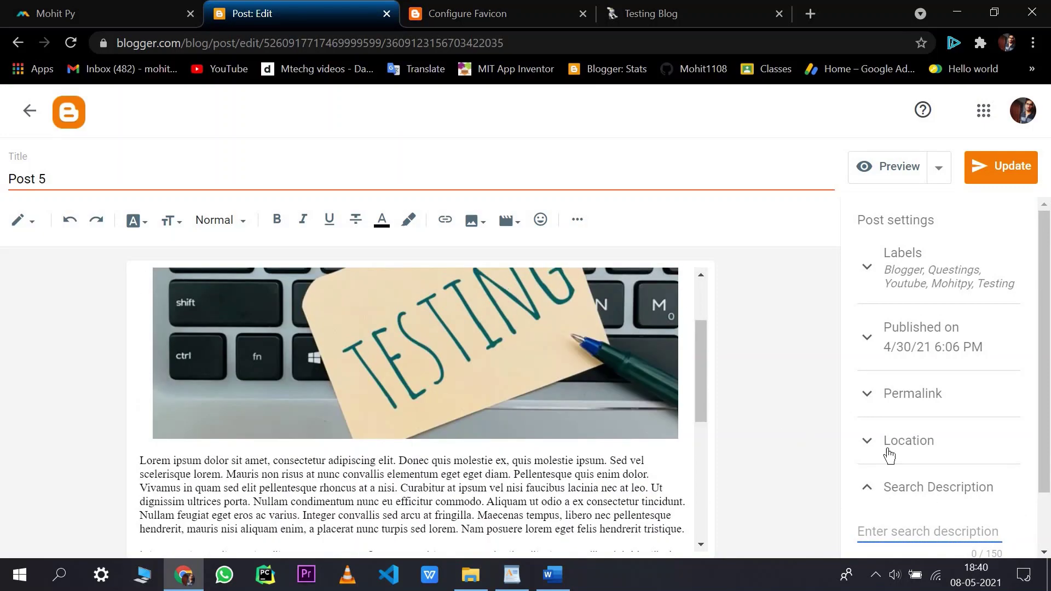
{"action": "scroll", "coordinate": [544, 379], "scroll_direction": "down", "scroll_amount": 2}
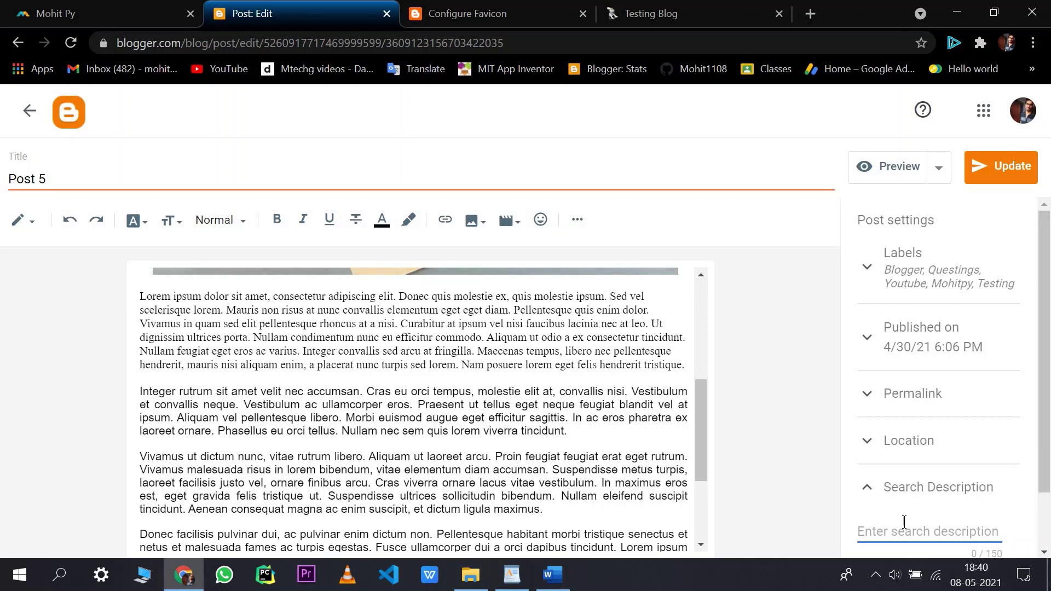
Leave the Post 5 editor and open the blog settings at the Errors and redirects section
{"action": "left_click", "coordinate": [31, 111]}
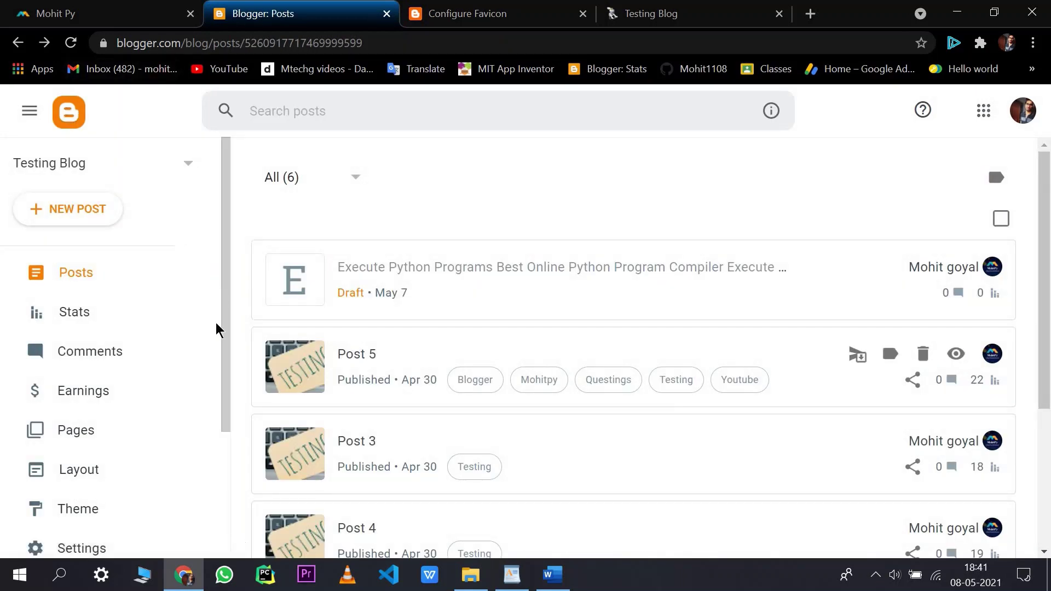
{"action": "scroll", "coordinate": [157, 420], "scroll_direction": "down", "scroll_amount": 3}
{"action": "left_click", "coordinate": [92, 374]}
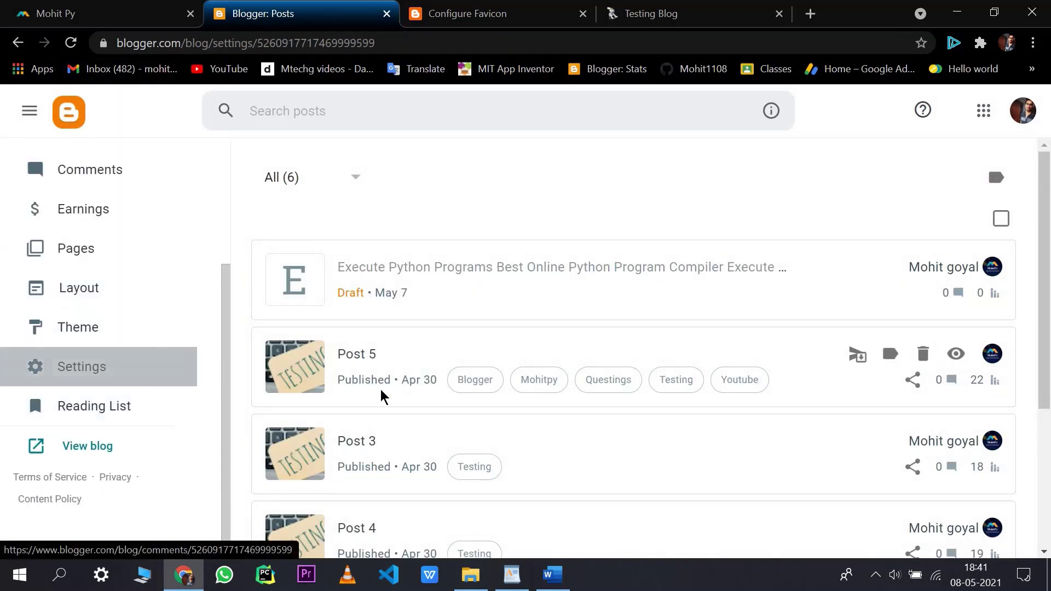
{"action": "scroll", "coordinate": [376, 393], "scroll_direction": "down", "scroll_amount": 8}
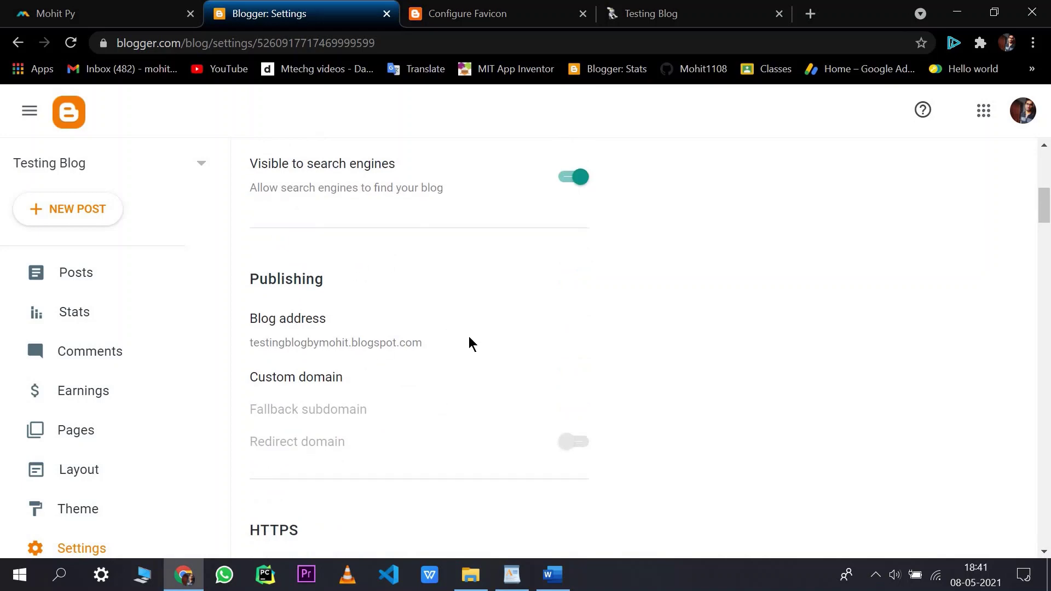
{"action": "scroll", "coordinate": [469, 336], "scroll_direction": "down", "scroll_amount": 10}
{"action": "scroll", "coordinate": [445, 361], "scroll_direction": "down", "scroll_amount": 15}
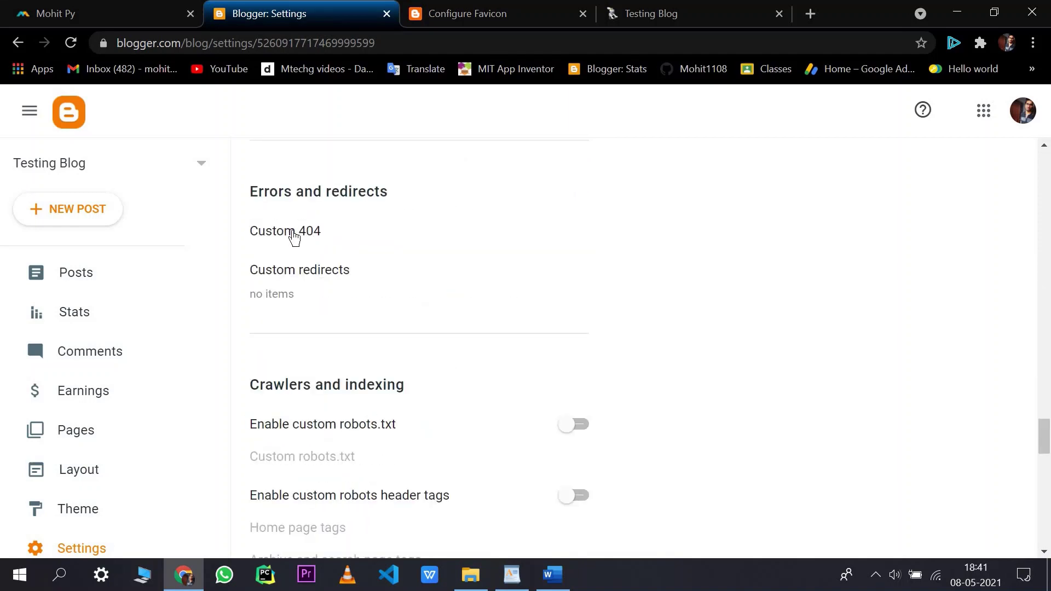
Open the nonexistent address testingblogbymohit.blogspot.com/jbfbd on the live blog to view its error page
{"action": "key", "text": "ctrl+Tab"}
{"action": "key", "text": "ctrl+Tab"}
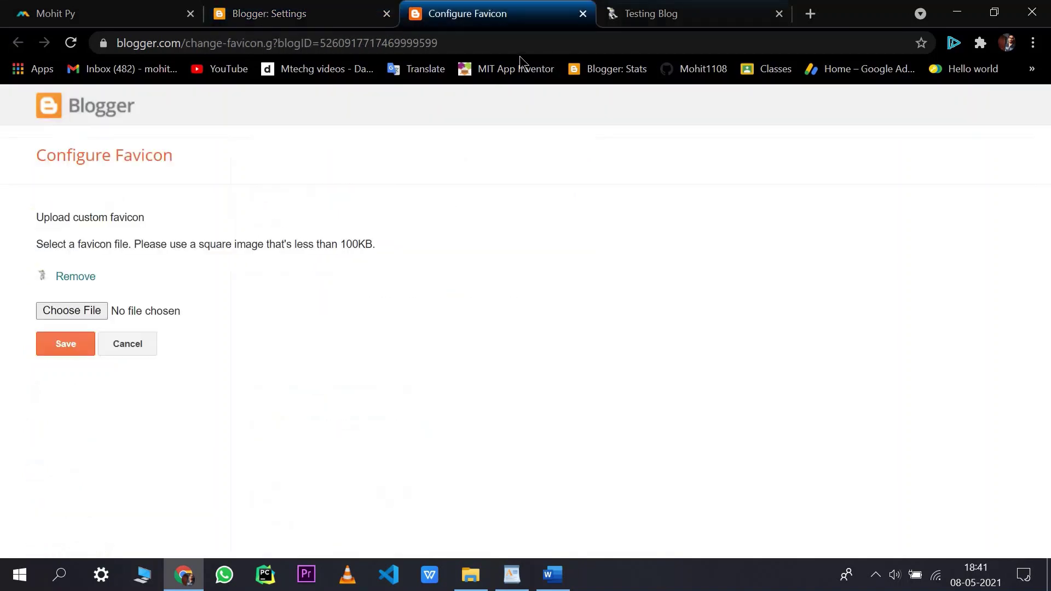
{"action": "left_click", "coordinate": [443, 42]}
{"action": "left_click", "coordinate": [442, 41]}
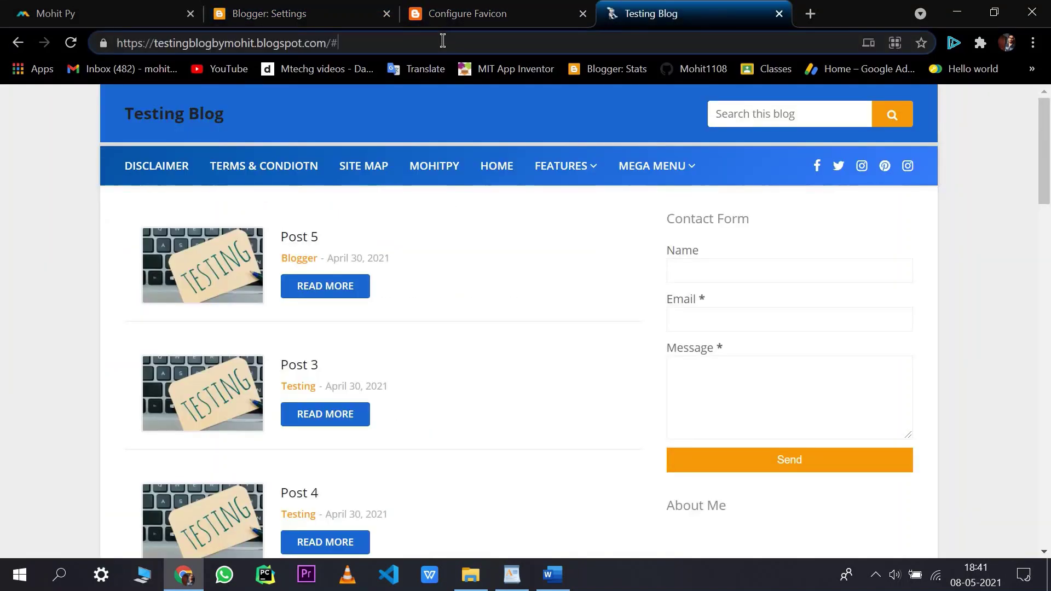
{"action": "key", "text": "BackSpace"}
{"action": "type", "text": "jbfbd"}
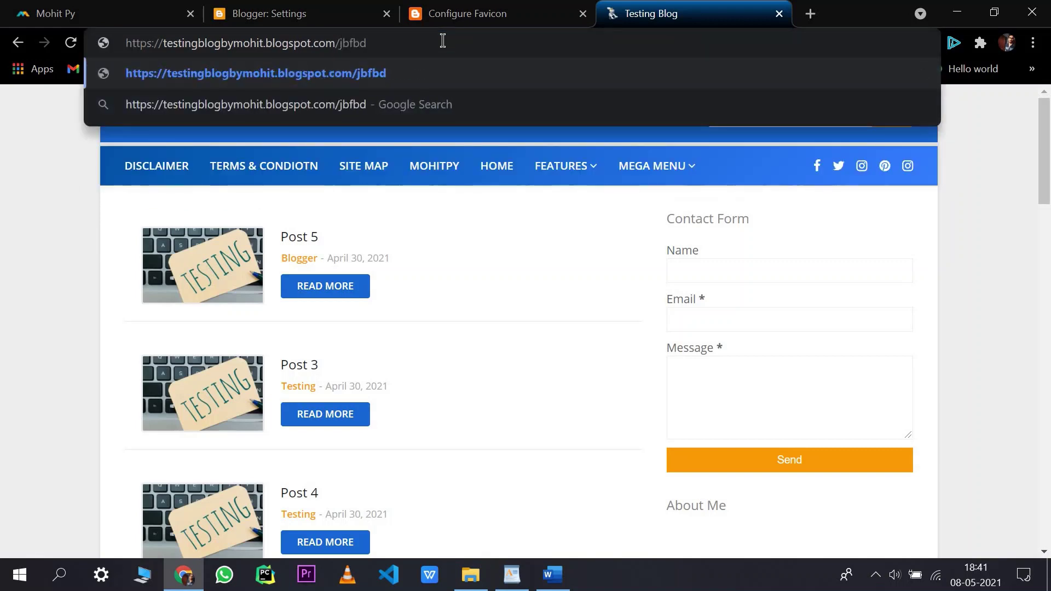
{"action": "key", "text": "Return"}
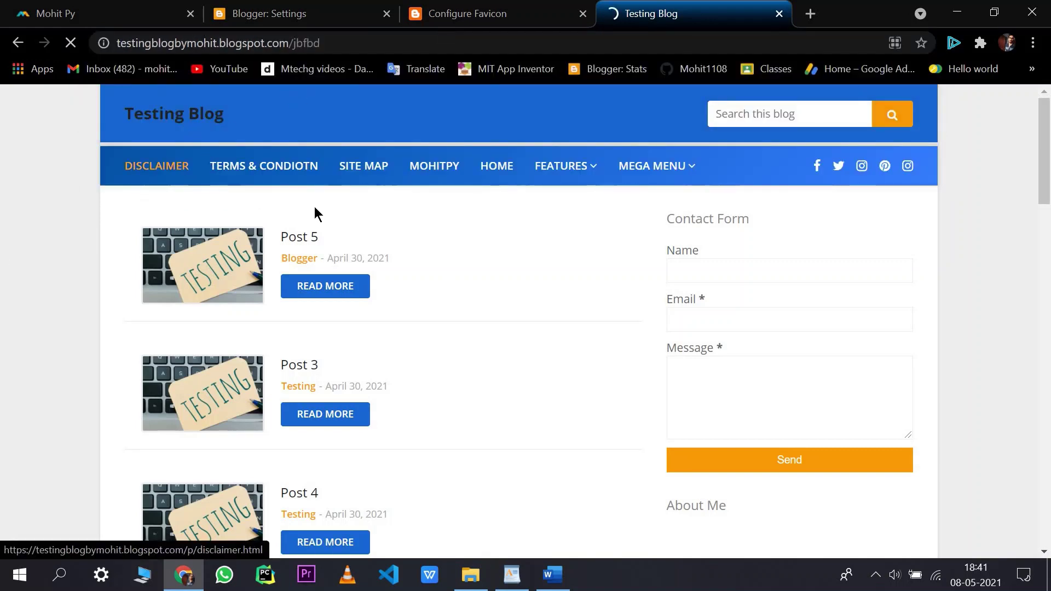
{"action": "scroll", "coordinate": [656, 435], "scroll_direction": "down", "scroll_amount": 3}
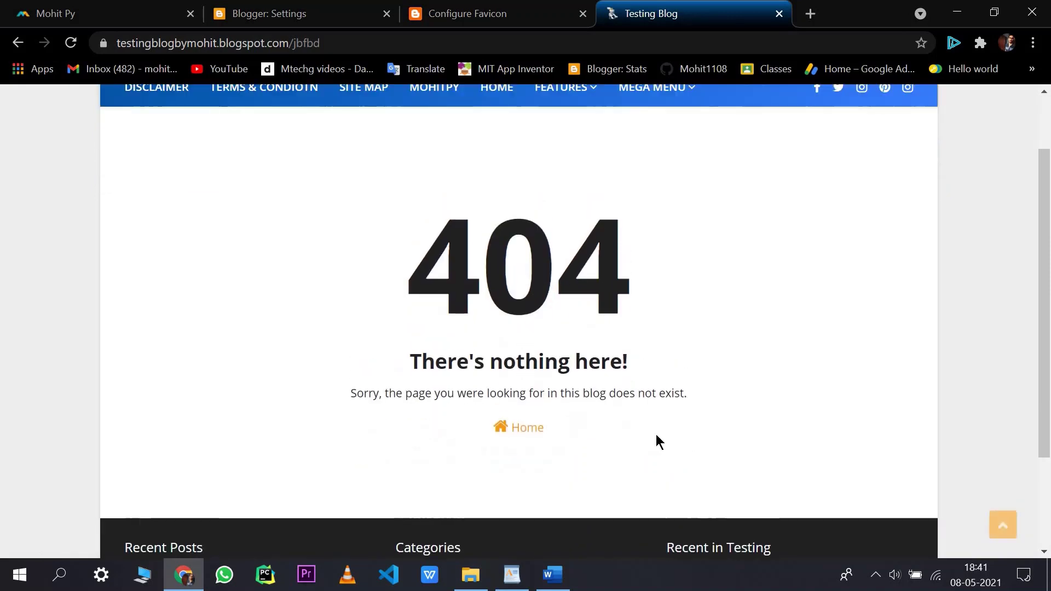
Inspect the Custom 404 message editor in the blog settings and cancel it without entering anything
{"action": "left_click", "coordinate": [512, 12]}
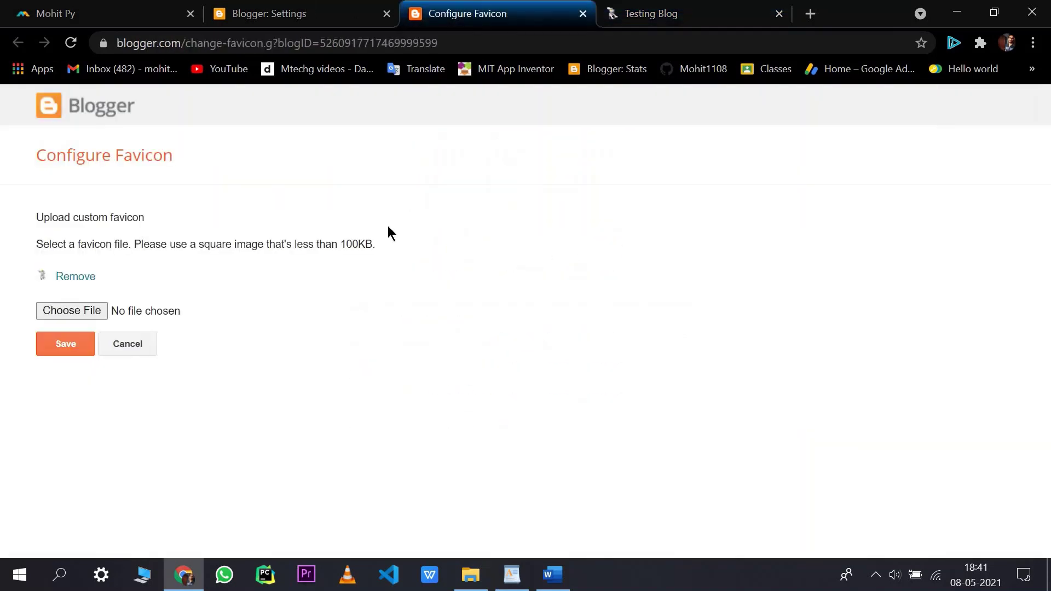
{"action": "key", "text": "ctrl+shift+Tab"}
{"action": "left_click", "coordinate": [376, 242]}
{"action": "left_click", "coordinate": [587, 395]}
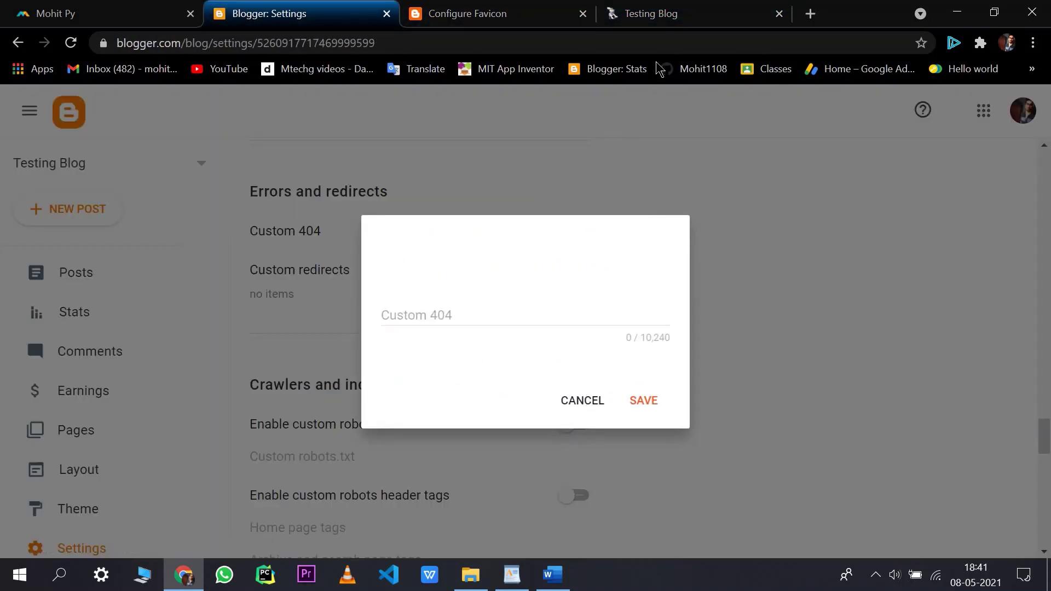
Examine the live blog's error page again, highlighting the jbfbd part of its address and the 404 text
{"action": "left_click", "coordinate": [648, 13]}
{"action": "scroll", "coordinate": [497, 251], "scroll_direction": "up", "scroll_amount": 5}
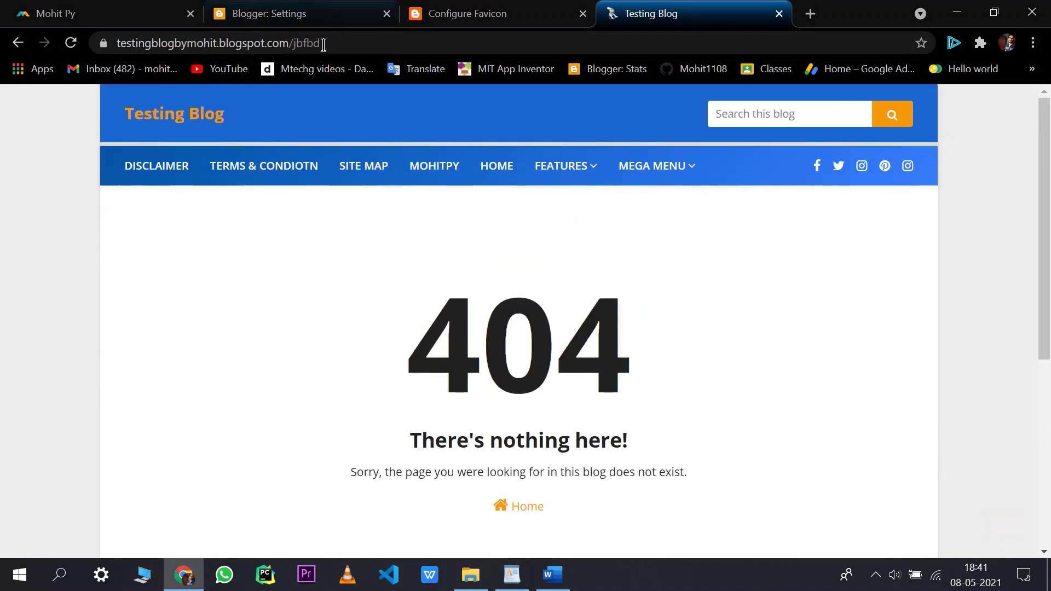
{"action": "left_click", "coordinate": [320, 43]}
{"action": "double_click", "coordinate": [345, 47]}
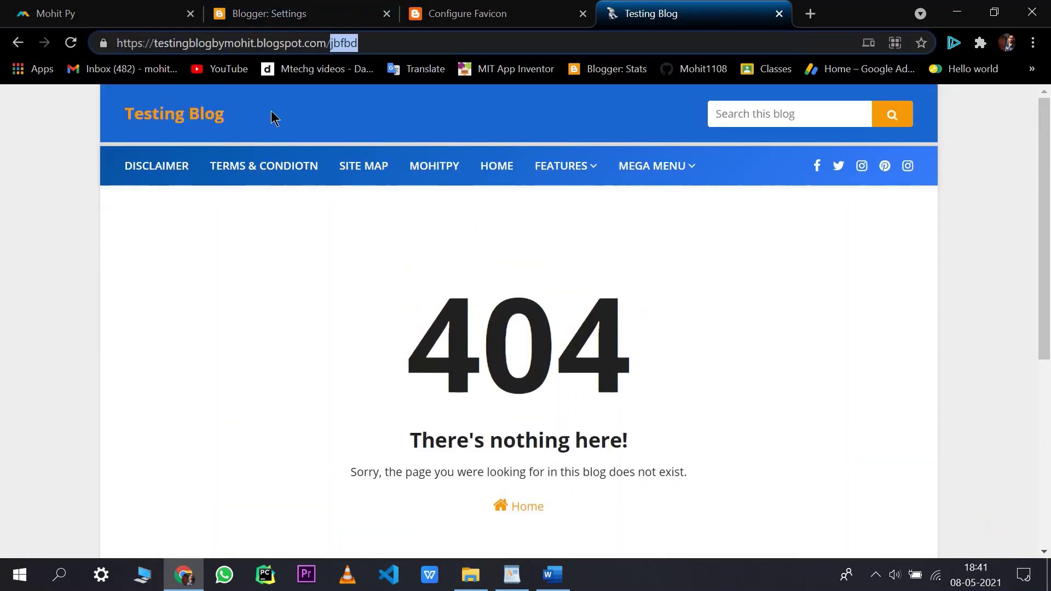
{"action": "left_click_drag", "start_coordinate": [408, 255], "coordinate": [608, 270]}
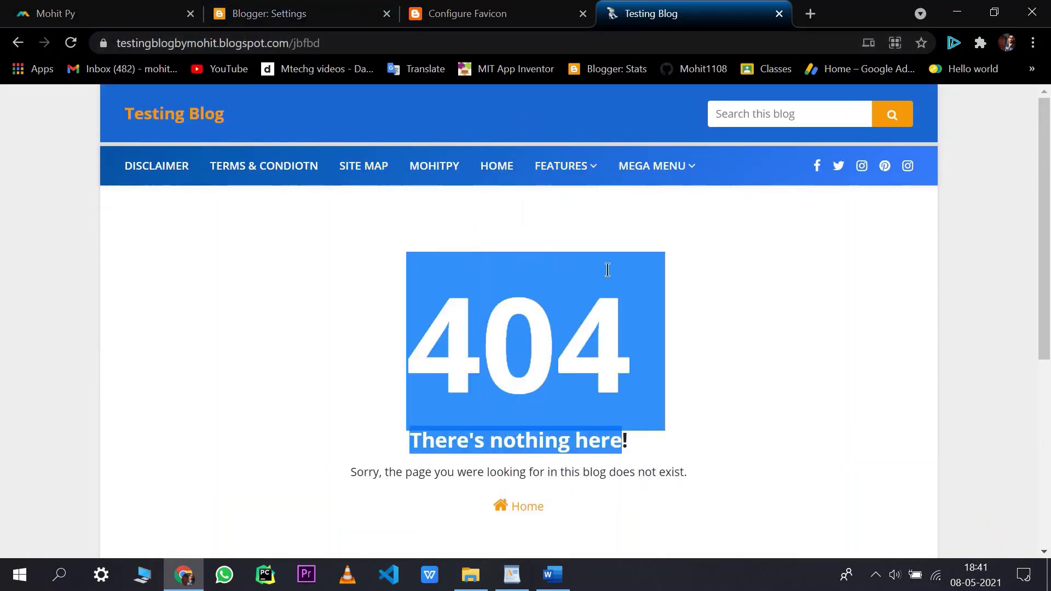
{"action": "left_click", "coordinate": [607, 270]}
Inspect the form for adding a custom redirect, checking the invalid path on the live blog, and cancel without saving
{"action": "key", "text": "ctrl+2"}
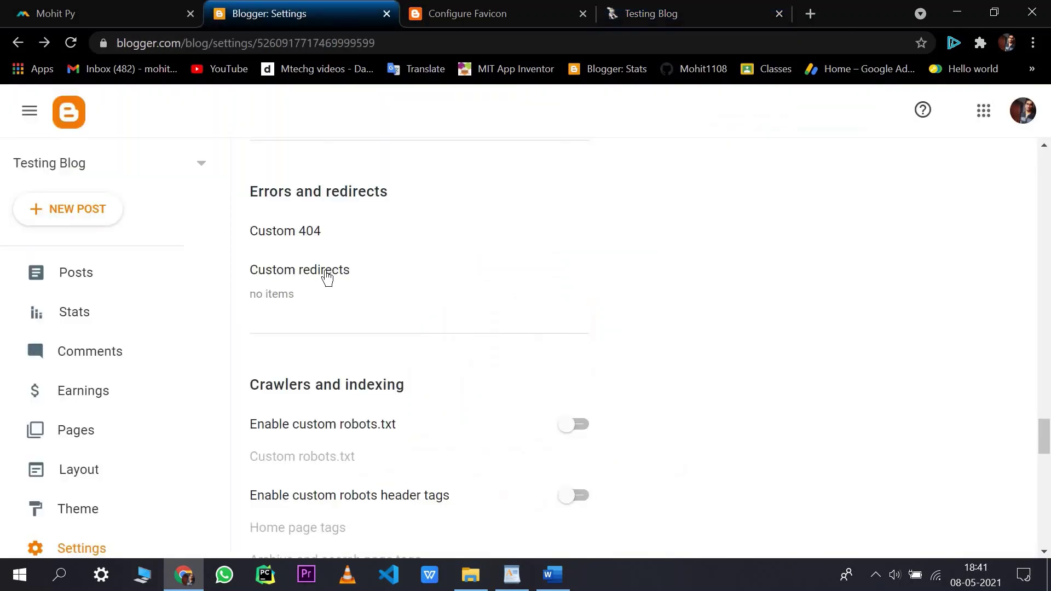
{"action": "left_click", "coordinate": [273, 297]}
{"action": "key", "text": "ctrl+4"}
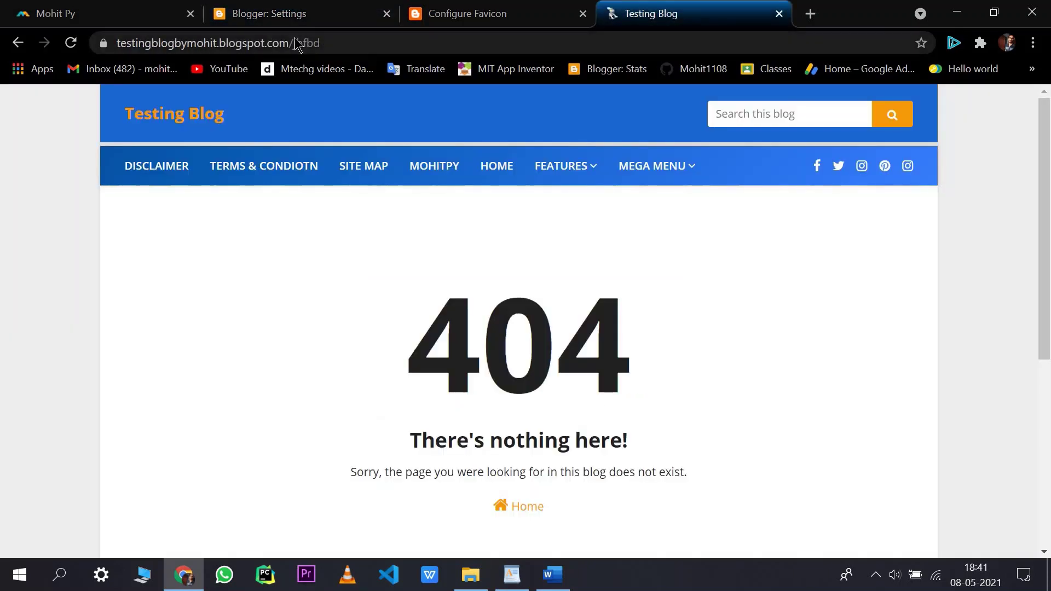
{"action": "left_click", "coordinate": [376, 43]}
{"action": "key", "text": "End"}
{"action": "key", "text": "ctrl+shift+Left"}
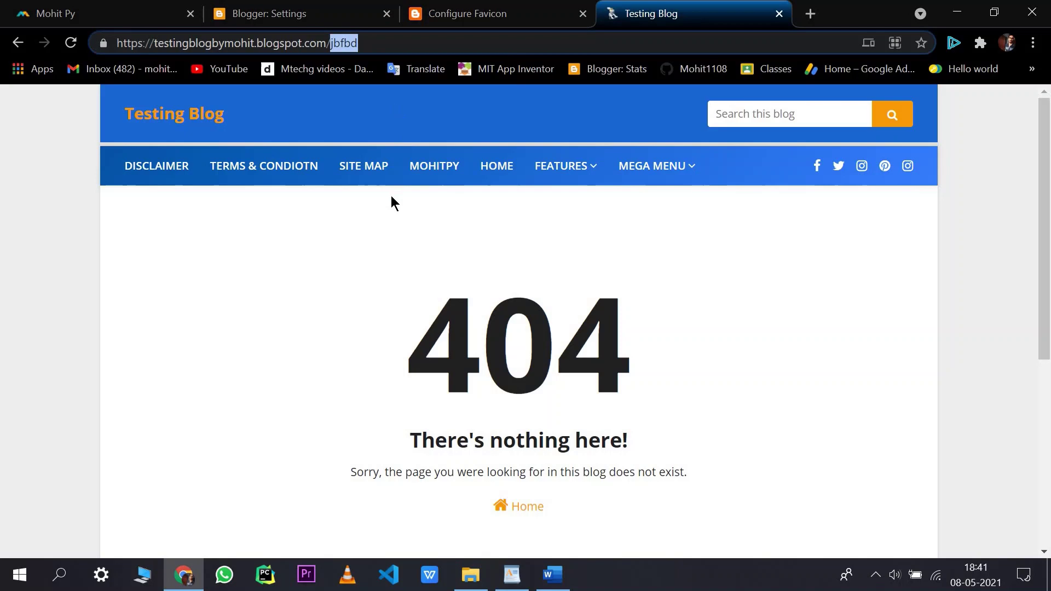
{"action": "left_click", "coordinate": [329, 26]}
{"action": "left_click", "coordinate": [528, 406]}
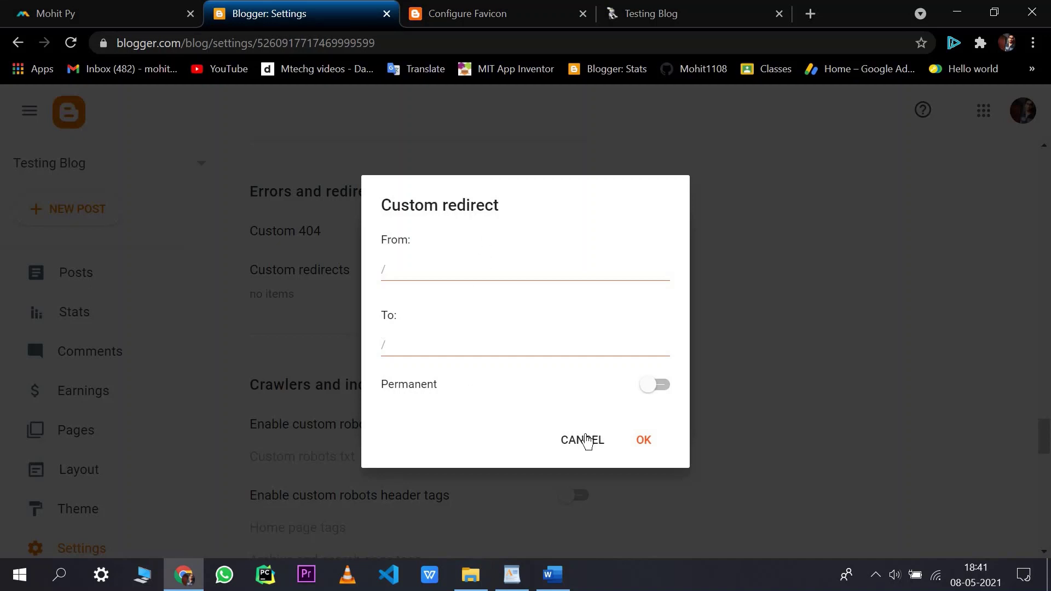
{"action": "left_click", "coordinate": [609, 434]}
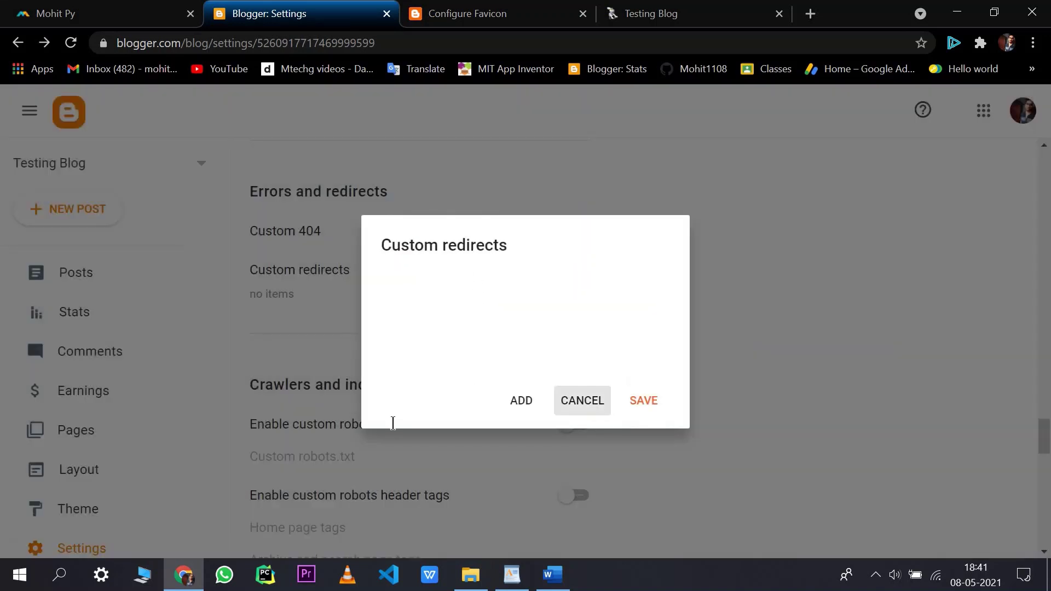
{"action": "key", "text": "Escape"}
Review the Crawlers and indexing and Monetization settings, and inspect the custom ads.txt editor without saving anything
{"action": "scroll", "coordinate": [741, 282], "scroll_direction": "down", "scroll_amount": 2}
{"action": "scroll", "coordinate": [422, 307], "scroll_direction": "down", "scroll_amount": 1}
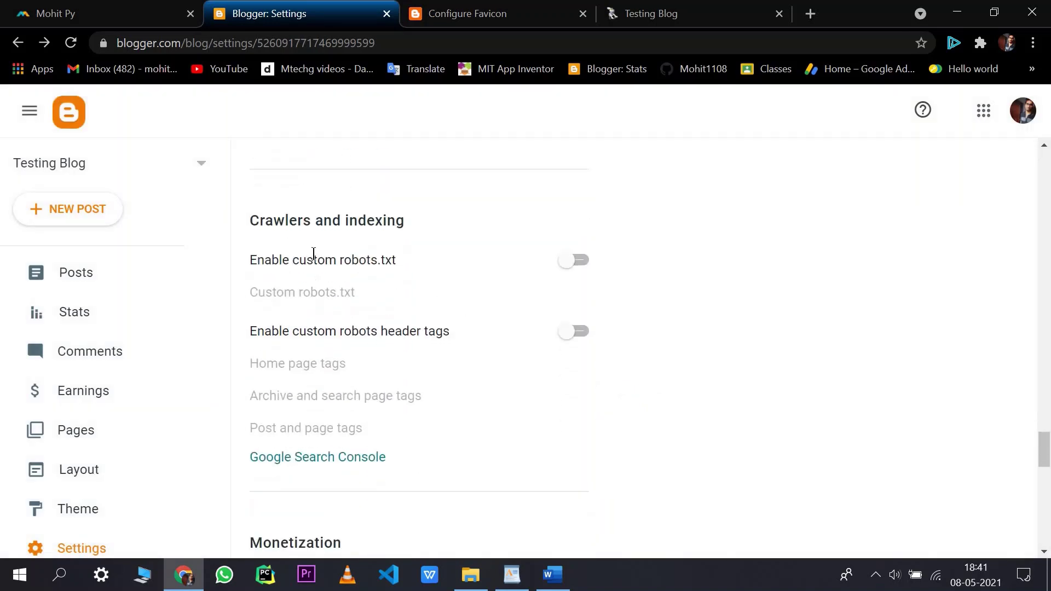
{"action": "scroll", "coordinate": [302, 241], "scroll_direction": "down", "scroll_amount": 6}
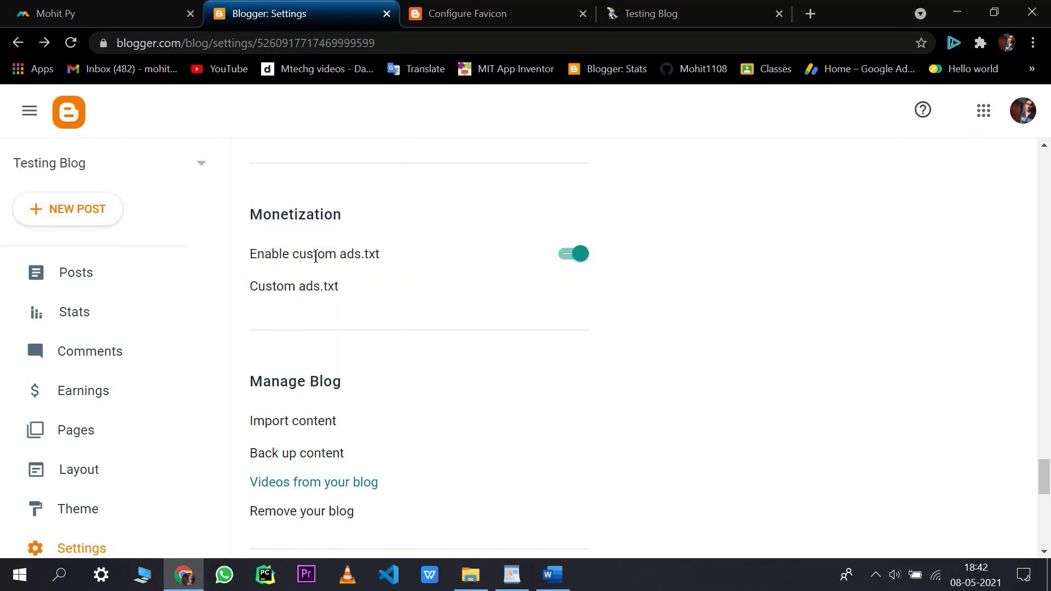
{"action": "triple_click", "coordinate": [337, 264]}
{"action": "double_click", "coordinate": [334, 263]}
{"action": "triple_click", "coordinate": [333, 265]}
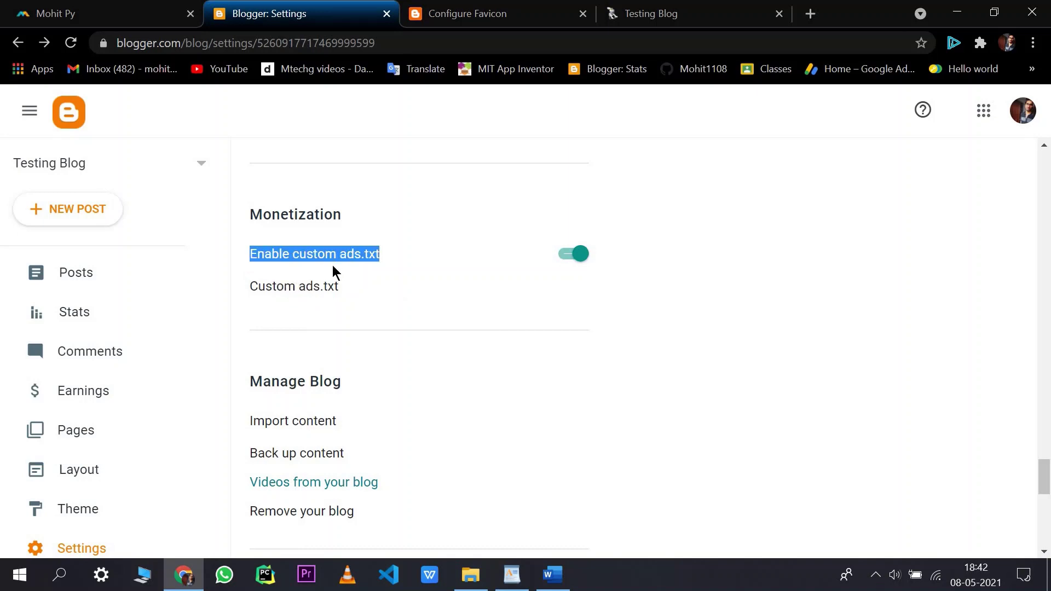
{"action": "scroll", "coordinate": [334, 274], "scroll_direction": "down", "scroll_amount": 2}
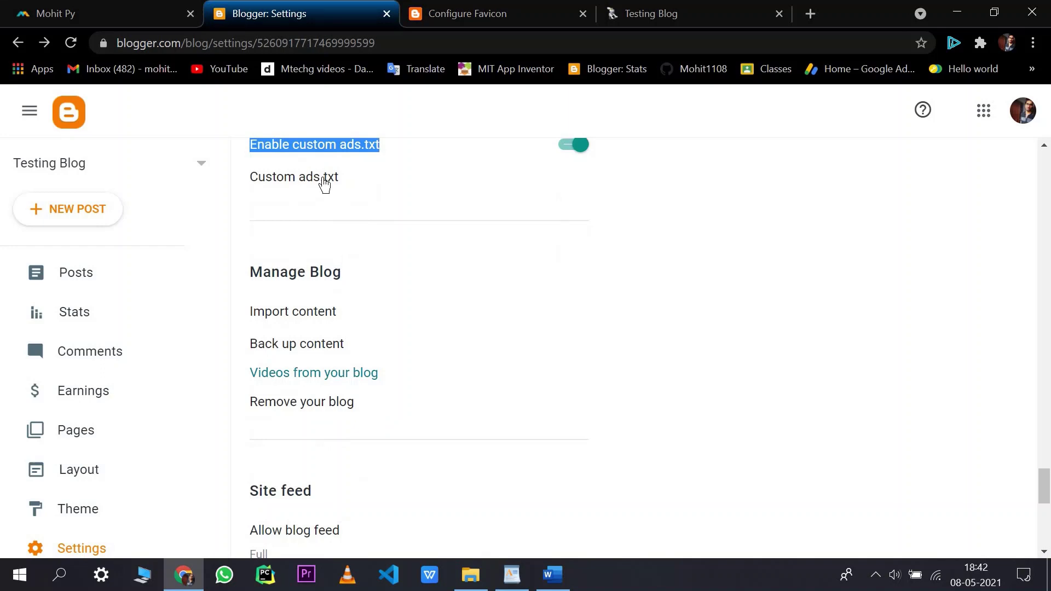
{"action": "left_click", "coordinate": [330, 189]}
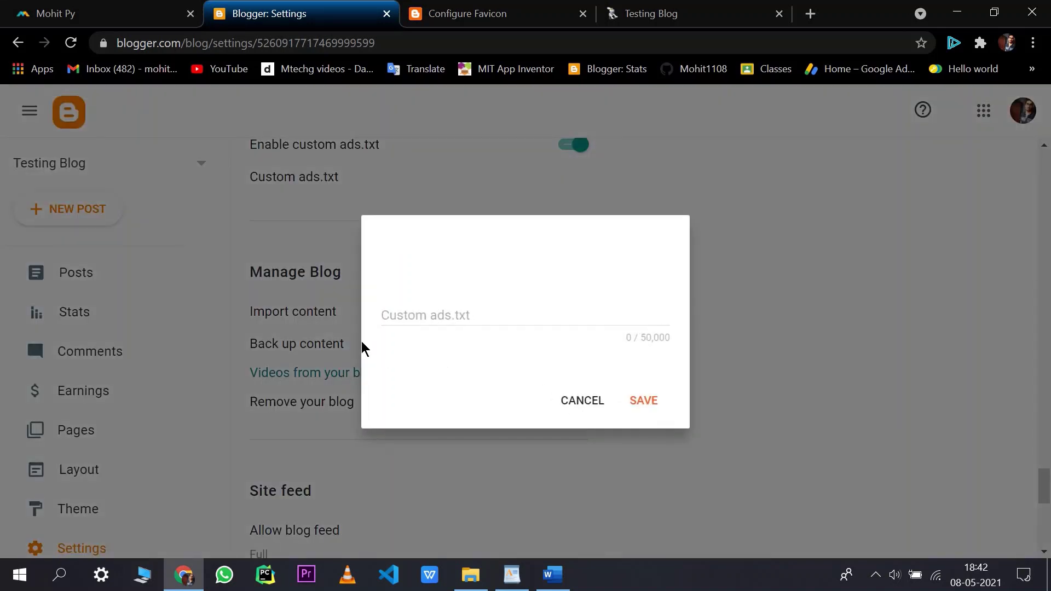
{"action": "left_click", "coordinate": [345, 336]}
Inspect the Back up content and Import content dialogs under Manage Blog, closing both without downloading or importing
{"action": "scroll", "coordinate": [310, 258], "scroll_direction": "down", "scroll_amount": 1}
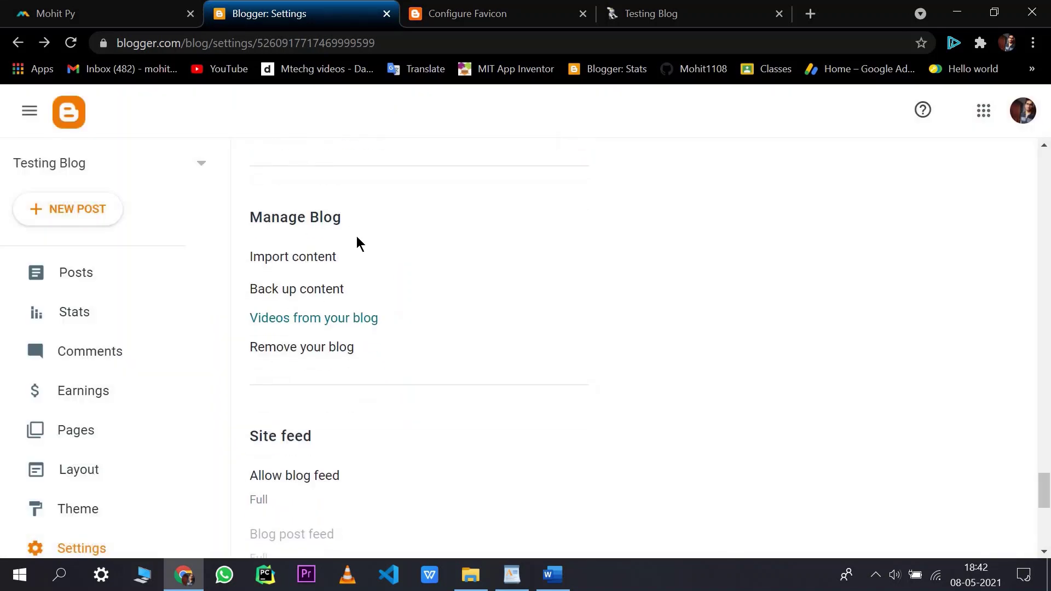
{"action": "double_click", "coordinate": [295, 214]}
{"action": "left_click_drag", "start_coordinate": [338, 222], "coordinate": [341, 219]}
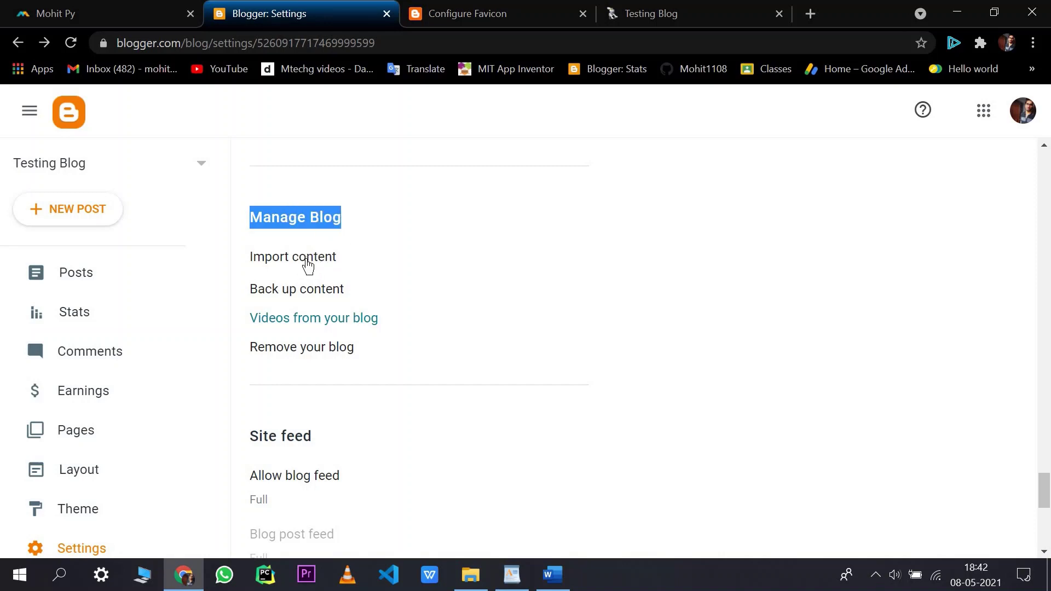
{"action": "left_click", "coordinate": [323, 289]}
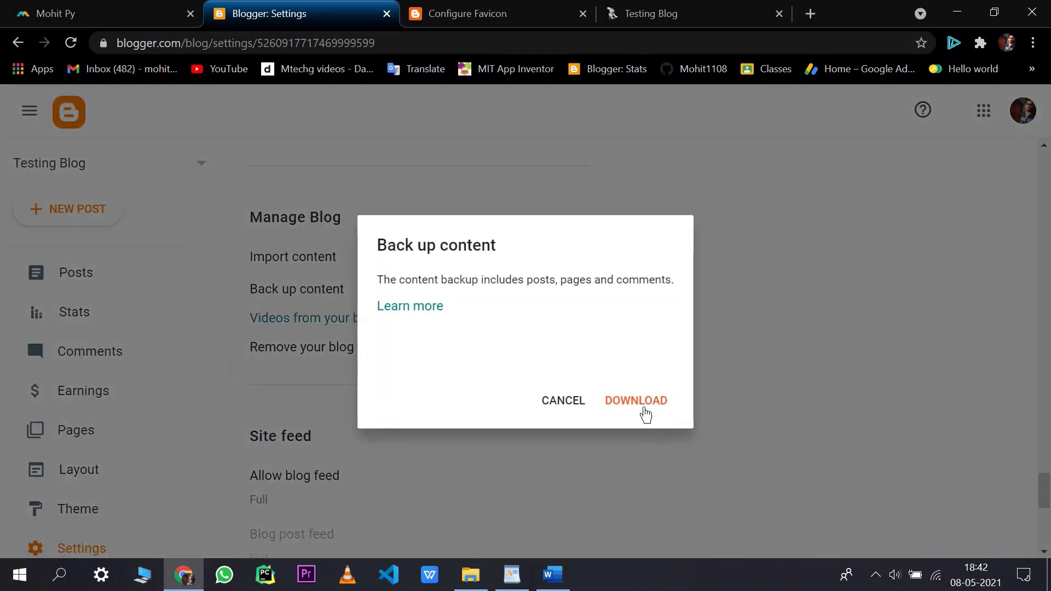
{"action": "key", "text": "Escape"}
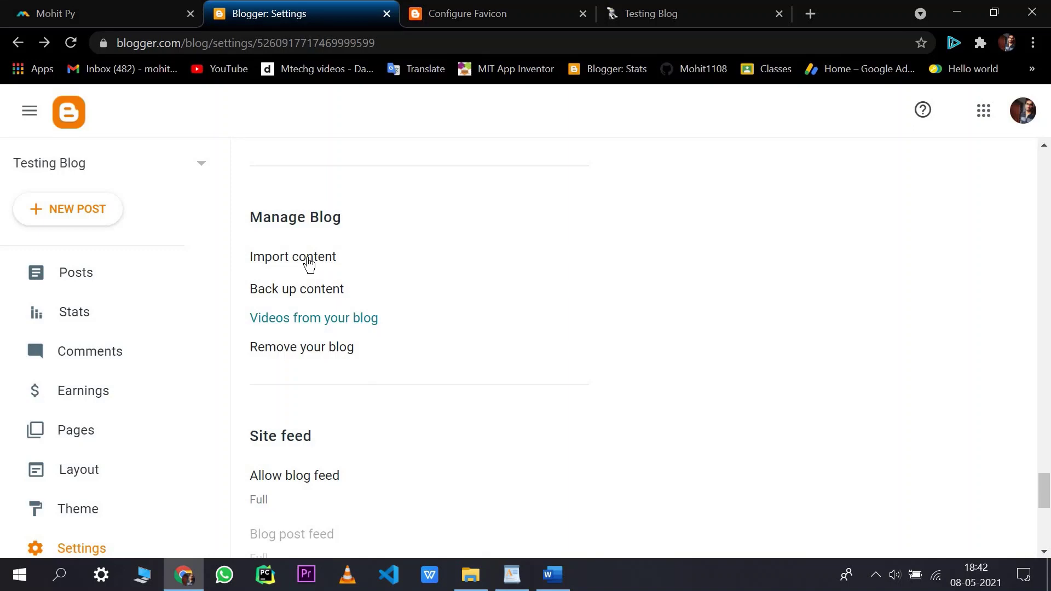
{"action": "left_click", "coordinate": [367, 272]}
{"action": "left_click", "coordinate": [690, 413]}
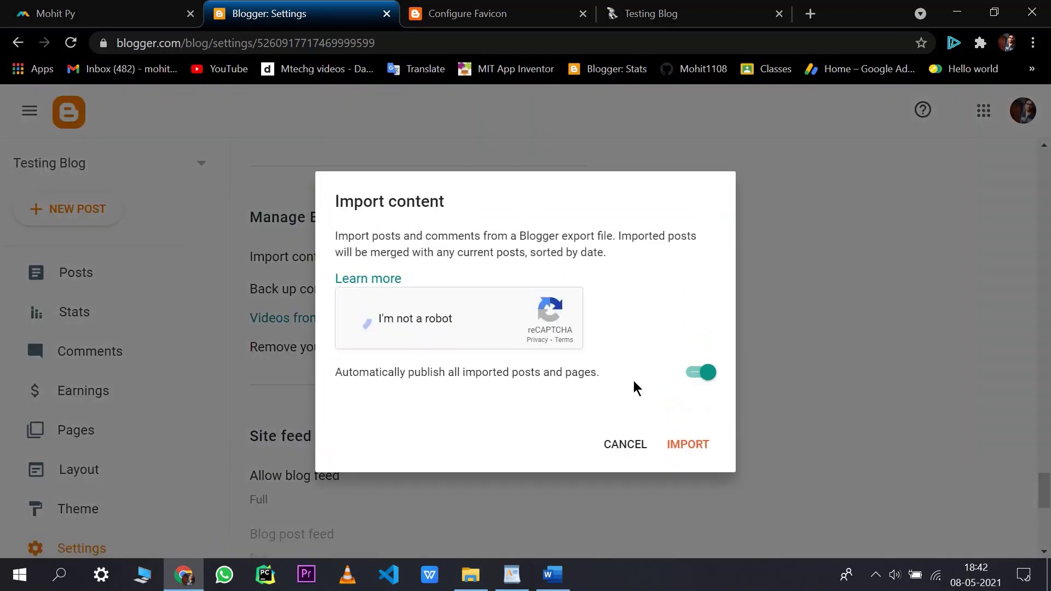
{"action": "left_click", "coordinate": [627, 446]}
Review the remaining Manage Blog, Site feed and General settings, and open the user profile to look through its fields
{"action": "scroll", "coordinate": [459, 291], "scroll_direction": "down", "scroll_amount": 1}
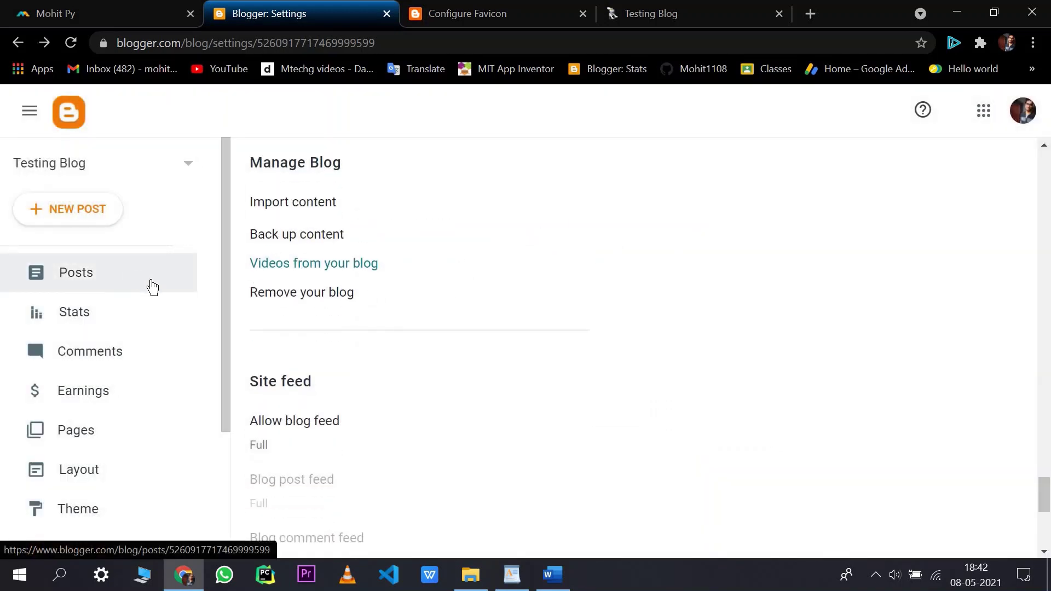
{"action": "scroll", "coordinate": [355, 313], "scroll_direction": "down", "scroll_amount": 1}
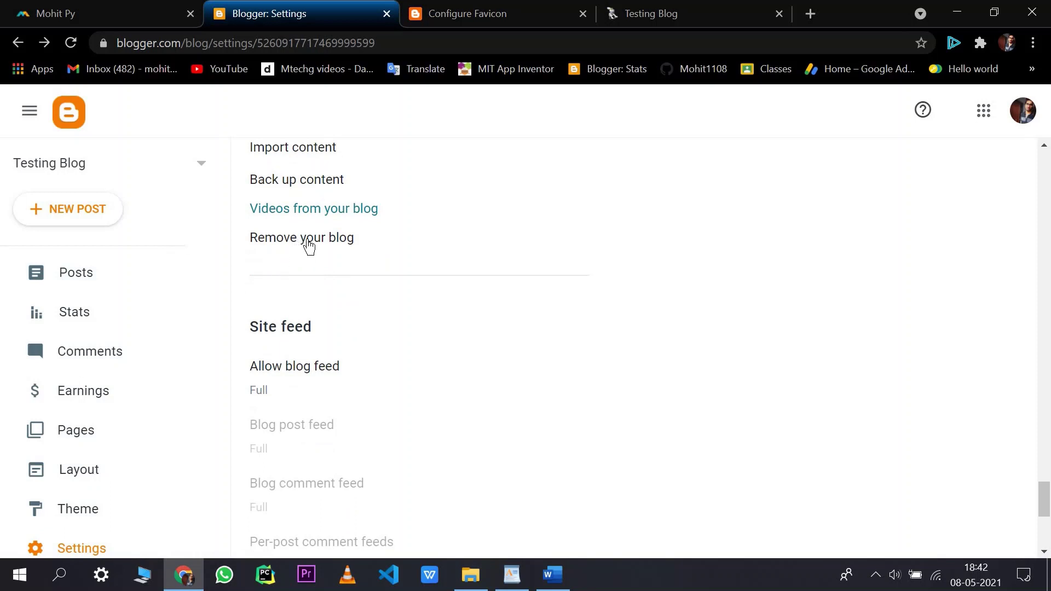
{"action": "scroll", "coordinate": [384, 311], "scroll_direction": "down", "scroll_amount": 6}
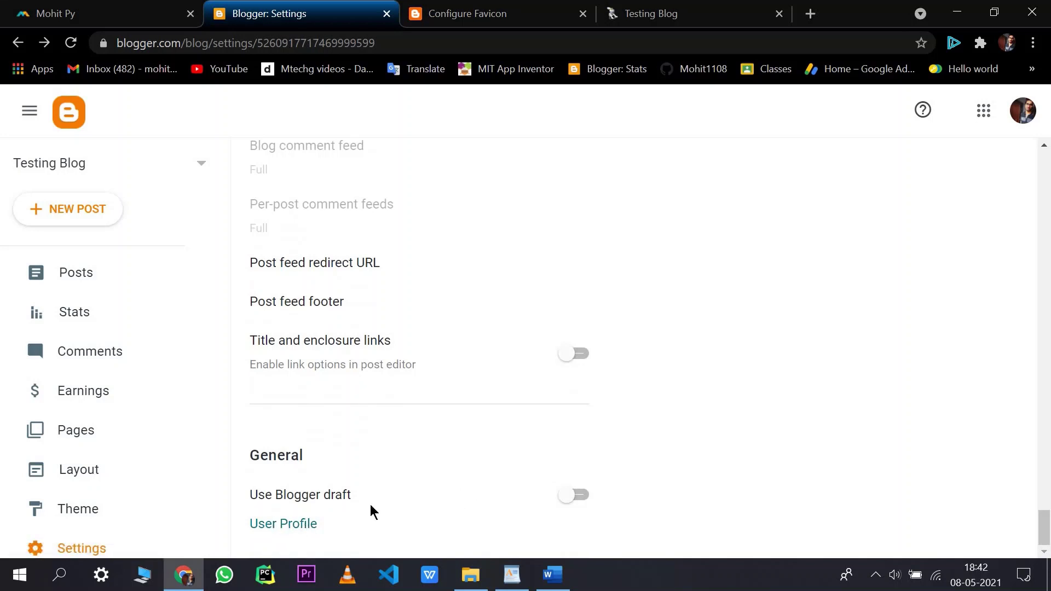
{"action": "left_click", "coordinate": [286, 526]}
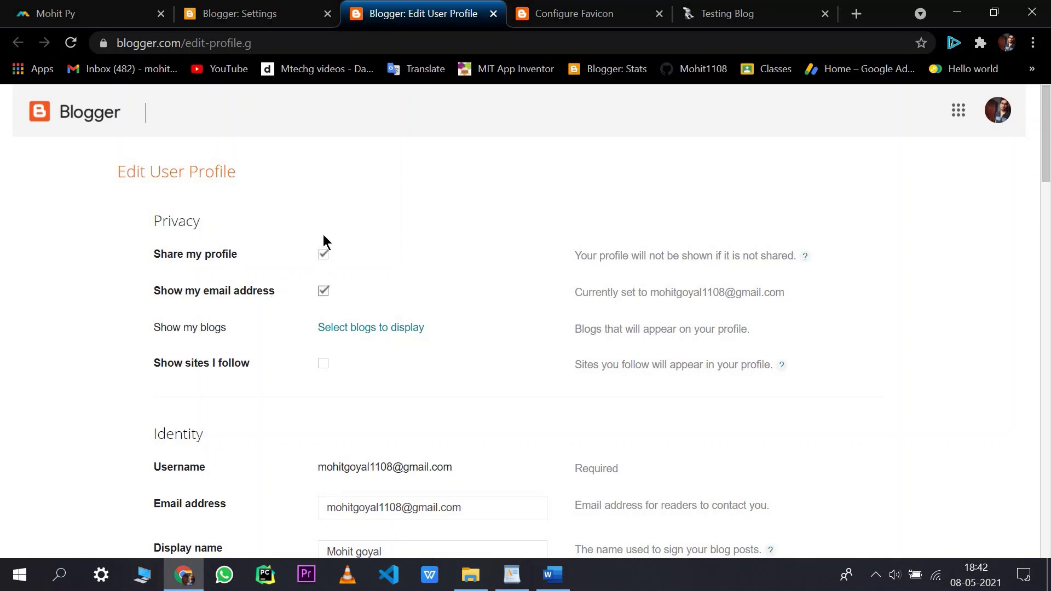
{"action": "scroll", "coordinate": [324, 235], "scroll_direction": "down", "scroll_amount": 4}
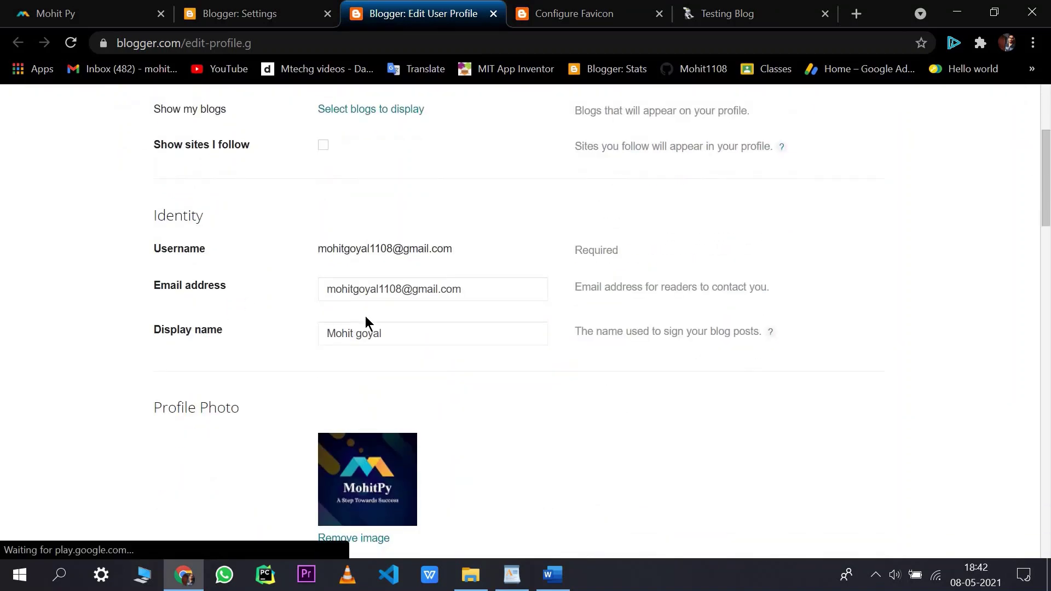
{"action": "scroll", "coordinate": [356, 285], "scroll_direction": "down", "scroll_amount": 2}
{"action": "scroll", "coordinate": [242, 270], "scroll_direction": "down", "scroll_amount": 8}
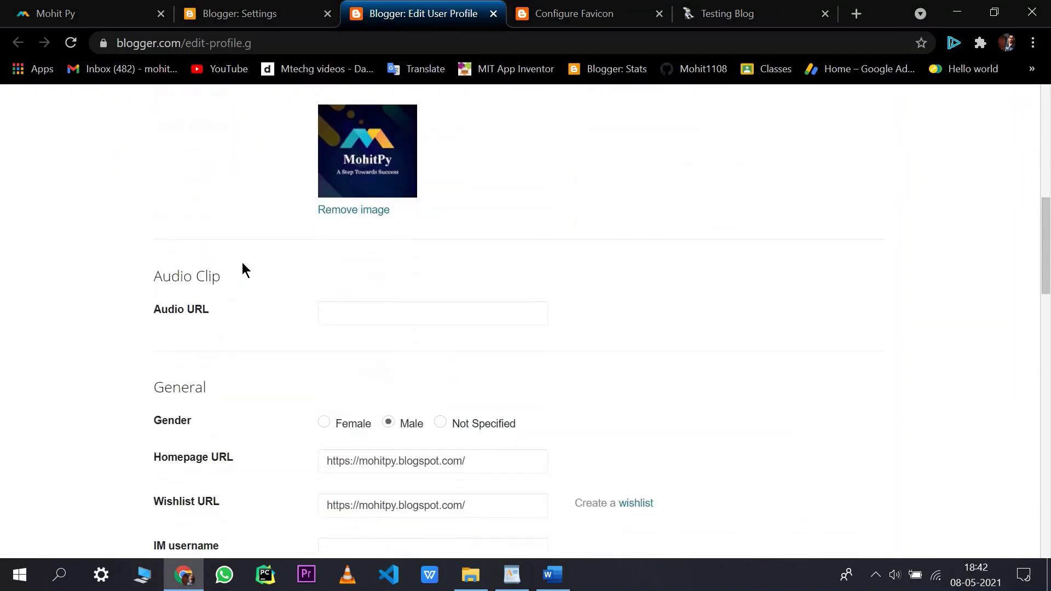
Look through the remaining user profile fields, from the audio clip and location down to the random question
{"action": "scroll", "coordinate": [319, 321], "scroll_direction": "up", "scroll_amount": 5}
{"action": "scroll", "coordinate": [356, 295], "scroll_direction": "down", "scroll_amount": 4}
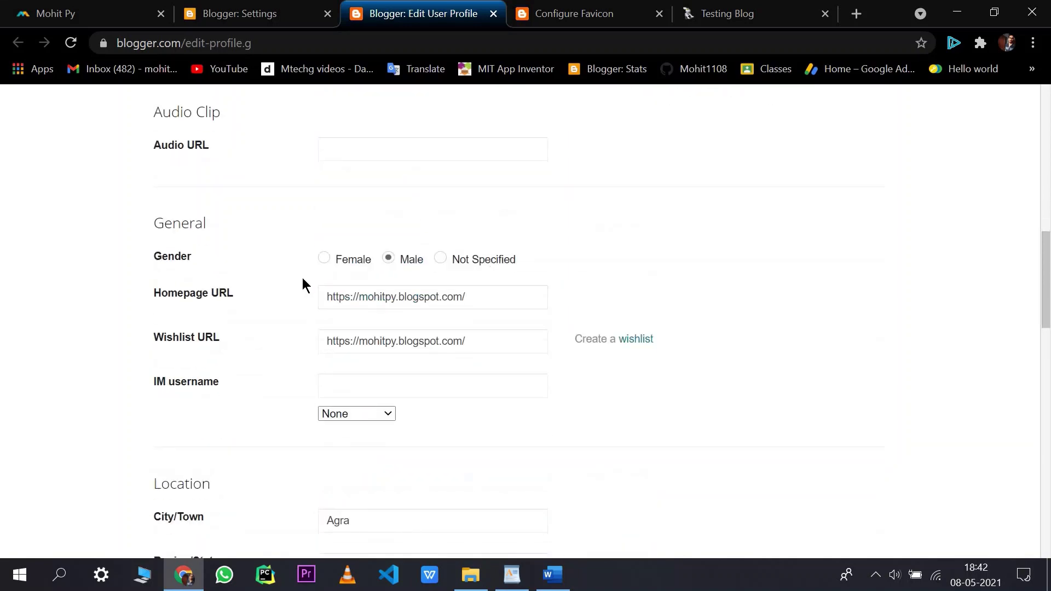
{"action": "scroll", "coordinate": [249, 228], "scroll_direction": "down", "scroll_amount": 3}
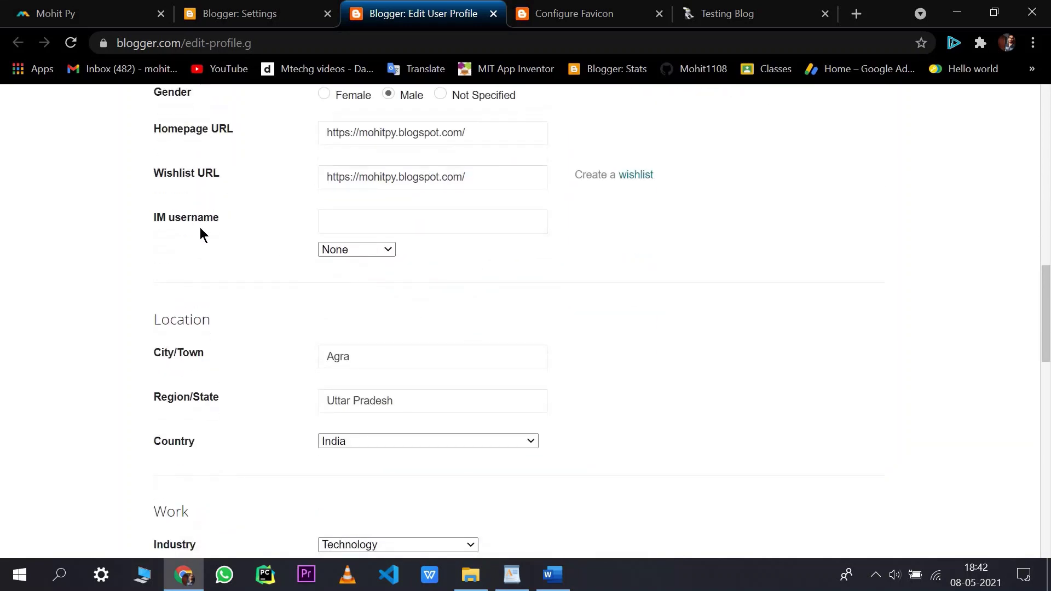
{"action": "scroll", "coordinate": [199, 228], "scroll_direction": "down", "scroll_amount": 12}
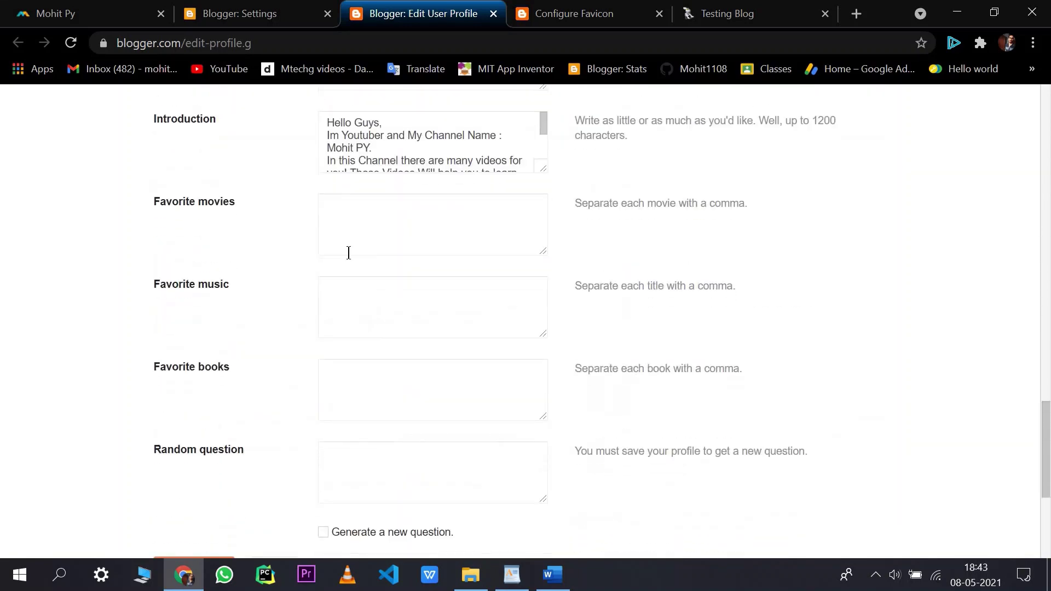
{"action": "scroll", "coordinate": [268, 167], "scroll_direction": "down", "scroll_amount": 5}
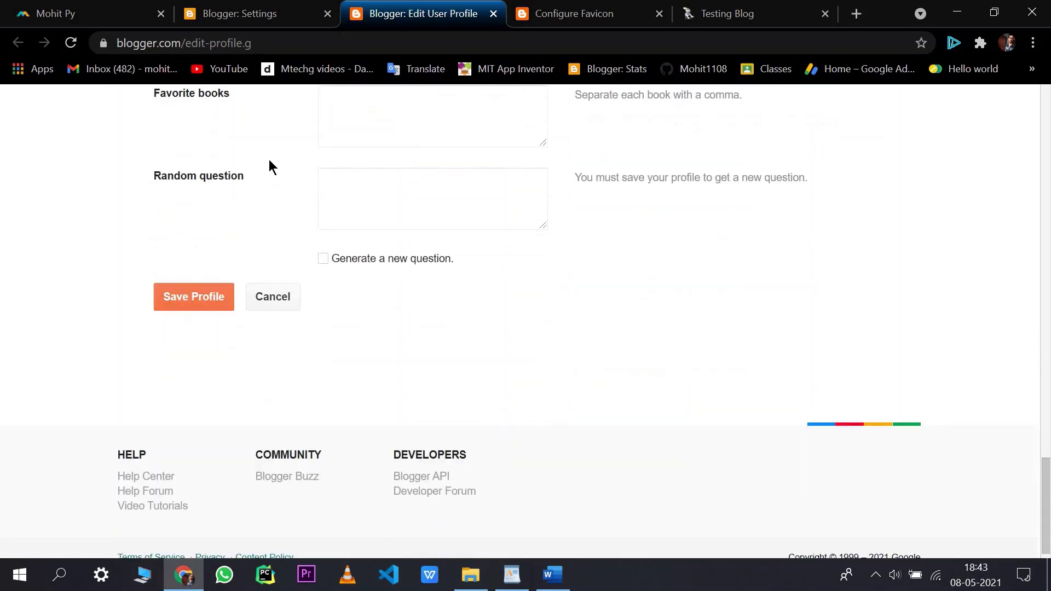
Return to the Testing Blog settings and open Google Search Console from the Crawlers and indexing section
{"action": "left_click", "coordinate": [265, 3]}
{"action": "scroll", "coordinate": [368, 324], "scroll_direction": "up", "scroll_amount": 1}
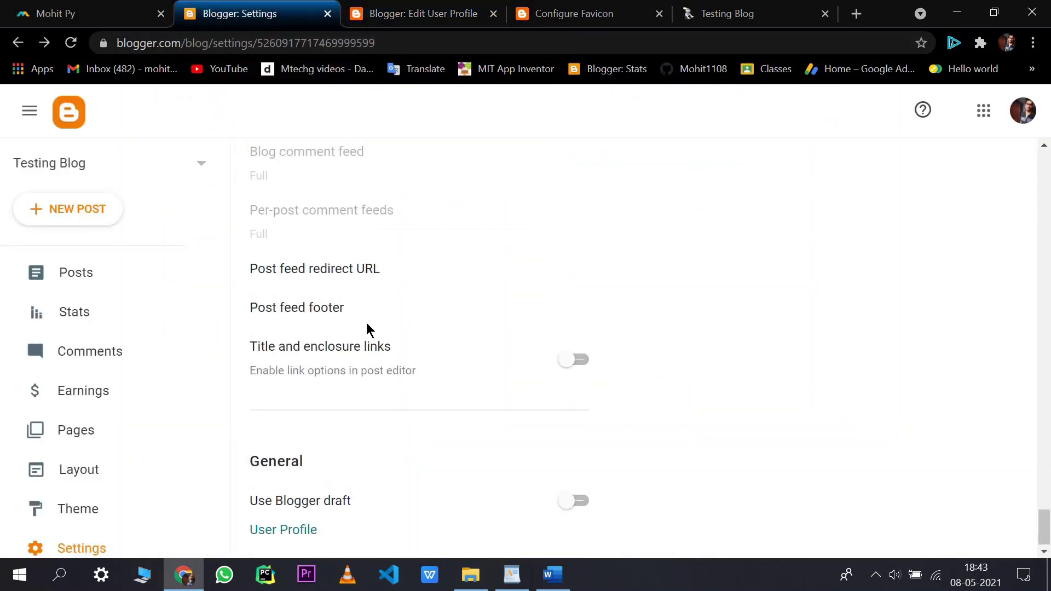
{"action": "scroll", "coordinate": [461, 330], "scroll_direction": "up", "scroll_amount": 14}
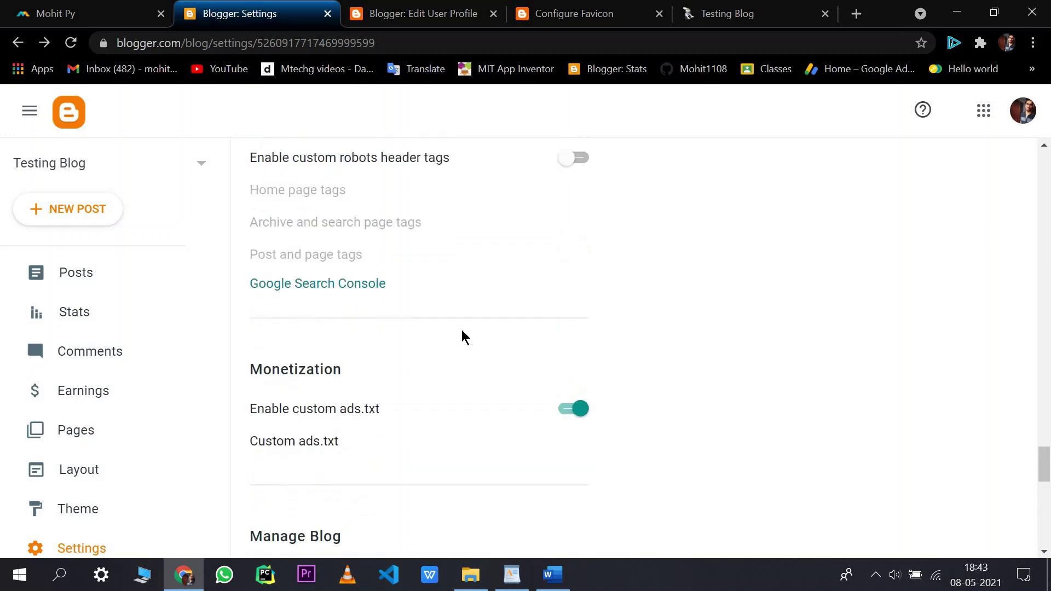
{"action": "scroll", "coordinate": [462, 330], "scroll_direction": "up", "scroll_amount": 2}
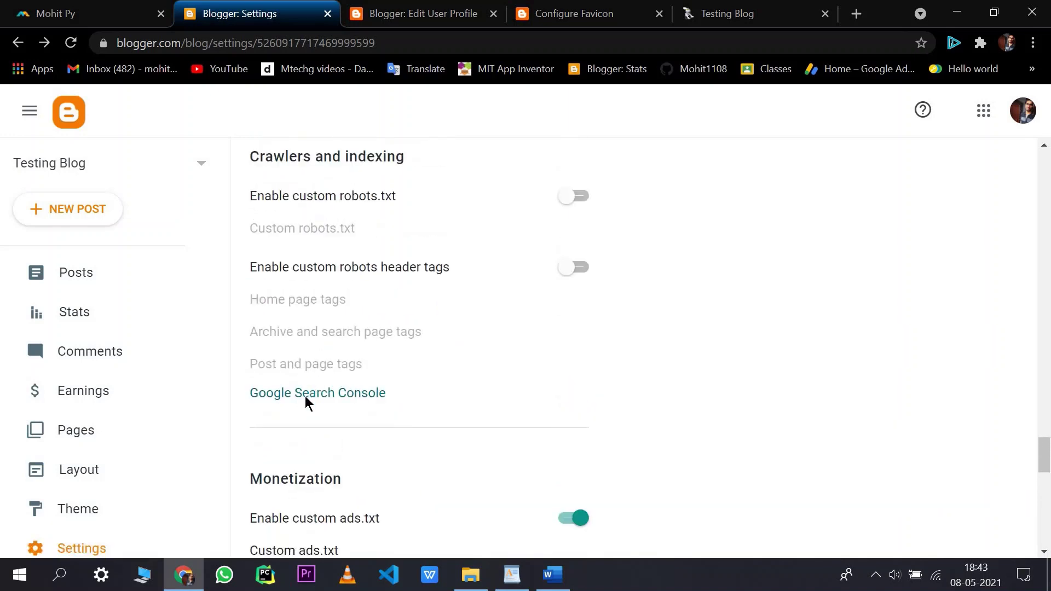
{"action": "left_click", "coordinate": [307, 394]}
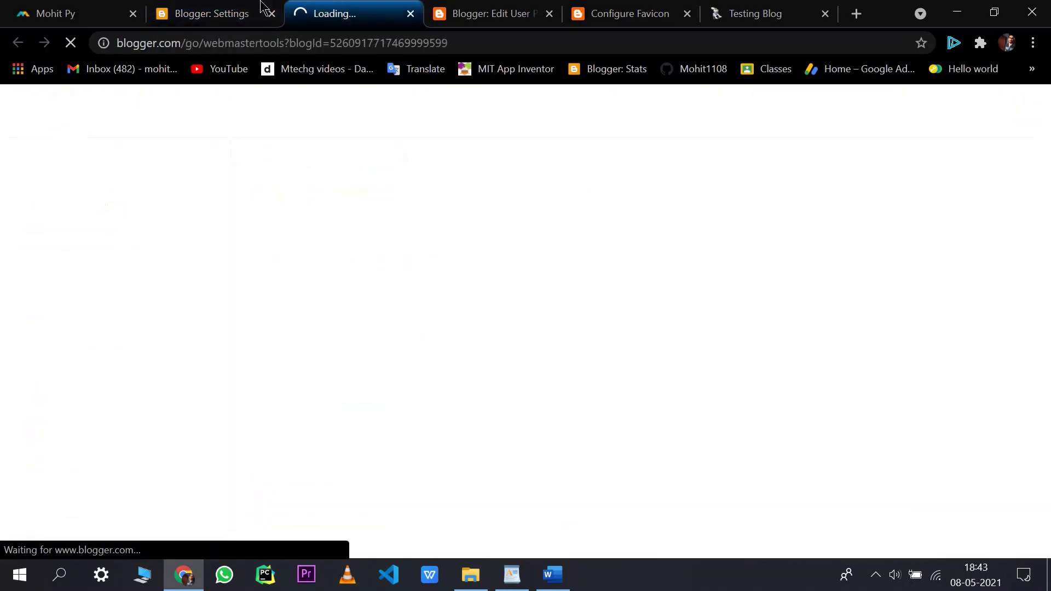
{"action": "left_click", "coordinate": [249, 11]}
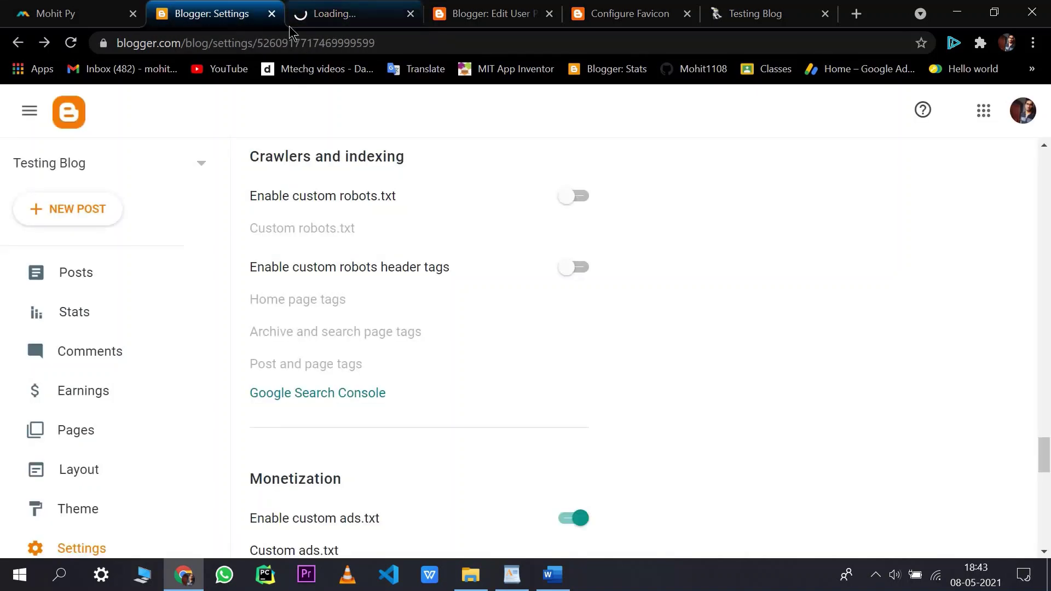
{"action": "left_click", "coordinate": [306, 11]}
{"action": "left_click", "coordinate": [219, 11]}
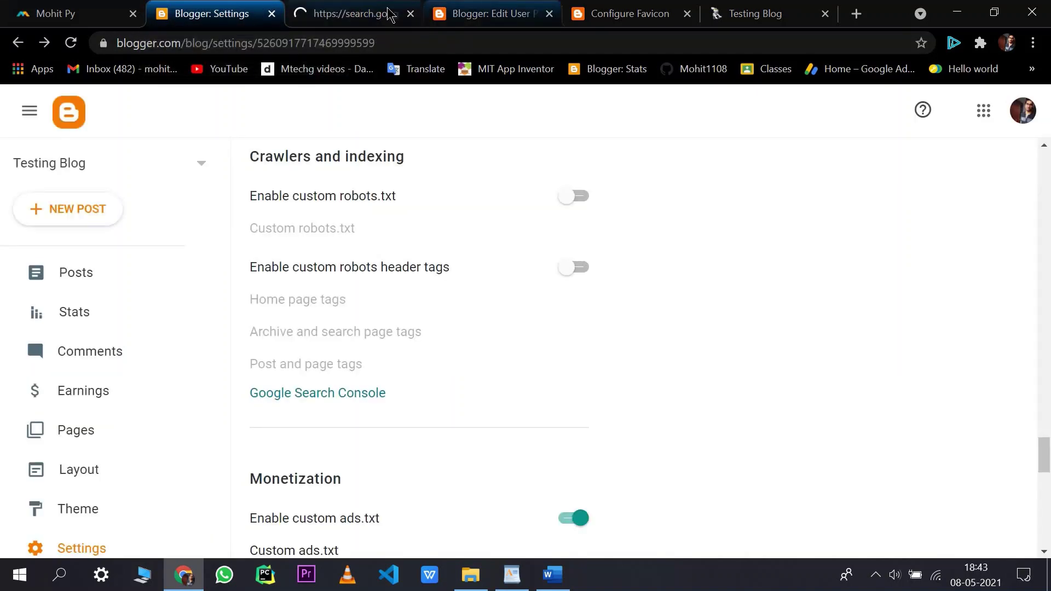
{"action": "left_click", "coordinate": [329, 11]}
{"action": "left_click", "coordinate": [251, 10]}
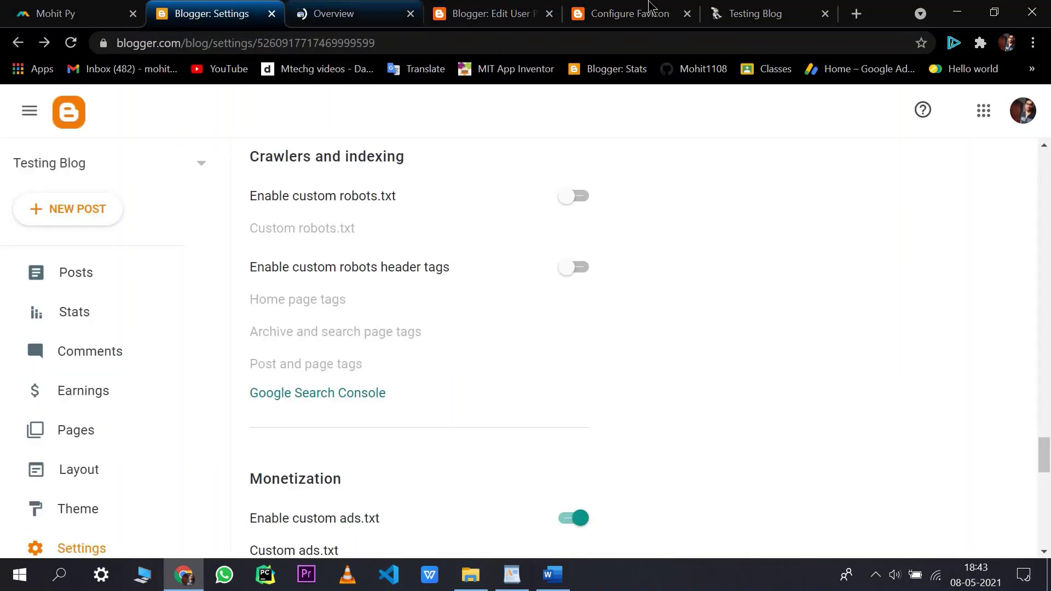
{"action": "left_click", "coordinate": [307, 12]}
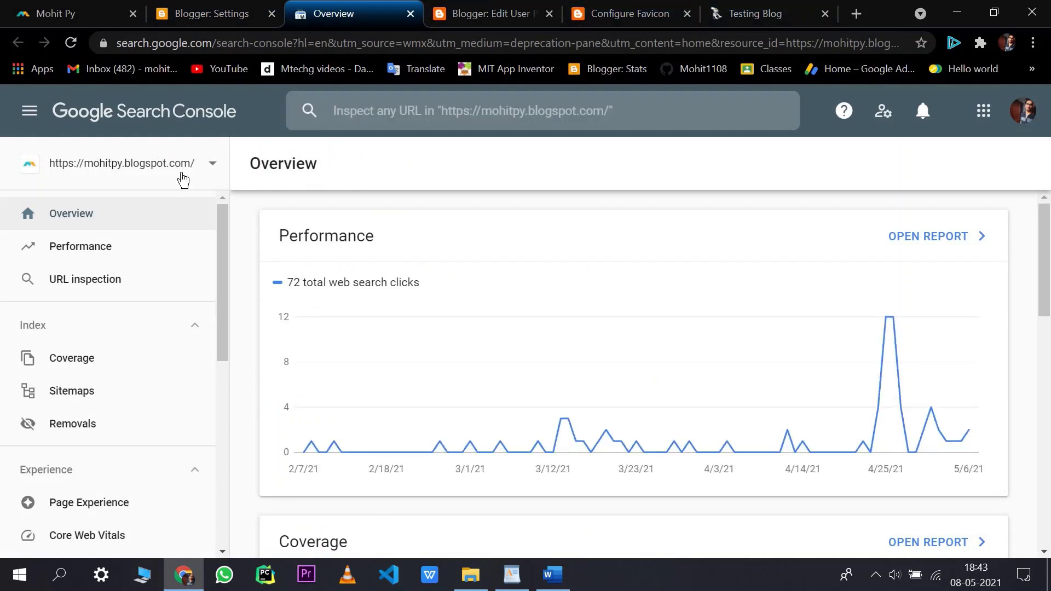
Start adding a new Search Console property and copy the home address of the live Testing Blog
{"action": "left_click", "coordinate": [120, 163]}
{"action": "left_click", "coordinate": [110, 351]}
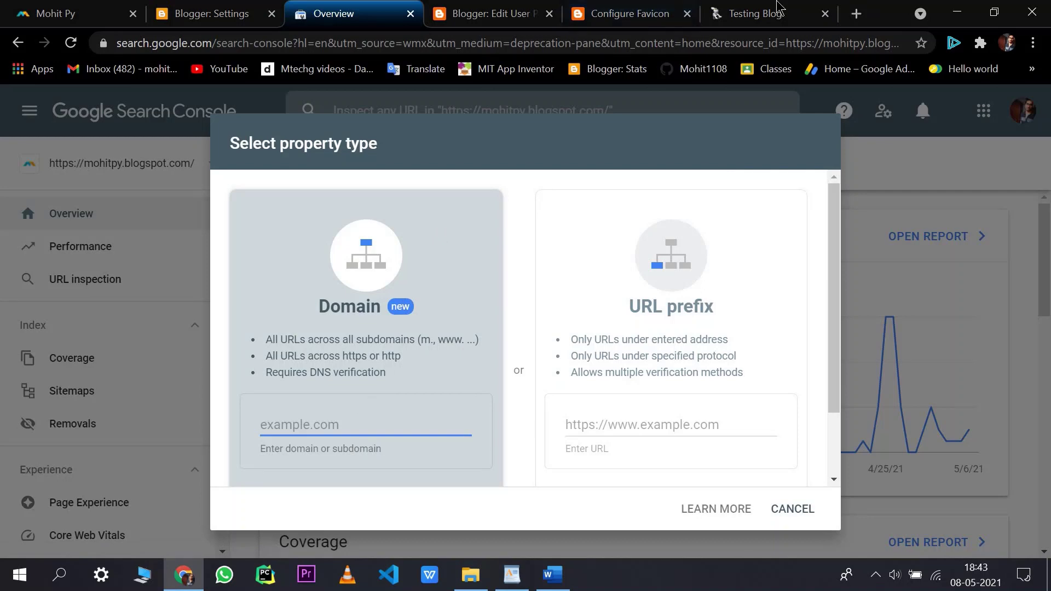
{"action": "left_click", "coordinate": [766, 13]}
{"action": "double_click", "coordinate": [343, 44]}
{"action": "key", "text": "BackSpace"}
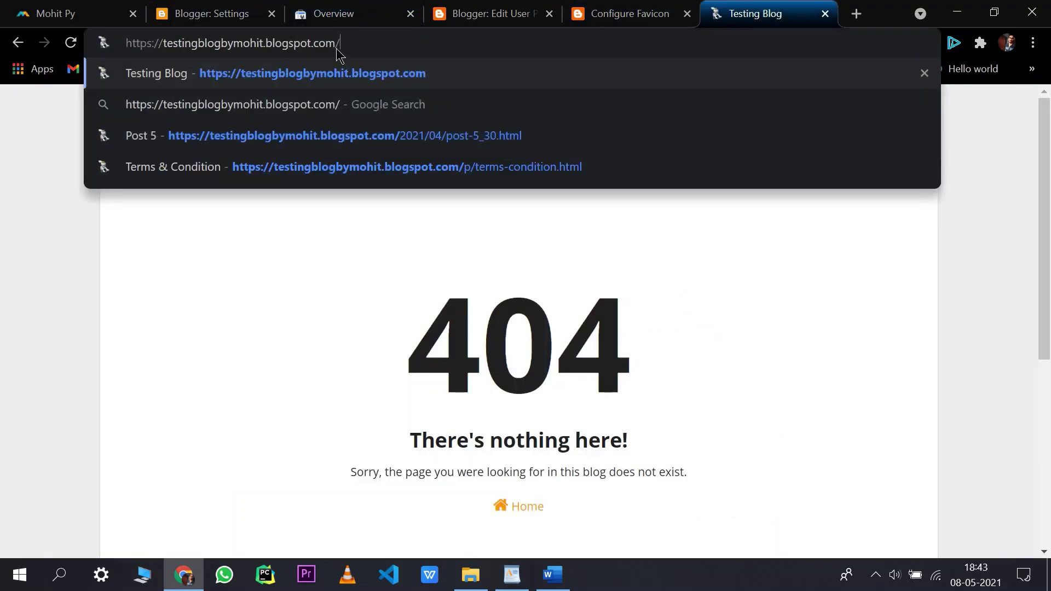
{"action": "key", "text": "ctrl+a"}
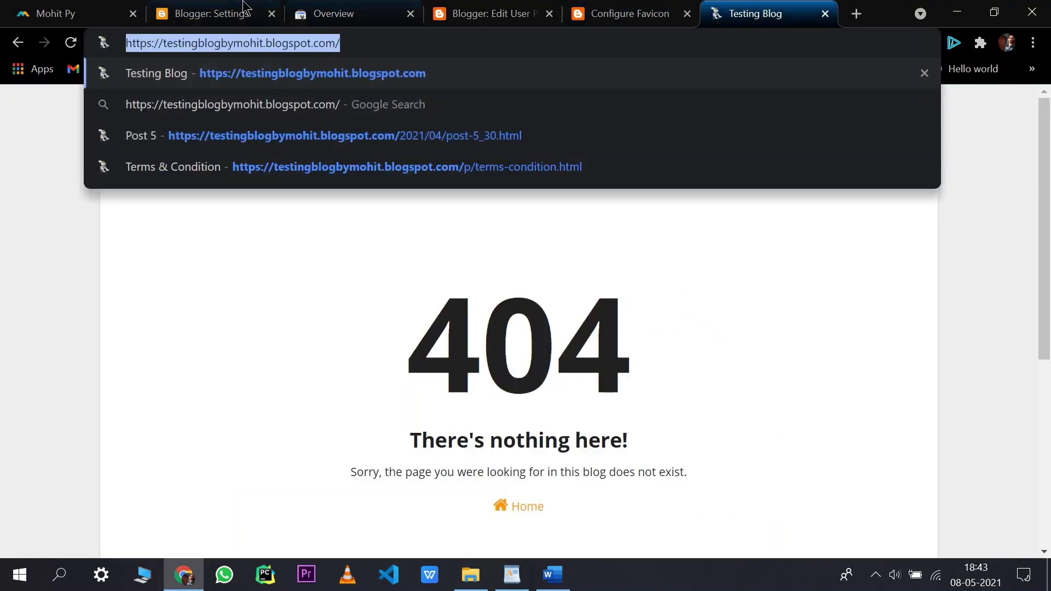
{"action": "left_click", "coordinate": [327, 20]}
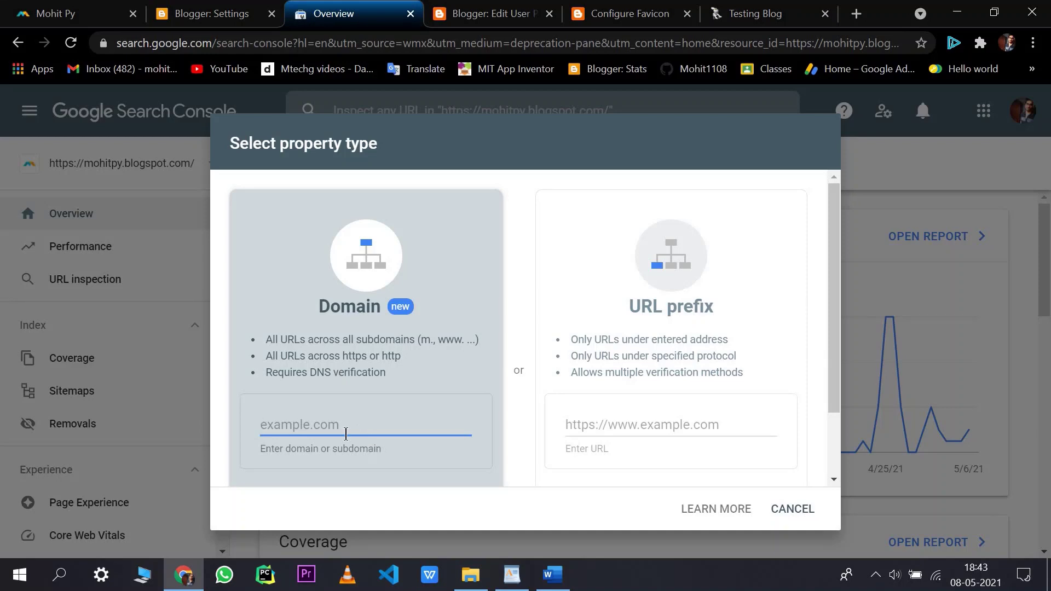
{"action": "key", "text": "ctrl+v"}
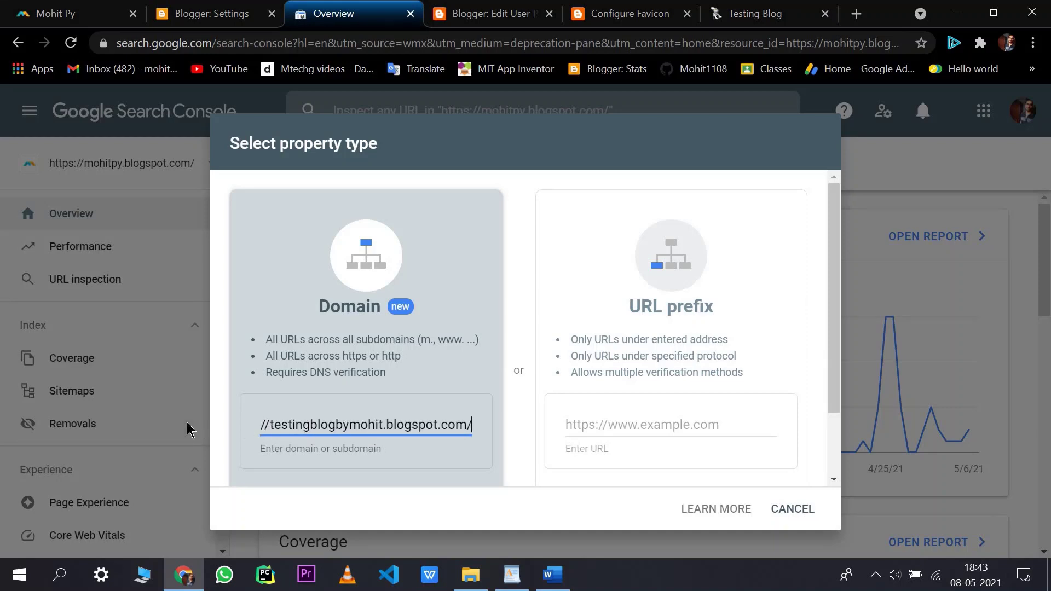
{"action": "key", "text": "Home"}
{"action": "key", "text": "ctrl+shift+Right"}
{"action": "key", "text": "BackSpace"}
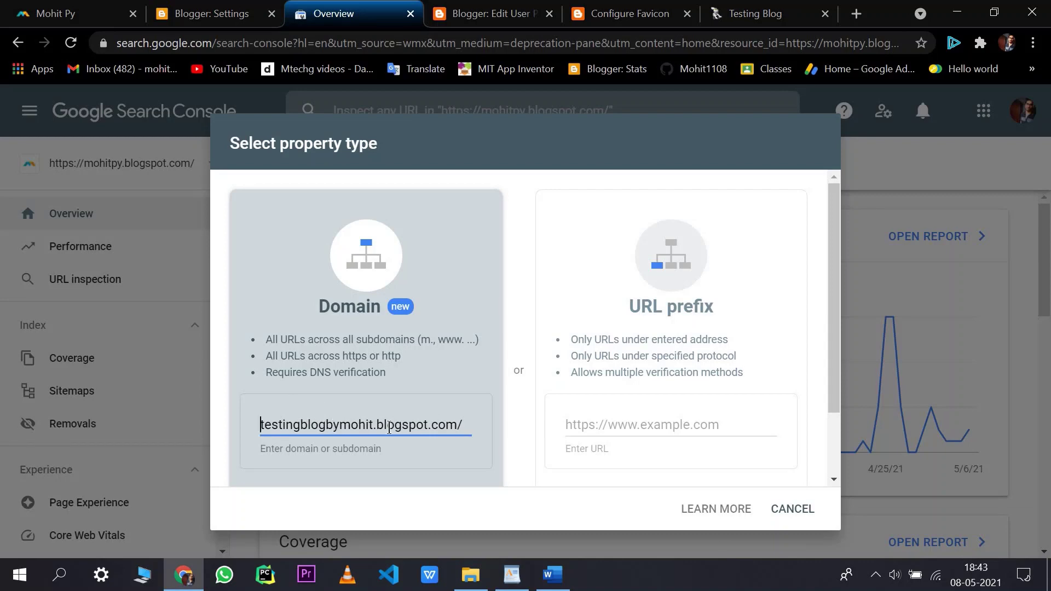
{"action": "double_click", "coordinate": [335, 417]}
{"action": "left_click", "coordinate": [417, 426]}
{"action": "scroll", "coordinate": [383, 427], "scroll_direction": "down", "scroll_amount": 1}
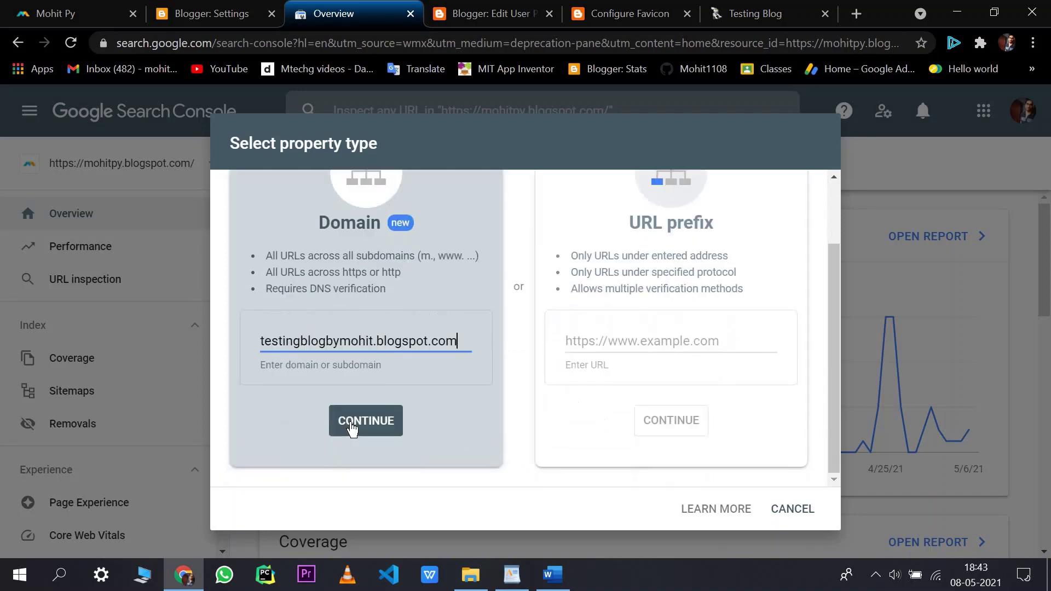
{"action": "left_click", "coordinate": [364, 422]}
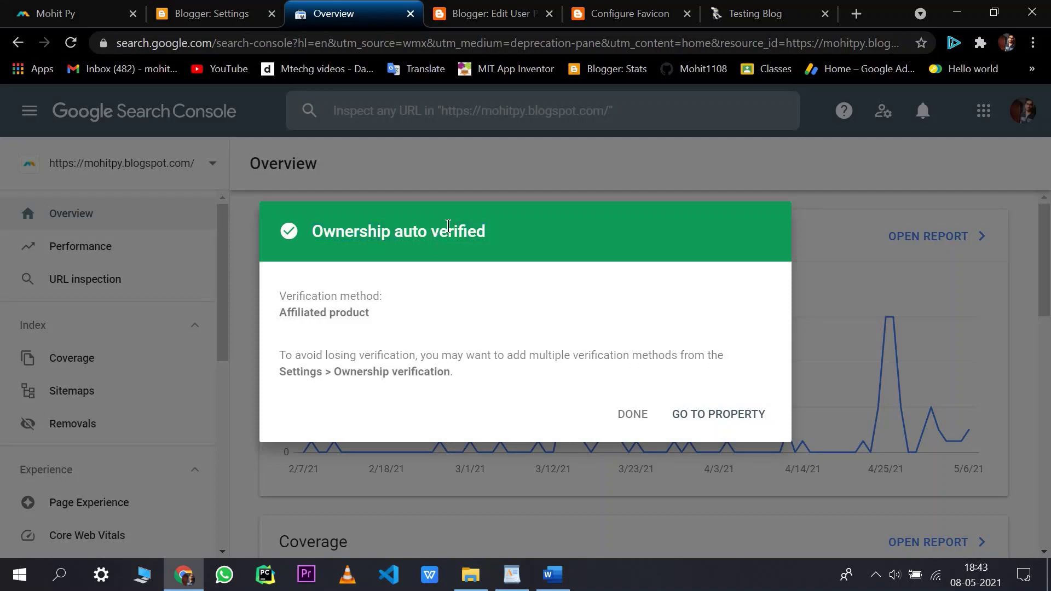
Go to the newly added property, get past its welcome screen and dismiss the Mobile First Indexing notice
{"action": "left_click", "coordinate": [703, 417]}
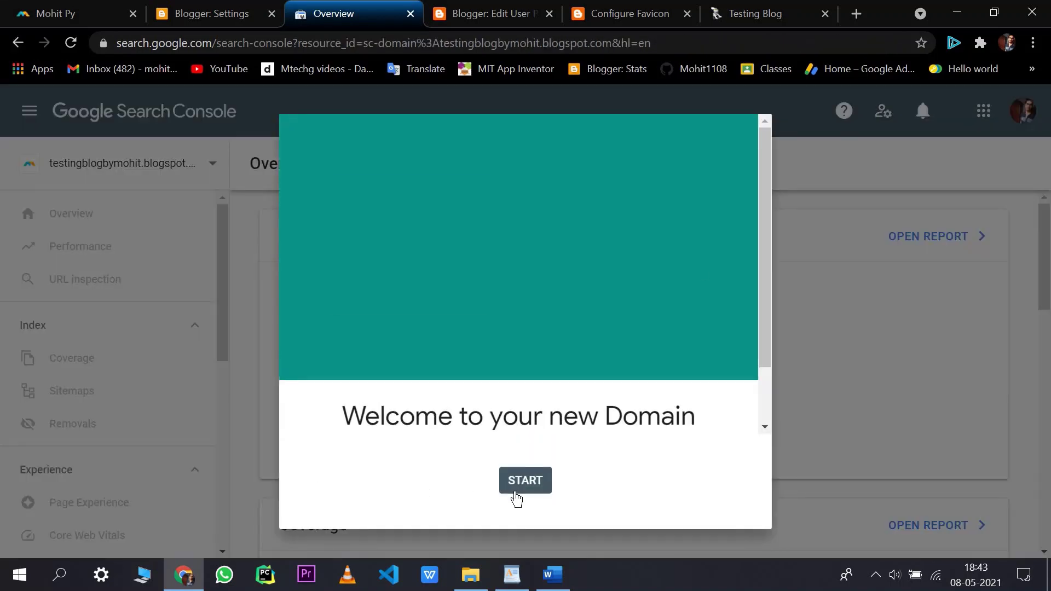
{"action": "left_click", "coordinate": [518, 477]}
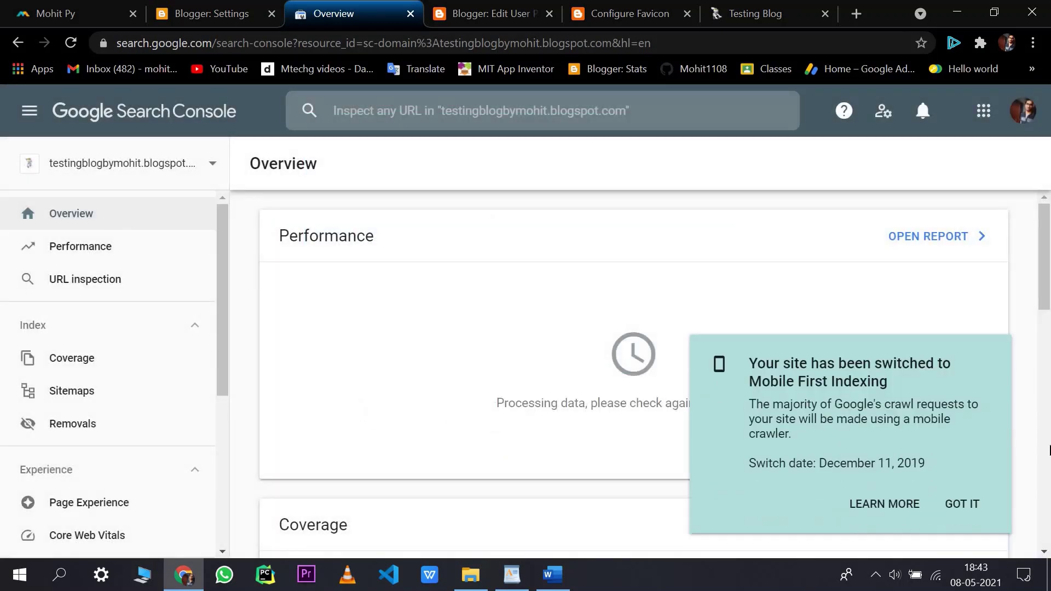
{"action": "left_click", "coordinate": [962, 504]}
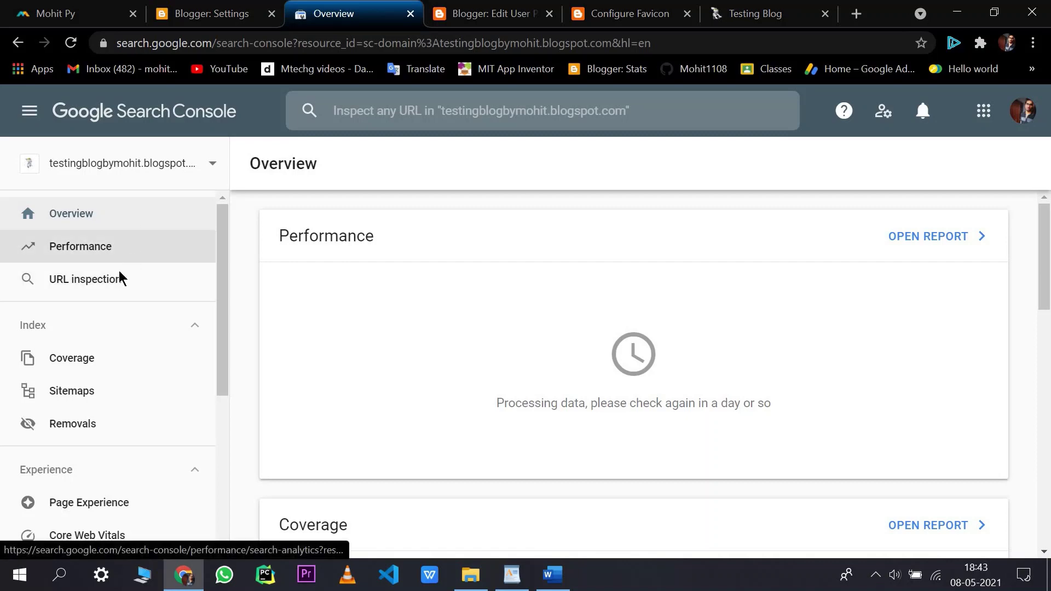
Look over the available reports for the new property and open the Coverage report to check its details
{"action": "scroll", "coordinate": [119, 277], "scroll_direction": "down", "scroll_amount": 2}
{"action": "scroll", "coordinate": [122, 287], "scroll_direction": "up", "scroll_amount": 2}
{"action": "scroll", "coordinate": [104, 364], "scroll_direction": "down", "scroll_amount": 2}
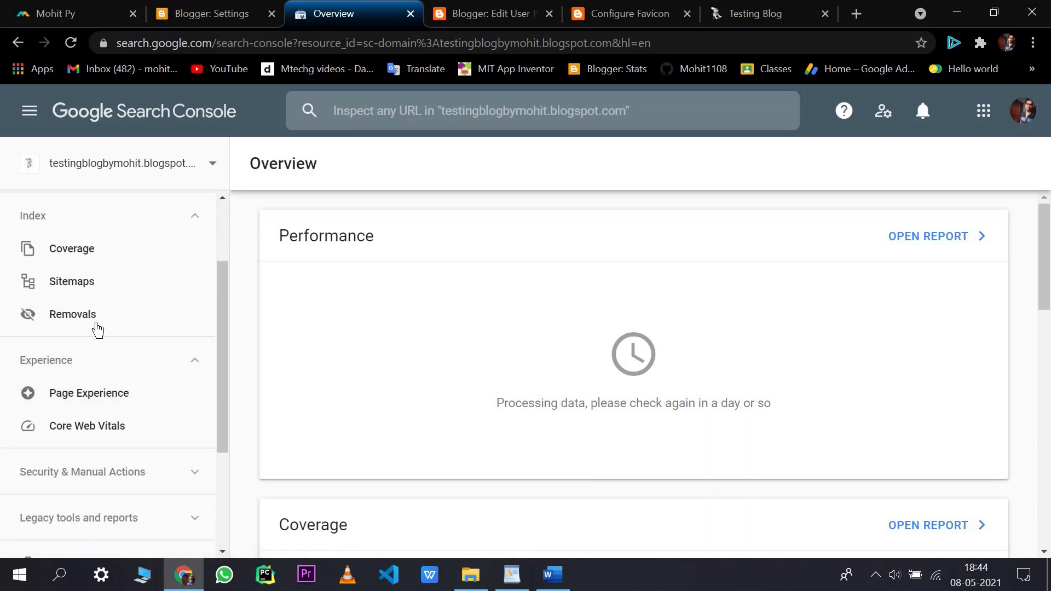
{"action": "scroll", "coordinate": [92, 320], "scroll_direction": "up", "scroll_amount": 2}
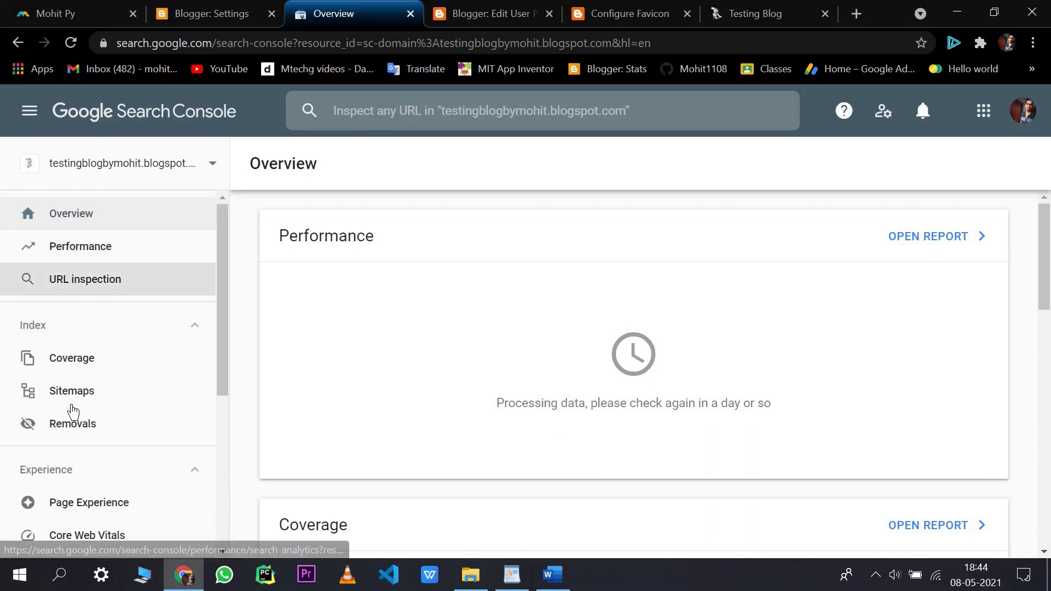
{"action": "scroll", "coordinate": [94, 277], "scroll_direction": "down", "scroll_amount": 2}
{"action": "left_click", "coordinate": [91, 259]}
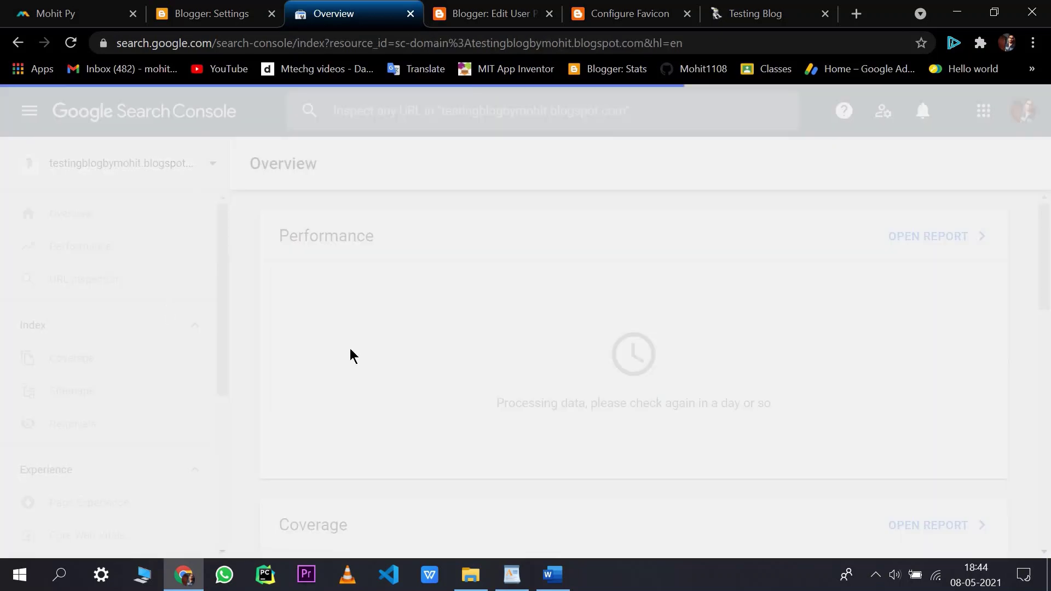
{"action": "scroll", "coordinate": [104, 408], "scroll_direction": "down", "scroll_amount": 2}
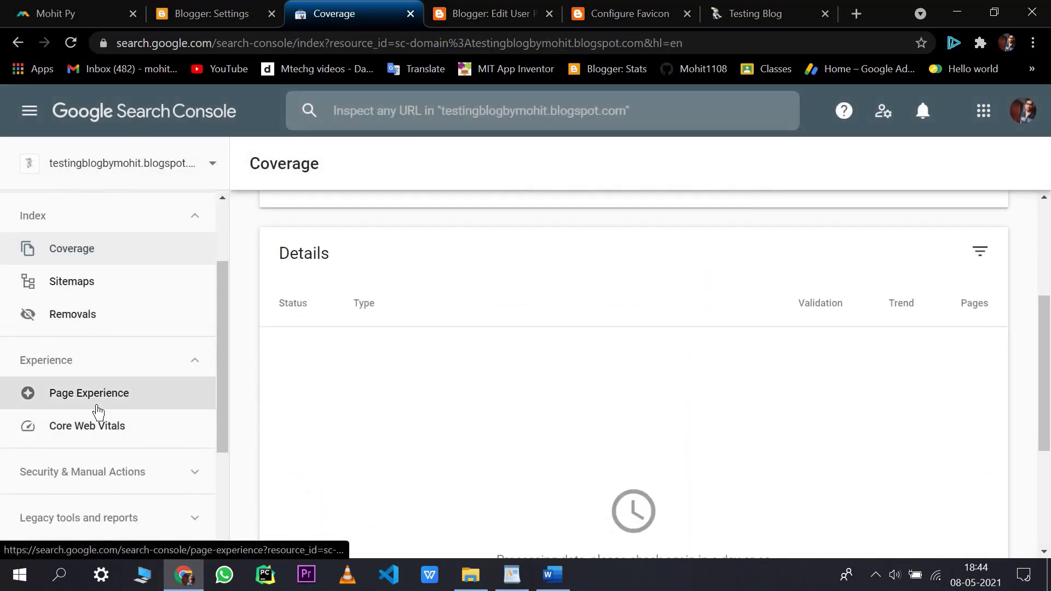
Open the Core Web Vitals report and look over its Mobile and Desktop sections
{"action": "scroll", "coordinate": [134, 350], "scroll_direction": "down", "scroll_amount": 2}
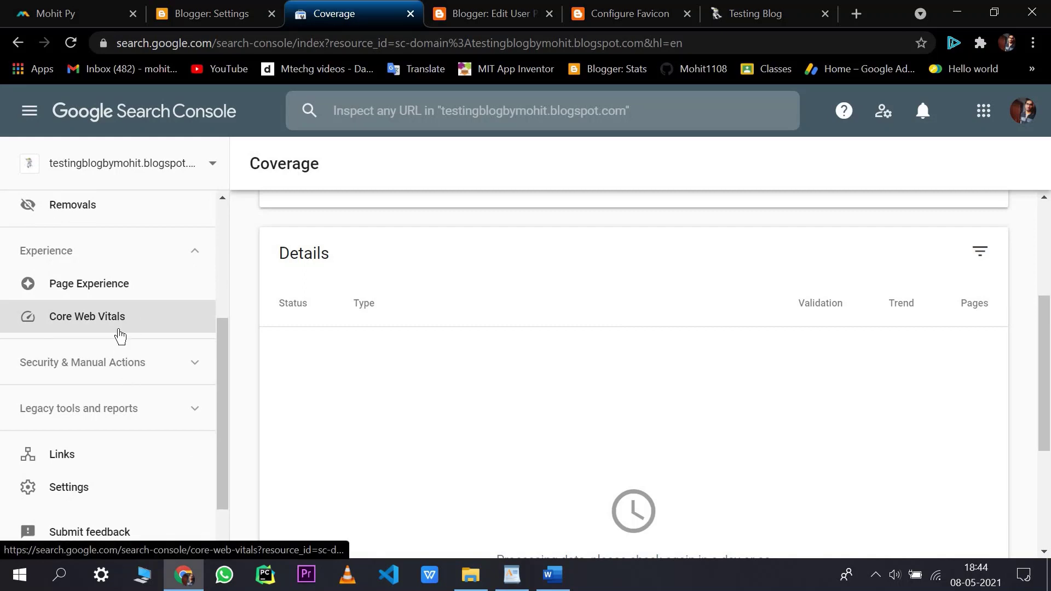
{"action": "scroll", "coordinate": [117, 333], "scroll_direction": "down", "scroll_amount": 1}
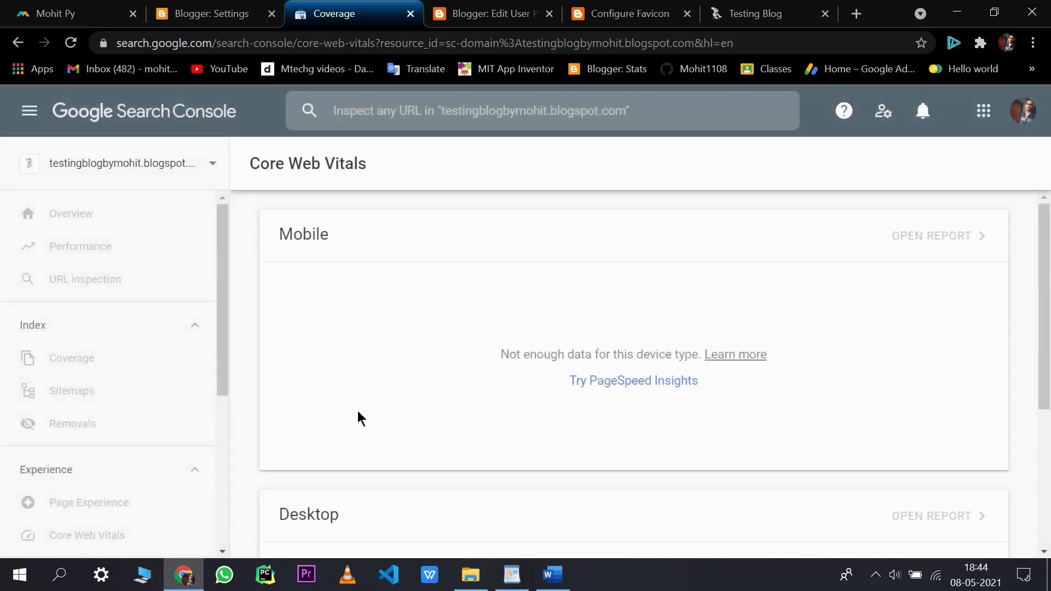
{"action": "scroll", "coordinate": [120, 422], "scroll_direction": "down", "scroll_amount": 2}
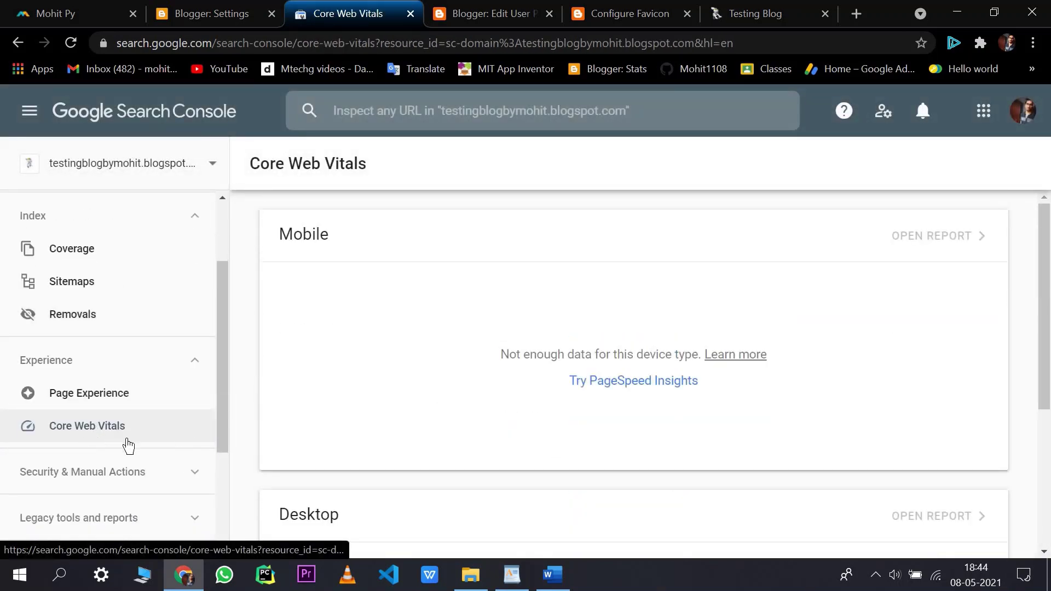
{"action": "scroll", "coordinate": [608, 433], "scroll_direction": "down", "scroll_amount": 3}
{"action": "scroll", "coordinate": [594, 394], "scroll_direction": "up", "scroll_amount": 3}
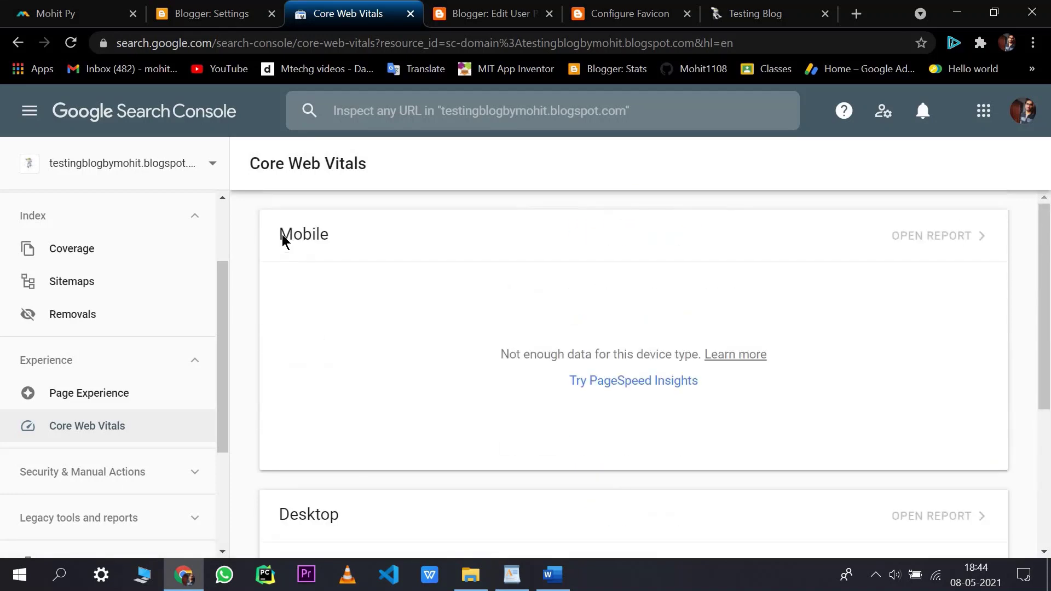
{"action": "scroll", "coordinate": [349, 342], "scroll_direction": "down", "scroll_amount": 3}
{"action": "scroll", "coordinate": [342, 340], "scroll_direction": "up", "scroll_amount": 3}
Run PageSpeed Insights on the blog from the Mobile section and review the mobile results
{"action": "left_click", "coordinate": [615, 383]}
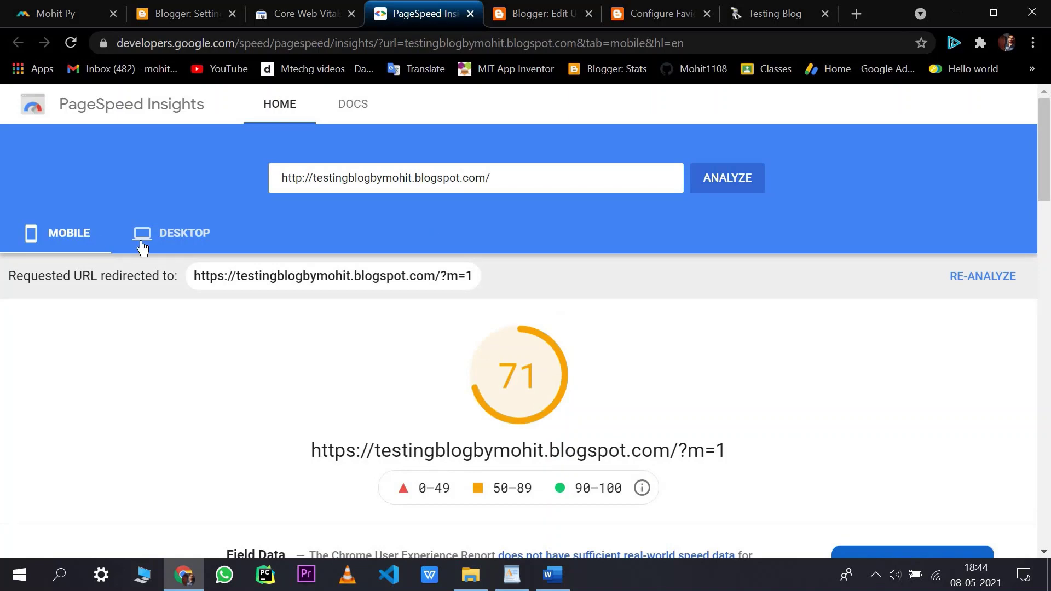
{"action": "scroll", "coordinate": [509, 321], "scroll_direction": "down", "scroll_amount": 1}
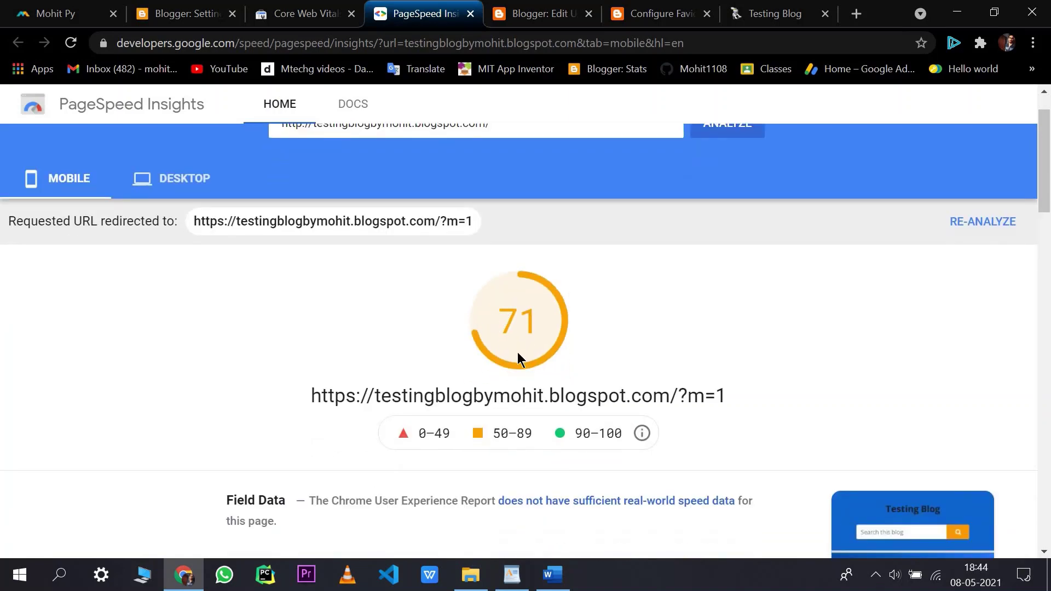
{"action": "scroll", "coordinate": [566, 364], "scroll_direction": "down", "scroll_amount": 2}
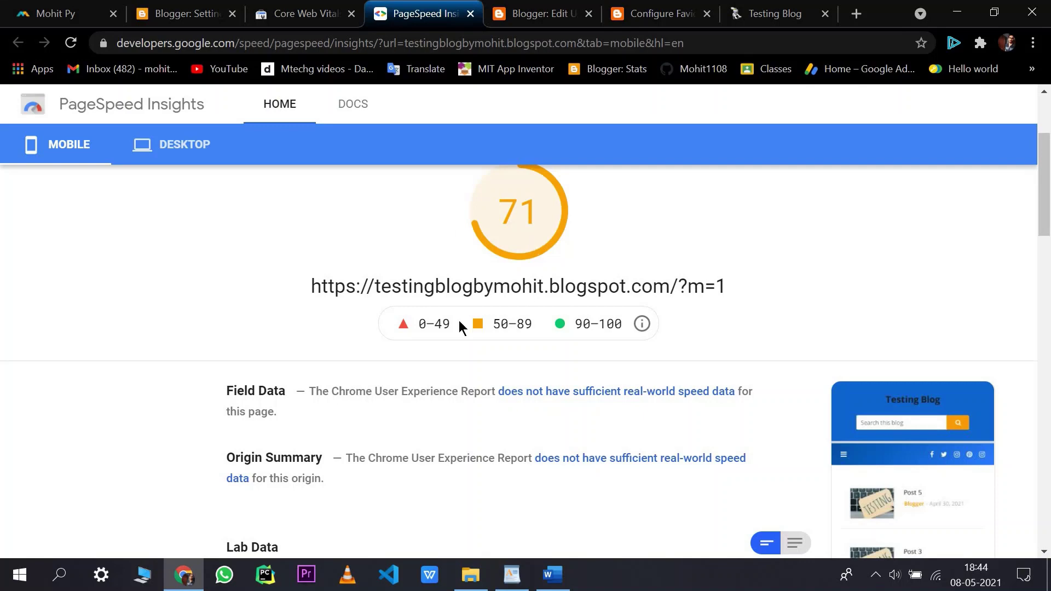
{"action": "scroll", "coordinate": [300, 305], "scroll_direction": "down", "scroll_amount": 1}
{"action": "scroll", "coordinate": [429, 333], "scroll_direction": "up", "scroll_amount": 4}
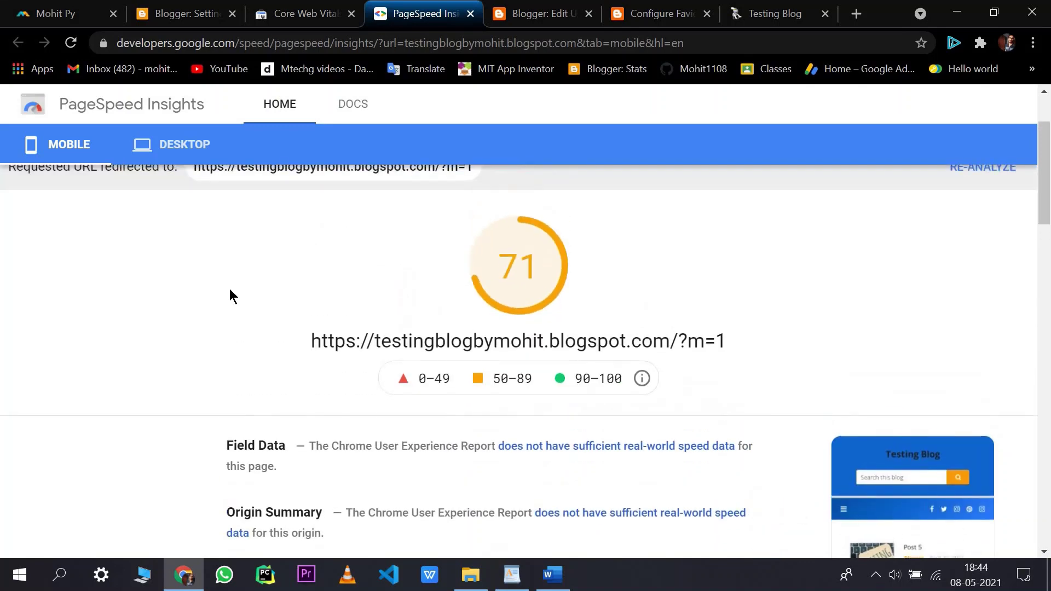
Switch PageSpeed Insights to the Desktop results and review the performance score and Lab Data metrics
{"action": "left_click", "coordinate": [139, 246]}
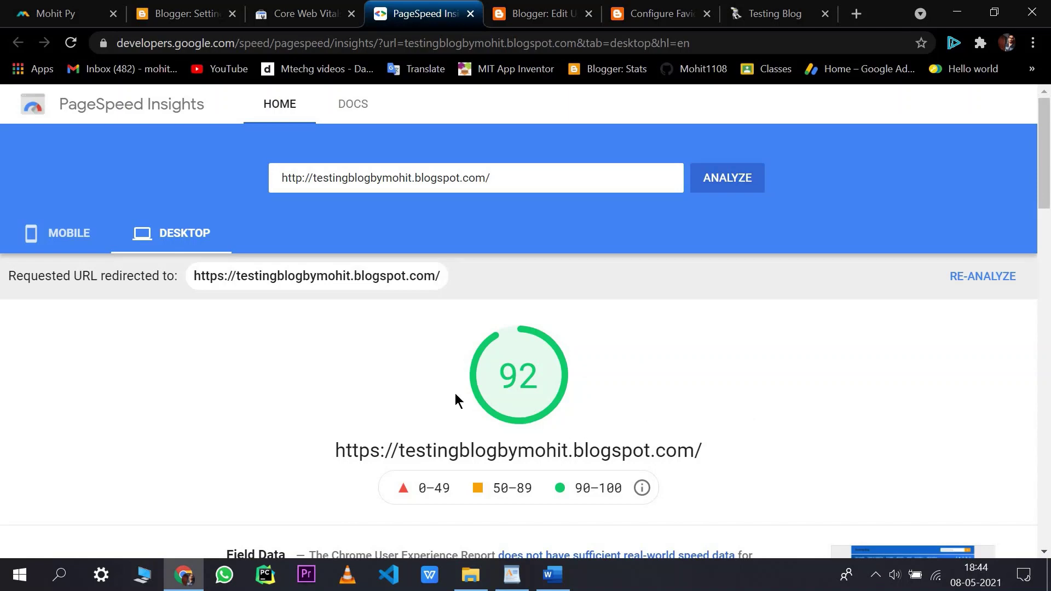
{"action": "scroll", "coordinate": [504, 410], "scroll_direction": "down", "scroll_amount": 2}
{"action": "scroll", "coordinate": [558, 465], "scroll_direction": "up", "scroll_amount": 2}
{"action": "scroll", "coordinate": [466, 329], "scroll_direction": "down", "scroll_amount": 8}
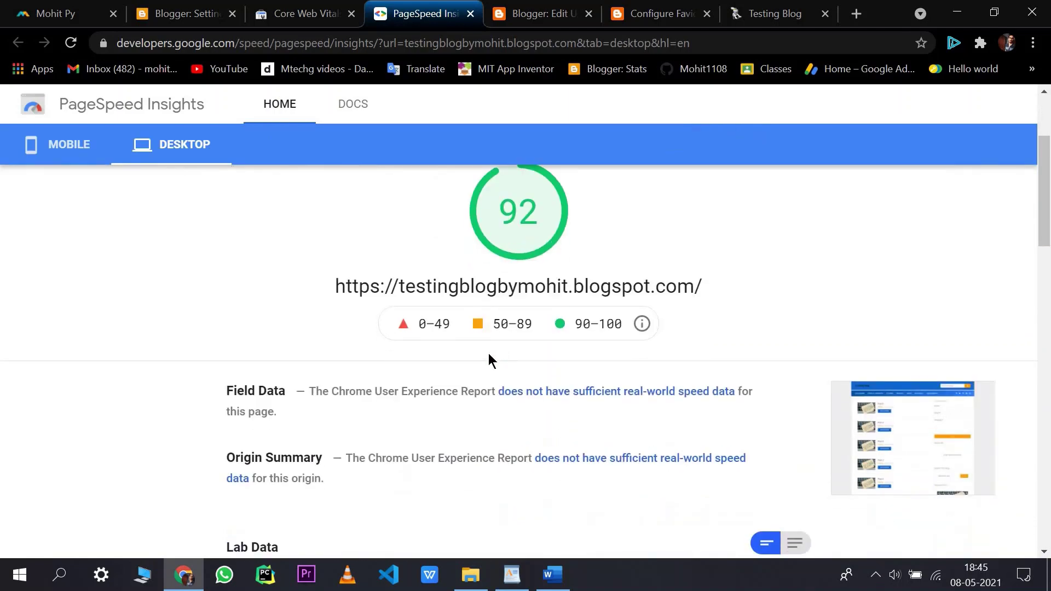
{"action": "scroll", "coordinate": [232, 354], "scroll_direction": "down", "scroll_amount": 8}
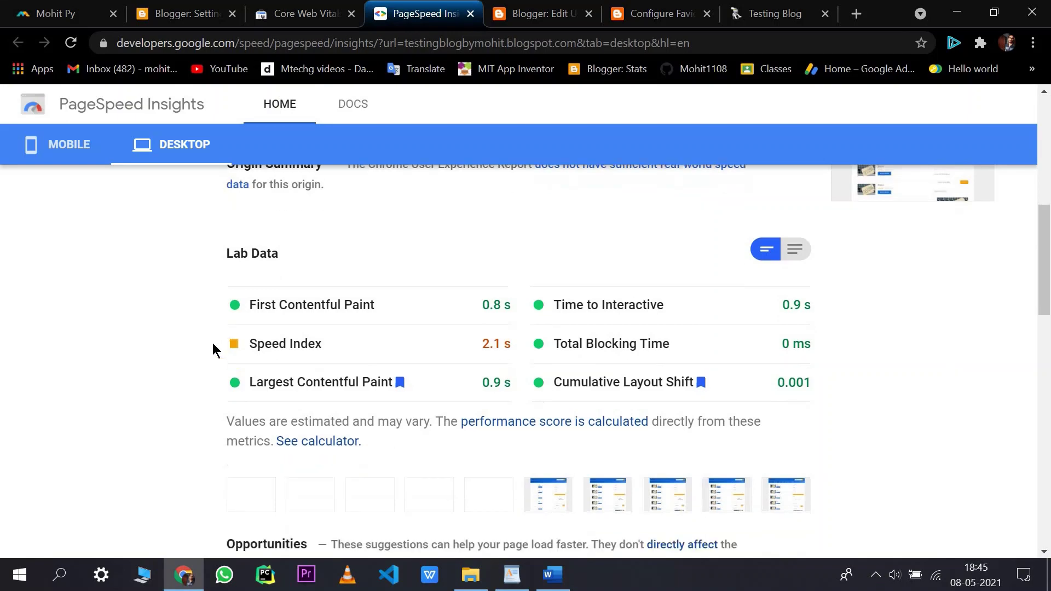
{"action": "scroll", "coordinate": [153, 279], "scroll_direction": "up", "scroll_amount": 6}
{"action": "scroll", "coordinate": [137, 246], "scroll_direction": "up", "scroll_amount": 5}
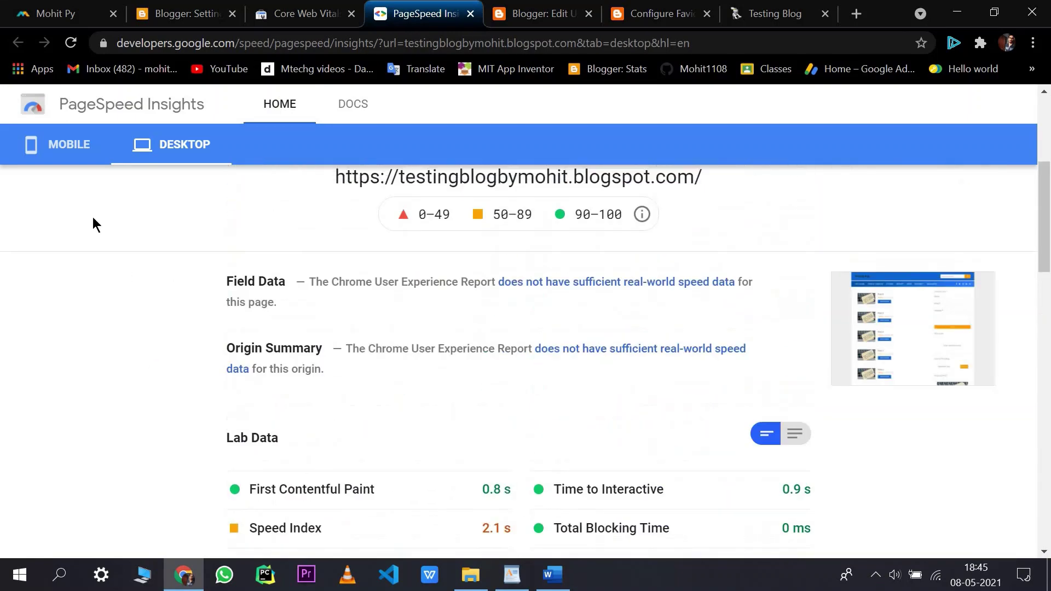
{"action": "scroll", "coordinate": [466, 342], "scroll_direction": "up", "scroll_amount": 3}
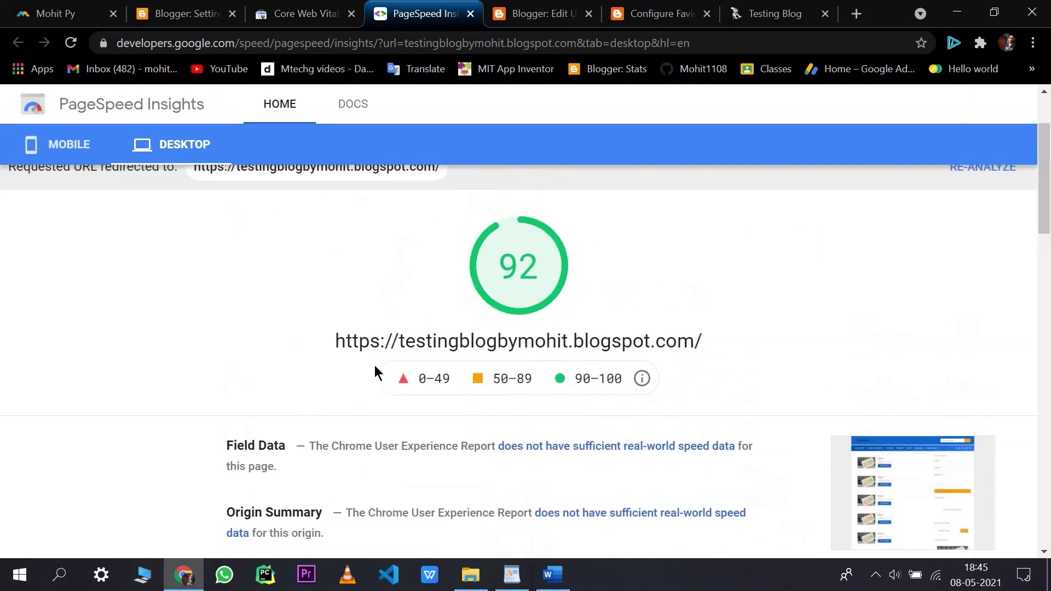
{"action": "scroll", "coordinate": [376, 371], "scroll_direction": "down", "scroll_amount": 3}
{"action": "scroll", "coordinate": [302, 361], "scroll_direction": "down", "scroll_amount": 2}
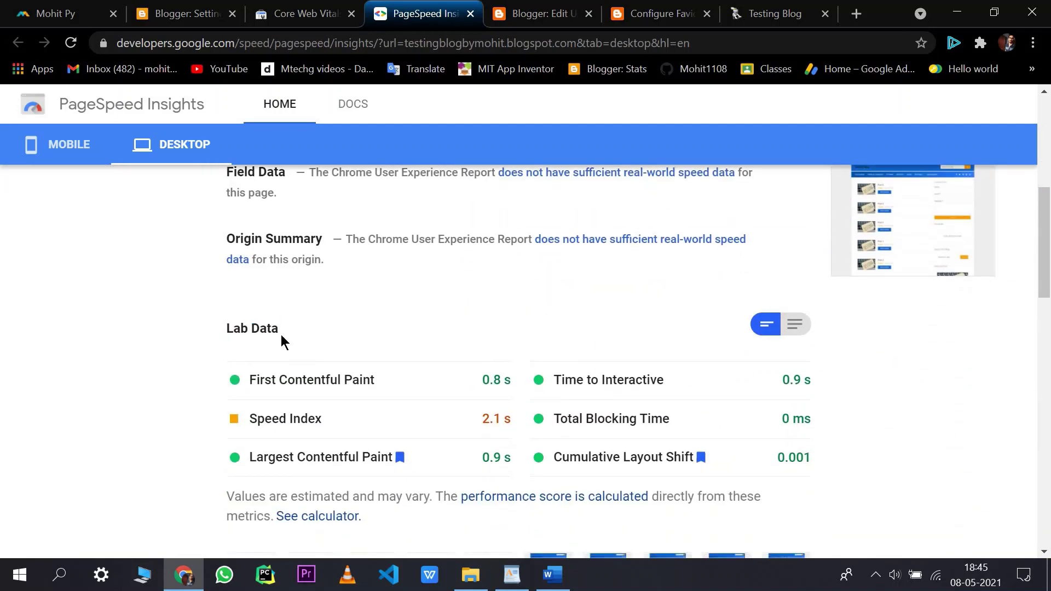
Examine the desktop suggestions, expanding "Reduce initial server response time" and "Serve static assets with an efficient cache policy"
{"action": "scroll", "coordinate": [236, 372], "scroll_direction": "down", "scroll_amount": 7}
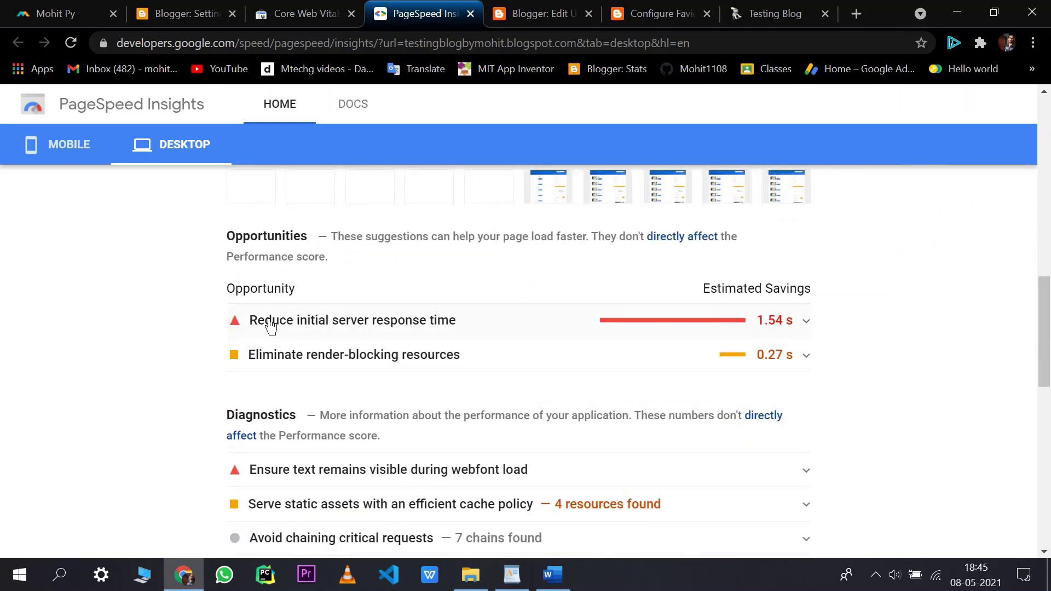
{"action": "left_click", "coordinate": [452, 323]}
{"action": "scroll", "coordinate": [367, 307], "scroll_direction": "down", "scroll_amount": 3}
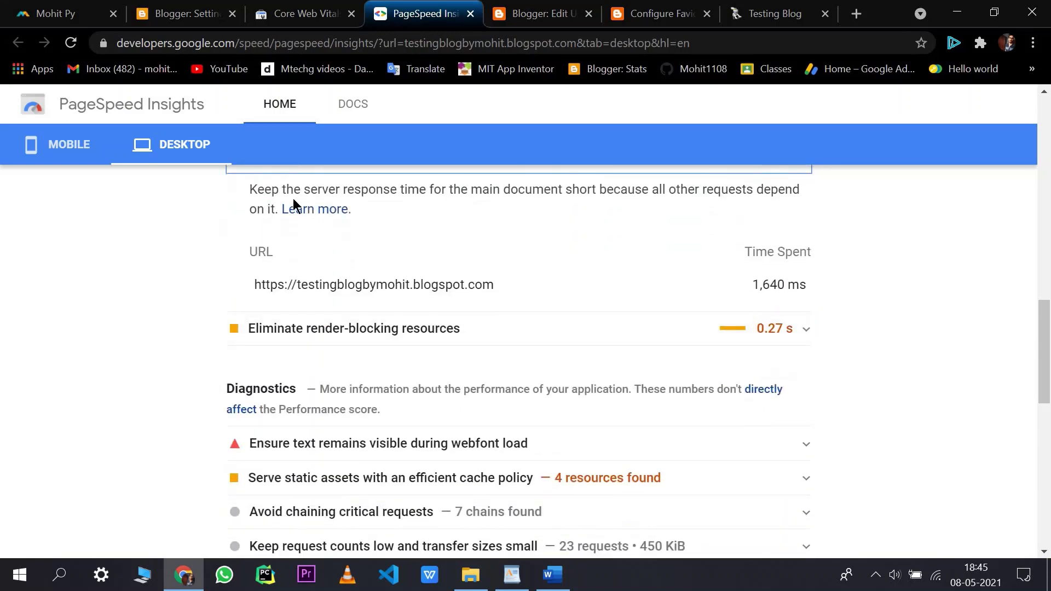
{"action": "scroll", "coordinate": [283, 274], "scroll_direction": "down", "scroll_amount": 4}
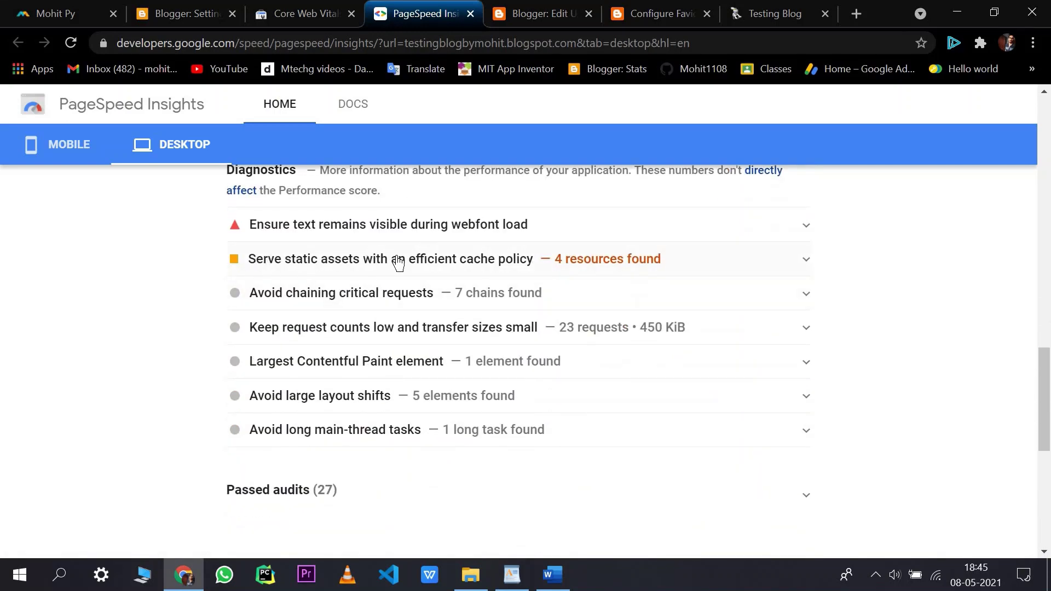
{"action": "left_click", "coordinate": [653, 261]}
{"action": "scroll", "coordinate": [720, 335], "scroll_direction": "down", "scroll_amount": 2}
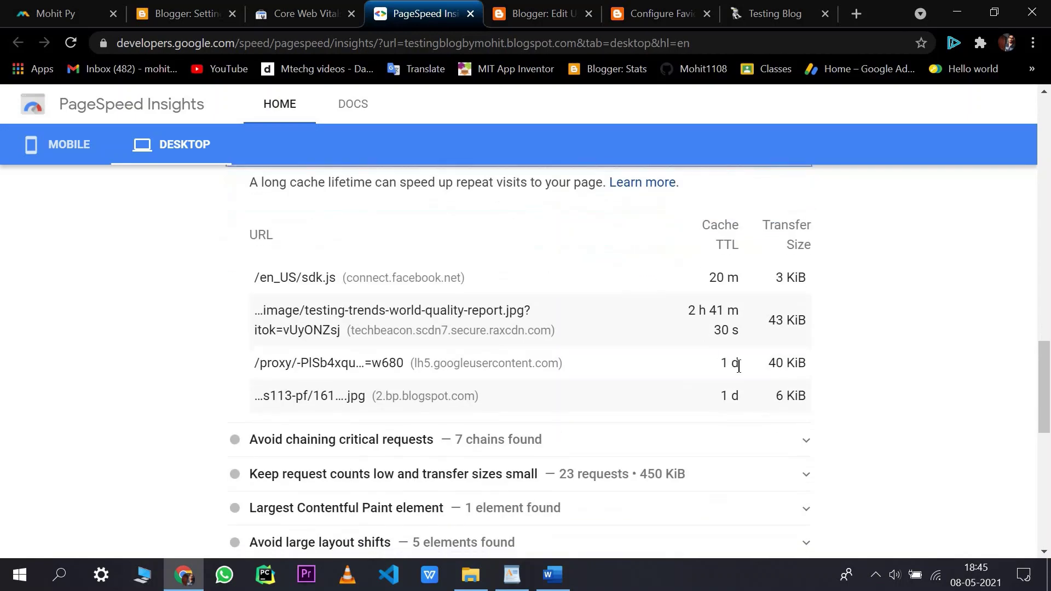
{"action": "scroll", "coordinate": [216, 397], "scroll_direction": "down", "scroll_amount": 8}
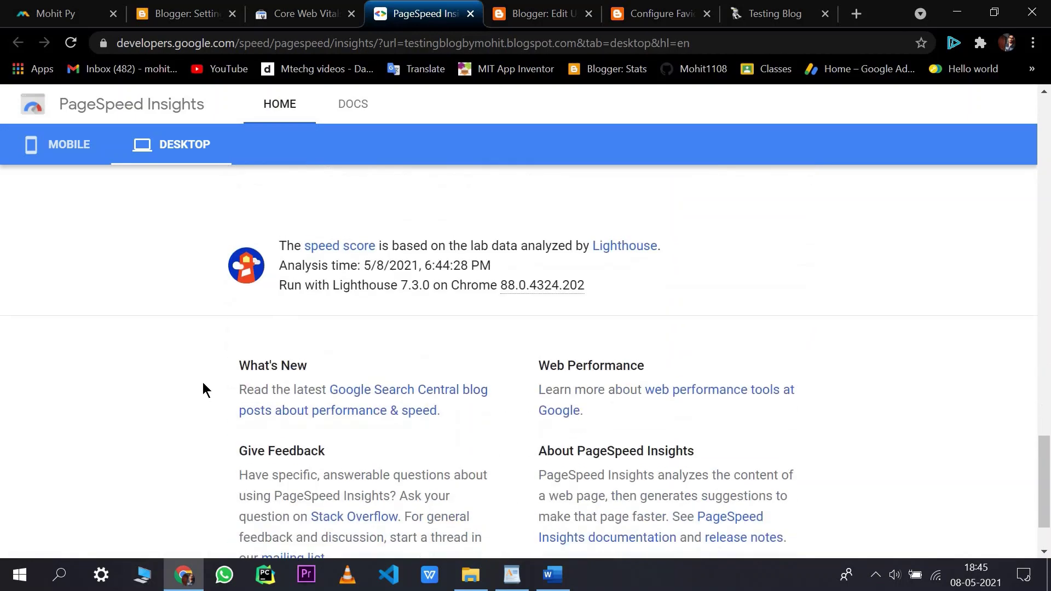
Return to the Mobile results and review the performance score and Lab Data, including Time to Interactive
{"action": "scroll", "coordinate": [206, 387], "scroll_direction": "up", "scroll_amount": 12}
{"action": "left_click", "coordinate": [61, 153]}
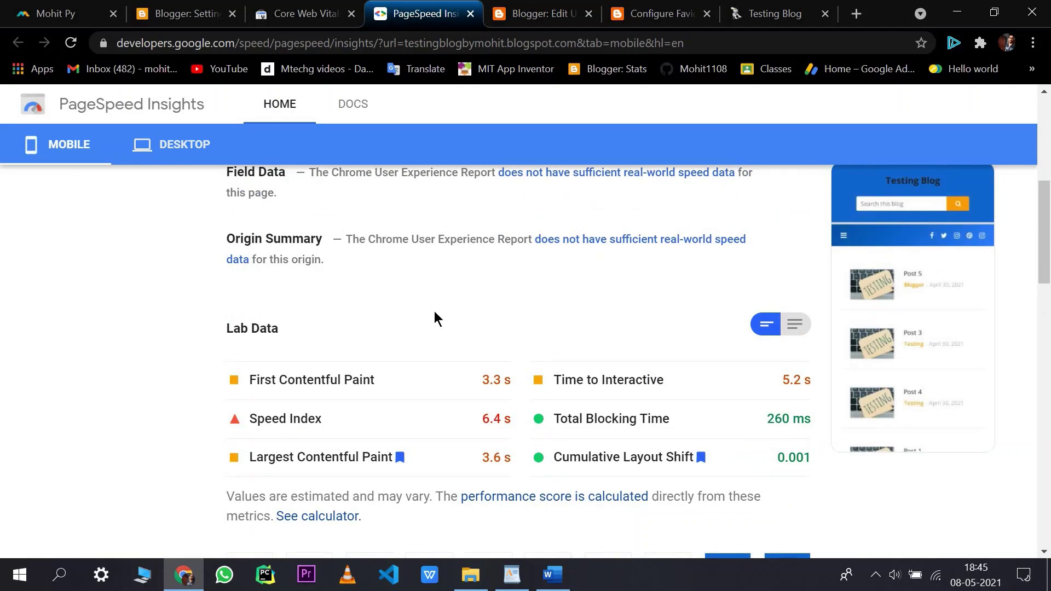
{"action": "scroll", "coordinate": [465, 328], "scroll_direction": "up", "scroll_amount": 6}
{"action": "scroll", "coordinate": [491, 353], "scroll_direction": "up", "scroll_amount": 1}
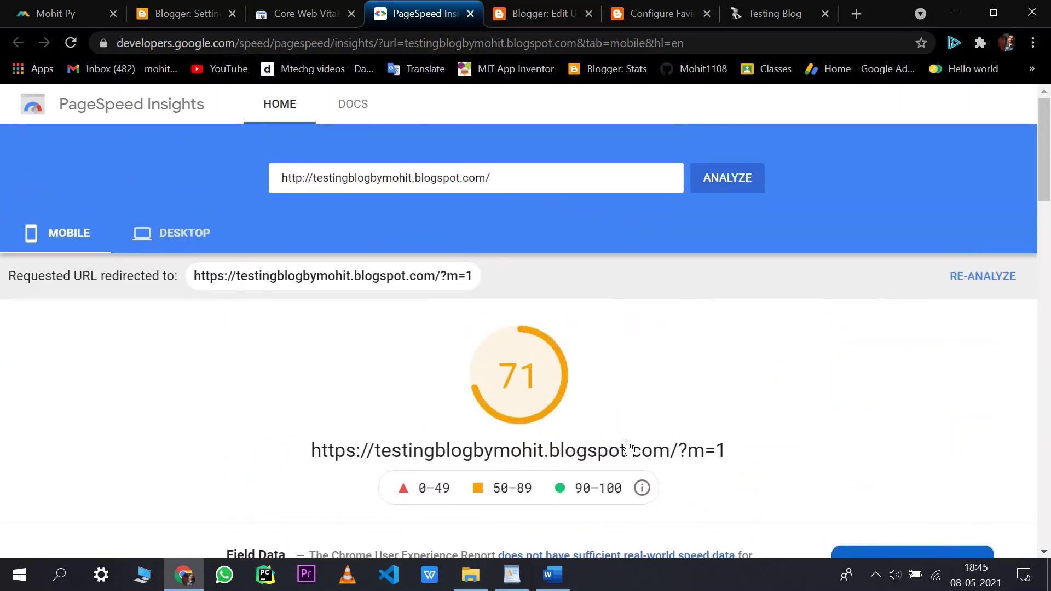
{"action": "scroll", "coordinate": [628, 448], "scroll_direction": "down", "scroll_amount": 5}
{"action": "scroll", "coordinate": [508, 372], "scroll_direction": "down", "scroll_amount": 3}
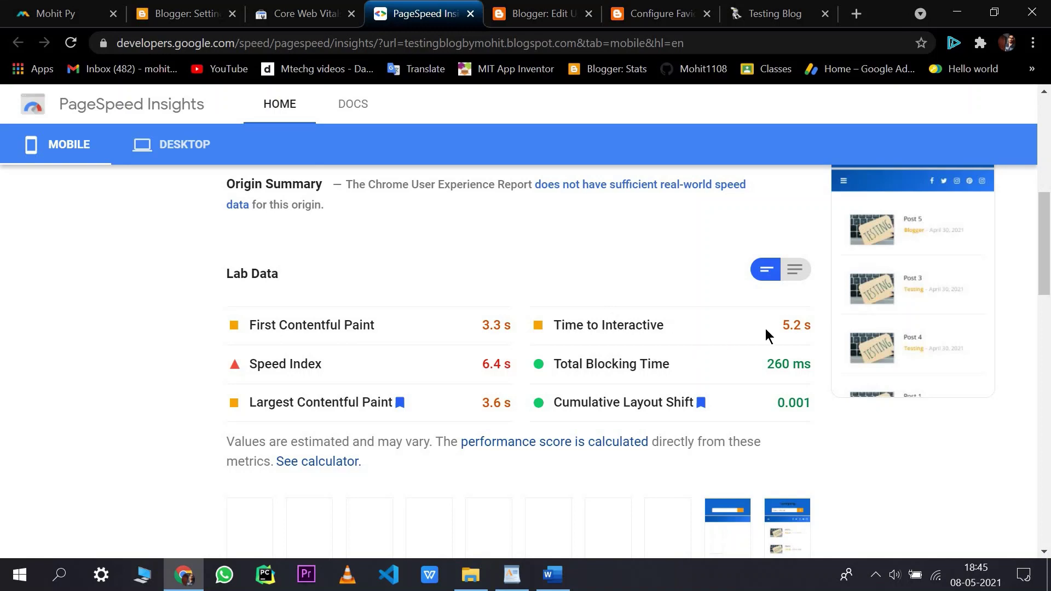
{"action": "triple_click", "coordinate": [789, 329]}
{"action": "scroll", "coordinate": [643, 368], "scroll_direction": "down", "scroll_amount": 3}
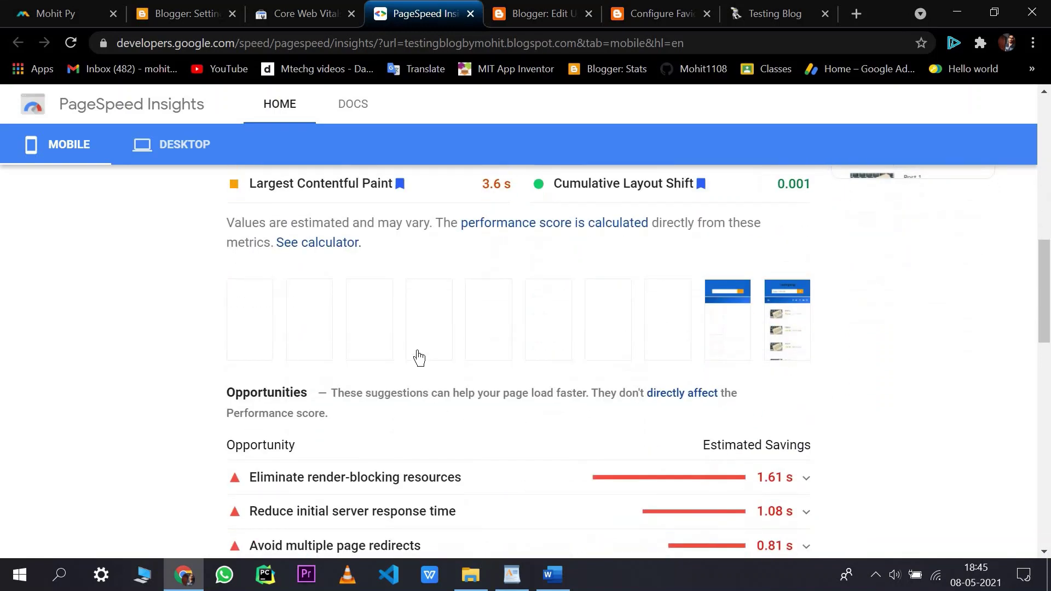
Expand "Eliminate render-blocking resources" under the mobile Opportunities and check the listed resources
{"action": "scroll", "coordinate": [257, 324], "scroll_direction": "down", "scroll_amount": 3}
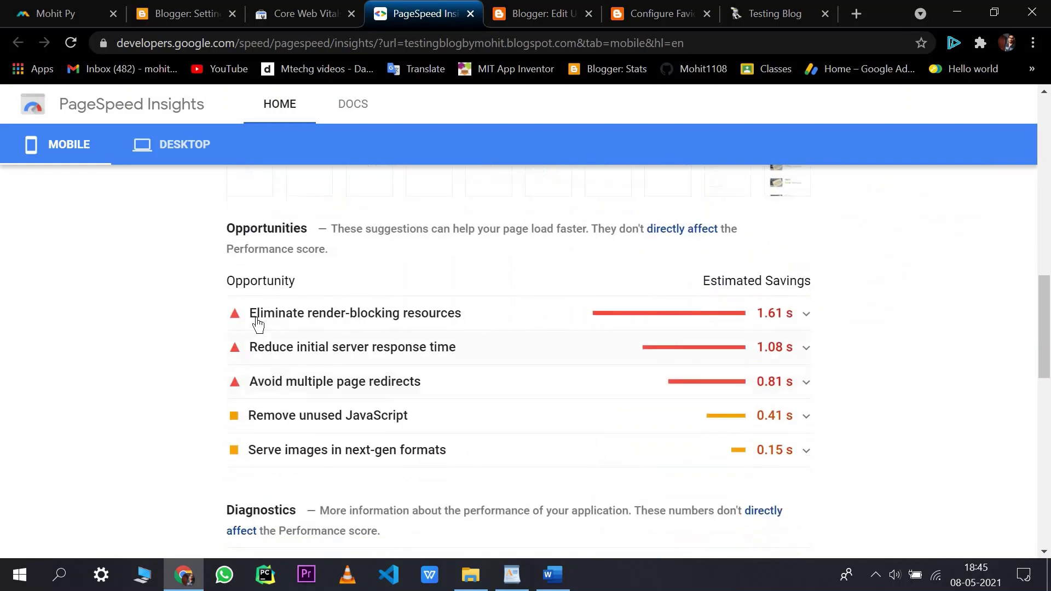
{"action": "left_click", "coordinate": [563, 326]}
{"action": "scroll", "coordinate": [300, 271], "scroll_direction": "down", "scroll_amount": 2}
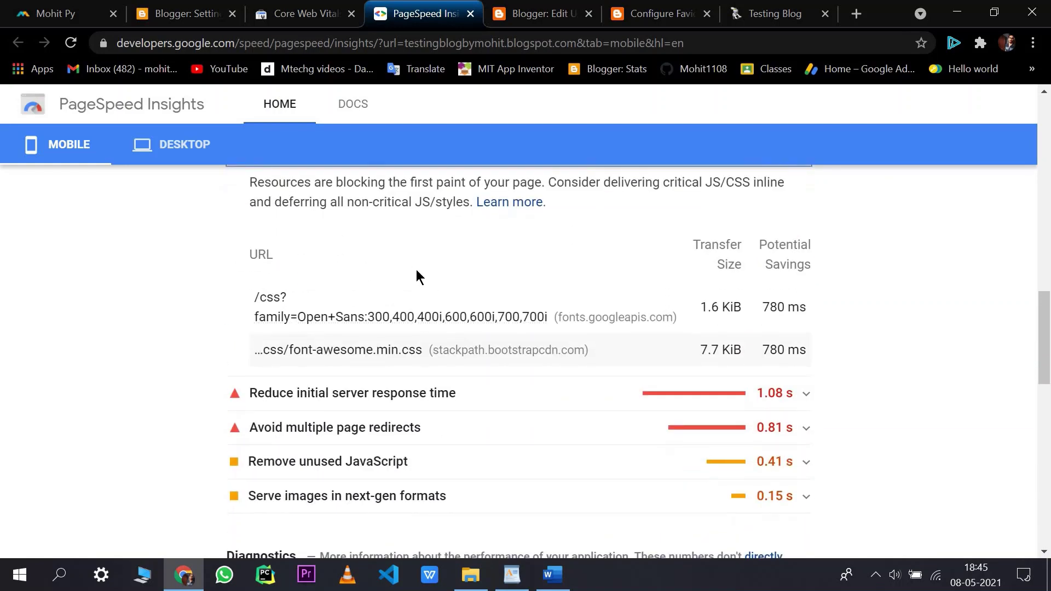
{"action": "scroll", "coordinate": [583, 415], "scroll_direction": "up", "scroll_amount": 2}
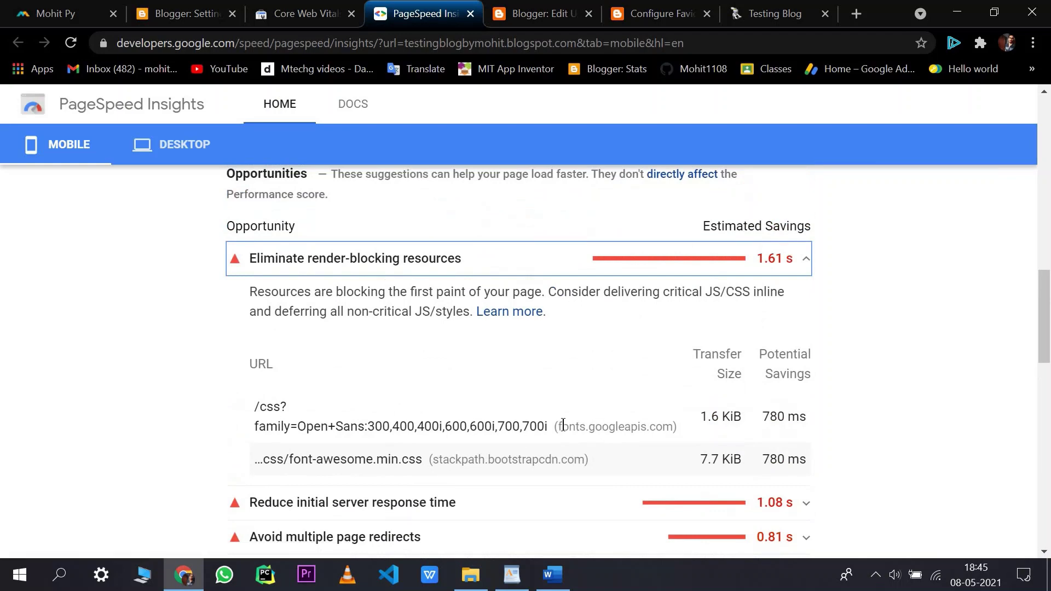
{"action": "scroll", "coordinate": [265, 320], "scroll_direction": "up", "scroll_amount": 10}
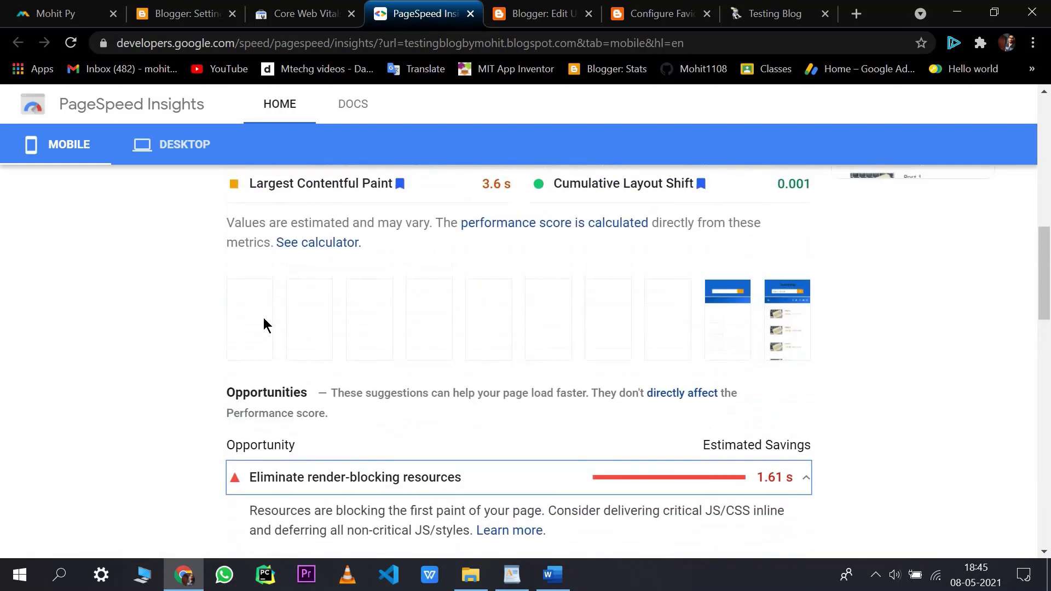
Load the Testing Blog homepage at testingblogbymohit.blogspot.com in its open tab and reload it to check how it loads
{"action": "left_click", "coordinate": [761, 11]}
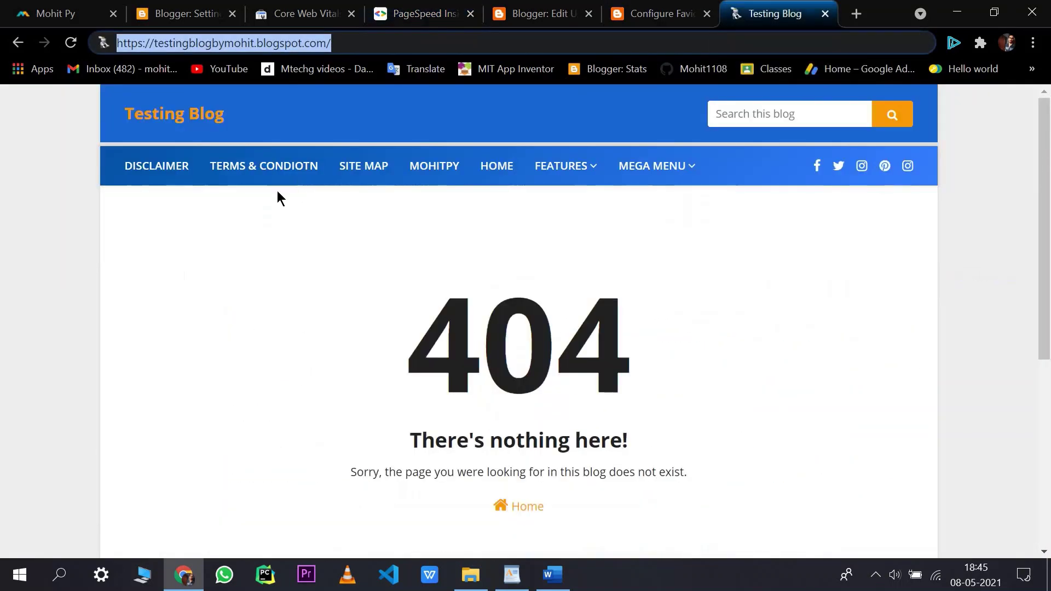
{"action": "key", "text": "Return"}
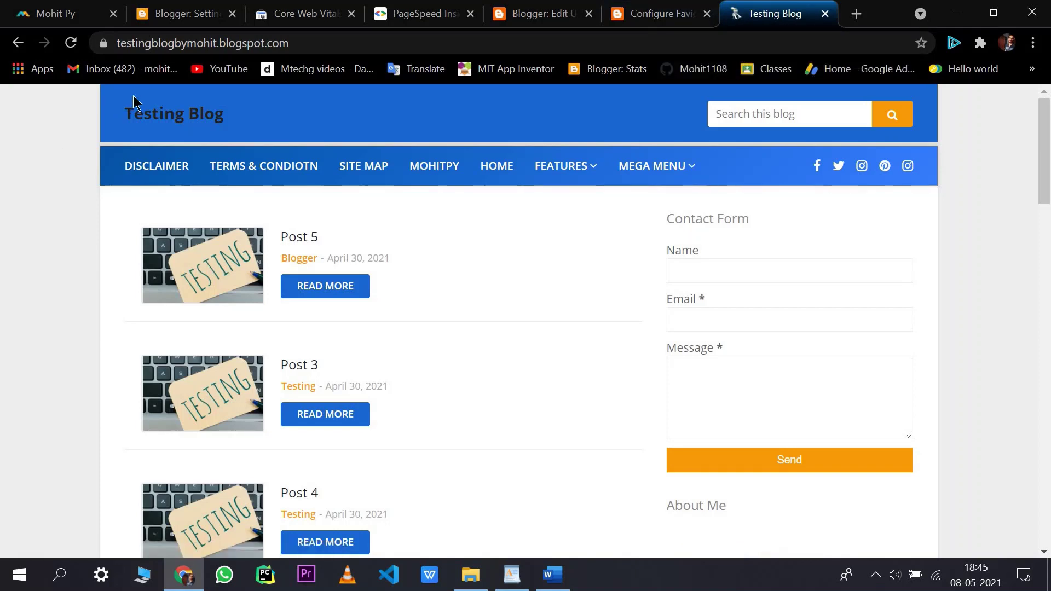
{"action": "key", "text": "F5"}
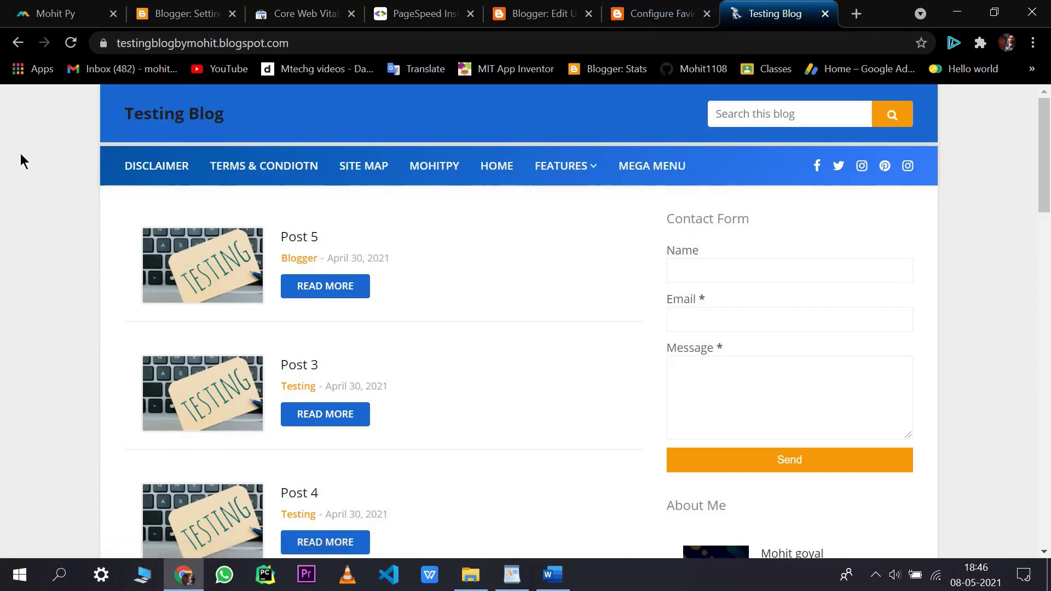
{"action": "key", "text": "F5"}
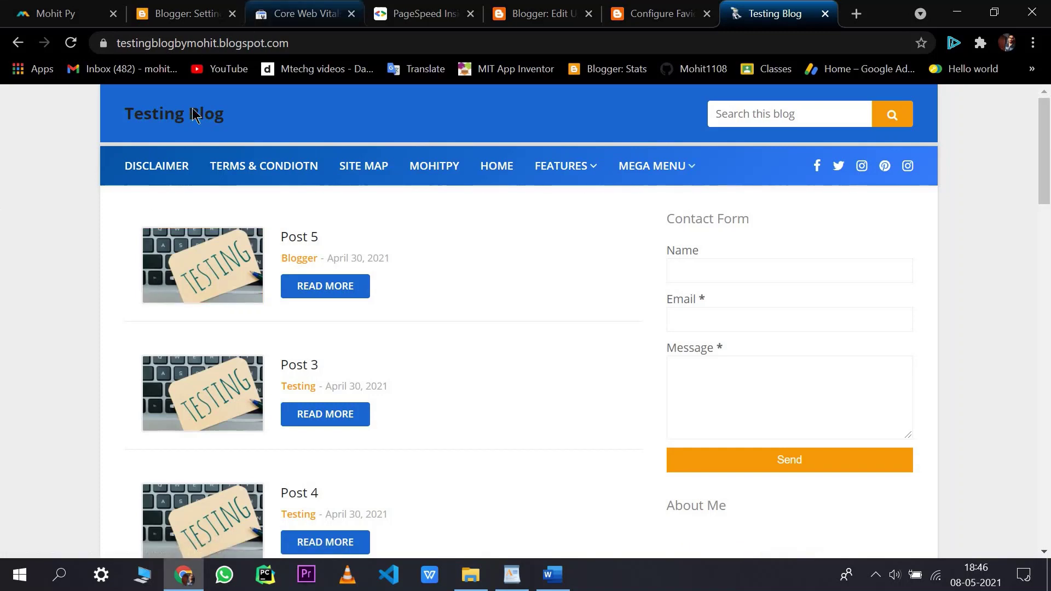
Open the Testing Blog's Stats in Blogger and review the view counts per period and the post and blog view cards
{"action": "key", "text": "ctrl+2"}
{"action": "left_click", "coordinate": [123, 320]}
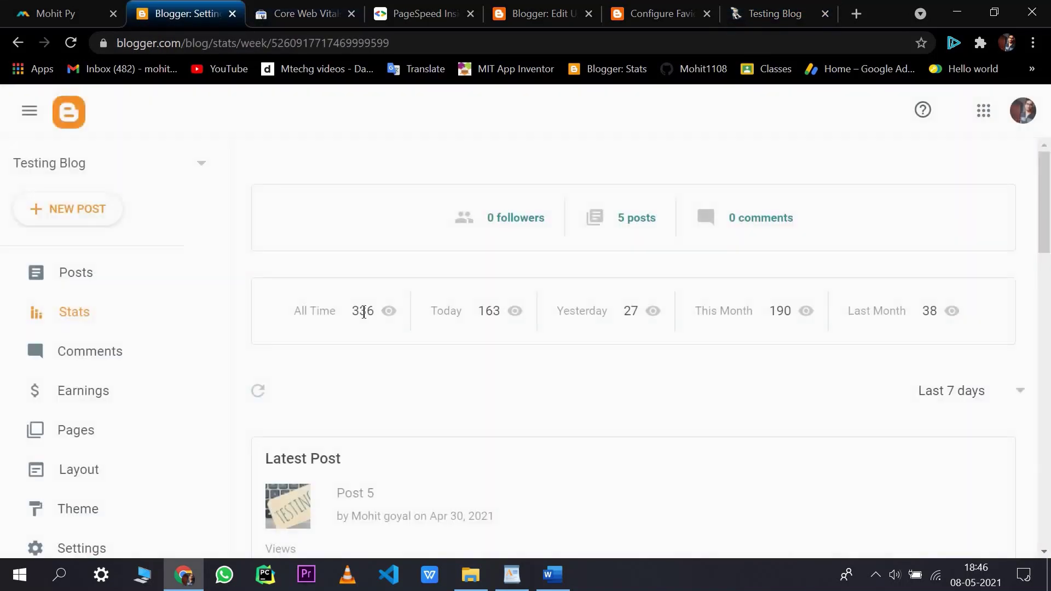
{"action": "double_click", "coordinate": [315, 311]}
{"action": "left_click", "coordinate": [320, 305]}
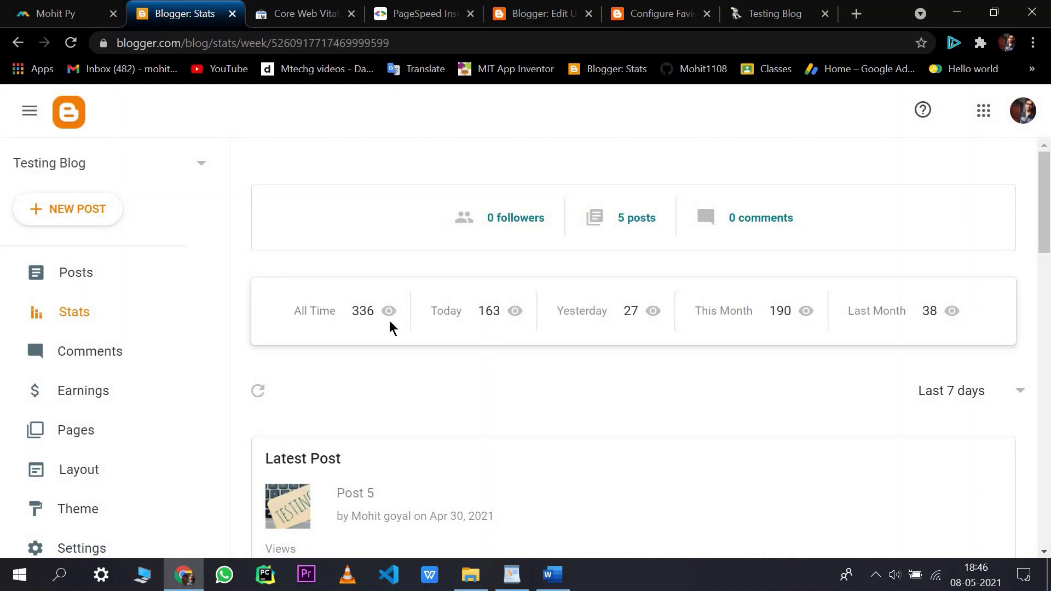
{"action": "triple_click", "coordinate": [319, 310]}
{"action": "double_click", "coordinate": [452, 313]}
{"action": "left_click", "coordinate": [571, 311]}
{"action": "double_click", "coordinate": [594, 311]}
{"action": "left_click", "coordinate": [880, 328]}
{"action": "double_click", "coordinate": [877, 319]}
{"action": "left_click", "coordinate": [842, 336]}
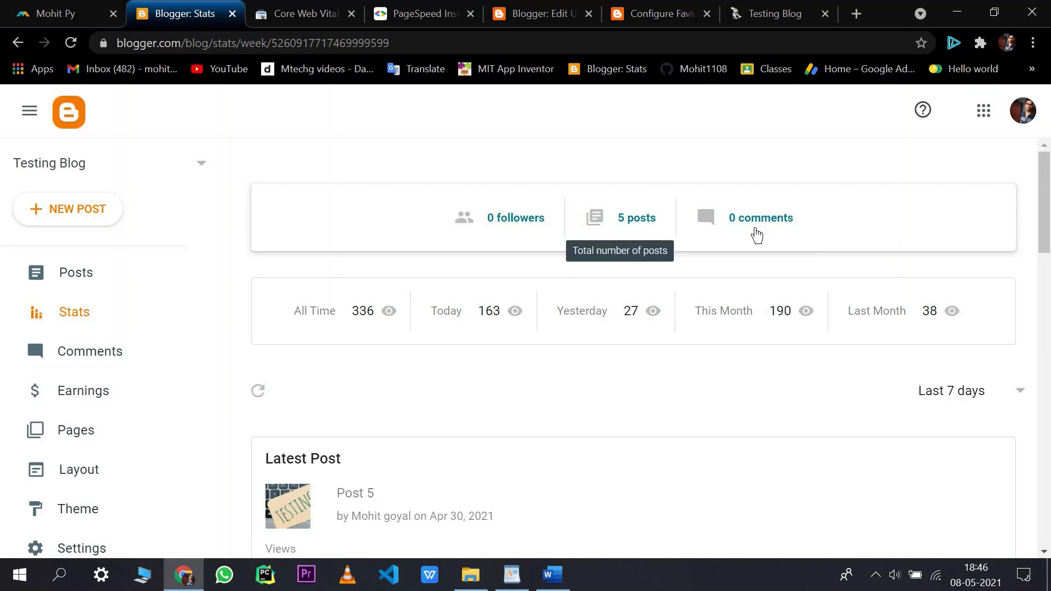
{"action": "scroll", "coordinate": [667, 380], "scroll_direction": "down", "scroll_amount": 20}
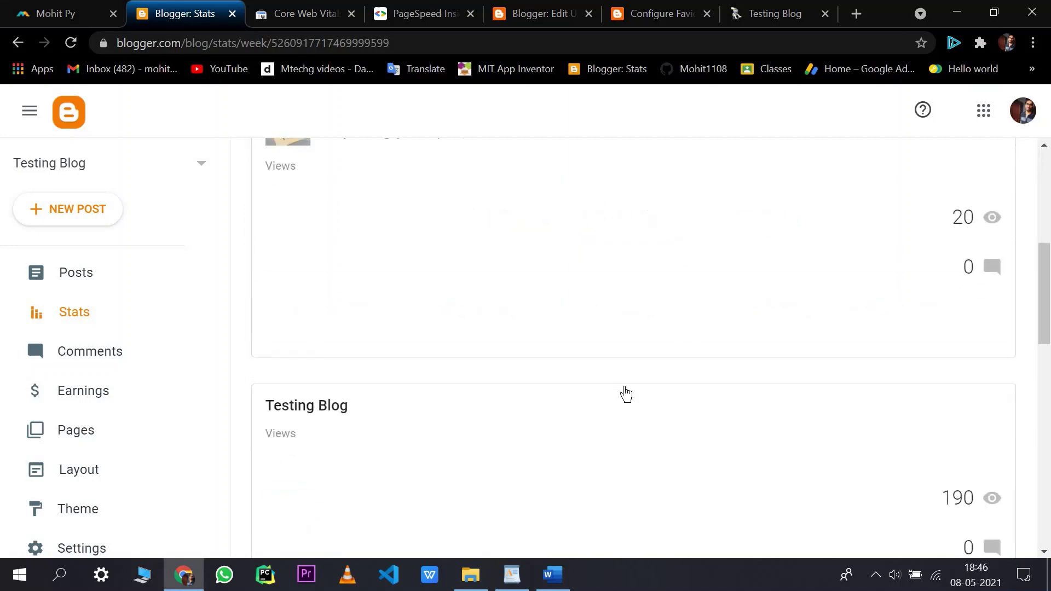
{"action": "scroll", "coordinate": [813, 389], "scroll_direction": "up", "scroll_amount": 7}
{"action": "scroll", "coordinate": [316, 375], "scroll_direction": "up", "scroll_amount": 5}
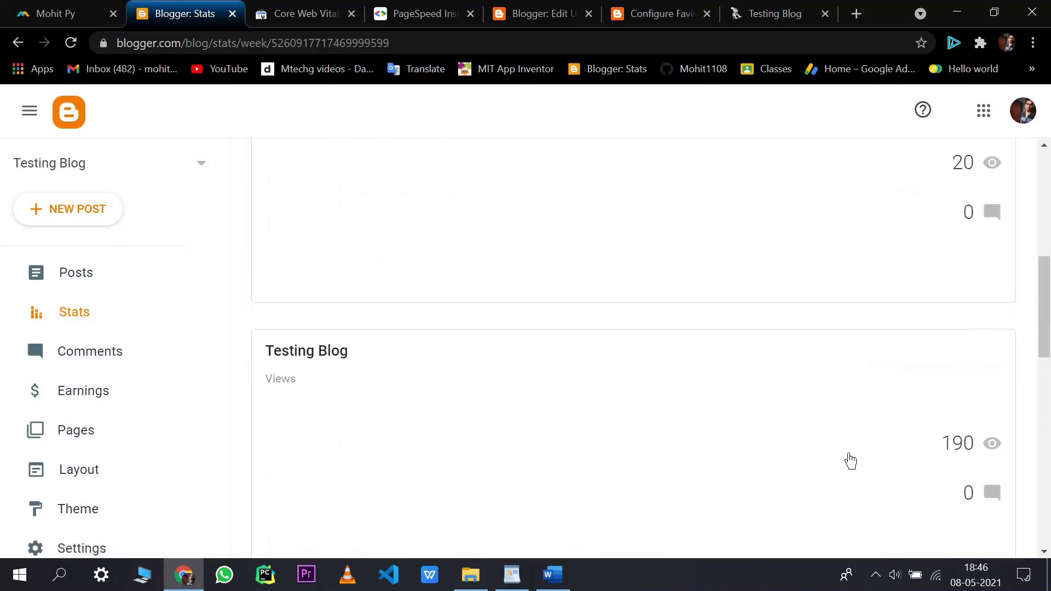
Open the detailed statistics for the blog, look through referring URLs, audience, search keywords and locations, and return to the Stats overview
{"action": "scroll", "coordinate": [850, 460], "scroll_direction": "down", "scroll_amount": 7}
{"action": "left_click", "coordinate": [885, 223]}
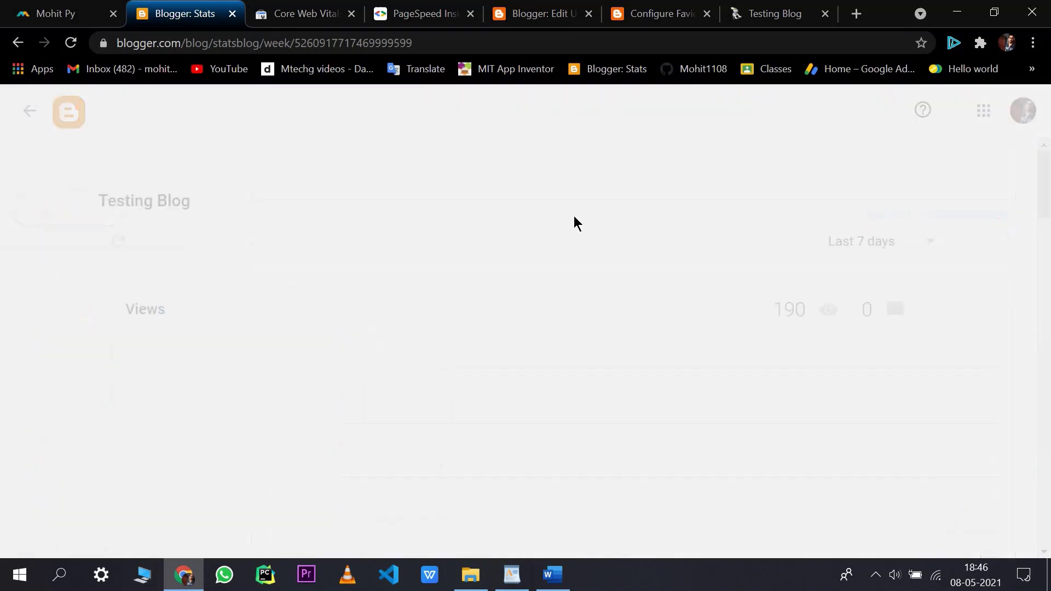
{"action": "scroll", "coordinate": [758, 255], "scroll_direction": "down", "scroll_amount": 3}
{"action": "scroll", "coordinate": [429, 293], "scroll_direction": "up", "scroll_amount": 4}
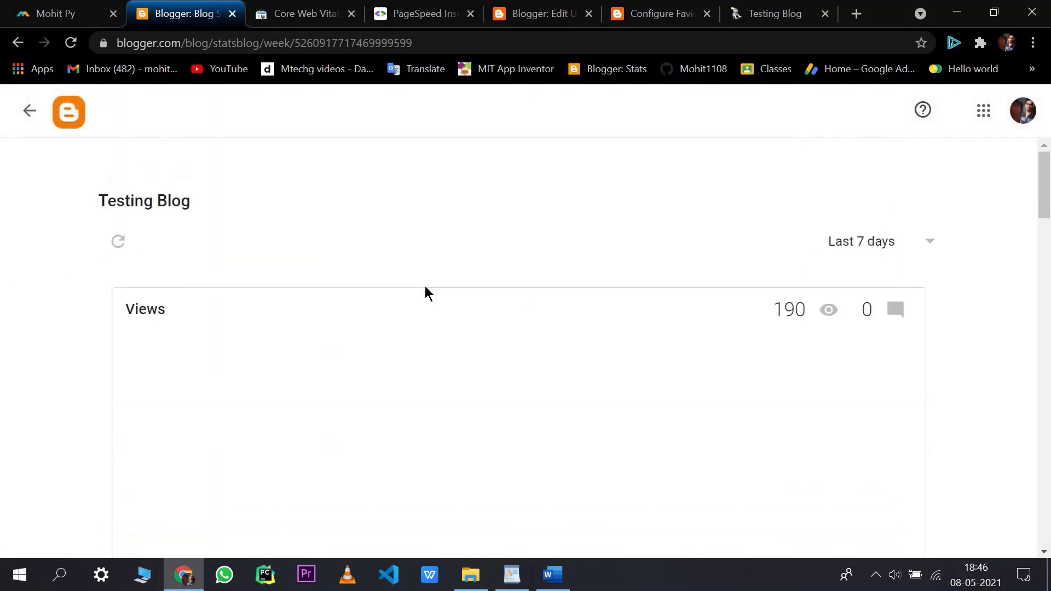
{"action": "scroll", "coordinate": [711, 352], "scroll_direction": "down", "scroll_amount": 8}
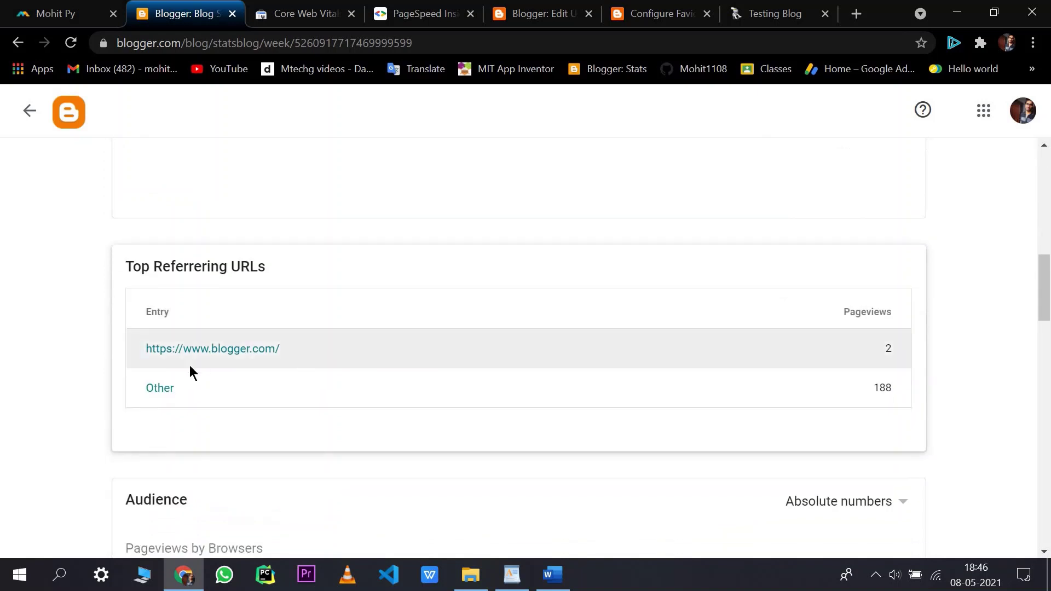
{"action": "scroll", "coordinate": [241, 388], "scroll_direction": "down", "scroll_amount": 6}
{"action": "scroll", "coordinate": [137, 285], "scroll_direction": "up", "scroll_amount": 2}
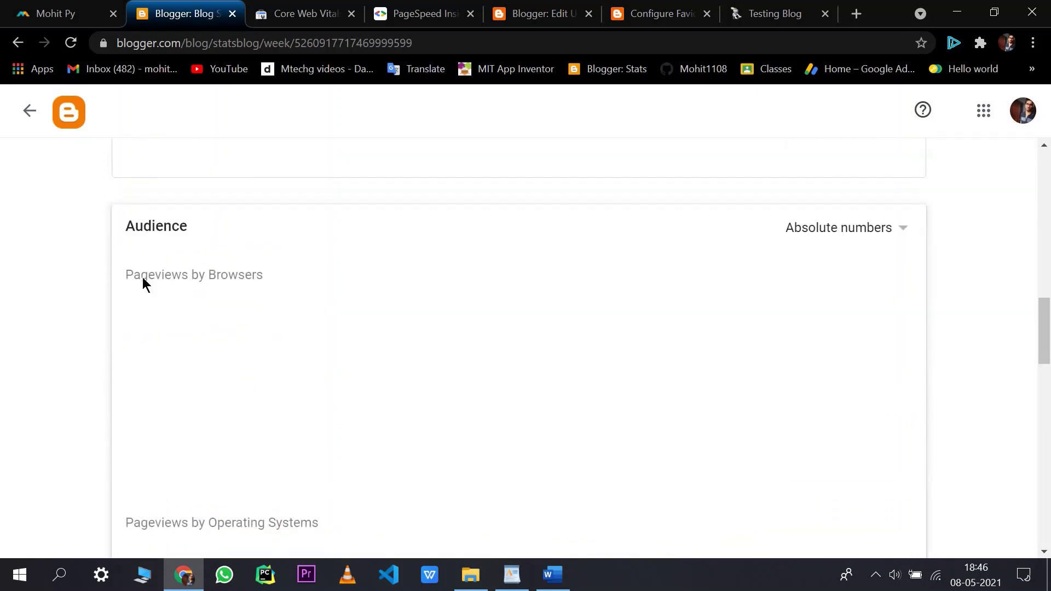
{"action": "scroll", "coordinate": [181, 328], "scroll_direction": "down", "scroll_amount": 1}
{"action": "scroll", "coordinate": [323, 383], "scroll_direction": "down", "scroll_amount": 10}
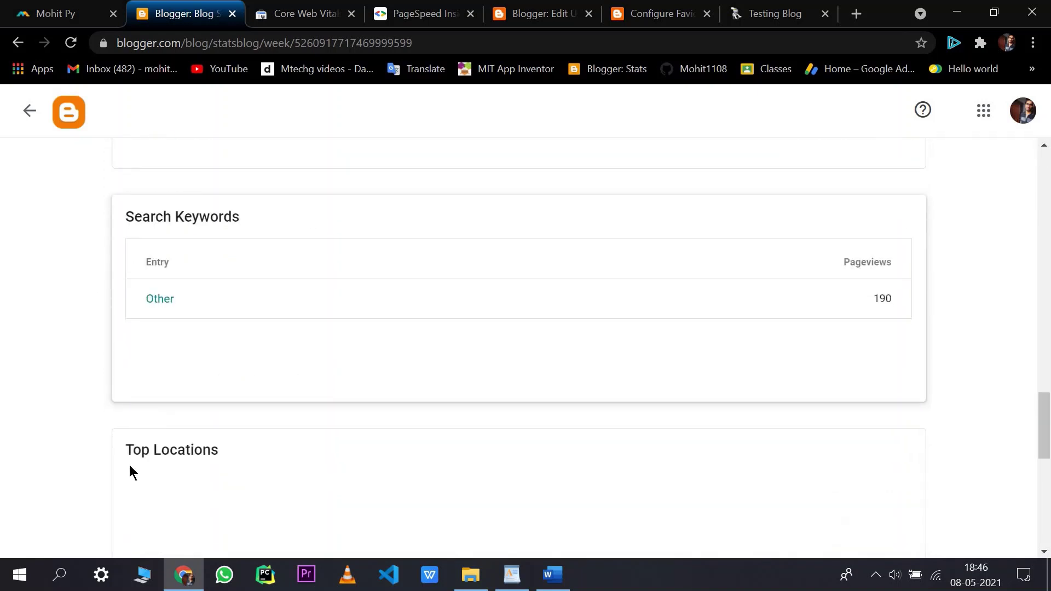
{"action": "scroll", "coordinate": [19, 448], "scroll_direction": "down", "scroll_amount": 6}
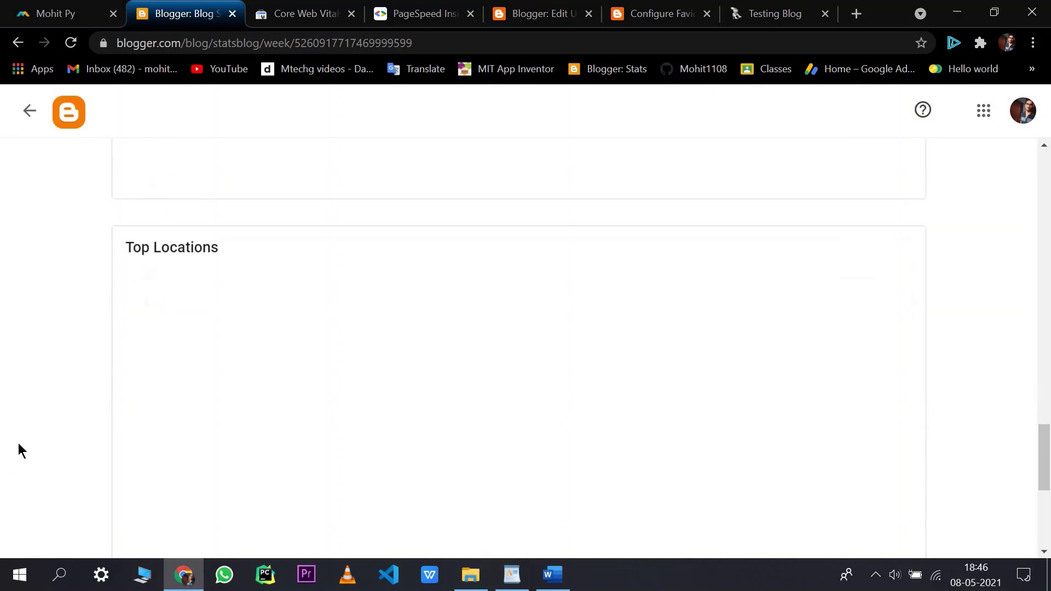
{"action": "scroll", "coordinate": [33, 180], "scroll_direction": "down", "scroll_amount": 4}
{"action": "left_click", "coordinate": [31, 115]}
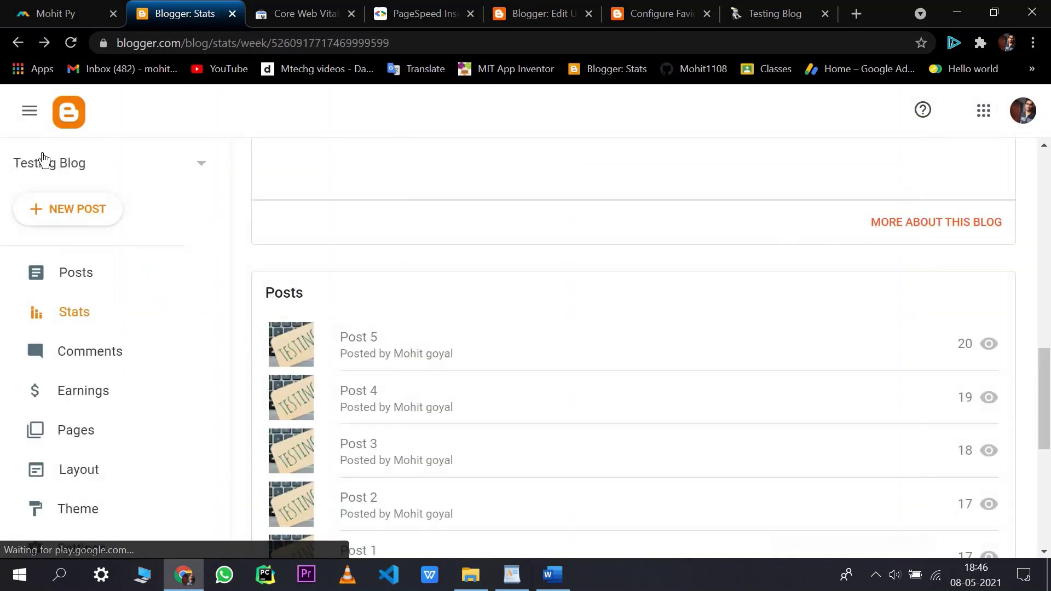
Switch the Blogger Stats to the Mohit Py blog and open that blog's detailed statistics
{"action": "left_click", "coordinate": [42, 162]}
{"action": "left_click", "coordinate": [121, 188]}
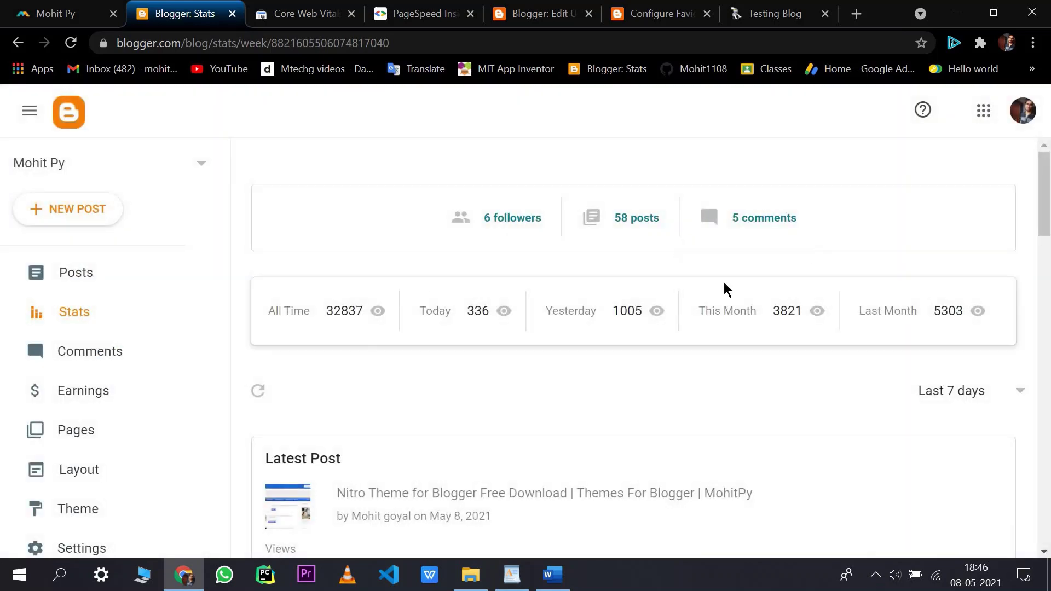
{"action": "scroll", "coordinate": [906, 402], "scroll_direction": "down", "scroll_amount": 10}
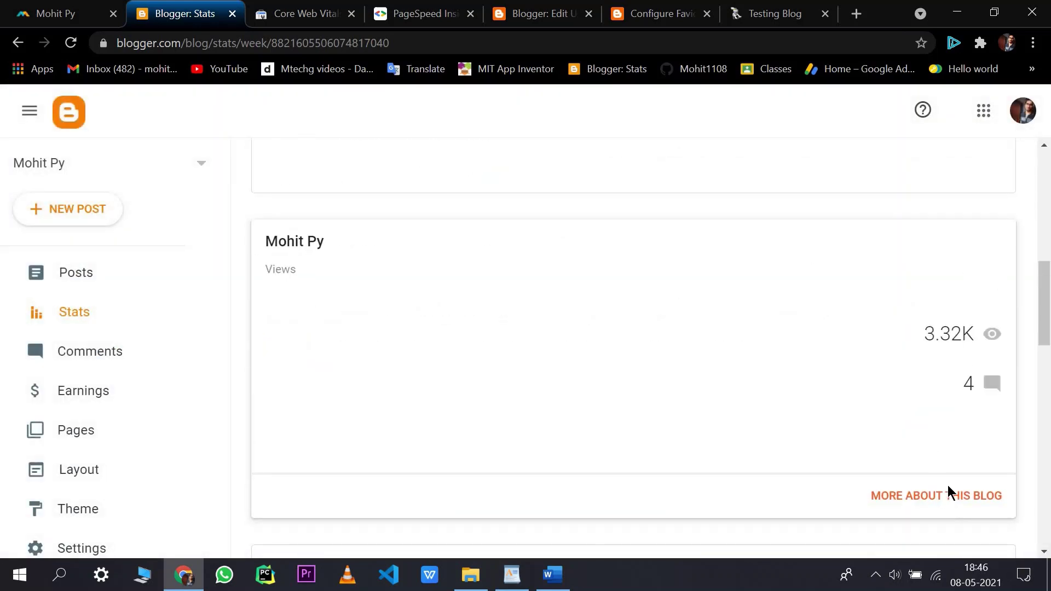
{"action": "left_click", "coordinate": [948, 492]}
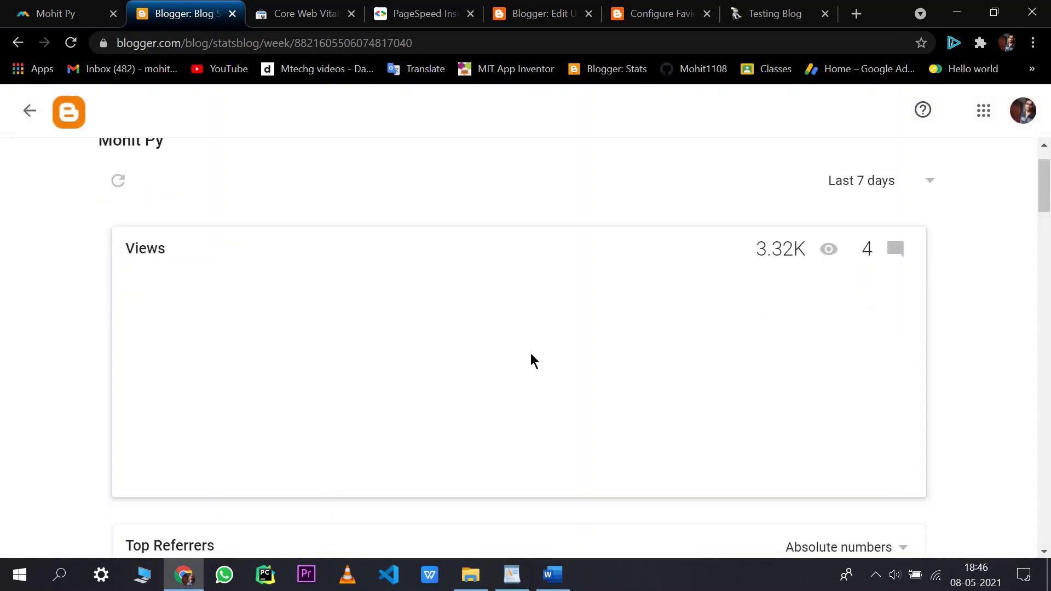
Examine the Top Referring URLs table and its pageviews in the Mohit Py blog's detailed statistics
{"action": "scroll", "coordinate": [531, 356], "scroll_direction": "down", "scroll_amount": 12}
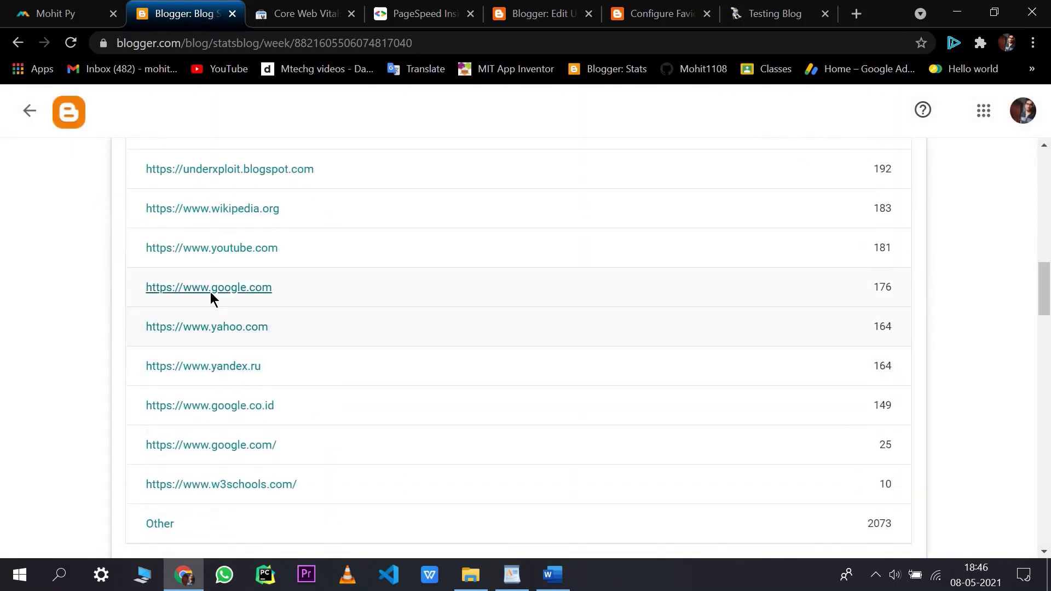
{"action": "scroll", "coordinate": [210, 298], "scroll_direction": "up", "scroll_amount": 1}
{"action": "scroll", "coordinate": [209, 197], "scroll_direction": "down", "scroll_amount": 4}
{"action": "scroll", "coordinate": [190, 138], "scroll_direction": "up", "scroll_amount": 2}
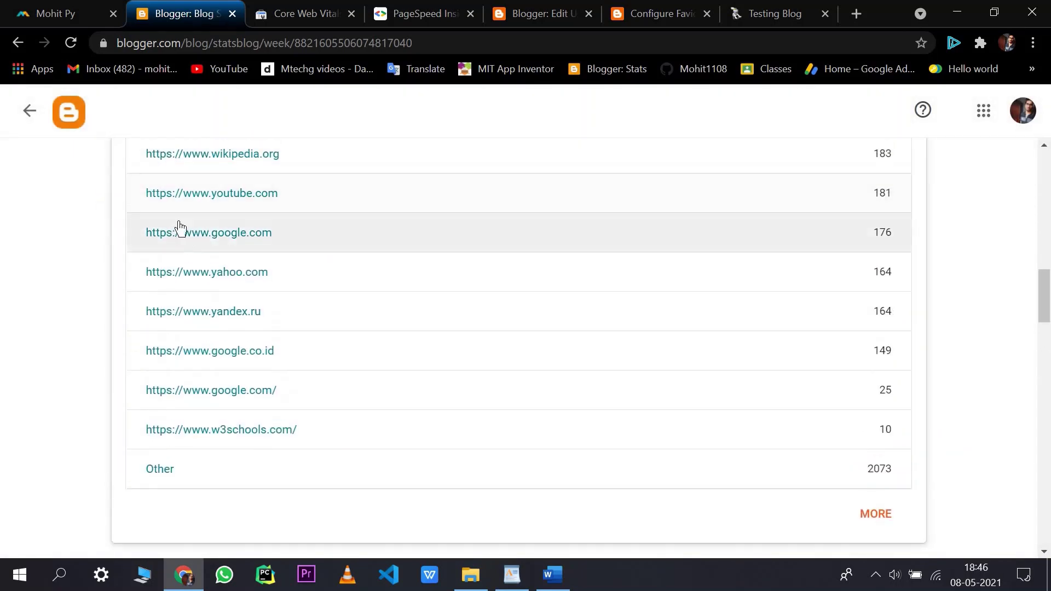
{"action": "scroll", "coordinate": [164, 186], "scroll_direction": "up", "scroll_amount": 2}
{"action": "scroll", "coordinate": [145, 230], "scroll_direction": "up", "scroll_amount": 2}
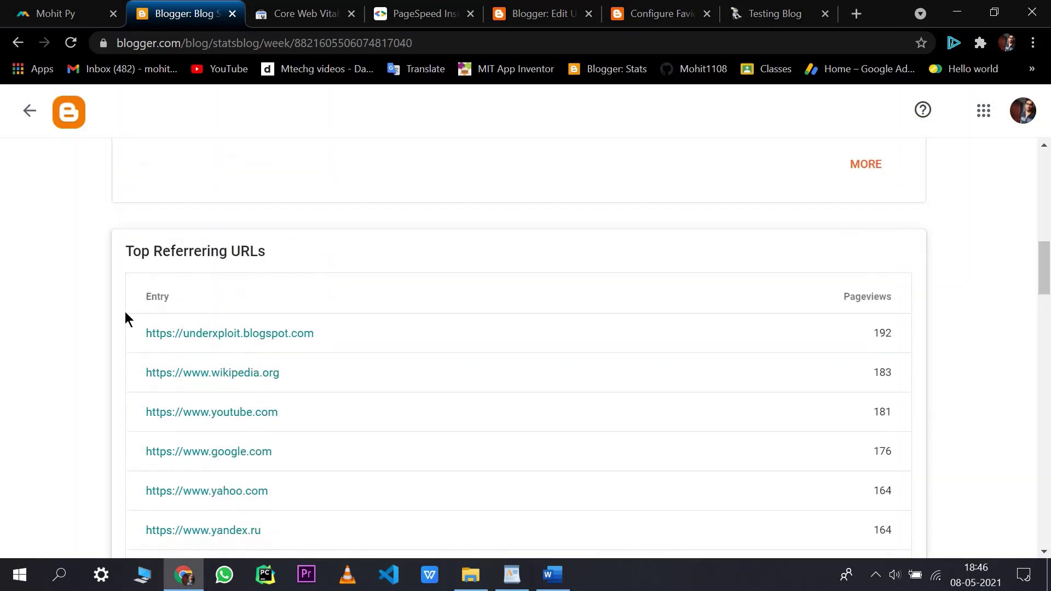
{"action": "double_click", "coordinate": [190, 251]}
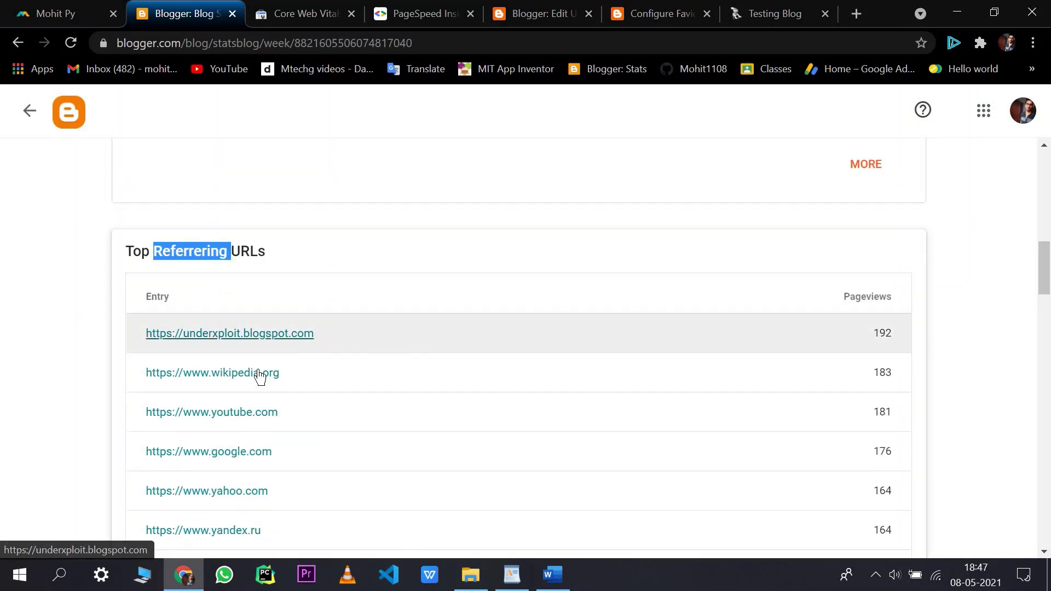
{"action": "scroll", "coordinate": [243, 387], "scroll_direction": "down", "scroll_amount": 2}
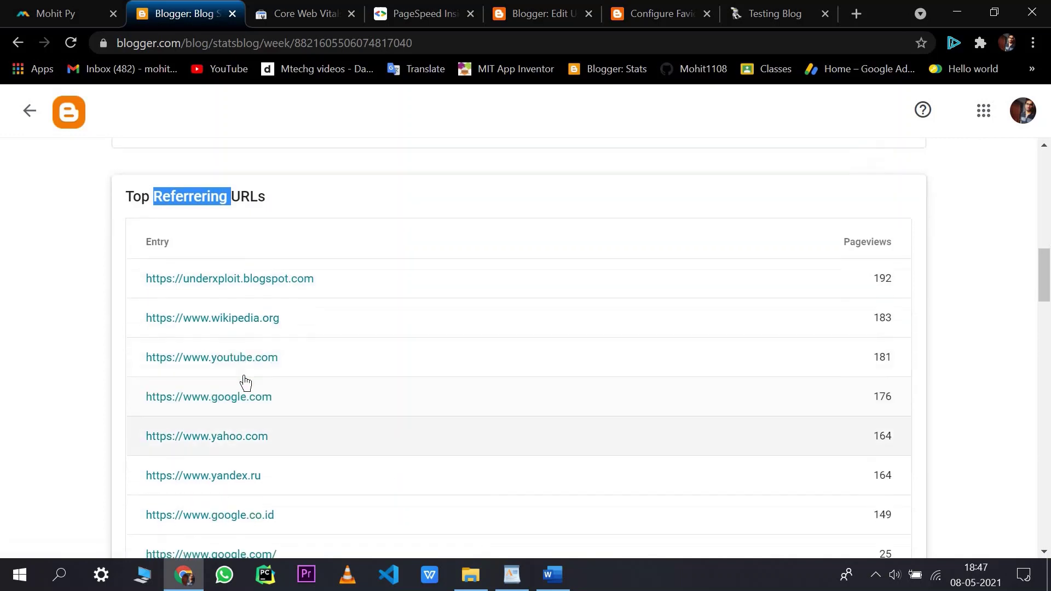
Look through the audience sections, the Search Keywords table and the remaining statistics down to the end of the page
{"action": "scroll", "coordinate": [242, 385], "scroll_direction": "down", "scroll_amount": 20}
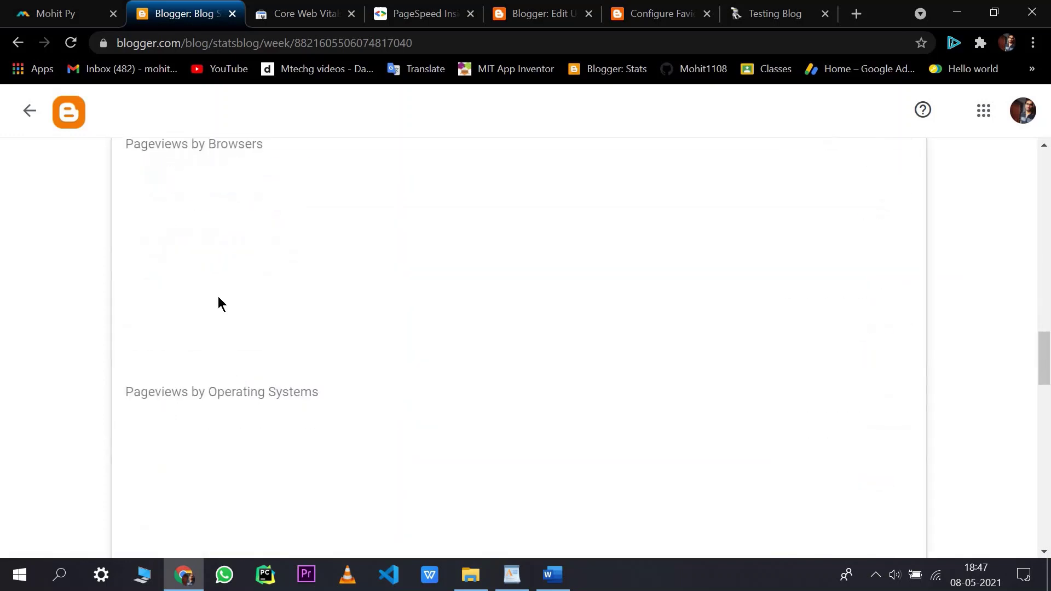
{"action": "scroll", "coordinate": [164, 263], "scroll_direction": "up", "scroll_amount": 3}
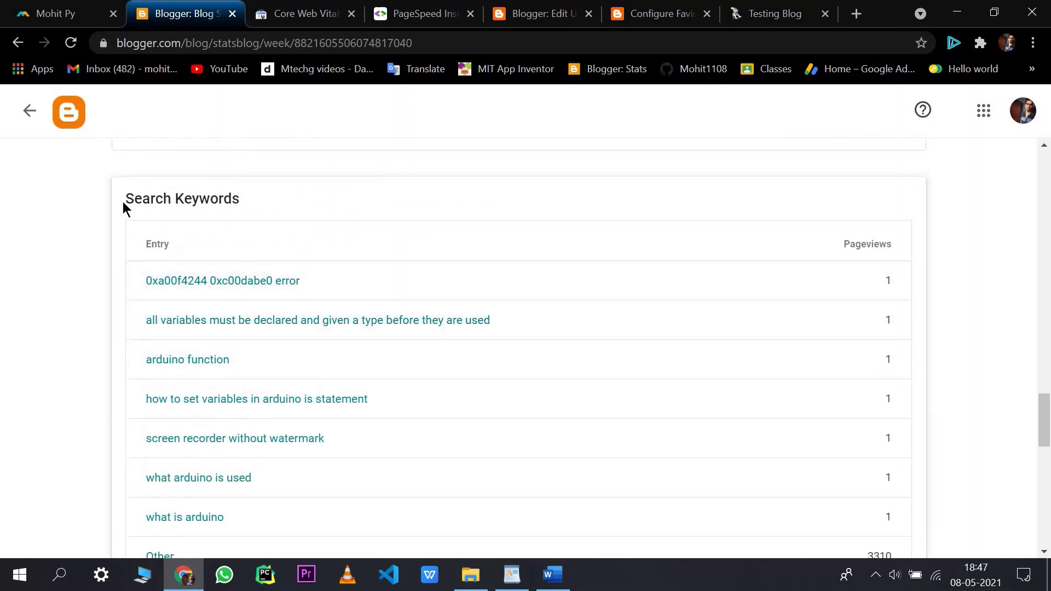
{"action": "triple_click", "coordinate": [157, 201]}
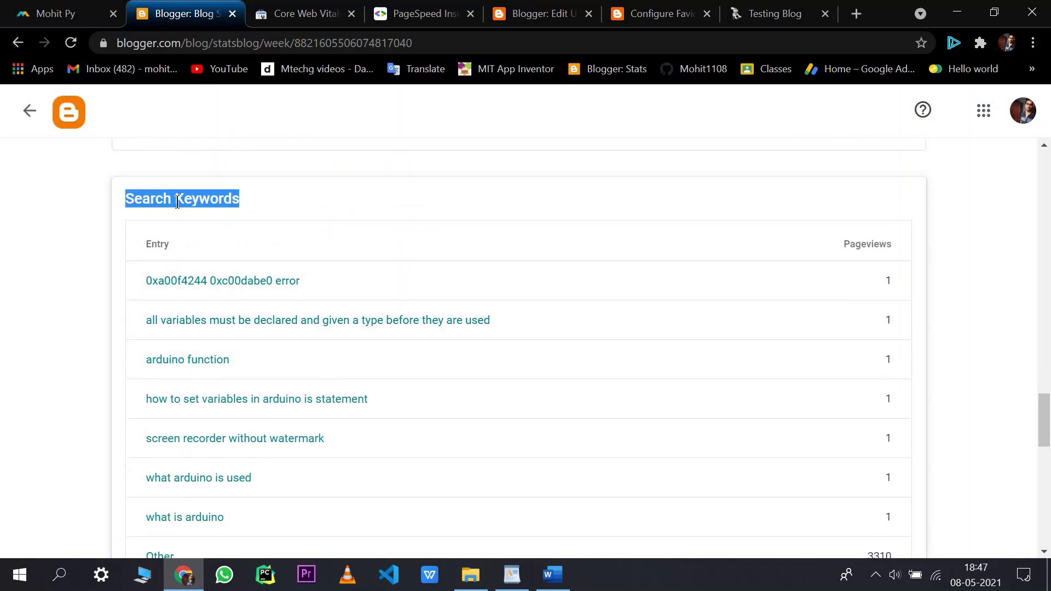
{"action": "left_click", "coordinate": [157, 328]}
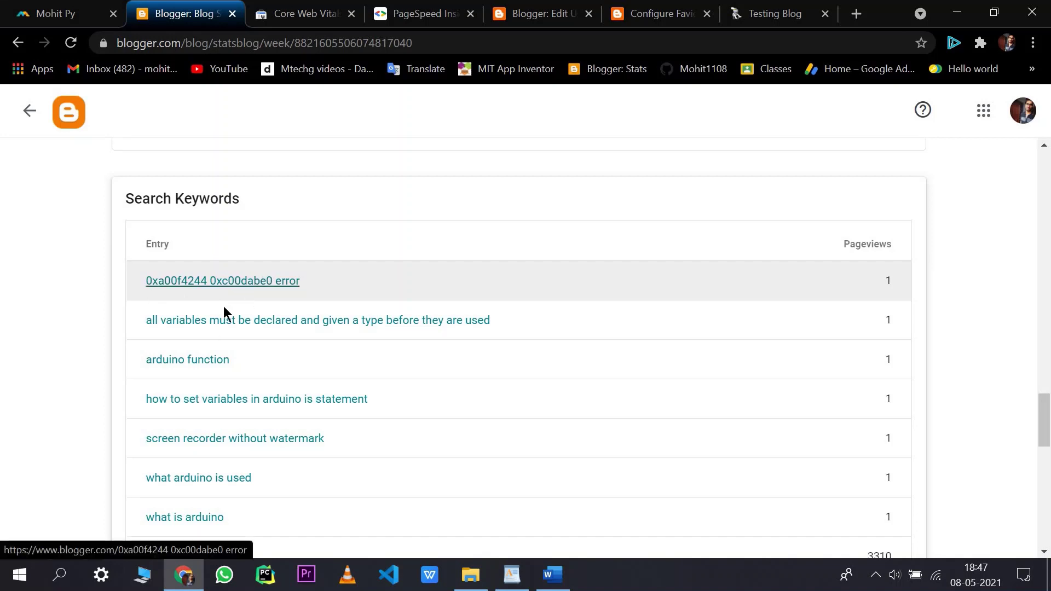
{"action": "scroll", "coordinate": [263, 384], "scroll_direction": "down", "scroll_amount": 8}
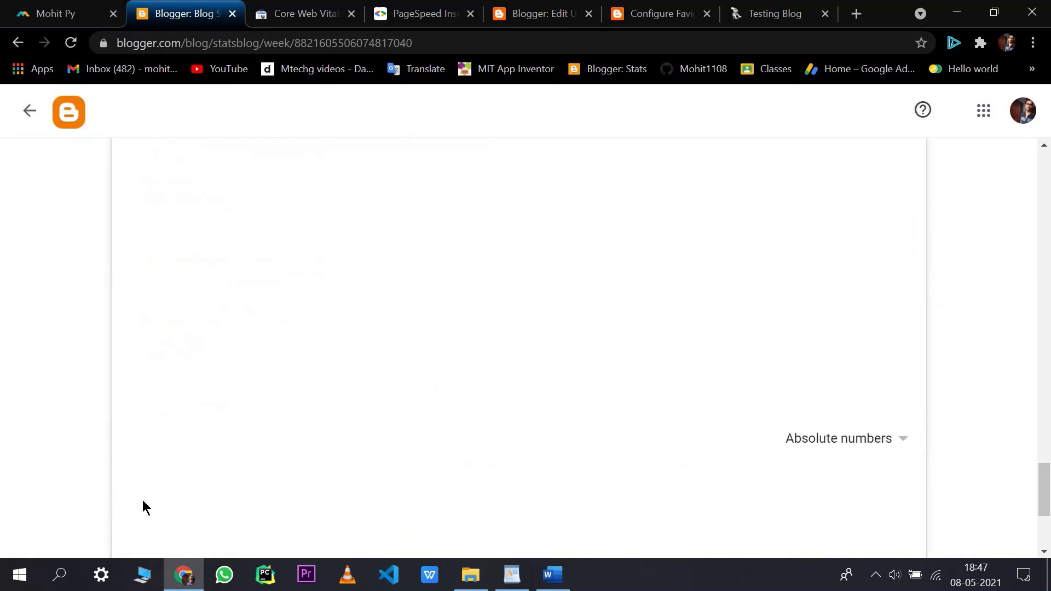
{"action": "scroll", "coordinate": [328, 476], "scroll_direction": "down", "scroll_amount": 4}
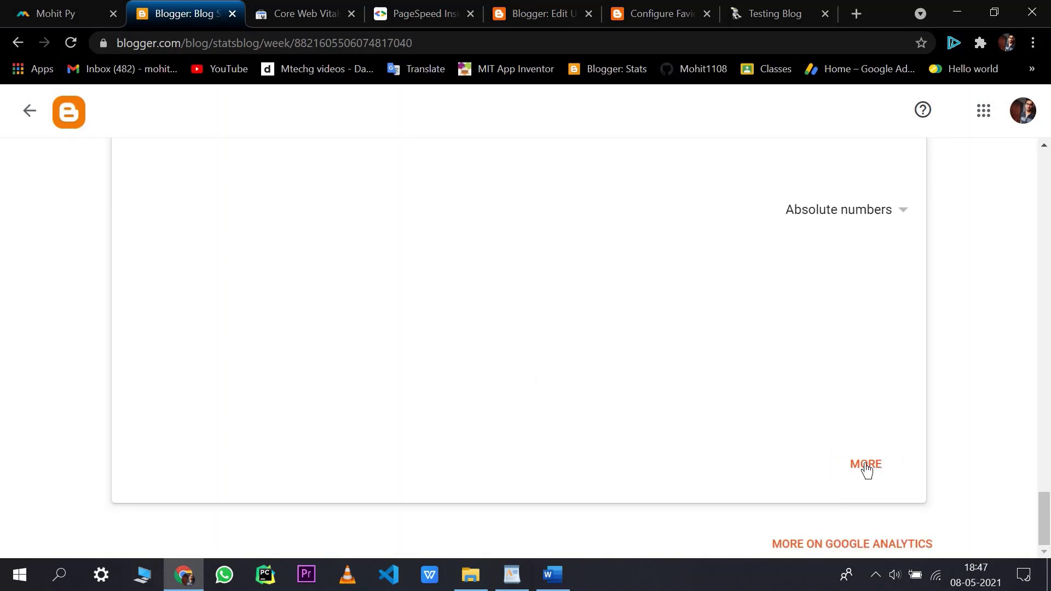
Open Google Analytics from the blog statistics, leave it again and switch to the open Mohit Py homepage
{"action": "left_click", "coordinate": [853, 540]}
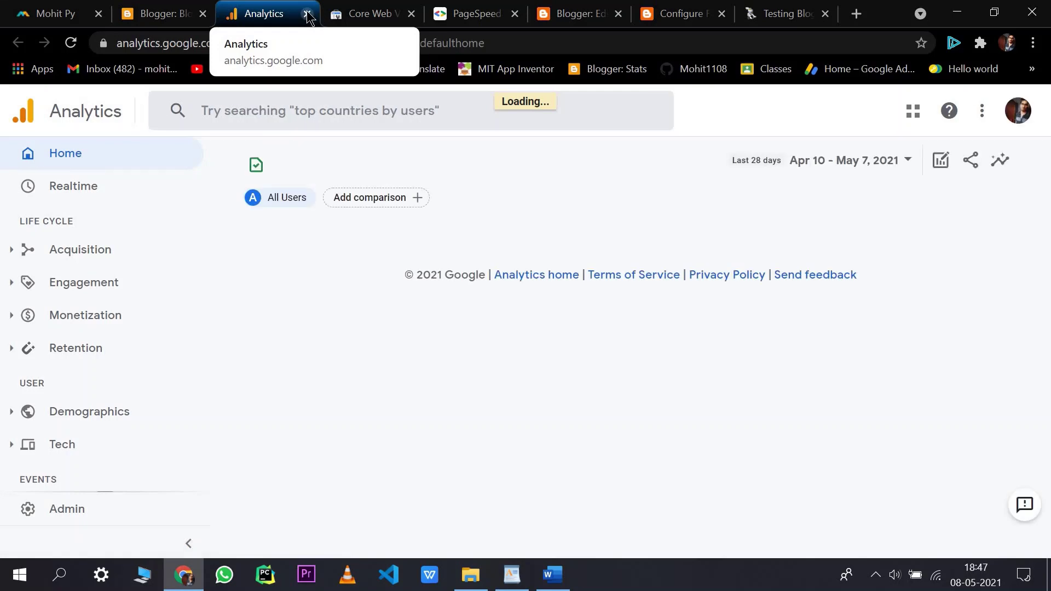
{"action": "key", "text": "ctrl+w"}
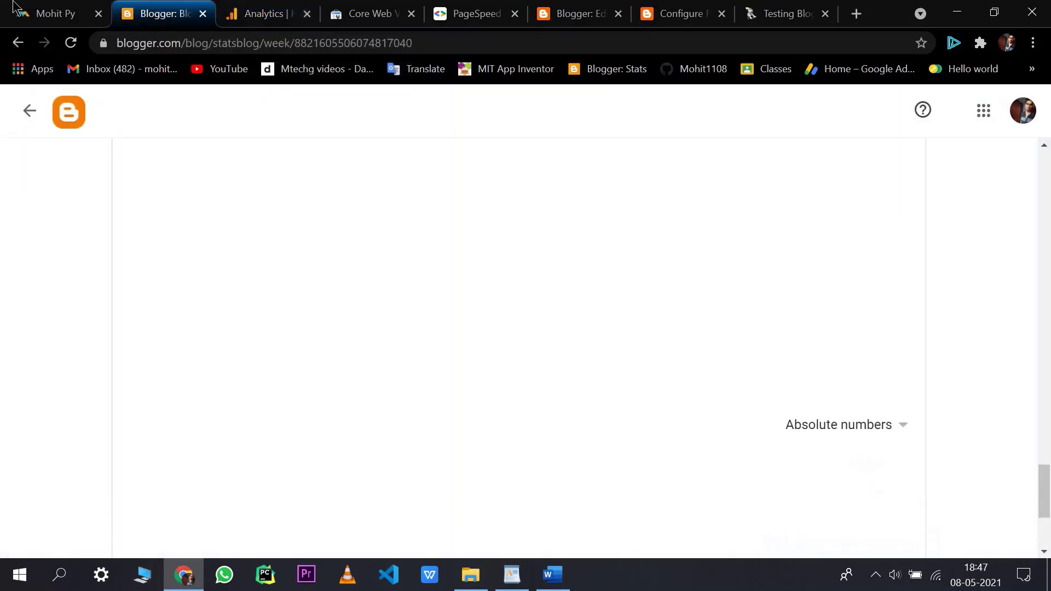
{"action": "key", "text": "ctrl+shift+Tab"}
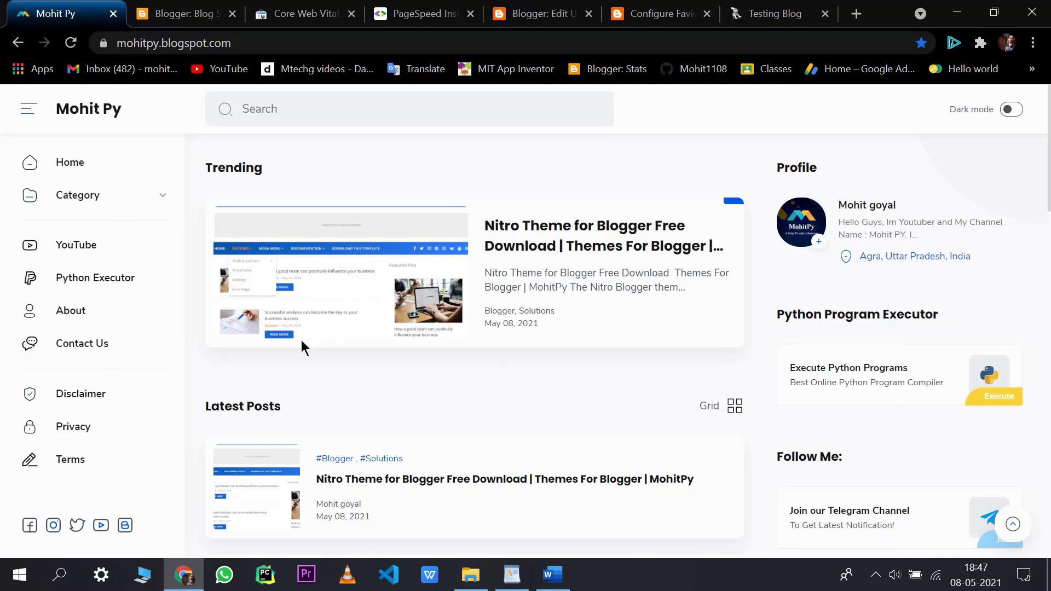
Open the Arduino label from the site's Category list and view its posts and the Python Program Executor gadget
{"action": "left_click", "coordinate": [146, 206]}
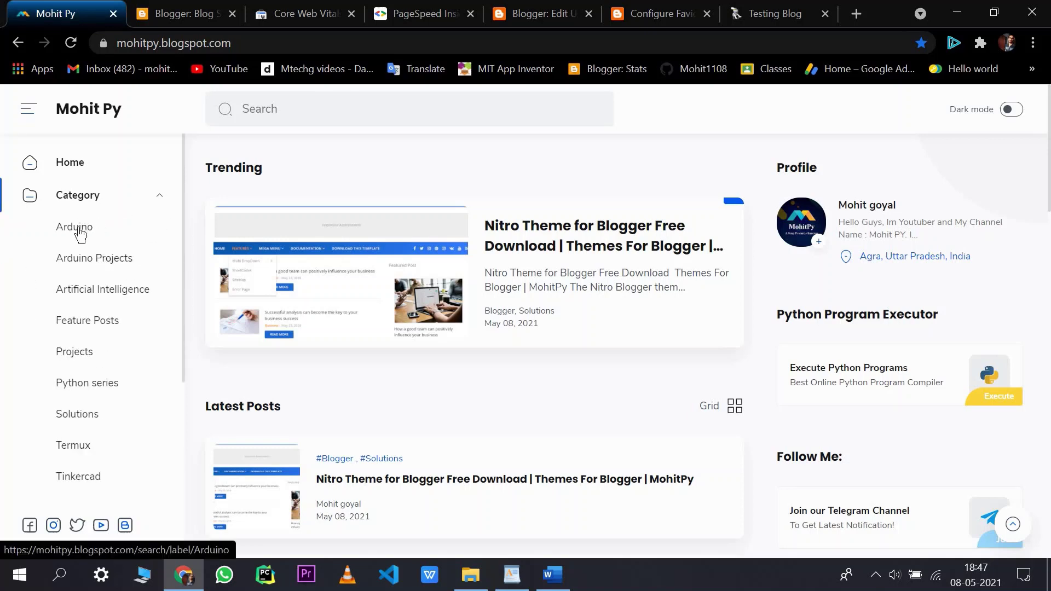
{"action": "left_click", "coordinate": [78, 230]}
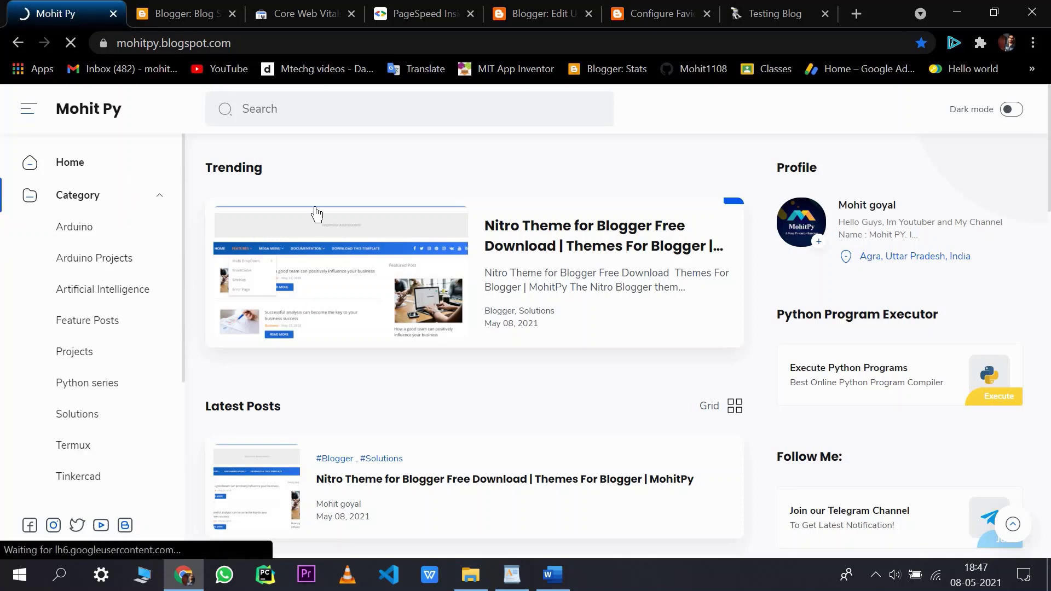
{"action": "scroll", "coordinate": [830, 302], "scroll_direction": "down", "scroll_amount": 5}
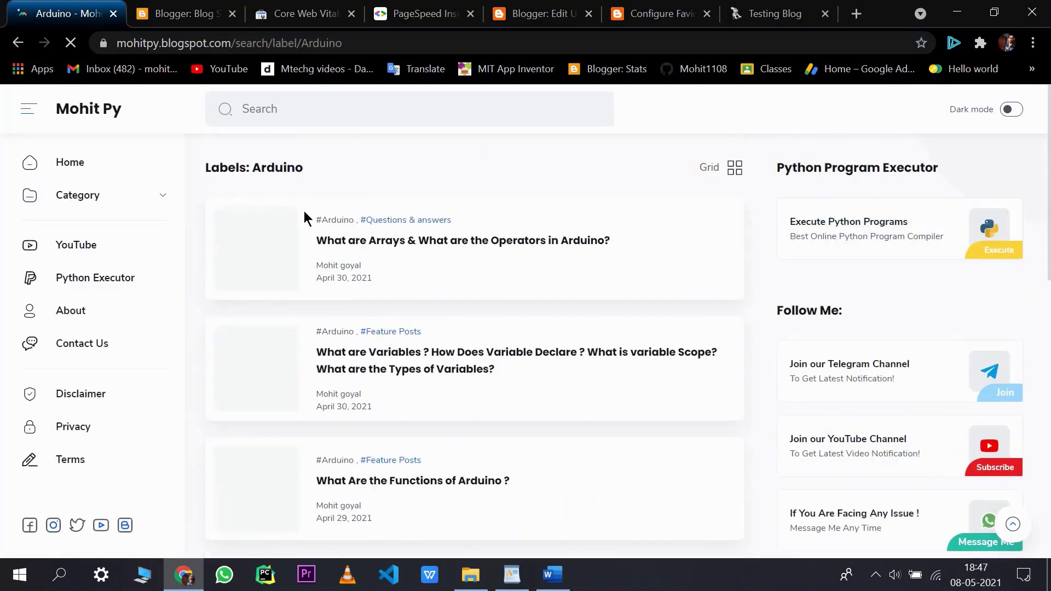
{"action": "triple_click", "coordinate": [802, 168]}
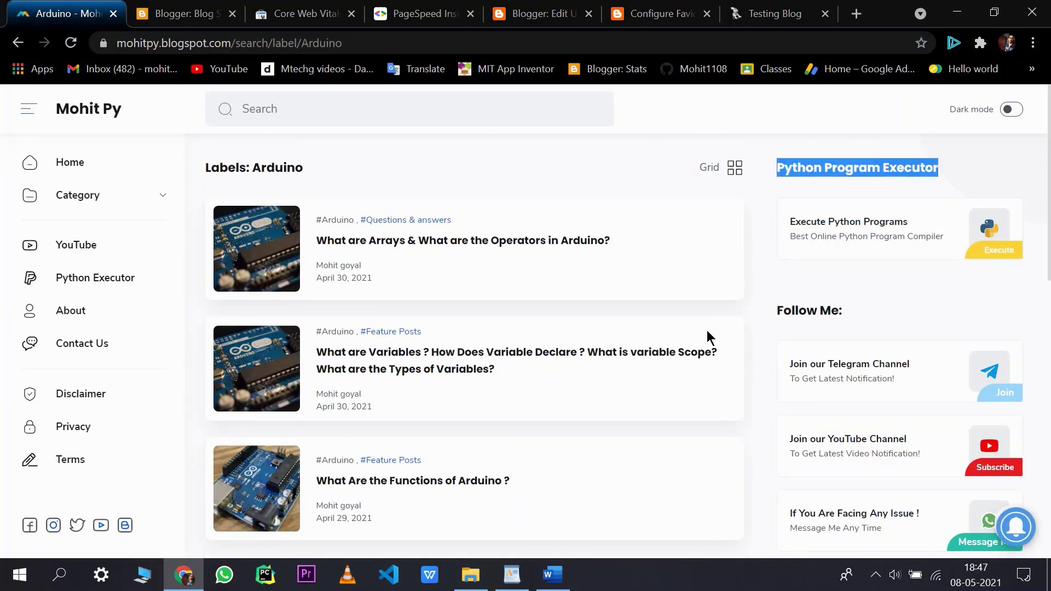
Open the online Python compiler page through the Execute Python Programs gadget and collapse the site's navigation menu
{"action": "left_click", "coordinate": [805, 222]}
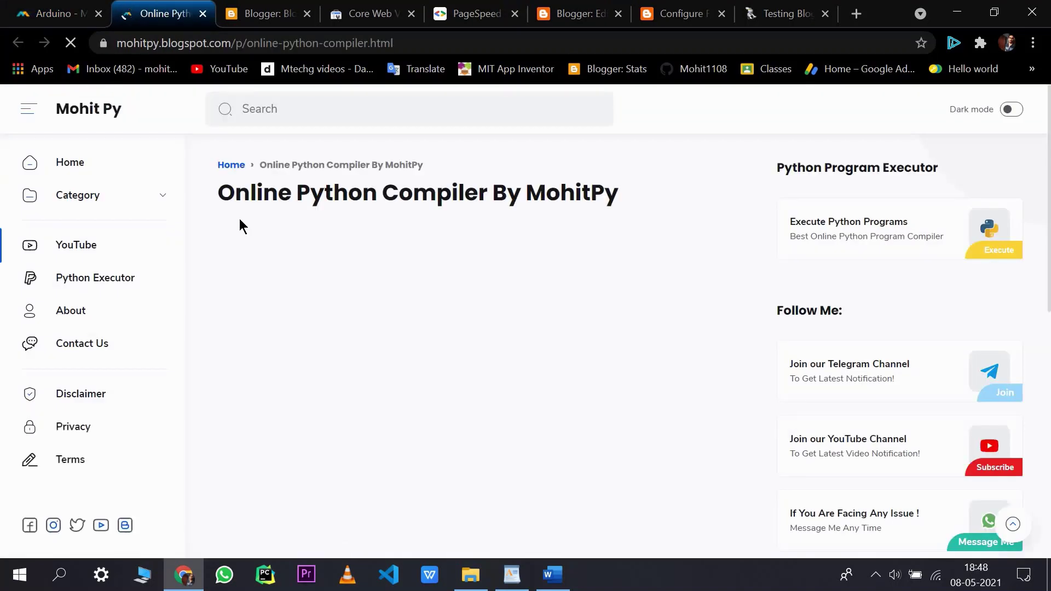
{"action": "double_click", "coordinate": [468, 192]}
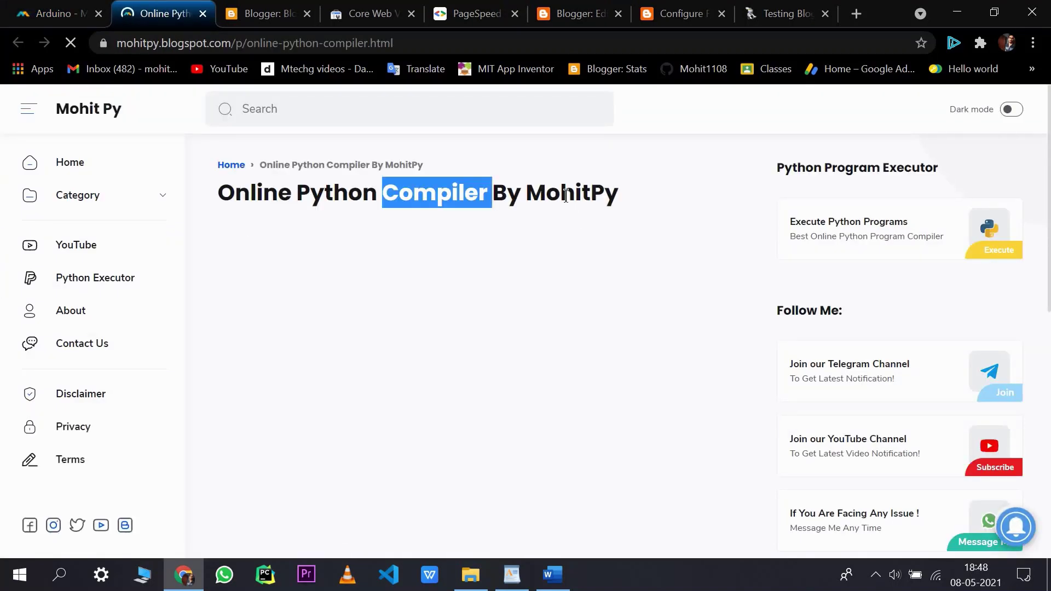
{"action": "left_click_drag", "start_coordinate": [619, 193], "coordinate": [218, 193]}
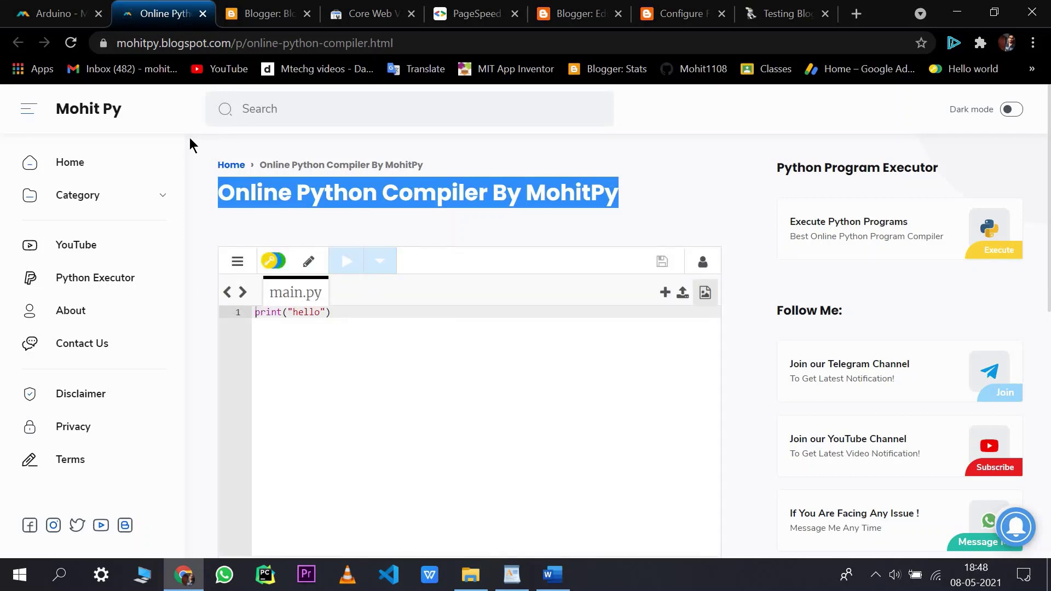
{"action": "left_click", "coordinate": [22, 111]}
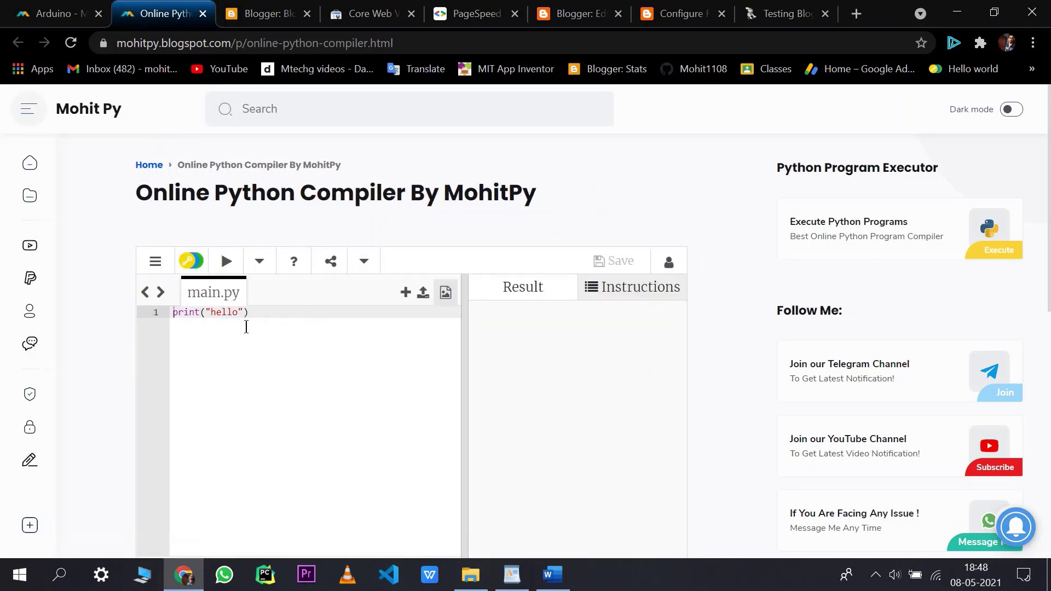
Run the sample program in main.py and add two more print("hello") lines below the first one
{"action": "left_click", "coordinate": [221, 264]}
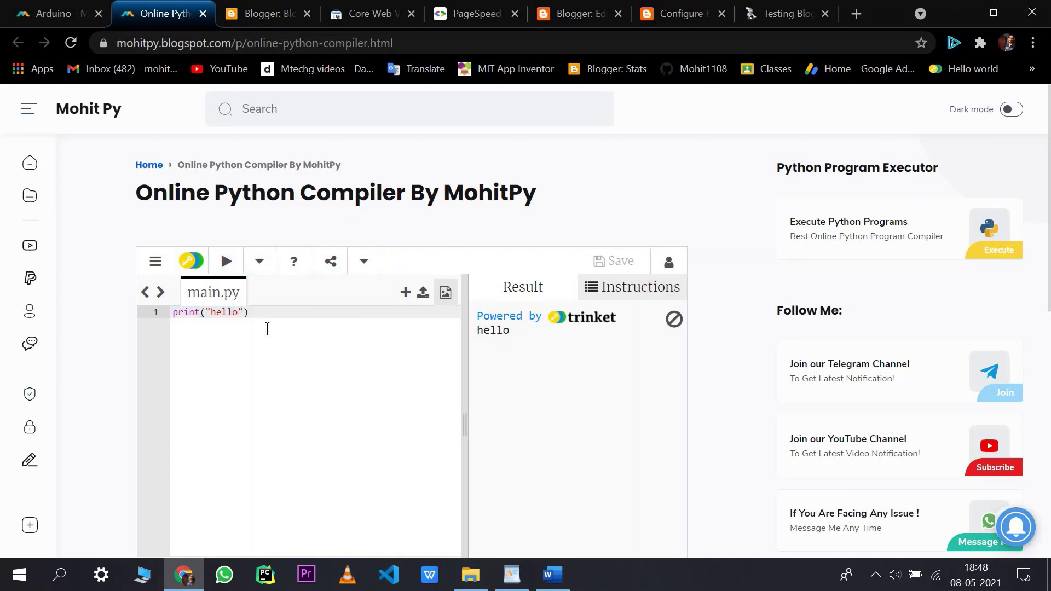
{"action": "key", "text": "Return"}
{"action": "type", "text": "print(\"hello\")"}
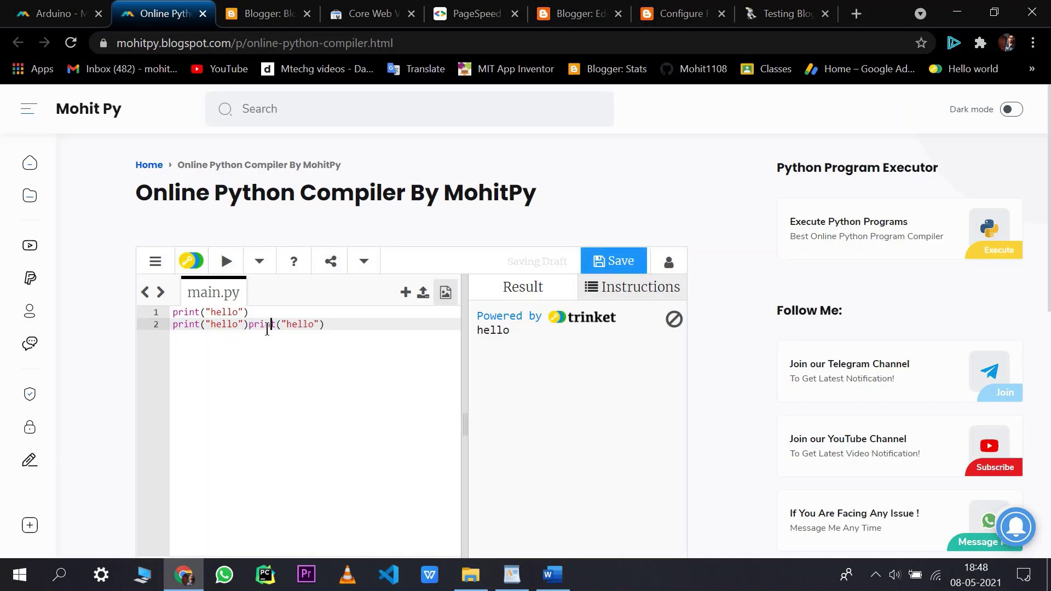
{"action": "key", "text": "Left"}
{"action": "key", "text": "Left"}
{"action": "key", "text": "Left"}
{"action": "key", "text": "Left"}
{"action": "key", "text": "Left"}
{"action": "key", "text": "Left"}
{"action": "key", "text": "Return"}
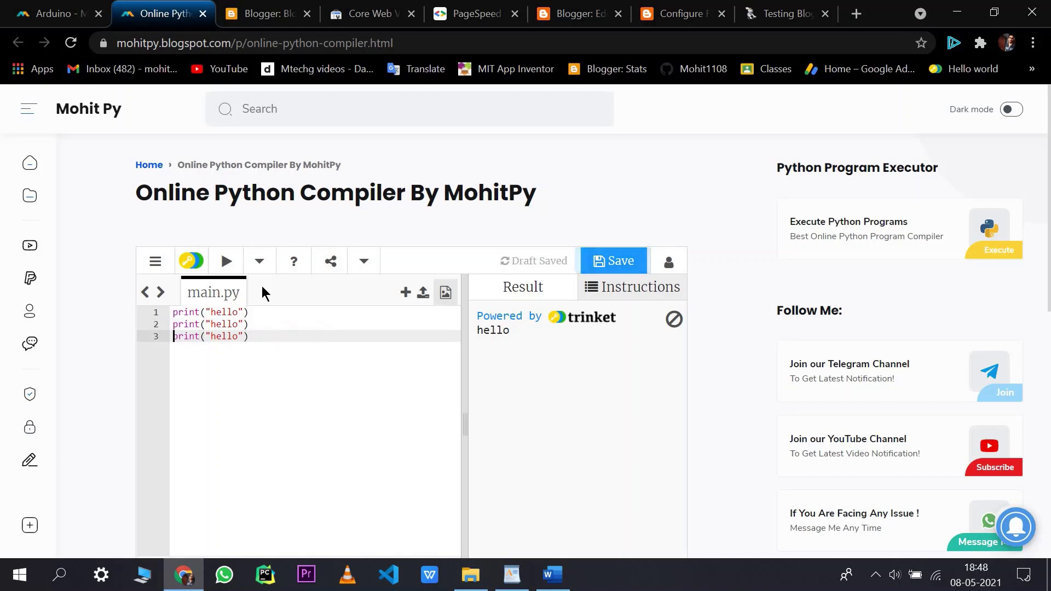
Run the three-line program in the embedded compiler and check its output in the Result pane
{"action": "left_click", "coordinate": [238, 267]}
{"action": "left_click_drag", "start_coordinate": [527, 368], "coordinate": [529, 372]}
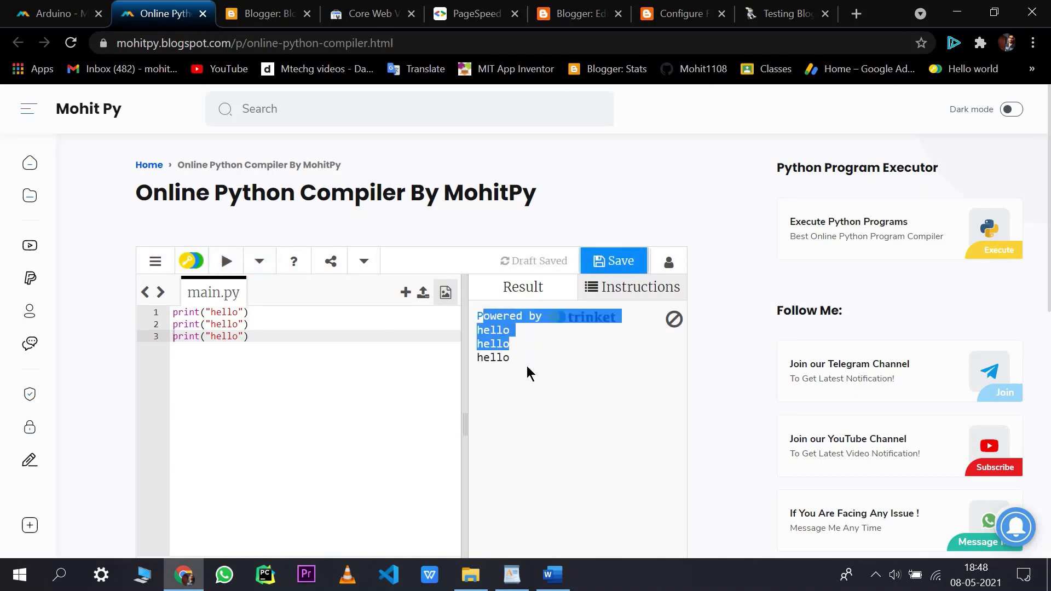
{"action": "double_click", "coordinate": [501, 357]}
Look through the compiler page's sidebar gadgets, including the Follow Me links and the Contact Us form
{"action": "scroll", "coordinate": [502, 355], "scroll_direction": "down", "scroll_amount": 4}
{"action": "scroll", "coordinate": [794, 340], "scroll_direction": "up", "scroll_amount": 3}
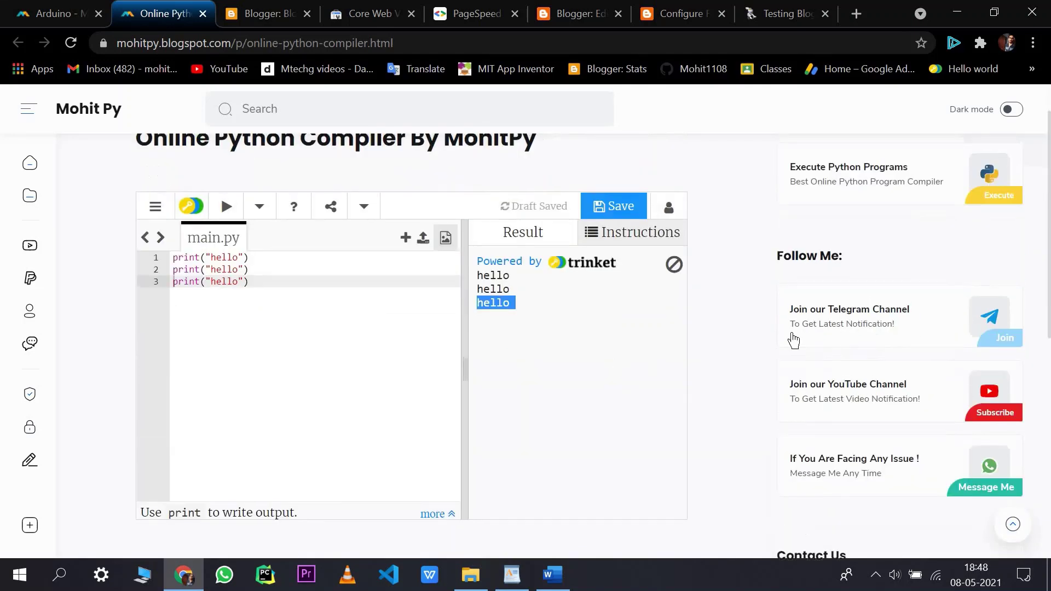
{"action": "scroll", "coordinate": [889, 352], "scroll_direction": "down", "scroll_amount": 1}
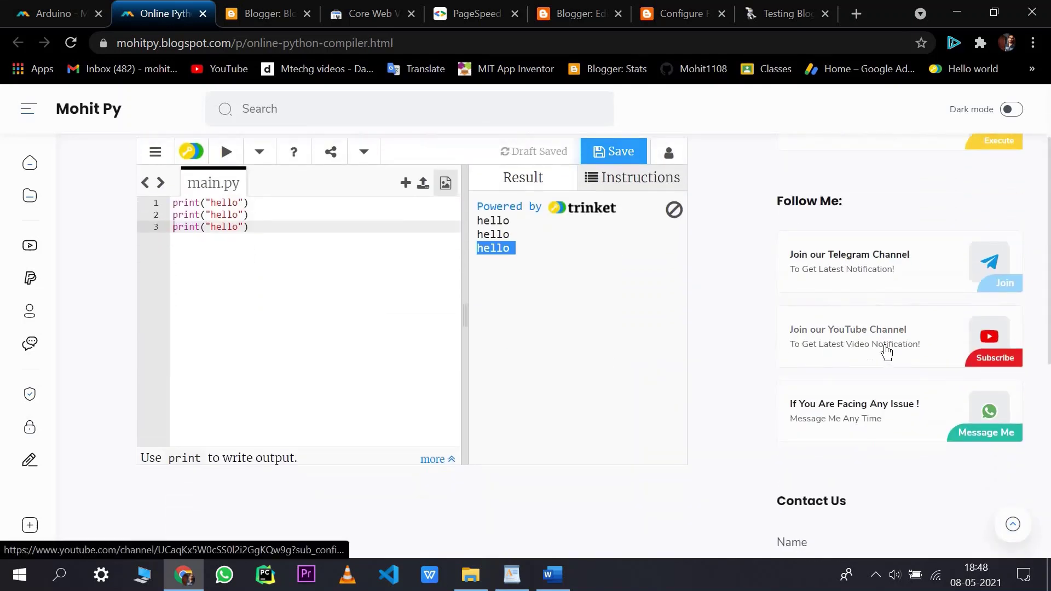
{"action": "scroll", "coordinate": [903, 361], "scroll_direction": "down", "scroll_amount": 1}
{"action": "scroll", "coordinate": [887, 339], "scroll_direction": "down", "scroll_amount": 2}
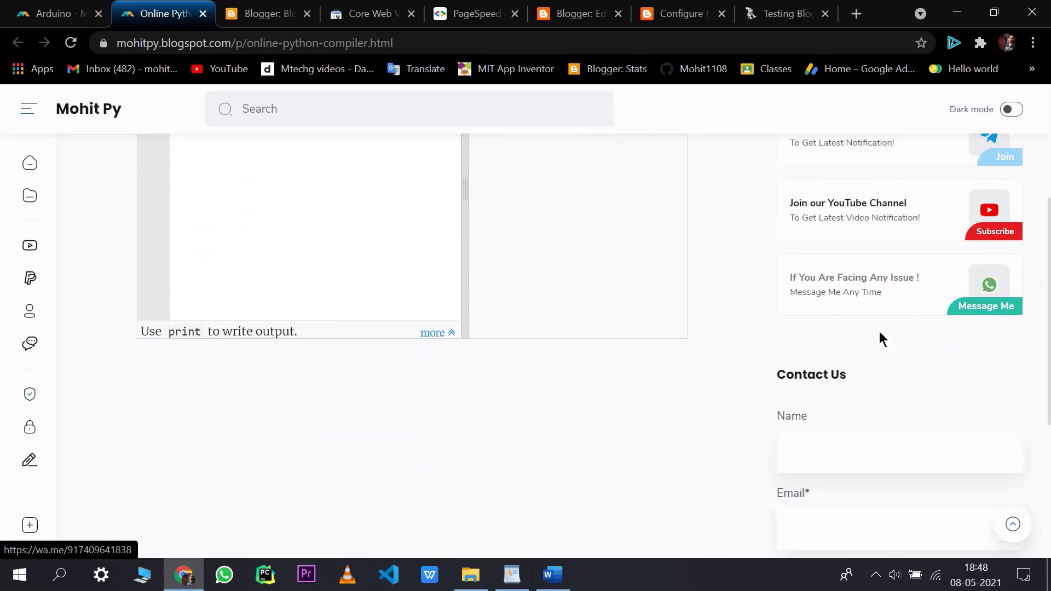
{"action": "scroll", "coordinate": [898, 304], "scroll_direction": "down", "scroll_amount": 2}
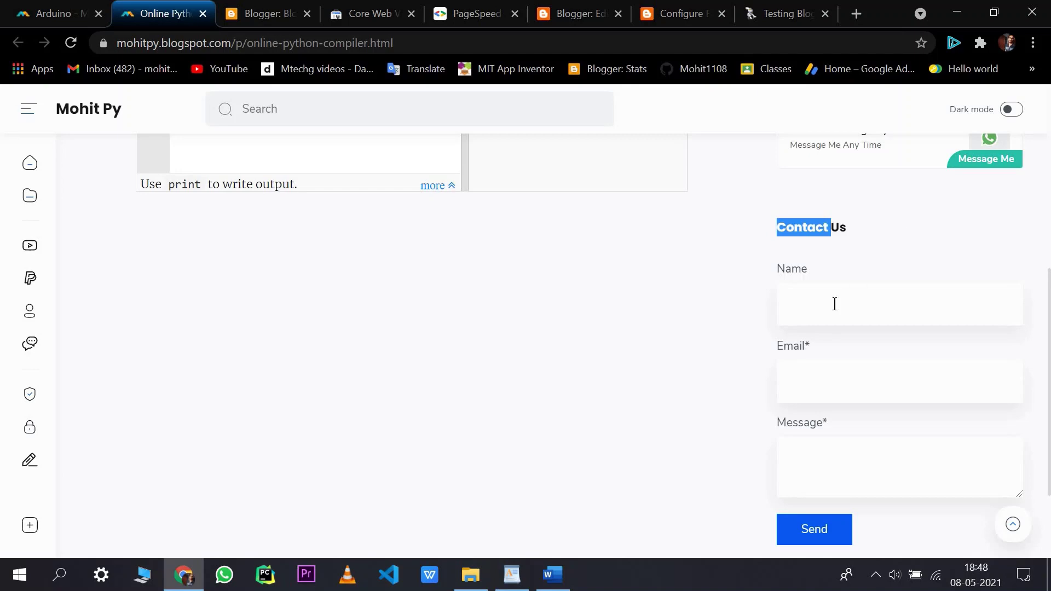
{"action": "scroll", "coordinate": [778, 339], "scroll_direction": "down", "scroll_amount": 2}
Return to the Mohit Py homepage and look through its Latest Posts
{"action": "scroll", "coordinate": [33, 173], "scroll_direction": "up", "scroll_amount": 6}
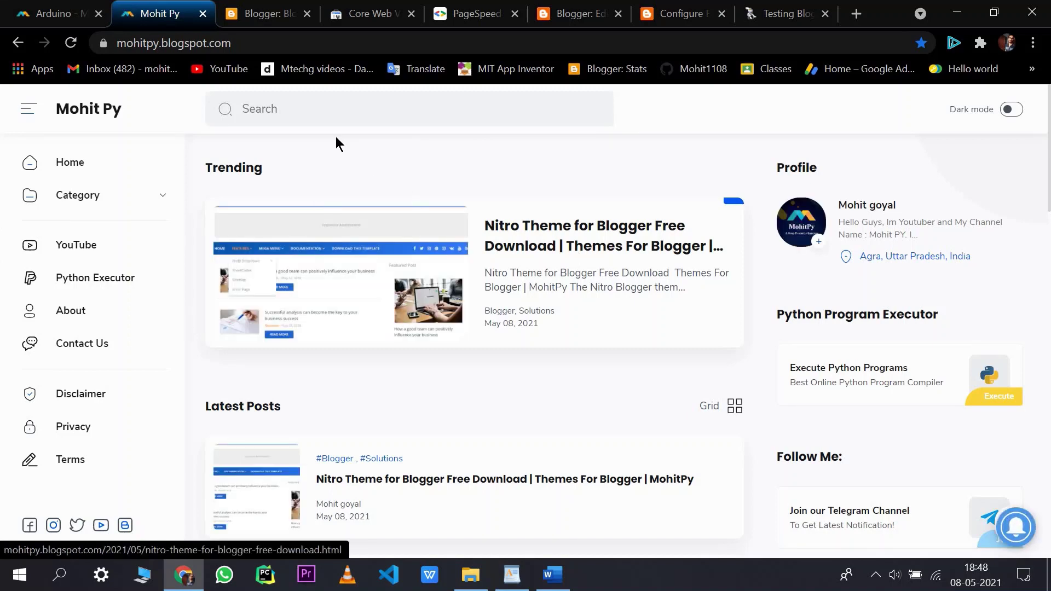
{"action": "scroll", "coordinate": [281, 274], "scroll_direction": "down", "scroll_amount": 4}
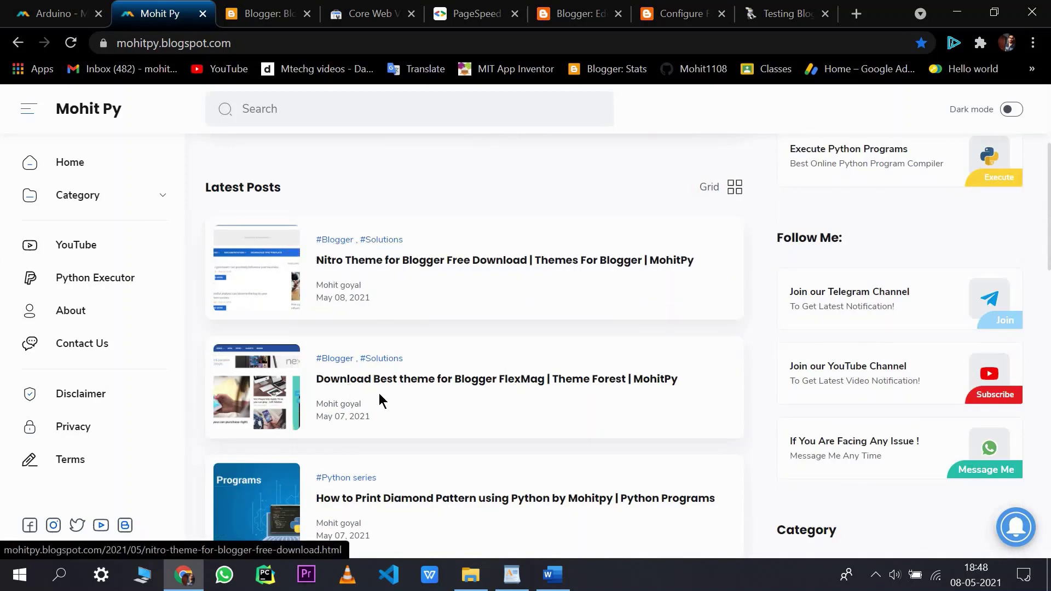
Open the FlexMag Blogger theme post from Latest Posts in a new tab and highlight FlexMag in its title
{"action": "scroll", "coordinate": [285, 360], "scroll_direction": "down", "scroll_amount": 1}
{"action": "scroll", "coordinate": [347, 355], "scroll_direction": "up", "scroll_amount": 1}
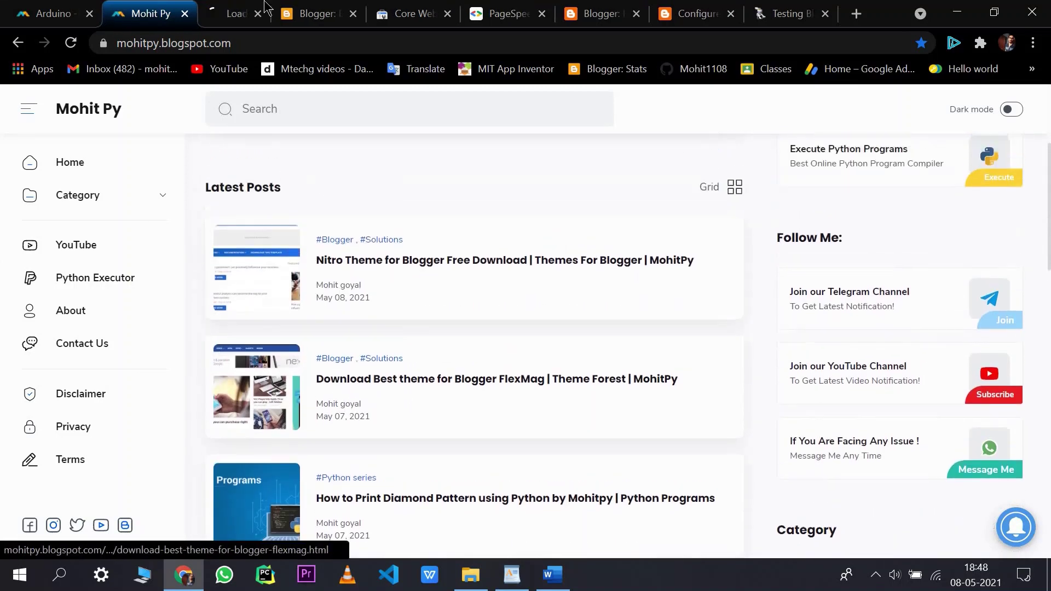
{"action": "middle_click", "coordinate": [347, 355]}
{"action": "left_click", "coordinate": [200, 8]}
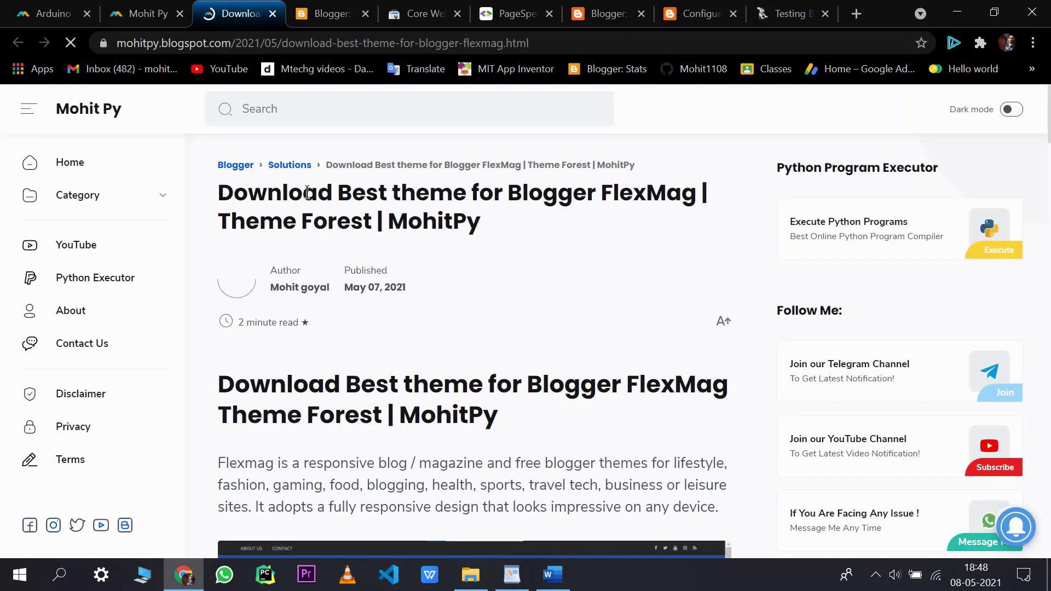
{"action": "double_click", "coordinate": [615, 194]}
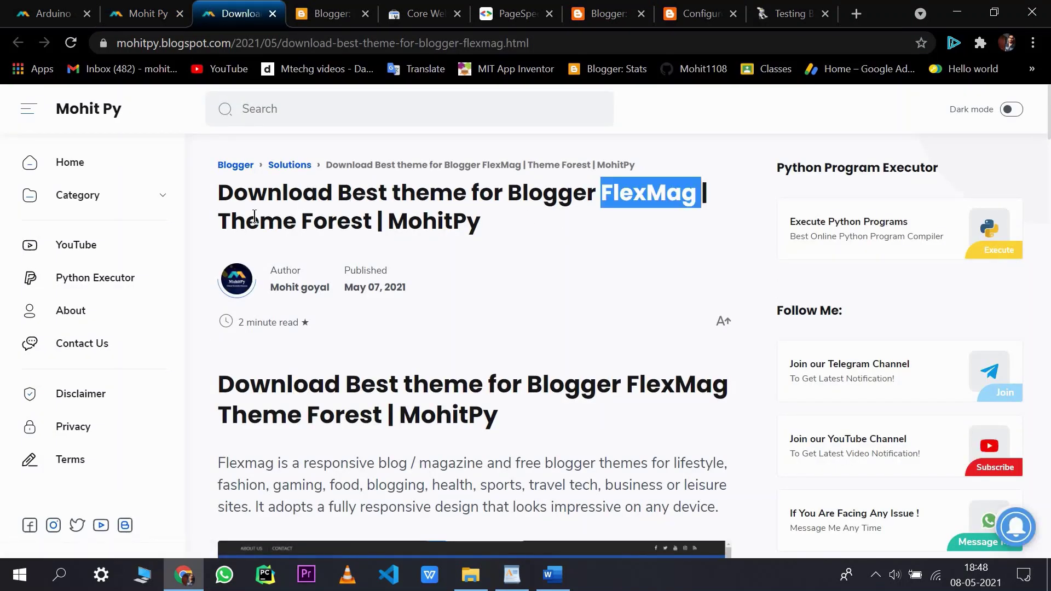
Look through the FlexMag post, including the theme preview, the download and live demo links, and the template features
{"action": "scroll", "coordinate": [378, 244], "scroll_direction": "down", "scroll_amount": 5}
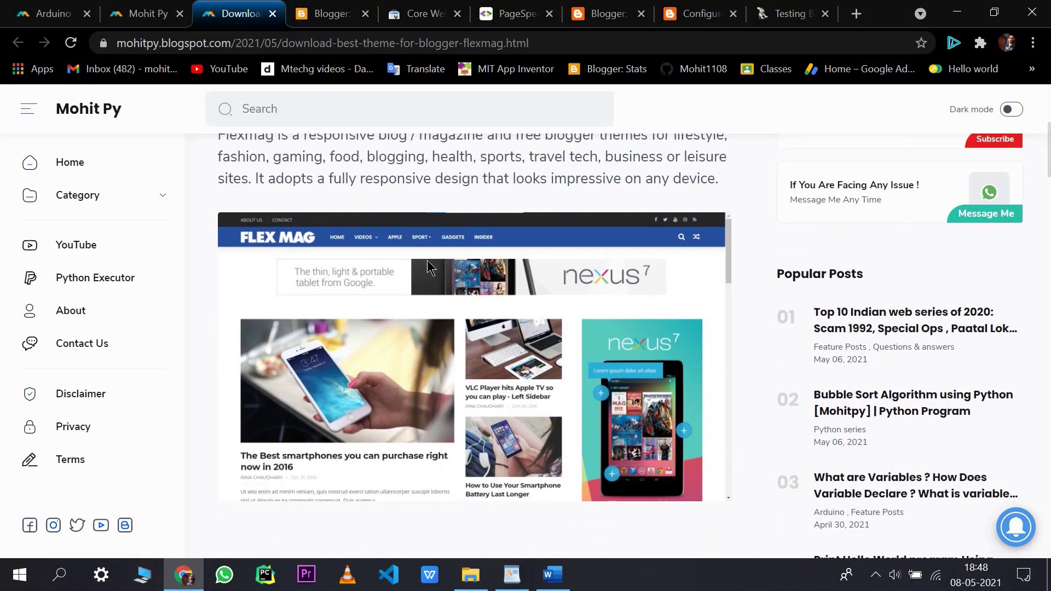
{"action": "scroll", "coordinate": [317, 236], "scroll_direction": "down", "scroll_amount": 3}
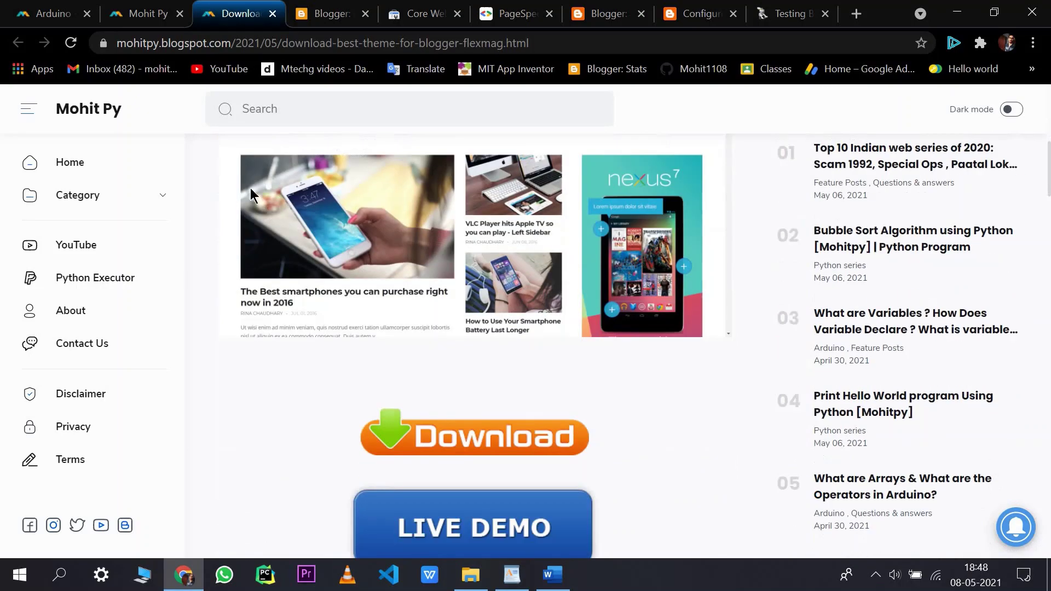
{"action": "scroll", "coordinate": [354, 205], "scroll_direction": "up", "scroll_amount": 2}
{"action": "scroll", "coordinate": [521, 329], "scroll_direction": "down", "scroll_amount": 6}
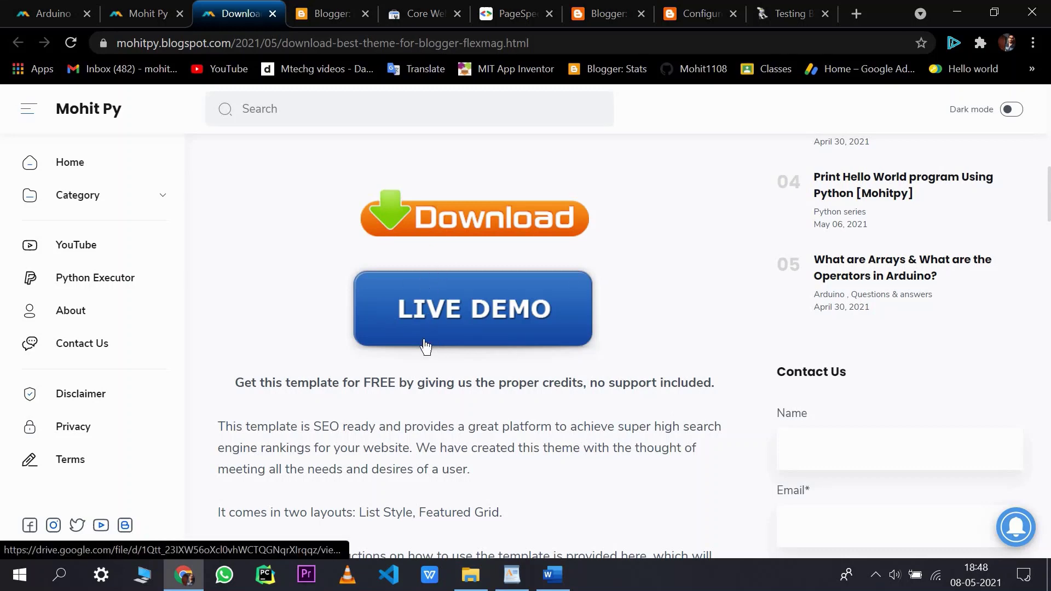
{"action": "scroll", "coordinate": [425, 347], "scroll_direction": "down", "scroll_amount": 3}
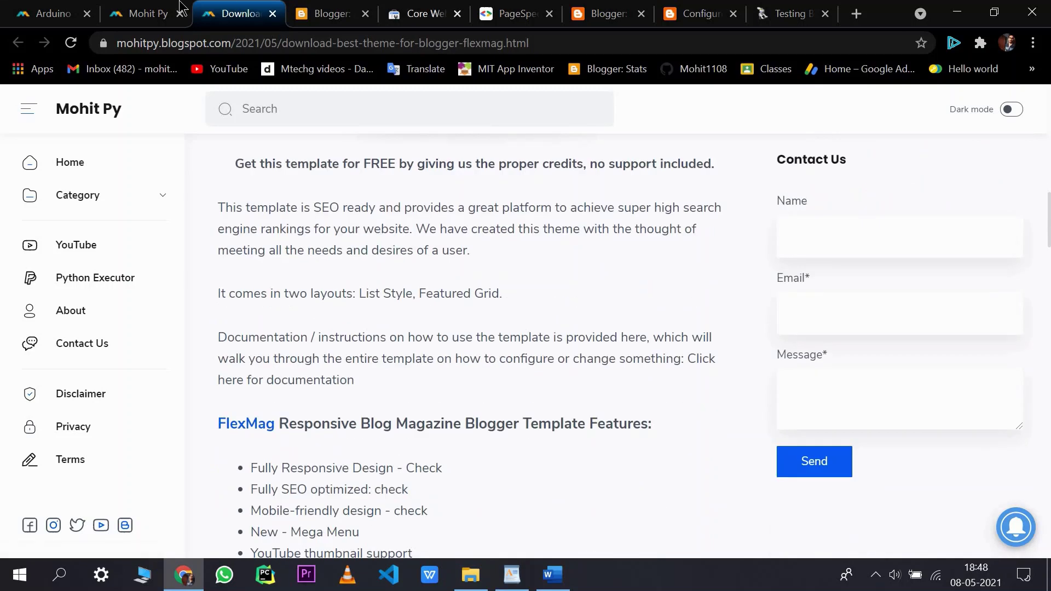
Return to the Mohit Py homepage, look through the Latest Posts list, and load more posts at its end
{"action": "left_click", "coordinate": [145, 13]}
{"action": "scroll", "coordinate": [541, 298], "scroll_direction": "down", "scroll_amount": 3}
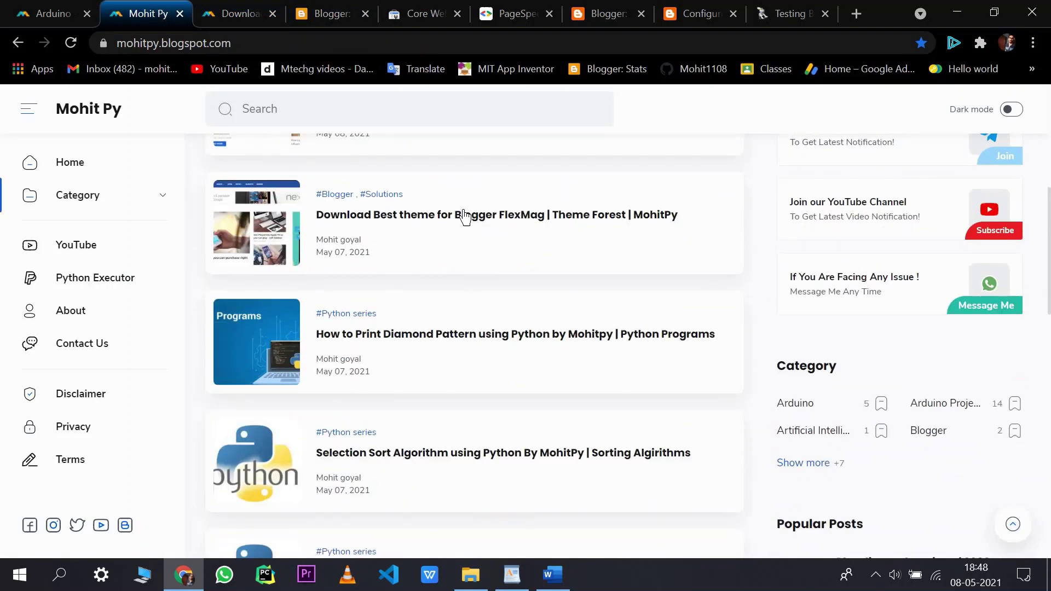
{"action": "scroll", "coordinate": [406, 187], "scroll_direction": "down", "scroll_amount": 3}
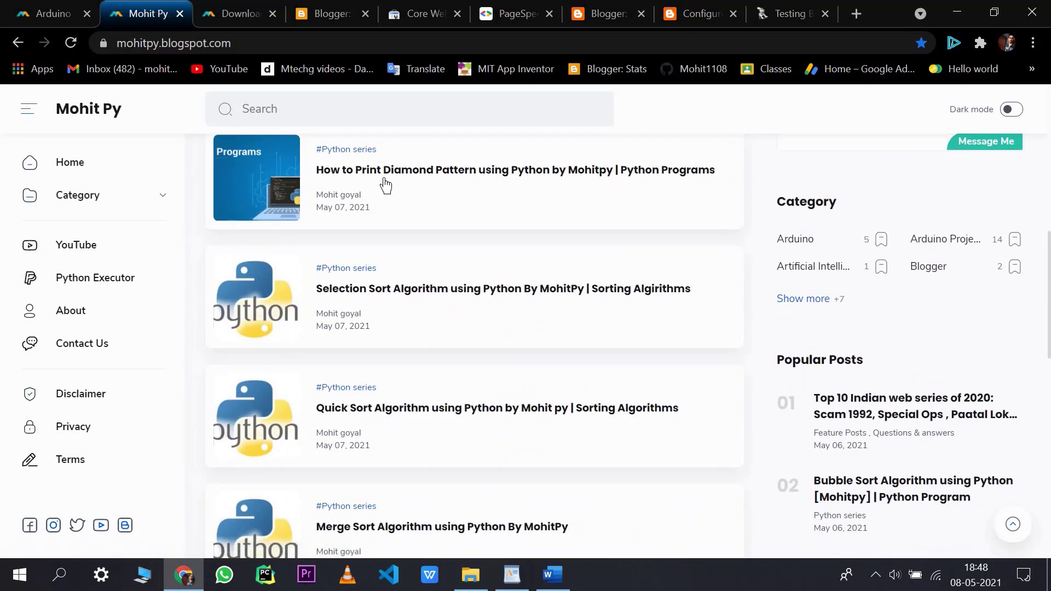
{"action": "scroll", "coordinate": [422, 228], "scroll_direction": "down", "scroll_amount": 4}
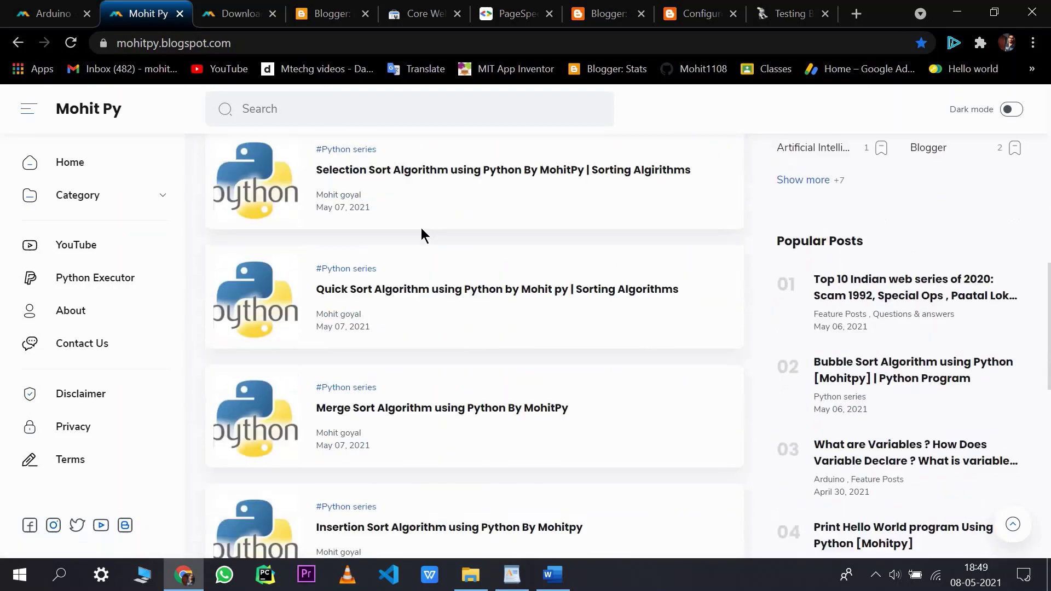
{"action": "scroll", "coordinate": [422, 229], "scroll_direction": "up", "scroll_amount": 2}
{"action": "scroll", "coordinate": [488, 265], "scroll_direction": "down", "scroll_amount": 3}
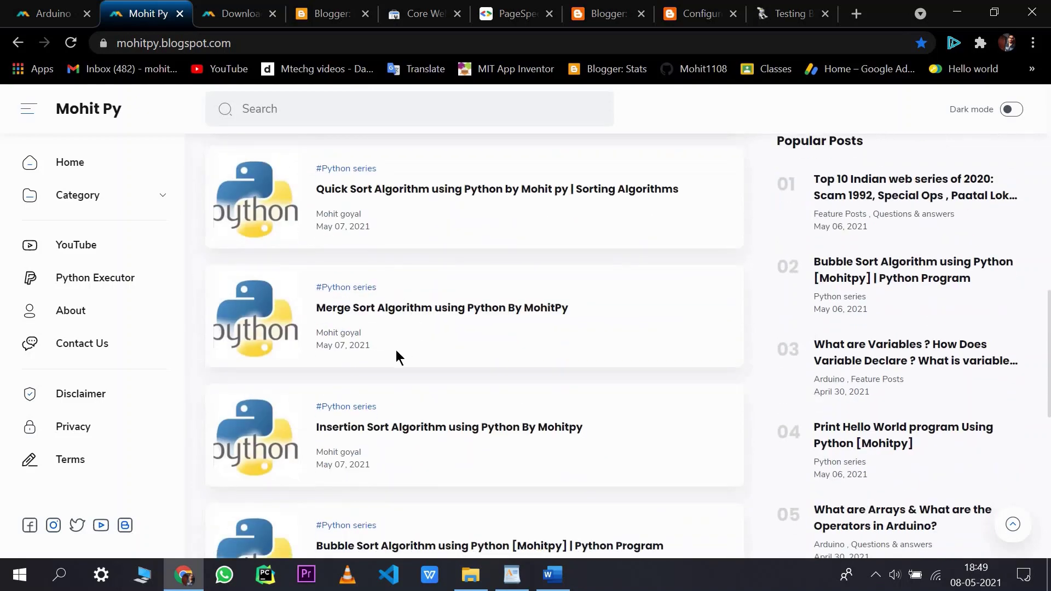
{"action": "scroll", "coordinate": [446, 395], "scroll_direction": "down", "scroll_amount": 3}
{"action": "left_click", "coordinate": [470, 438]}
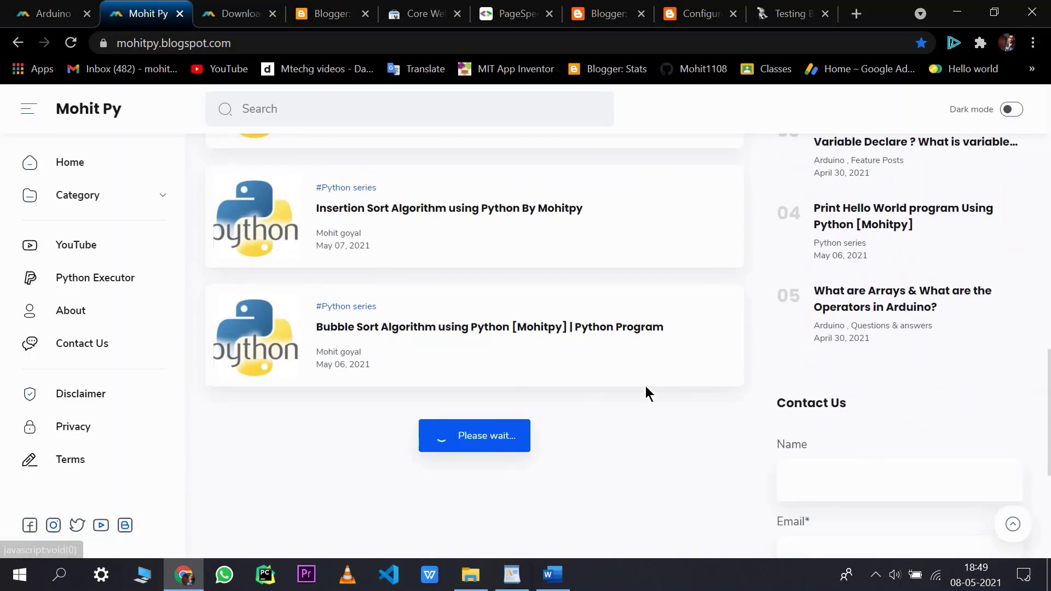
Switch the homepage's Latest Posts to grid view and look through the Python and Arduino posts
{"action": "scroll", "coordinate": [627, 385], "scroll_direction": "up", "scroll_amount": 8}
{"action": "scroll", "coordinate": [631, 385], "scroll_direction": "up", "scroll_amount": 10}
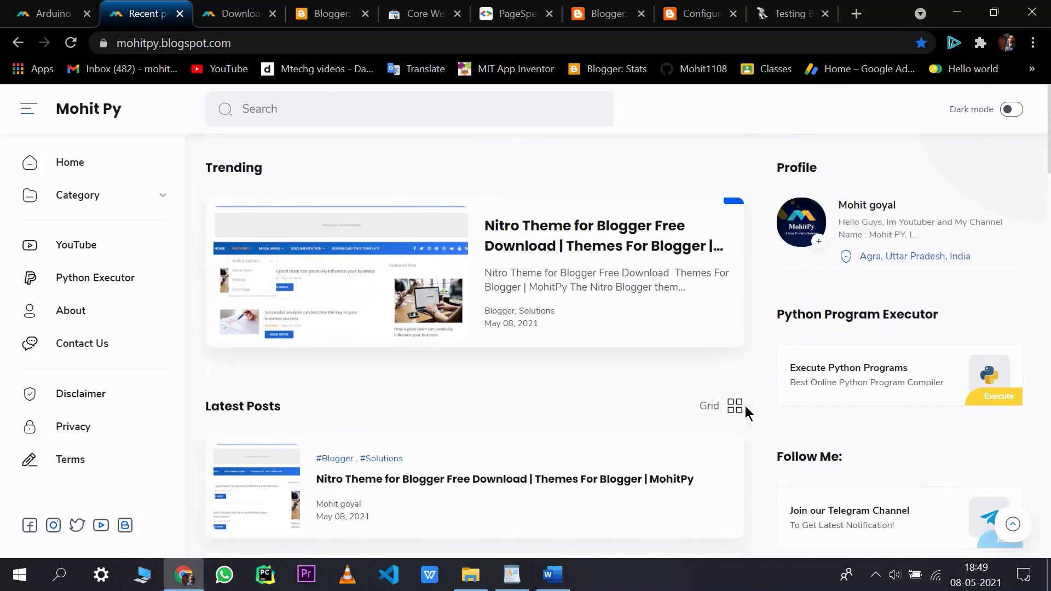
{"action": "left_click", "coordinate": [735, 406]}
{"action": "scroll", "coordinate": [582, 367], "scroll_direction": "down", "scroll_amount": 12}
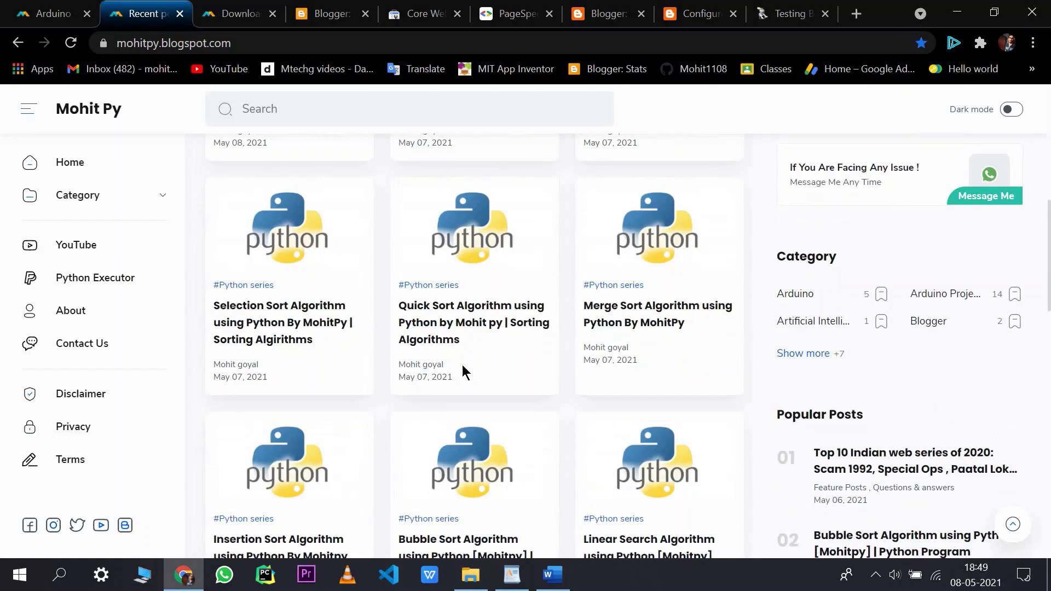
{"action": "scroll", "coordinate": [623, 354], "scroll_direction": "down", "scroll_amount": 7}
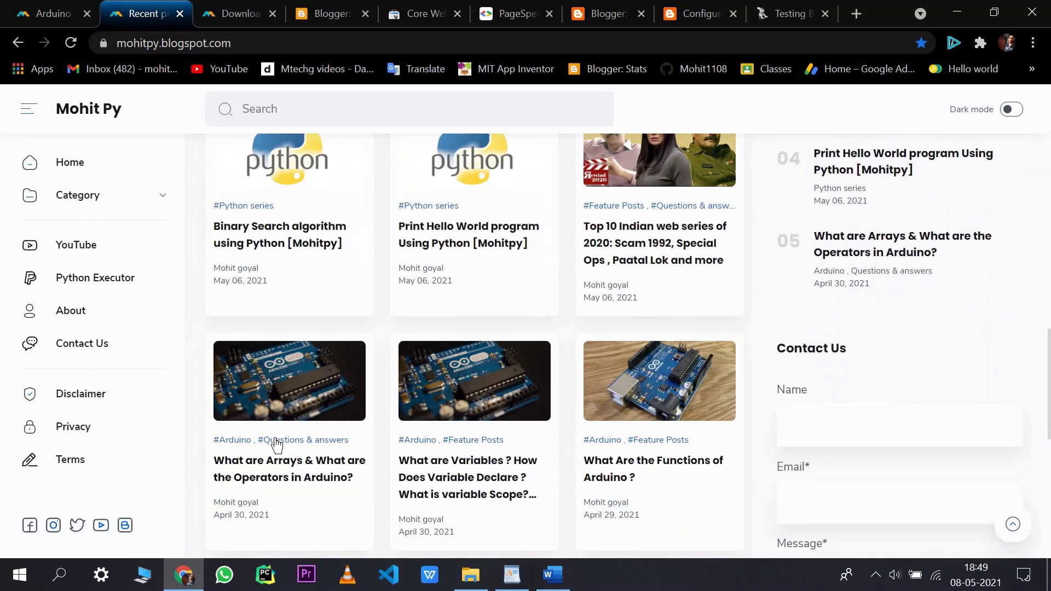
{"action": "scroll", "coordinate": [659, 460], "scroll_direction": "down", "scroll_amount": 5}
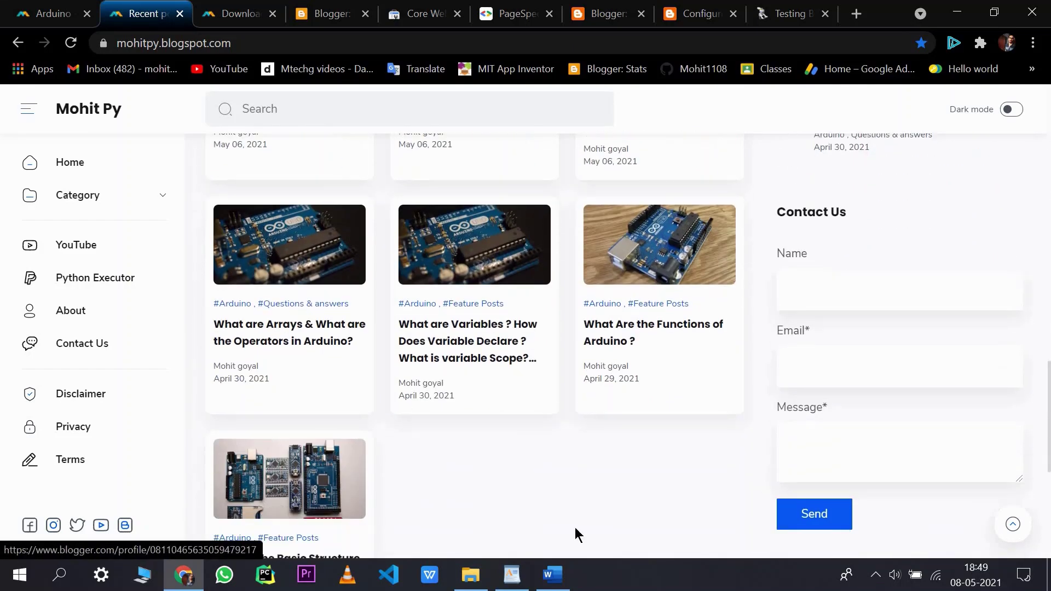
Load another batch of posts into the grid and look through the feature, solution, artificial intelligence and Arduino project posts
{"action": "scroll", "coordinate": [494, 452], "scroll_direction": "down", "scroll_amount": 3}
{"action": "left_click", "coordinate": [465, 401]}
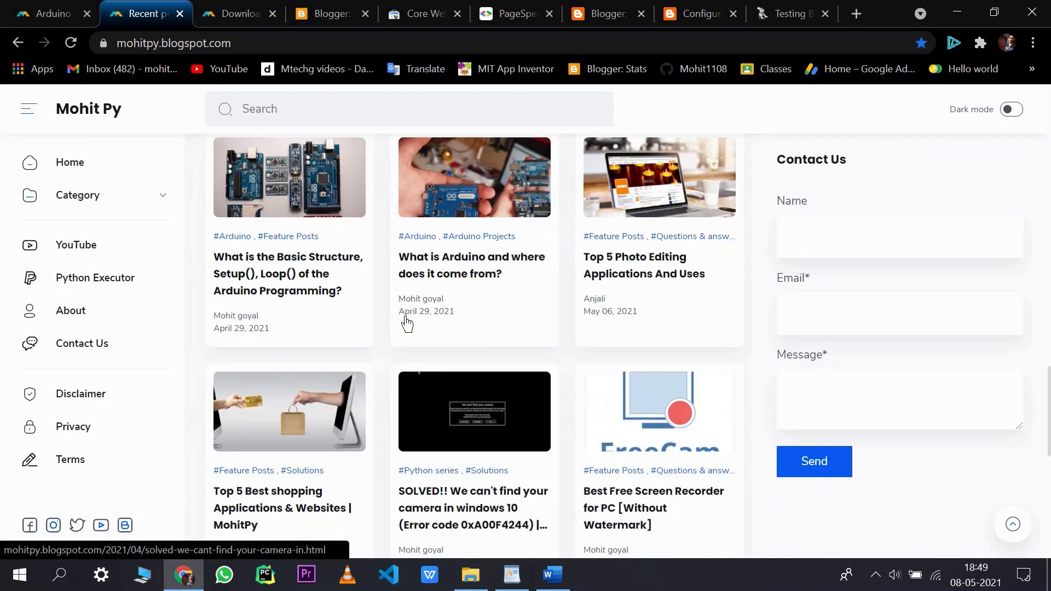
{"action": "scroll", "coordinate": [406, 323], "scroll_direction": "down", "scroll_amount": 3}
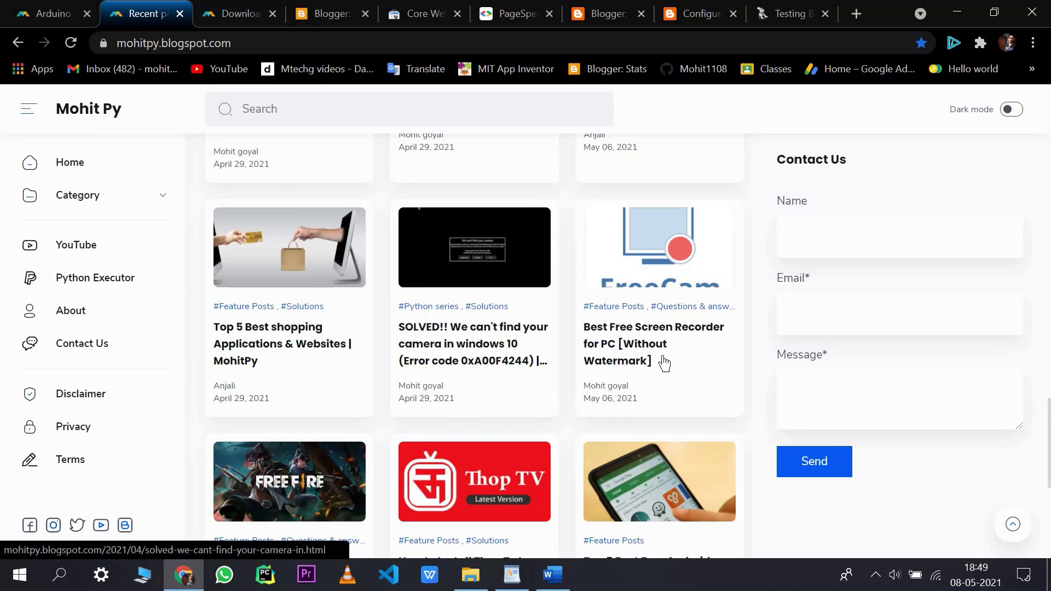
{"action": "scroll", "coordinate": [548, 219], "scroll_direction": "down", "scroll_amount": 2}
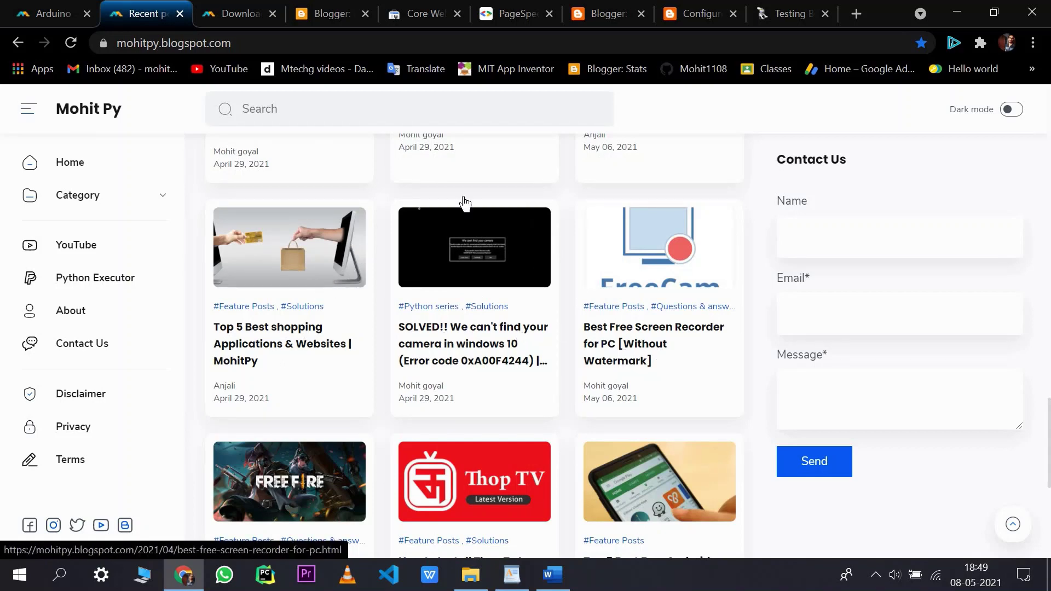
{"action": "scroll", "coordinate": [290, 245], "scroll_direction": "up", "scroll_amount": 1}
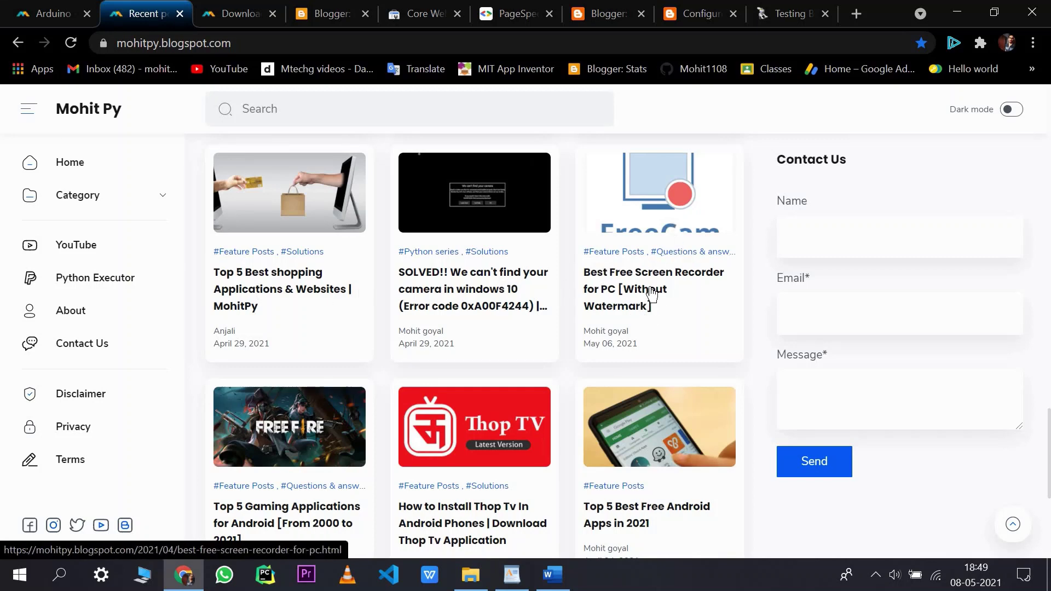
{"action": "scroll", "coordinate": [602, 356], "scroll_direction": "up", "scroll_amount": 1}
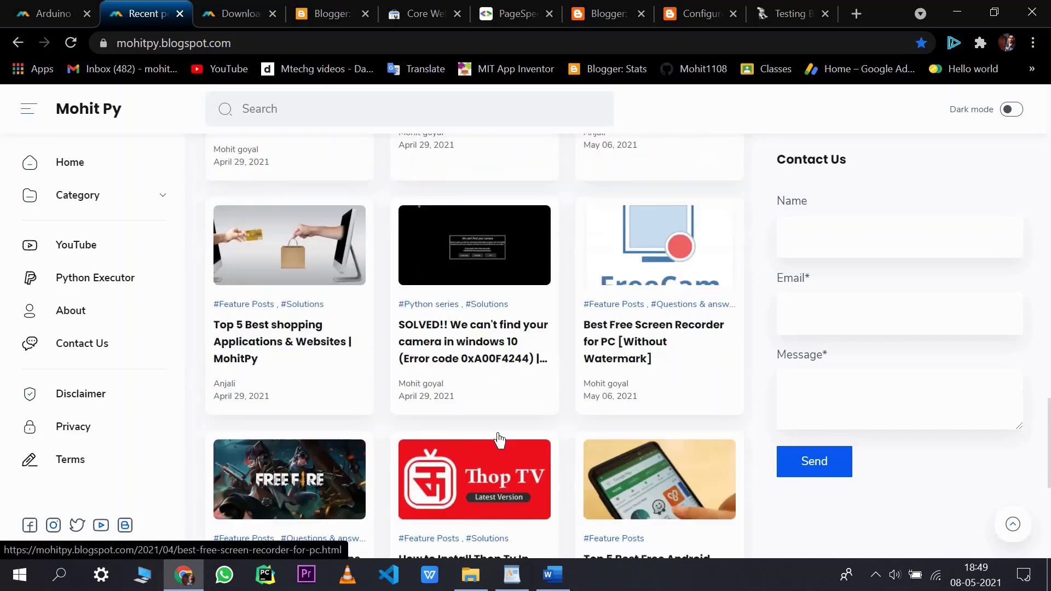
{"action": "scroll", "coordinate": [497, 438], "scroll_direction": "down", "scroll_amount": 3}
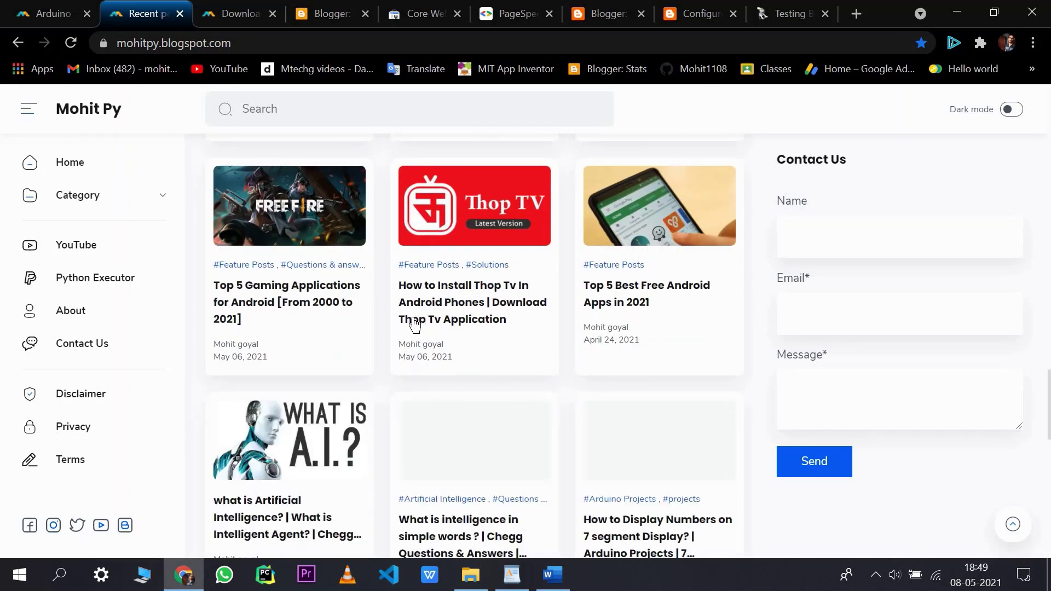
{"action": "scroll", "coordinate": [352, 347], "scroll_direction": "down", "scroll_amount": 6}
{"action": "scroll", "coordinate": [384, 378], "scroll_direction": "down", "scroll_amount": 2}
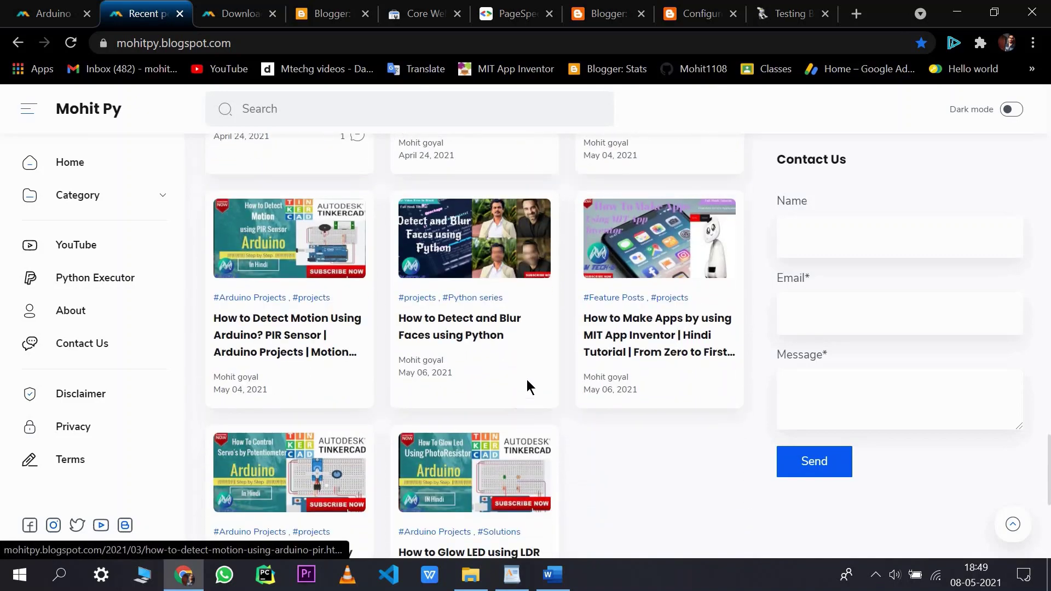
{"action": "scroll", "coordinate": [570, 405], "scroll_direction": "down", "scroll_amount": 4}
{"action": "scroll", "coordinate": [618, 460], "scroll_direction": "up", "scroll_amount": 4}
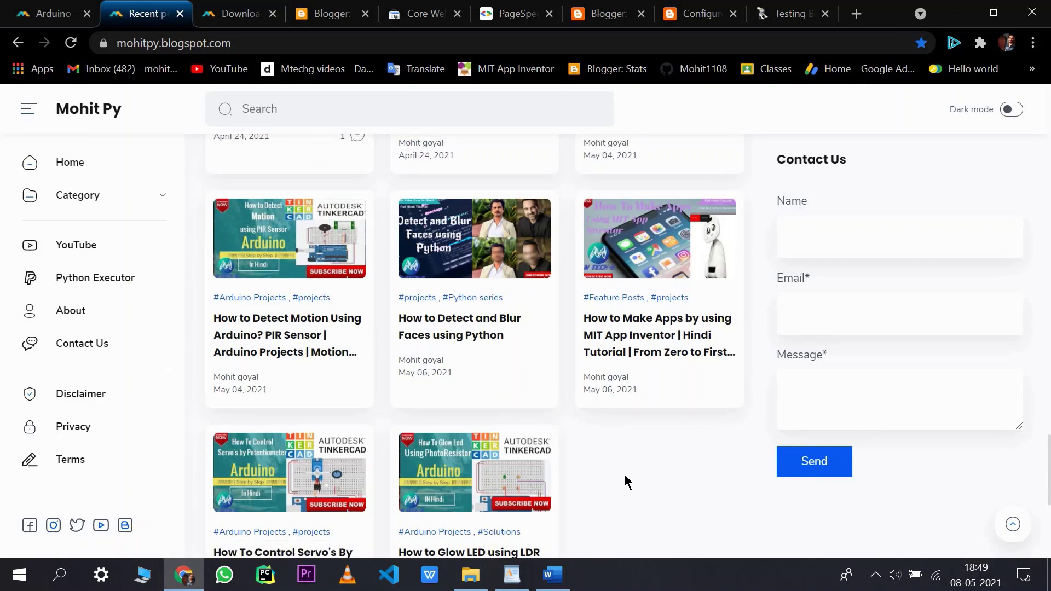